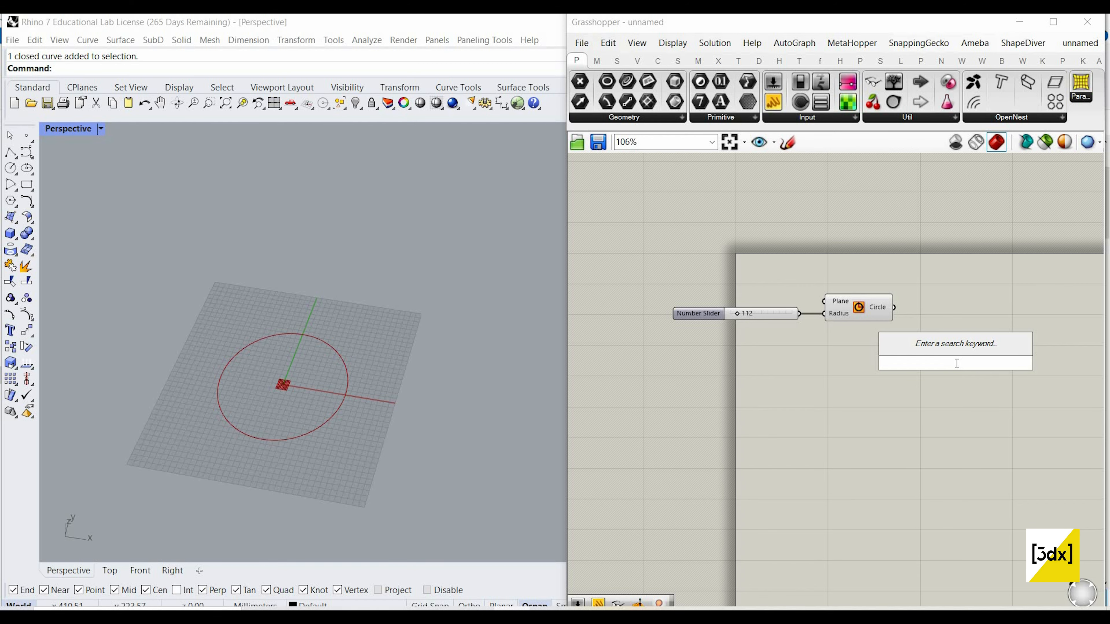
Step: Add an Offset Curve component after the Circle component and connect the circle to its Curve input
key(Escape)
double_click(928, 333)
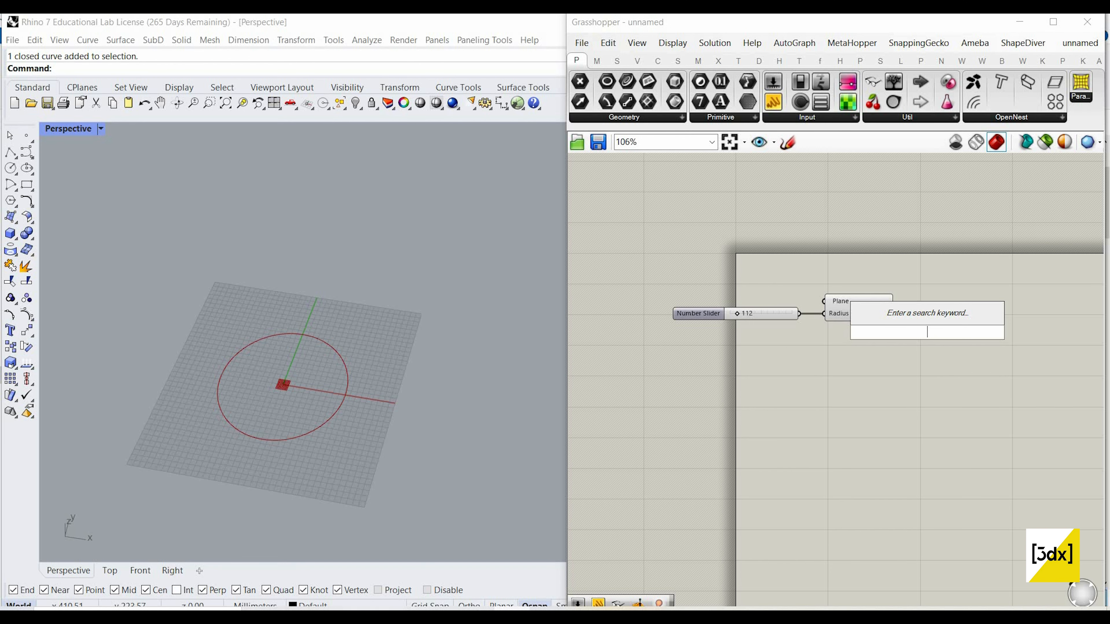
text(offset)
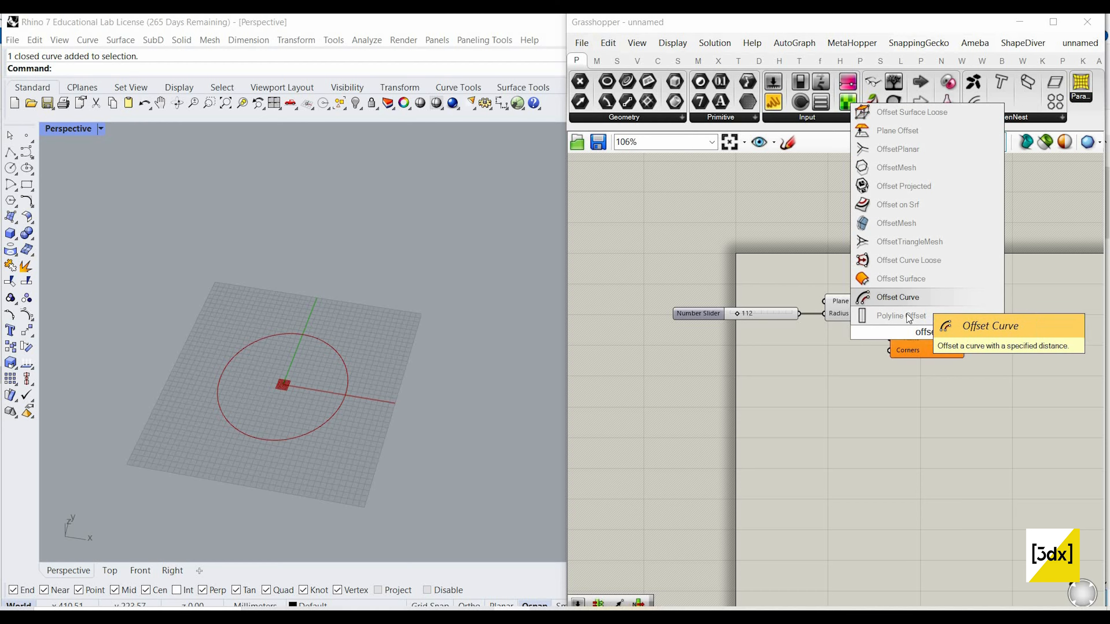
click(898, 297)
scroll(905, 317, up, 2)
Step: Add a number slider with the value 250 and connect it to the Offset Curve's Distance input
double_click(785, 396)
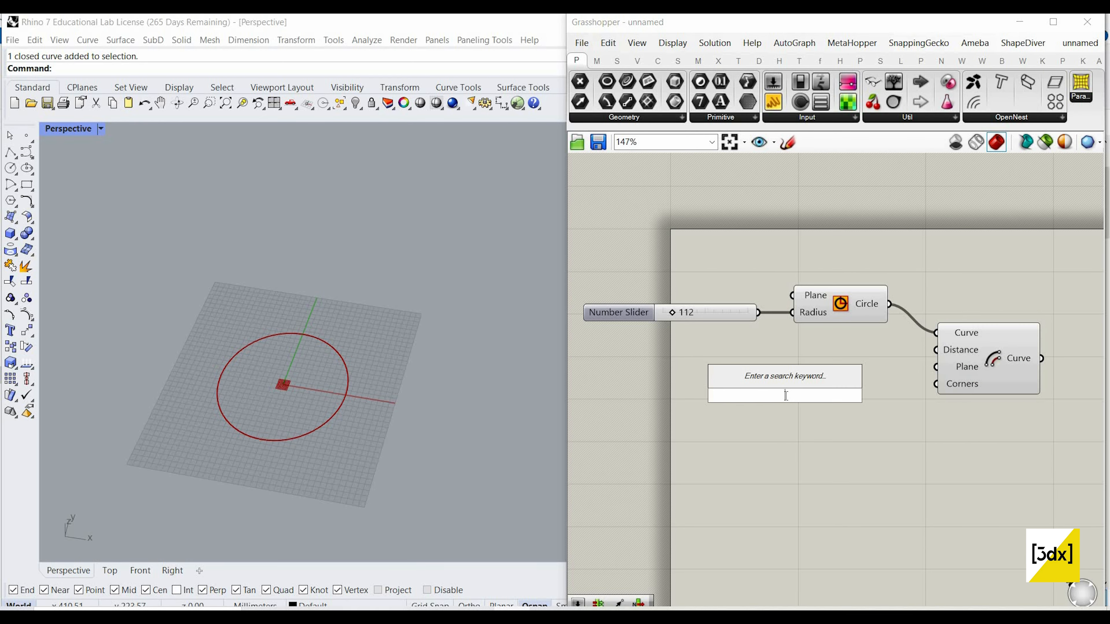
text(250)
key(Return)
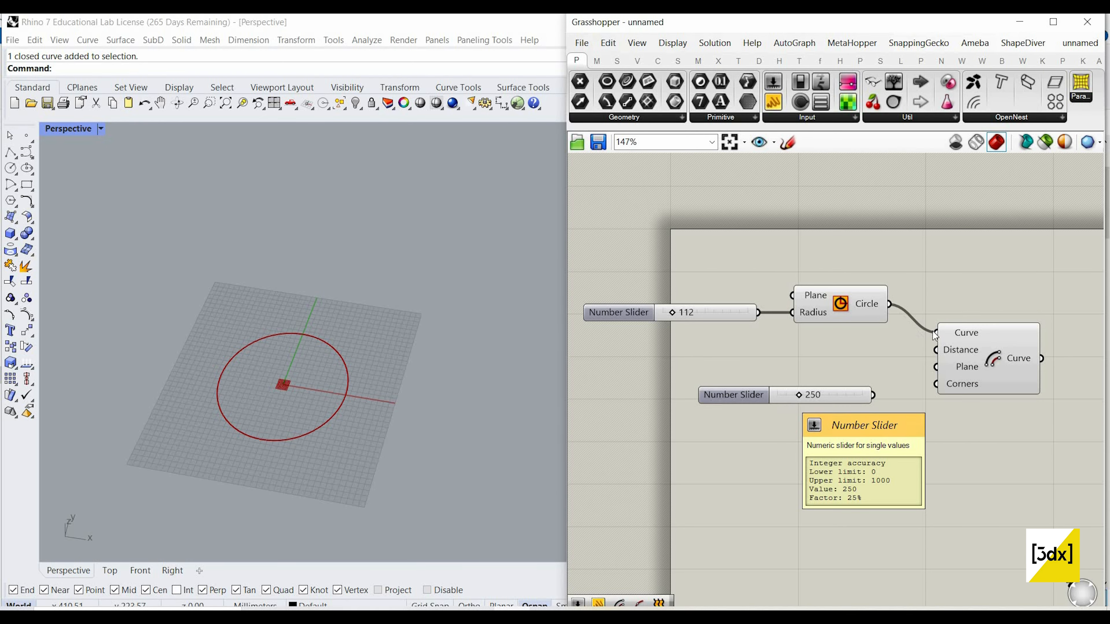
scroll(835, 367, up, 1)
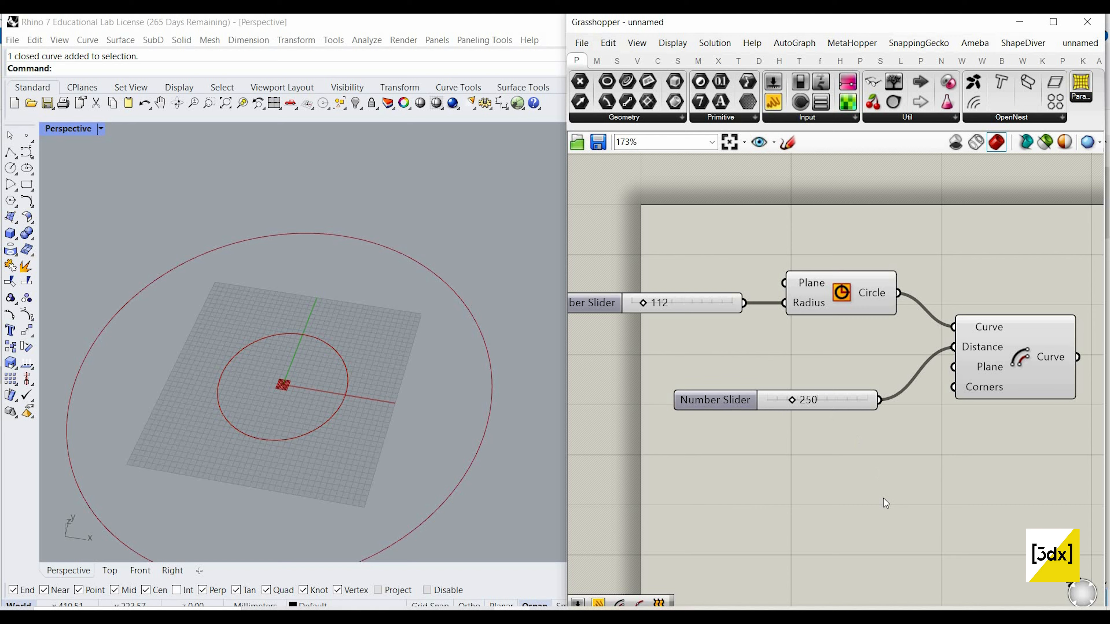
Step: Set the offset distance slider to 50
right_click(815, 406)
right_click(983, 351)
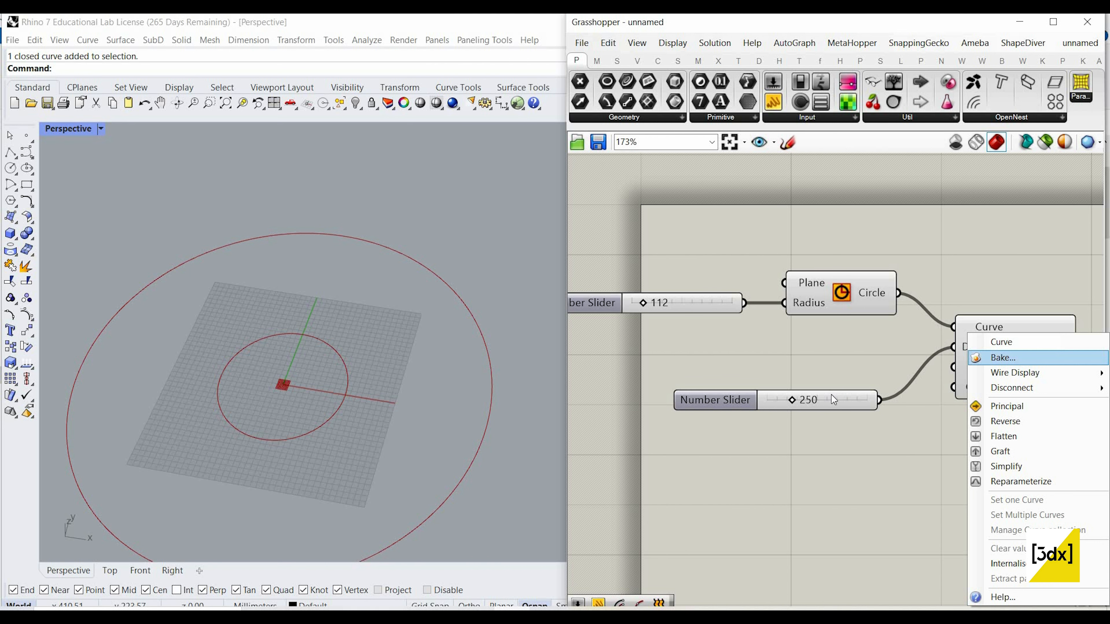
click(831, 395)
double_click(833, 398)
text(50)
key(Return)
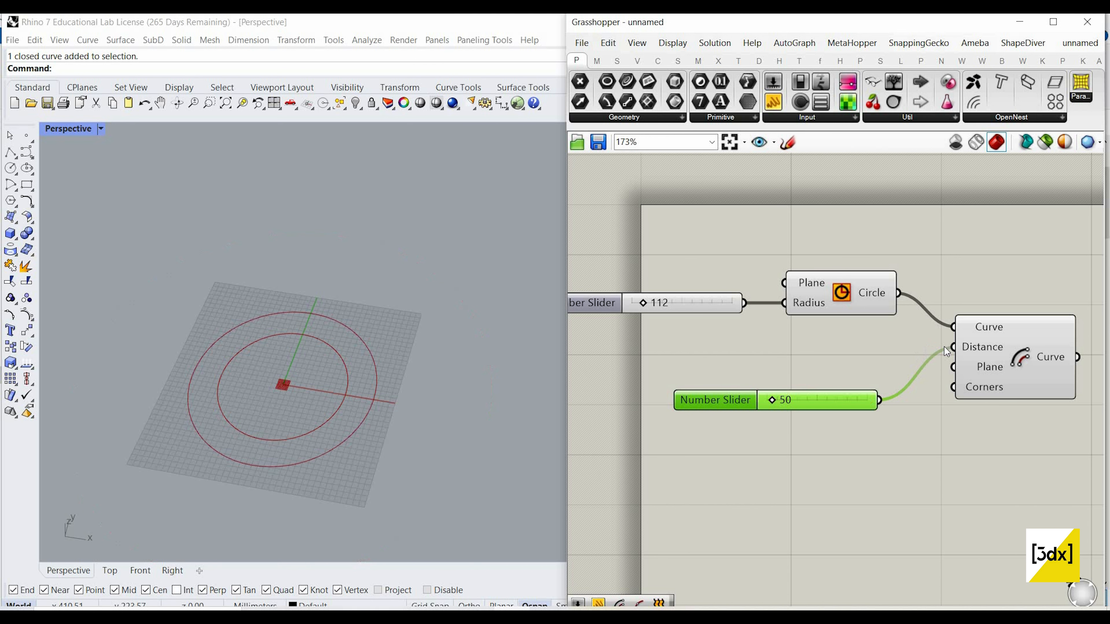
Step: Add a negating expression to the Offset Curve's Distance input and align the component with its distance slider
click(997, 339)
right_click(982, 347)
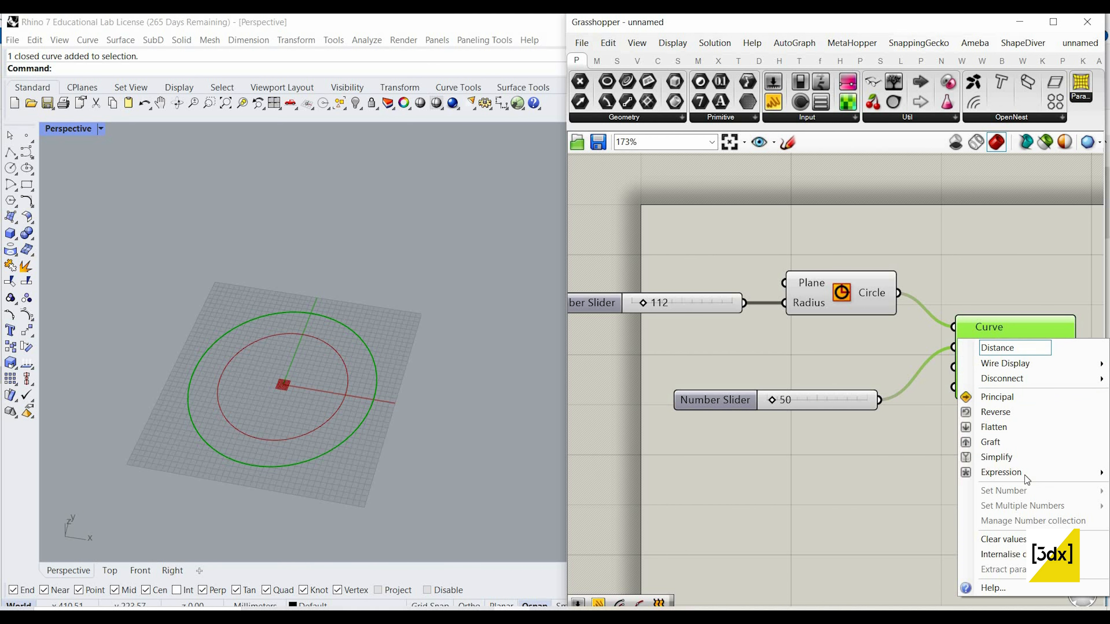
mouse_move(1000, 472)
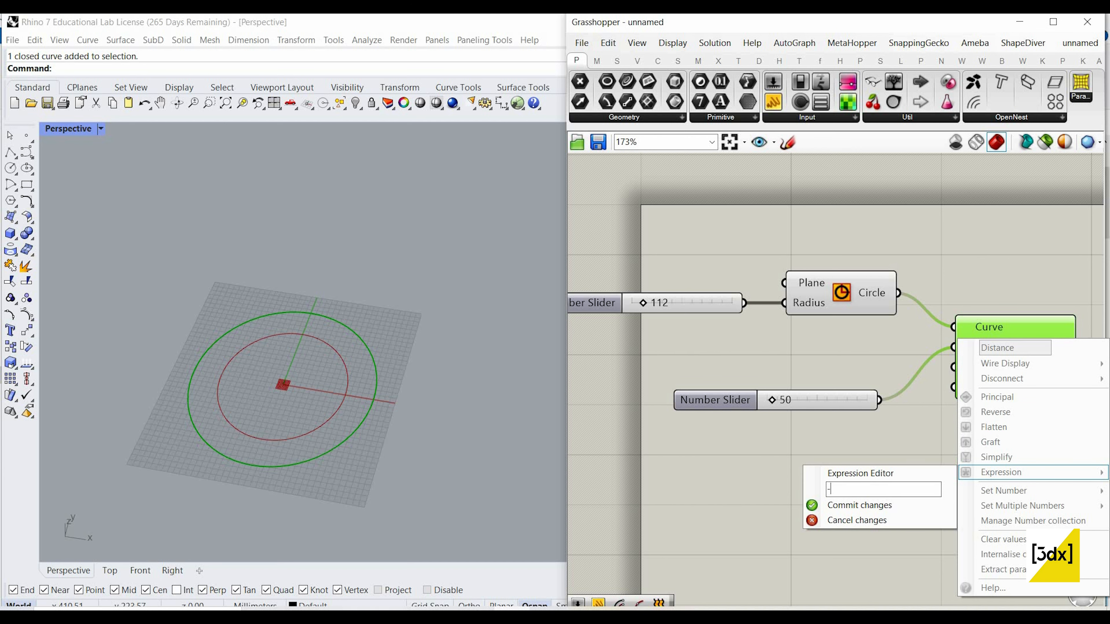
click(885, 505)
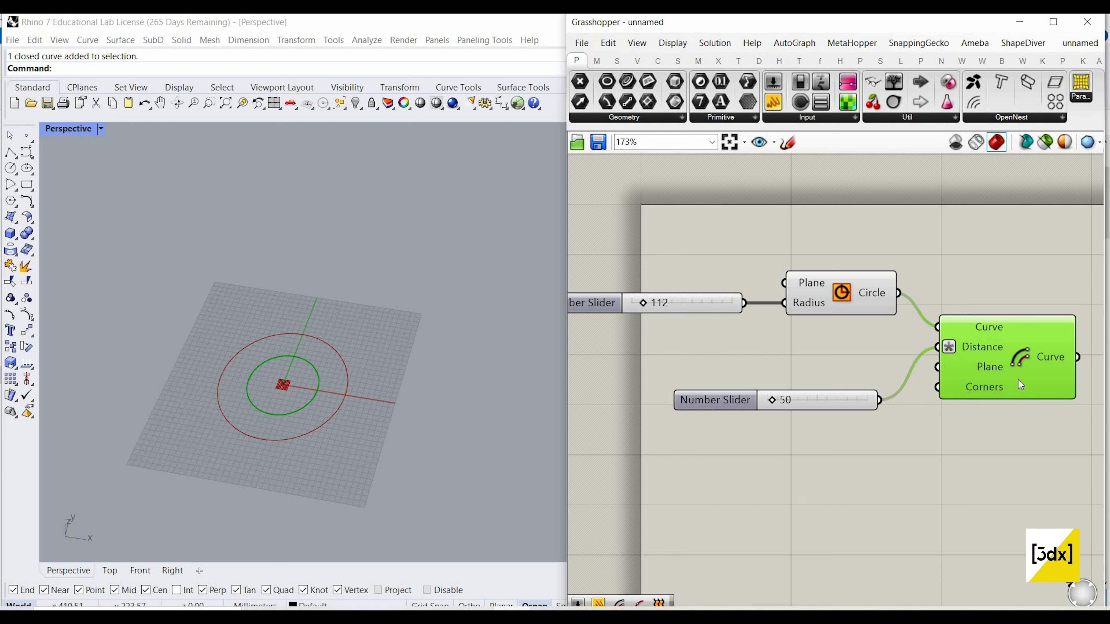
drag(1018, 393, 979, 404)
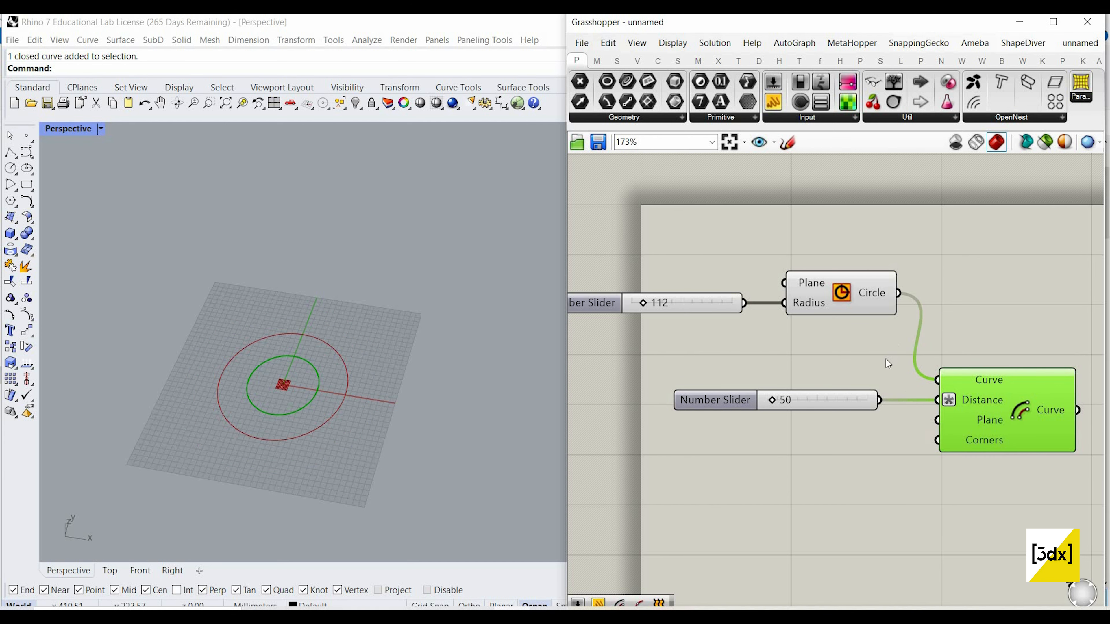
Step: Add a Divide Curve component beside Offset Curve and connect the offset curve to its Curve input
scroll(886, 363, down, 5)
scroll(880, 395, up, 4)
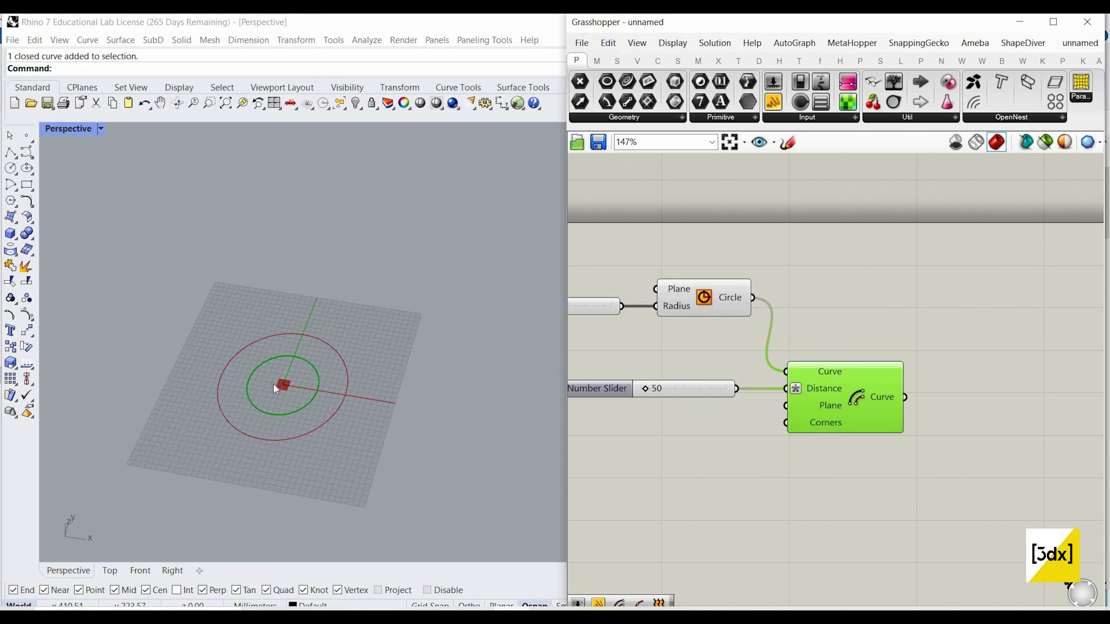
scroll(505, 369, up, 4)
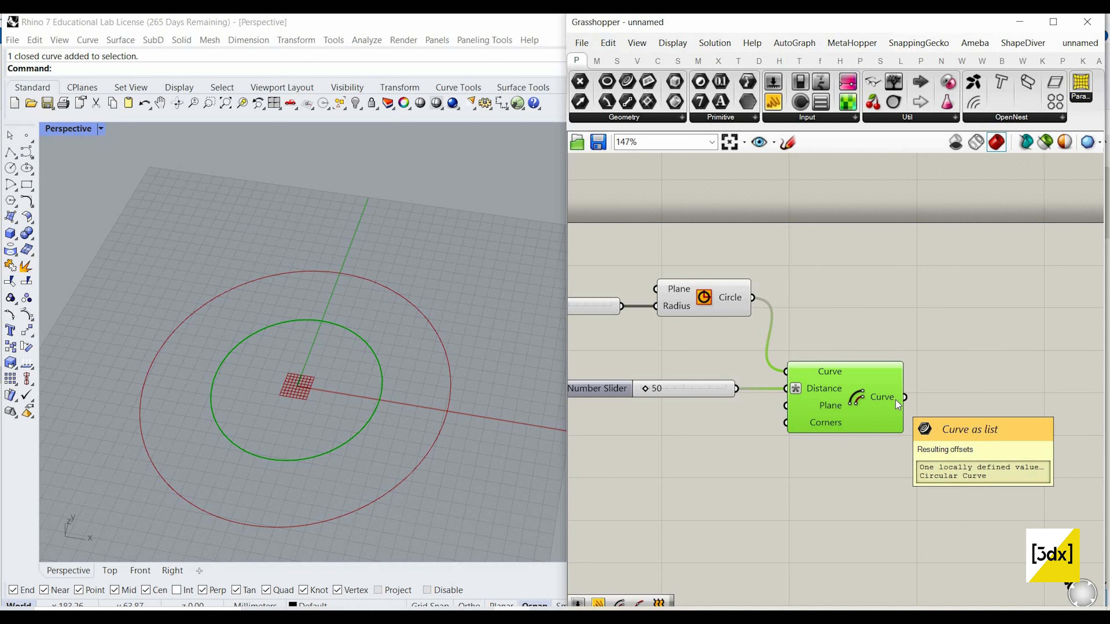
double_click(947, 401)
text(d)
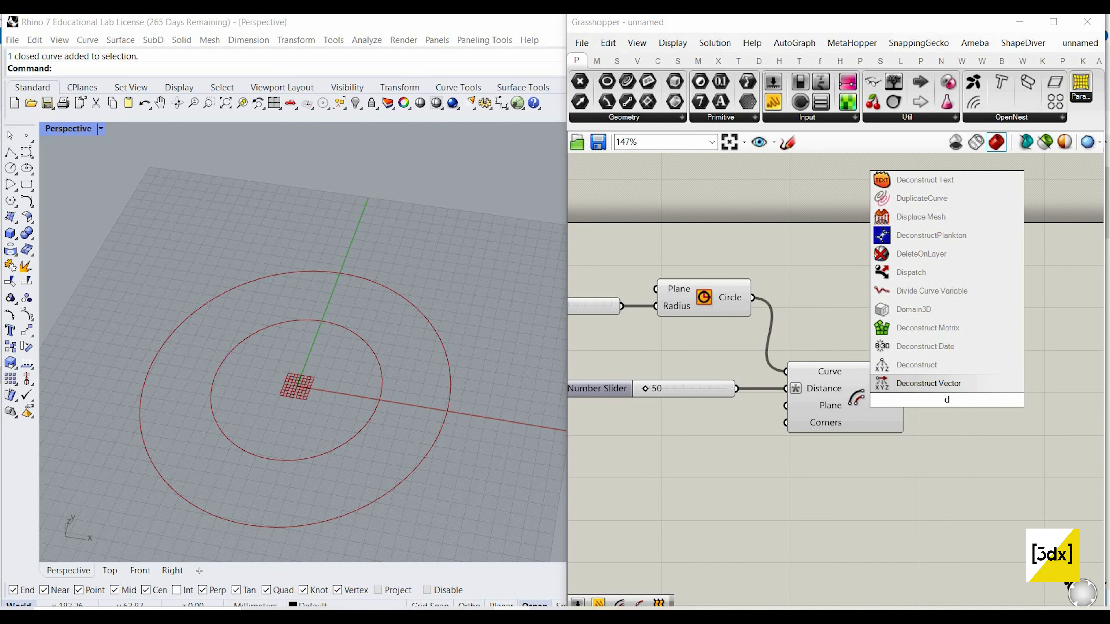
text(ivide curve)
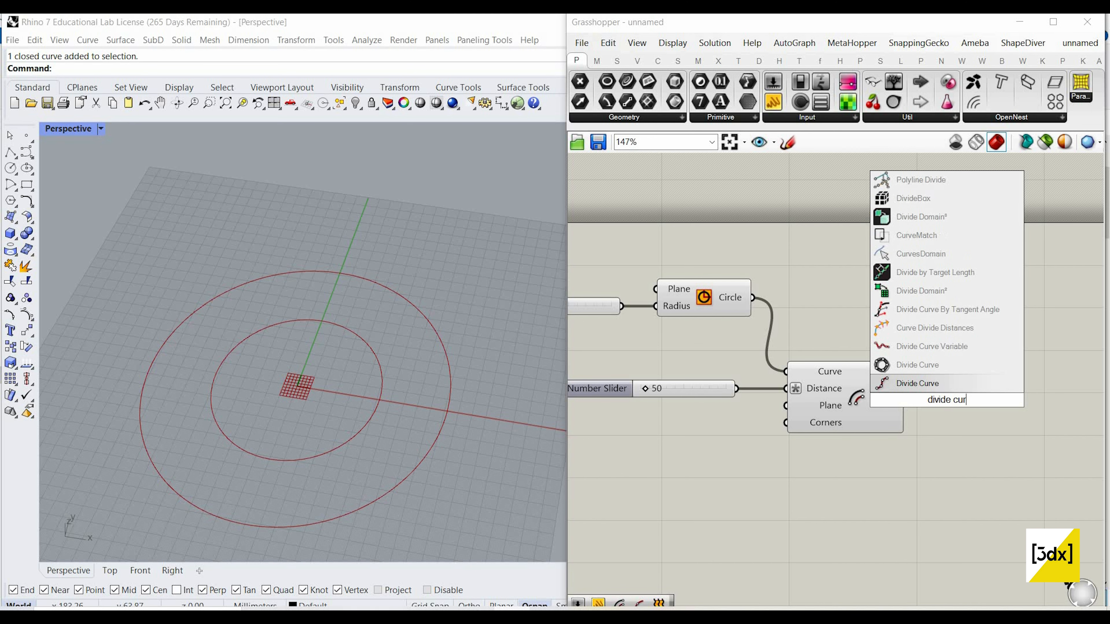
key(Return)
scroll(850, 401, down, 1)
right_drag(908, 410, 835, 395)
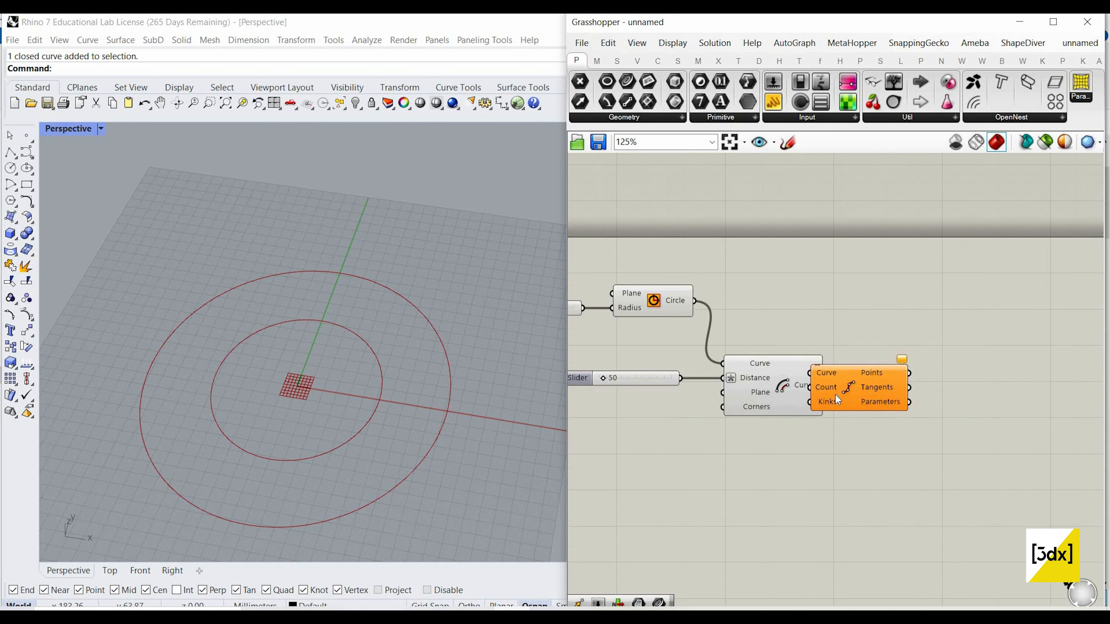
drag(835, 395, 882, 401)
scroll(841, 385, up, 2)
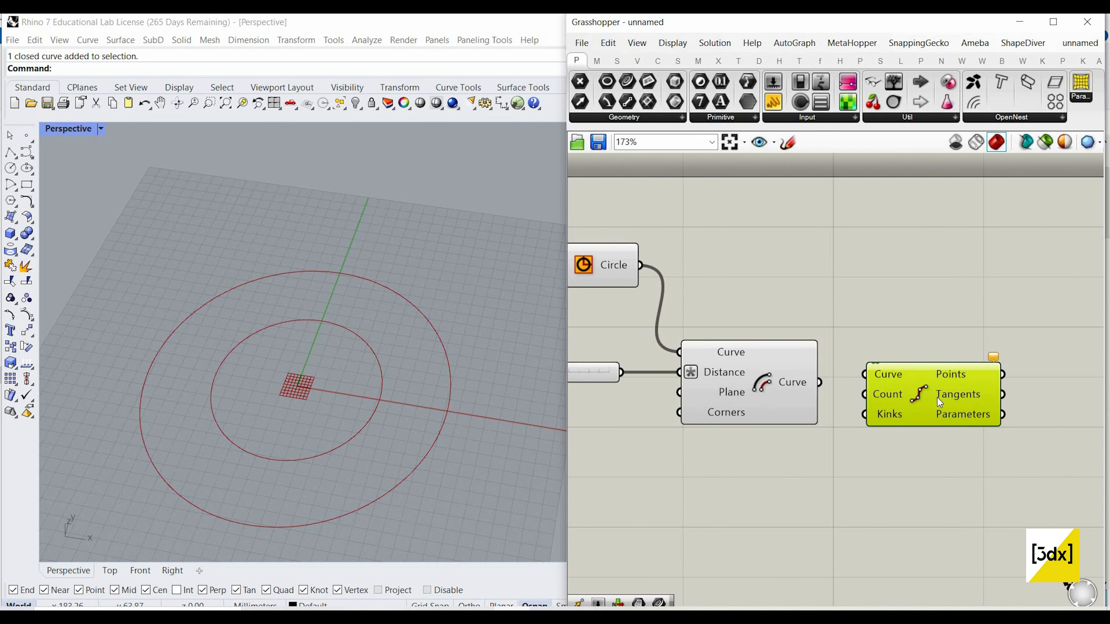
Step: Add a number slider with the value 50 and connect it to the Divide Curve's Count input
right_drag(752, 459, 762, 421)
double_click(751, 458)
text(50)
key(Return)
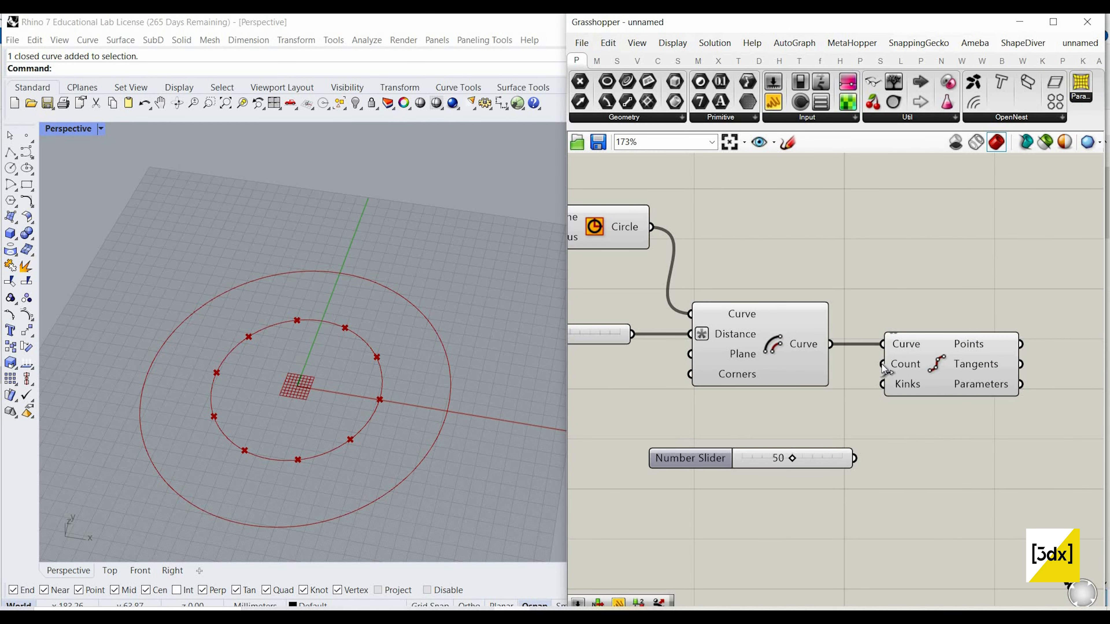
drag(854, 458, 882, 364)
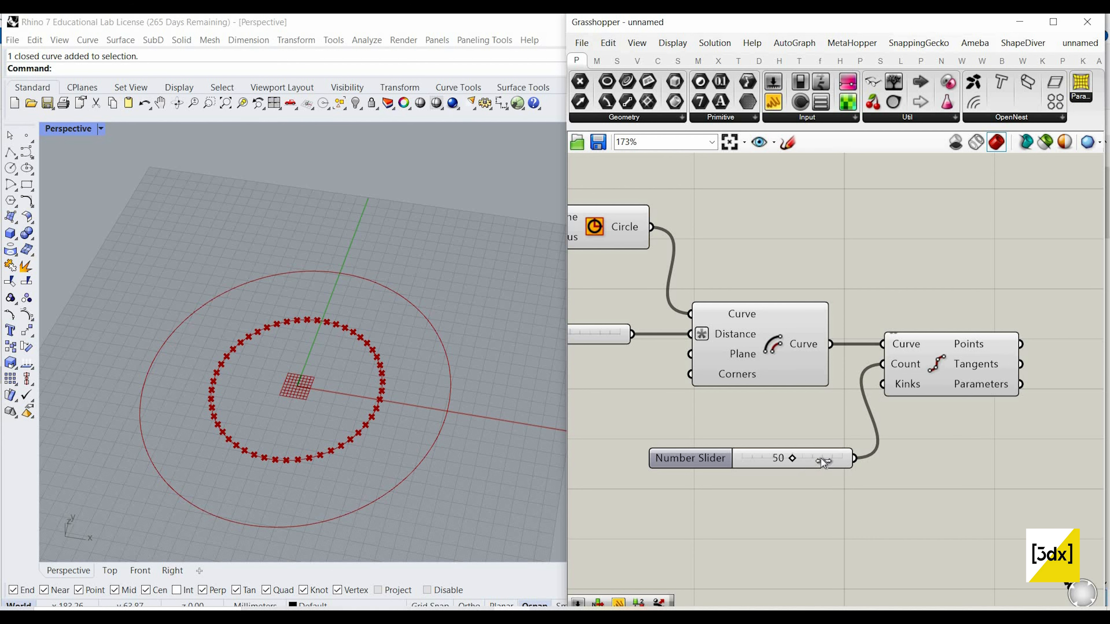
Step: Raise the division count slider to 100 and move it beneath the Offset Curve component
drag(792, 459, 841, 458)
drag(723, 454, 775, 454)
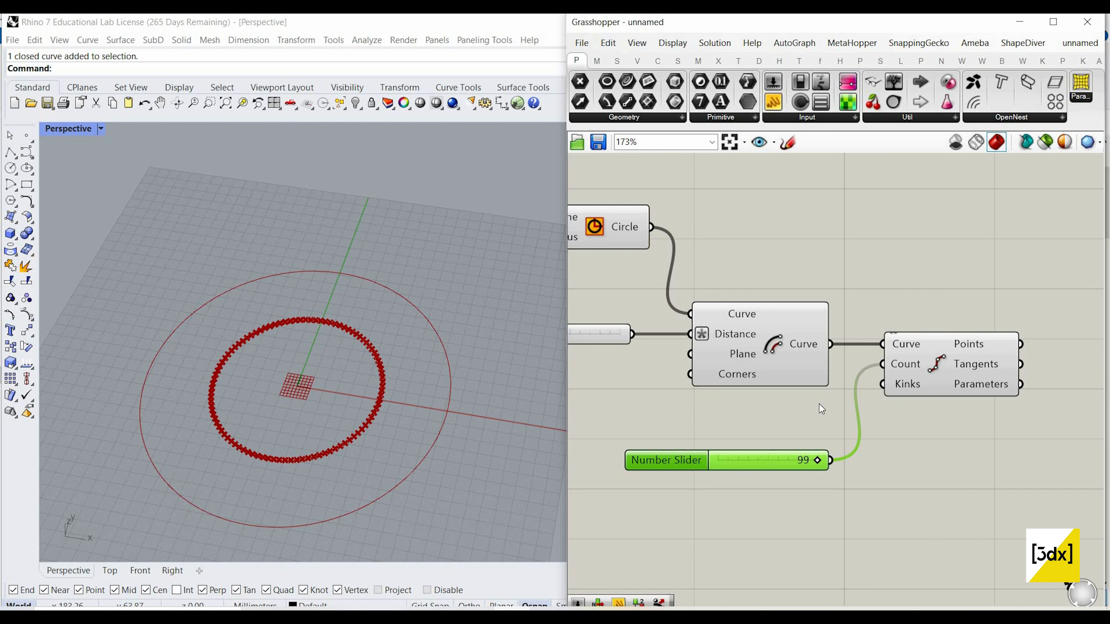
scroll(833, 393, down, 3)
scroll(805, 383, up, 2)
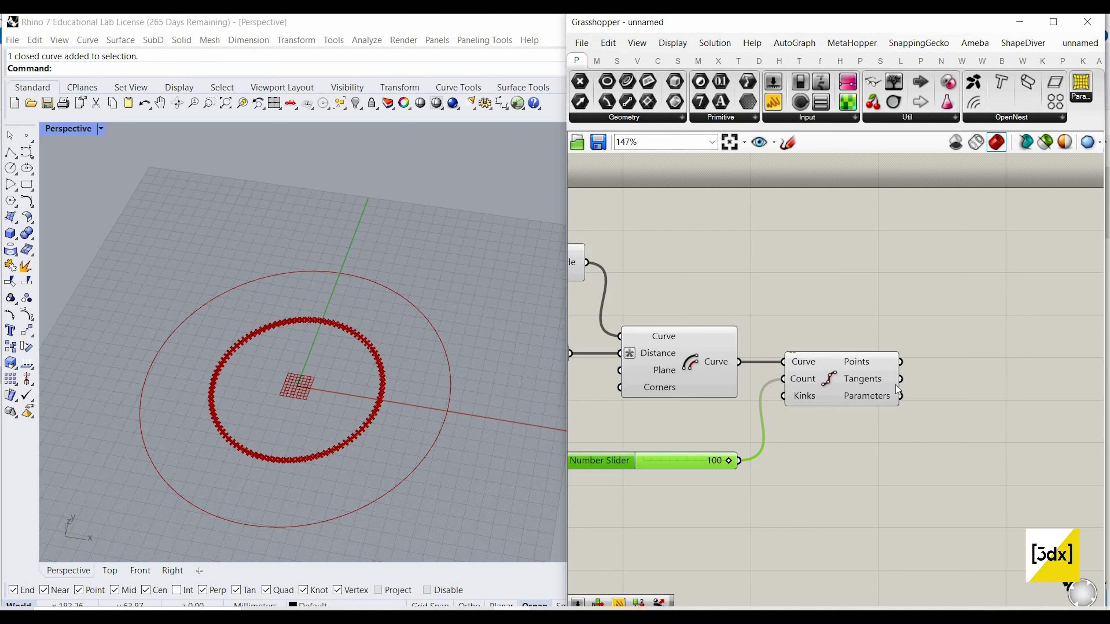
scroll(771, 401, down, 3)
click(788, 142)
scroll(805, 235, down, 4)
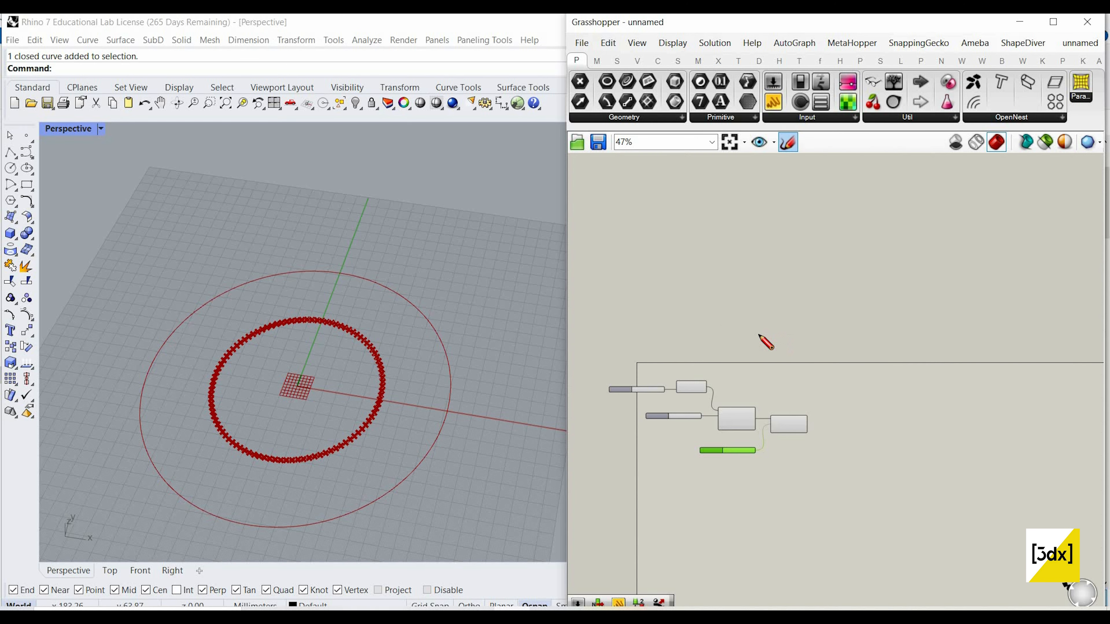
scroll(773, 280, up, 1)
mouse_move(764, 335)
mouse_down()
mouse_move(758, 165)
mouse_move(833, 261)
mouse_move(778, 324)
mouse_move(747, 333)
mouse_up()
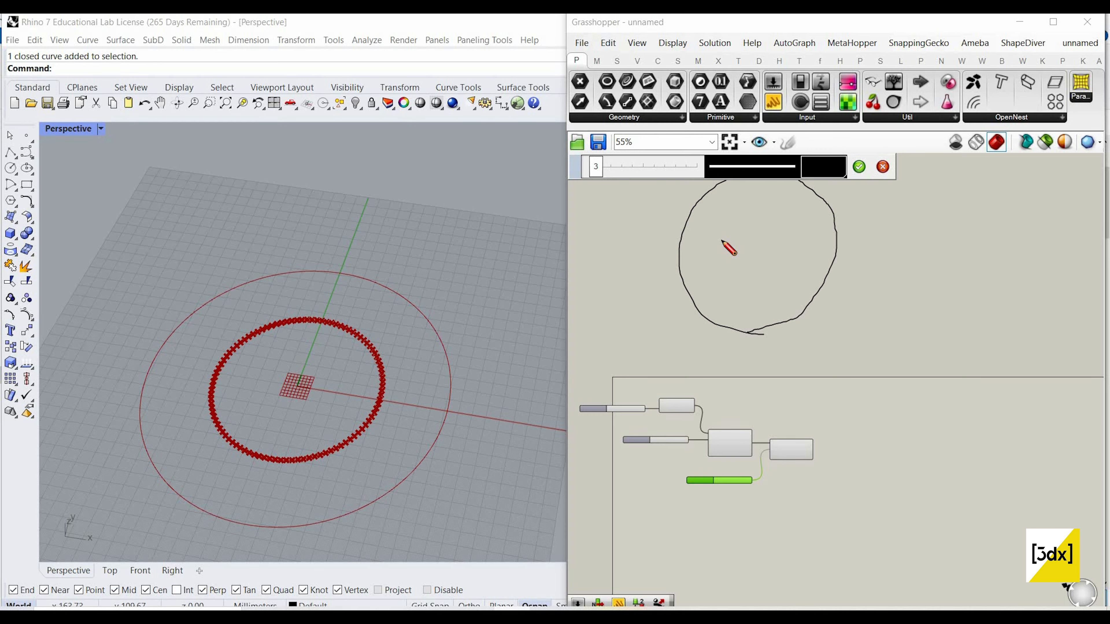
mouse_move(734, 232)
mouse_down()
mouse_move(729, 240)
mouse_move(734, 231)
mouse_up()
mouse_move(724, 268)
mouse_down()
mouse_move(725, 193)
mouse_move(748, 250)
mouse_move(764, 213)
mouse_up()
mouse_move(805, 260)
mouse_down()
mouse_move(795, 297)
mouse_move(780, 302)
mouse_up()
scroll(753, 243, up, 3)
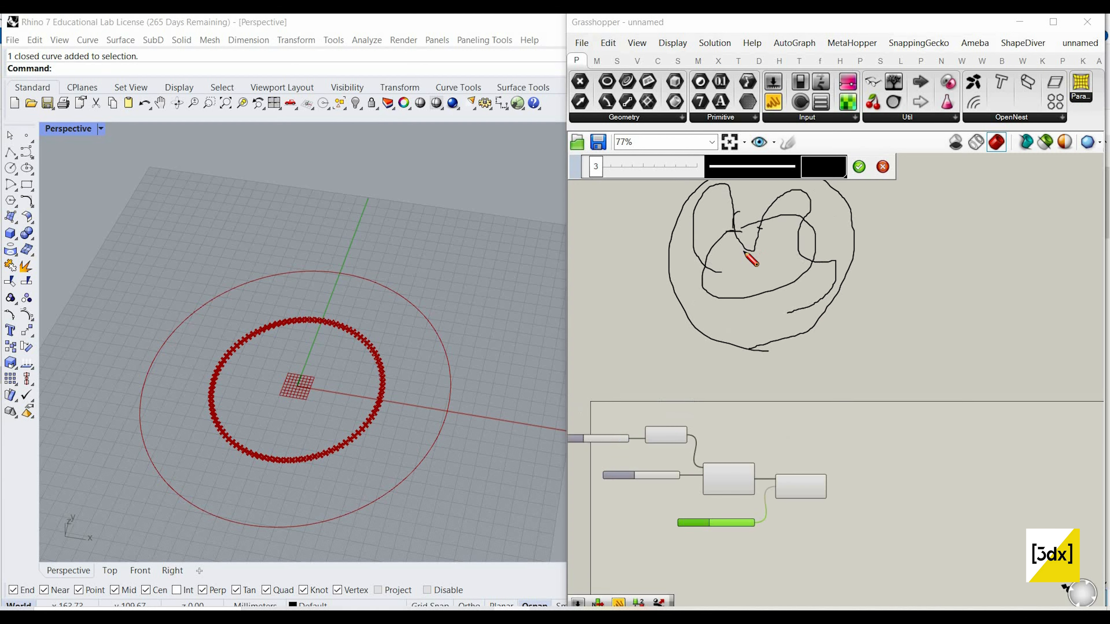
click(887, 169)
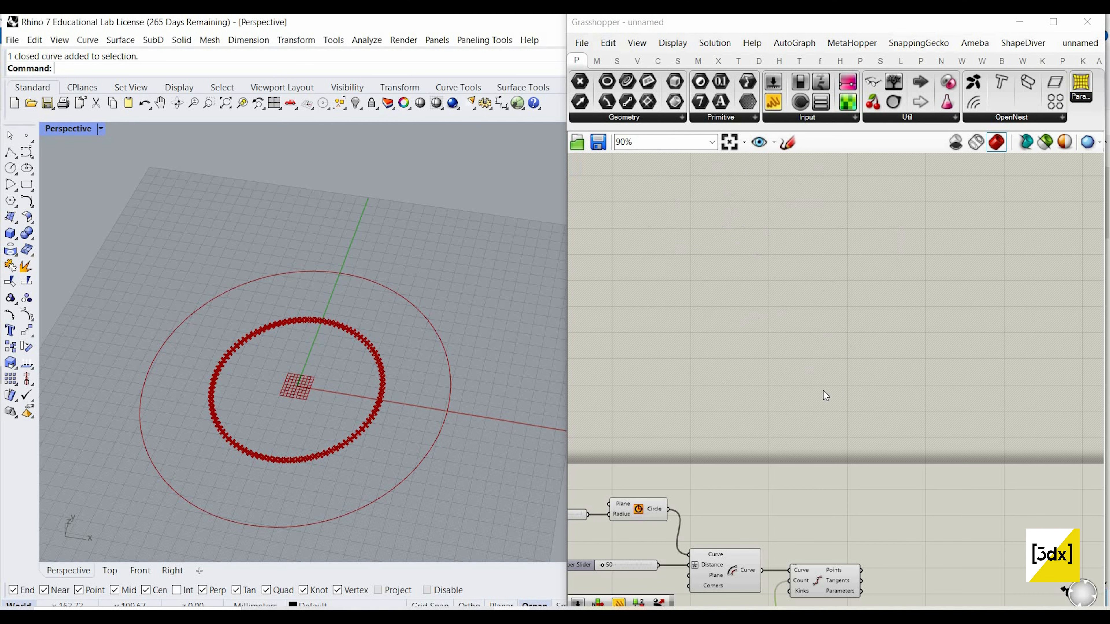
Step: Add an Entwine component on the empty canvas beyond the Divide Curve component
right_drag(824, 392, 820, 267)
scroll(819, 266, down, 3)
scroll(835, 394, up, 1)
click(831, 389)
scroll(952, 376, up, 3)
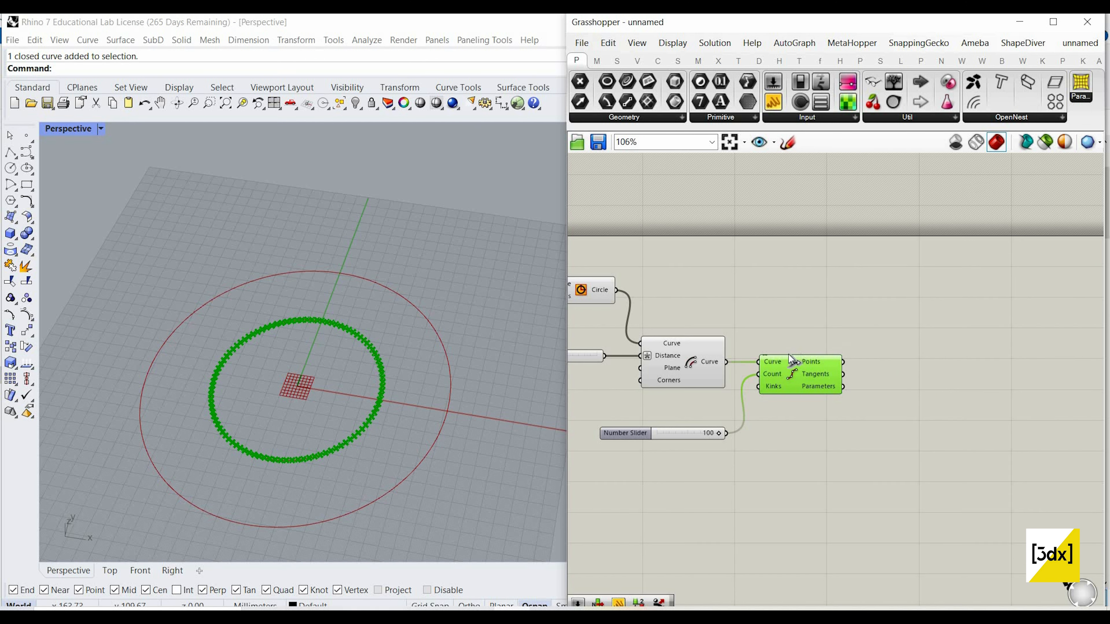
scroll(926, 359, down, 2)
double_click(926, 350)
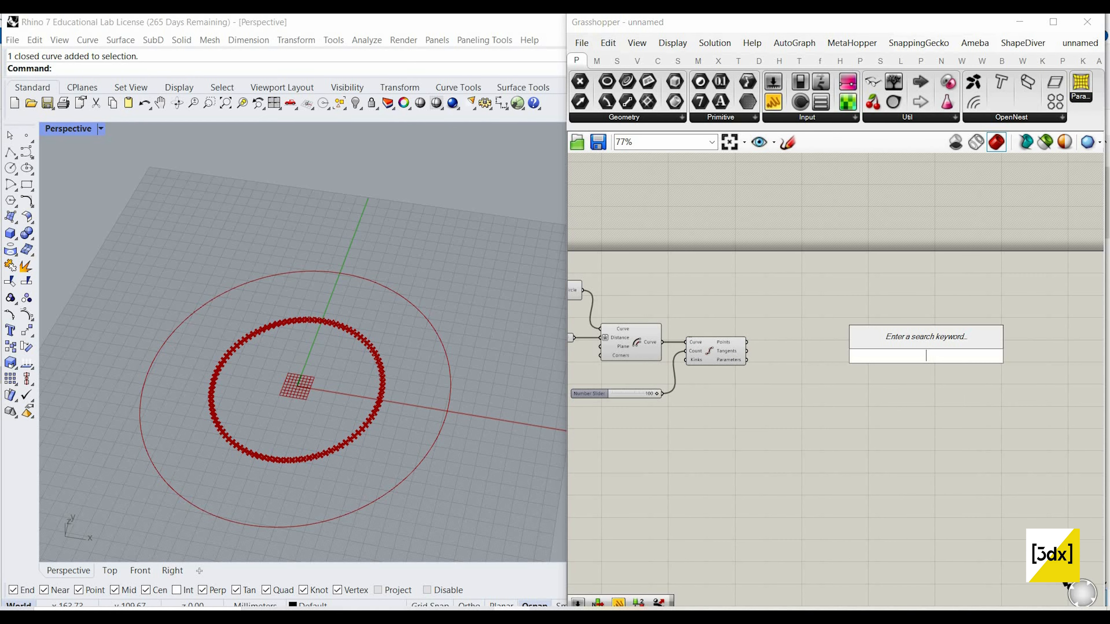
text(entwi)
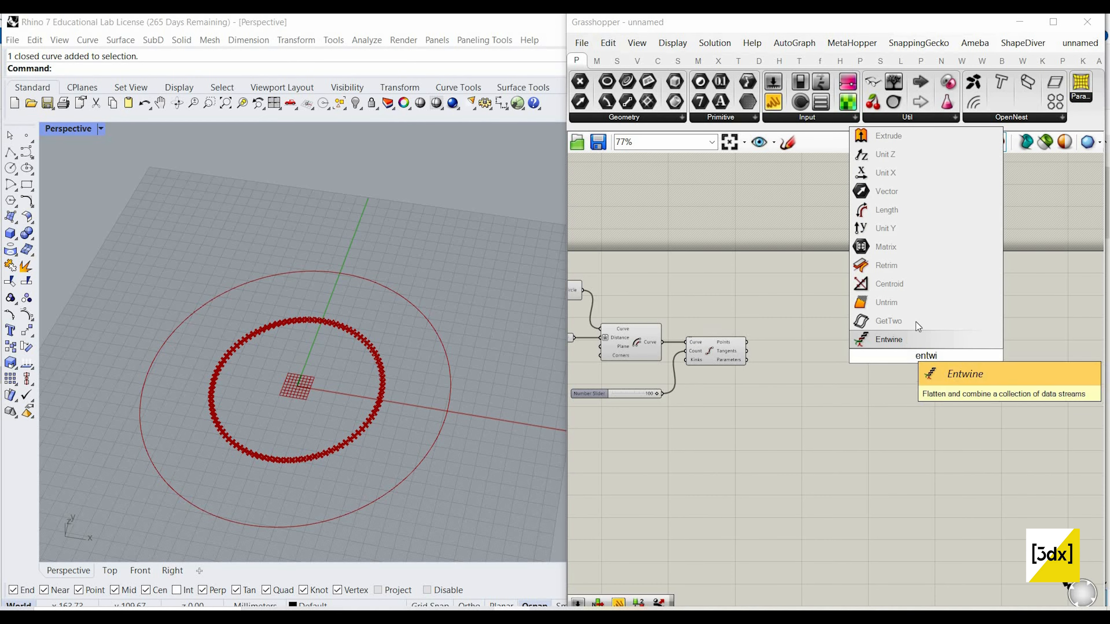
click(901, 344)
Step: Add the Kangaroo Solver component with the GoalObjects input beyond the Entwine component
scroll(987, 368, up, 2)
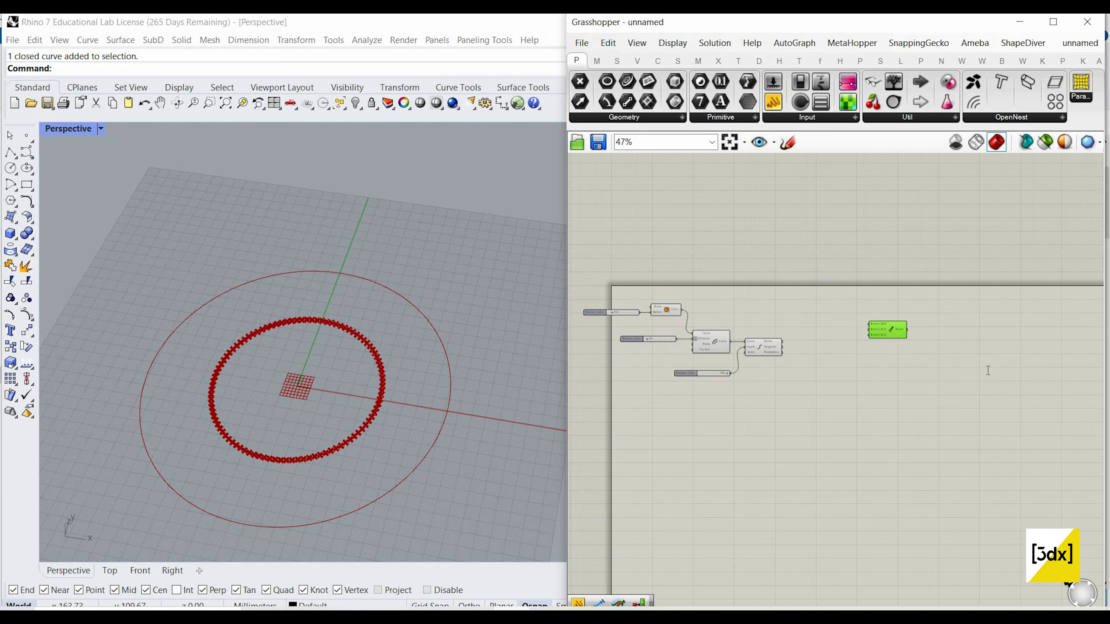
double_click(987, 370)
text(solver)
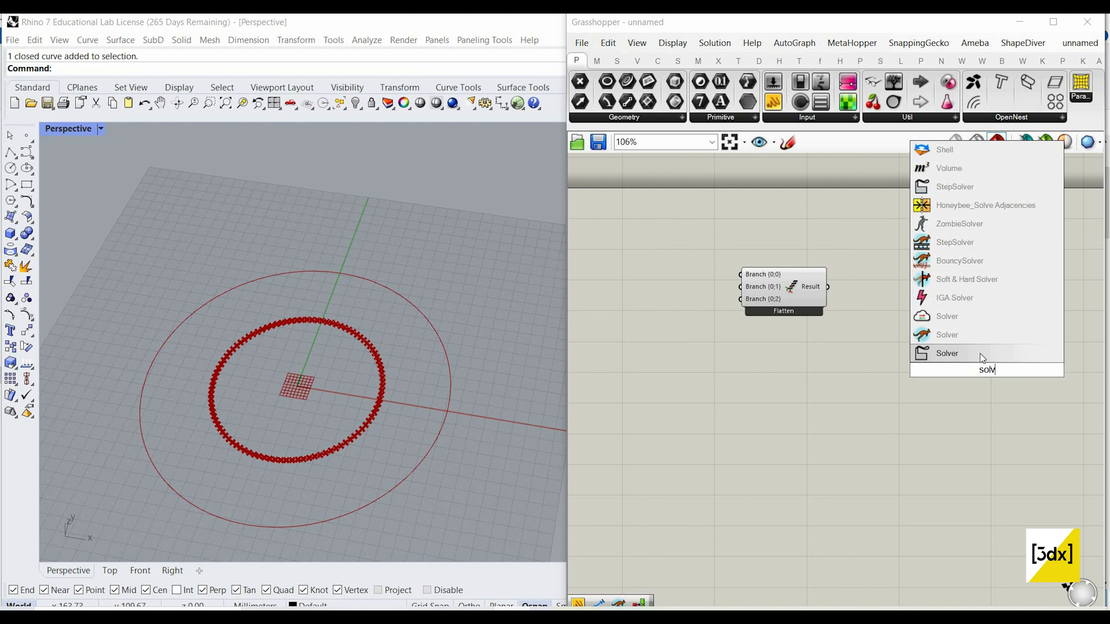
click(948, 317)
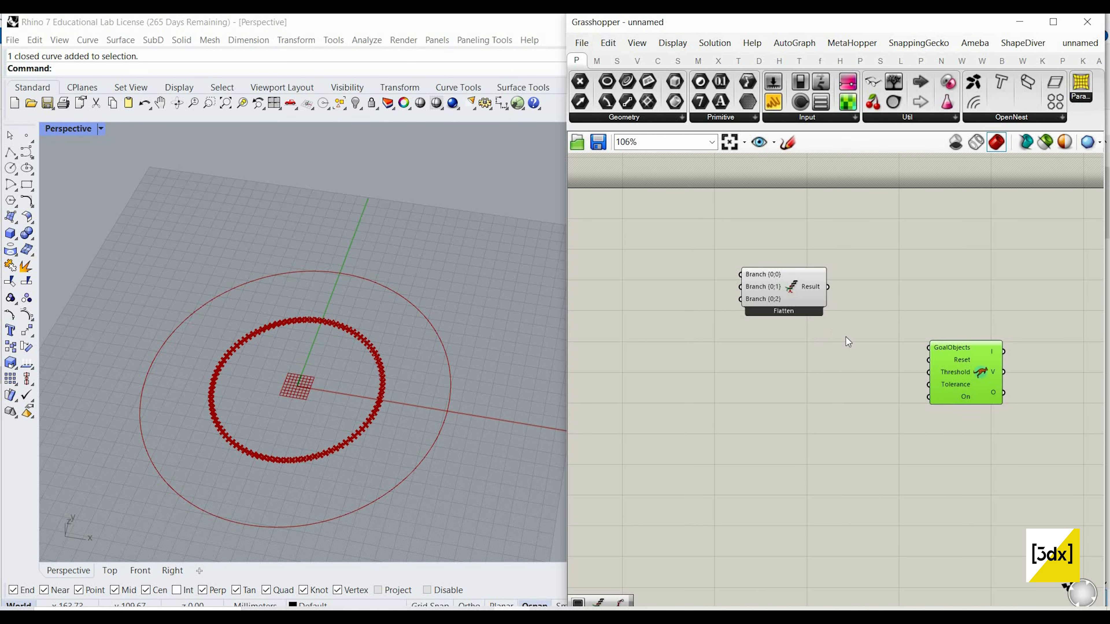
scroll(1009, 357, down, 4)
scroll(812, 343, up, 3)
click(812, 346)
scroll(830, 359, up, 2)
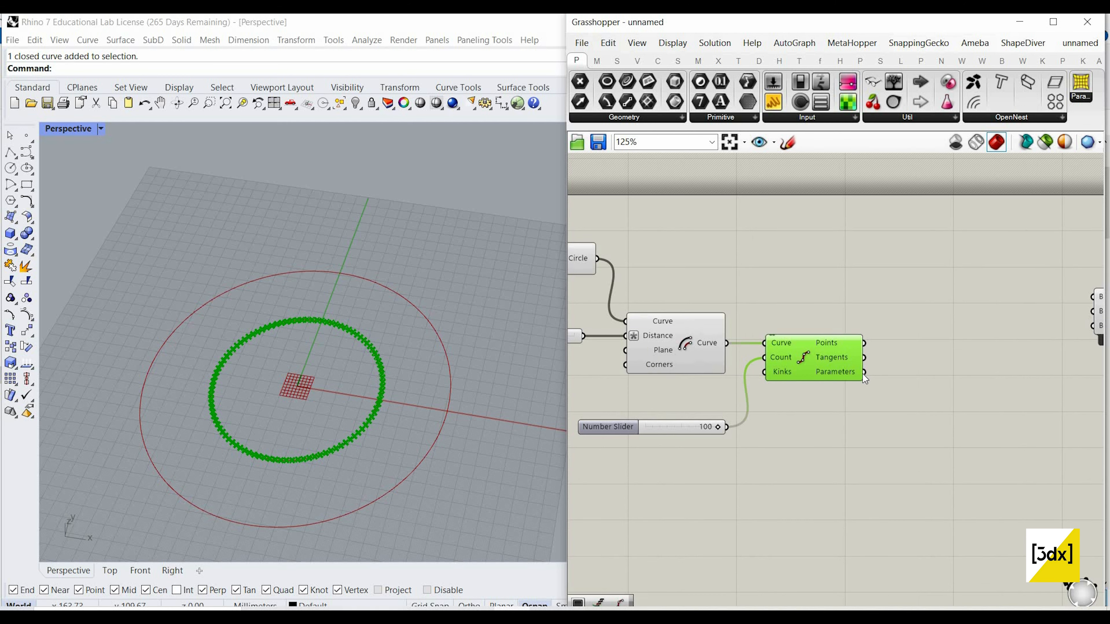
scroll(812, 354, down, 2)
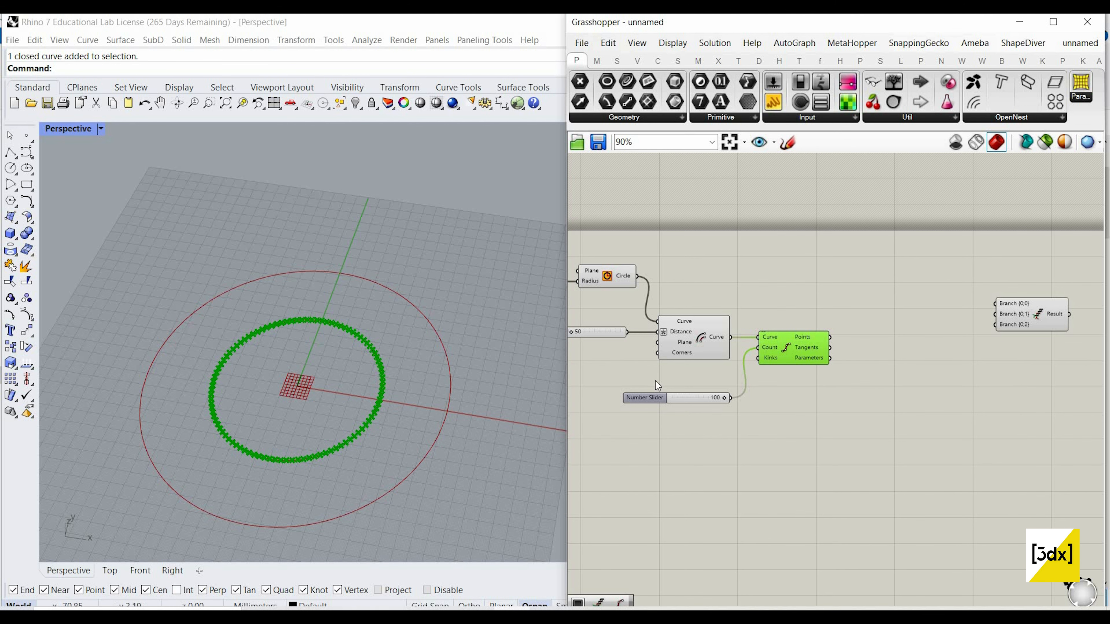
click(793, 146)
mouse_move(798, 254)
mouse_down()
mouse_move(858, 210)
mouse_move(852, 276)
mouse_move(902, 213)
mouse_move(954, 307)
mouse_move(939, 344)
mouse_up()
click(883, 166)
scroll(852, 288, down, 2)
scroll(849, 297, up, 1)
double_click(849, 298)
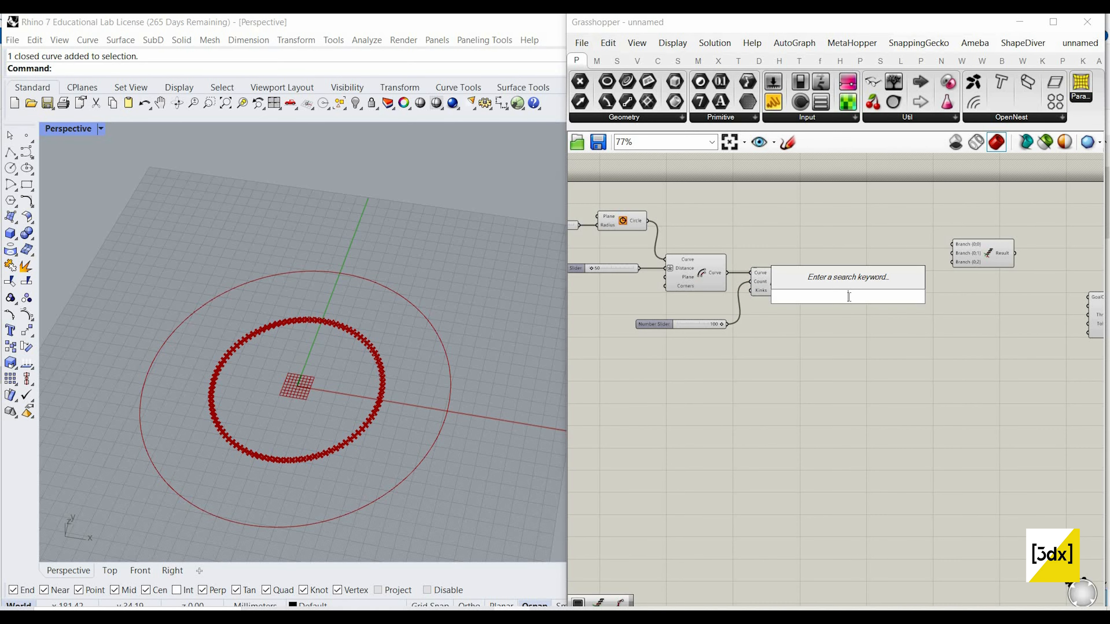
text(lin)
key(Escape)
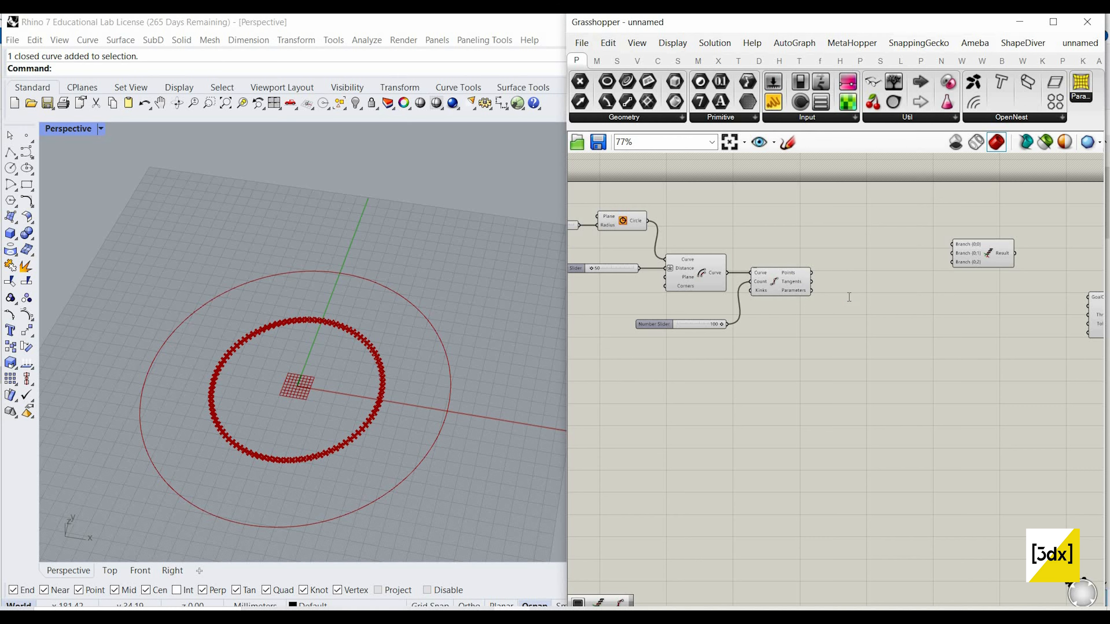
Step: Add a Shift List component below Divide Curve and connect the division Points to its List input
double_click(848, 297)
text(shift)
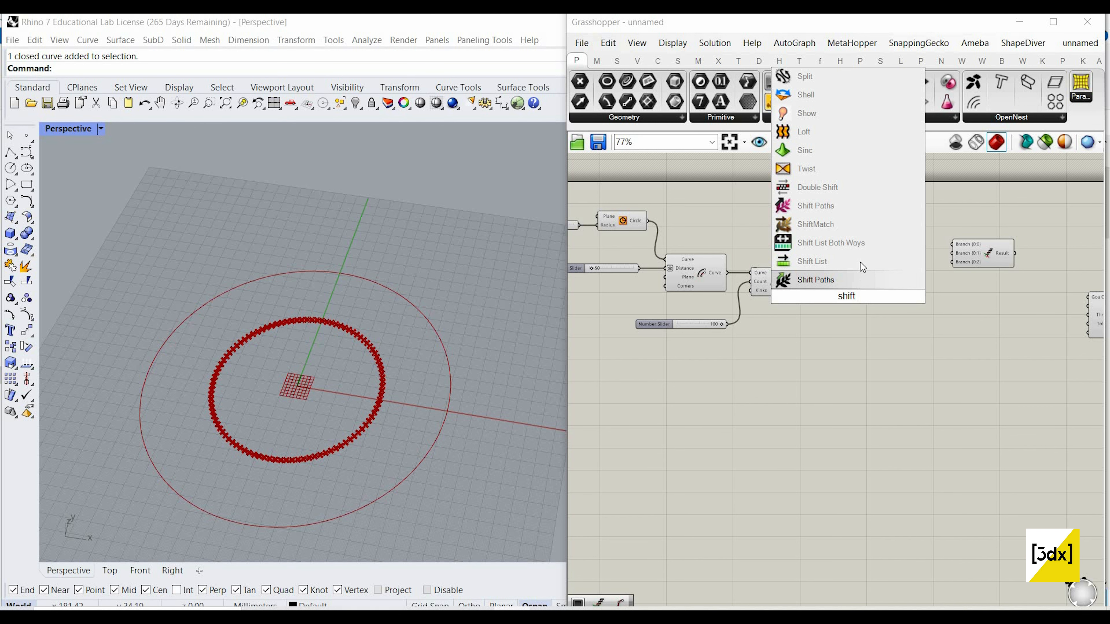
click(850, 262)
scroll(798, 262, up, 3)
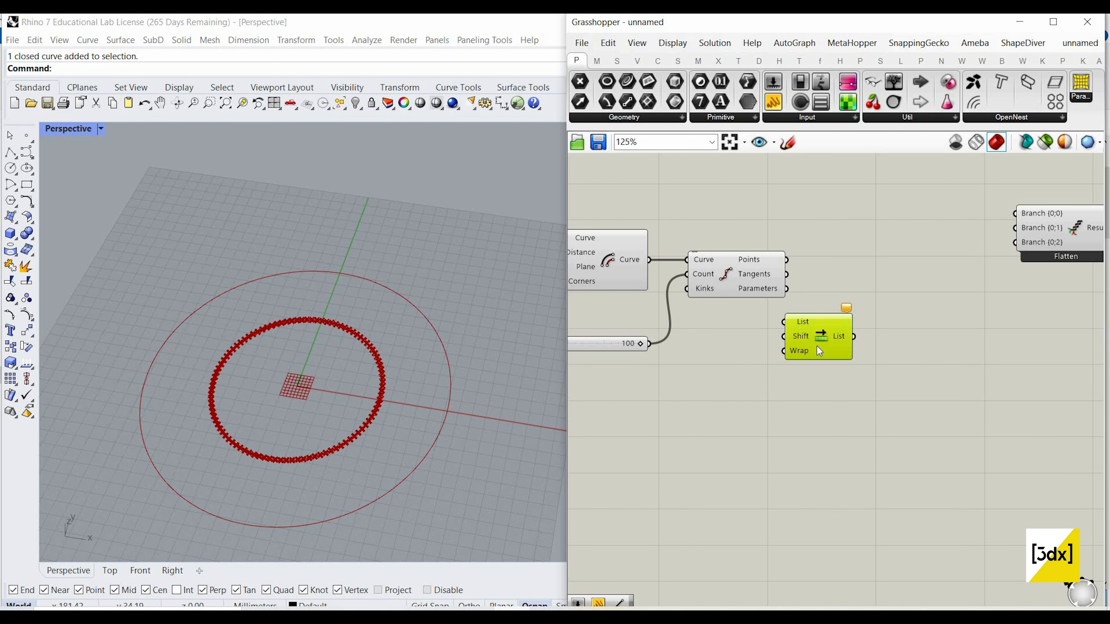
drag(786, 260, 804, 384)
Step: Add a Line component with the division Points as Start Point and the shifted list as End Point
double_click(893, 327)
text(l)
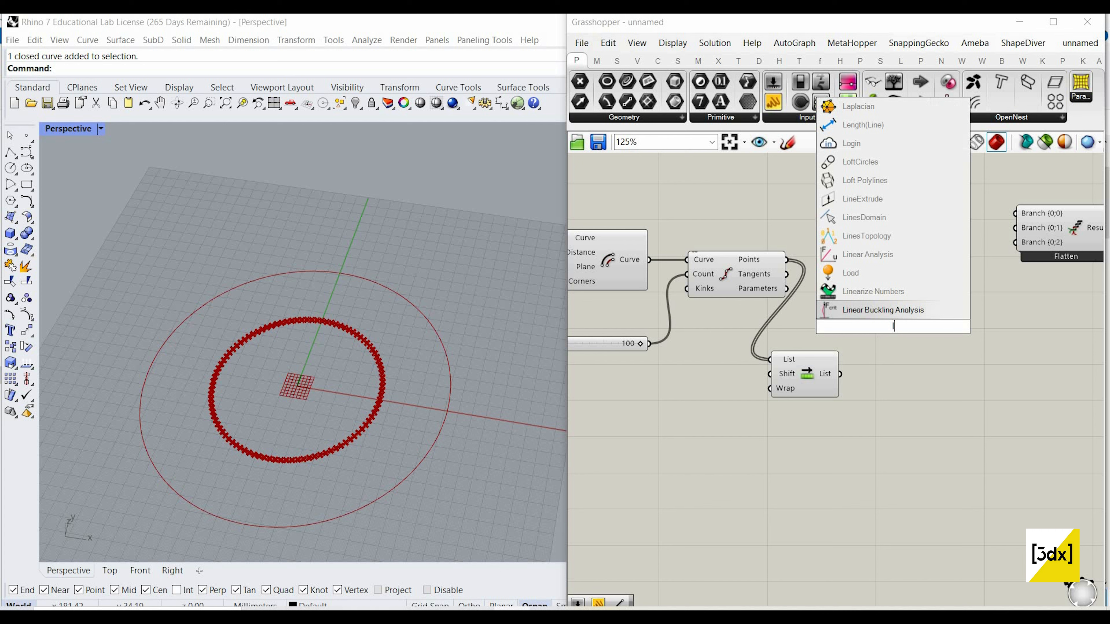
text(ine)
click(893, 309)
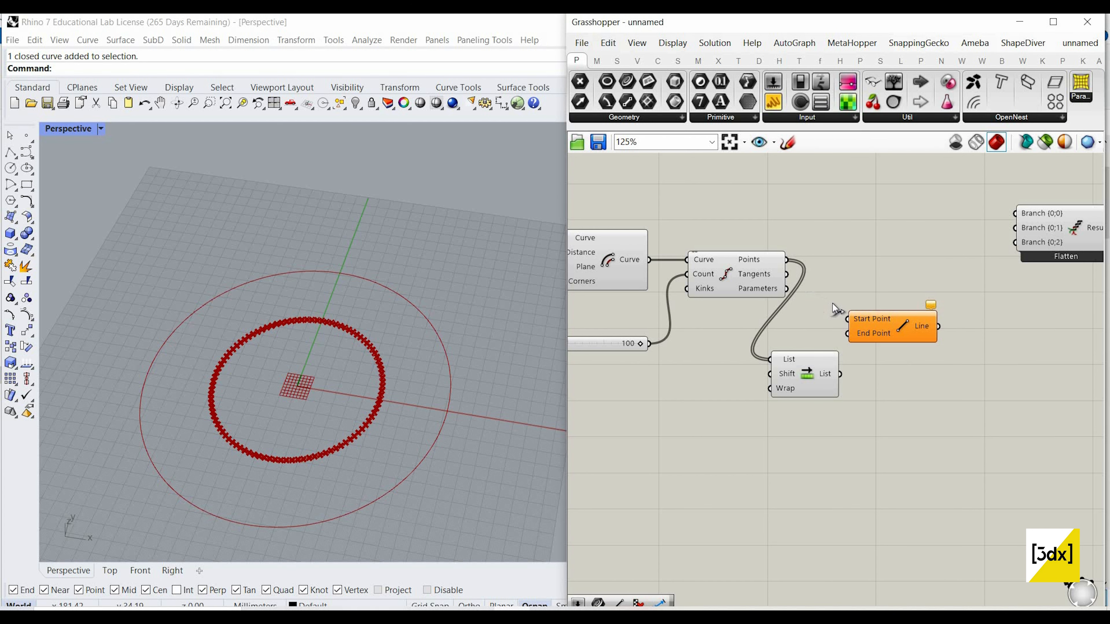
drag(848, 319, 787, 260)
drag(840, 374, 933, 298)
Step: Turn off the preview of the Divide Curve and Shift List components
scroll(900, 286, down, 3)
drag(805, 401, 877, 237)
right_drag(892, 256, 896, 255)
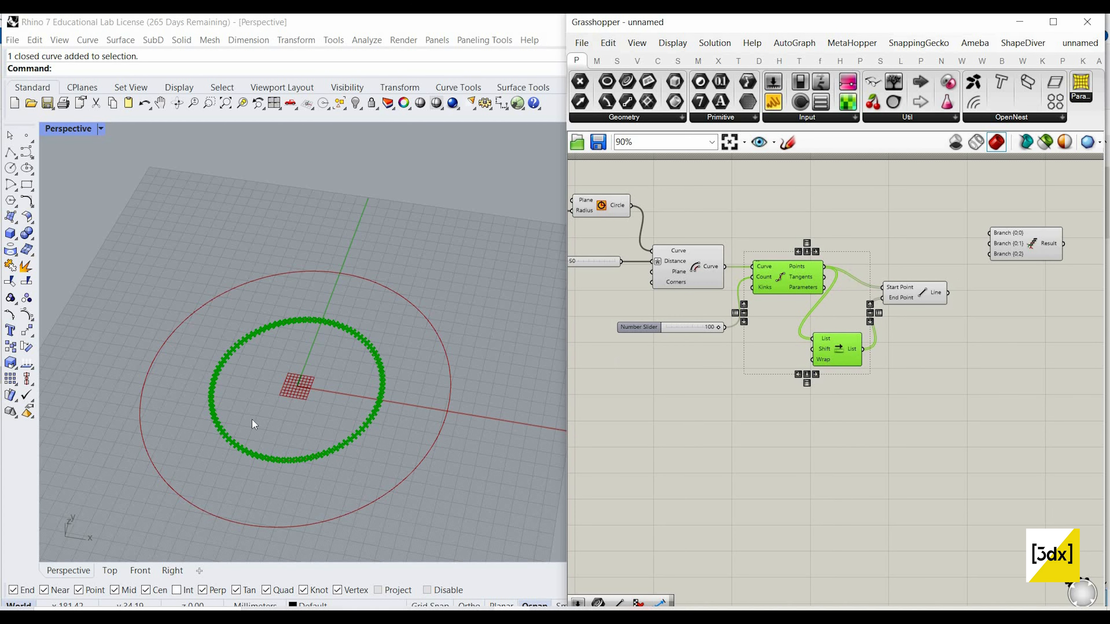
right_click(876, 237)
click(893, 257)
Step: Examine the generated line segments up close in the Rhino viewport and move the Line component beside Shift List
scroll(311, 430, up, 4)
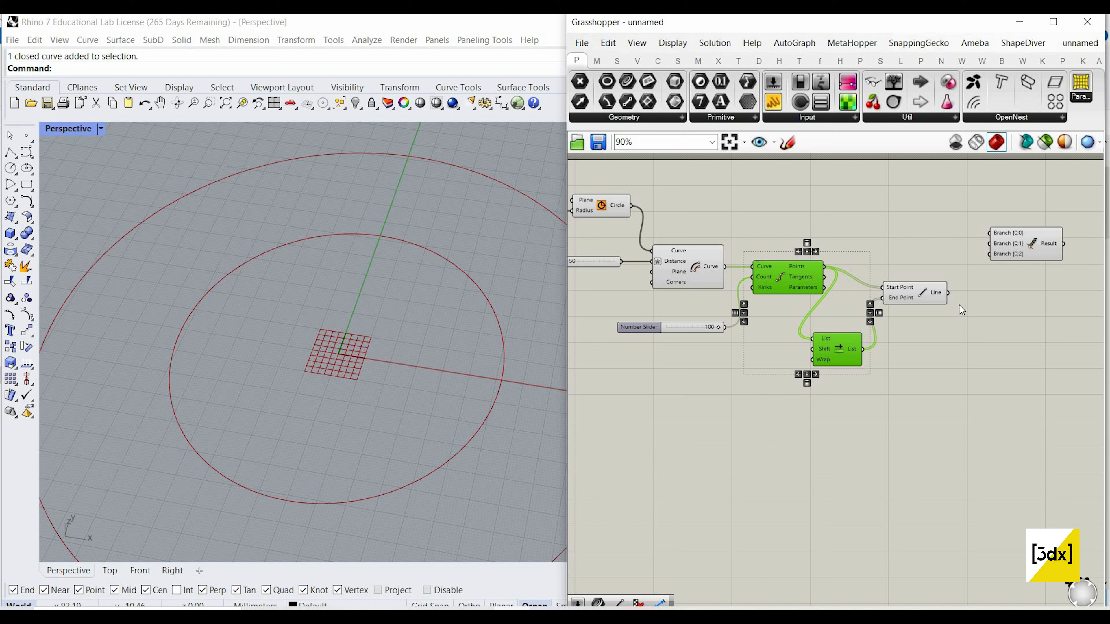
scroll(925, 297, up, 4)
click(925, 297)
scroll(492, 319, up, 5)
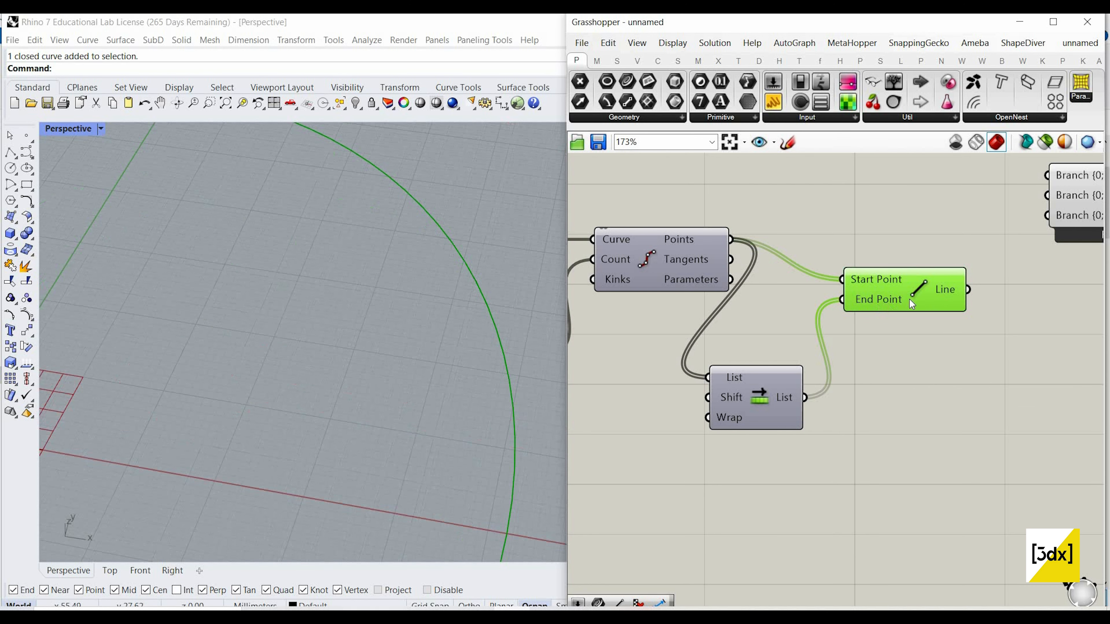
scroll(506, 265, up, 2)
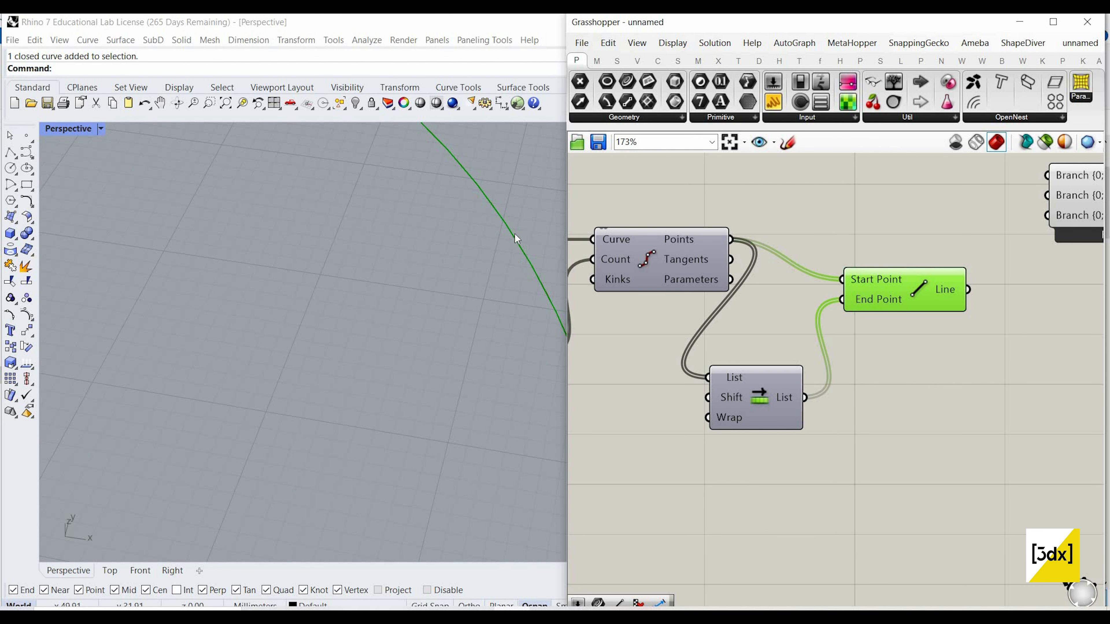
scroll(458, 250, up, 5)
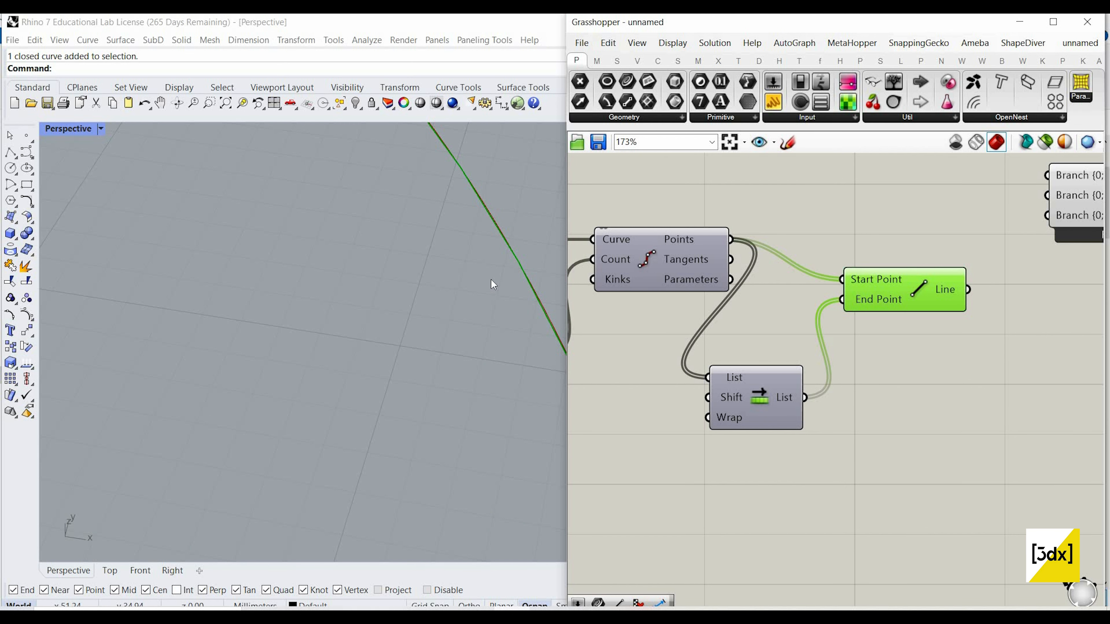
scroll(486, 276, down, 10)
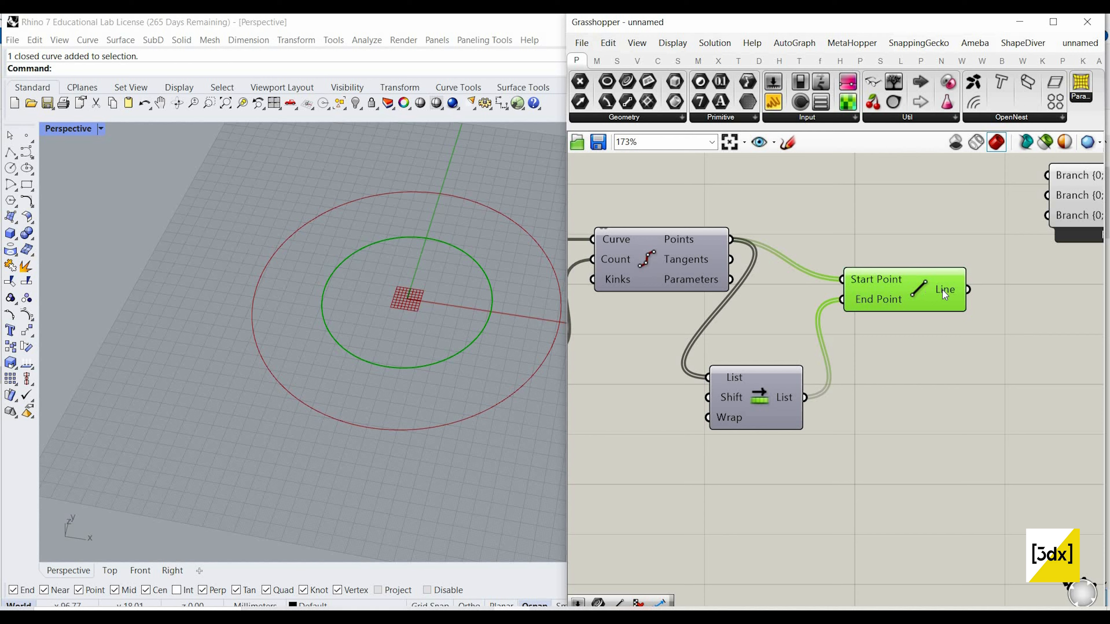
drag(943, 290, 938, 389)
scroll(552, 304, up, 4)
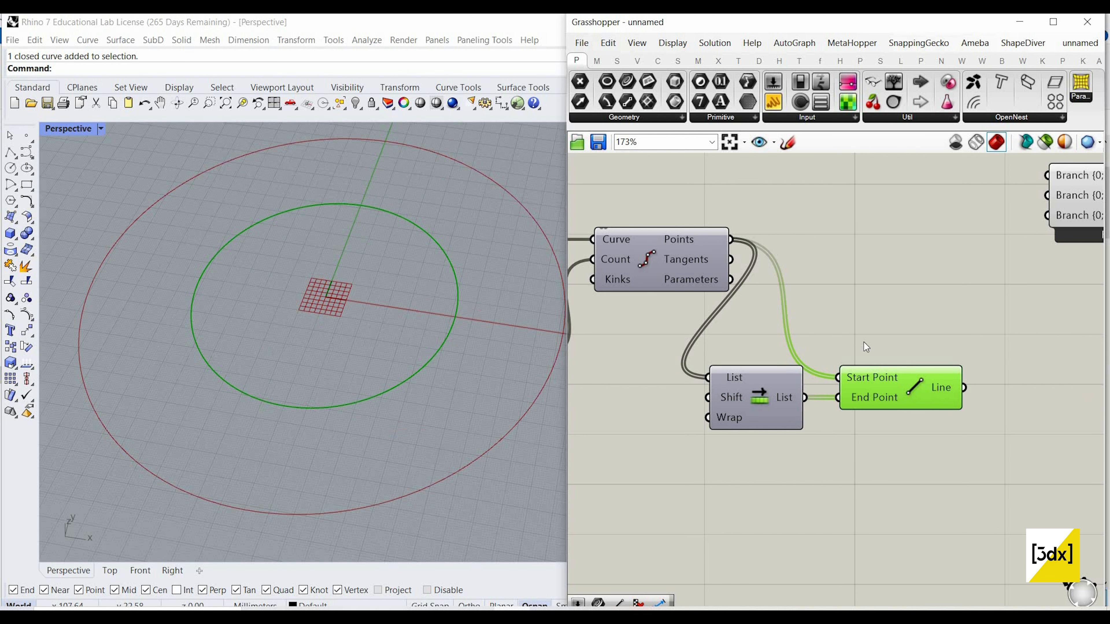
scroll(793, 258, down, 5)
scroll(819, 312, up, 4)
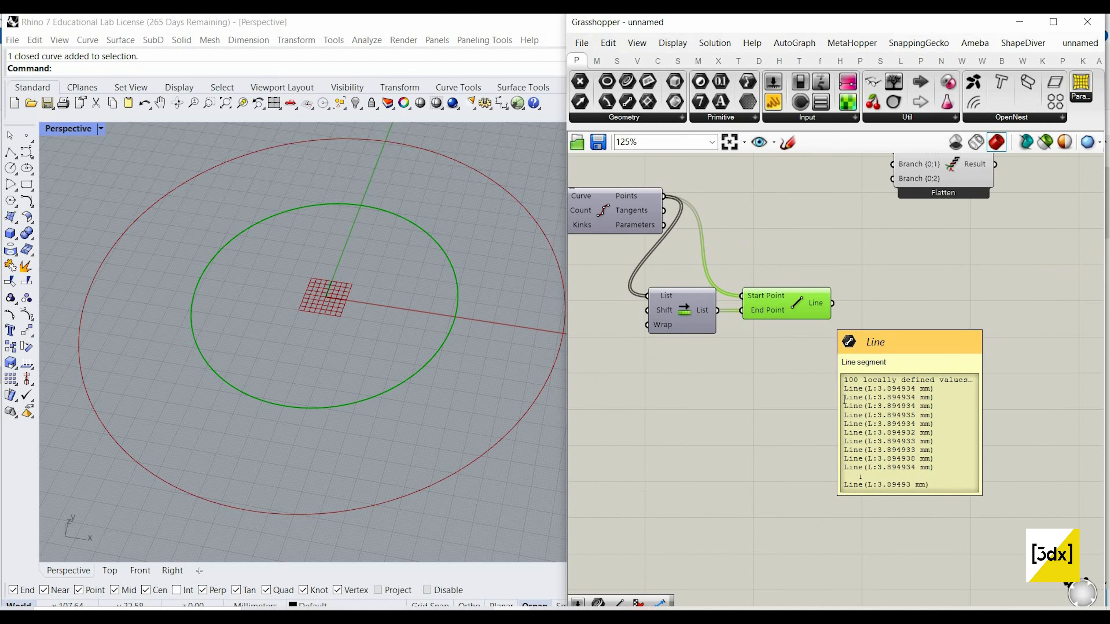
Step: Add the Kangaroo Length(Line) goal and connect the Line component's output to its Line input
click(844, 400)
double_click(844, 399)
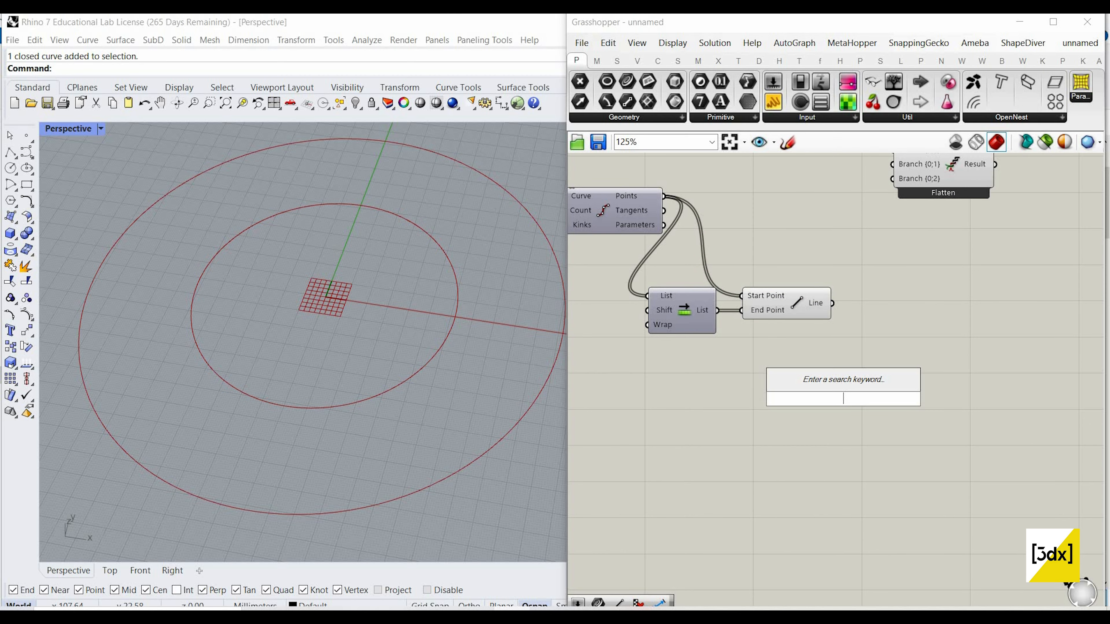
text(an)
key(BackSpace)
key(BackSpace)
text(le)
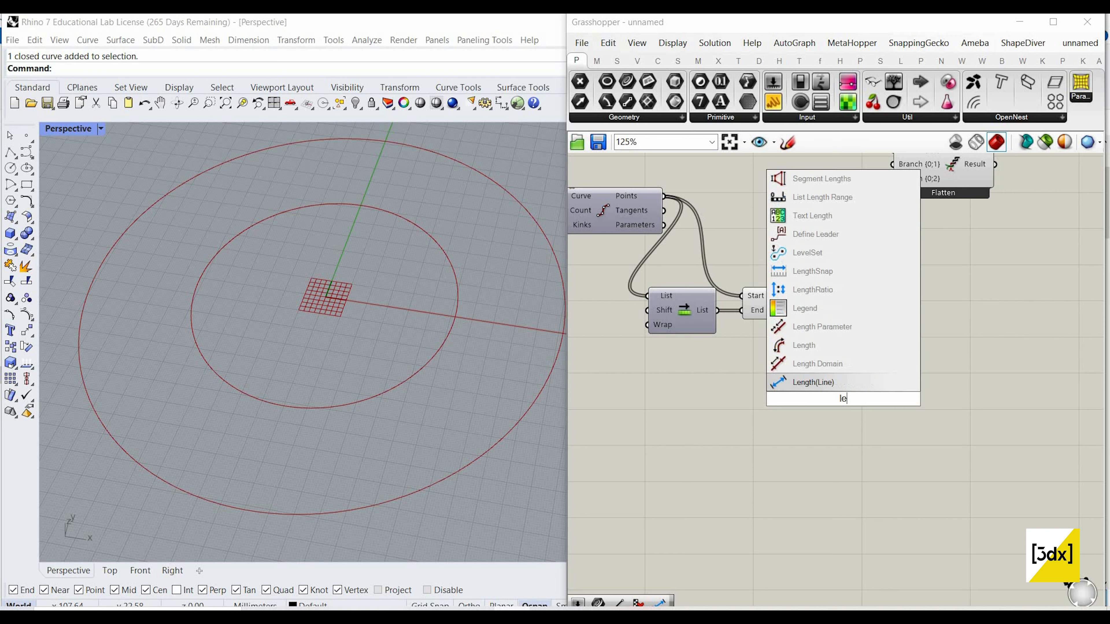
key(BackSpace)
key(BackSpace)
text(le)
key(BackSpace)
text(ength)
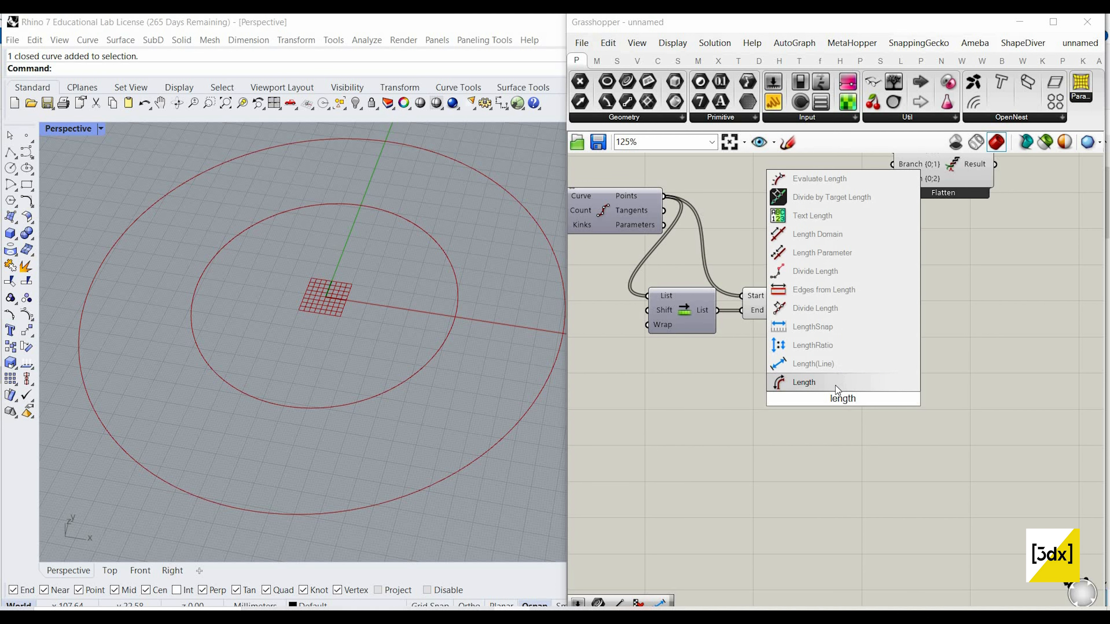
key(Up)
key(Return)
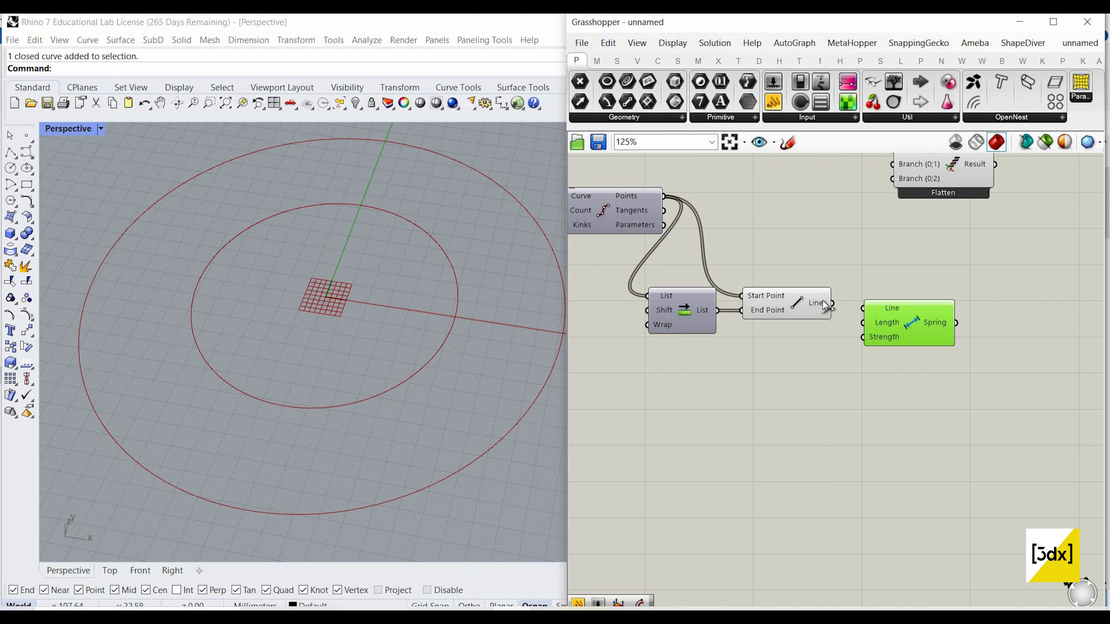
scroll(918, 321, up, 3)
Step: Add a number slider with the value 5 and connect it to the Length input of the Length(Line) goal
double_click(732, 389)
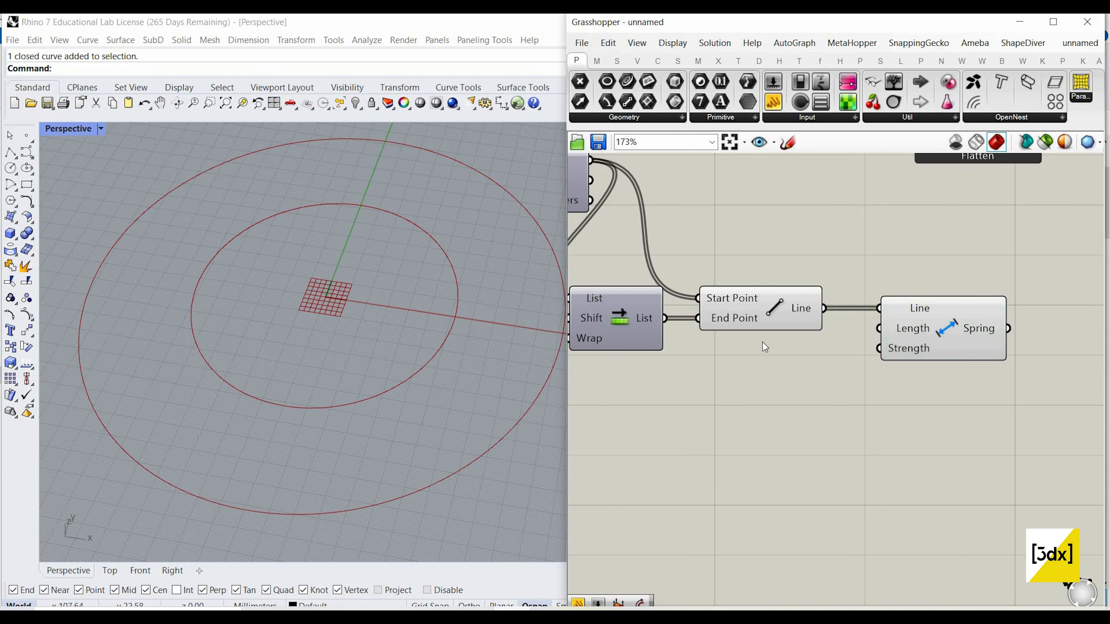
click(803, 307)
mouse_move(806, 310)
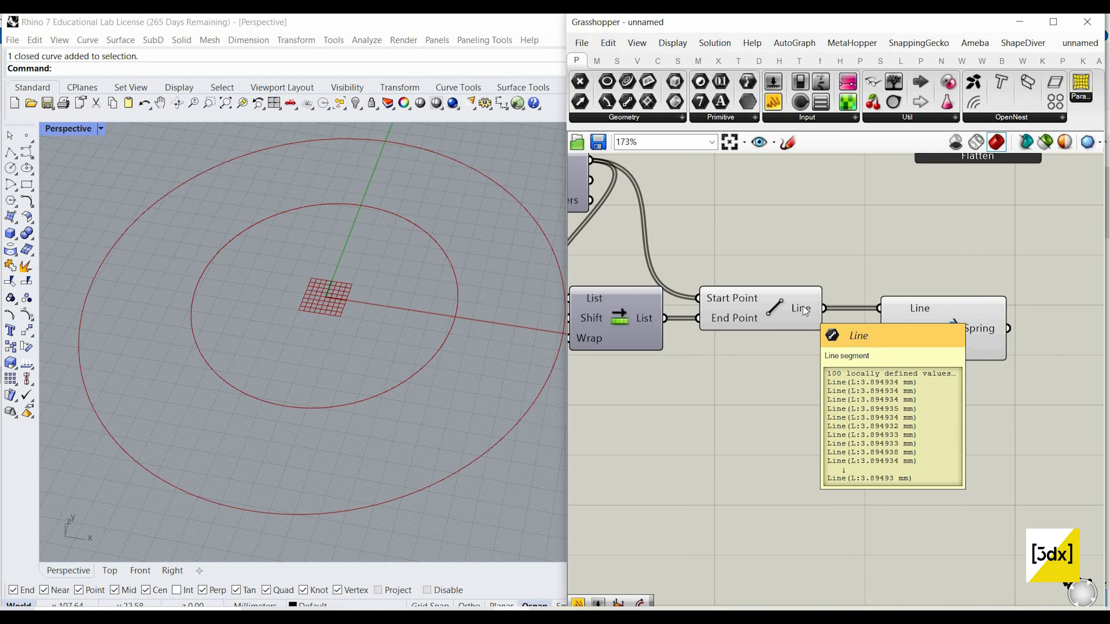
double_click(750, 374)
text(5)
key(Return)
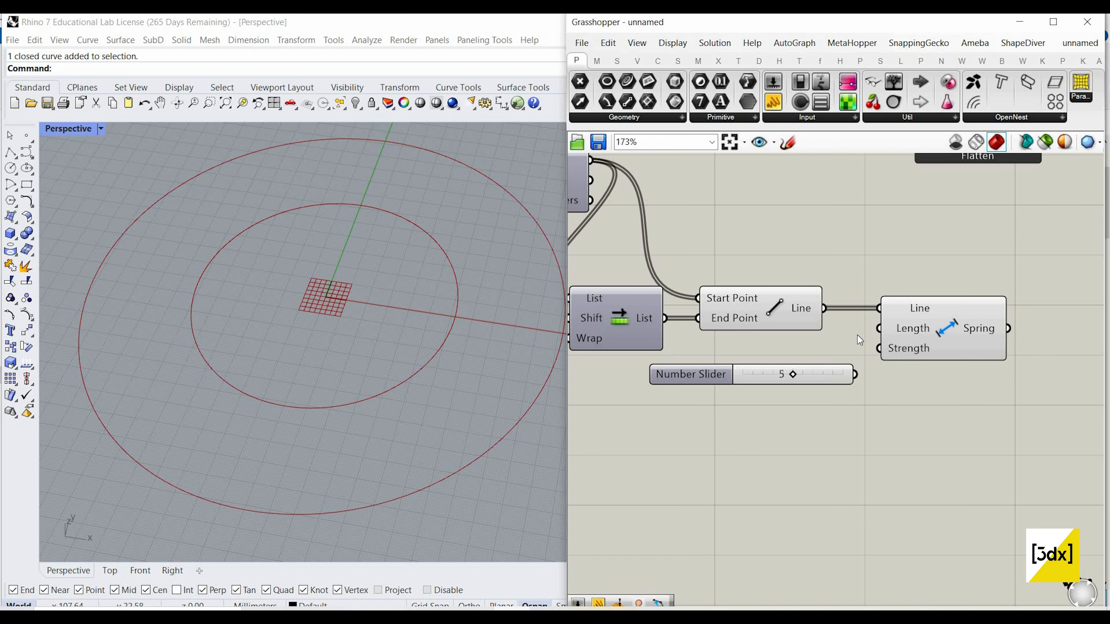
drag(879, 328, 855, 374)
drag(930, 337, 945, 337)
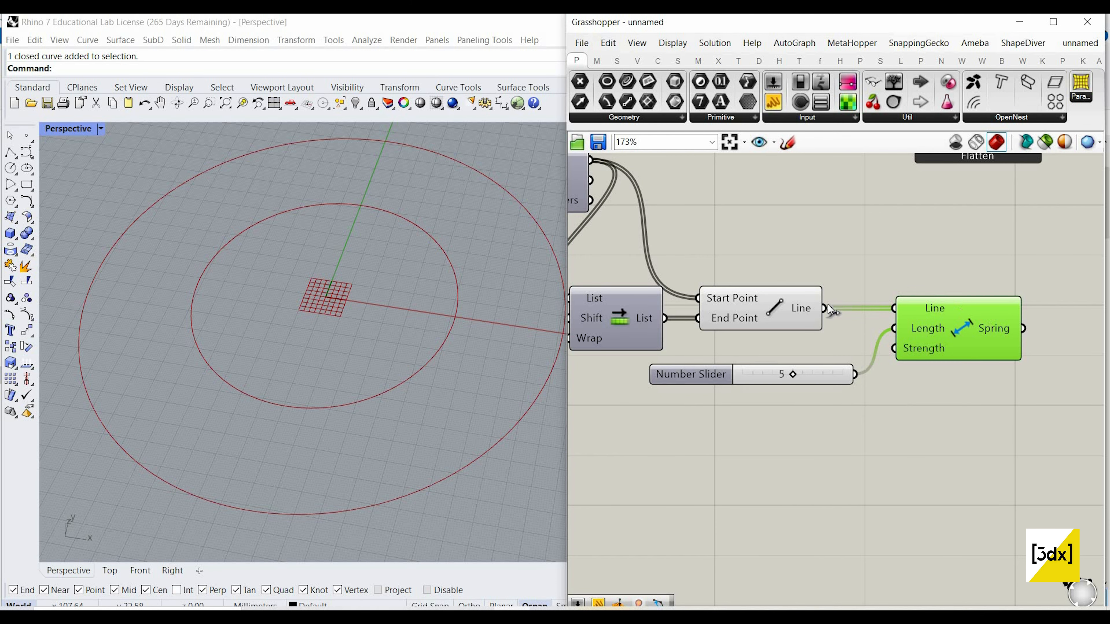
Step: Add a number slider with the value 10 beneath the first one and connect it to the length goal's Strength input
double_click(770, 442)
text(10)
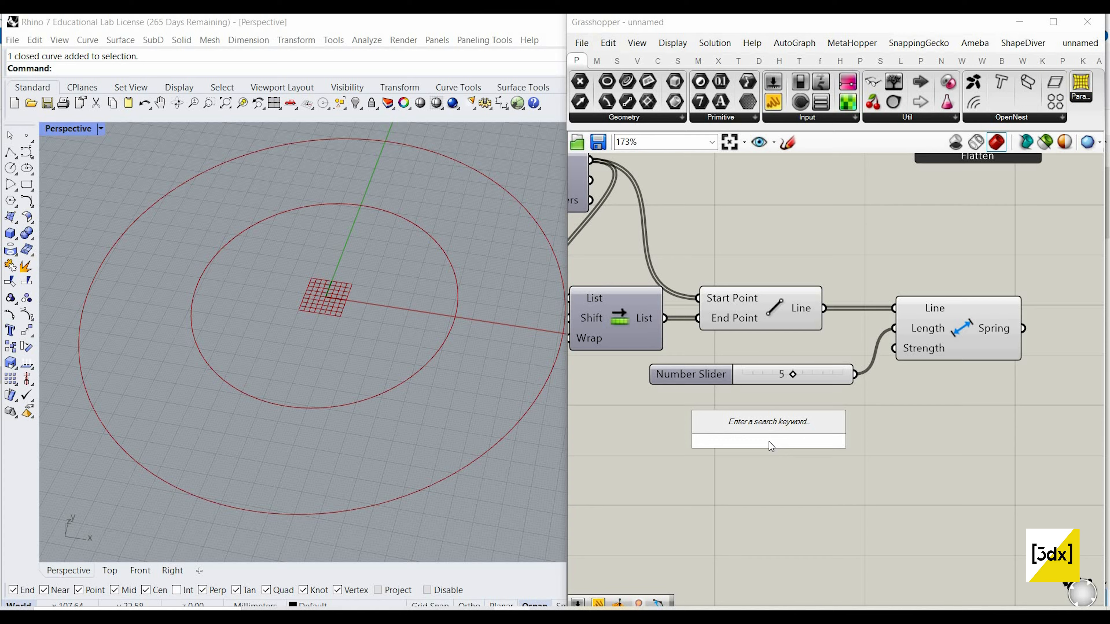
key(Return)
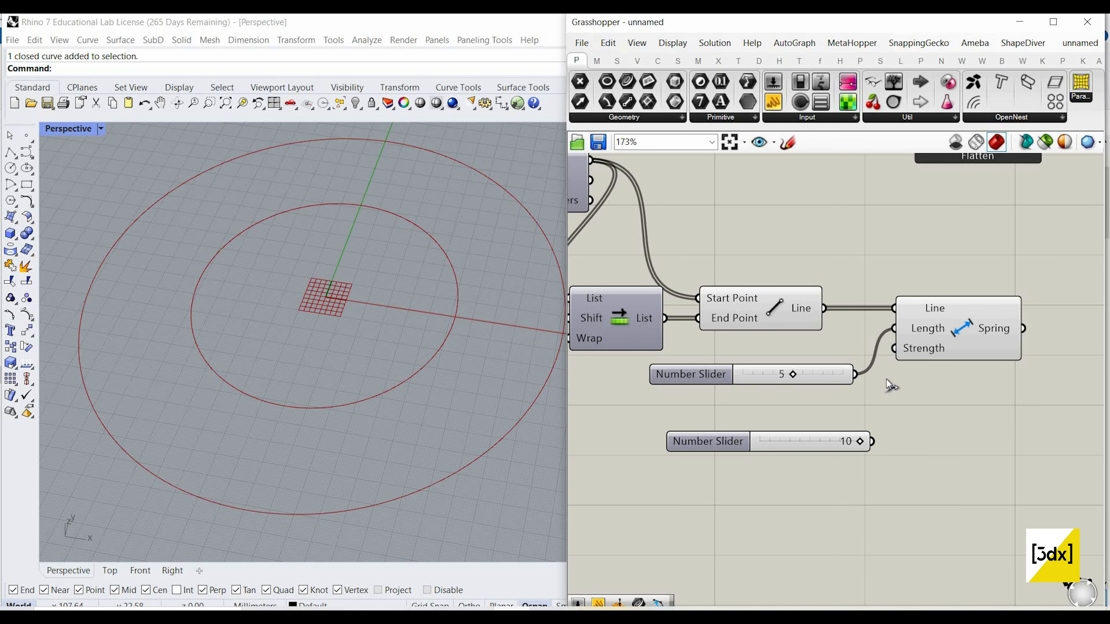
drag(871, 442, 894, 348)
drag(820, 444, 803, 413)
scroll(861, 371, down, 3)
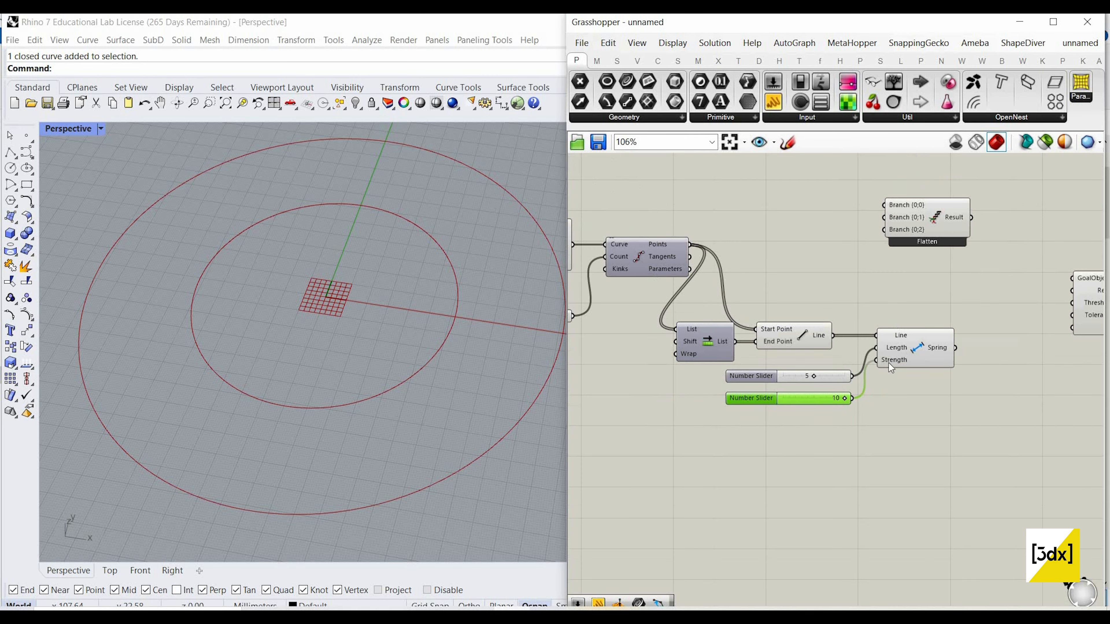
Step: Add the Kangaroo Angle goal below the length goal and connect the Line output to its LineA input
scroll(896, 403, up, 2)
scroll(896, 402, down, 1)
double_click(896, 403)
text(a)
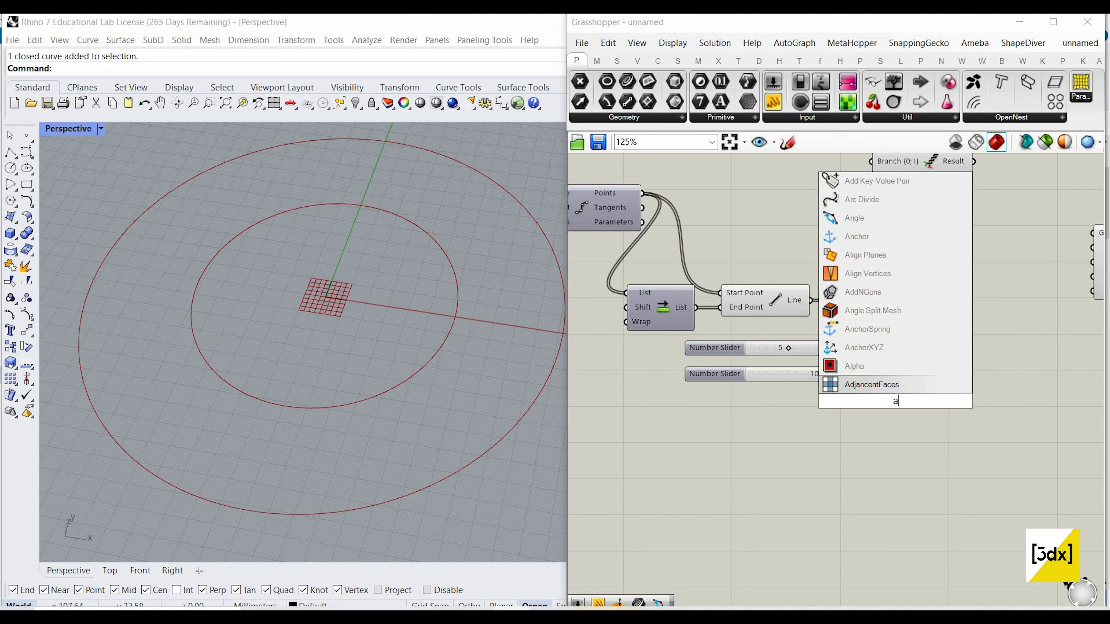
text(ngle)
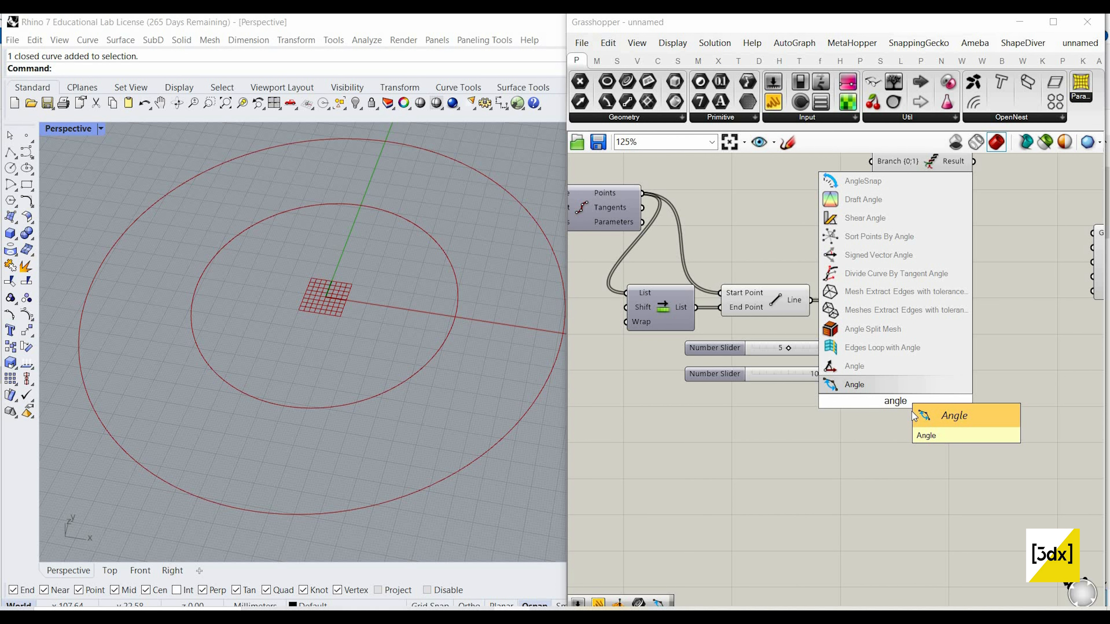
click(894, 386)
scroll(934, 379, down, 2)
scroll(852, 386, up, 1)
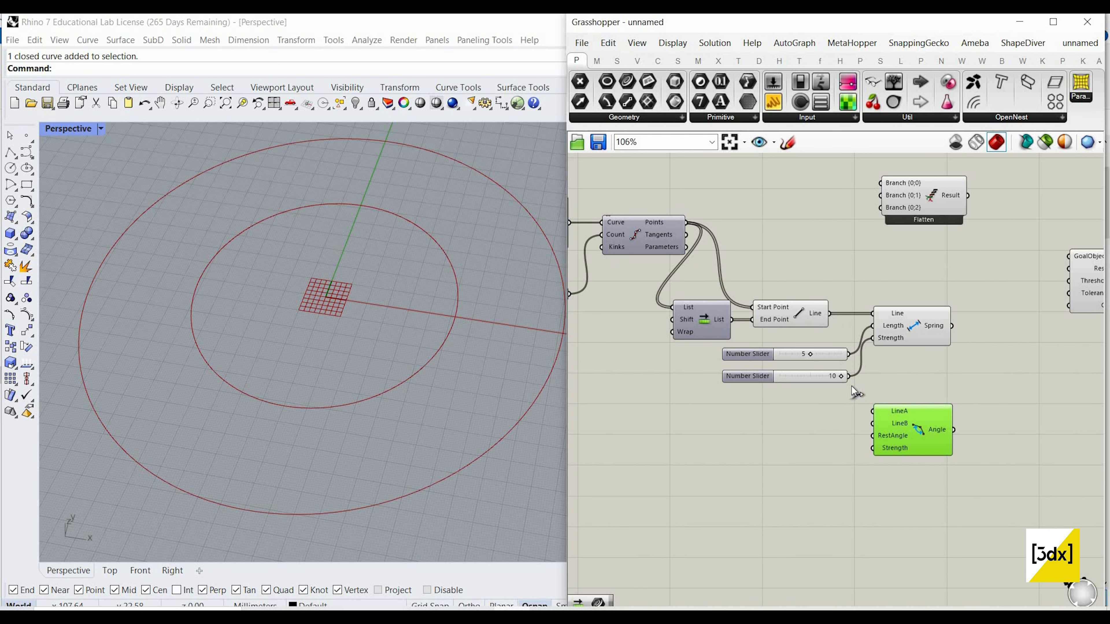
drag(871, 411, 828, 313)
Step: Add a second Shift List component beside the Angle goal and connect the Line output to its List input
double_click(784, 424)
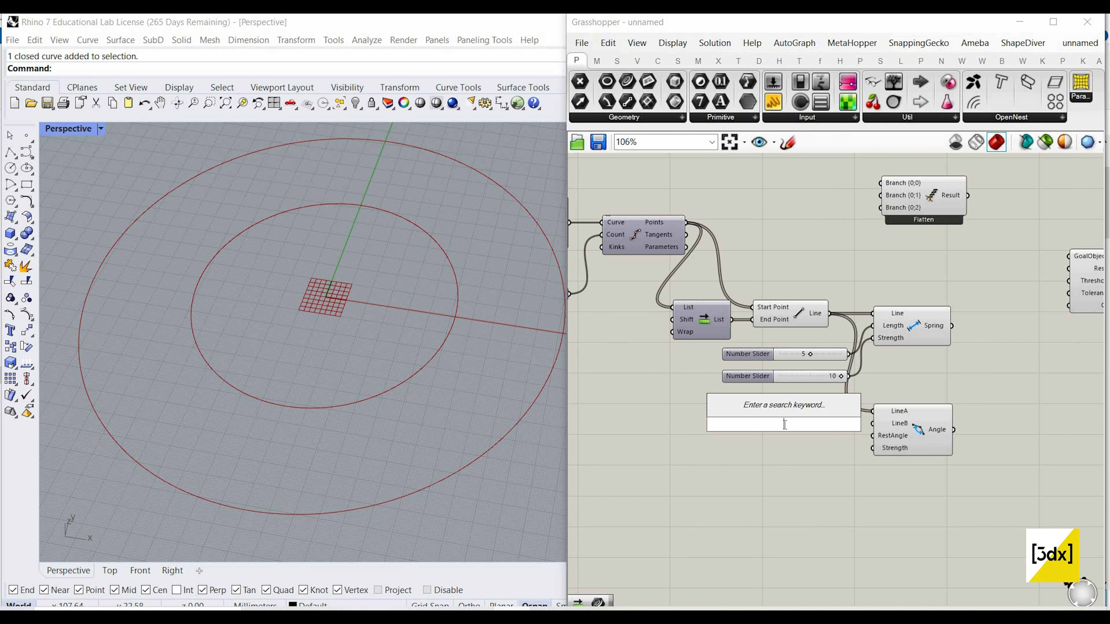
text(shift)
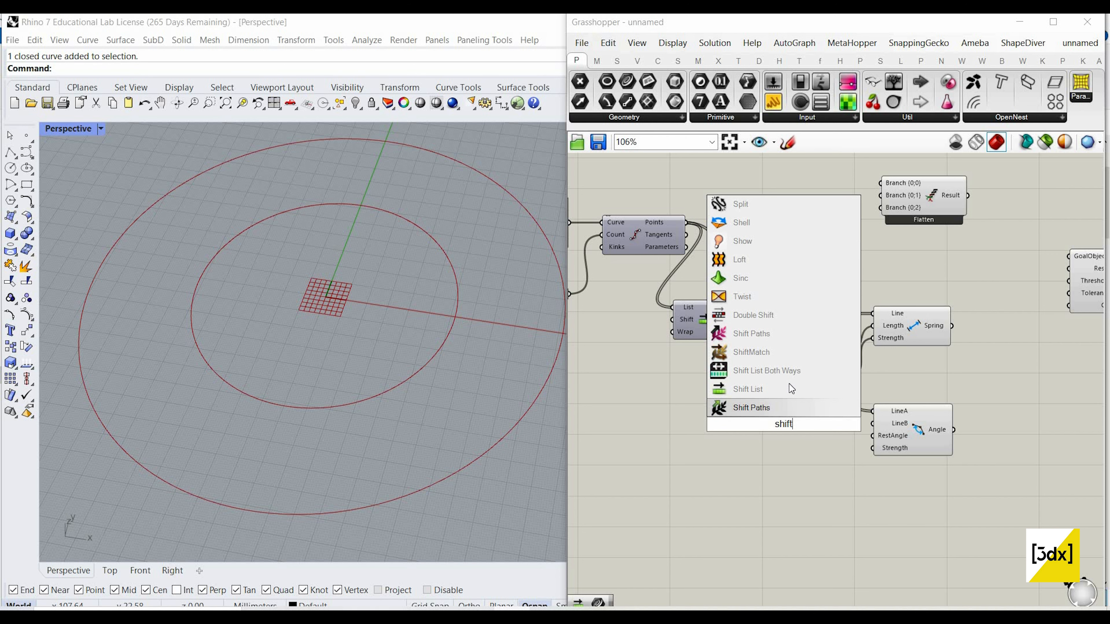
key(Up)
key(Return)
drag(754, 411, 829, 313)
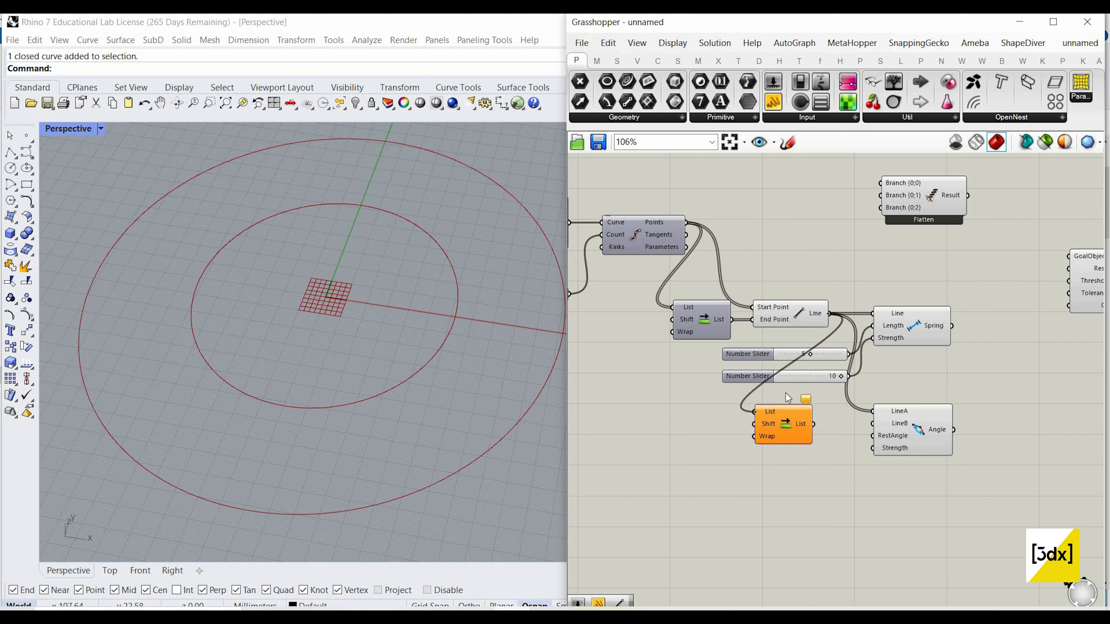
click(786, 392)
Step: Start a freehand sketch on the empty canvas below the Shift List and draw a V of two lines
scroll(802, 344, down, 1)
right_drag(802, 342, 812, 278)
scroll(798, 214, up, 2)
right_drag(798, 212, 805, 160)
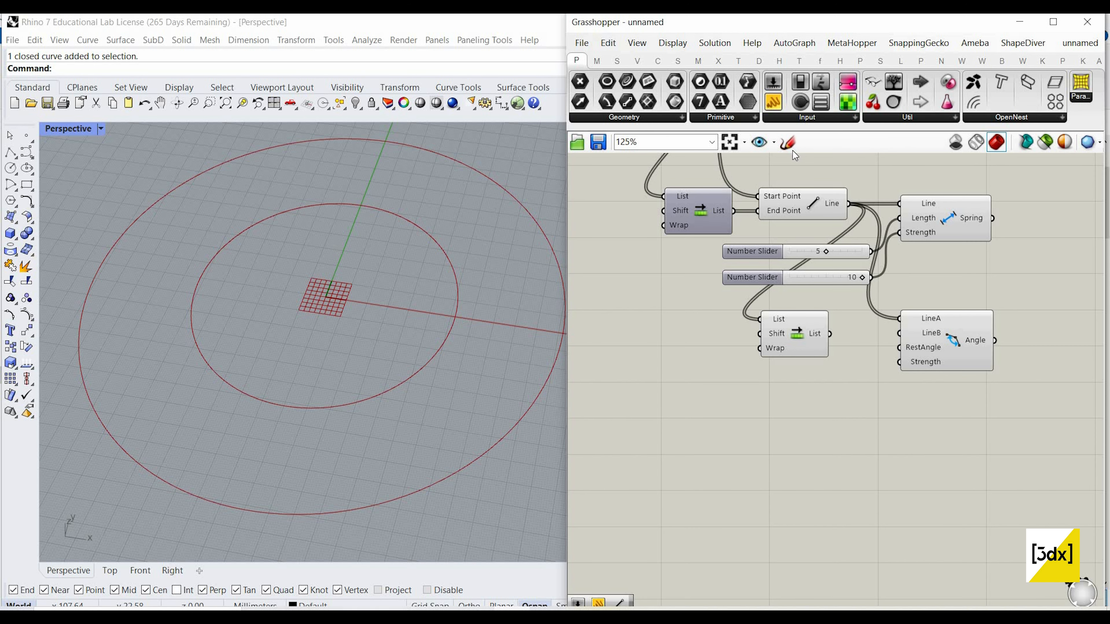
click(786, 143)
drag(667, 399, 777, 410)
click(882, 167)
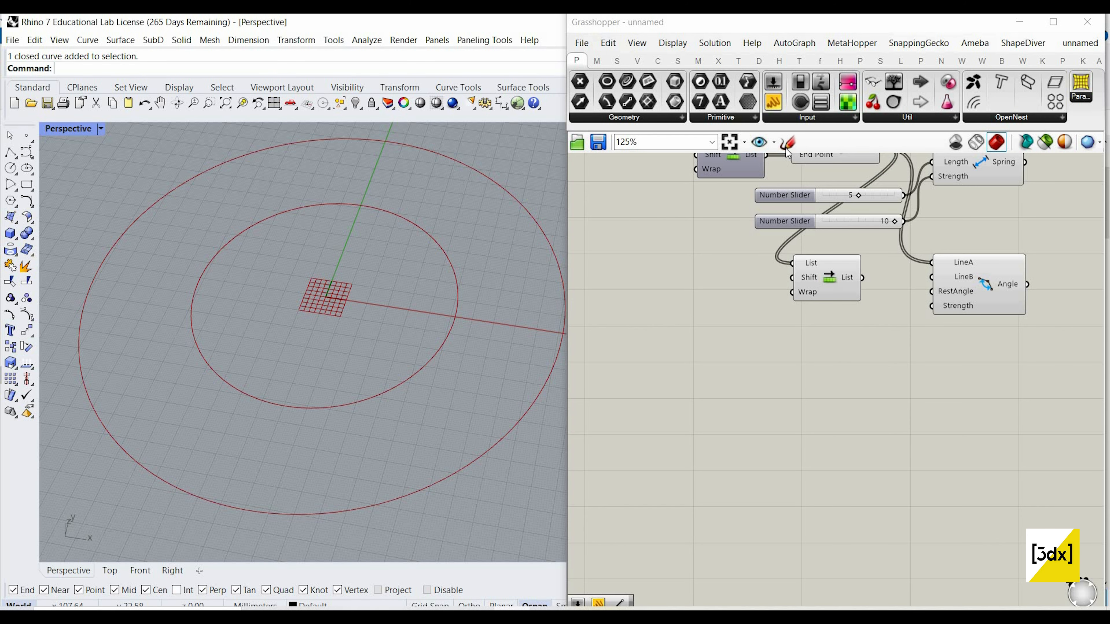
scroll(639, 441, down, 1)
drag(672, 485, 727, 433)
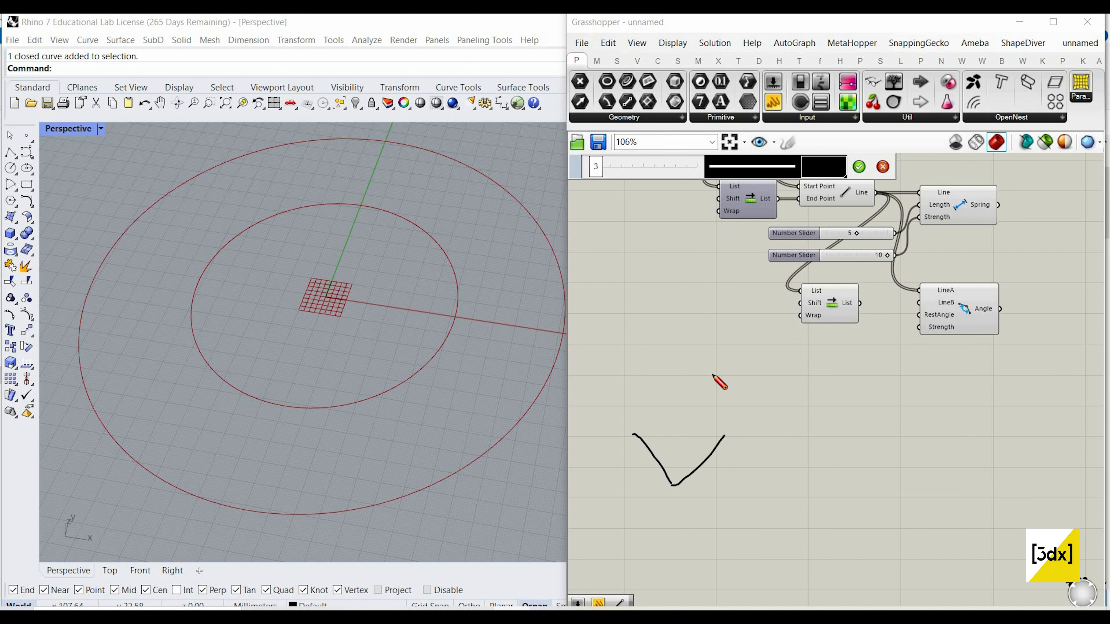
Step: Add a third line above the sketched V and number the lines 1, 2 and 3
drag(712, 374, 725, 419)
drag(715, 471, 725, 472)
drag(736, 375, 739, 403)
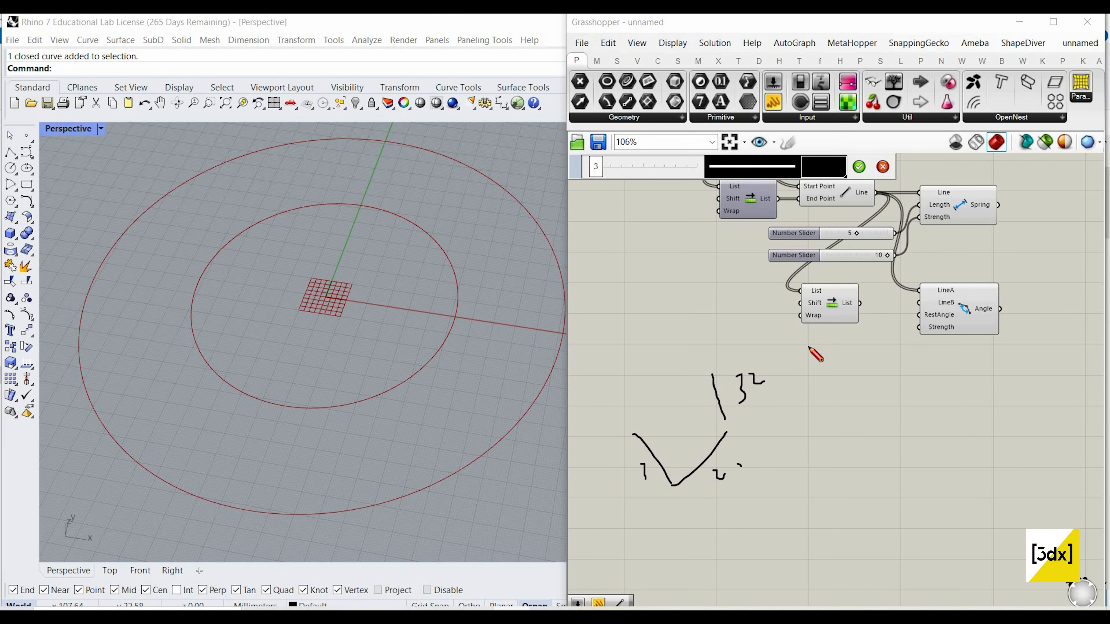
Step: Retrace the V's lines and sketch a separate angled pair below, marking the angle between them with an arc
scroll(639, 428, up, 1)
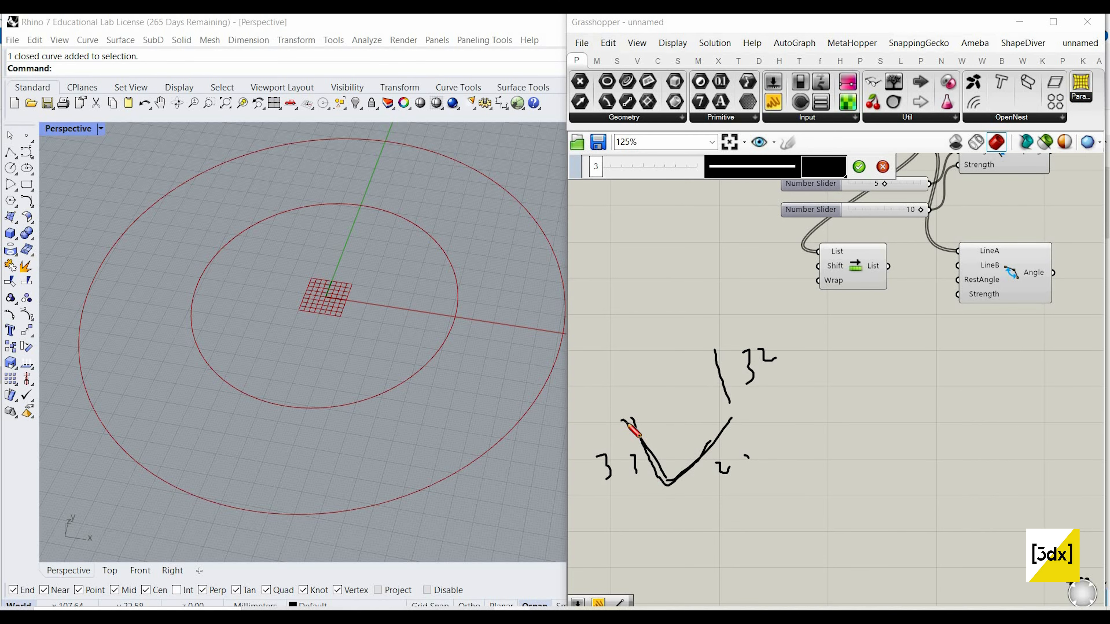
mouse_move(631, 418)
mouse_down()
mouse_move(713, 432)
mouse_move(693, 485)
mouse_up()
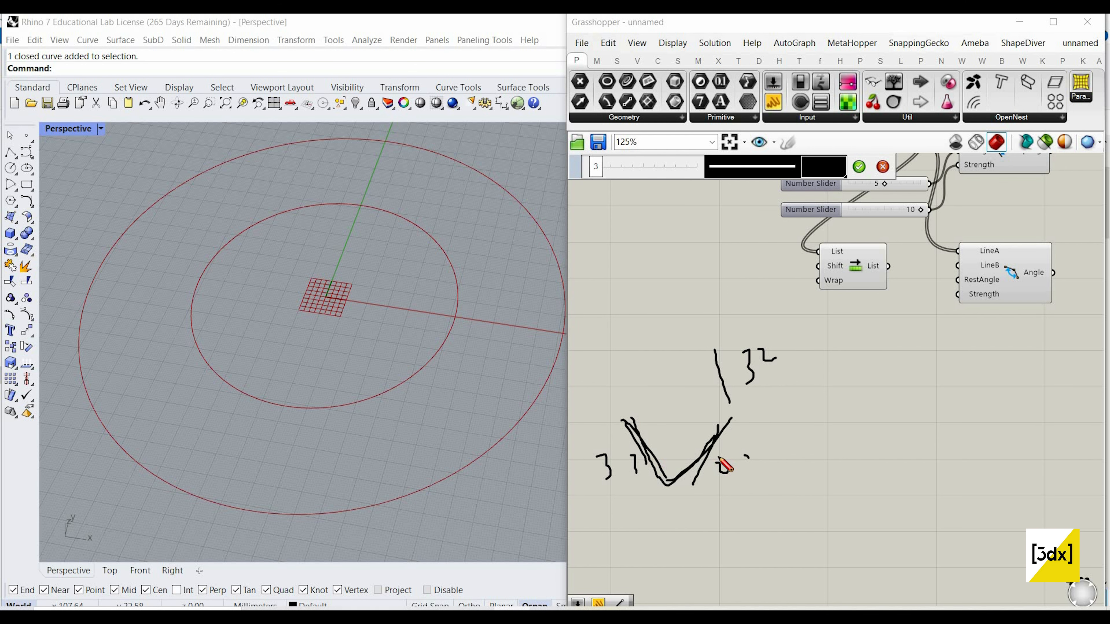
right_drag(670, 499, 704, 416)
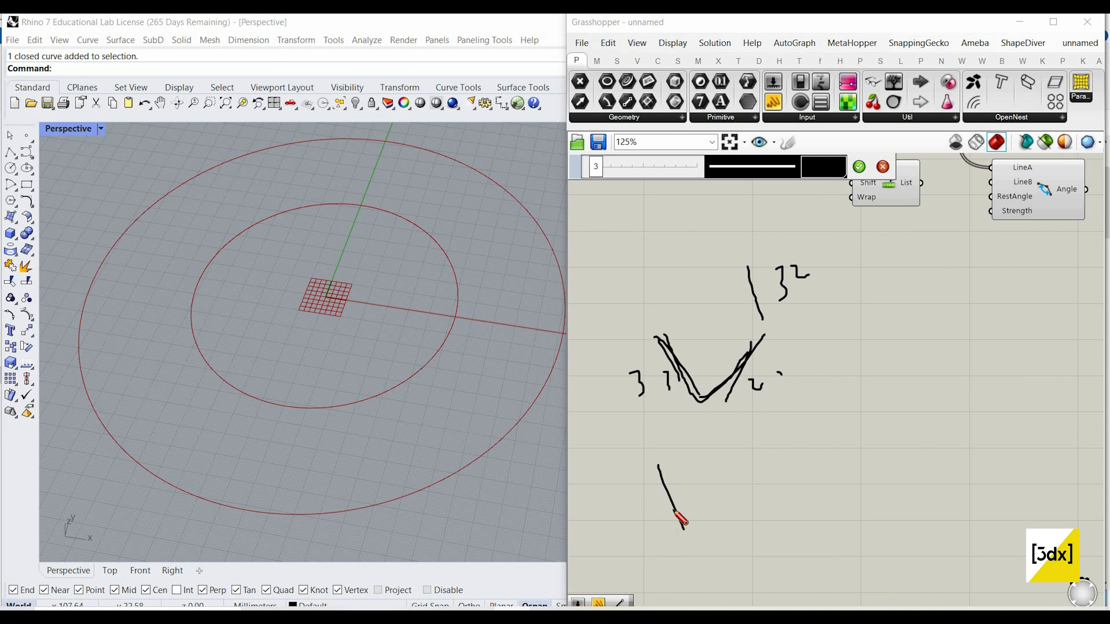
drag(774, 485, 698, 542)
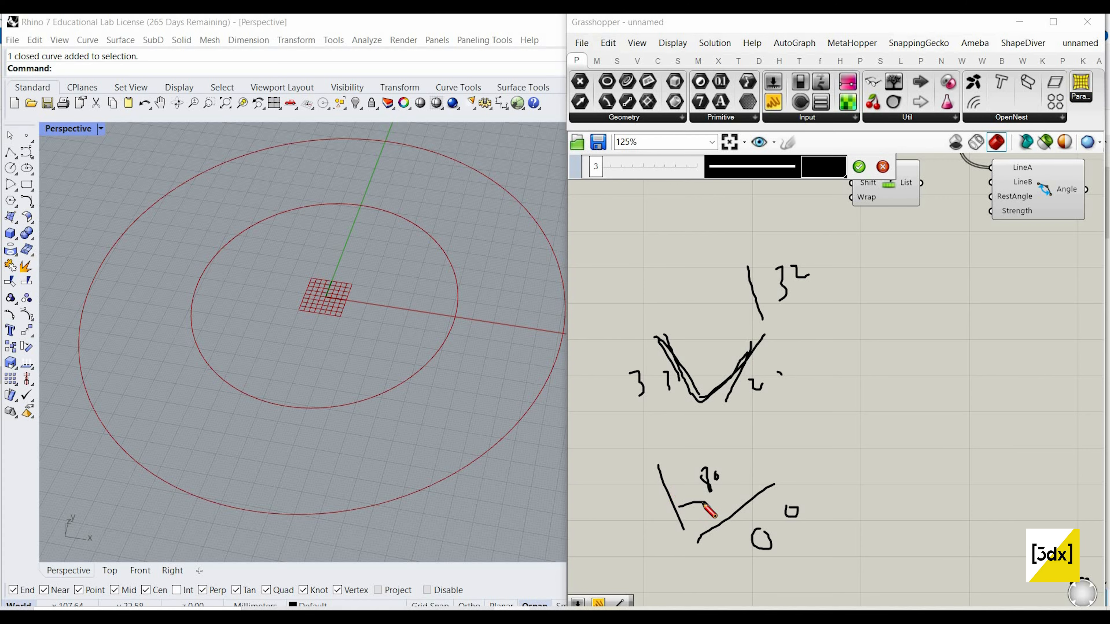
Step: Connect the lower Shift List's List output to the Angle goal's LineB input
scroll(811, 385, down, 2)
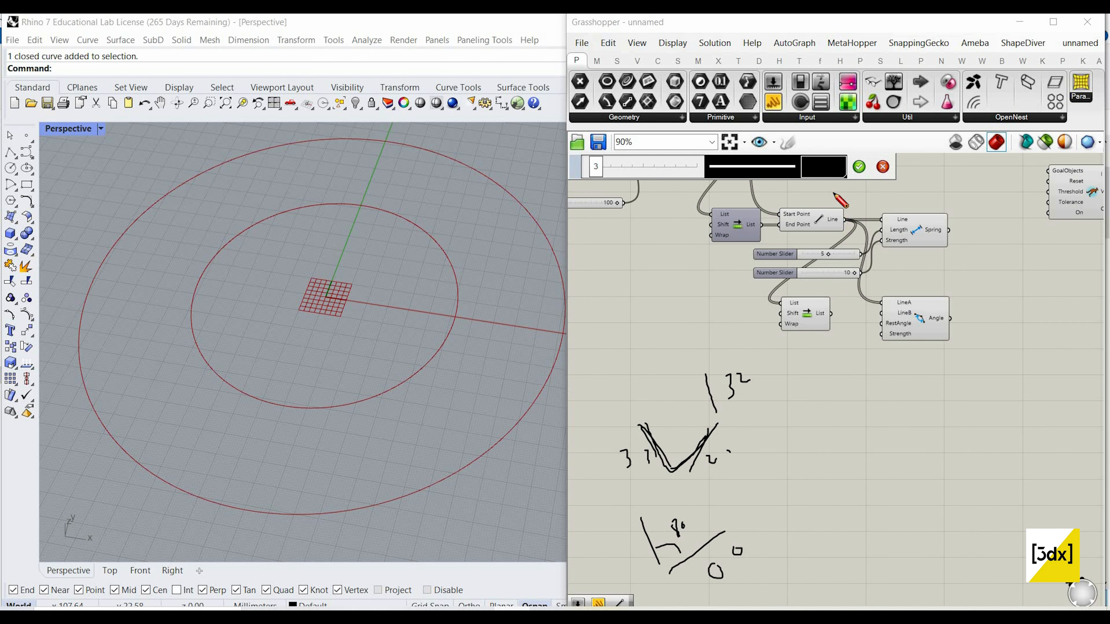
scroll(840, 201, up, 2)
scroll(826, 322, up, 2)
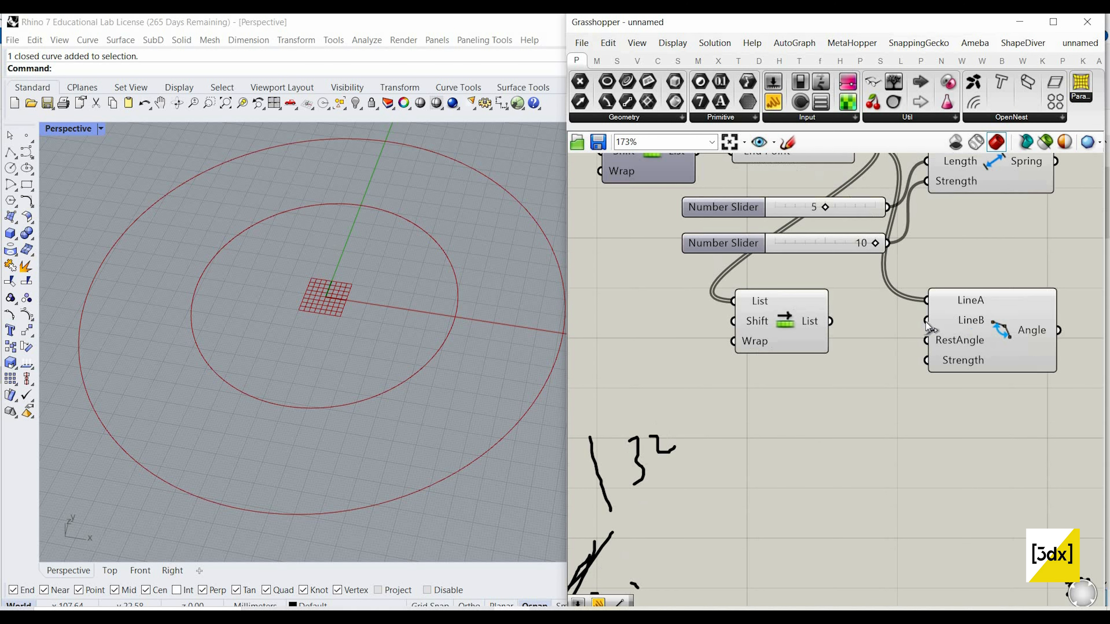
drag(829, 322, 927, 322)
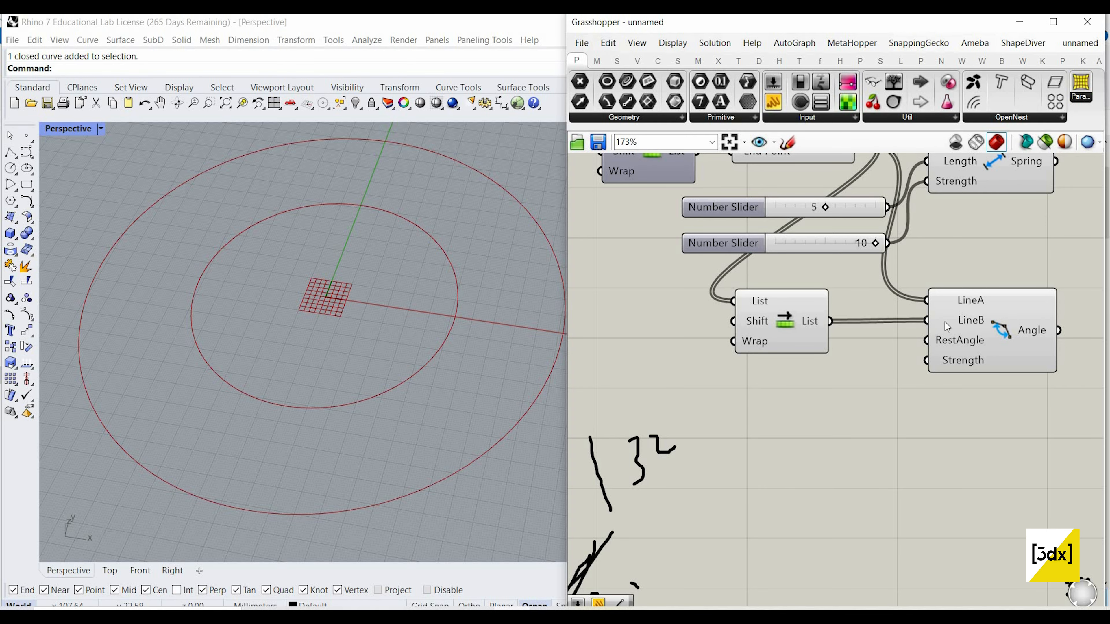
Step: Delete the freehand line and angle sketch, keeping the Shift List component connected to the Angle goal
scroll(855, 480, down, 4)
mouse_move(673, 301)
mouse_down()
mouse_move(749, 374)
mouse_move(843, 538)
mouse_move(827, 498)
mouse_move(683, 299)
mouse_up()
key(Delete)
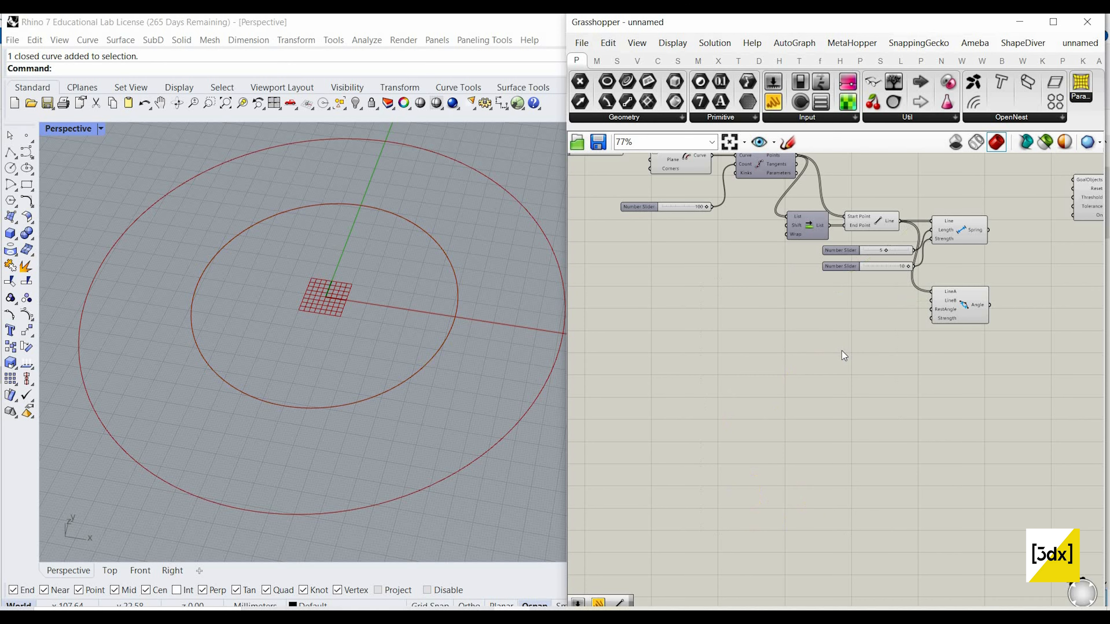
key(ctrl+z)
drag(844, 527, 717, 356)
key(Delete)
right_drag(871, 305, 739, 348)
scroll(739, 347, down, 1)
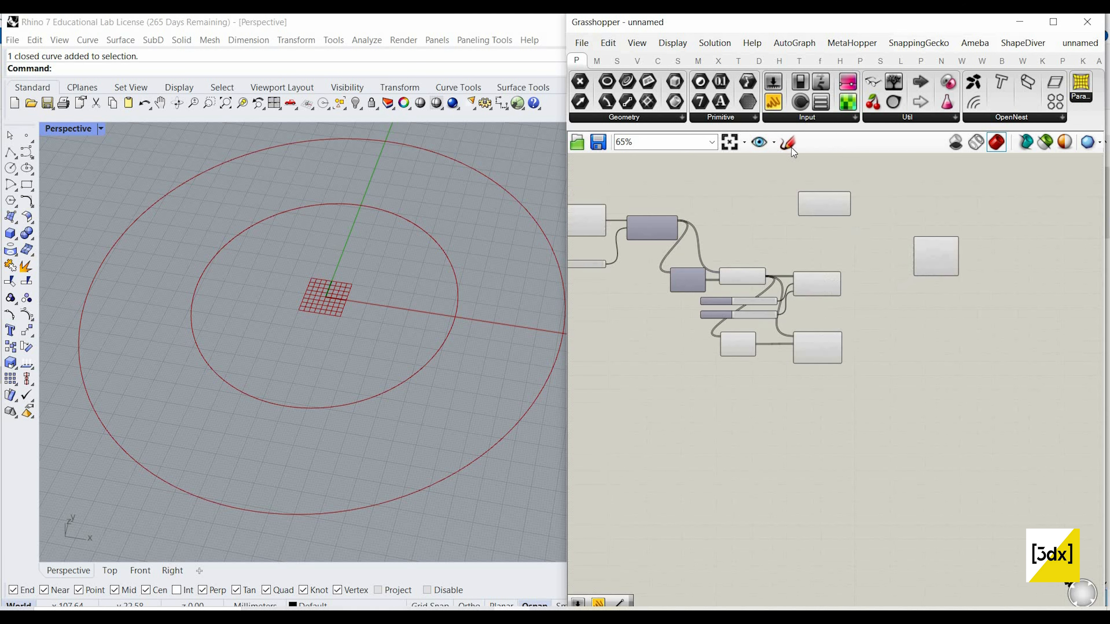
Step: Start a freehand sketch below the Angle goal with a large closed outline and a self-crossing wavy curve inside it
click(789, 145)
scroll(742, 469, up, 3)
mouse_move(756, 505)
mouse_down()
mouse_move(639, 310)
mouse_move(879, 434)
mouse_move(748, 513)
mouse_up()
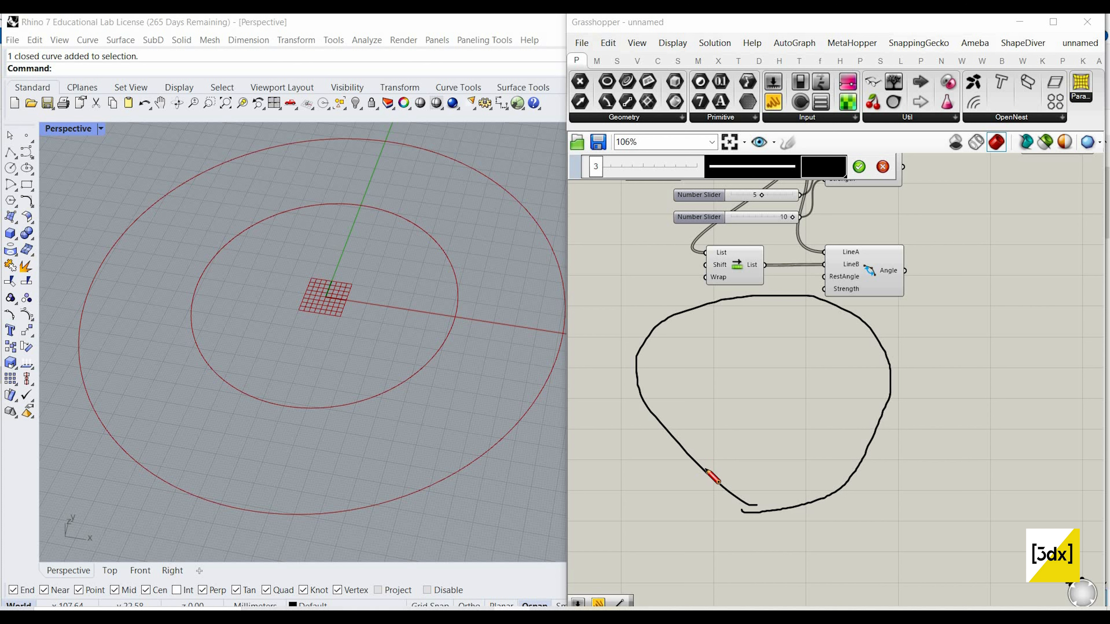
drag(695, 460, 711, 394)
mouse_move(799, 418)
mouse_down()
mouse_move(739, 367)
mouse_move(716, 386)
mouse_up()
mouse_move(806, 347)
mouse_down()
mouse_move(822, 359)
mouse_move(743, 367)
mouse_move(813, 364)
mouse_move(832, 421)
mouse_move(829, 369)
mouse_move(708, 362)
mouse_up()
Step: Sketch a second closed outline beside the first and fill it with a closed meandering curve that never crosses itself
scroll(878, 302, down, 4)
scroll(1044, 320, up, 3)
mouse_move(876, 299)
mouse_down()
mouse_move(825, 412)
mouse_move(998, 355)
mouse_move(857, 309)
mouse_up()
scroll(825, 384, up, 2)
drag(827, 357, 869, 332)
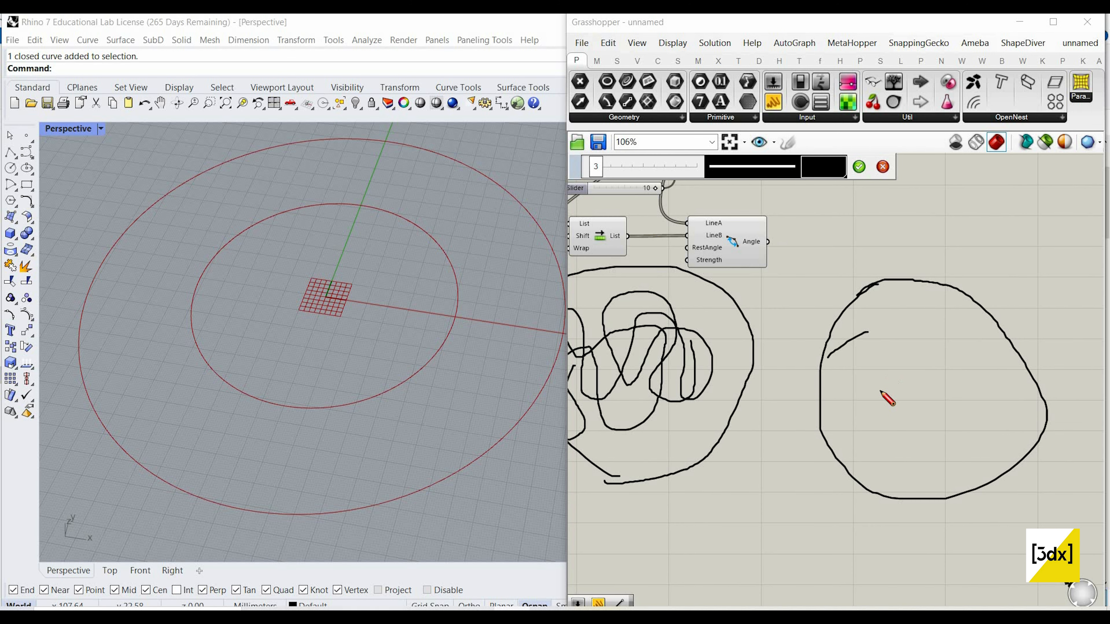
mouse_move(886, 447)
mouse_down()
mouse_move(921, 486)
mouse_move(954, 399)
mouse_move(1032, 428)
mouse_up()
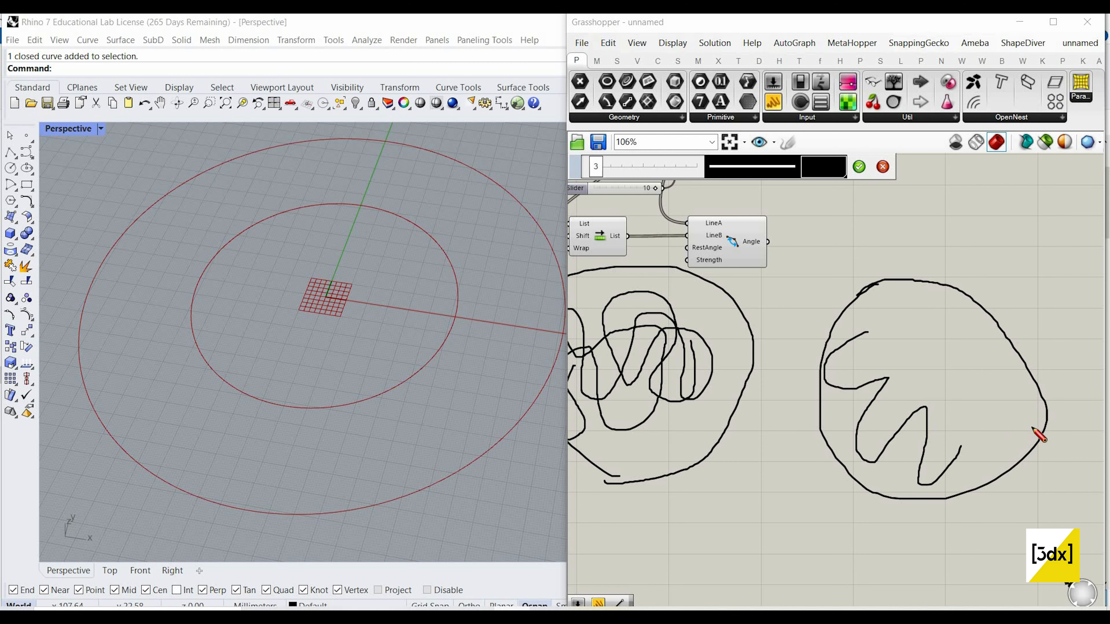
drag(1002, 380, 993, 402)
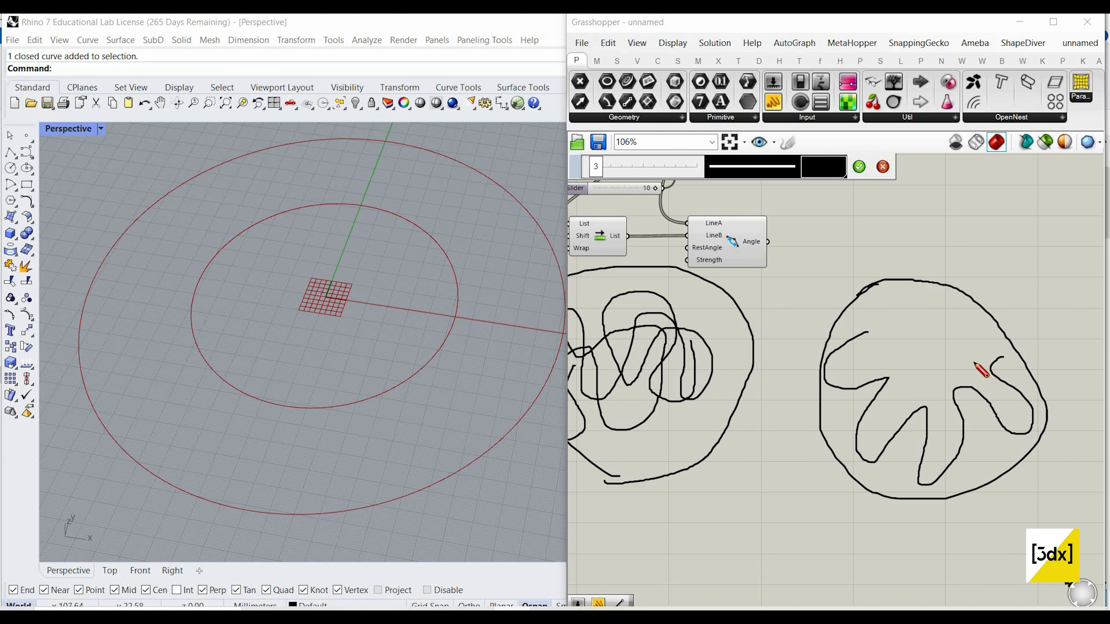
mouse_move(899, 302)
mouse_down()
mouse_move(977, 357)
mouse_move(995, 357)
mouse_up()
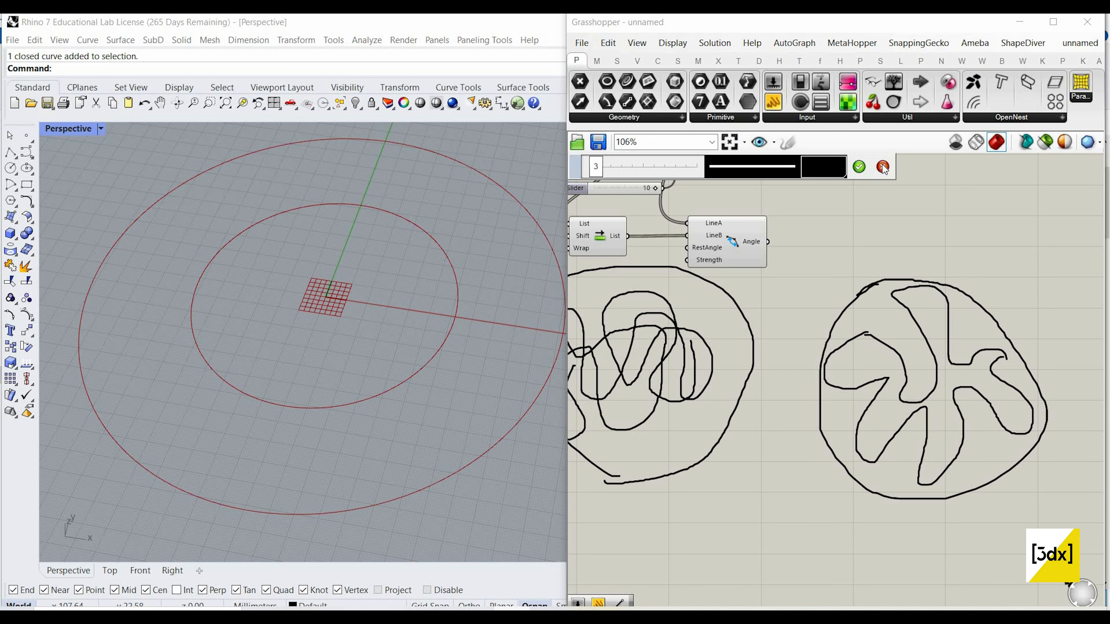
Step: Finish the freehand sketch of the two outlines and delete it from the canvas
click(859, 166)
scroll(891, 306, down, 4)
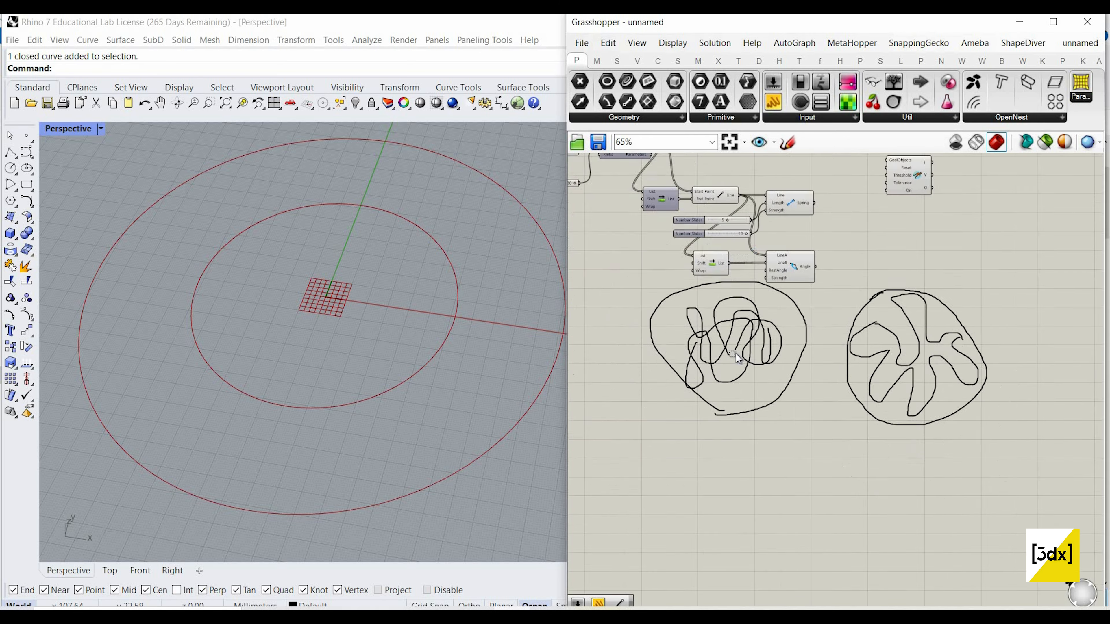
click(686, 329)
key(Delete)
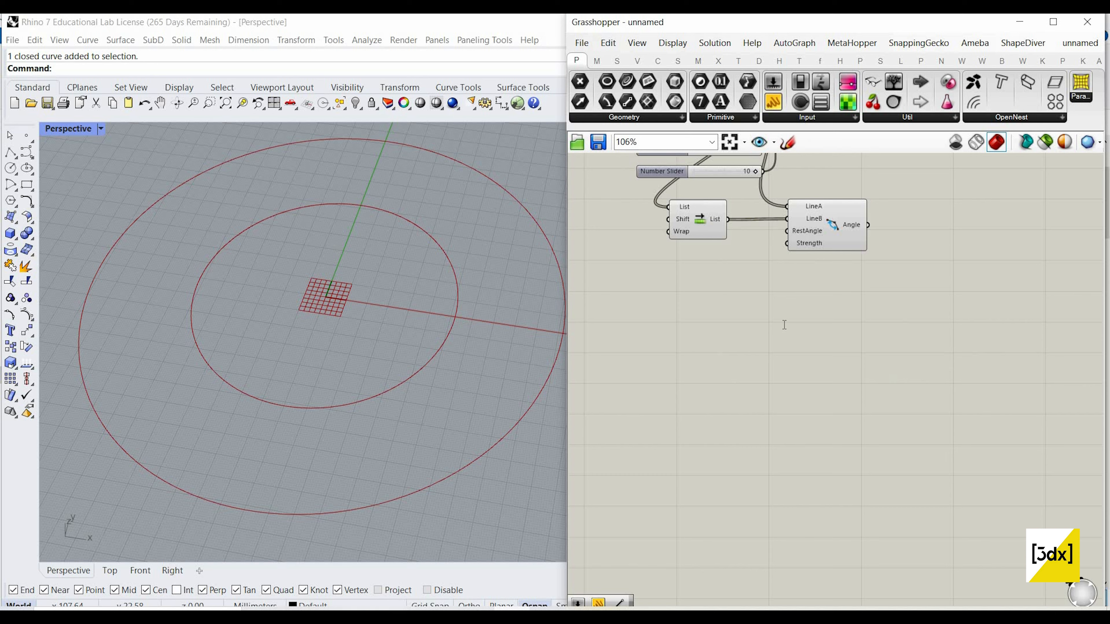
Step: Add the Kangaroo Collider goal below the Angle goal and connect the Line output to its Objects input
double_click(785, 325)
text(col)
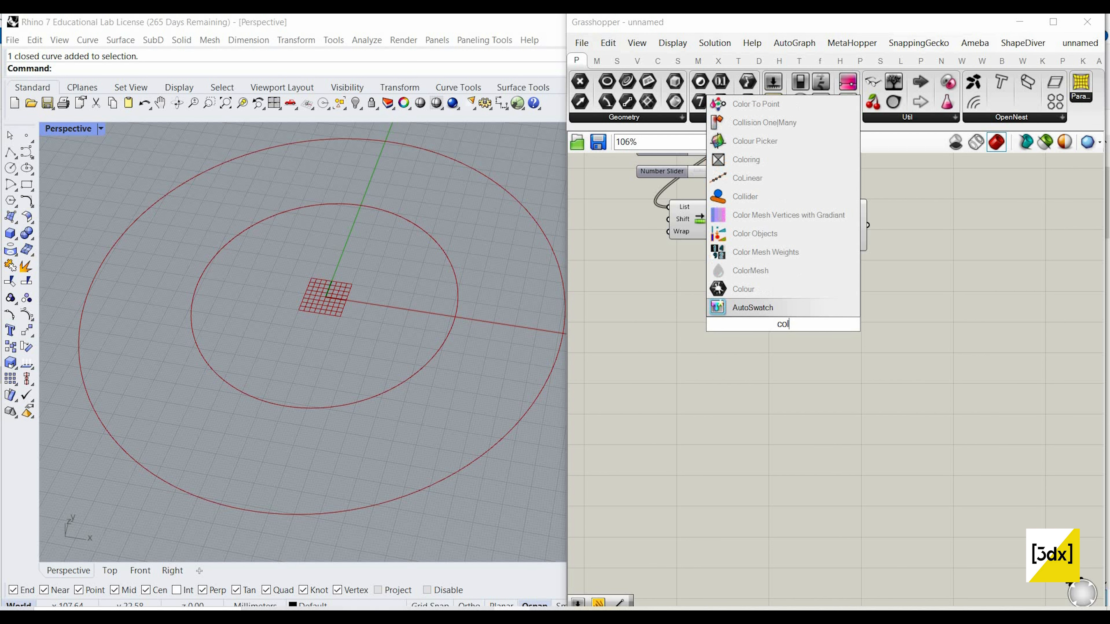
text(l)
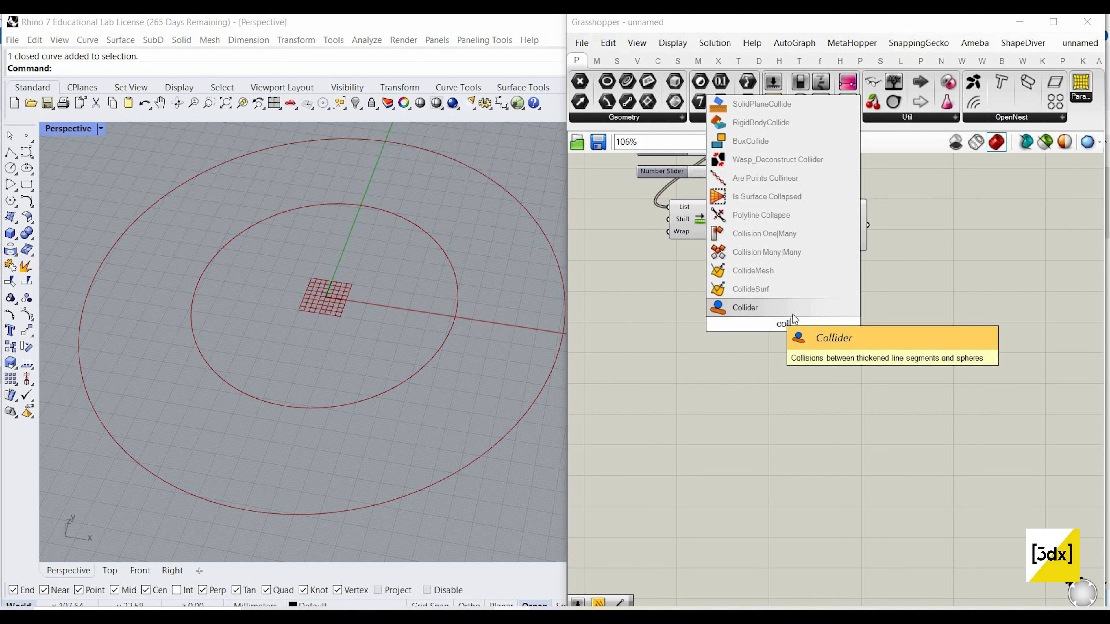
click(771, 311)
scroll(765, 396, up, 2)
scroll(781, 175, up, 1)
drag(762, 177, 761, 441)
drag(813, 468, 851, 468)
click(766, 364)
double_click(682, 453)
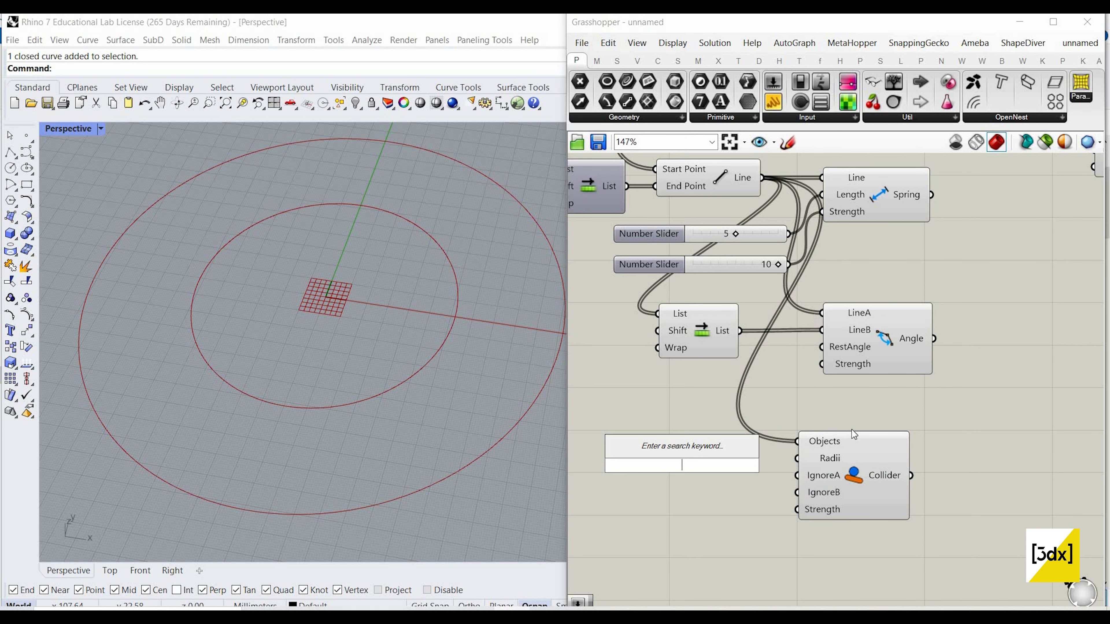
click(735, 301)
Step: Sketch a large outline with a small loop and short curves inside it below the Collider, and discard the sketch
scroll(808, 283, down, 4)
scroll(820, 462, up, 1)
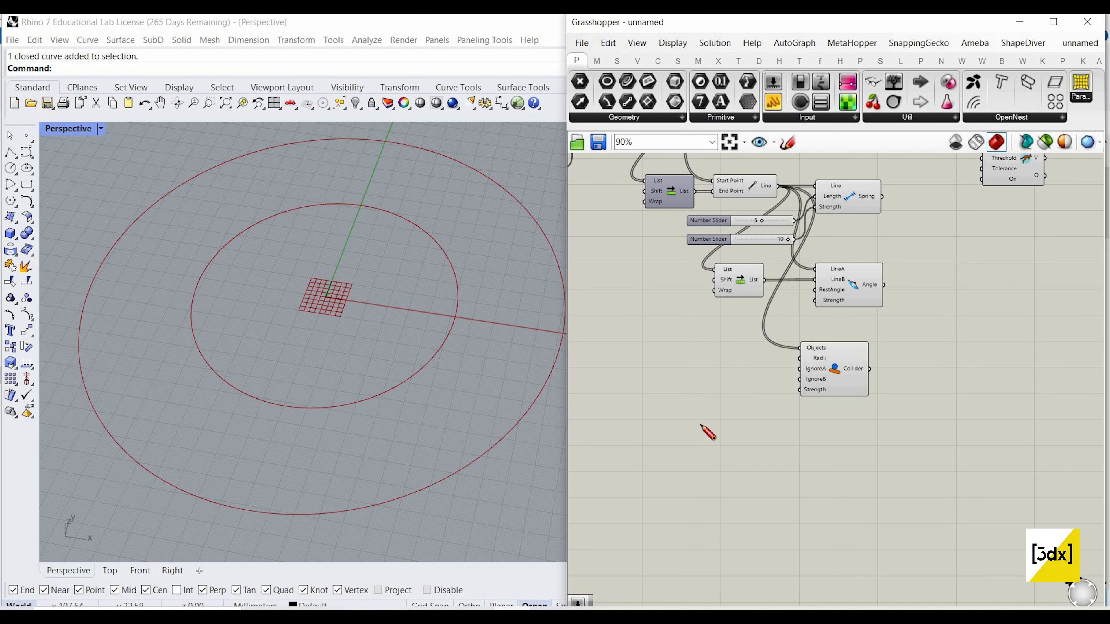
mouse_move(680, 409)
mouse_down()
mouse_move(782, 451)
mouse_move(668, 426)
mouse_move(695, 447)
mouse_move(783, 465)
mouse_up()
scroll(692, 458, up, 2)
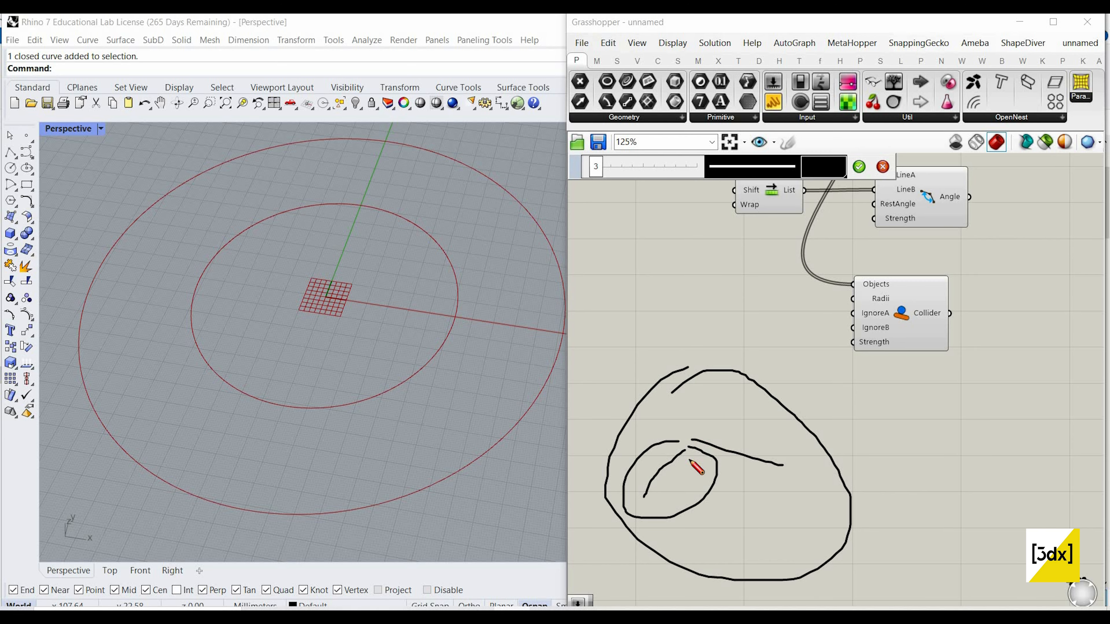
key(Escape)
Step: Add a number slider with the value 10 beside the Collider and connect it to the Radii input
double_click(770, 326)
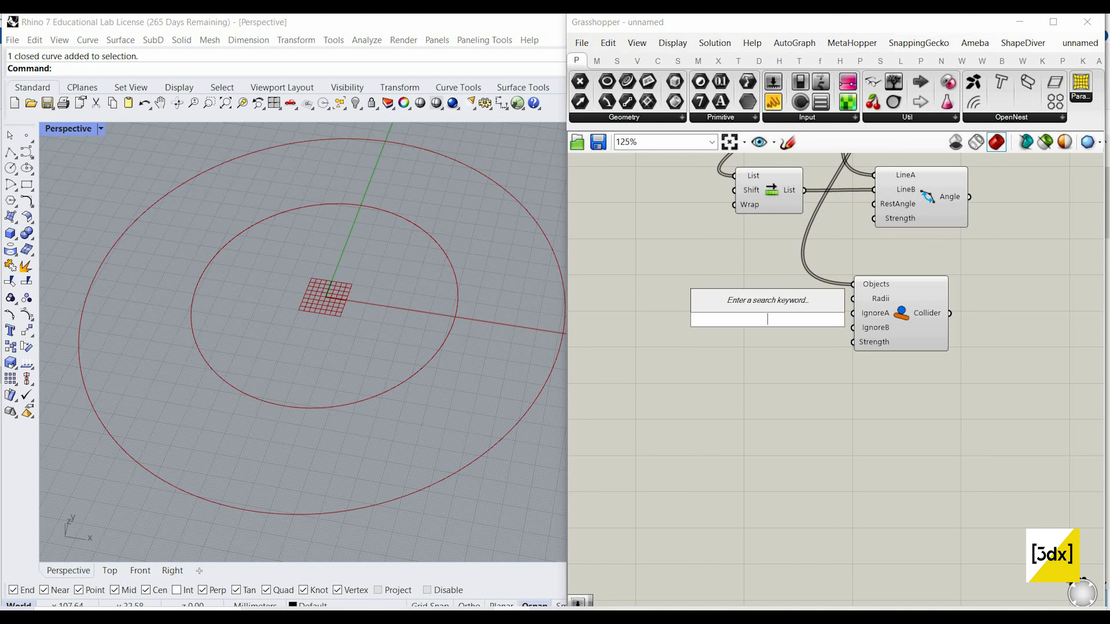
text(10)
key(Return)
scroll(770, 322, up, 2)
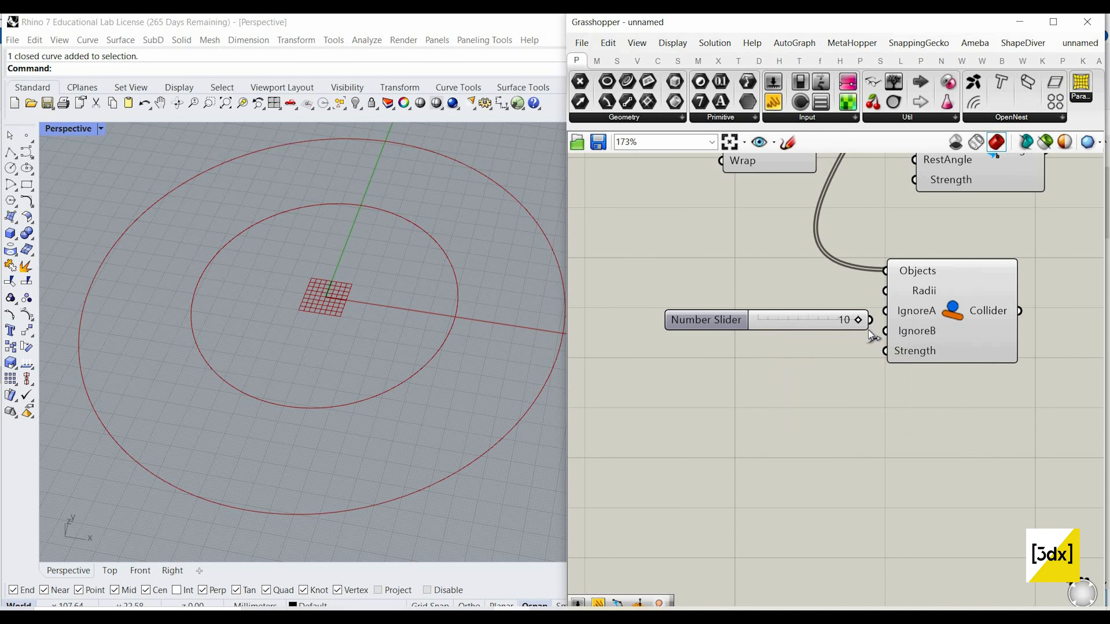
drag(774, 321, 721, 293)
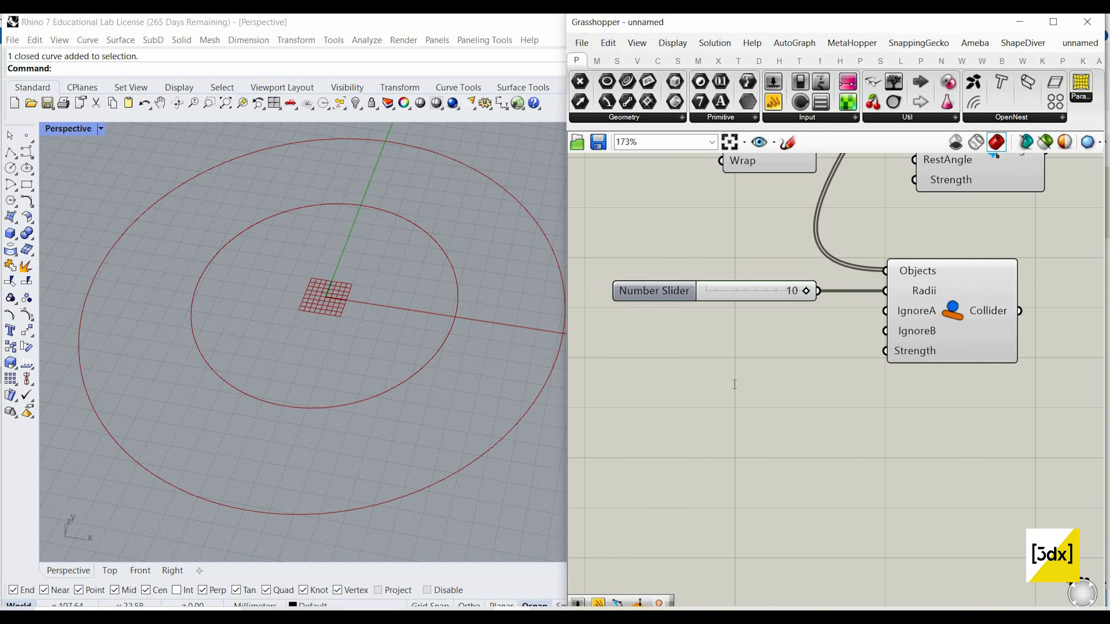
Step: Add a number slider with the value 20 below it and connect it to the Collider's Strength input
double_click(734, 384)
text(20)
key(Return)
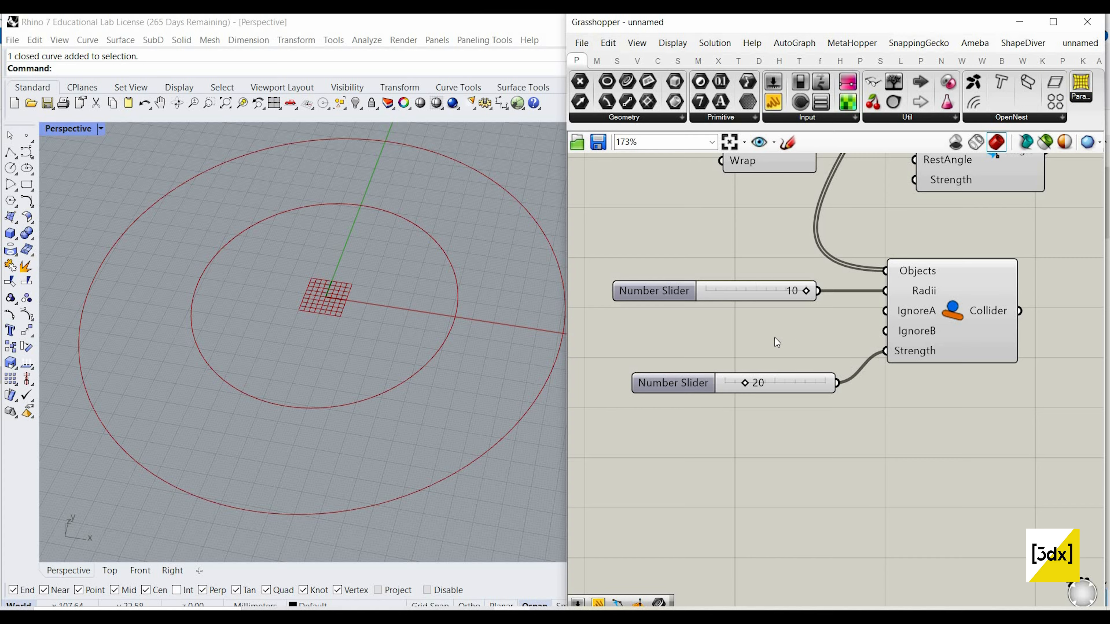
click(776, 381)
Step: Add the Kangaroo Show component to the canvas and connect the Points output of the divided curve to its input
scroll(863, 254, down, 5)
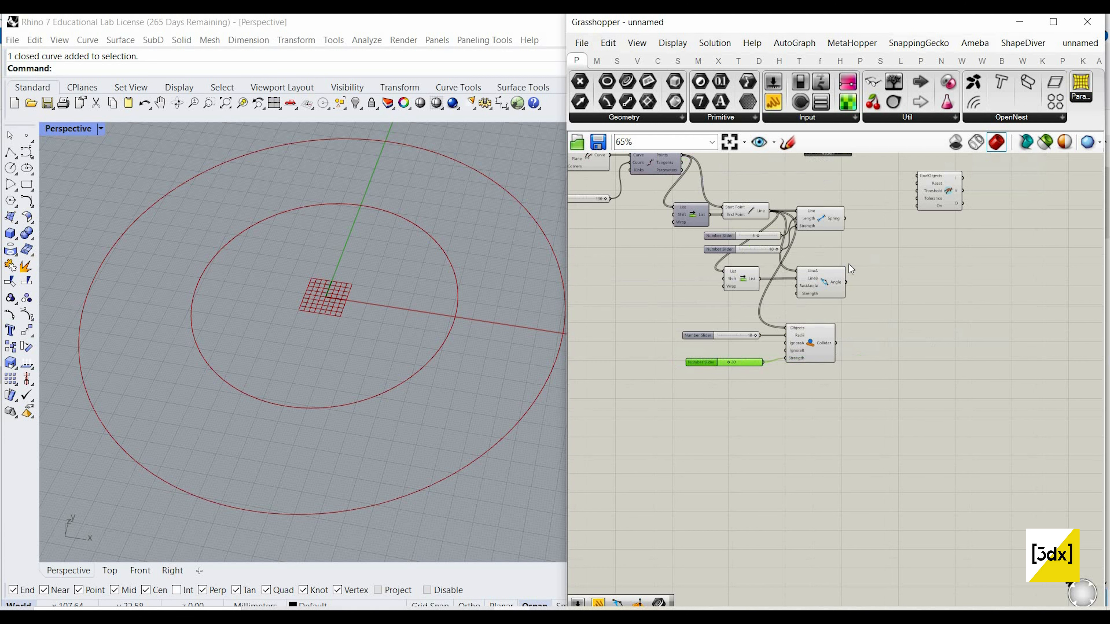
scroll(791, 219, down, 3)
scroll(695, 217, up, 4)
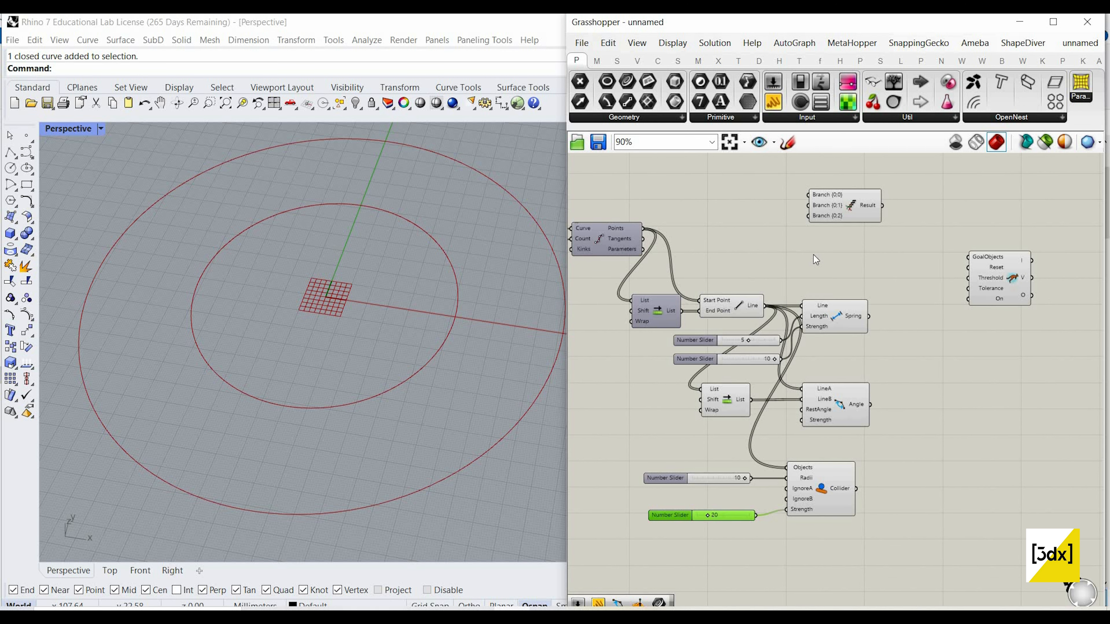
scroll(813, 255, down, 4)
scroll(710, 229, up, 4)
double_click(820, 256)
text(show)
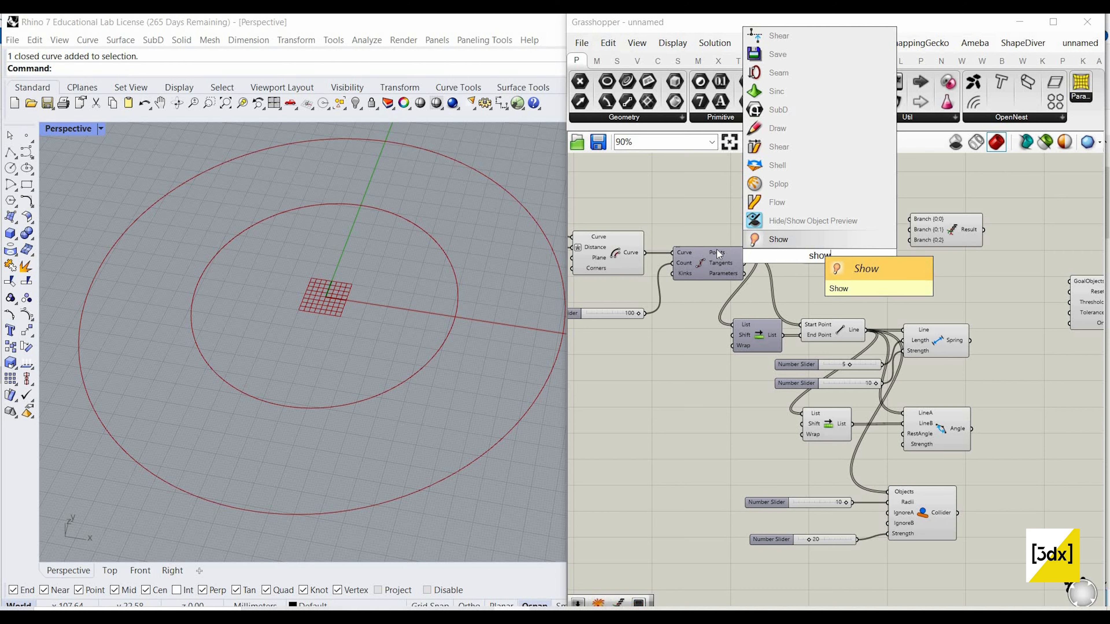
click(807, 241)
scroll(777, 256, up, 3)
drag(723, 250, 817, 257)
scroll(764, 265, down, 4)
scroll(920, 247, up, 3)
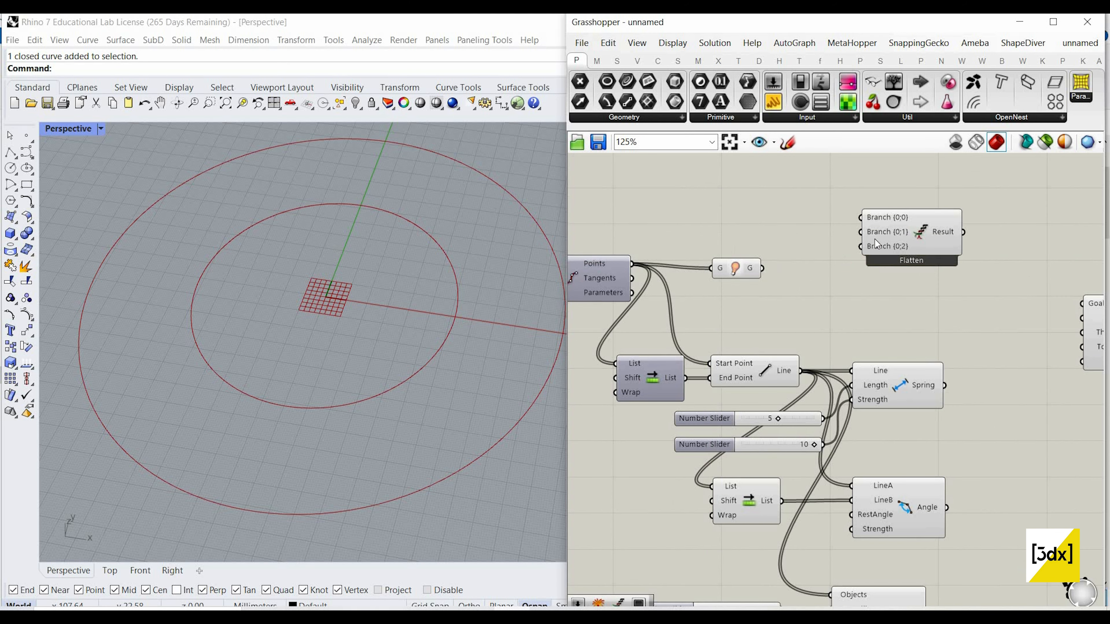
drag(737, 267, 739, 264)
Step: Move the Entwine component in line with the Show component and connect Show's output to Branch {0;0}
drag(928, 262, 992, 292)
drag(762, 264, 776, 265)
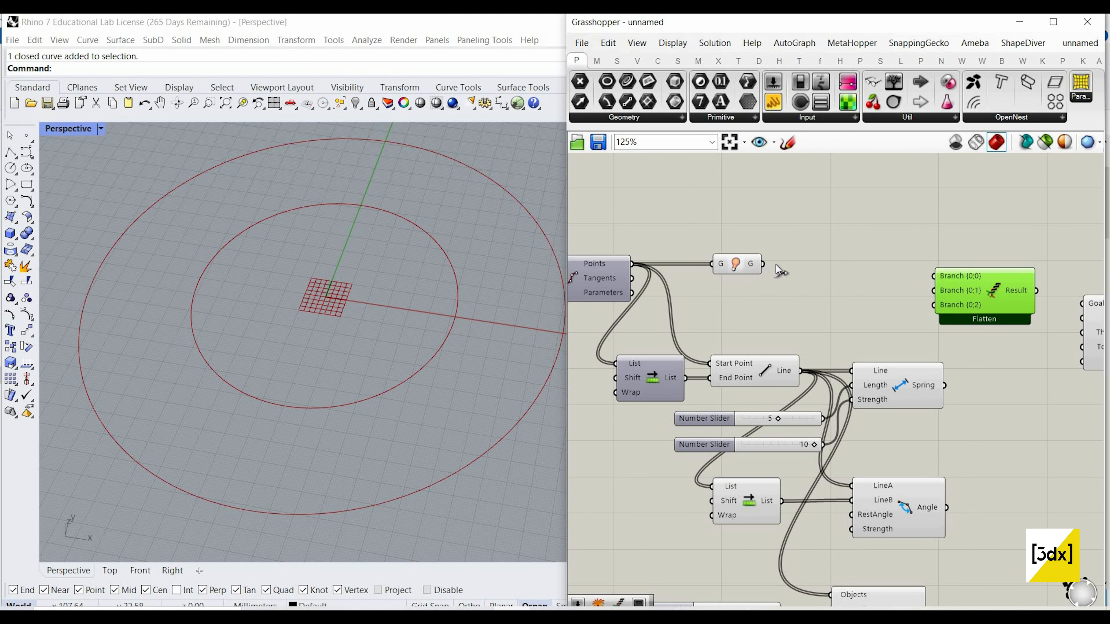
drag(928, 275, 993, 286)
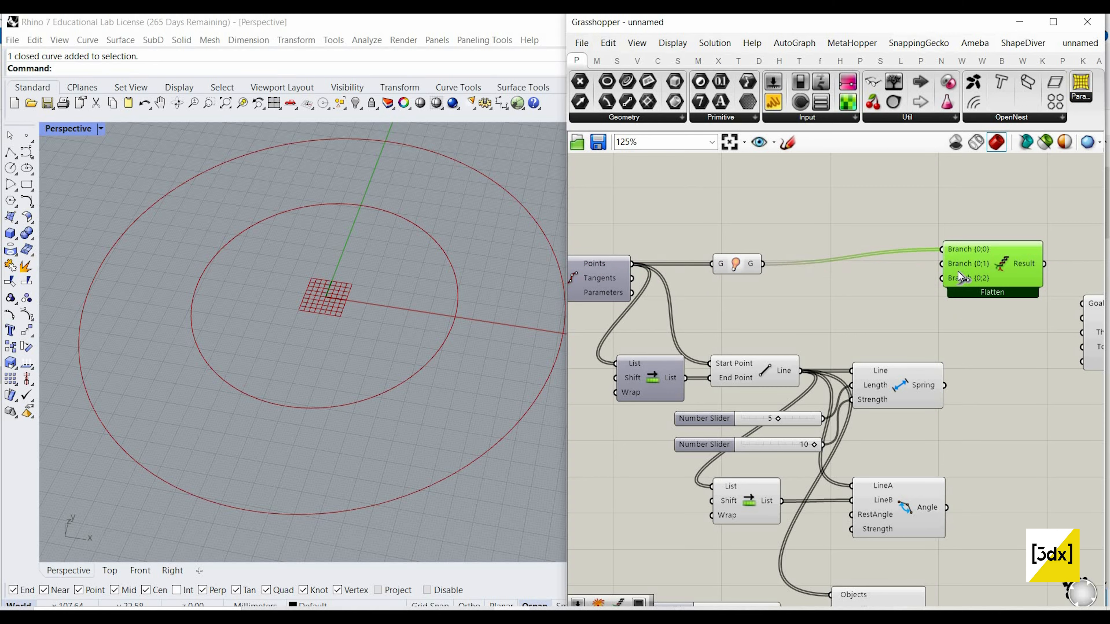
Step: Connect the Spring, Angle and Collider outputs to Entwine branches {0;1}, {0;2} and an added fourth branch {0;3}
scroll(916, 256, down, 5)
scroll(936, 370, up, 4)
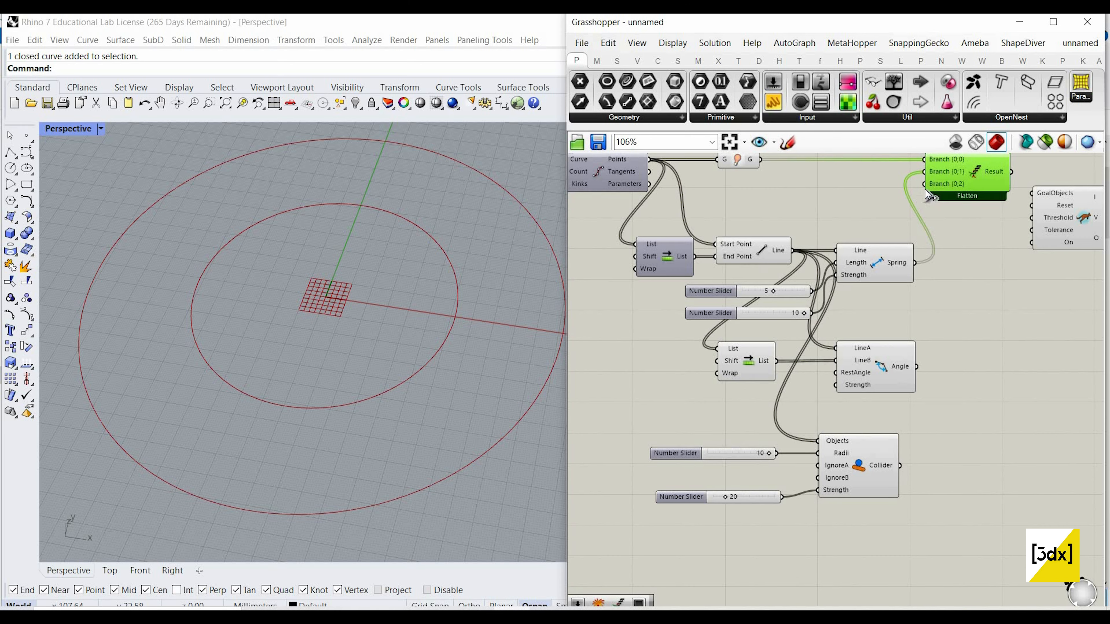
drag(918, 373, 961, 185)
scroll(961, 185, up, 5)
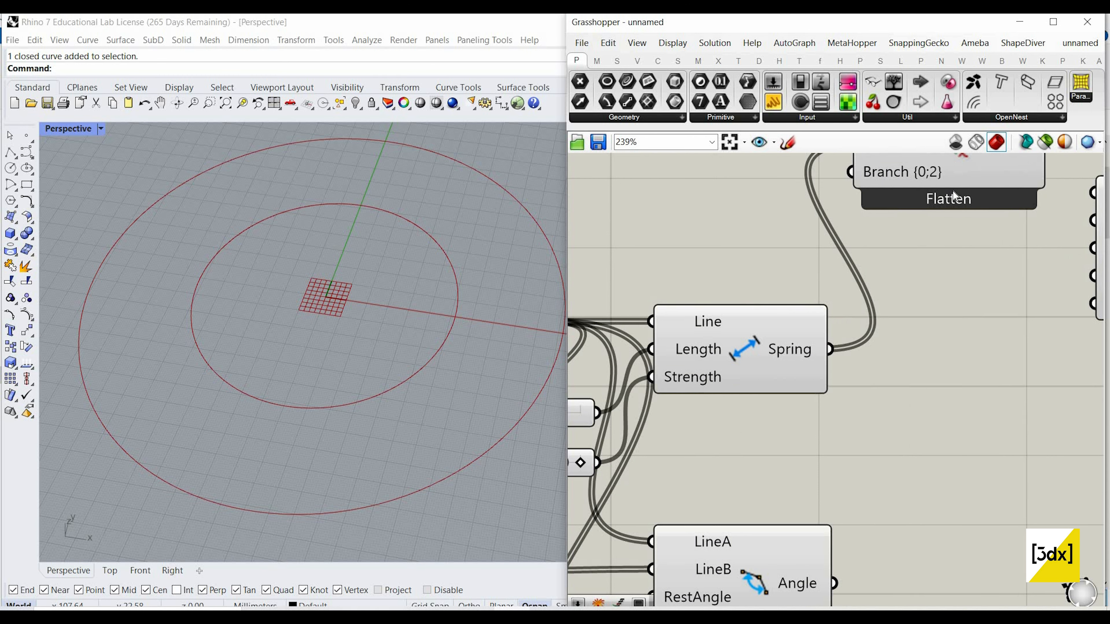
drag(908, 178, 880, 270)
scroll(855, 350, down, 6)
scroll(843, 514, up, 4)
scroll(854, 493, down, 3)
scroll(881, 270, up, 4)
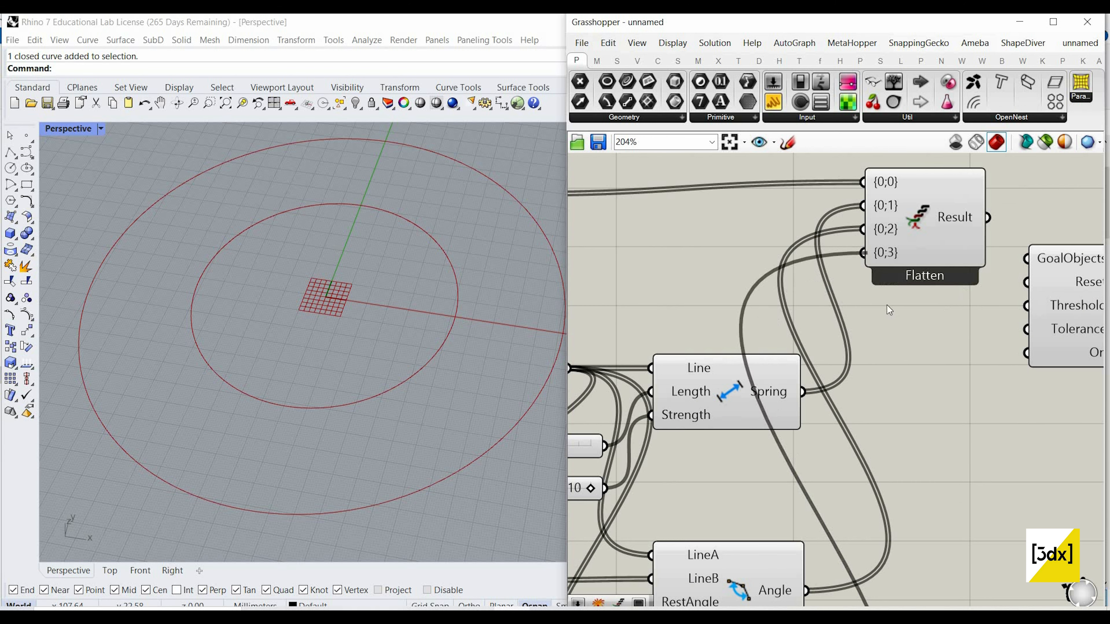
scroll(781, 344, down, 4)
scroll(786, 343, up, 4)
double_click(842, 321)
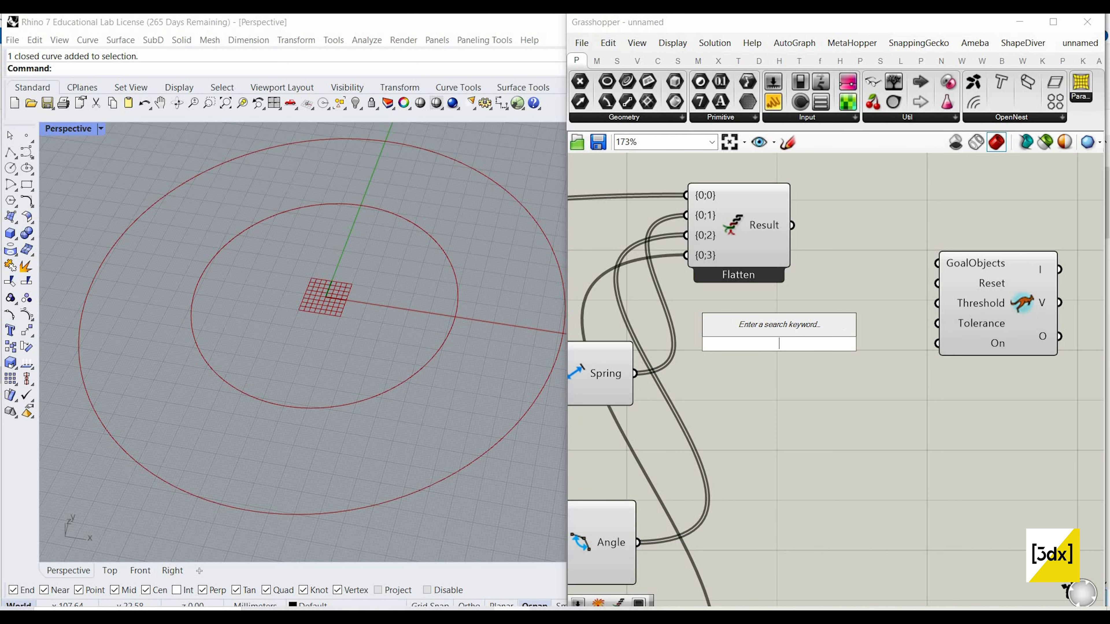
text(solver)
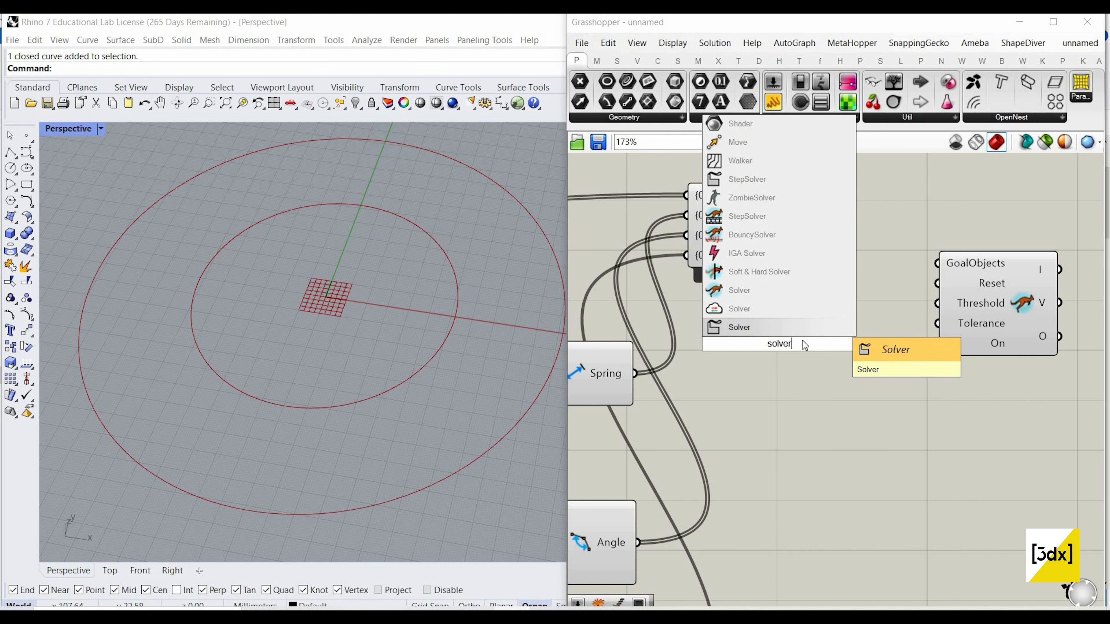
key(Return)
key(Delete)
Step: Add a Button component to the left of the Kangaroo Solver and reposition the Solver in line with it
double_click(821, 354)
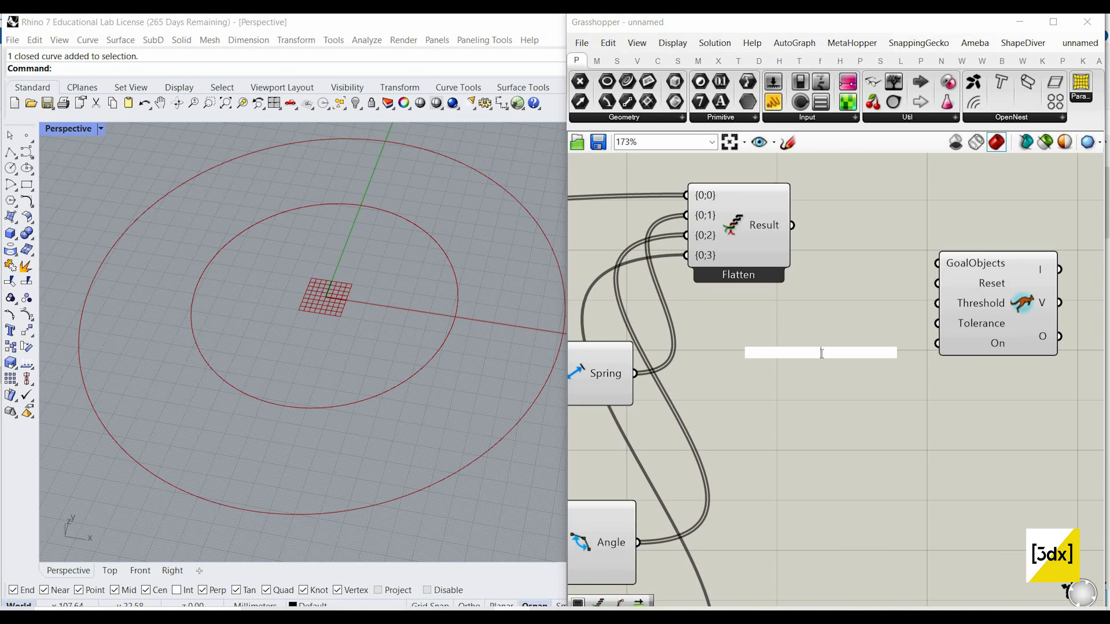
text(buto)
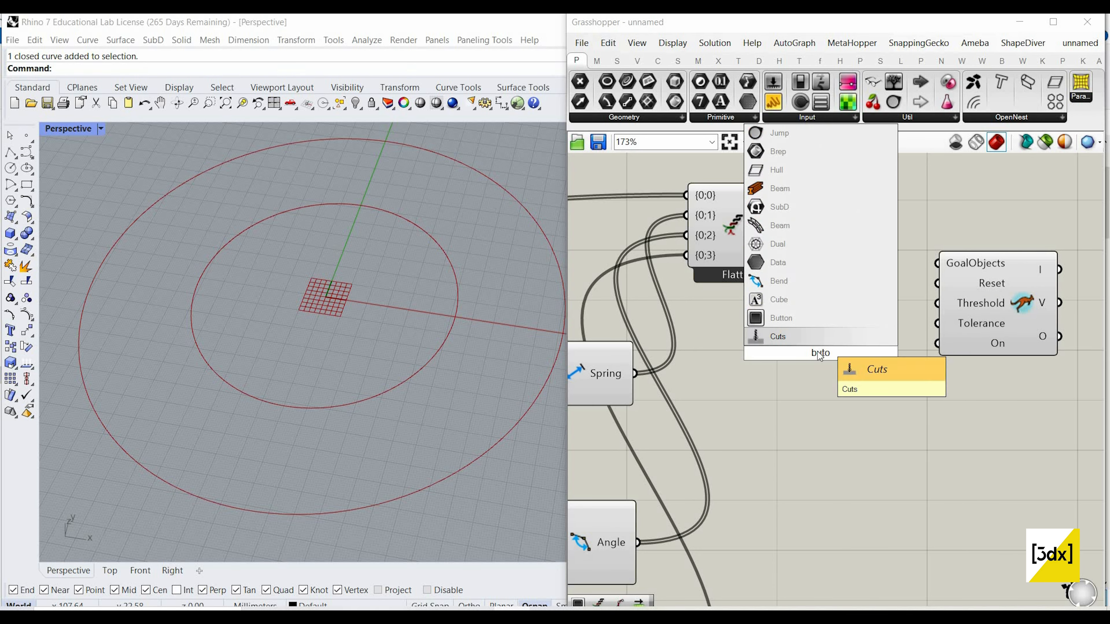
click(780, 318)
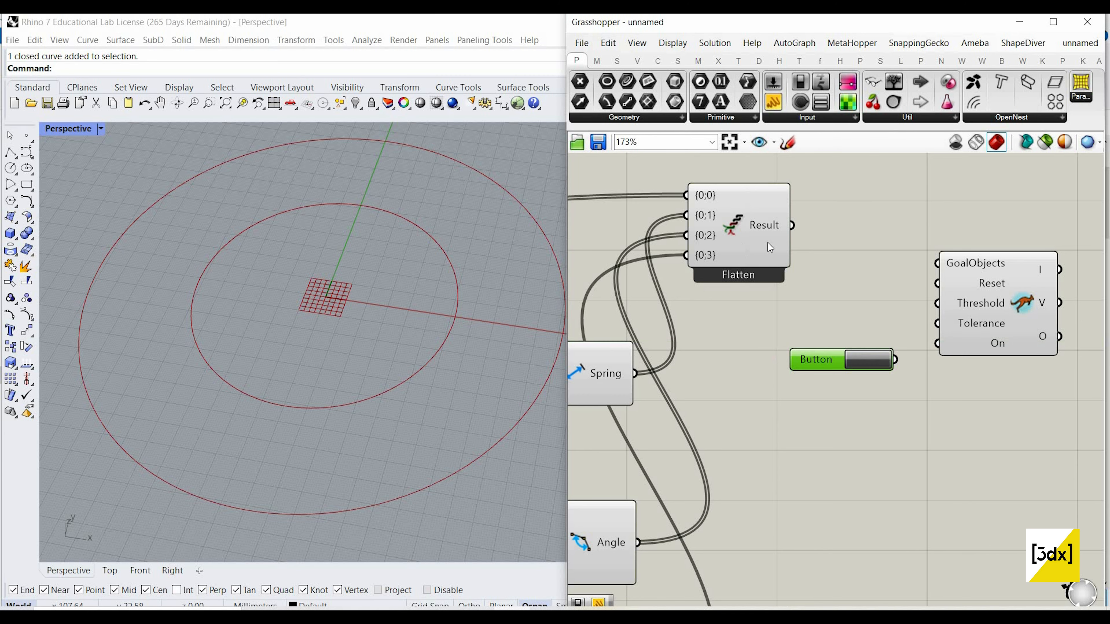
scroll(830, 272, down, 4)
scroll(911, 298, up, 1)
drag(901, 290, 936, 317)
scroll(936, 318, up, 2)
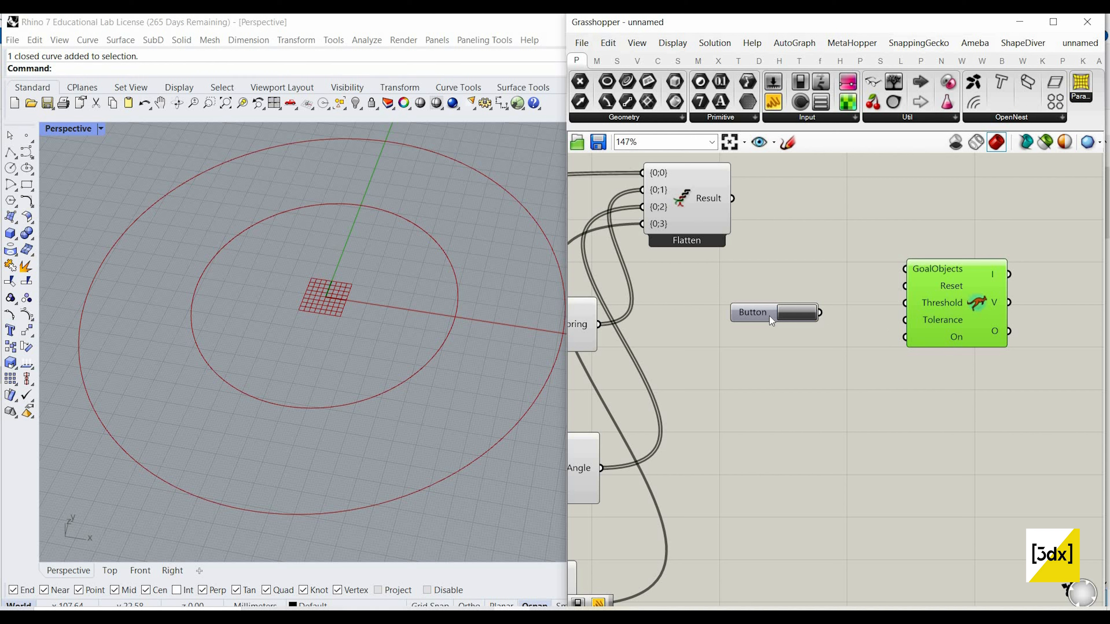
Step: Add a Boolean Toggle component directly below the Button
scroll(778, 361, up, 2)
double_click(777, 361)
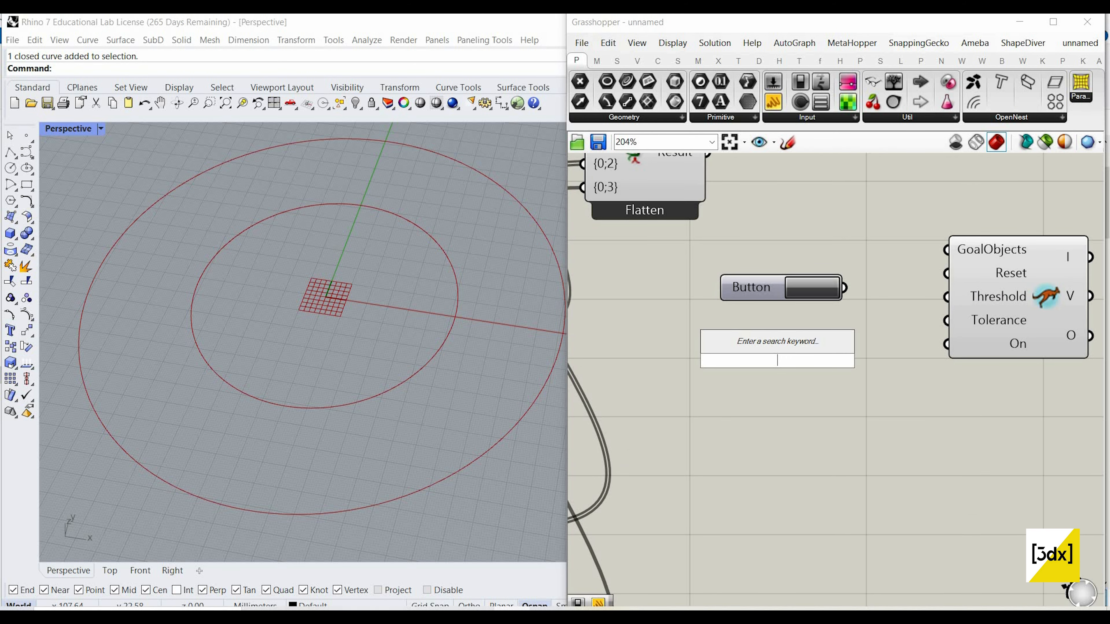
text(tog)
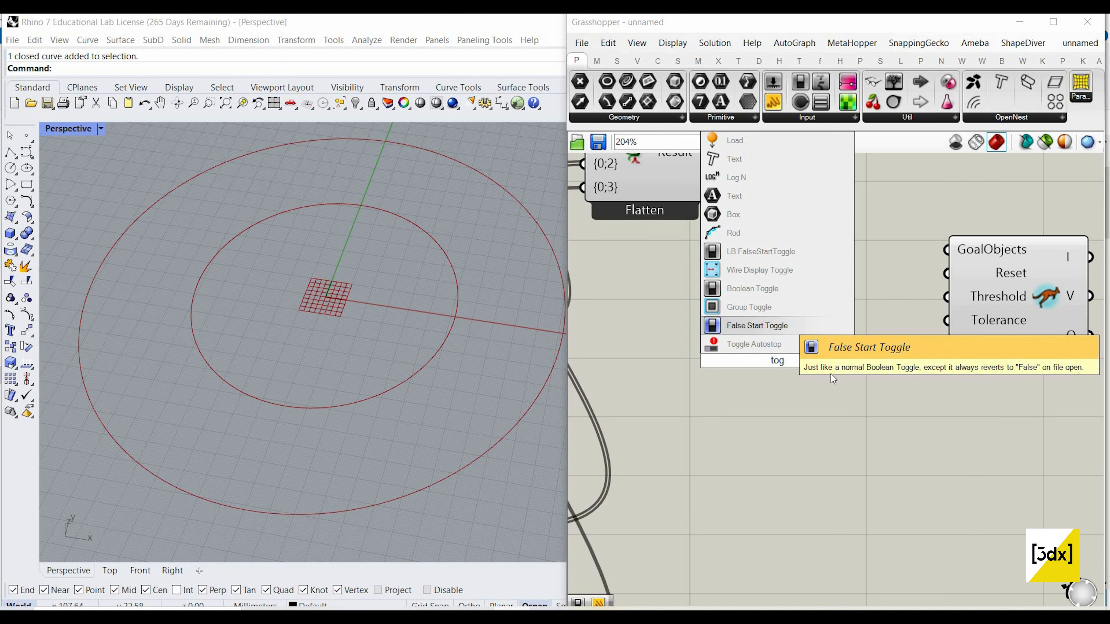
click(782, 289)
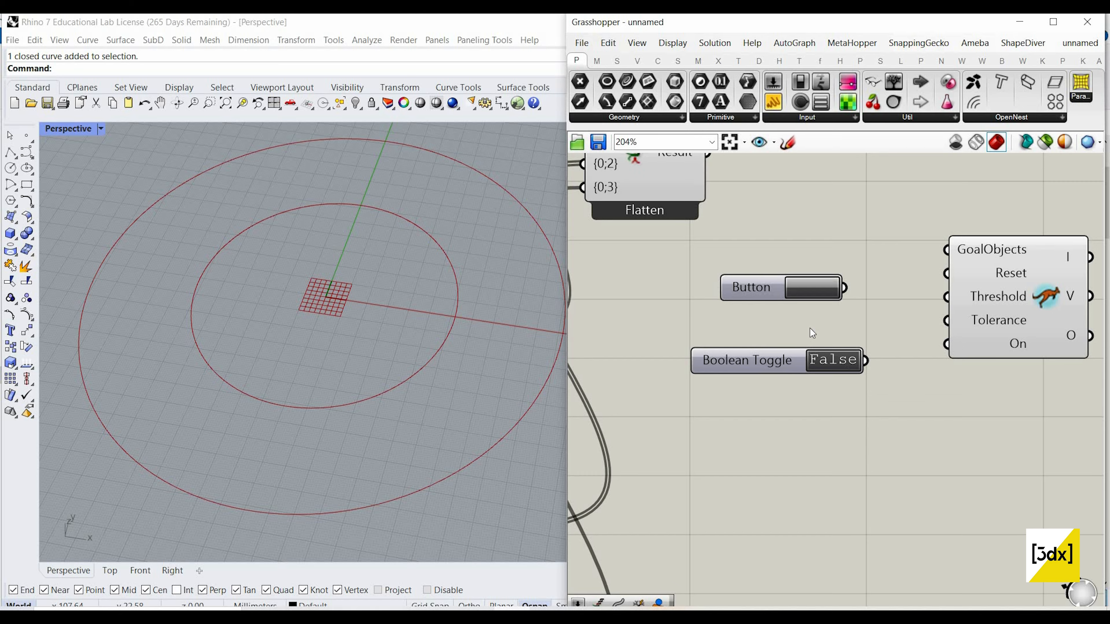
Step: Connect the Boolean Toggle to the Solver's On input and the Button to its Reset input
drag(865, 361, 947, 344)
drag(844, 287, 962, 280)
drag(781, 283, 788, 269)
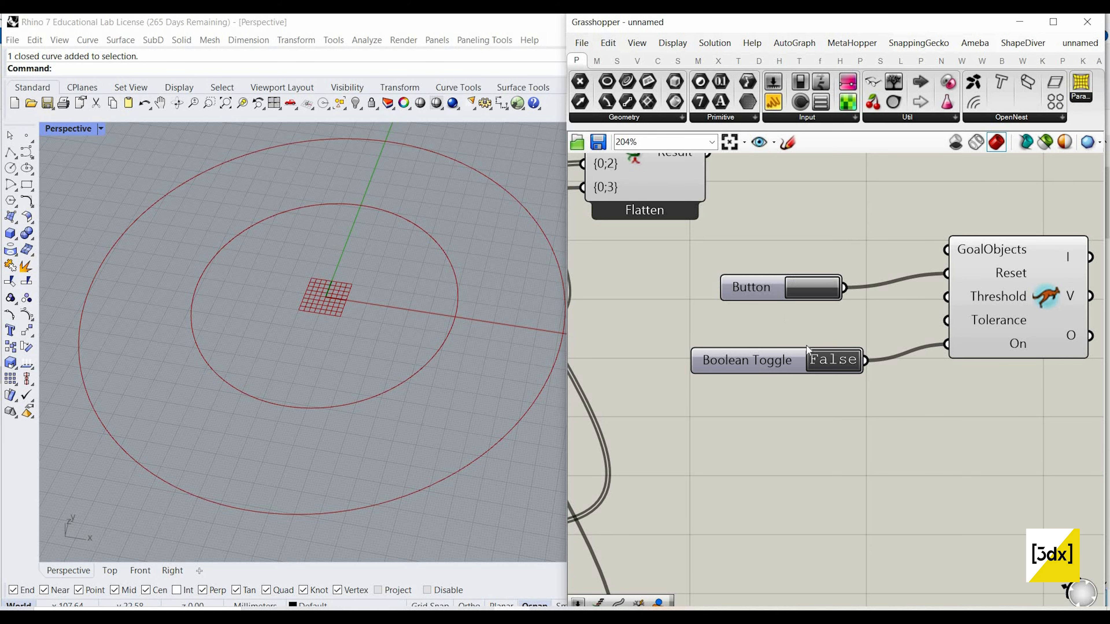
Step: Set the Boolean Toggle to True and connect Entwine's Result output to the Solver's GoalObjects input
double_click(833, 359)
scroll(807, 312, down, 1)
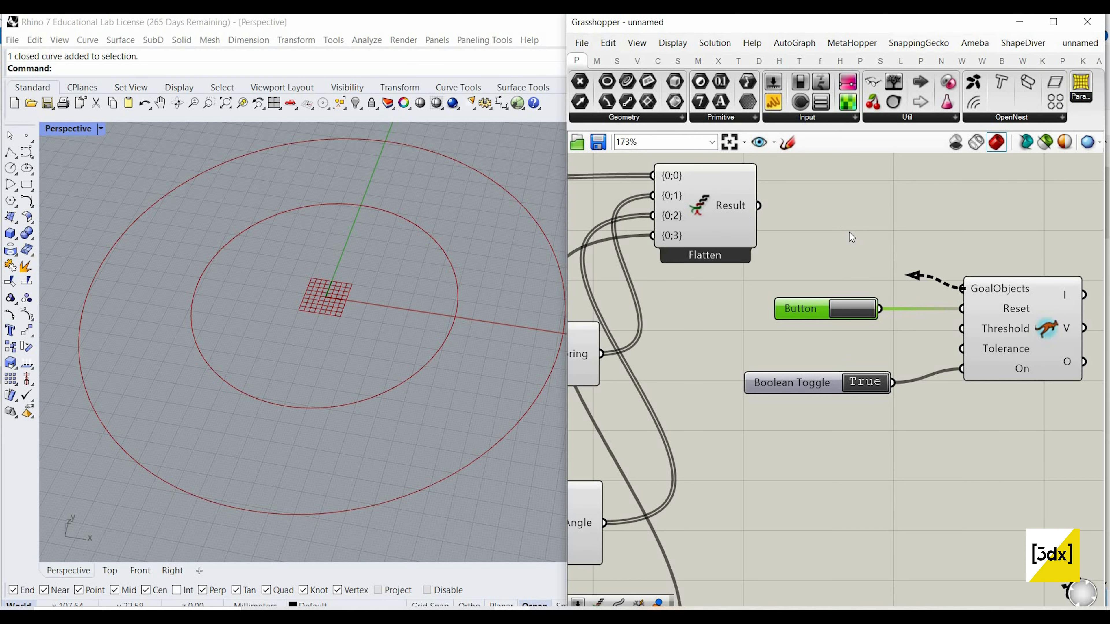
drag(849, 232, 758, 205)
Step: Inspect the running simulation's point pattern from another angle and review the definition feeding the Solver
scroll(453, 314, down, 5)
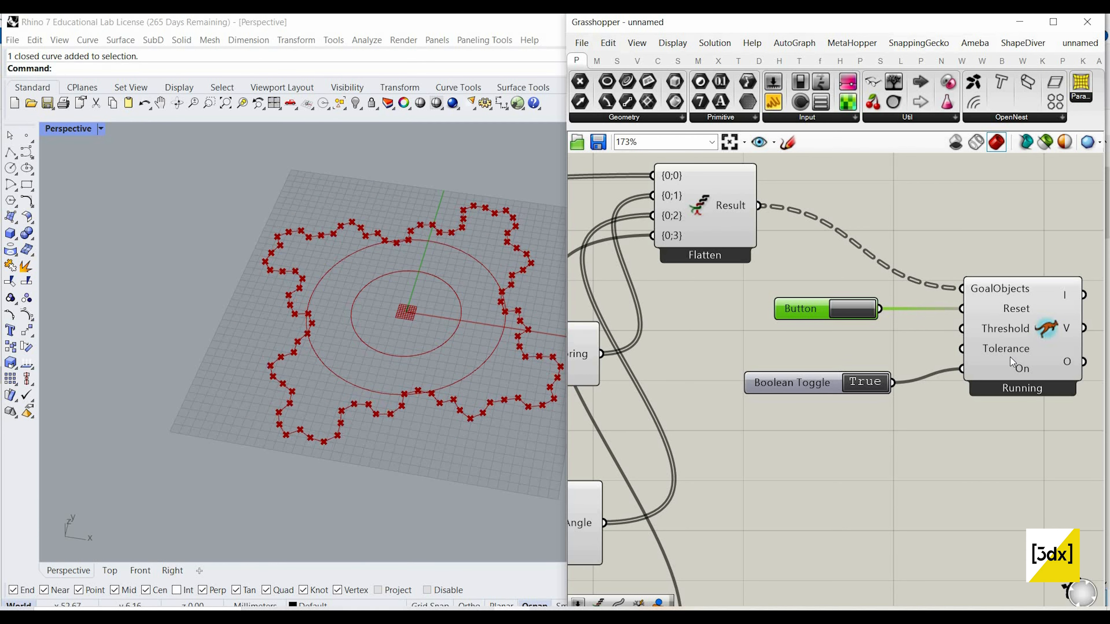
click(981, 349)
scroll(1000, 352, down, 7)
scroll(735, 327, up, 2)
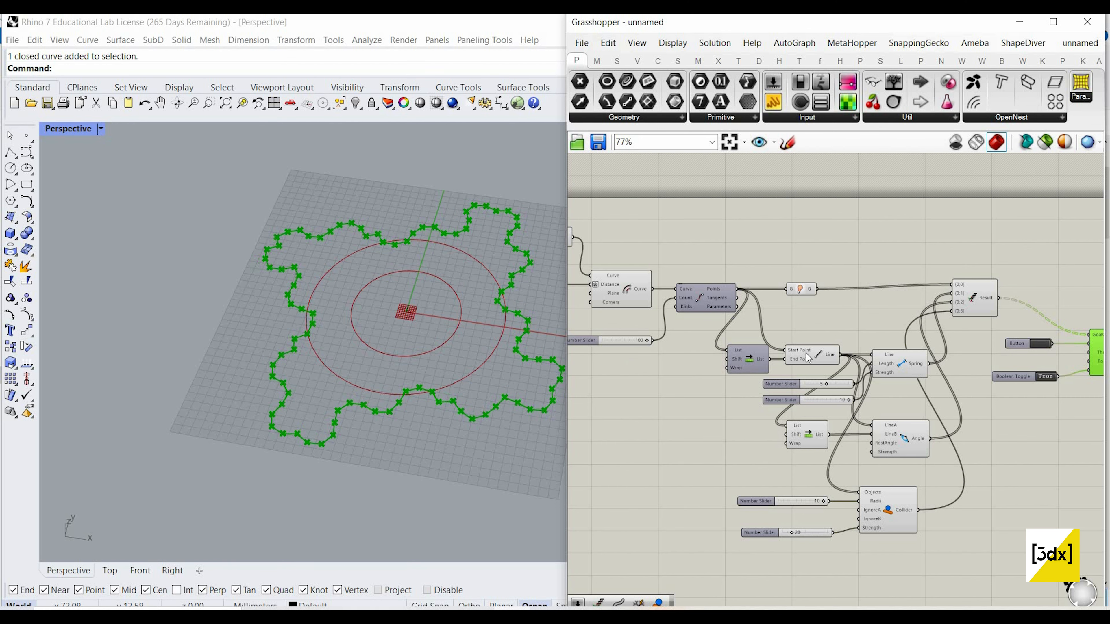
scroll(396, 367, up, 3)
scroll(391, 374, down, 3)
mouse_move(426, 328)
right_down()
mouse_move(431, 362)
mouse_move(404, 328)
right_up()
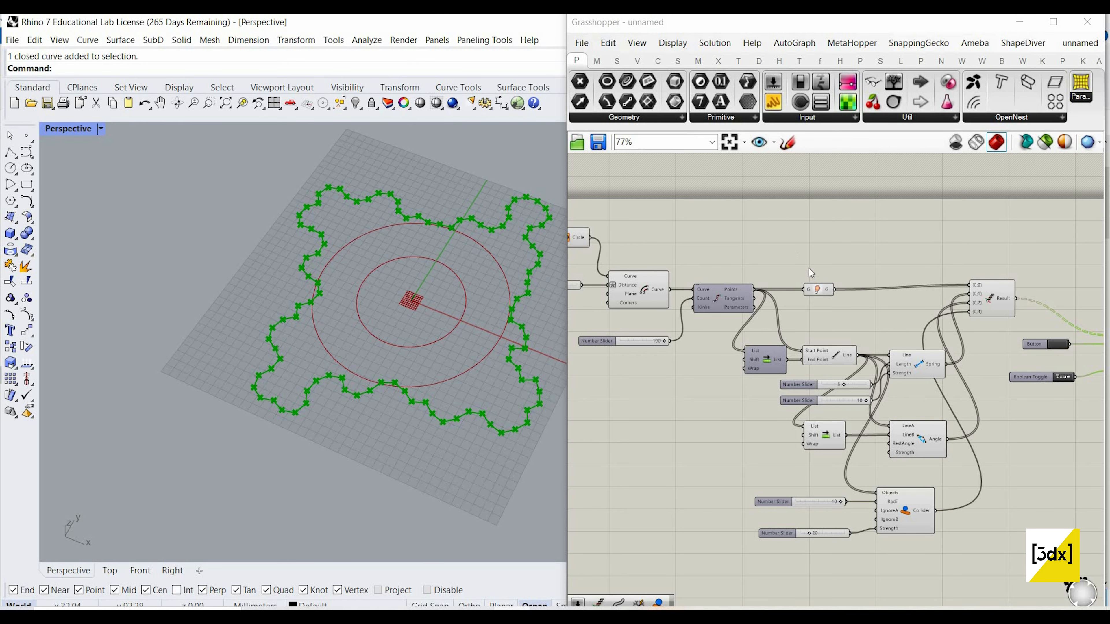
Step: Add the Kangaroo OnMesh component to the right of the Circle component, leaving space between them
right_drag(583, 247, 709, 257)
scroll(709, 257, down, 1)
scroll(708, 258, up, 3)
click(708, 257)
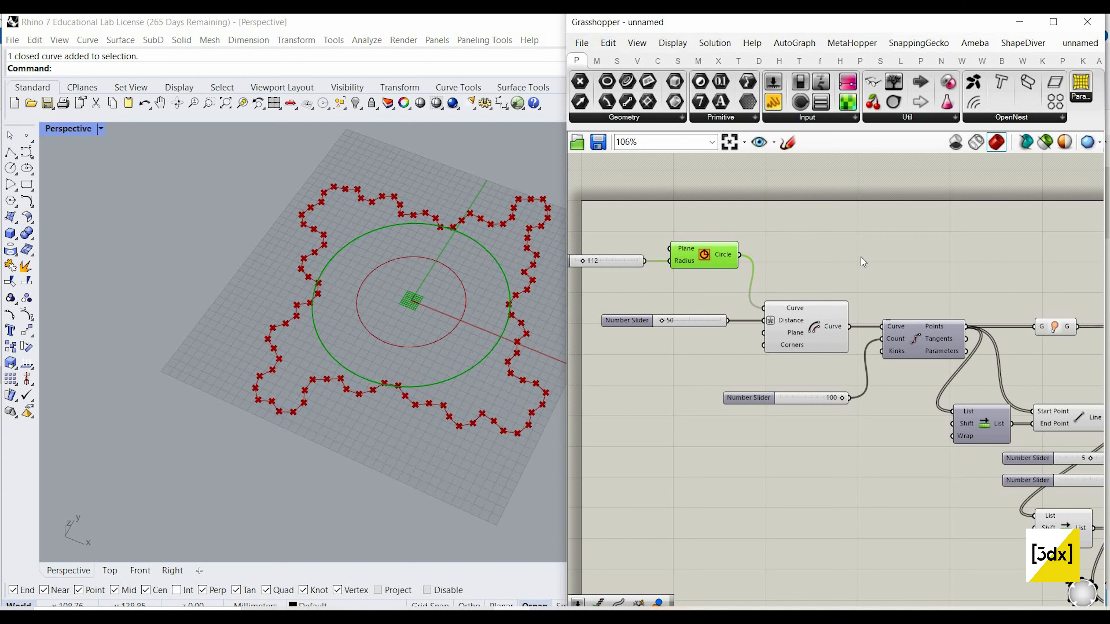
double_click(861, 257)
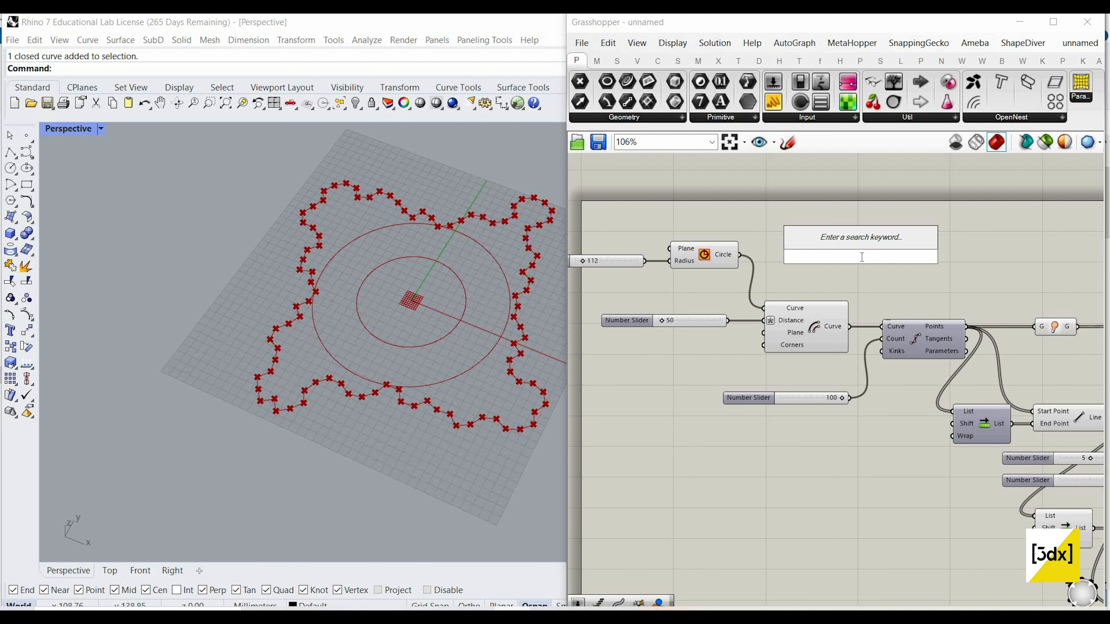
text(on m)
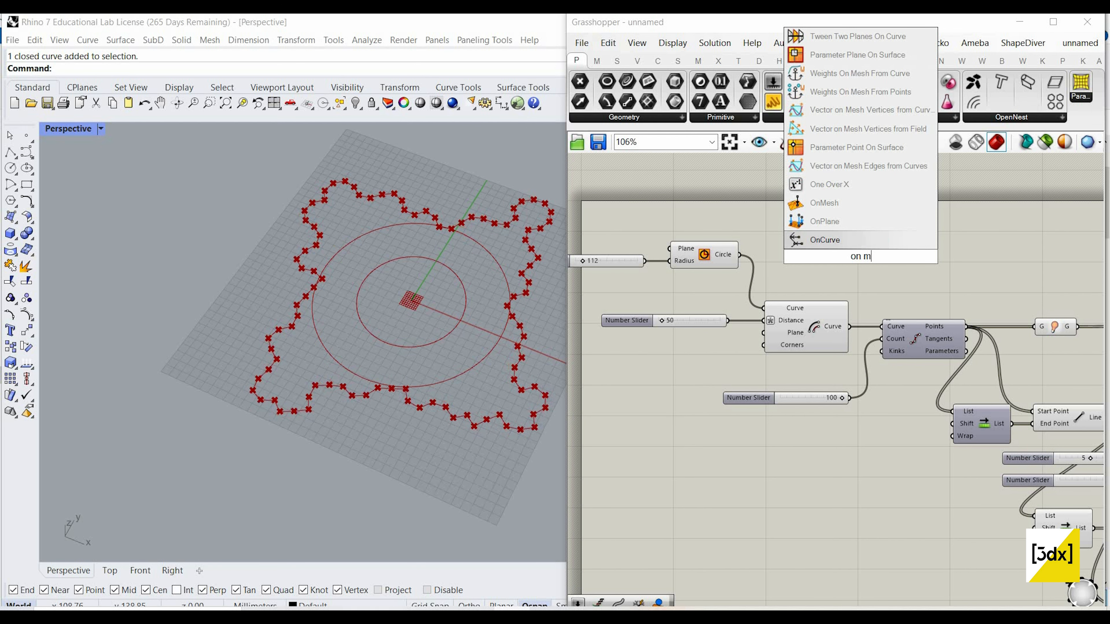
text(esh)
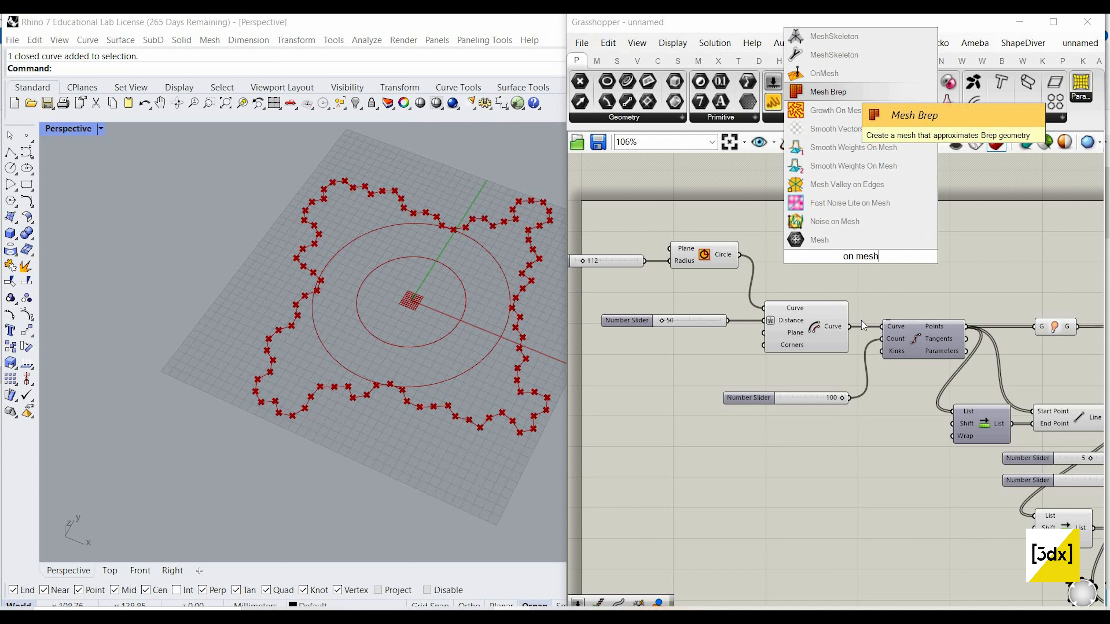
key(Up)
key(Return)
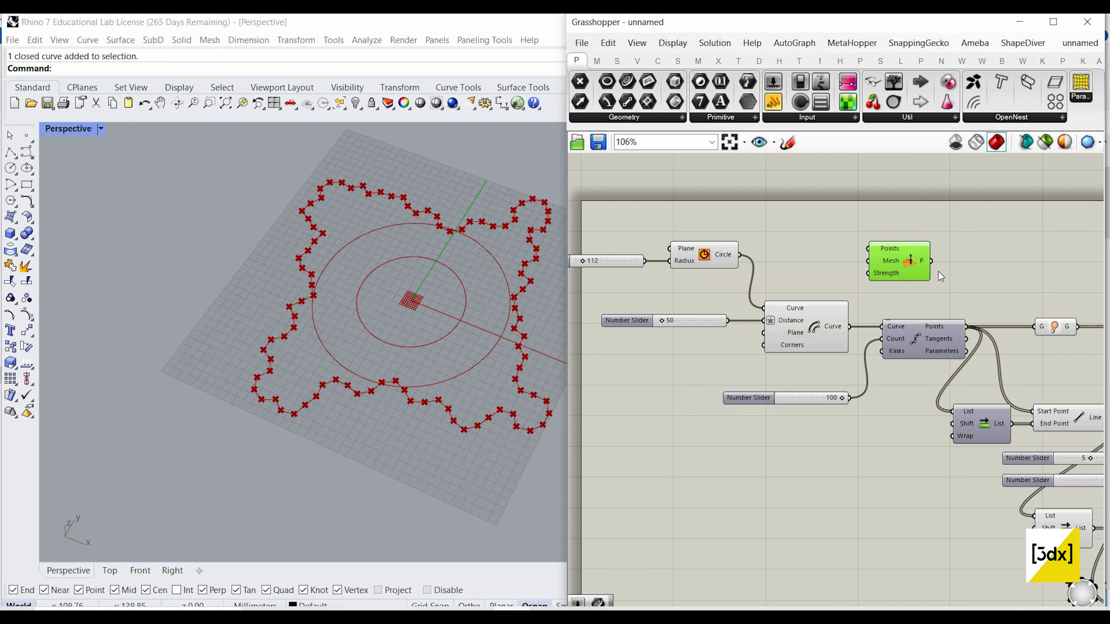
scroll(938, 271, up, 3)
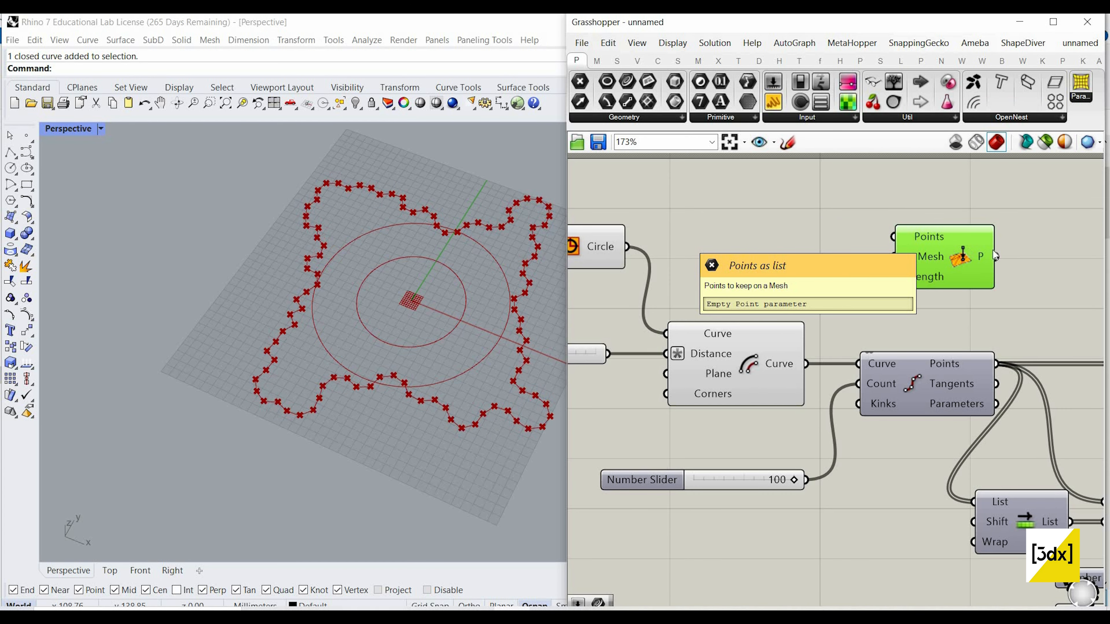
Step: Add a Mesh Brep component between Circle and OnMesh and connect the Circle output to its Brep input
double_click(760, 257)
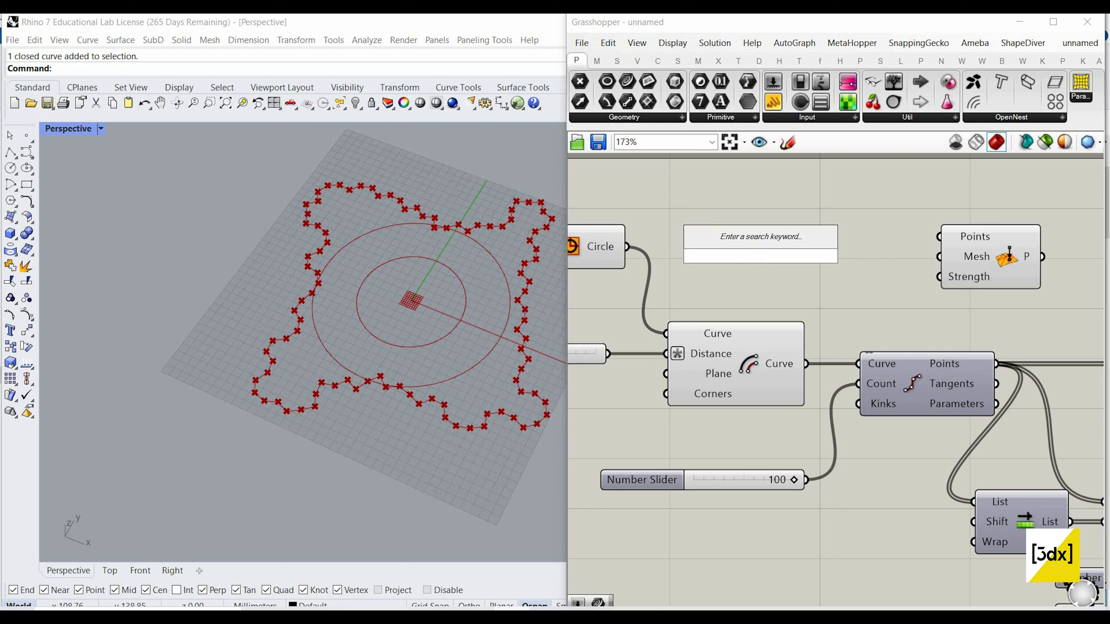
text(mesh brep)
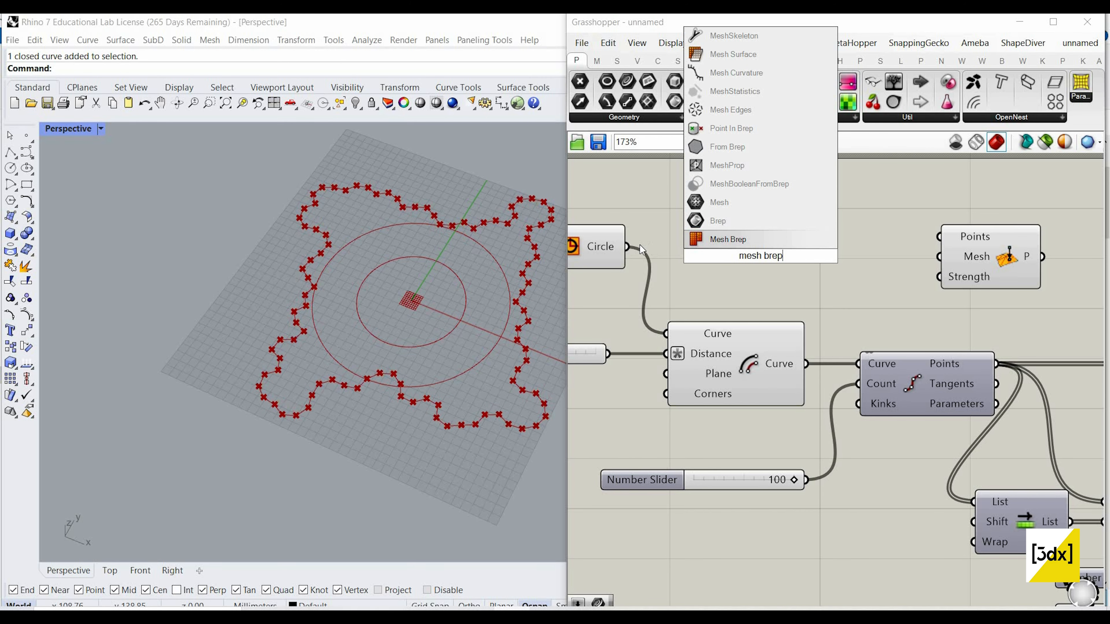
key(Return)
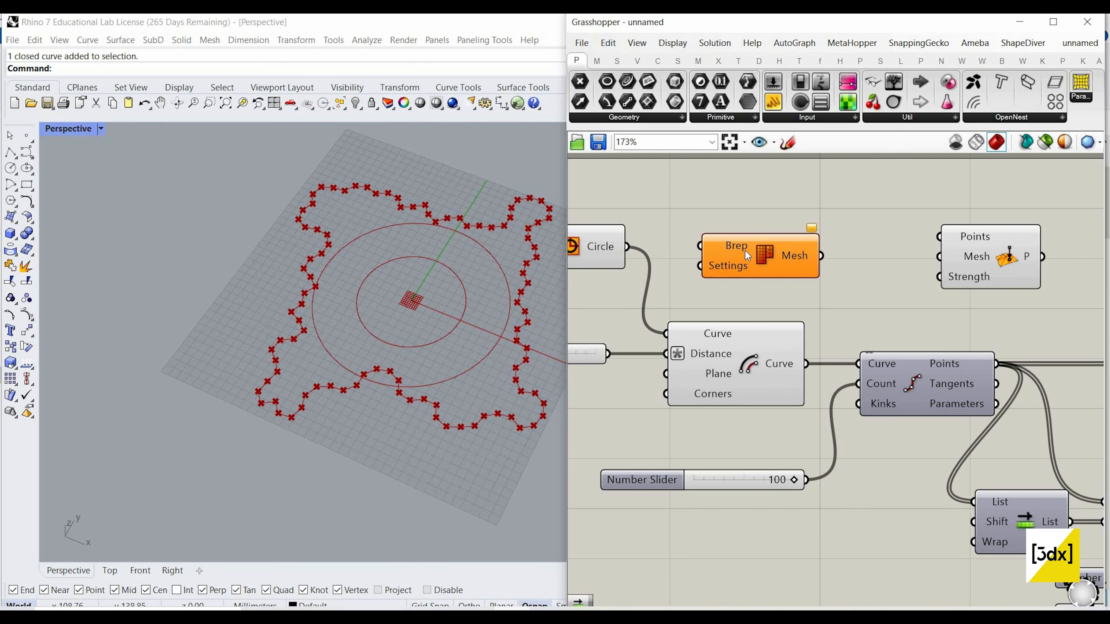
drag(627, 247, 700, 246)
drag(803, 266, 806, 268)
scroll(806, 268, down, 3)
scroll(729, 249, up, 3)
scroll(808, 260, down, 4)
scroll(739, 257, up, 3)
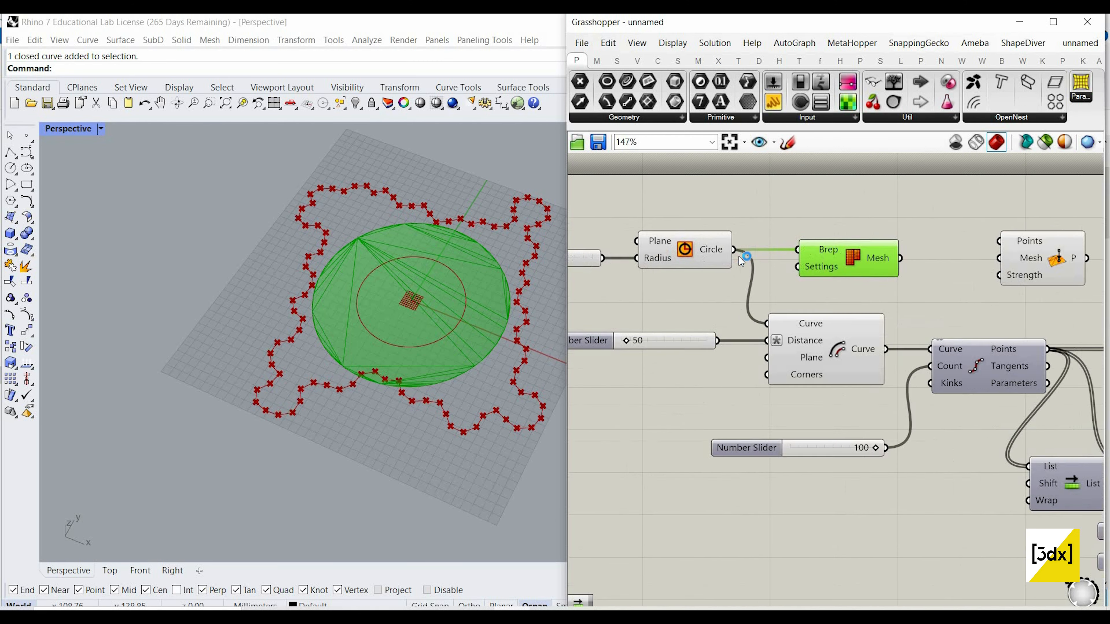
Step: Connect Mesh Brep's output to OnMesh's Mesh input and the divided curve's Points output to OnMesh's Points input
scroll(739, 257, up, 1)
scroll(856, 250, down, 1)
right_drag(857, 250, 762, 245)
scroll(761, 245, up, 1)
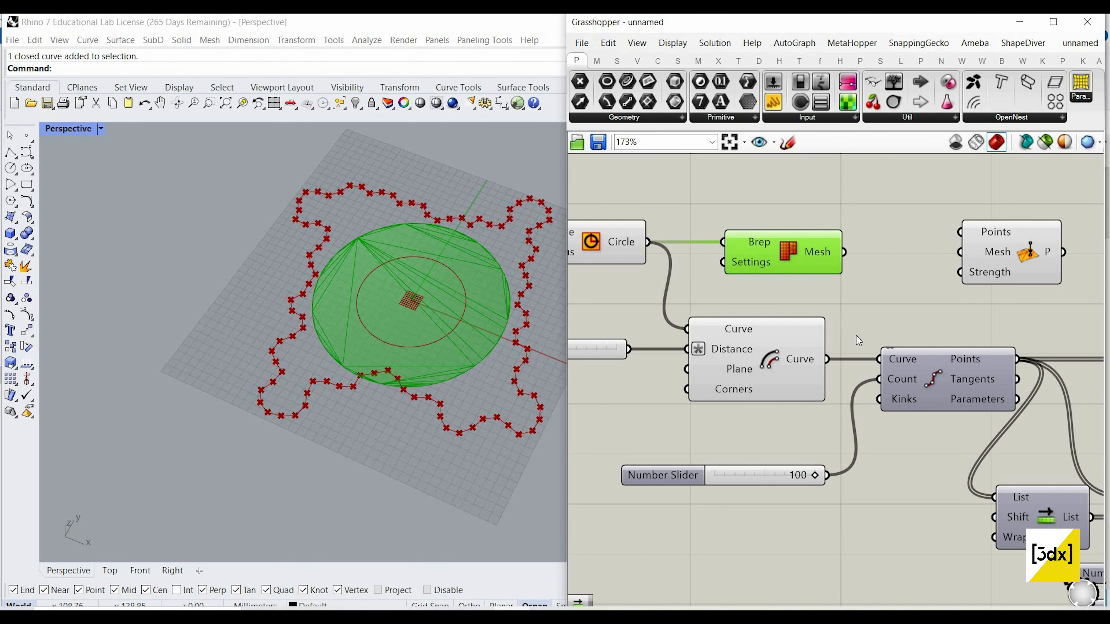
drag(844, 252, 959, 253)
scroll(892, 271, down, 1)
right_drag(900, 240, 793, 234)
drag(891, 343, 841, 234)
Step: Move the OnMesh component above the Show component and align it with Mesh Brep
drag(900, 257, 997, 267)
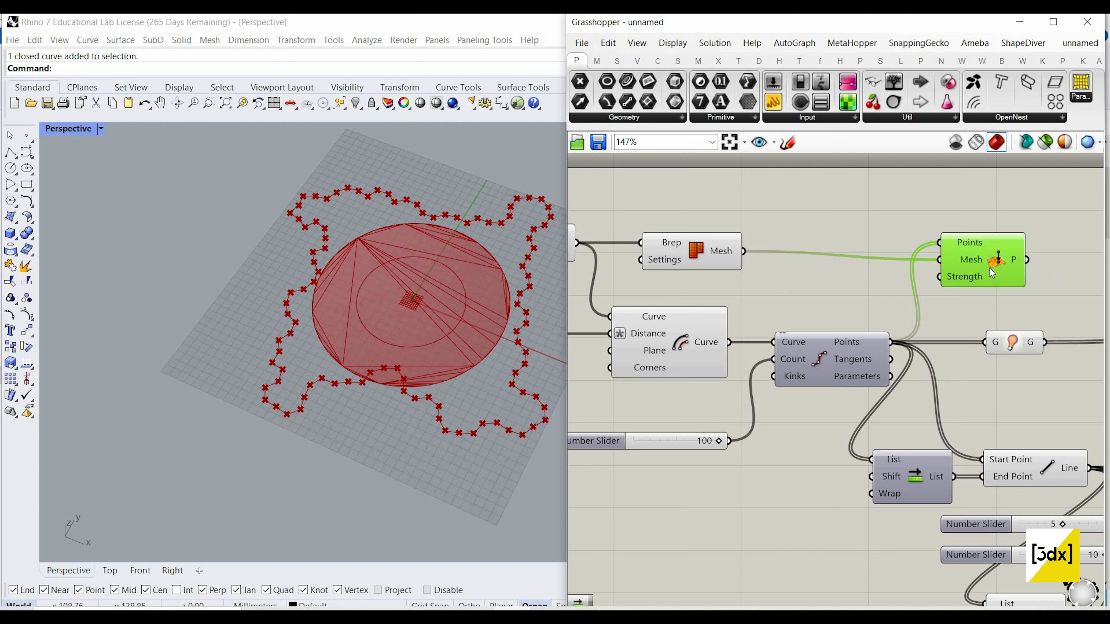
click(989, 303)
drag(989, 269, 1000, 259)
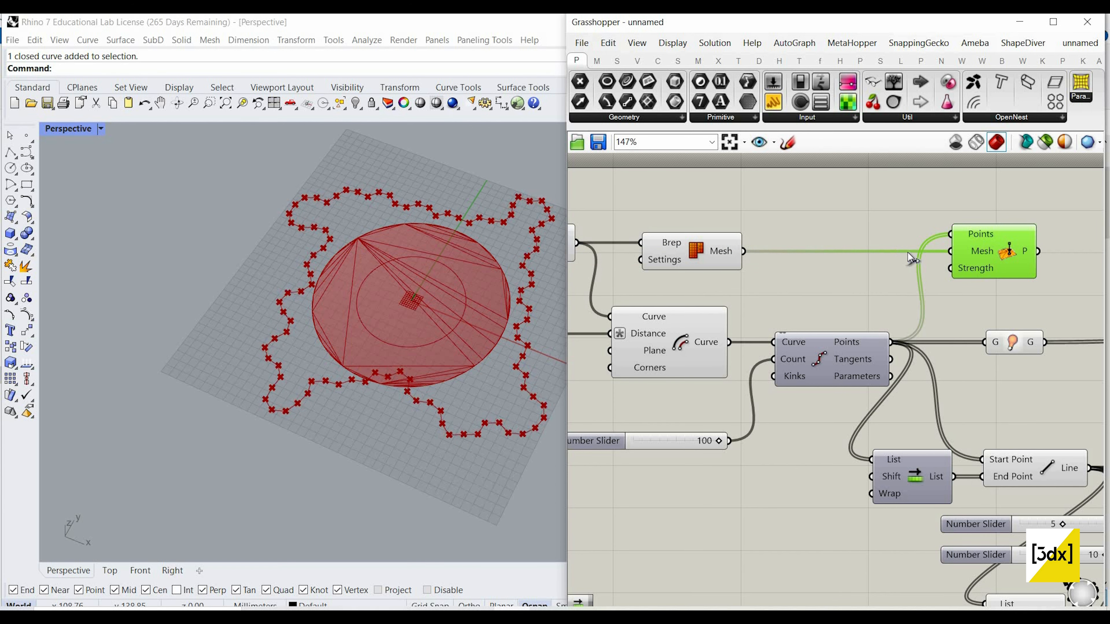
Step: Insert a new branch {0;1} in the Entwine component and connect OnMesh's output to it
scroll(908, 252, down, 2)
scroll(866, 283, down, 3)
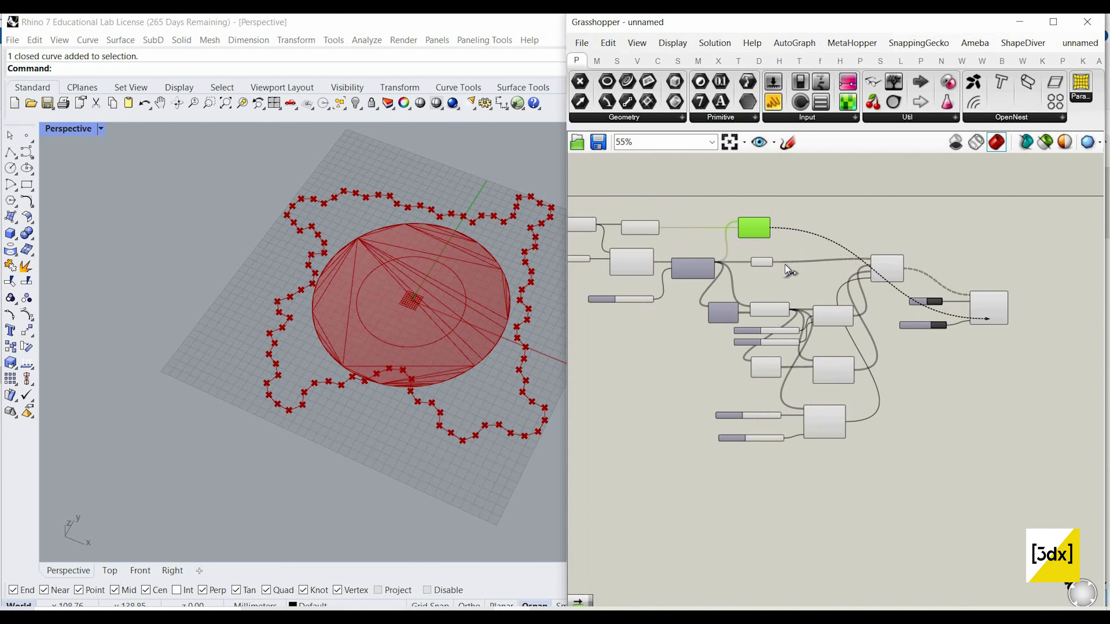
scroll(786, 268, up, 3)
scroll(837, 250, up, 3)
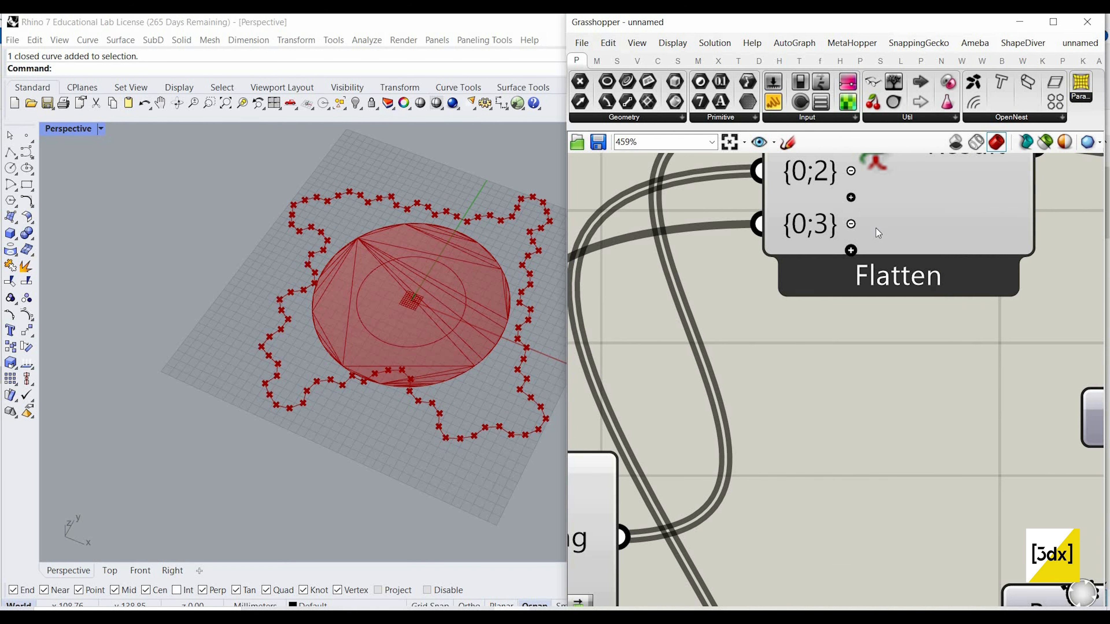
scroll(858, 248, down, 3)
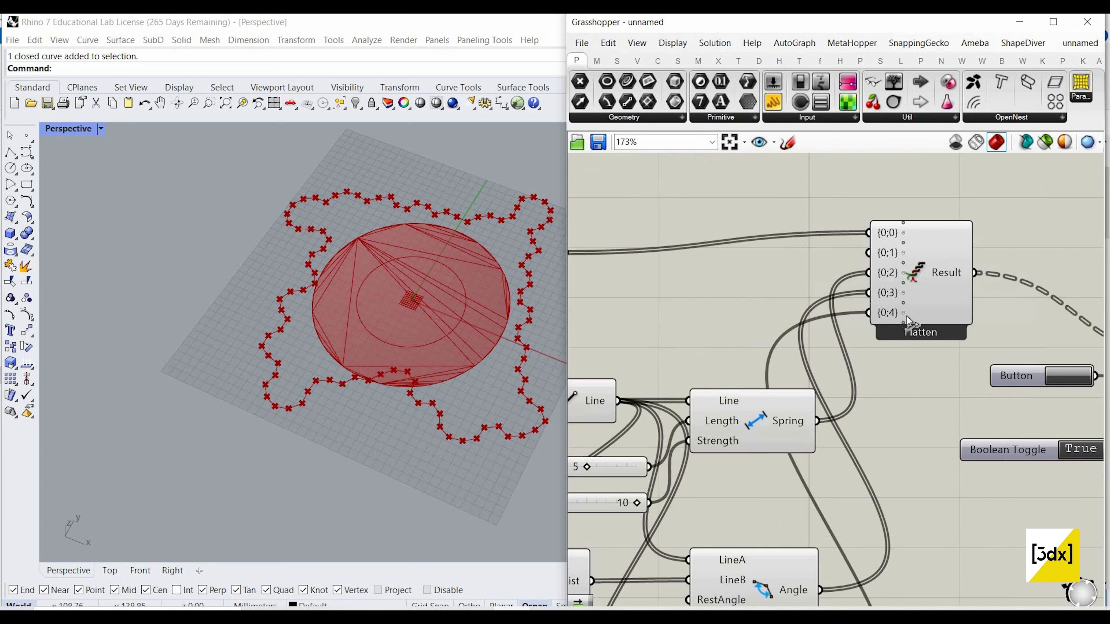
scroll(904, 314, down, 5)
drag(891, 293, 778, 252)
scroll(770, 251, up, 3)
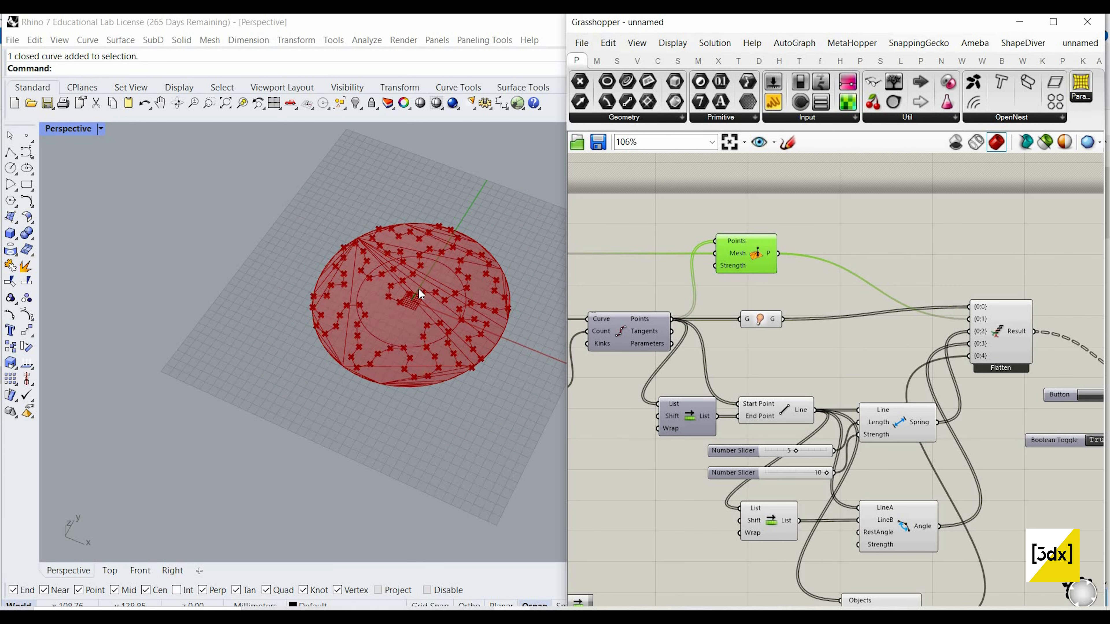
scroll(414, 292, up, 7)
scroll(792, 354, down, 5)
drag(678, 222, 848, 494)
scroll(986, 367, up, 2)
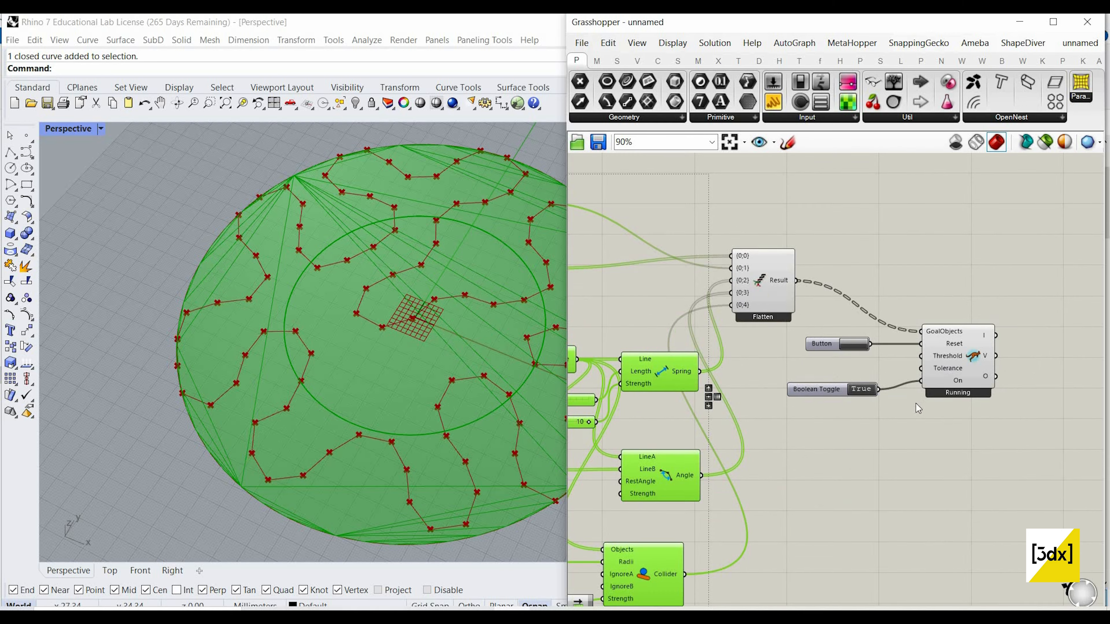
scroll(987, 386, up, 5)
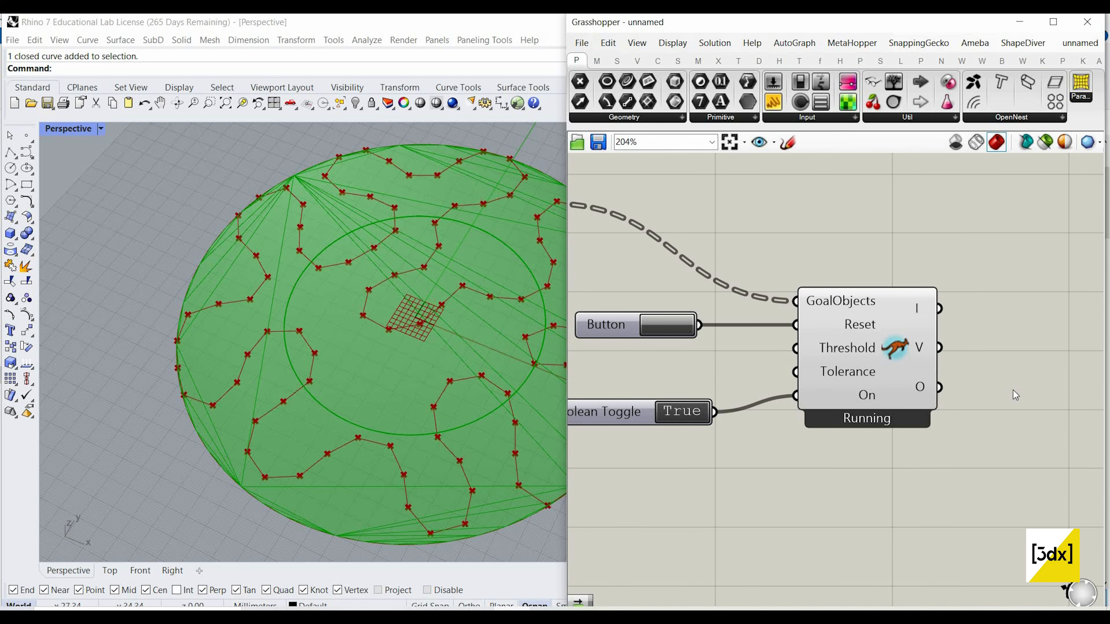
scroll(952, 411, down, 3)
right_drag(640, 204, 752, 231)
scroll(742, 245, down, 1)
scroll(664, 245, up, 1)
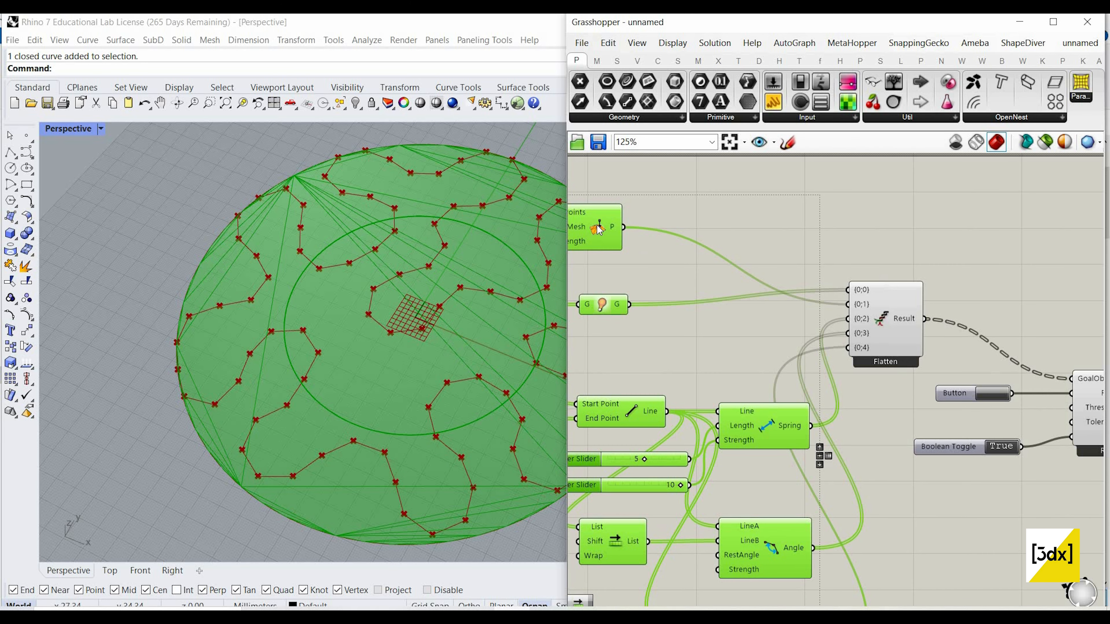
drag(603, 244, 621, 258)
key(ctrl+z)
click(739, 291)
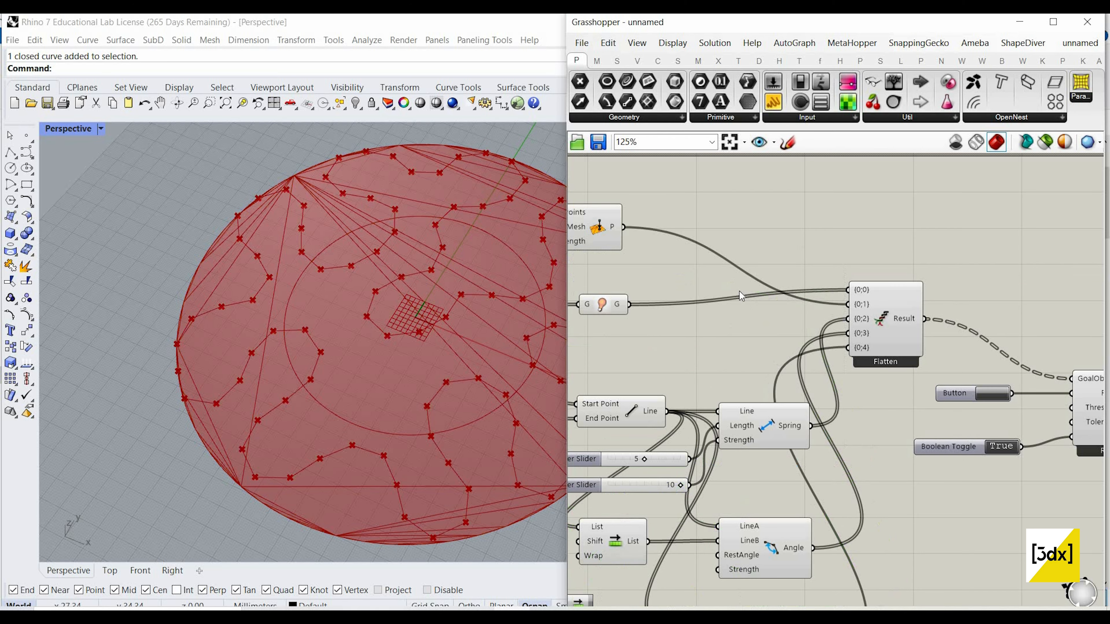
Step: Rearrange the two goal components so that Show sits above OnMesh beside the divided curve
scroll(727, 250, down, 2)
right_drag(727, 251, 813, 261)
drag(719, 241, 739, 300)
scroll(736, 299, up, 2)
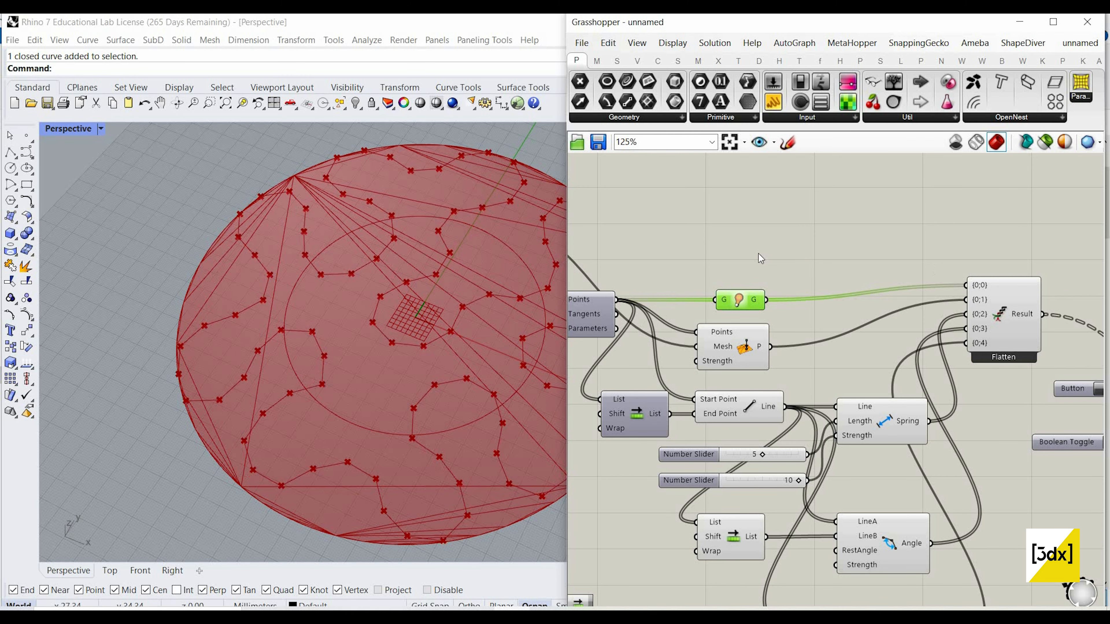
Step: Simplify the O output of the Kangaroo solver
scroll(832, 355, down, 4)
right_drag(833, 355, 733, 282)
right_drag(927, 315, 732, 281)
scroll(732, 281, up, 5)
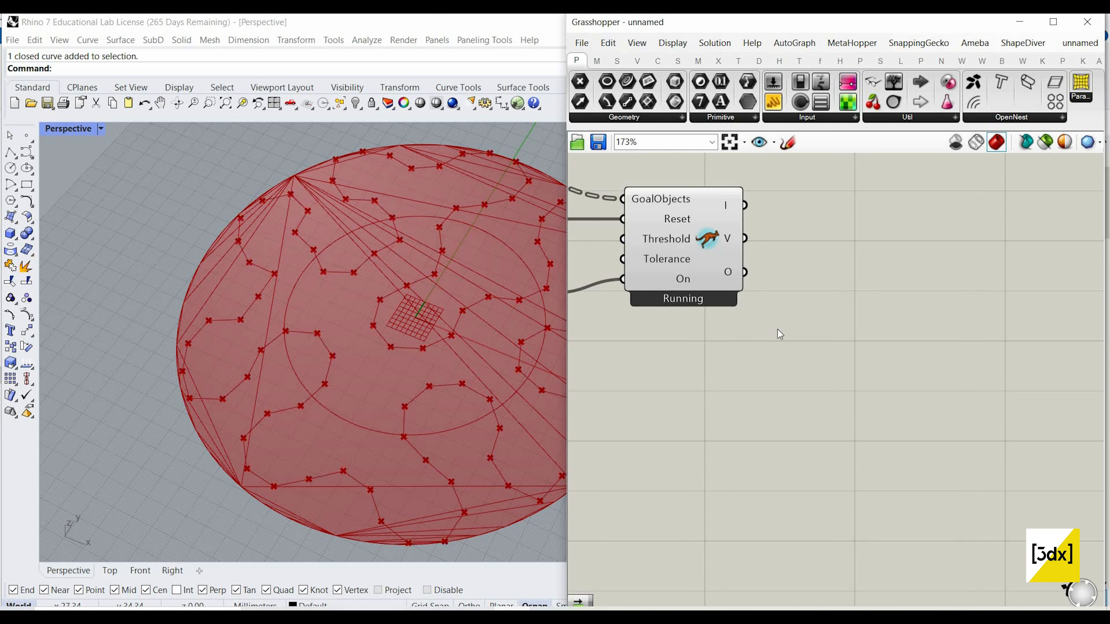
double_click(777, 326)
right_click(735, 275)
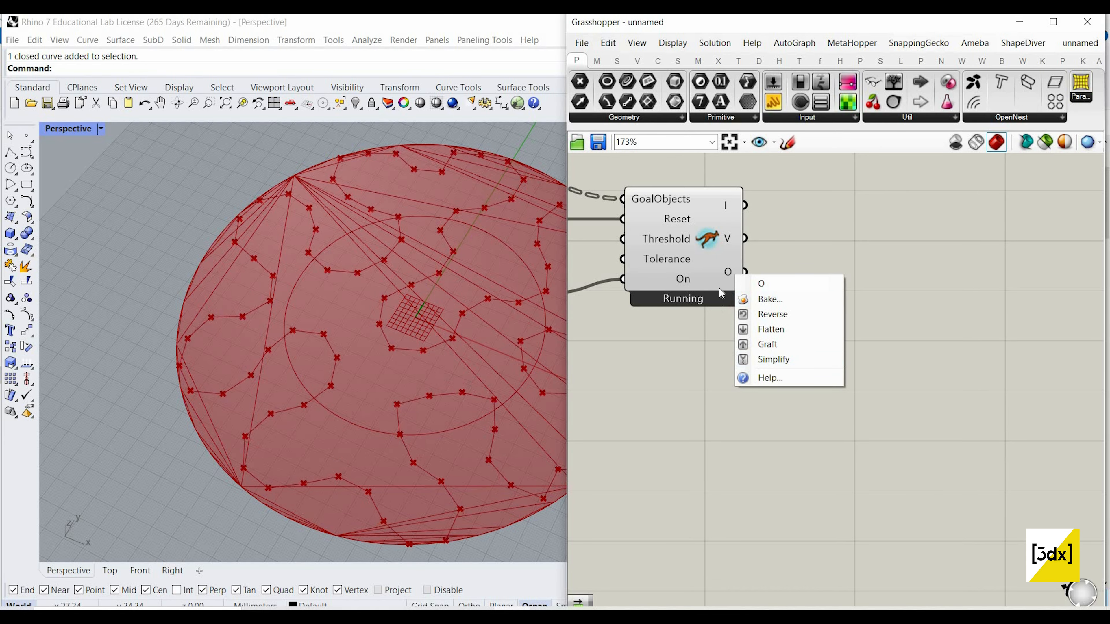
click(773, 359)
Step: Add a Tree Branch component beside the solver and connect the solver's O output to its Tree input
double_click(839, 330)
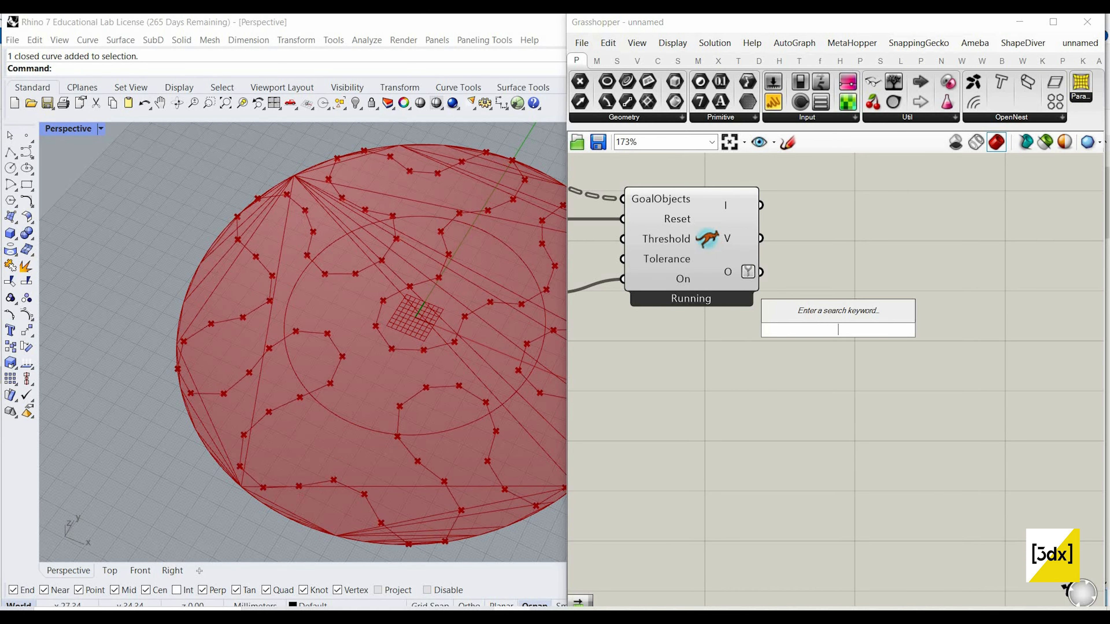
text(tree br)
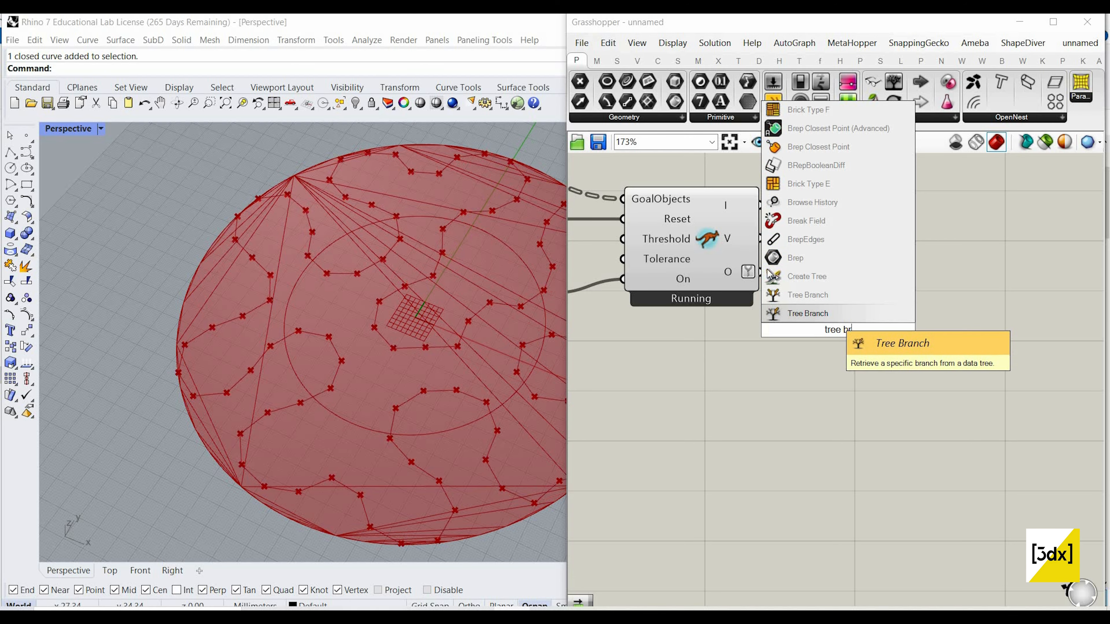
key(Return)
drag(761, 272, 807, 303)
Step: Connect a new Number Slider with value 0 to Tree Branch's Path input and move Tree Branch further from the solver
double_click(711, 383)
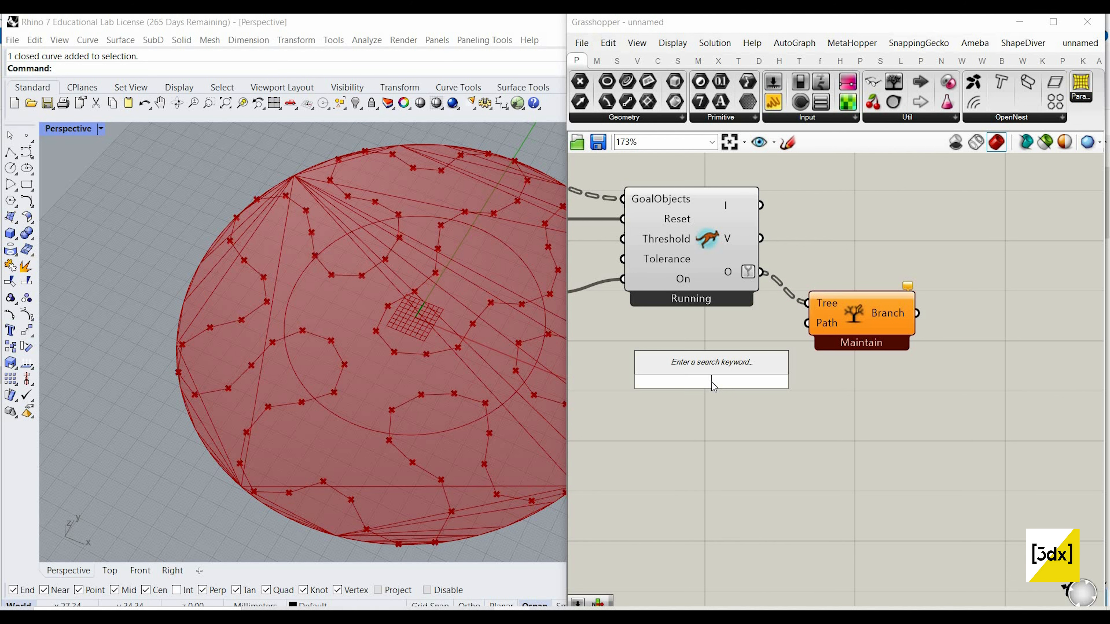
text(number slider)
key(Return)
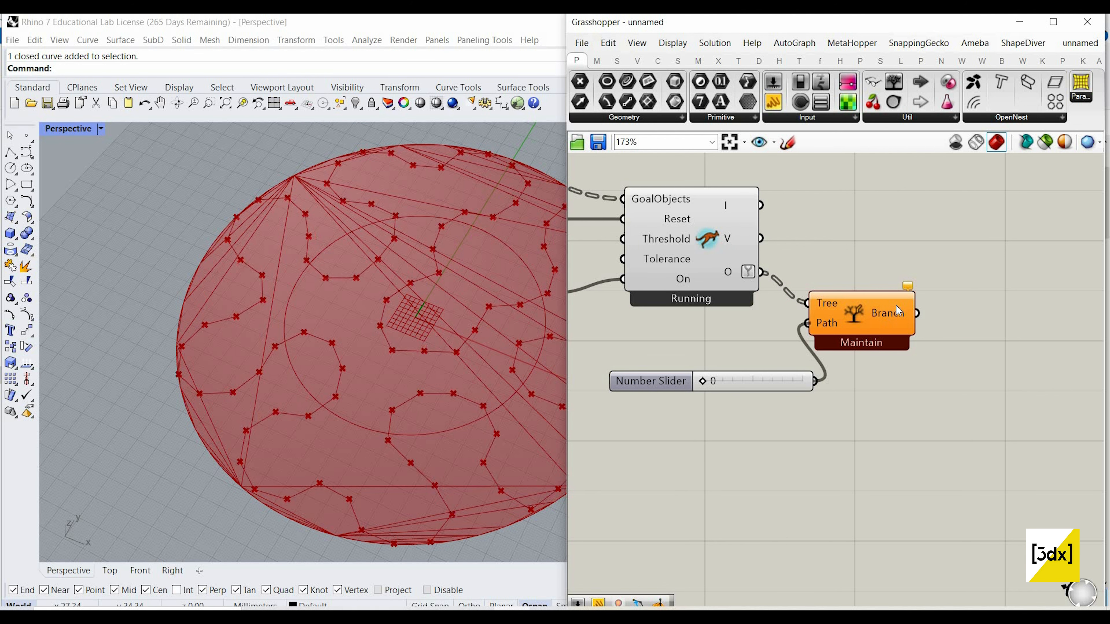
drag(895, 305, 956, 296)
scroll(895, 302, down, 2)
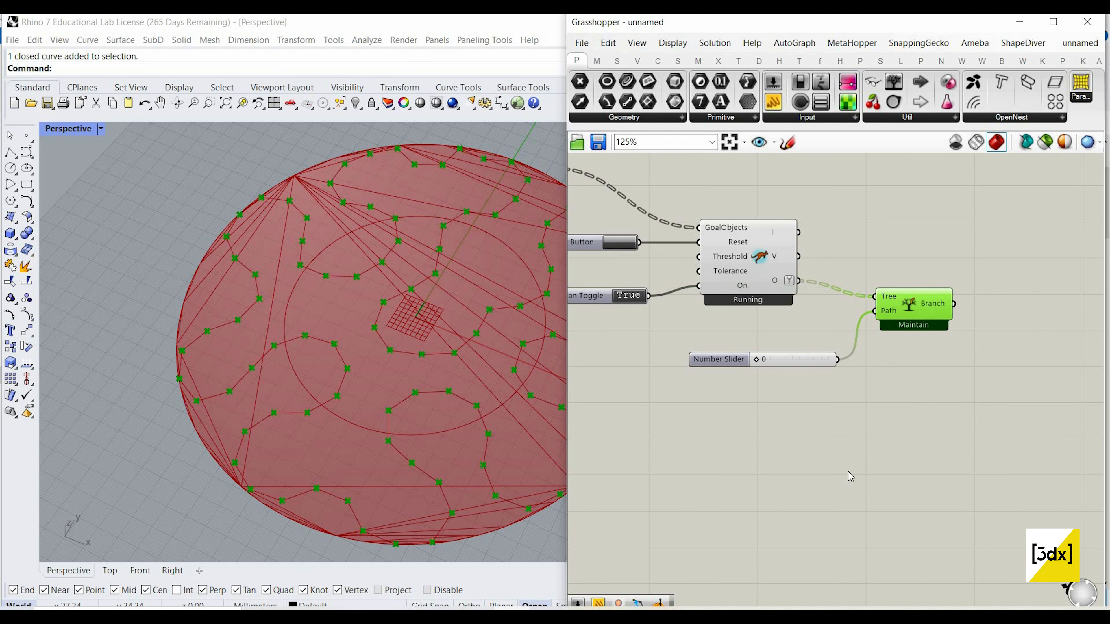
Step: Turn off the preview of all components up to and including the Kangaroo solver, leaving Tree Branch previewed
scroll(848, 472, down, 6)
drag(848, 475, 494, 296)
right_click(722, 295)
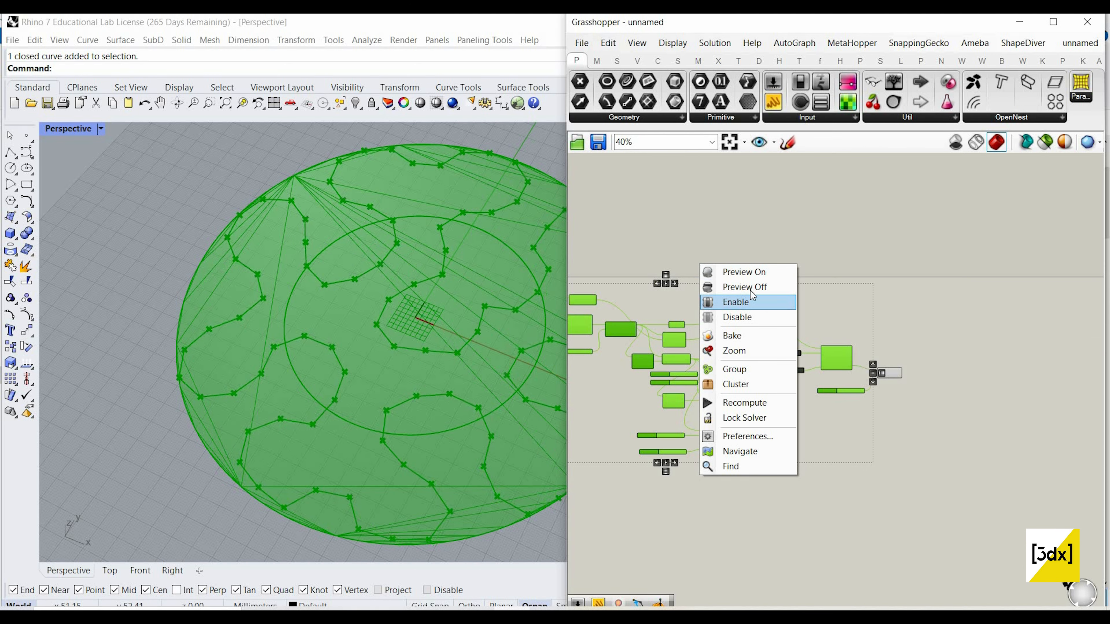
click(745, 287)
Step: Turn the preview of the boundary Circle component back on
scroll(745, 302, up, 3)
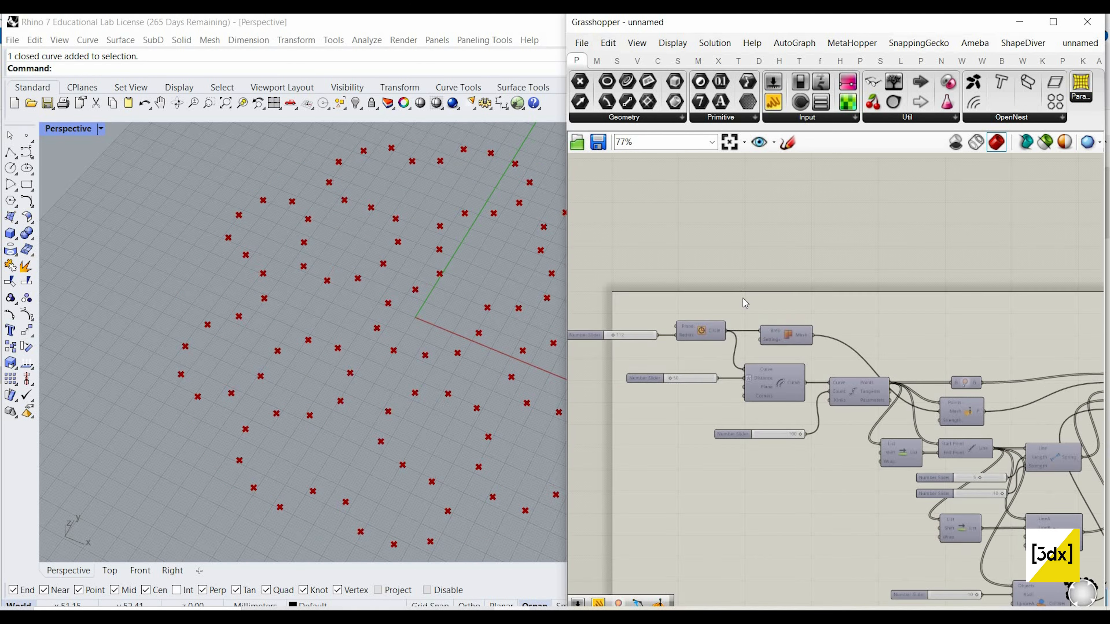
scroll(745, 303, up, 2)
click(671, 336)
scroll(642, 333, down, 5)
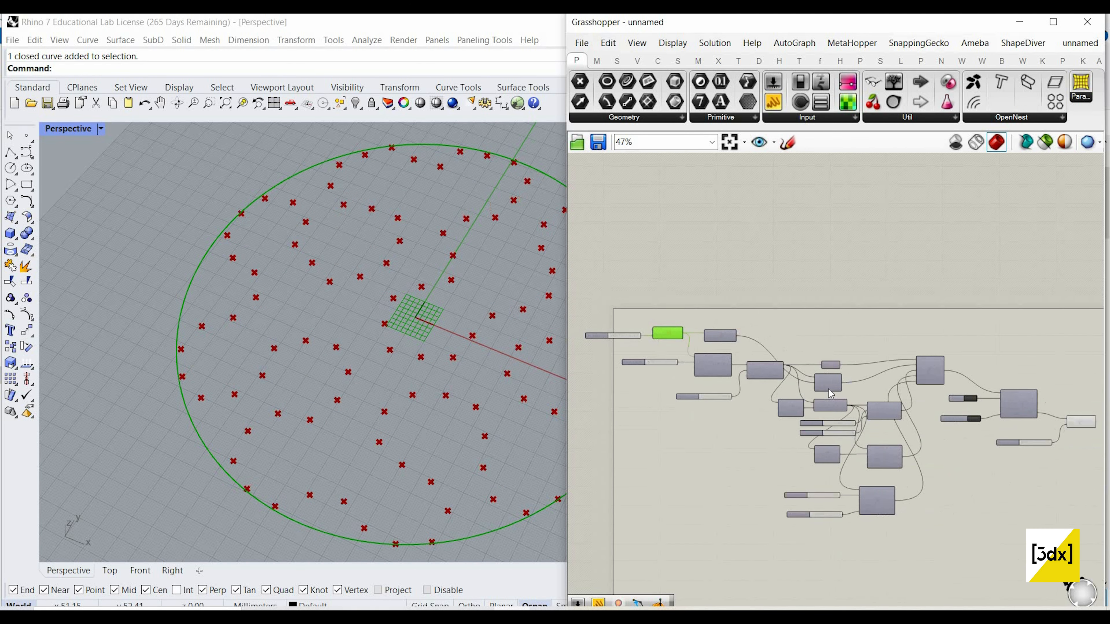
Step: Add a Nurbs Curve component after Tree Branch and connect the Branch output to its Vertices input
right_drag(987, 431, 879, 429)
scroll(880, 429, up, 3)
scroll(828, 422, up, 6)
scroll(931, 411, down, 5)
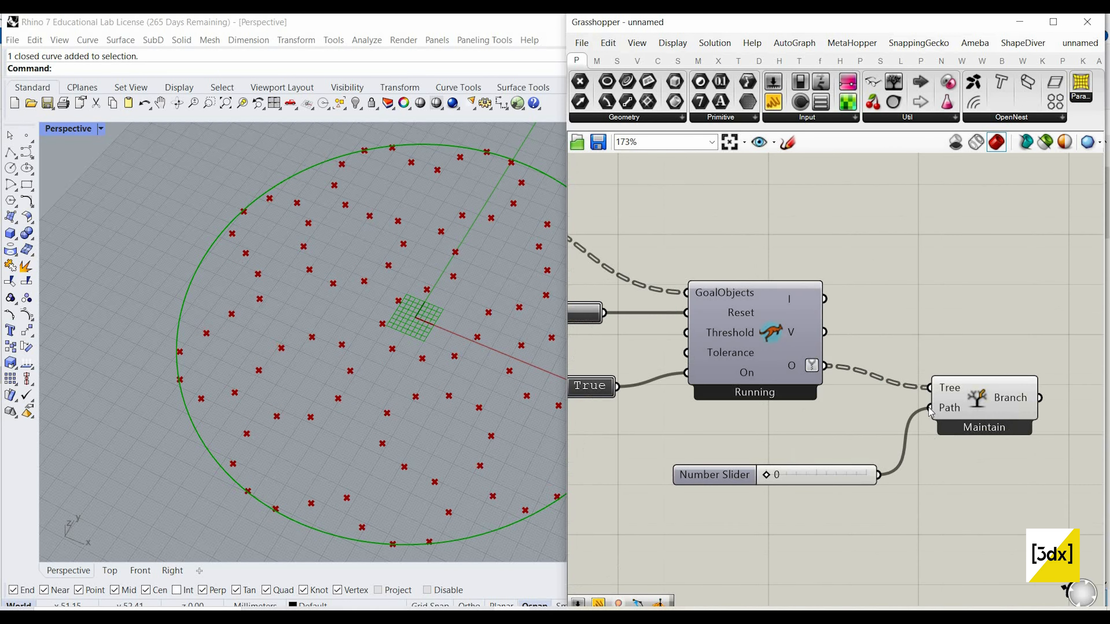
scroll(929, 397, up, 5)
double_click(928, 396)
text(nurbs)
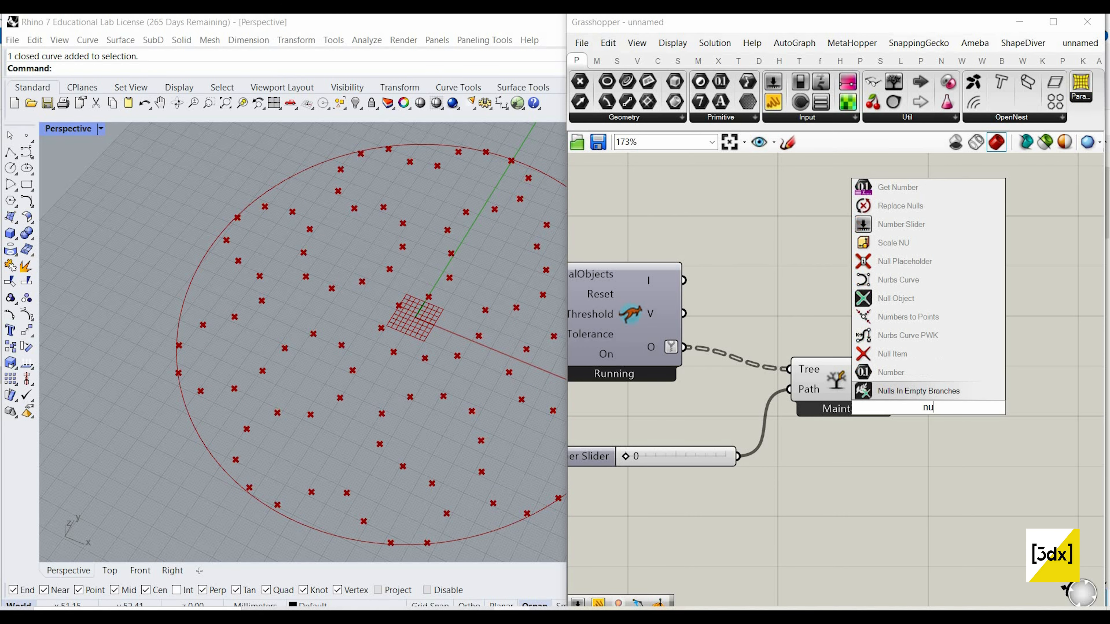
click(911, 391)
mouse_move(908, 390)
mouse_down()
mouse_move(980, 397)
mouse_move(899, 380)
mouse_up()
Step: Turn off the preview of the Tree Branch component to hide its points
scroll(979, 391, down, 3)
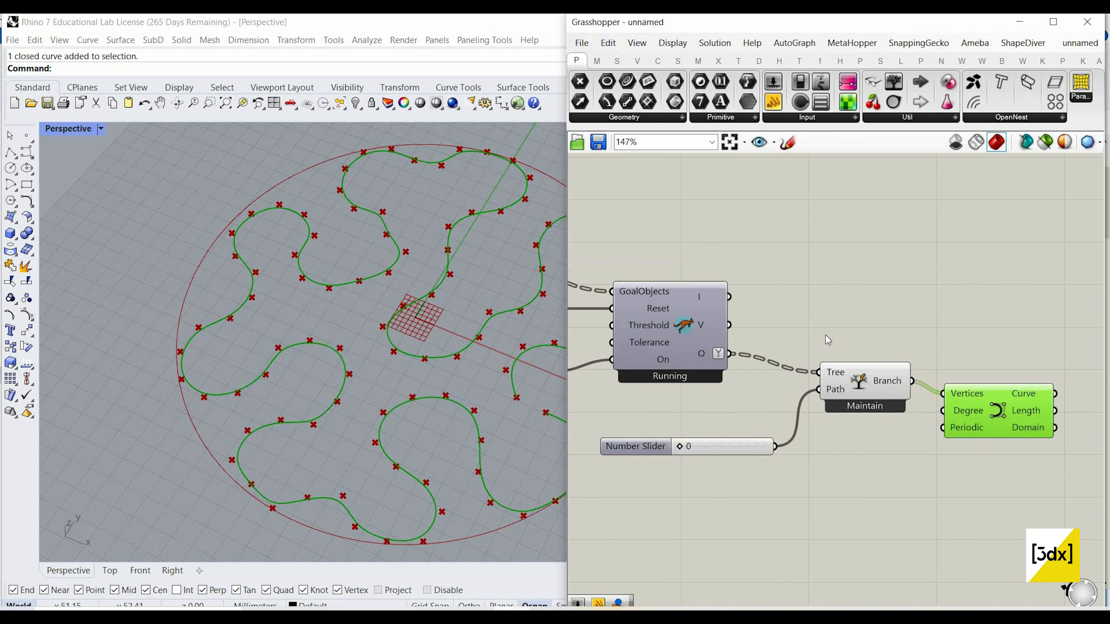
right_click(883, 309)
click(945, 392)
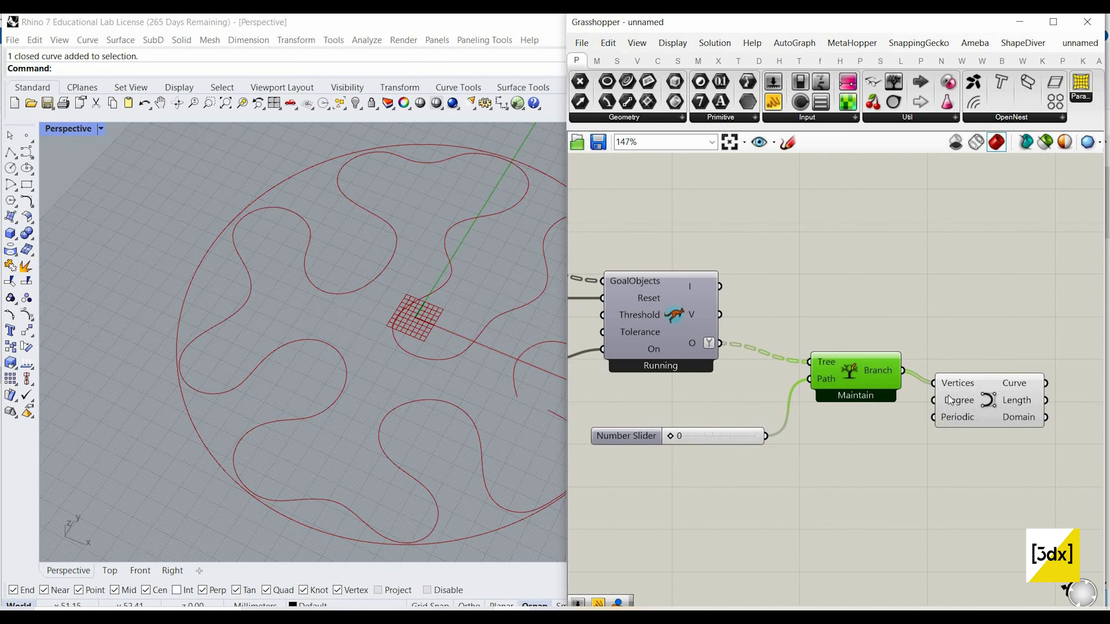
Step: Set the Periodic input of the Nurbs Curve component to True to close the curve
click(951, 404)
right_click(948, 401)
mouse_move(994, 500)
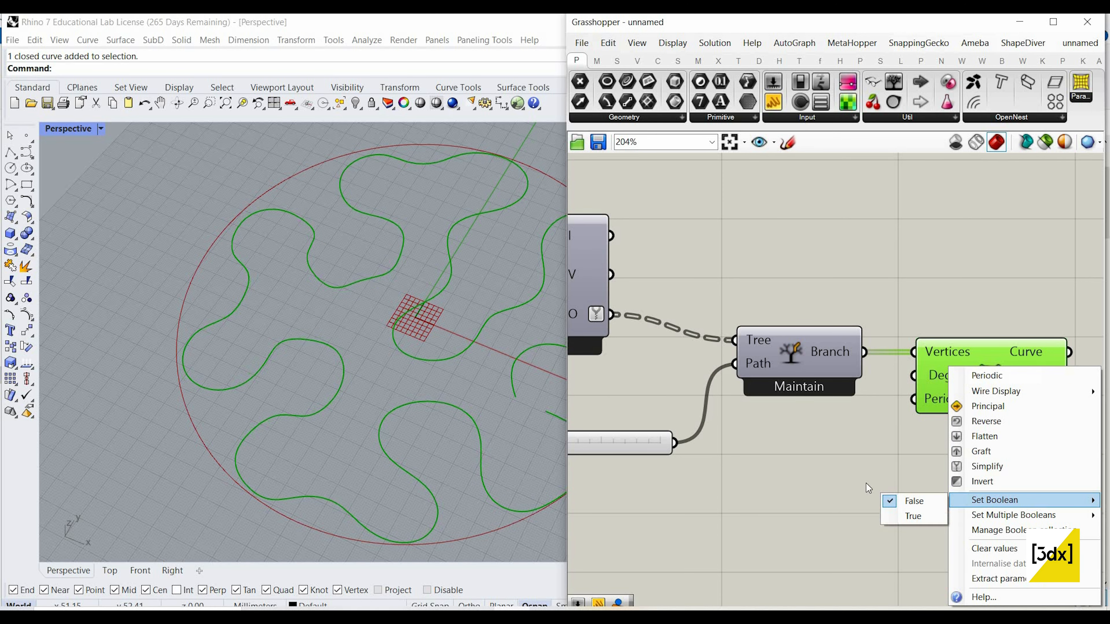
click(912, 515)
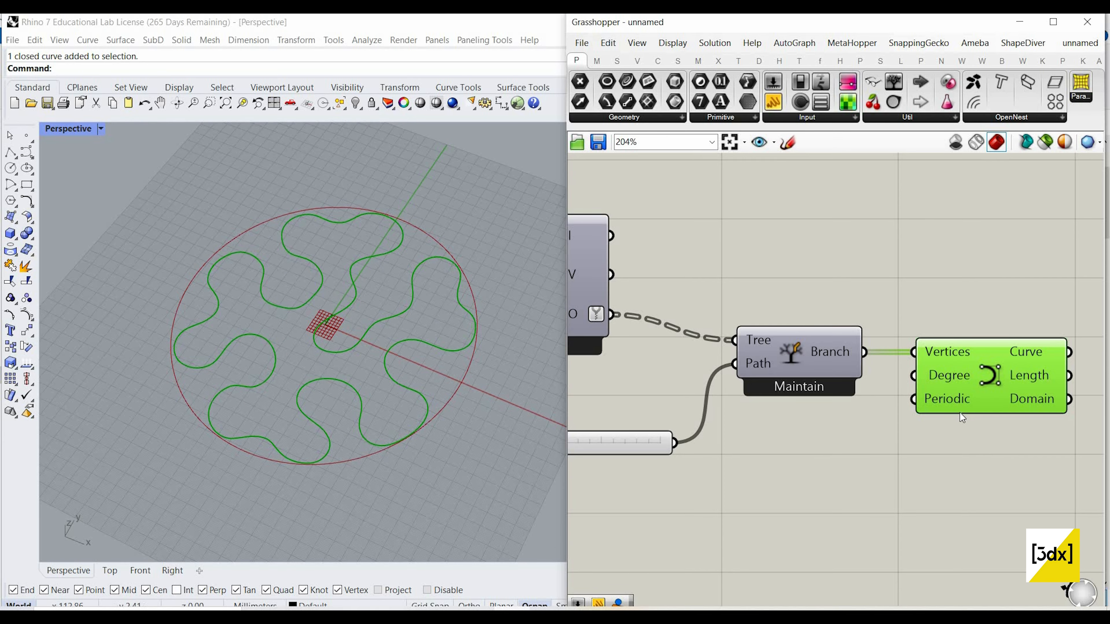
Step: Highlight the boundary circle and compare it with the simulated curve in the viewport
scroll(975, 424, down, 4)
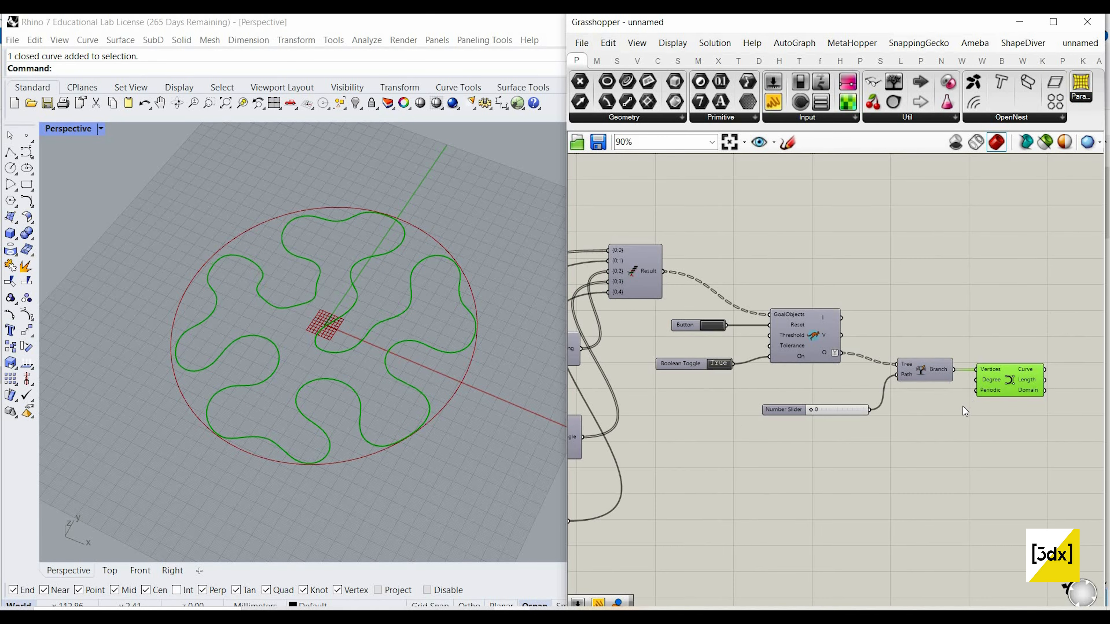
scroll(925, 391, down, 6)
scroll(718, 340, up, 6)
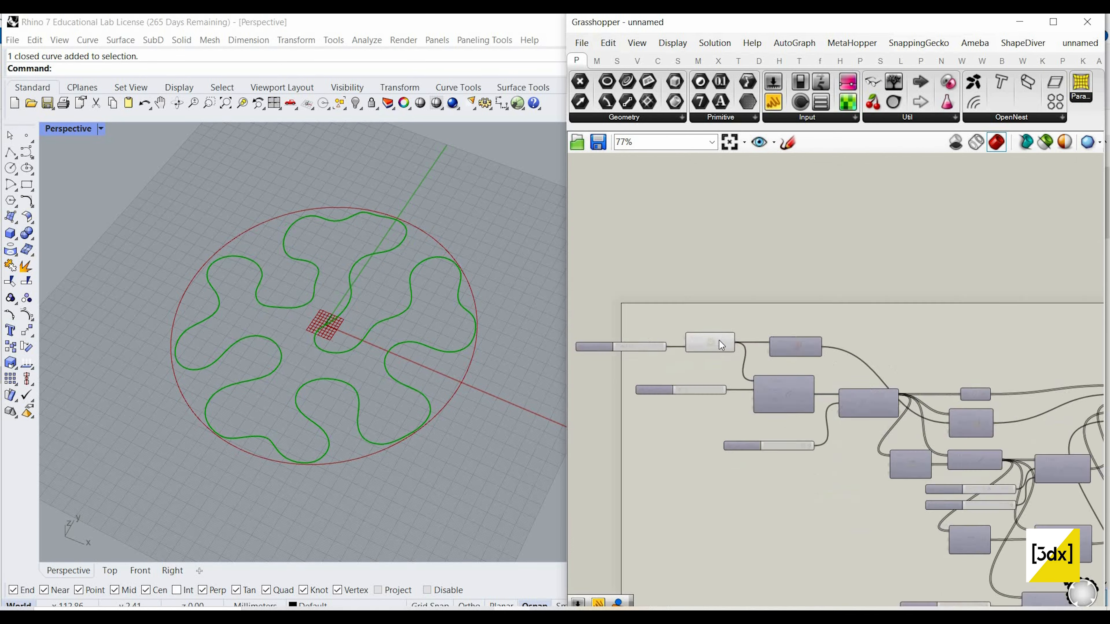
click(719, 340)
scroll(719, 341, down, 4)
scroll(612, 407, down, 3)
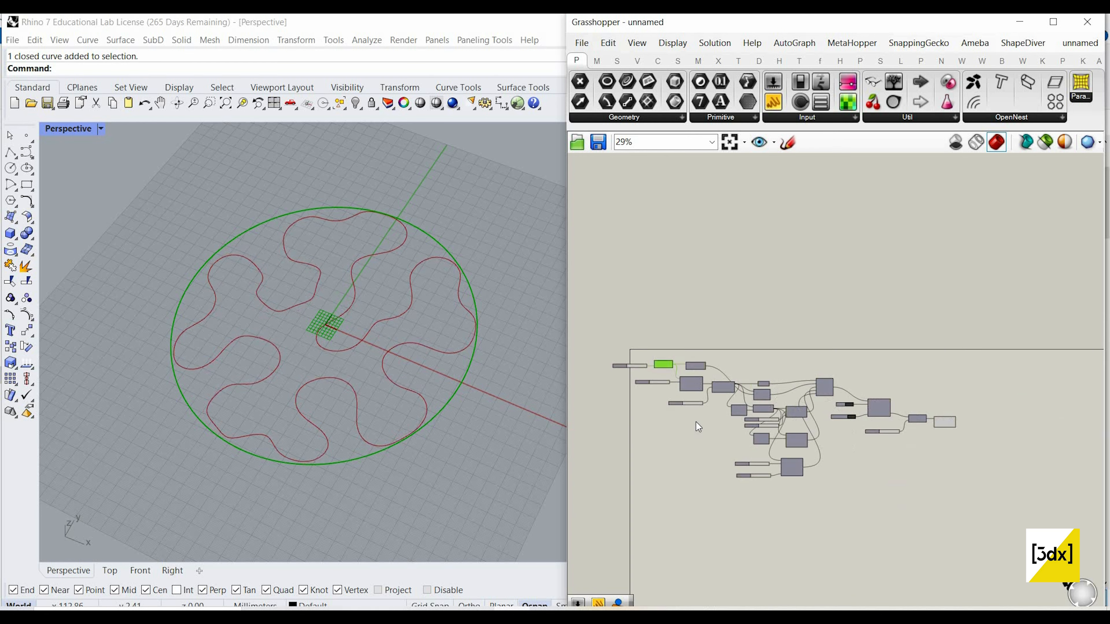
Step: Pause the Kangaroo solver by setting its Boolean Toggle to False
scroll(925, 415, up, 7)
scroll(699, 417, up, 3)
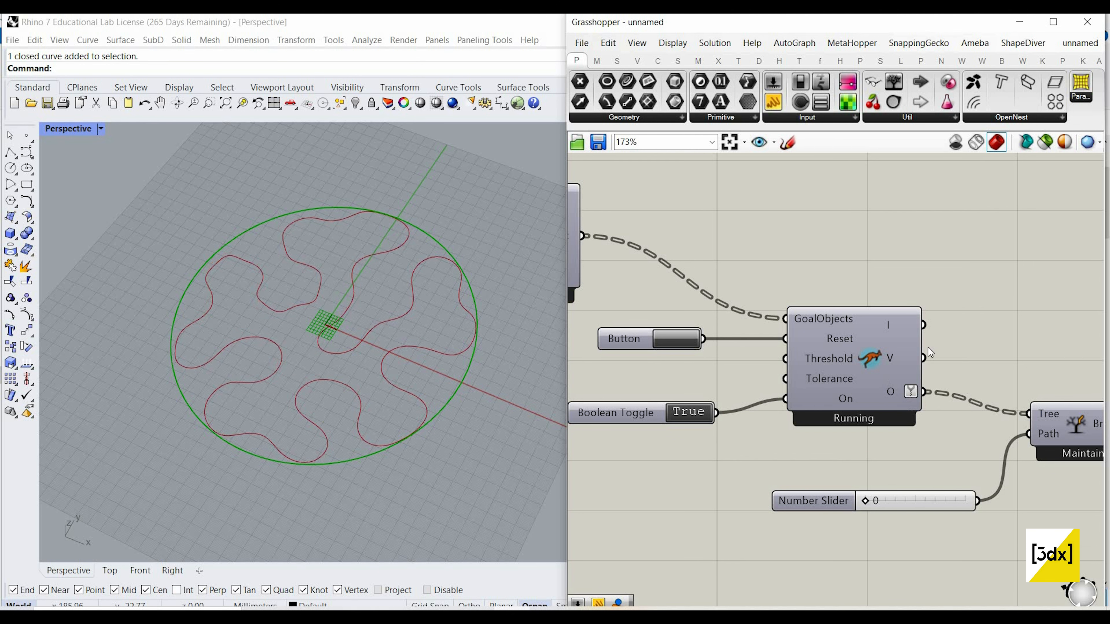
scroll(874, 393, down, 3)
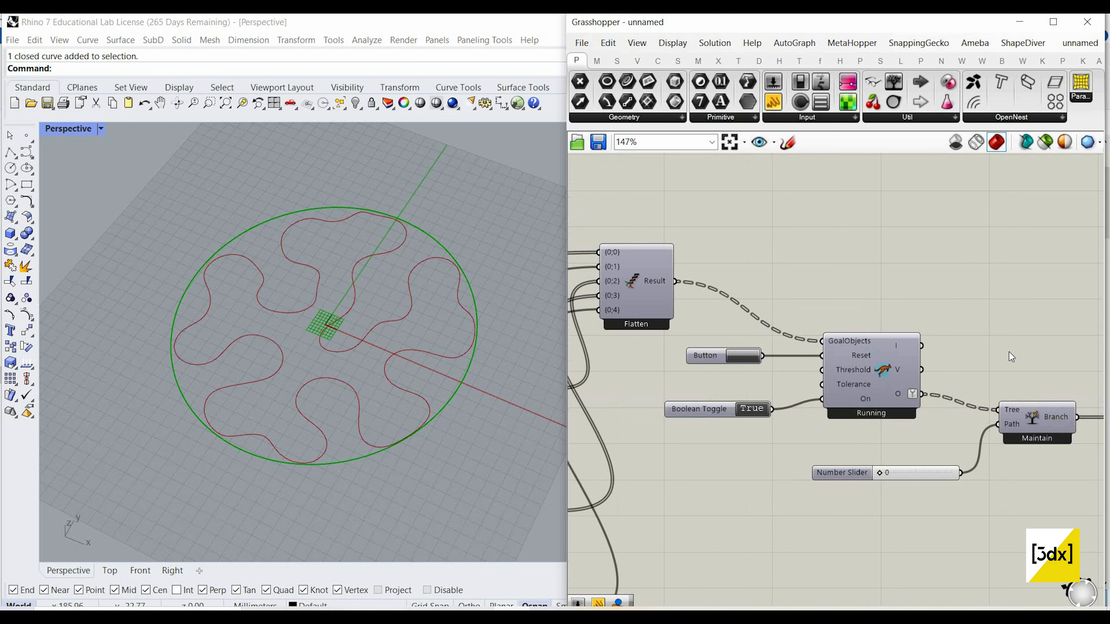
scroll(987, 358, up, 4)
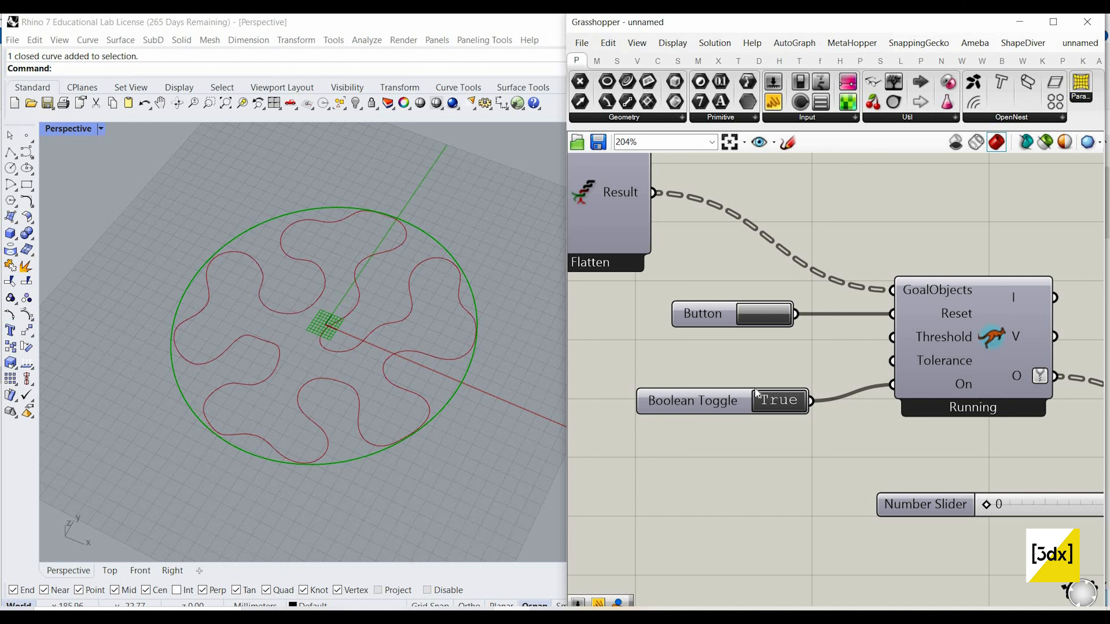
scroll(785, 413, up, 2)
double_click(782, 409)
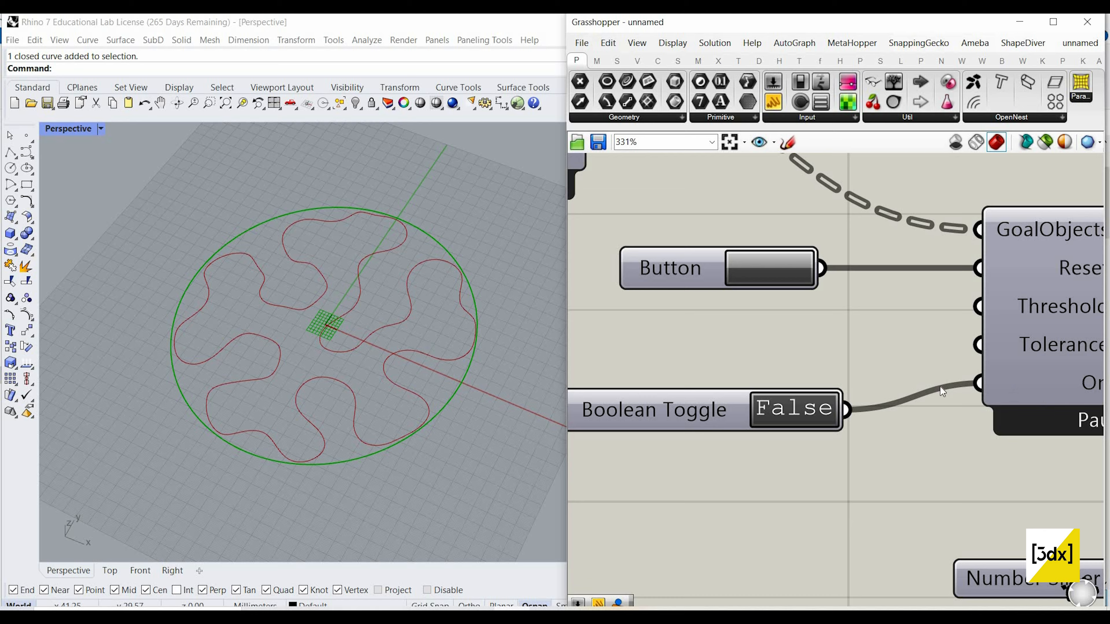
Step: Examine the component chain from the Circle to the Nurbs Curve and the paused curve in the perspective view
scroll(1005, 353, down, 5)
scroll(1014, 350, down, 3)
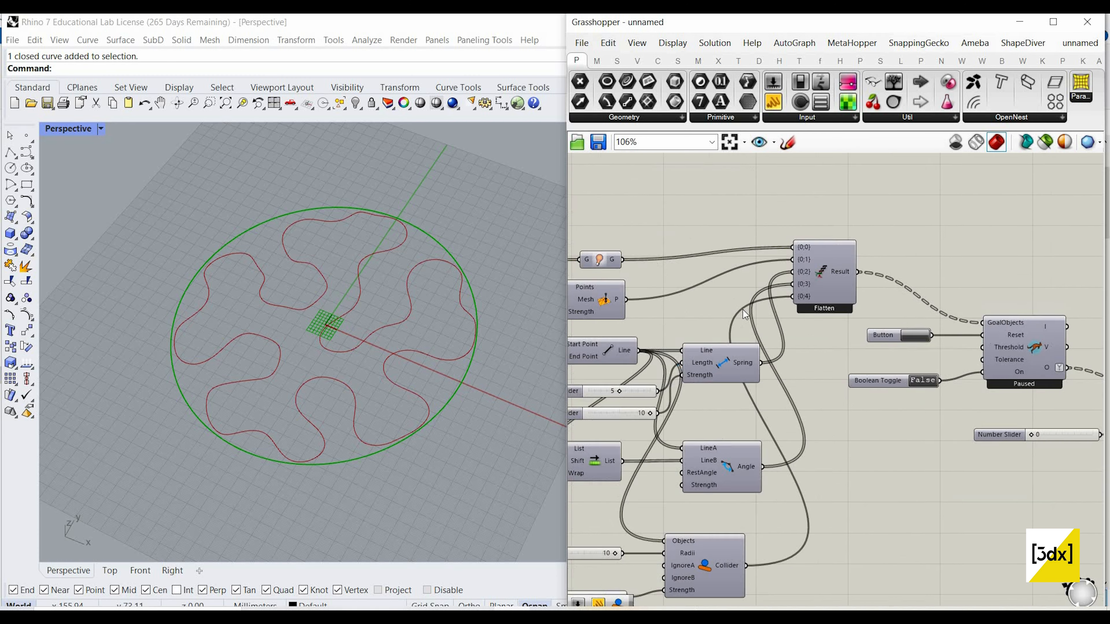
right_drag(599, 256, 757, 312)
scroll(760, 315, up, 5)
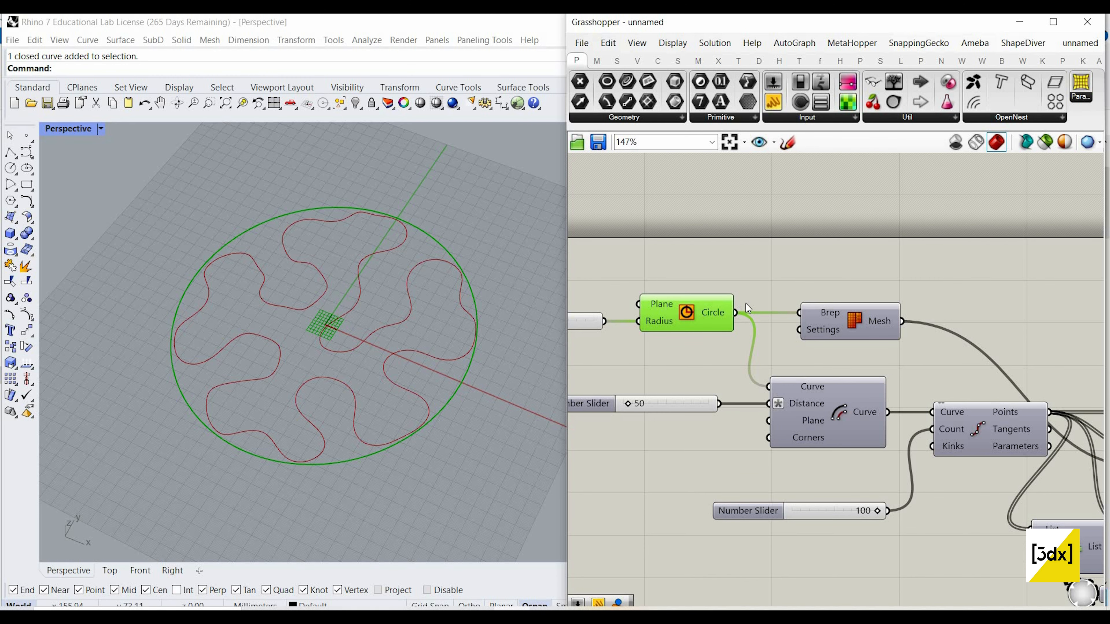
scroll(1024, 387, down, 5)
right_drag(1077, 419, 577, 339)
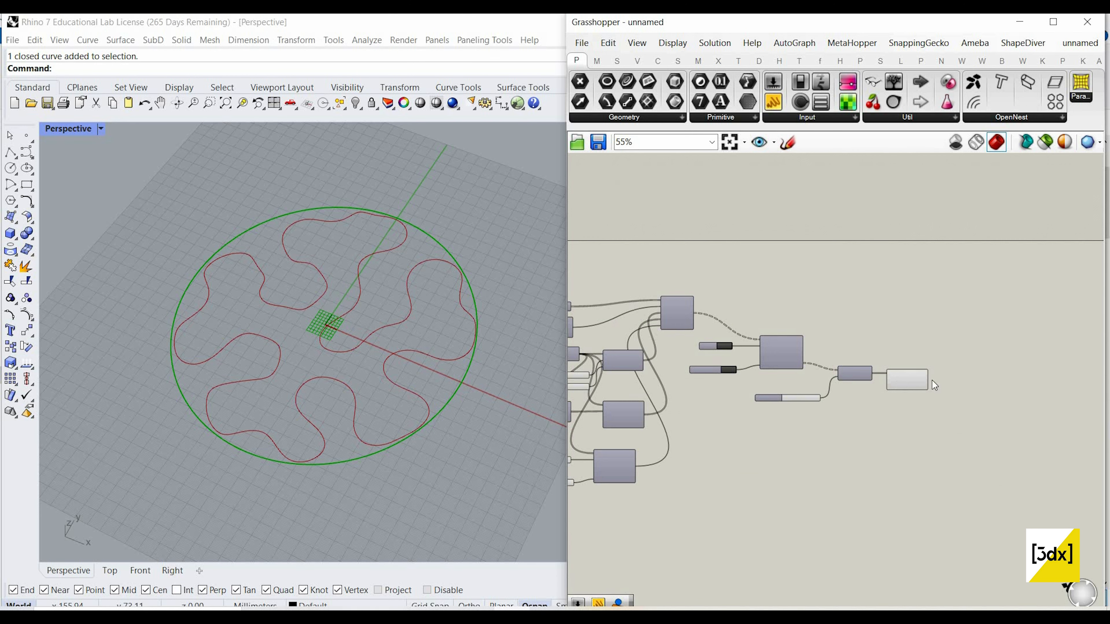
scroll(912, 380, up, 4)
click(915, 380)
scroll(948, 389, down, 4)
scroll(984, 394, up, 4)
click(434, 422)
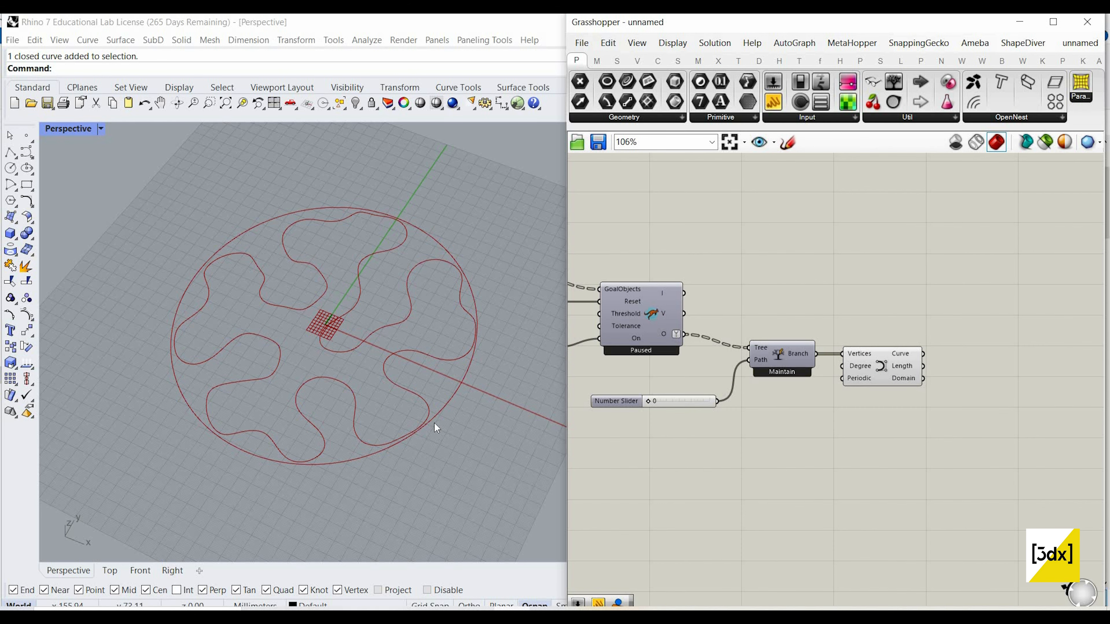
scroll(422, 362, down, 6)
right_drag(416, 341, 409, 291)
scroll(409, 291, up, 4)
scroll(965, 410, down, 6)
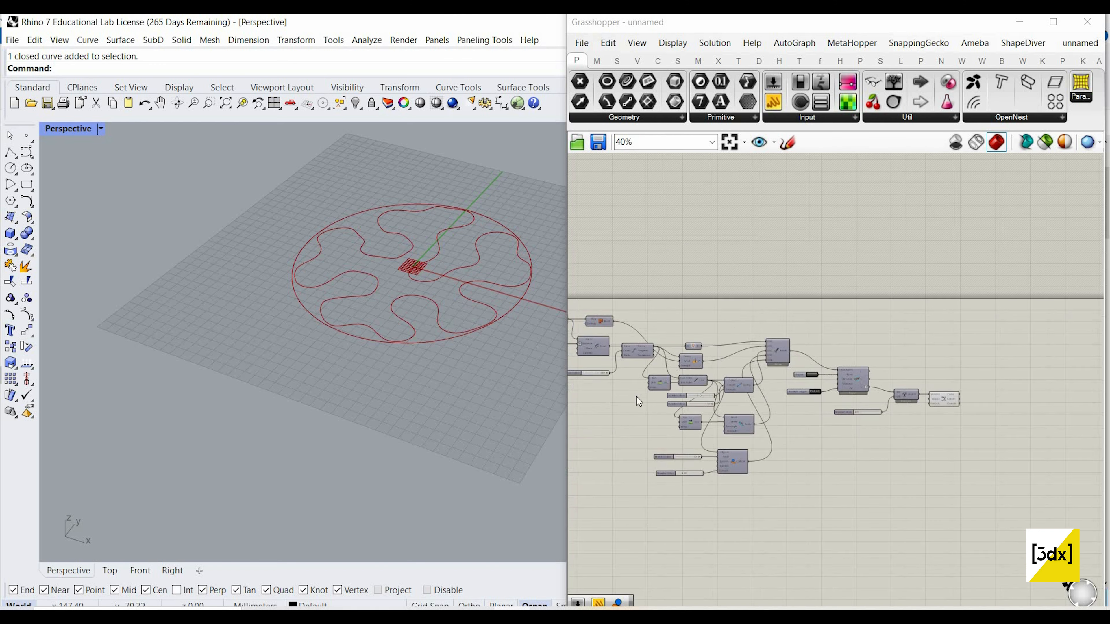
Step: Raise the maximum of the number slider feeding the Divide Curve Count input to 300
right_drag(673, 353, 780, 396)
scroll(637, 396, up, 6)
scroll(682, 380, up, 4)
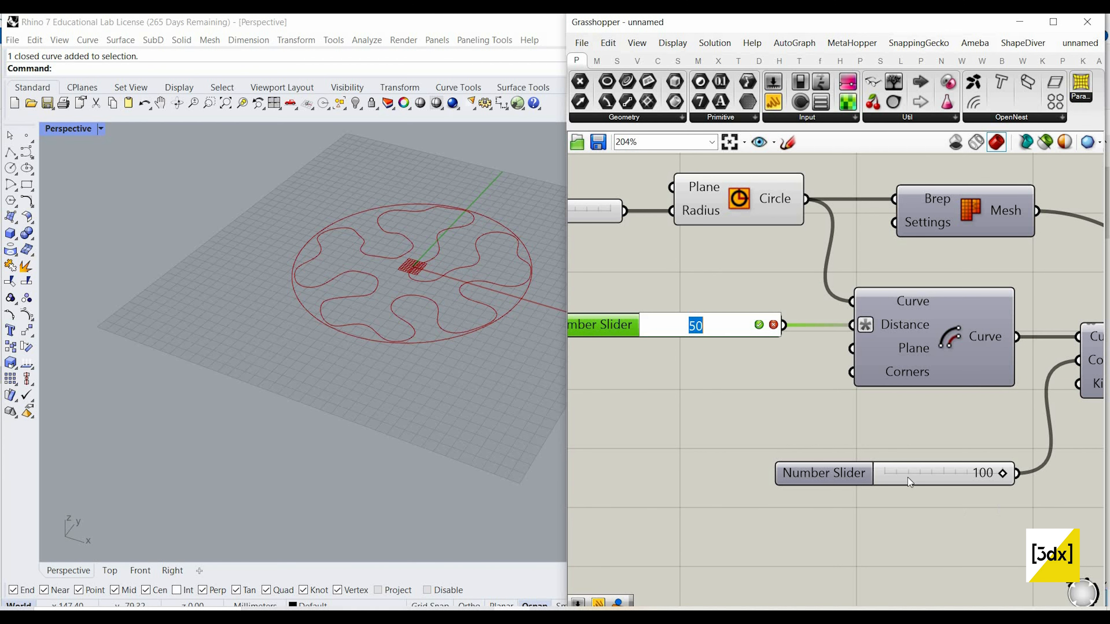
double_click(921, 476)
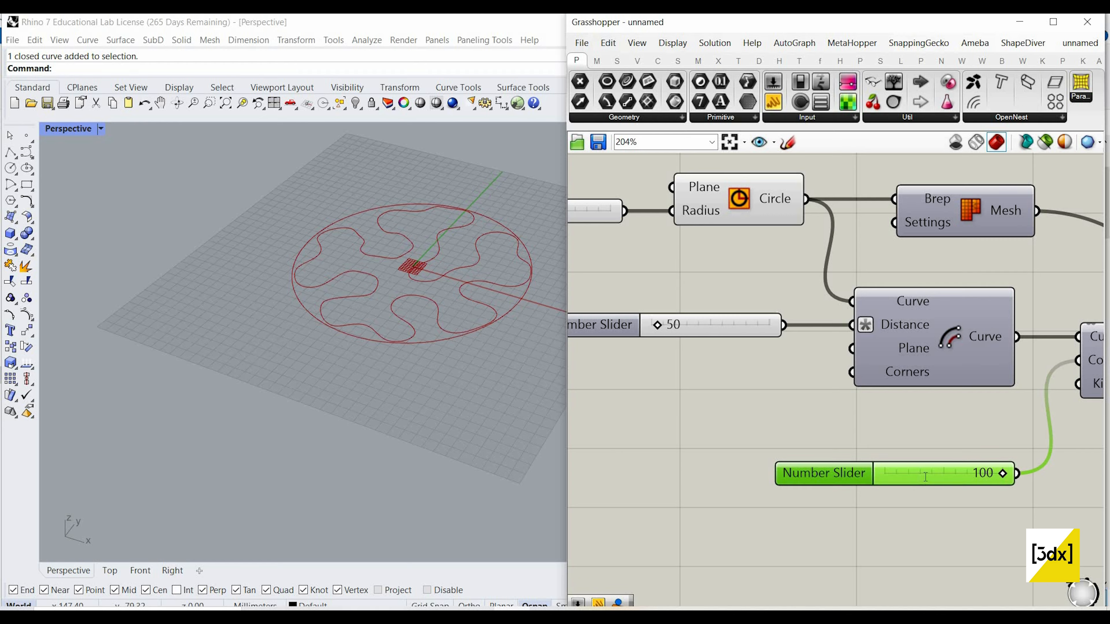
double_click(837, 475)
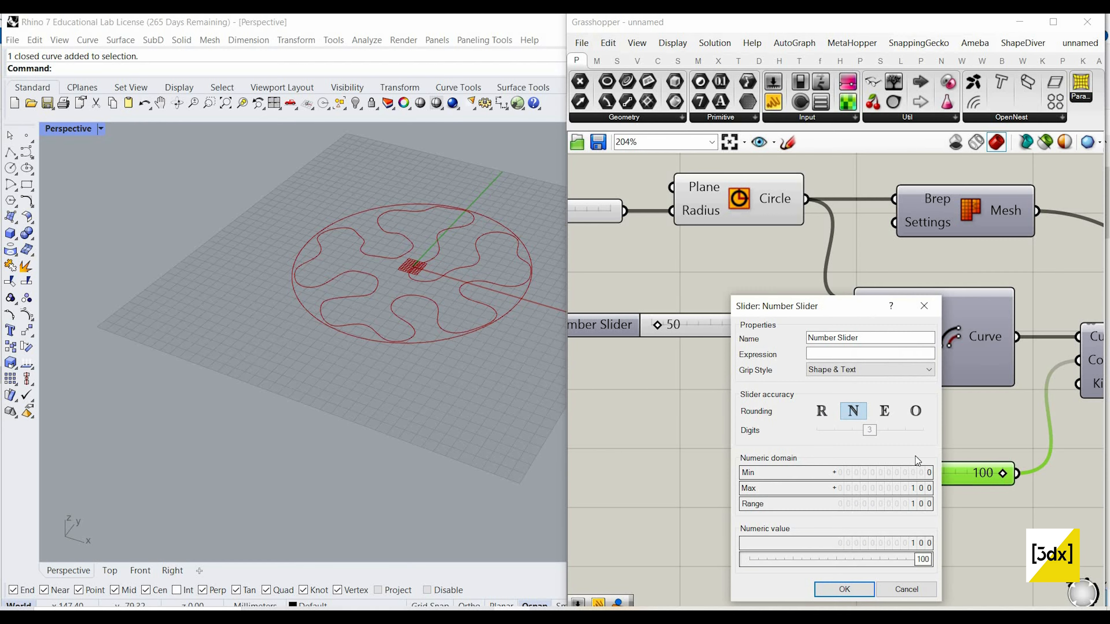
scroll(758, 432, down, 3)
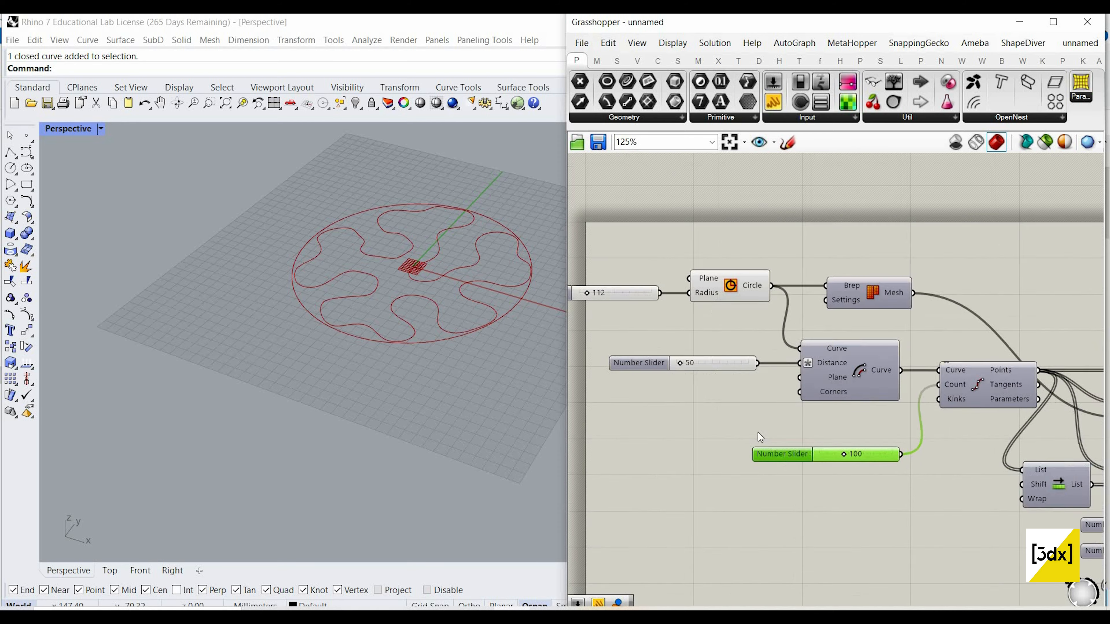
scroll(826, 453, up, 2)
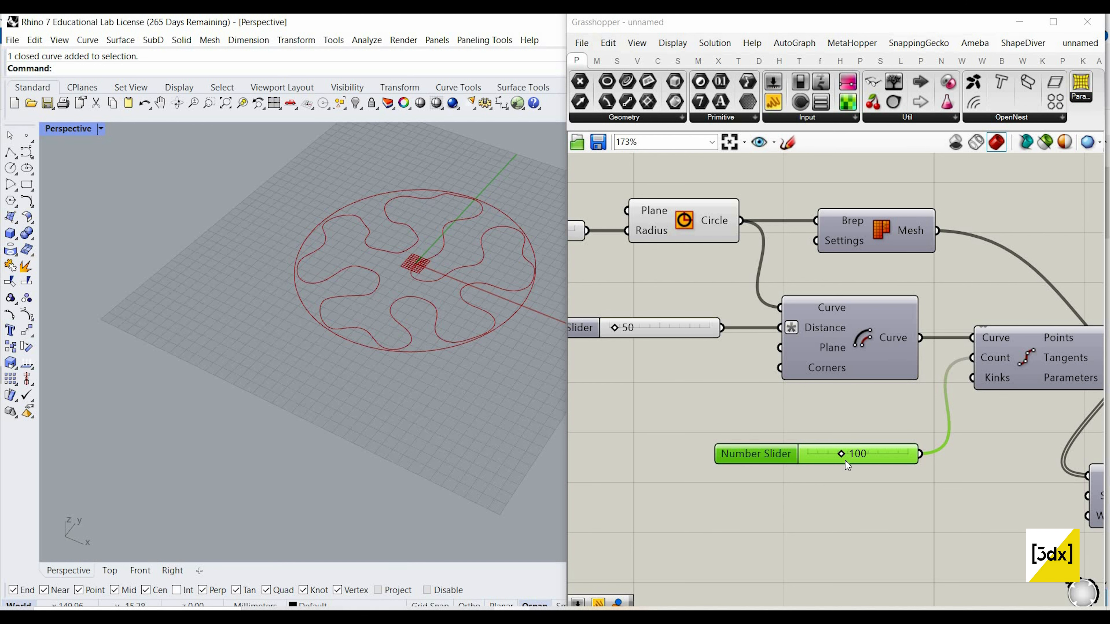
scroll(798, 453, up, 1)
double_click(748, 462)
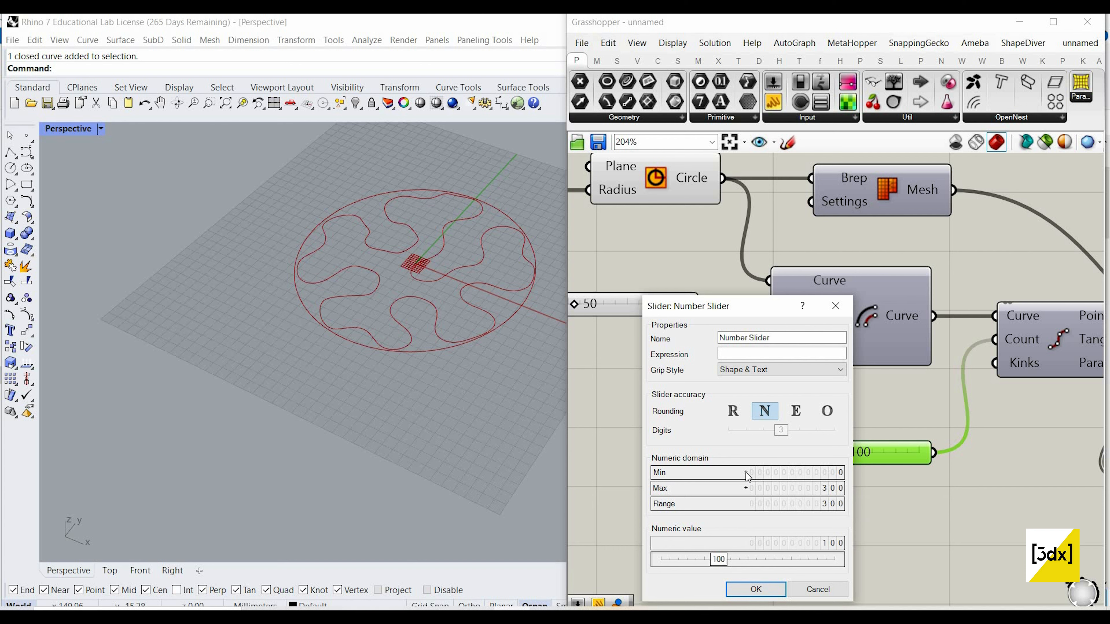
click(755, 589)
Step: Set the division count slider to 250
scroll(765, 384, down, 6)
scroll(786, 409, up, 8)
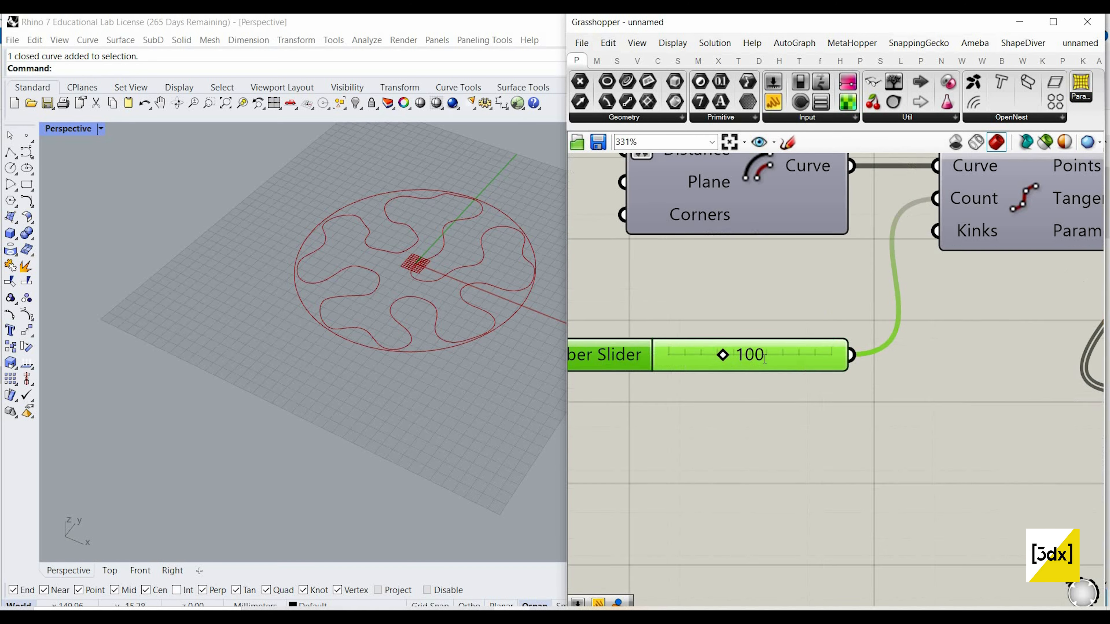
double_click(750, 353)
text(250)
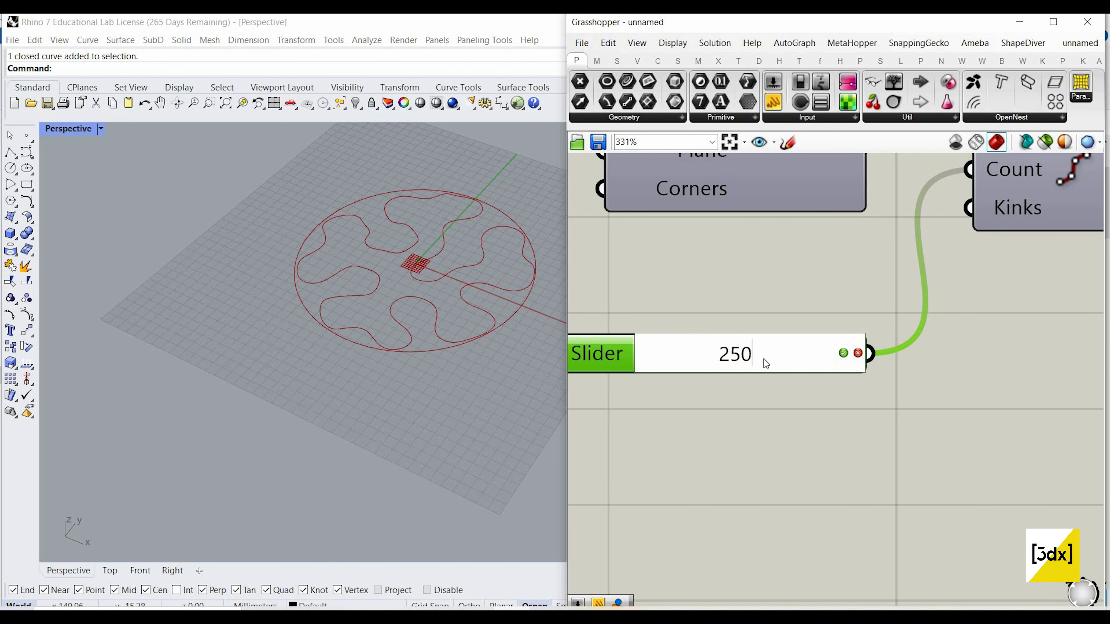
key(Return)
Step: Set the division count slider to 150
double_click(749, 353)
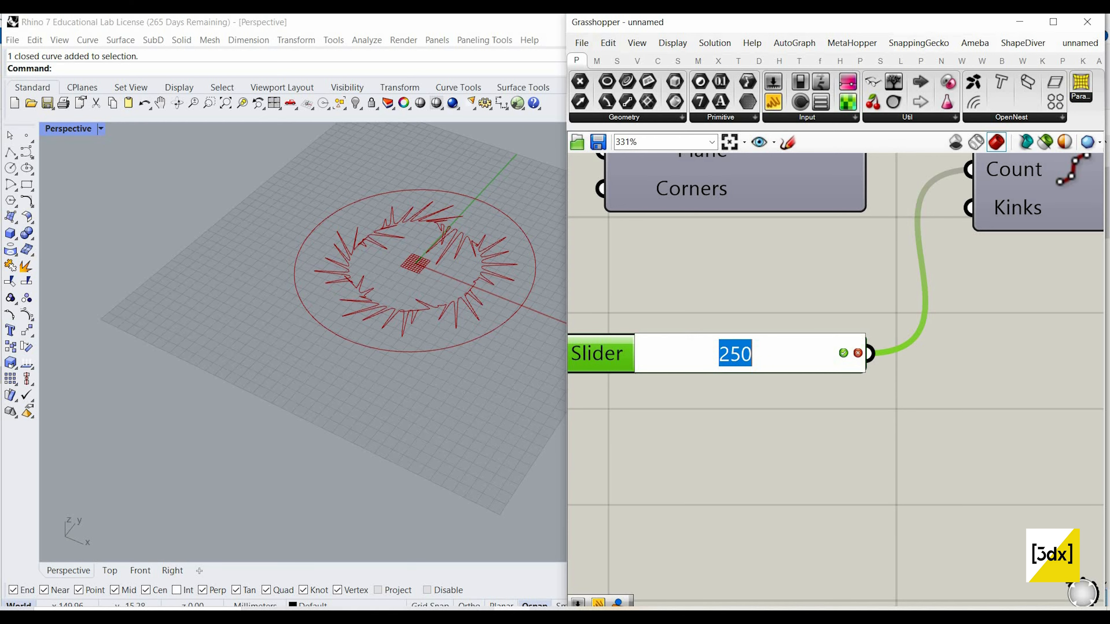
text(150)
key(Return)
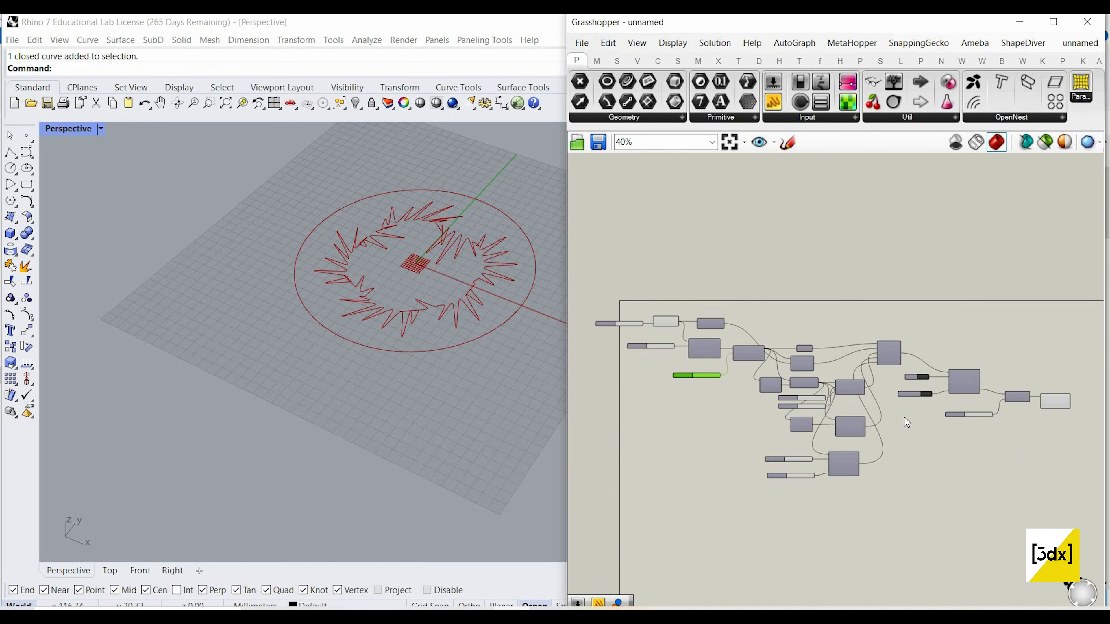
Step: Turn the Kangaroo solver on by setting its Boolean Toggle to True, and reset the simulation
scroll(904, 417, up, 6)
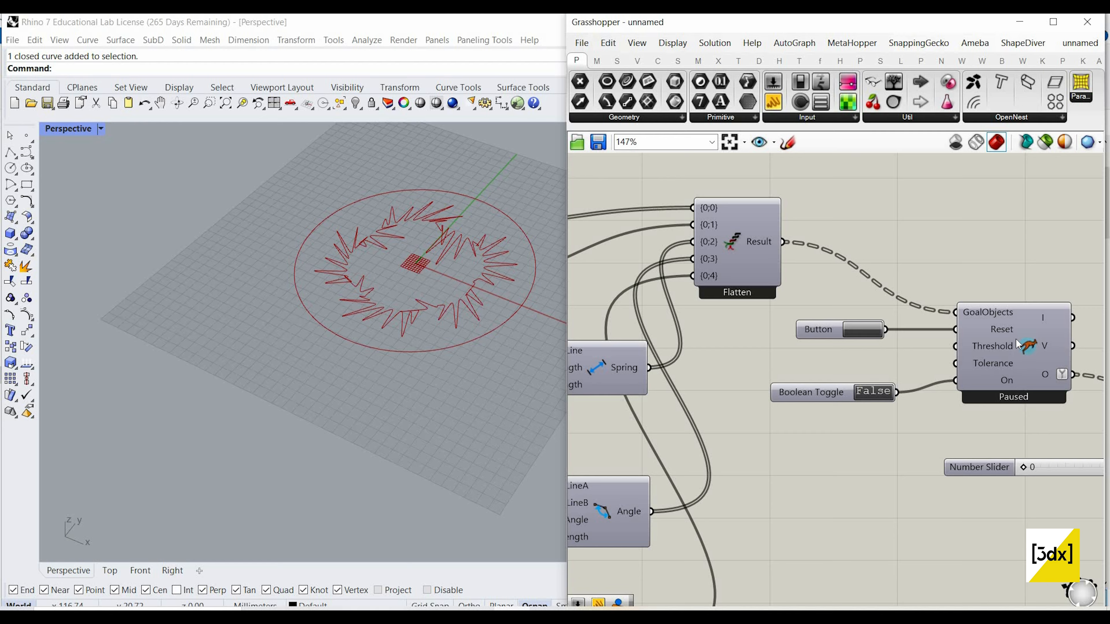
click(891, 392)
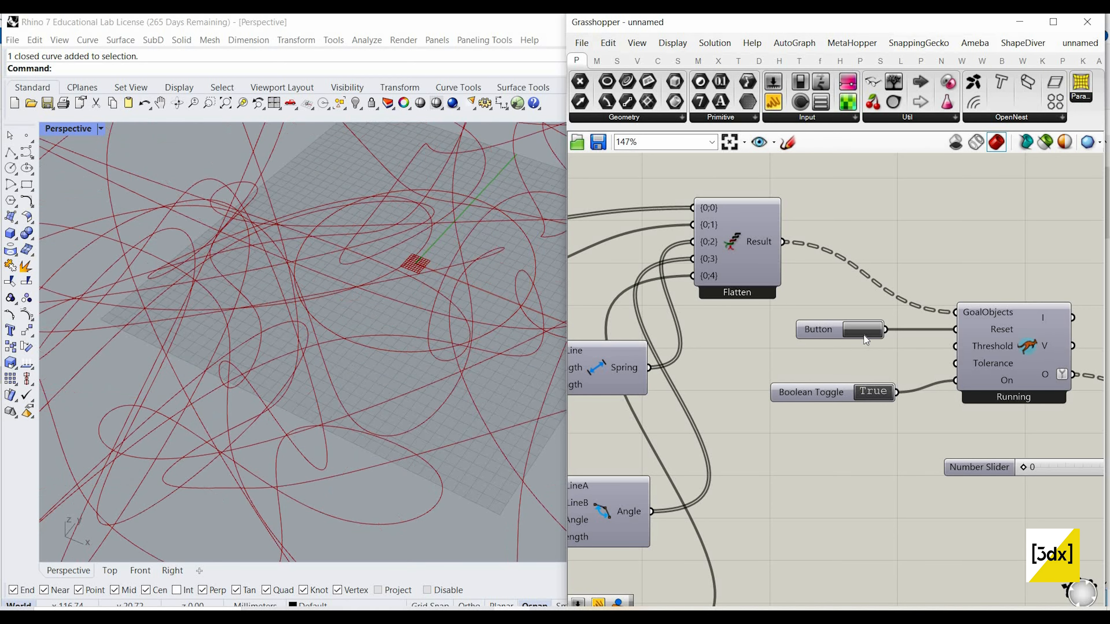
click(850, 329)
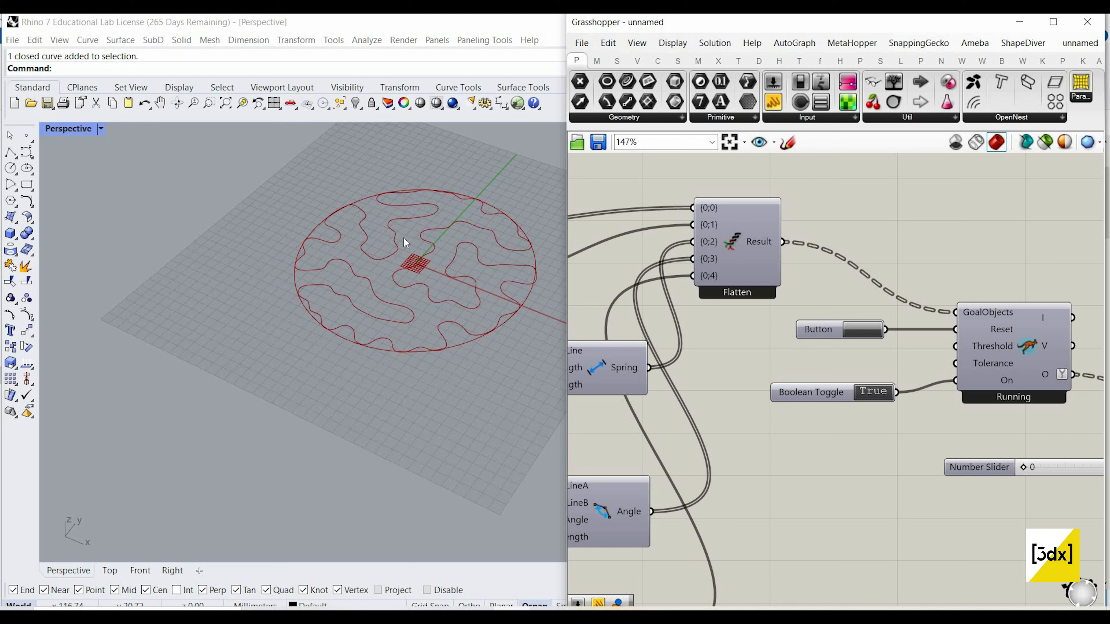
scroll(418, 248, up, 4)
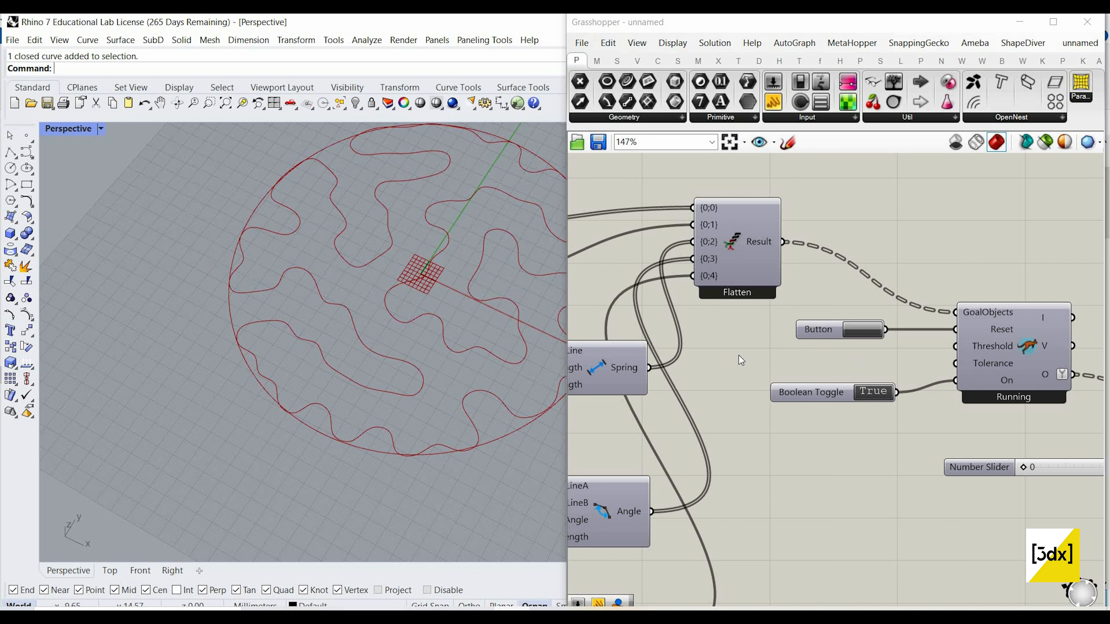
Step: Lower the number slider feeding the Spring component's Length input to 2
scroll(909, 384, down, 5)
scroll(895, 379, up, 7)
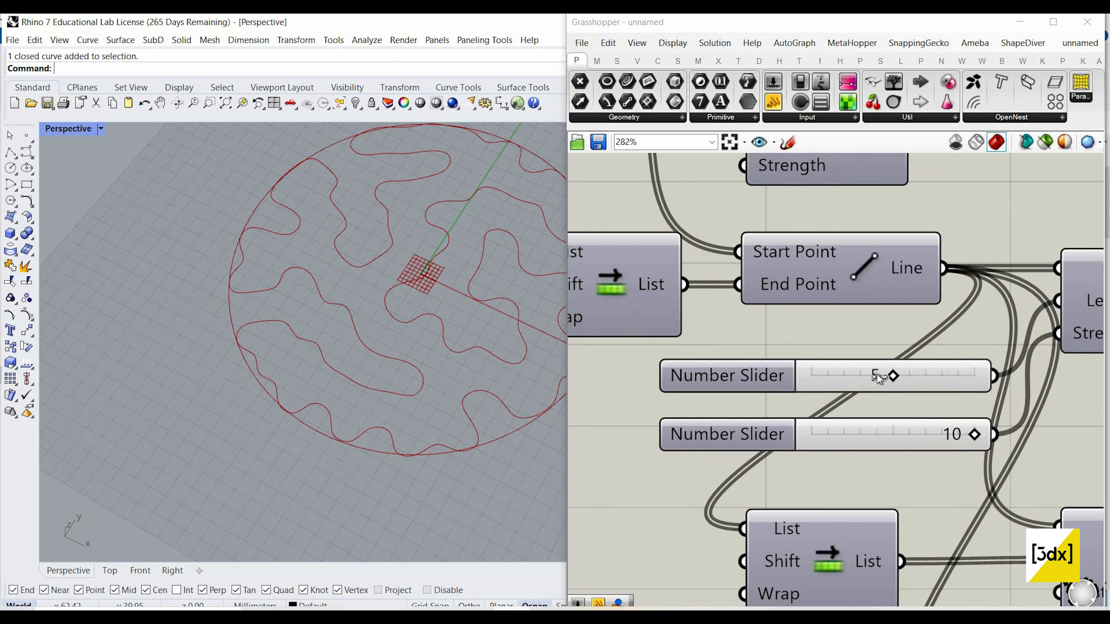
drag(850, 376, 831, 376)
scroll(766, 523, down, 7)
scroll(766, 357, up, 3)
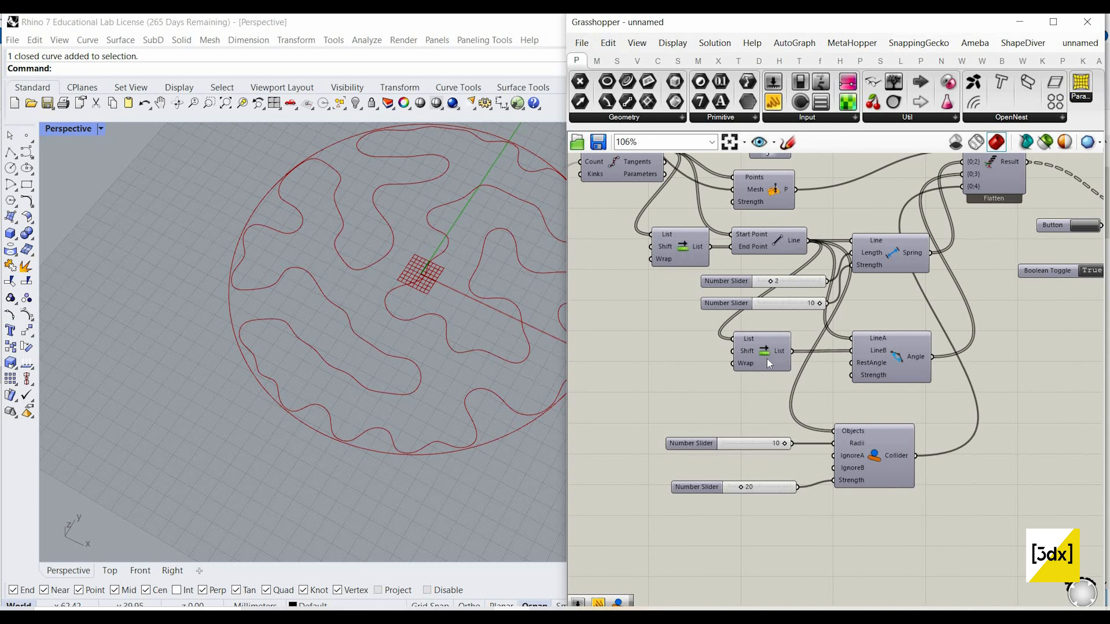
Step: Add a number slider with value 0 and connect it to the RestAngle input of the Angle component
scroll(745, 405, up, 2)
double_click(745, 404)
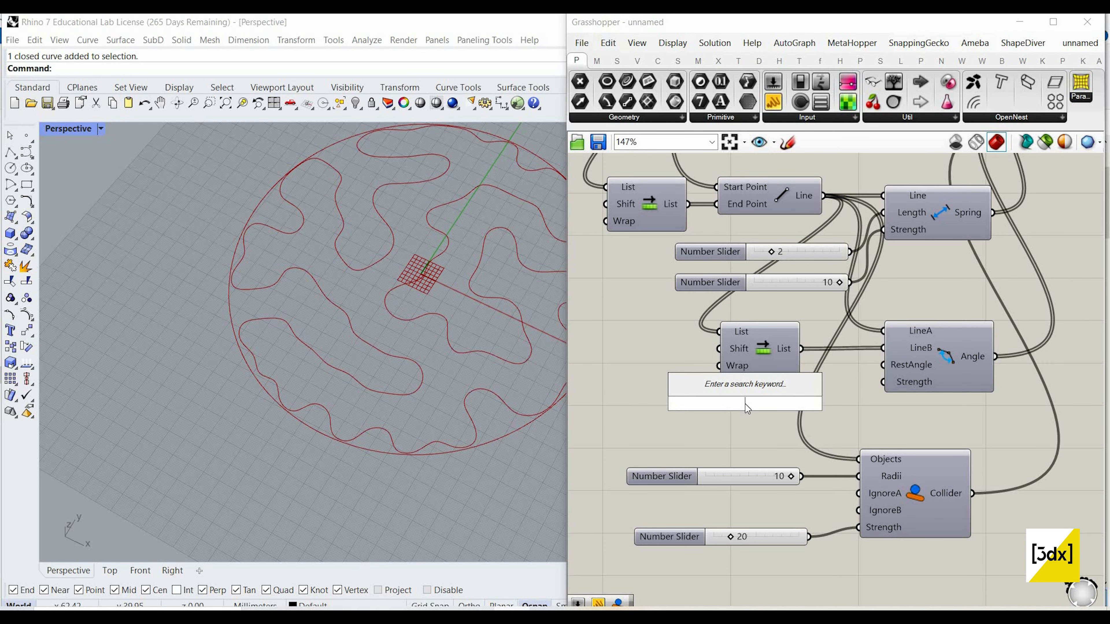
text(0)
key(Return)
drag(833, 403, 882, 366)
scroll(603, 363, down, 5)
scroll(838, 271, up, 3)
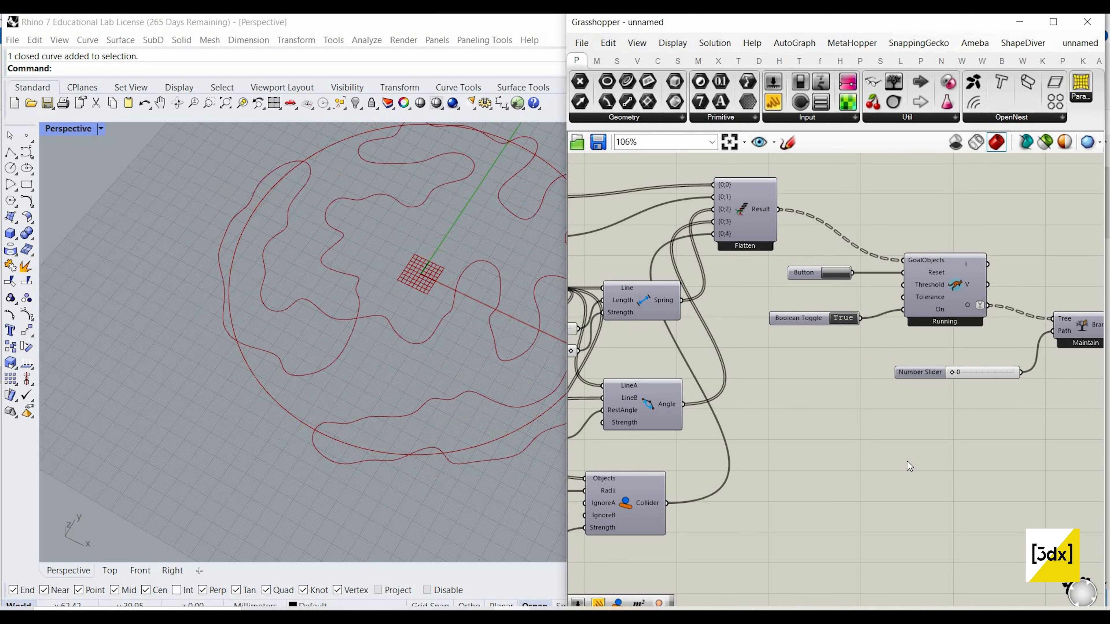
Step: Set the Spring Length slider back to 5 and reset the Kangaroo solver
scroll(724, 447, down, 3)
scroll(713, 314, up, 4)
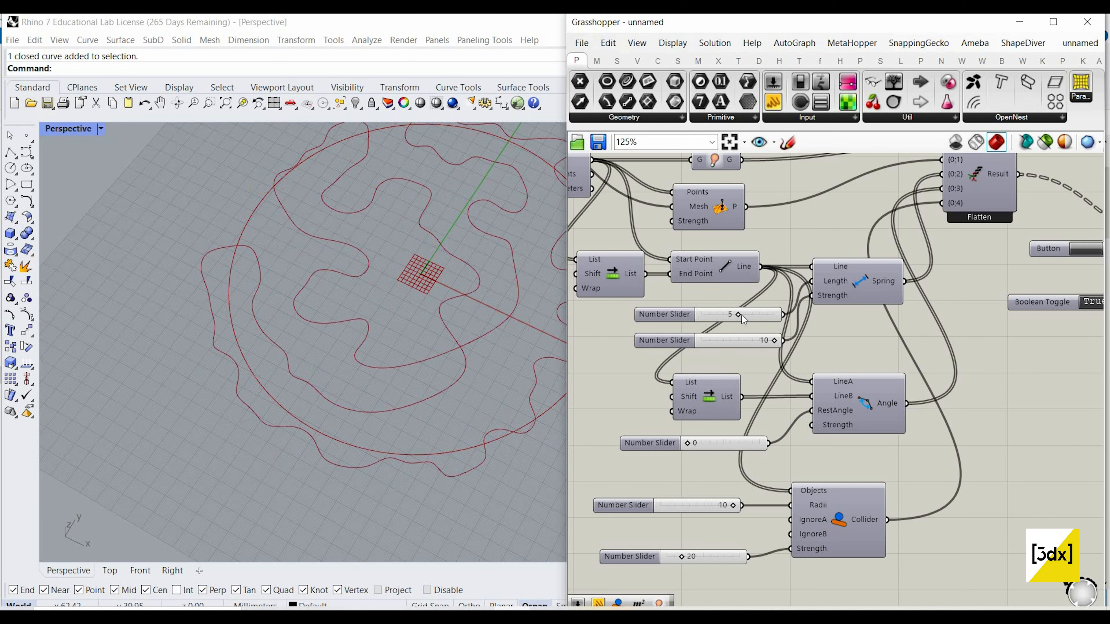
scroll(788, 285, down, 4)
scroll(784, 284, up, 3)
click(785, 284)
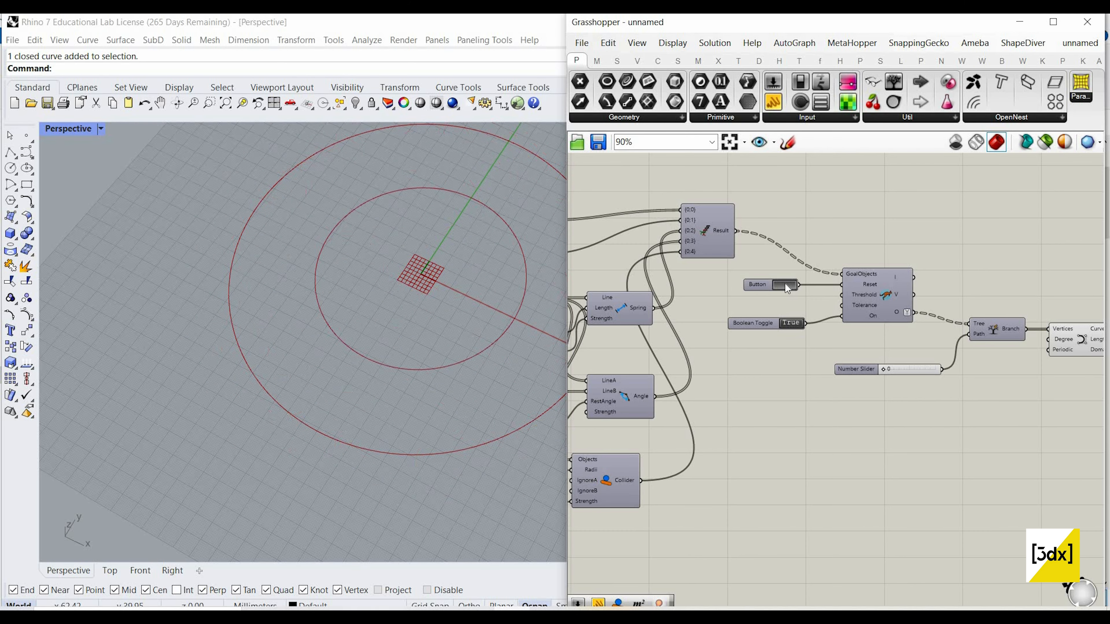
Step: Raise the Spring Length slider to 10 and rerun the simulation from its initial state
scroll(811, 361, down, 3)
scroll(671, 251, up, 4)
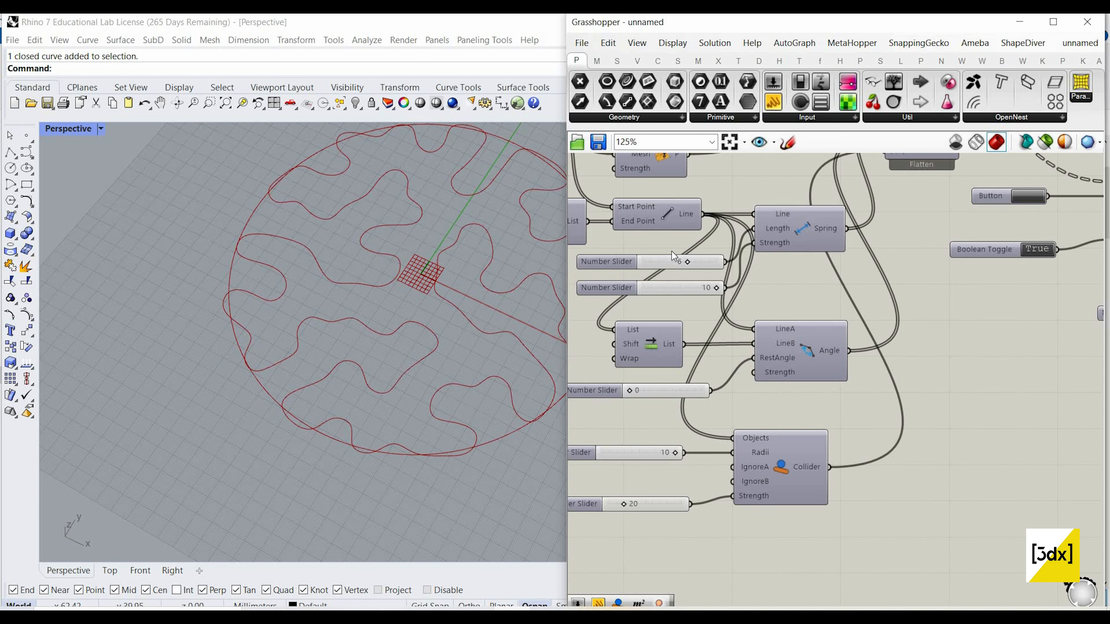
scroll(736, 268, up, 3)
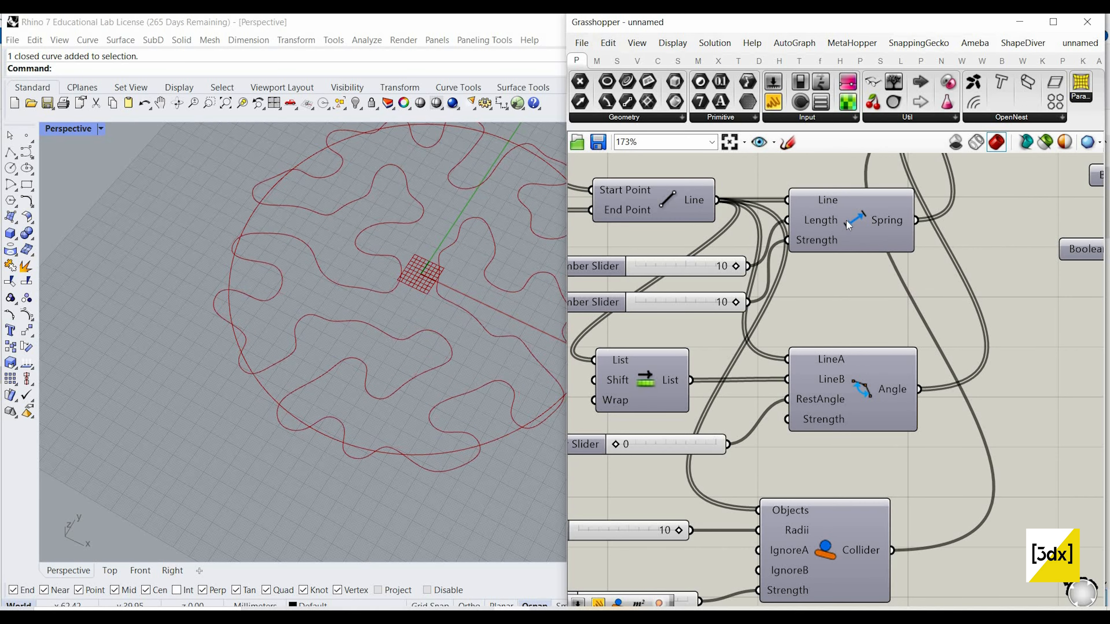
scroll(821, 193, down, 4)
scroll(821, 197, up, 3)
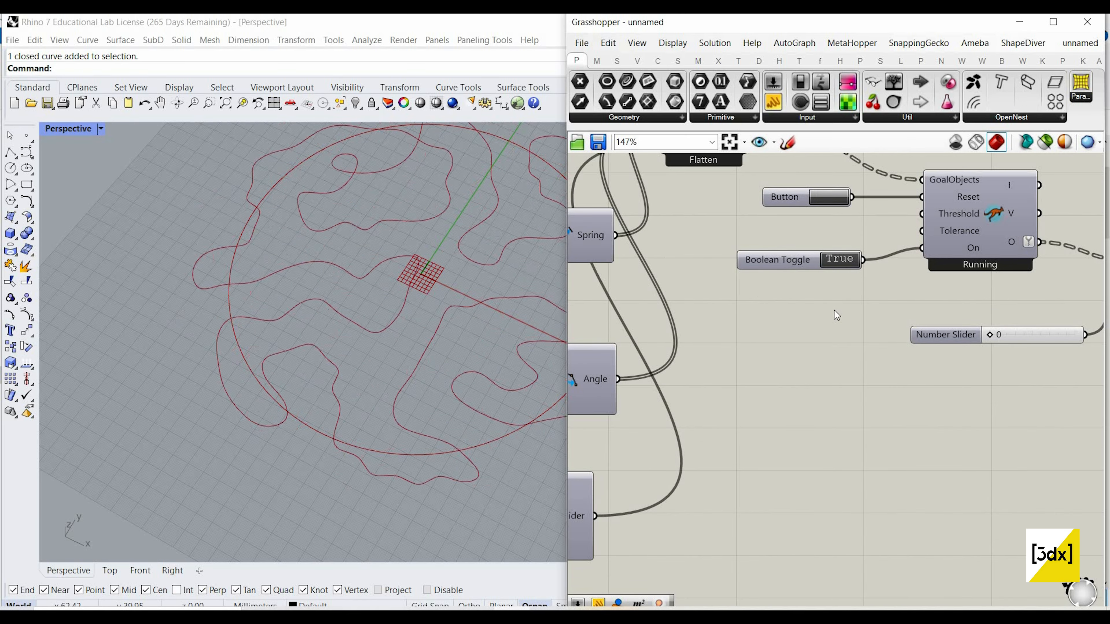
scroll(789, 312, down, 3)
Step: Return the Spring Length slider to 5 and restart the growth simulation
scroll(817, 321, up, 2)
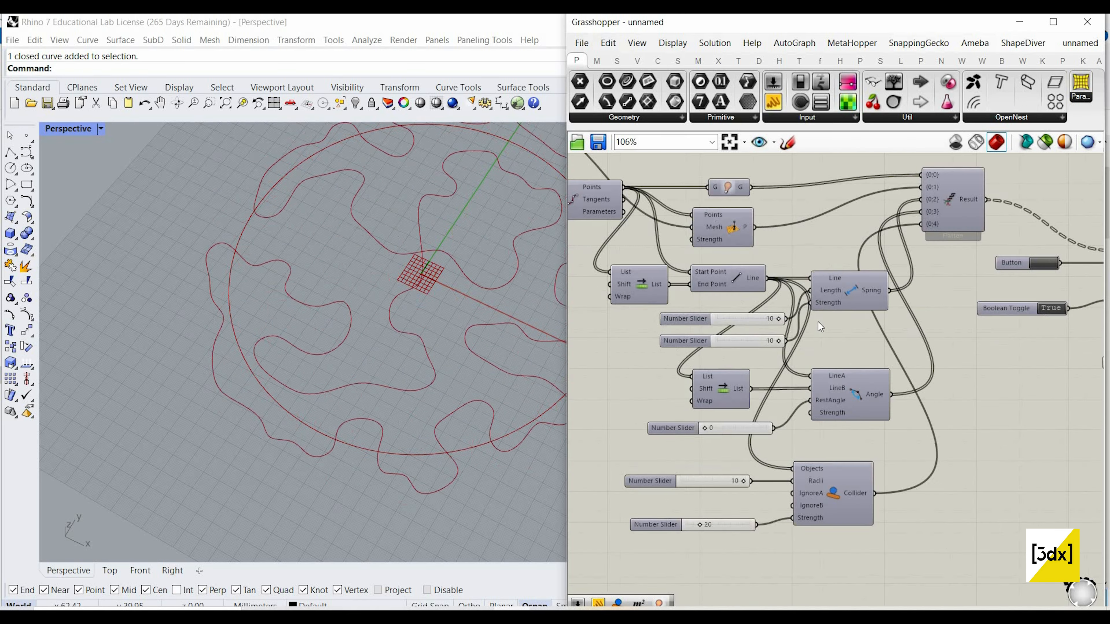
scroll(797, 328, up, 3)
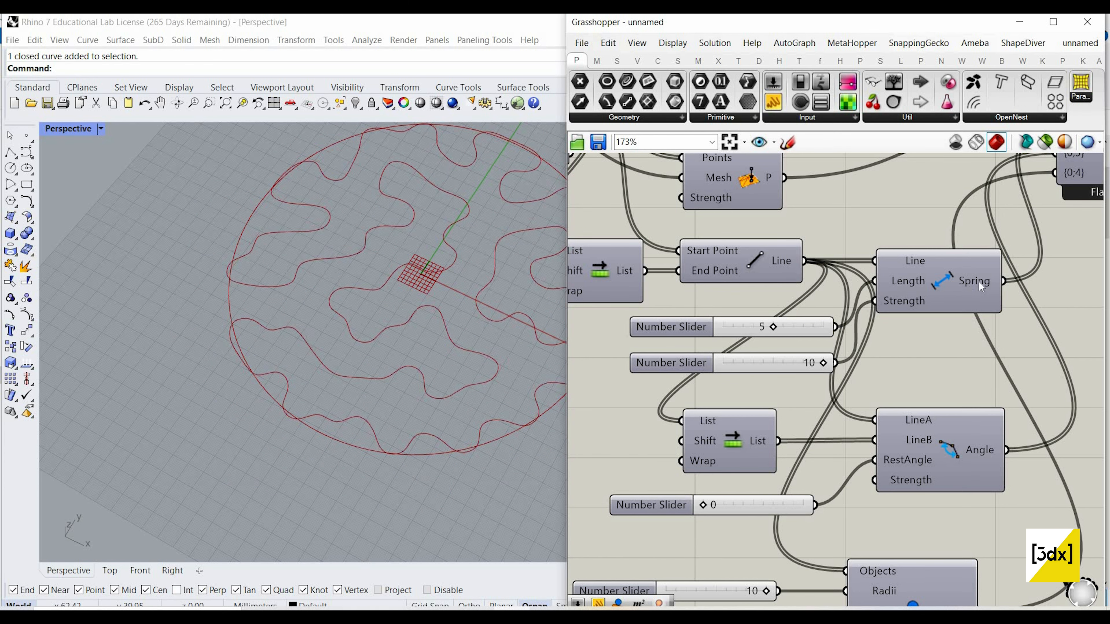
scroll(979, 280, down, 4)
scroll(1004, 269, up, 3)
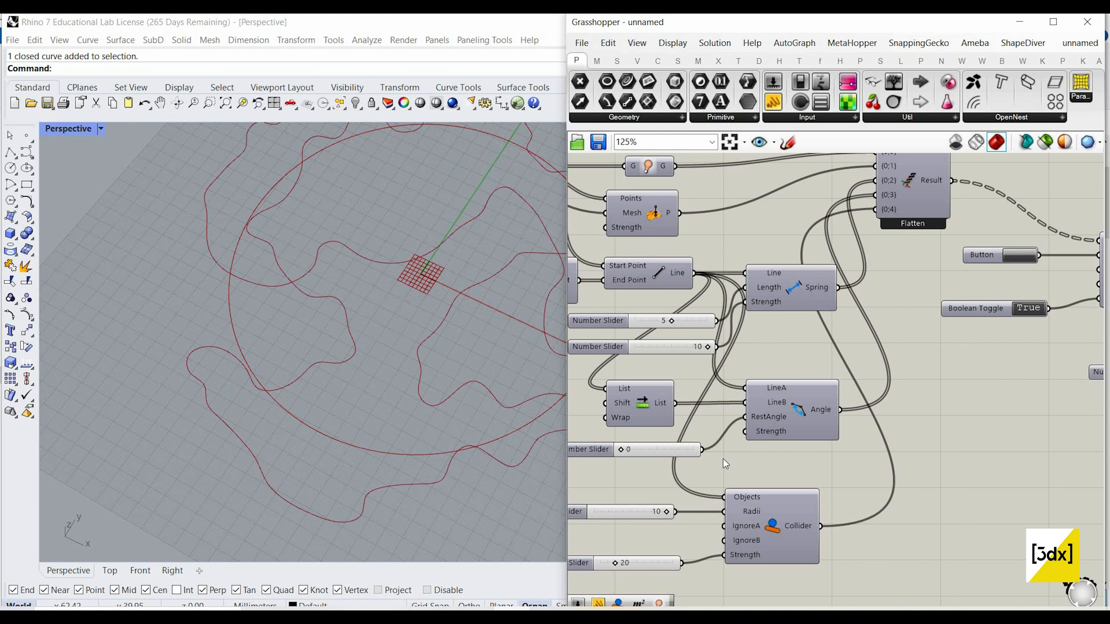
scroll(725, 464, down, 2)
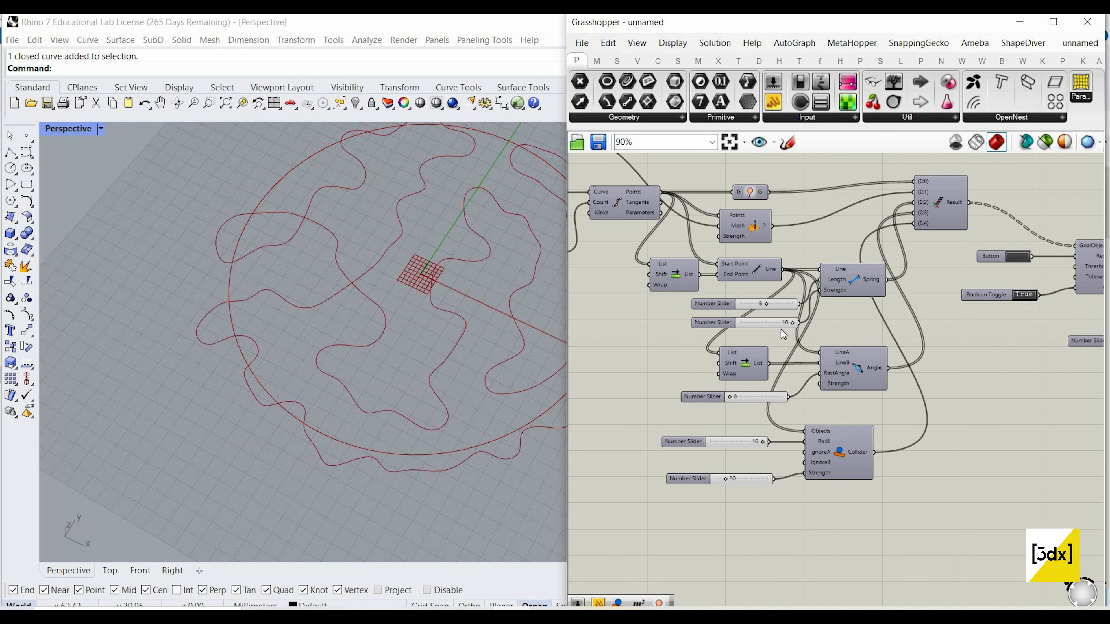
right_drag(886, 328, 799, 329)
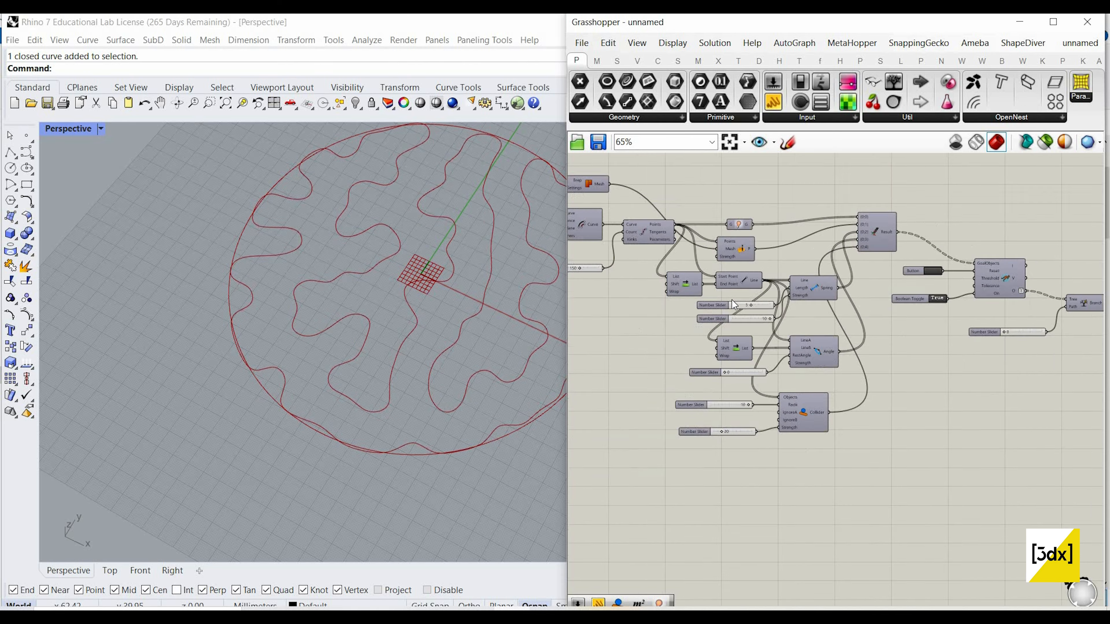
Step: Lower the Spring Strength slider to 4 and reset the Kangaroo solver
scroll(736, 315, up, 2)
click(764, 317)
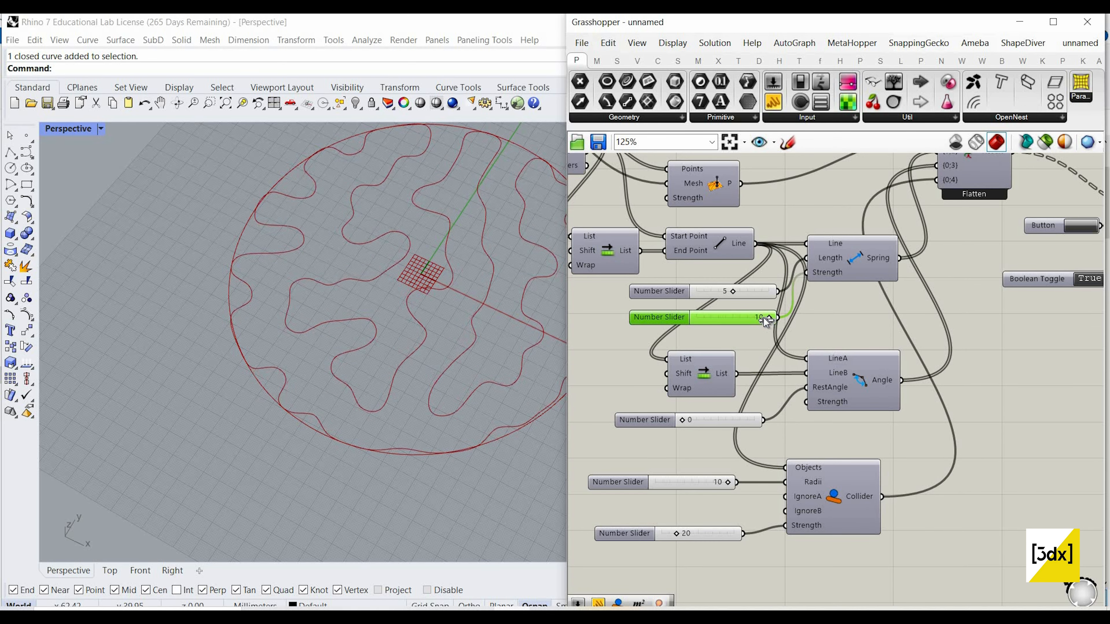
drag(769, 317, 727, 319)
scroll(727, 318, down, 4)
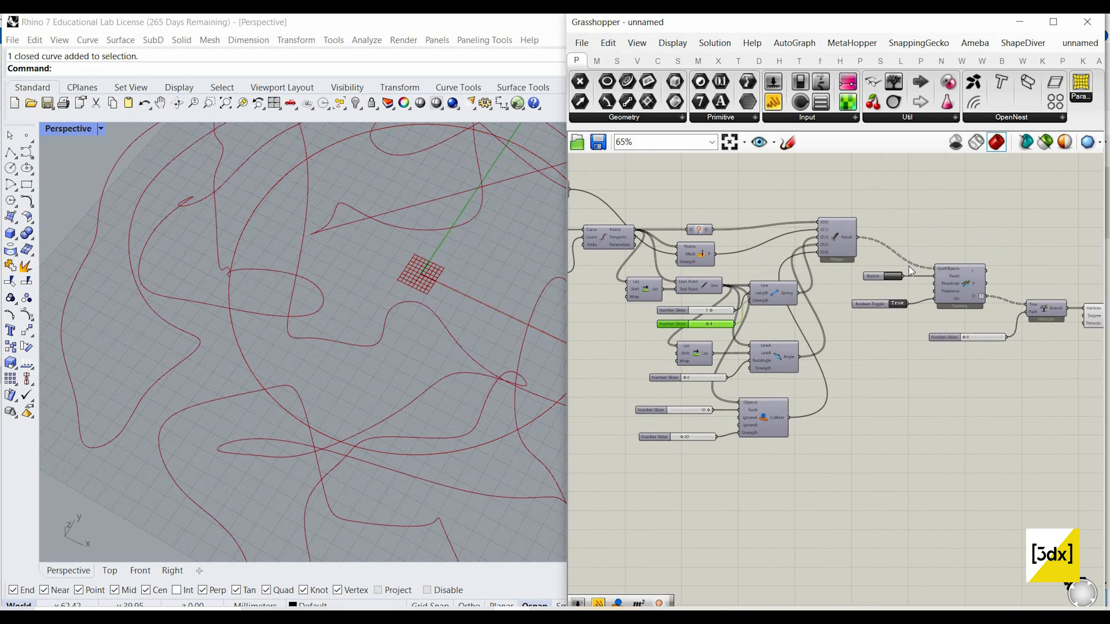
scroll(909, 266, up, 4)
click(909, 265)
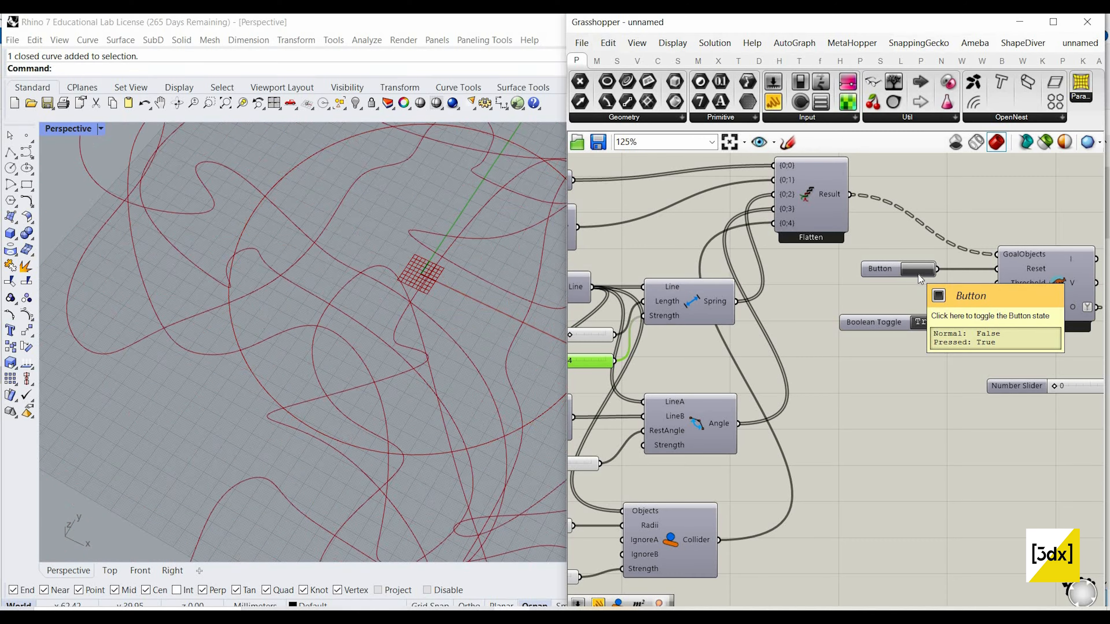
Step: Set the Spring Strength slider back to 10 and restart the simulation
scroll(727, 330, down, 3)
scroll(716, 369, up, 5)
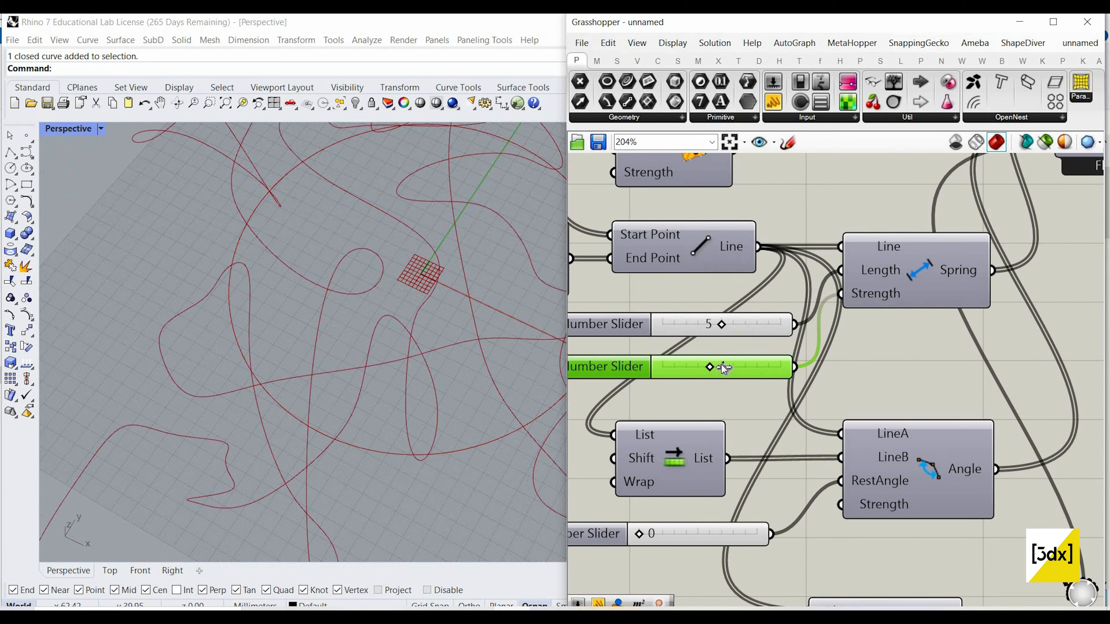
drag(761, 366, 783, 366)
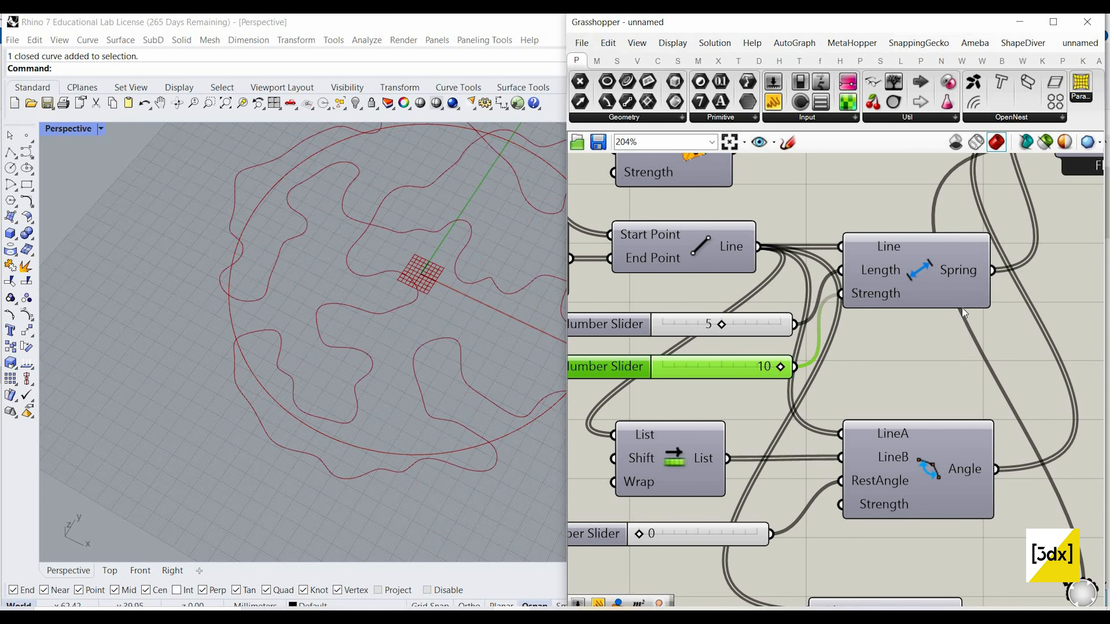
scroll(961, 307, down, 5)
scroll(941, 306, up, 3)
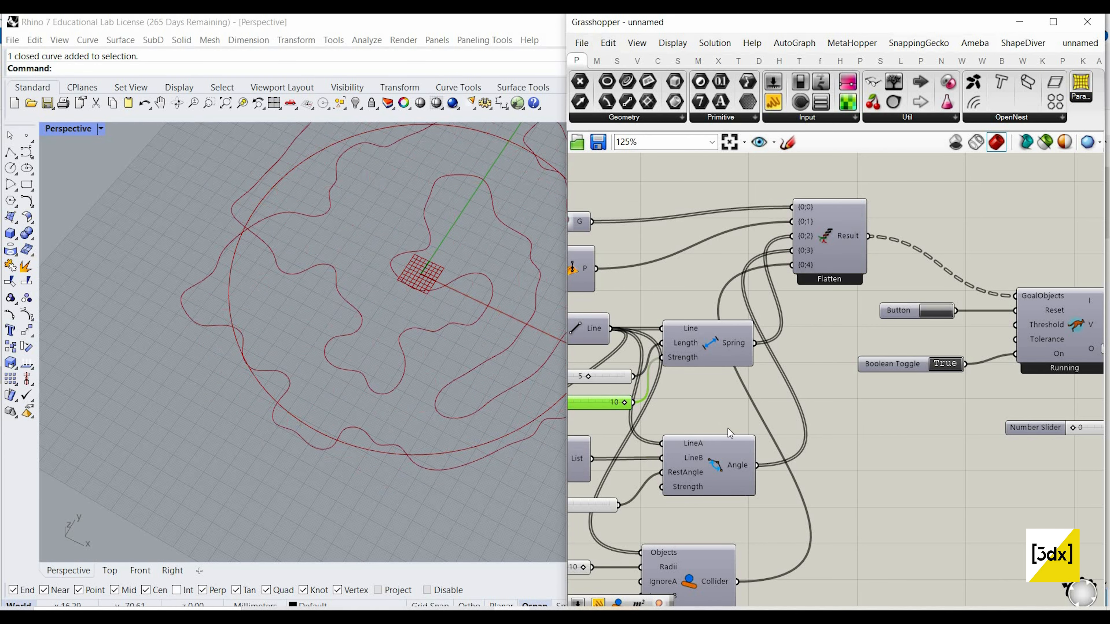
scroll(358, 395, down, 2)
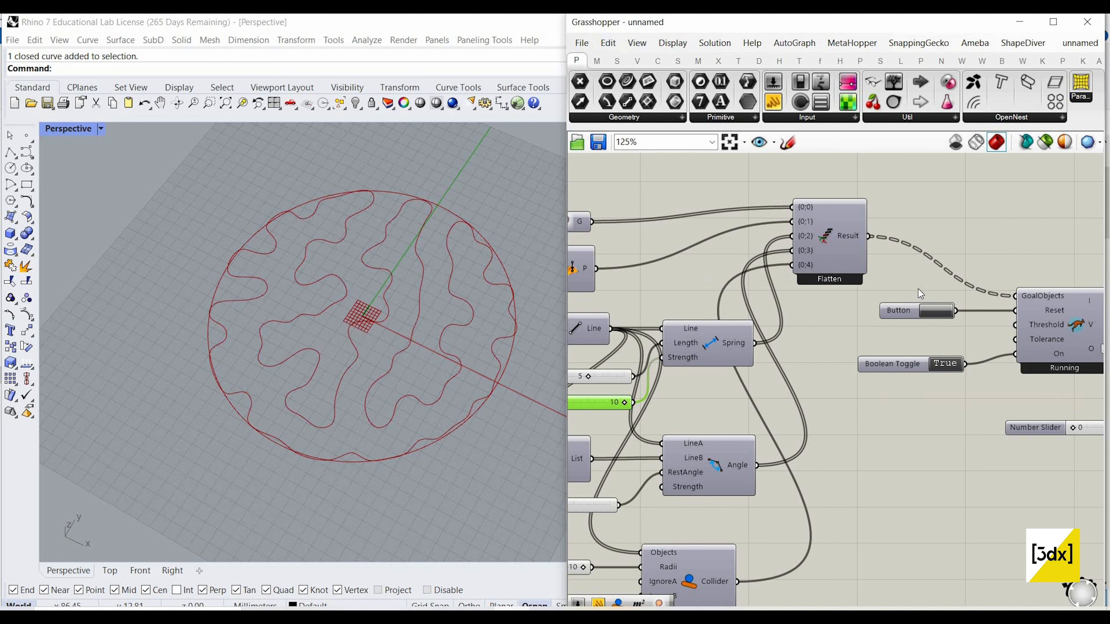
Step: Set the Number Slider feeding the curve division's Count to 50
scroll(603, 268, down, 2)
scroll(633, 271, up, 2)
right_drag(633, 271, 882, 303)
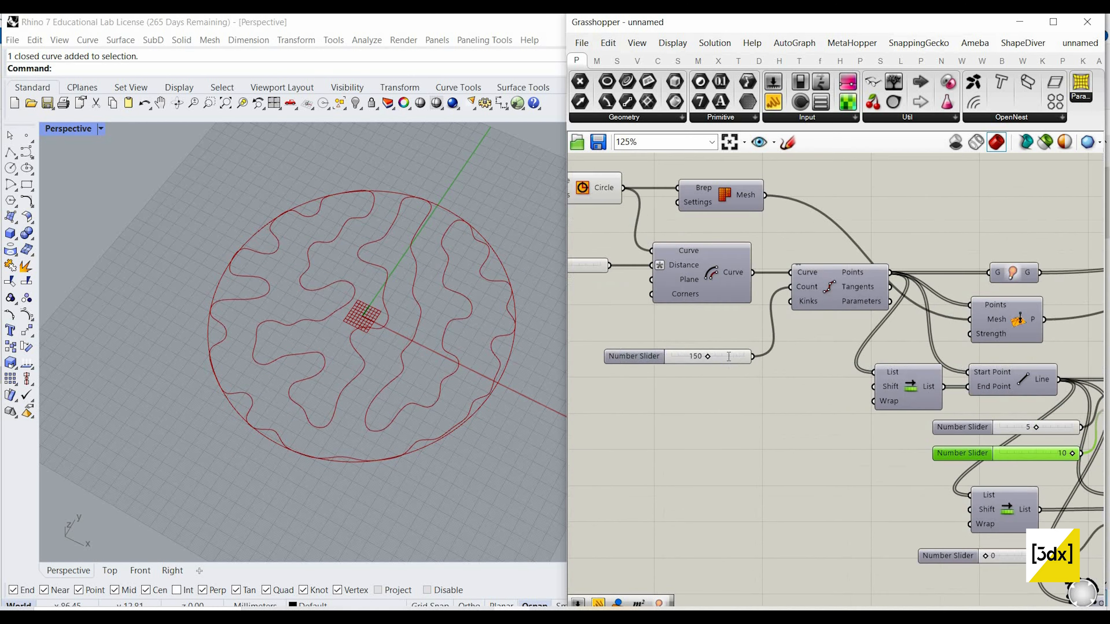
scroll(718, 362, up, 2)
click(708, 356)
double_click(729, 359)
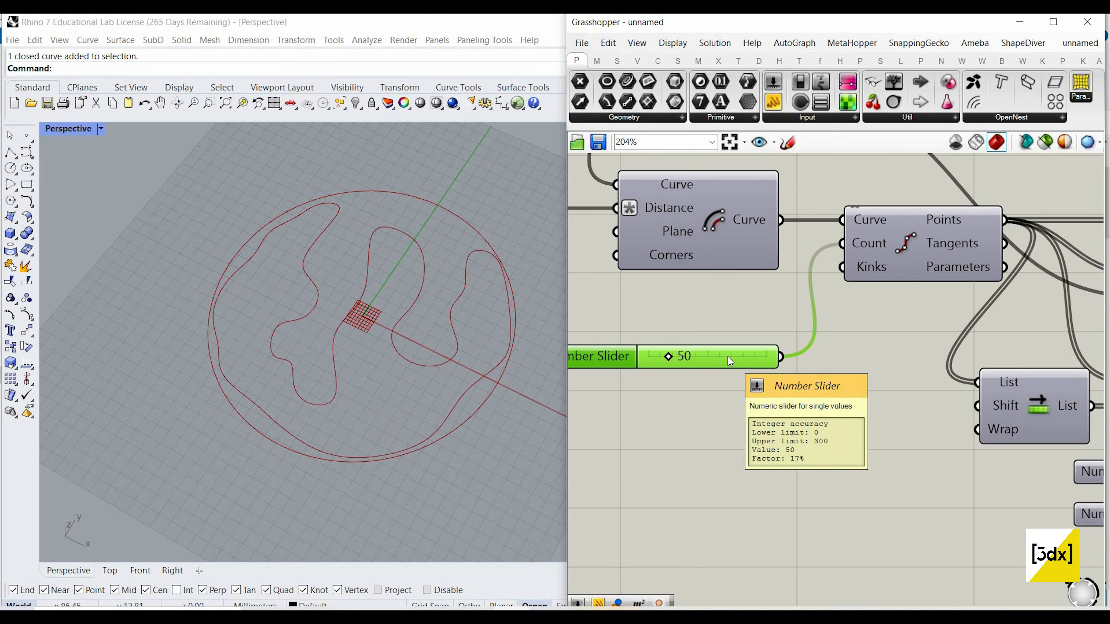
Step: Set the division Count slider to 70 and restart the Kangaroo simulation
double_click(728, 357)
text(70)
key(Return)
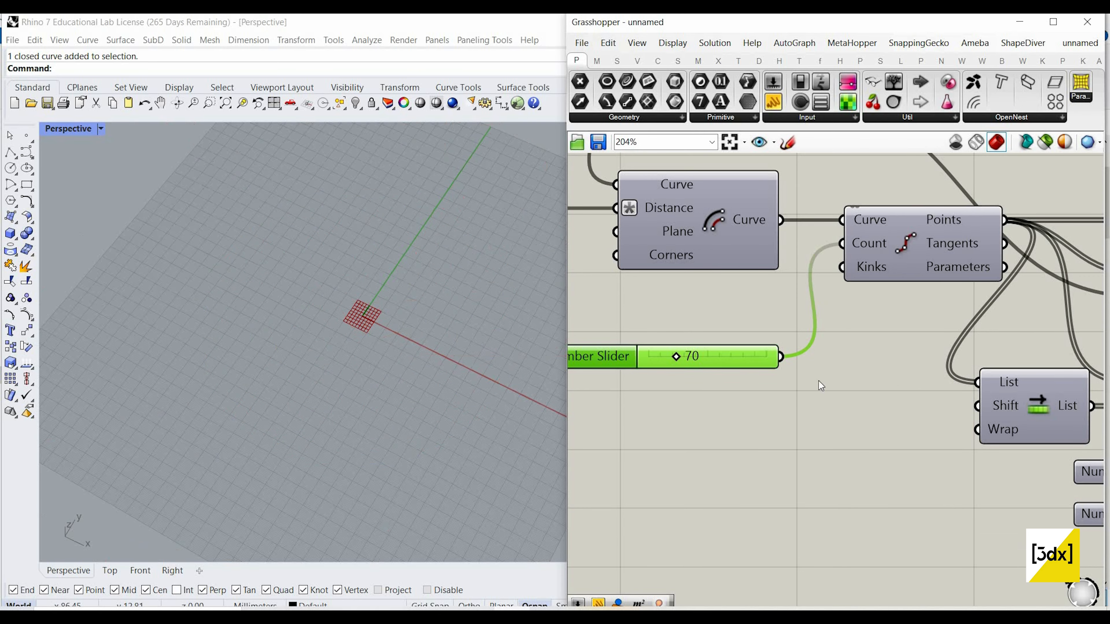
scroll(1015, 383, down, 3)
scroll(999, 395, up, 2)
scroll(999, 395, down, 1)
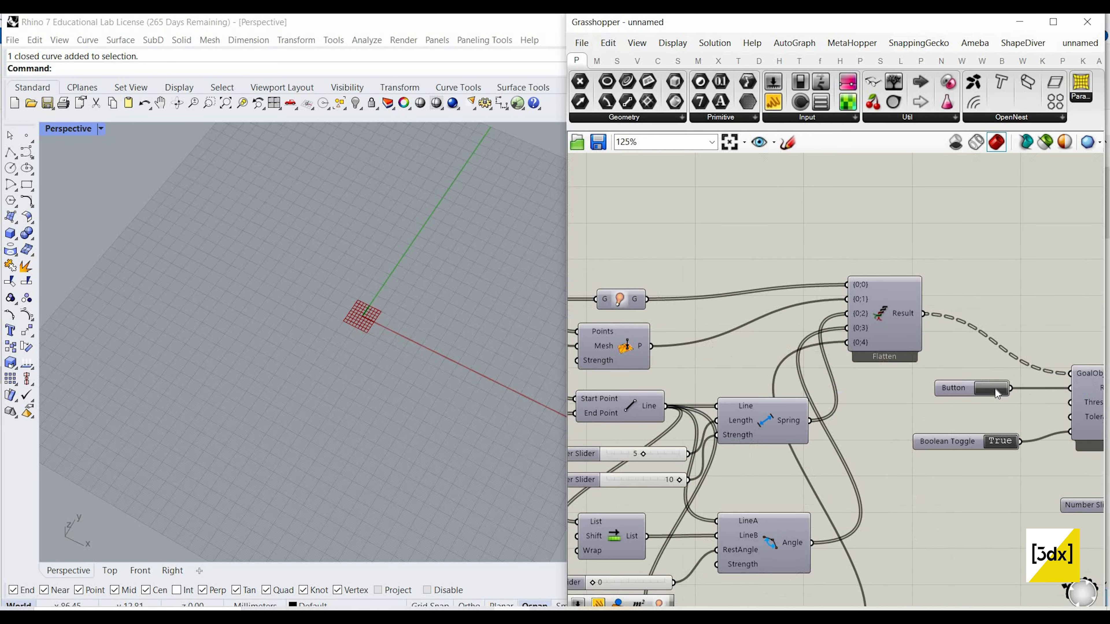
scroll(728, 373, down, 2)
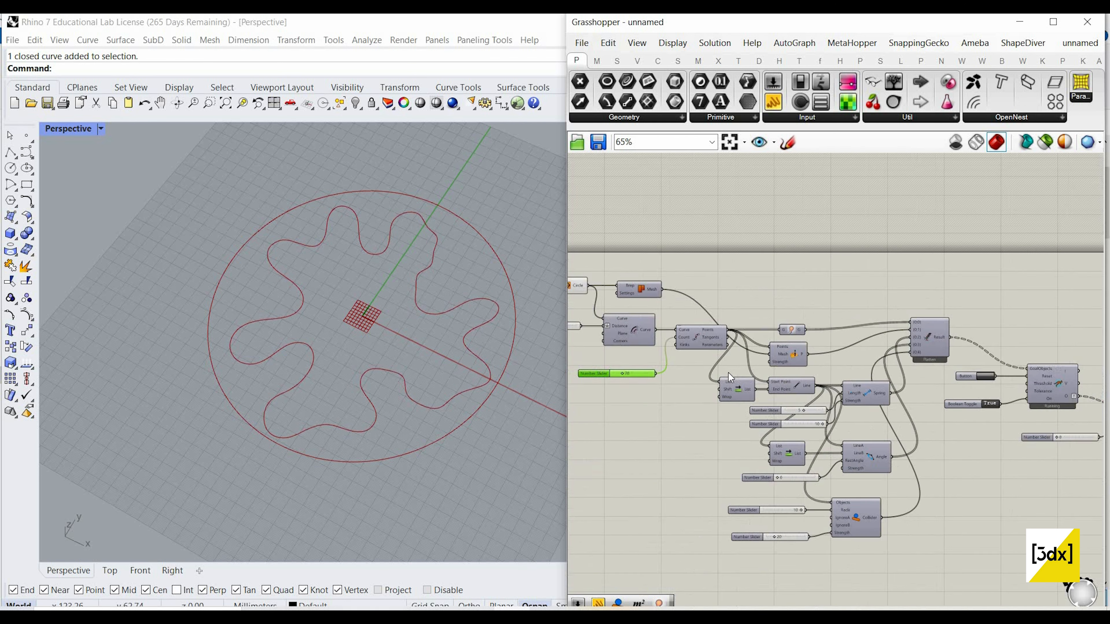
Step: Set the division Count slider to 80 and rerun the simulation from its initial state
scroll(728, 373, up, 4)
double_click(728, 372)
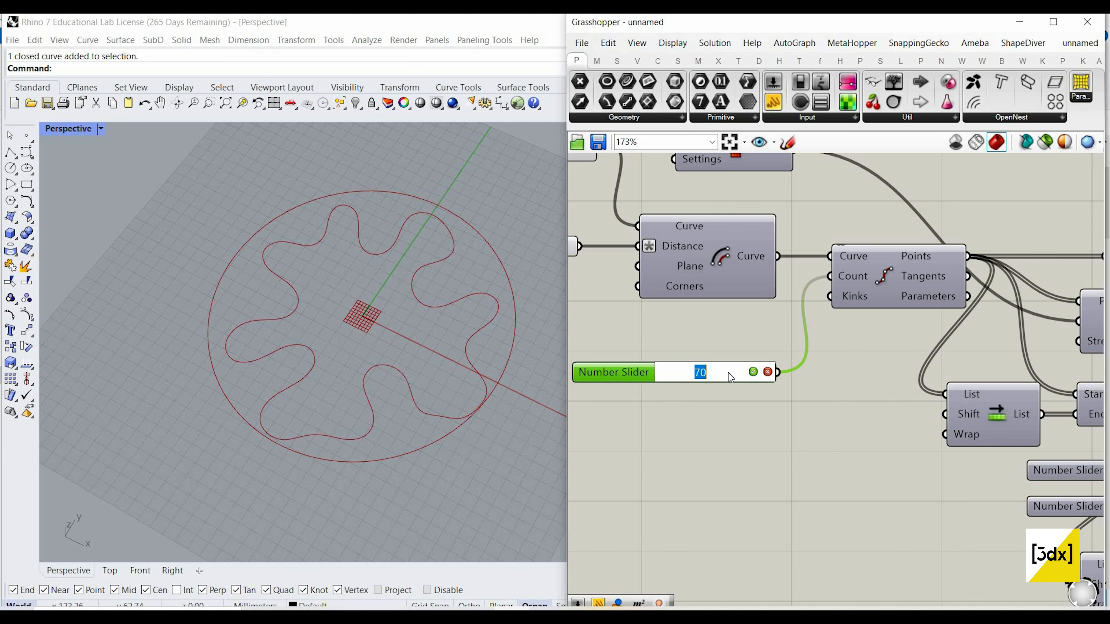
text(8)
key(Return)
scroll(677, 371, down, 3)
scroll(678, 371, up, 3)
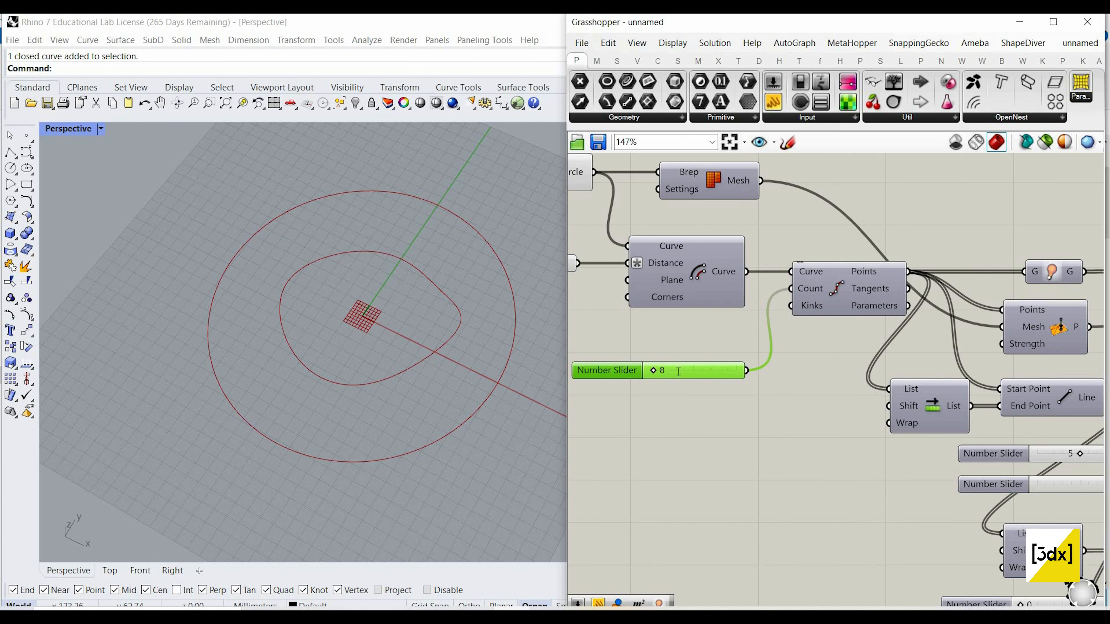
click(723, 368)
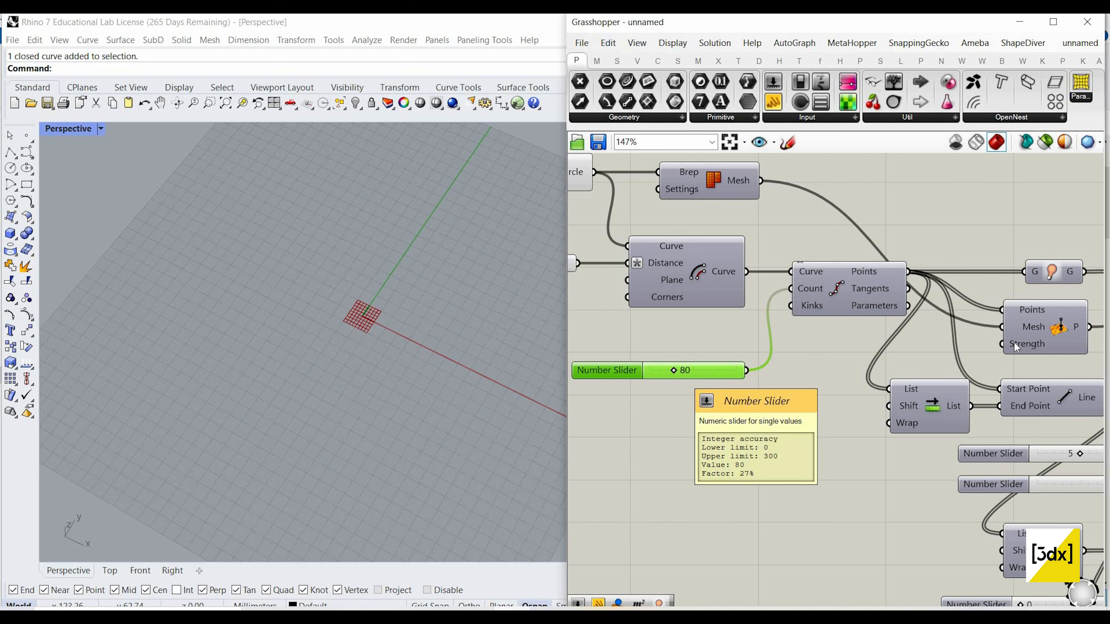
scroll(724, 364, down, 6)
scroll(1009, 381, up, 3)
click(1008, 381)
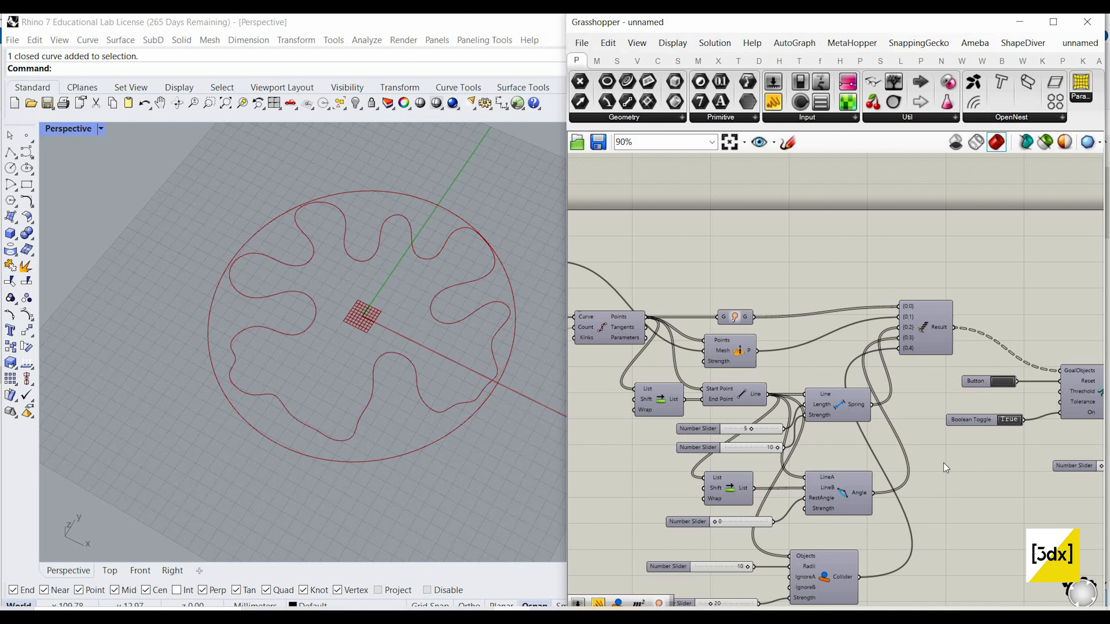
Step: Lower the Collider's Radii slider to 5 and reset the solver
scroll(819, 537, down, 2)
scroll(771, 452, up, 5)
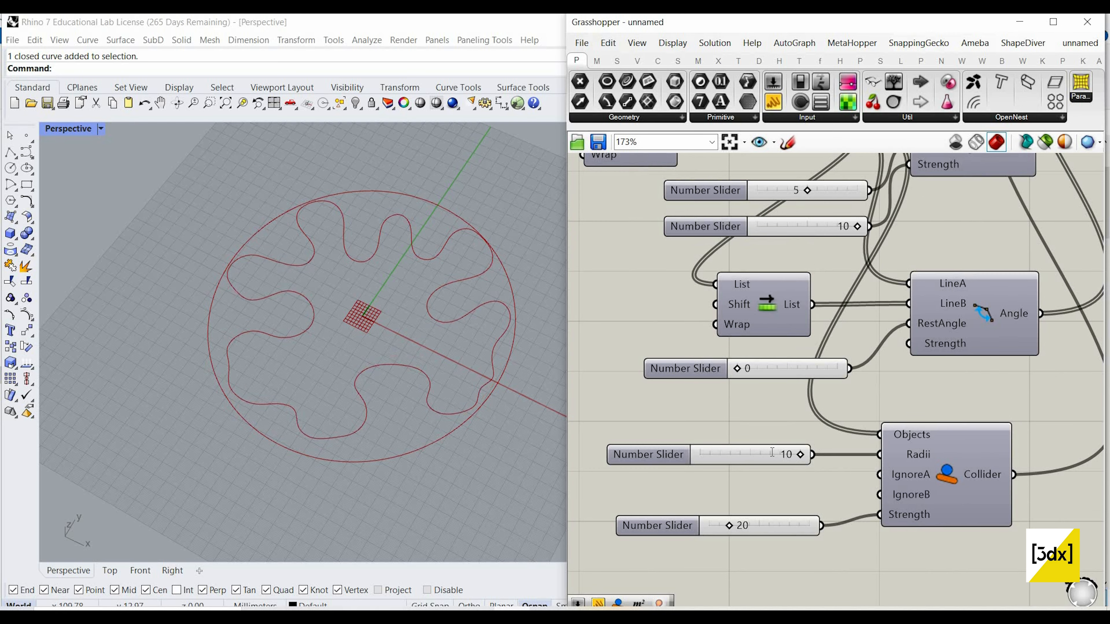
click(772, 454)
double_click(772, 455)
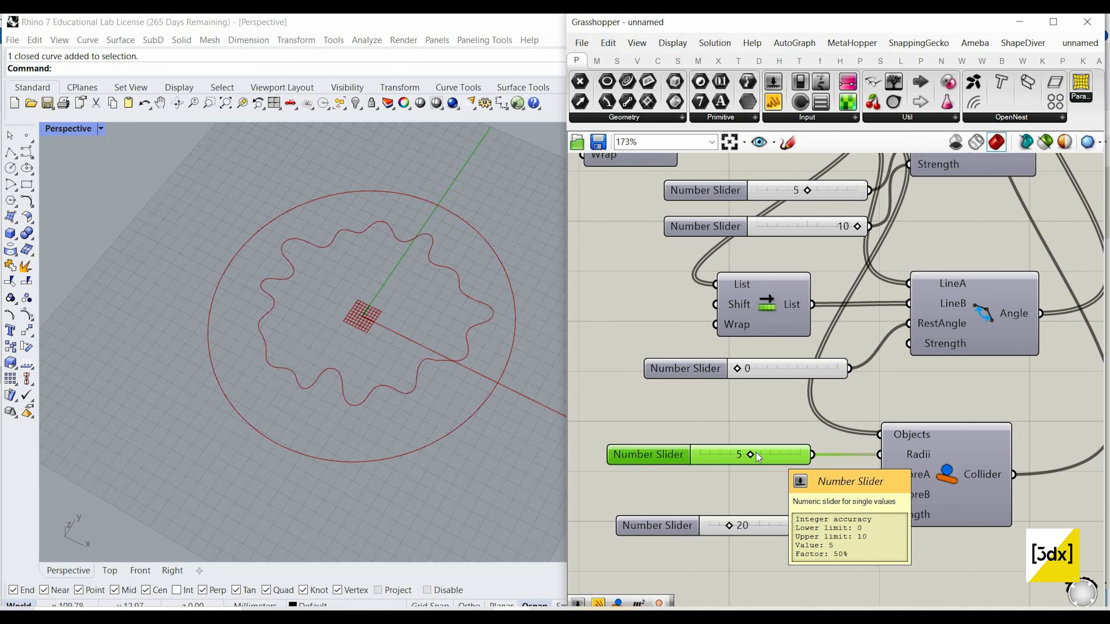
scroll(725, 465, down, 5)
scroll(933, 326, up, 3)
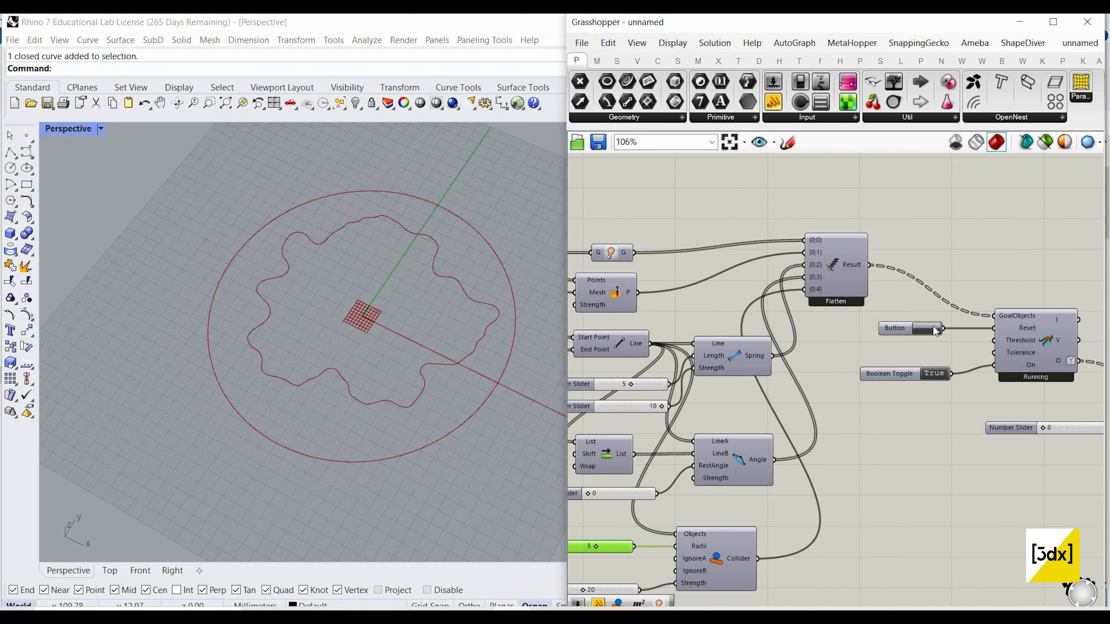
click(927, 328)
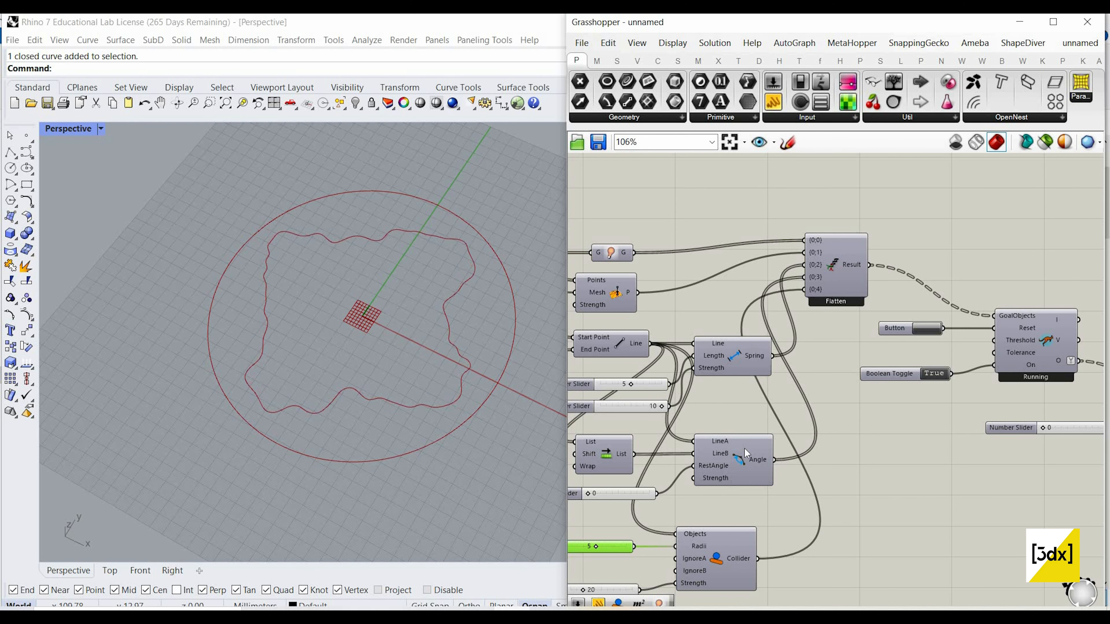
Step: Set the Collider's Radii slider to 8
scroll(751, 459, up, 3)
double_click(763, 473)
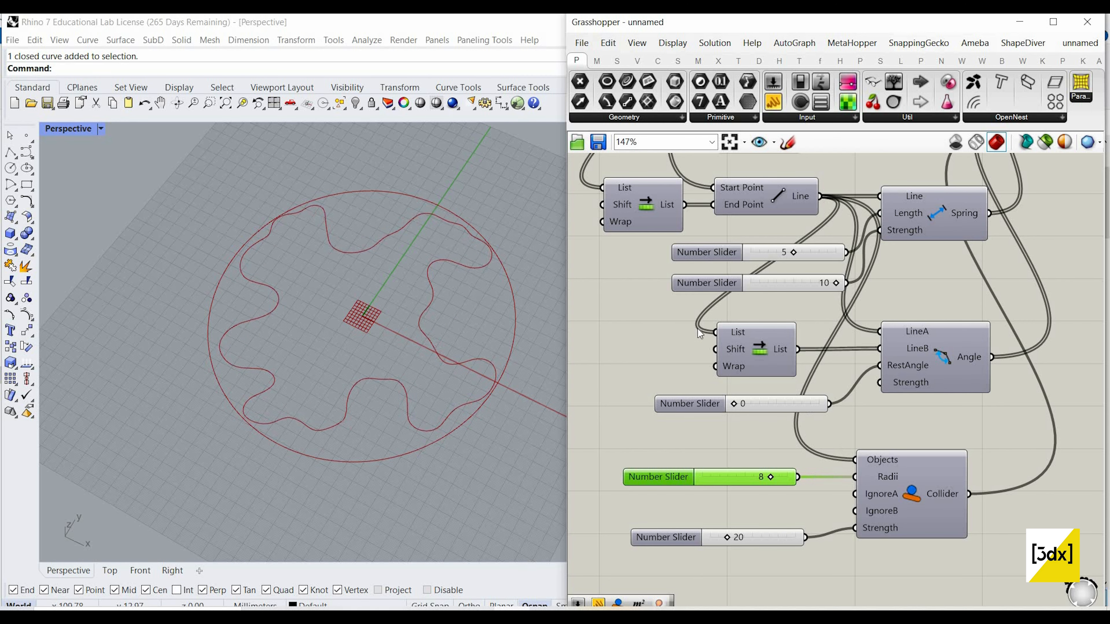
Step: Set the division Count slider to 100 and restart the growth simulation
scroll(771, 373, down, 3)
scroll(785, 412, up, 4)
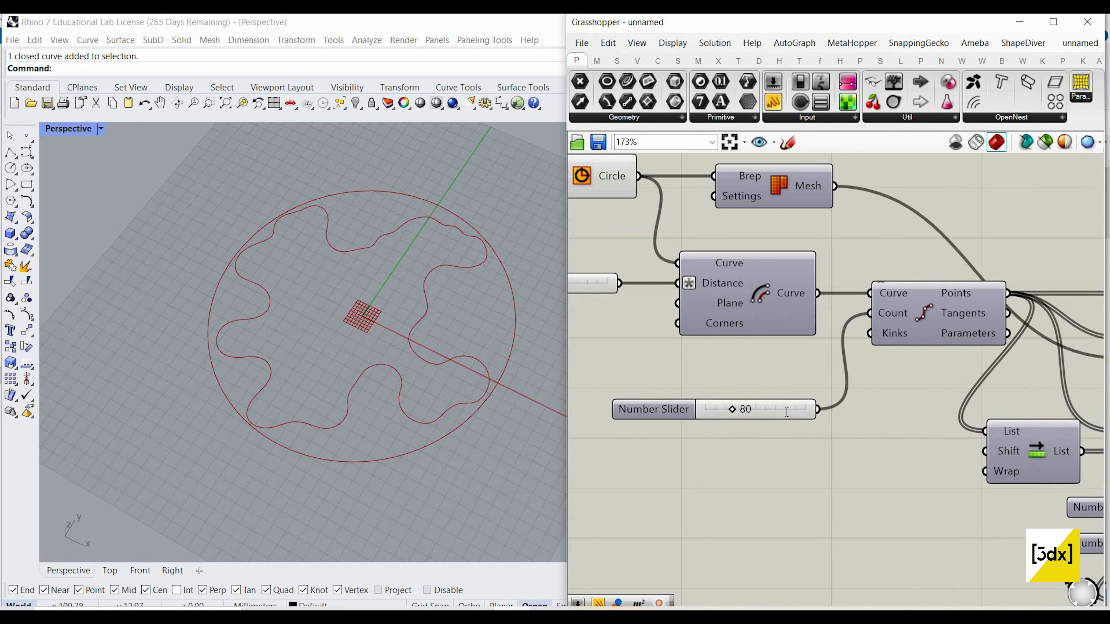
double_click(786, 411)
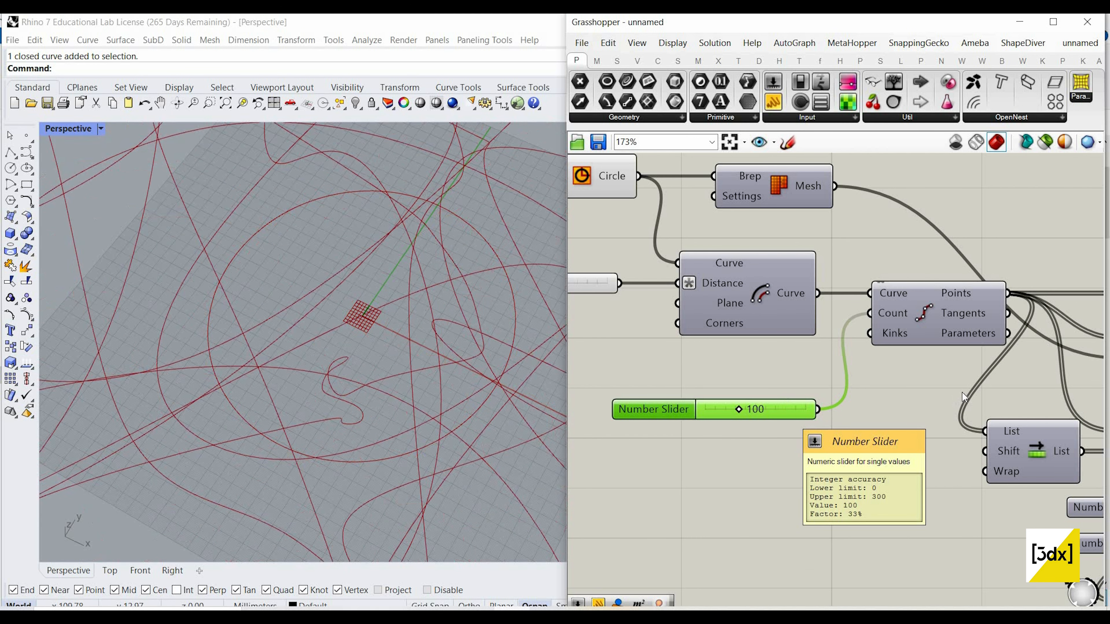
scroll(587, 382, down, 5)
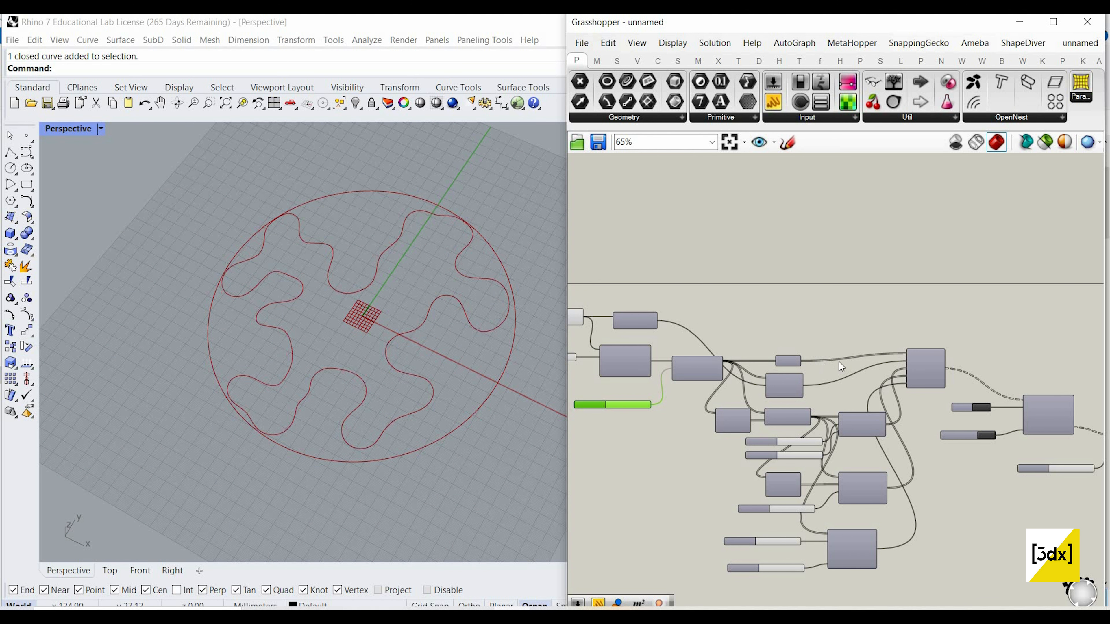
scroll(979, 433, up, 3)
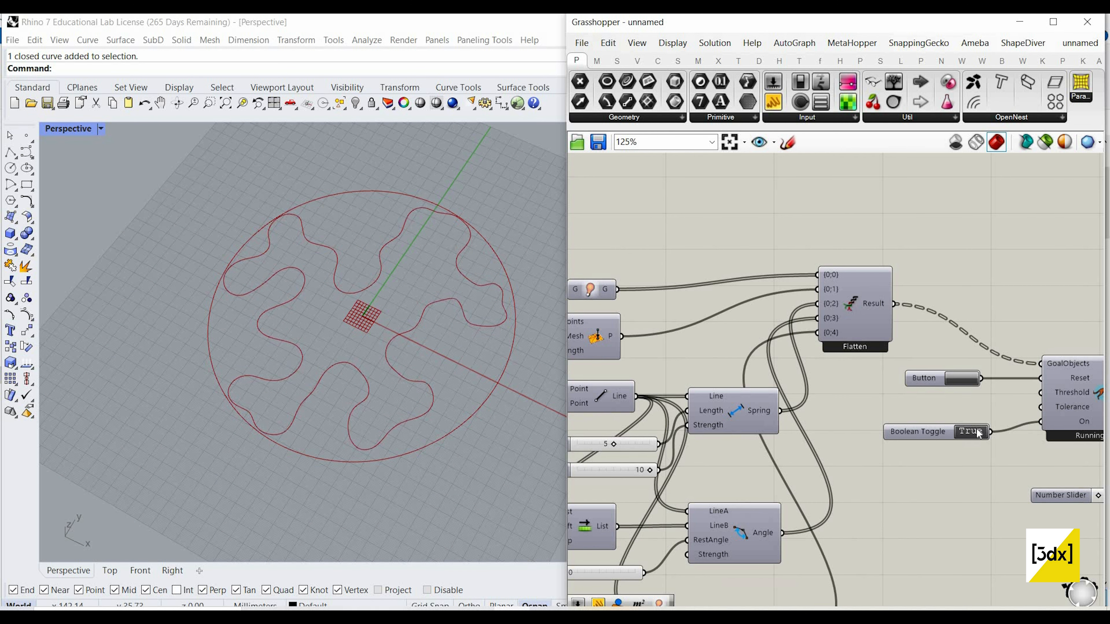
Step: Pause the solver by setting its Boolean Toggle to False, and turn on the preview of the offset curve component
right_drag(773, 406, 870, 420)
scroll(870, 421, down, 3)
scroll(707, 400, up, 2)
scroll(742, 388, down, 3)
right_drag(612, 376, 880, 380)
scroll(772, 390, up, 3)
scroll(640, 332, down, 1)
right_drag(717, 311, 825, 318)
scroll(812, 285, up, 2)
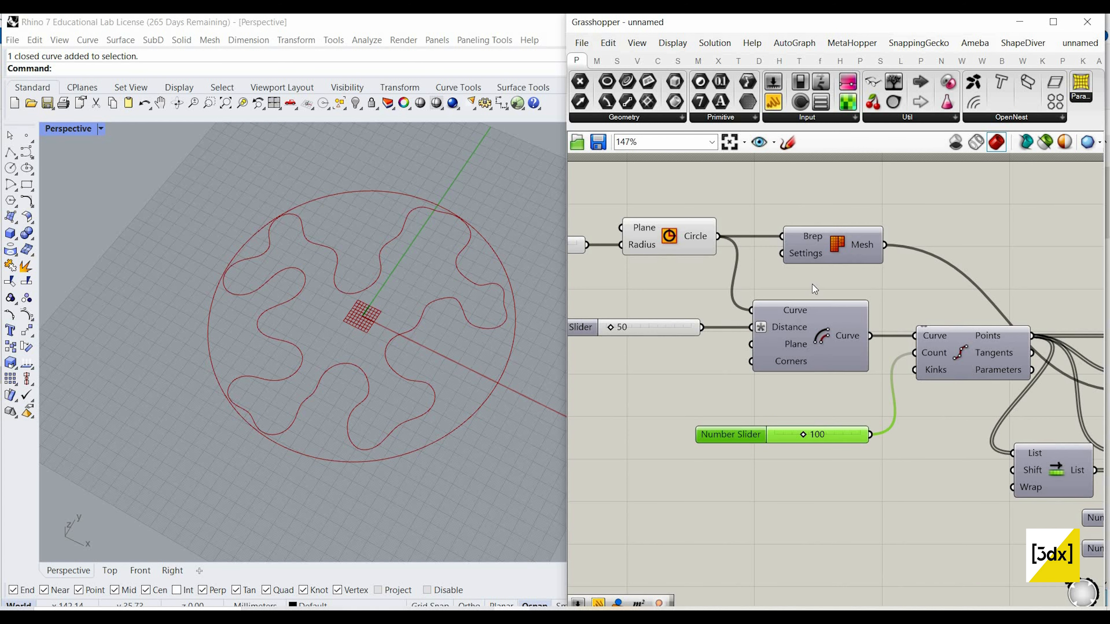
click(822, 302)
middle_click(823, 297)
click(826, 292)
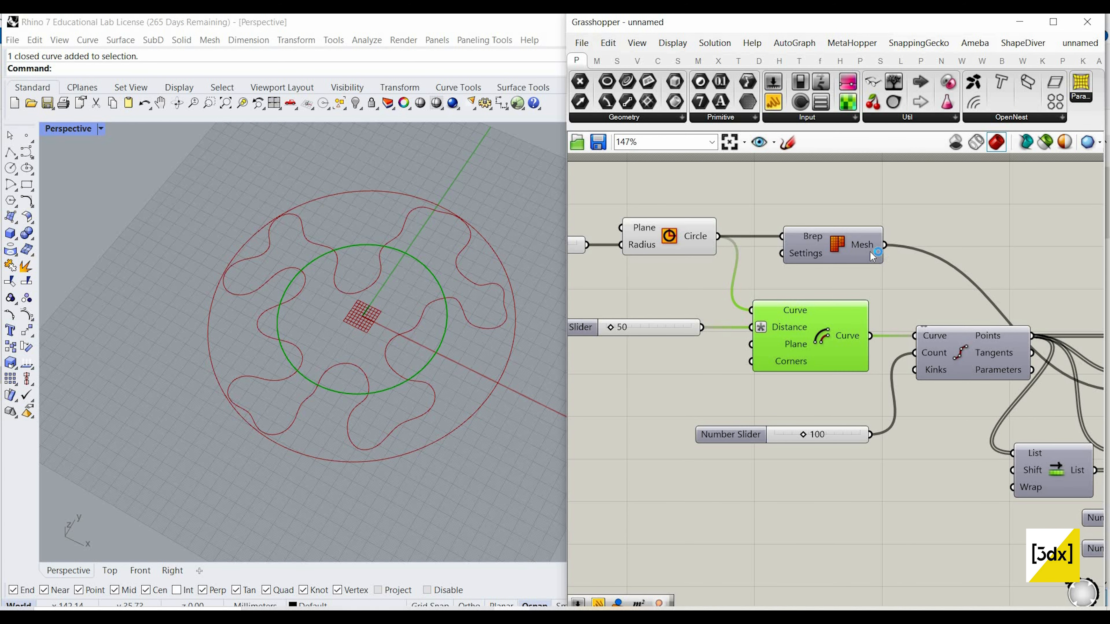
click(696, 228)
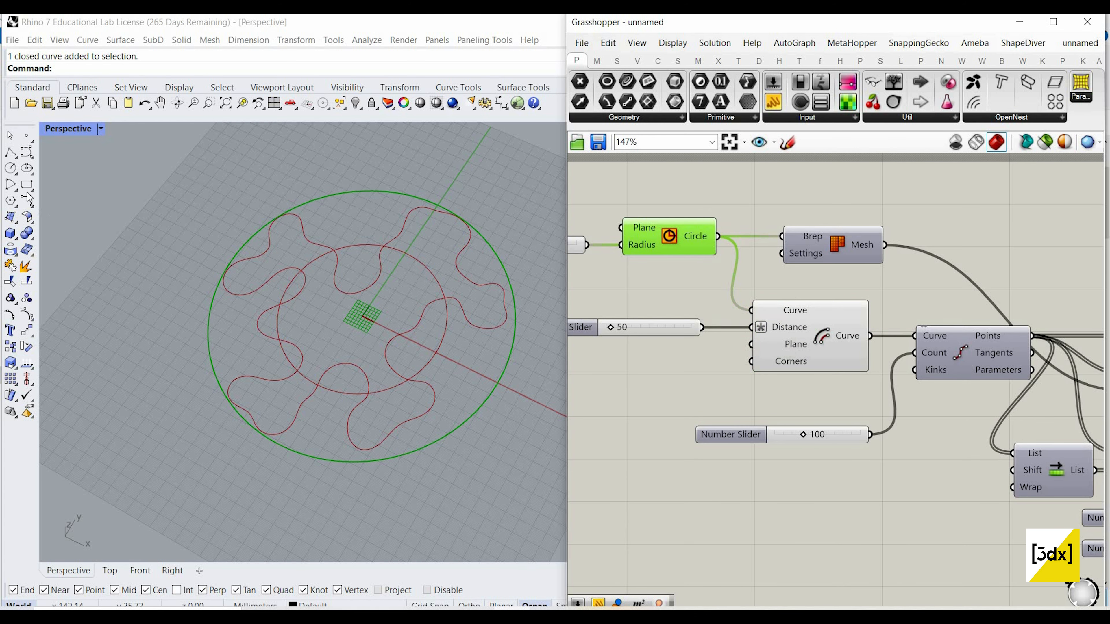
middle_click(743, 224)
Step: Draw a closed freeform degree 3 control-point curve around the boundary circle in Rhino's Perspective view
click(26, 152)
scroll(227, 228, down, 10)
click(261, 363)
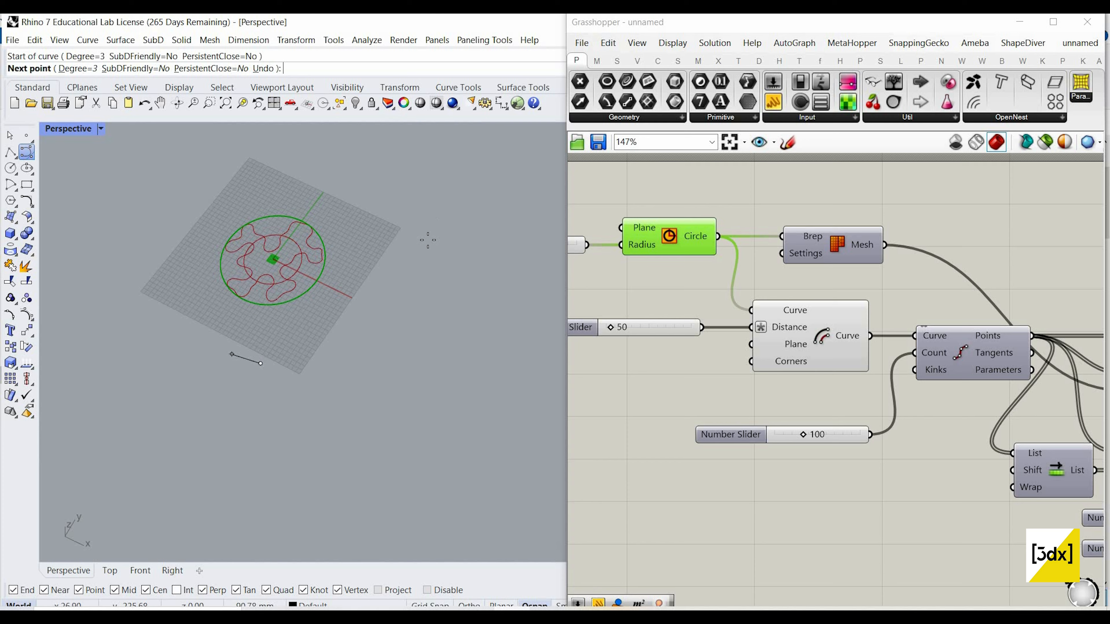
click(166, 293)
click(221, 198)
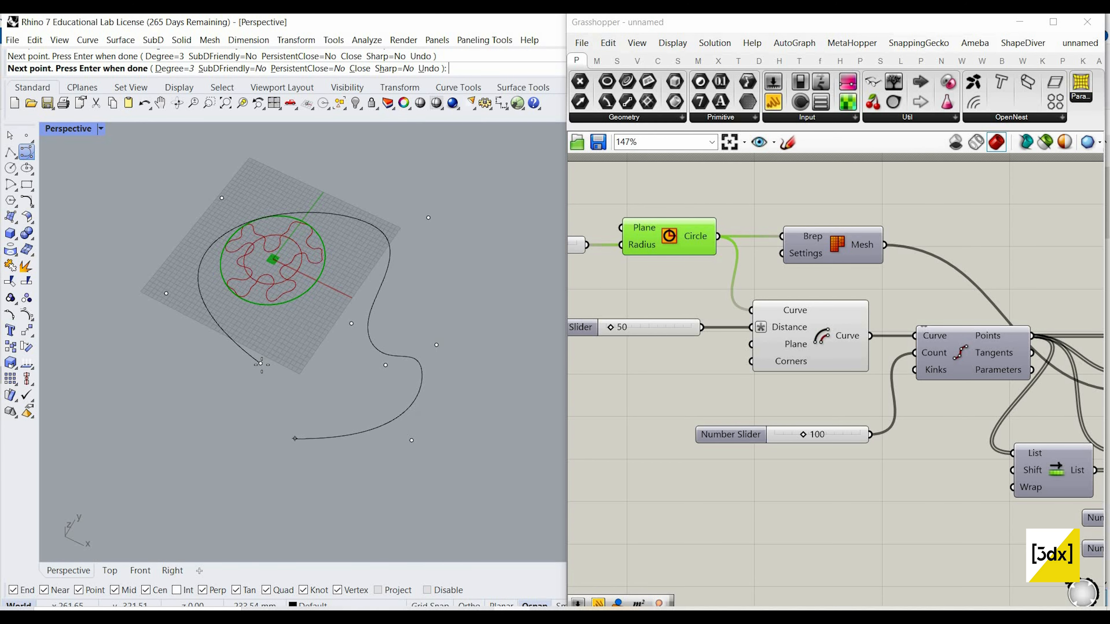
click(260, 363)
Step: Add a Curve parameter to the Grasshopper canvas and assign the newly drawn closed curve to it
click(387, 267)
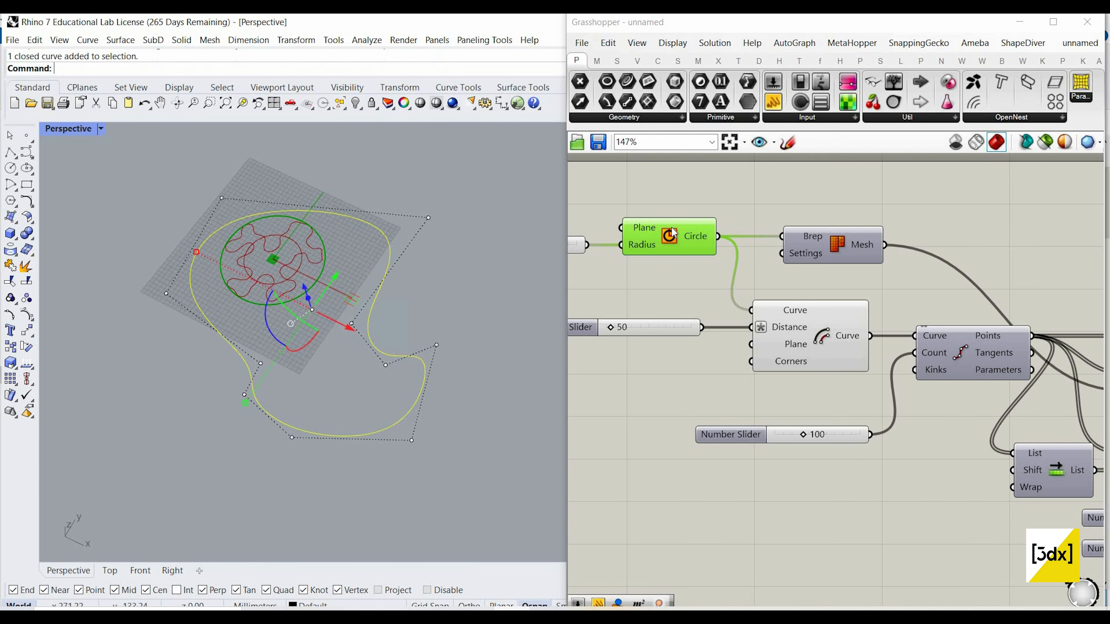
double_click(679, 297)
text(curve)
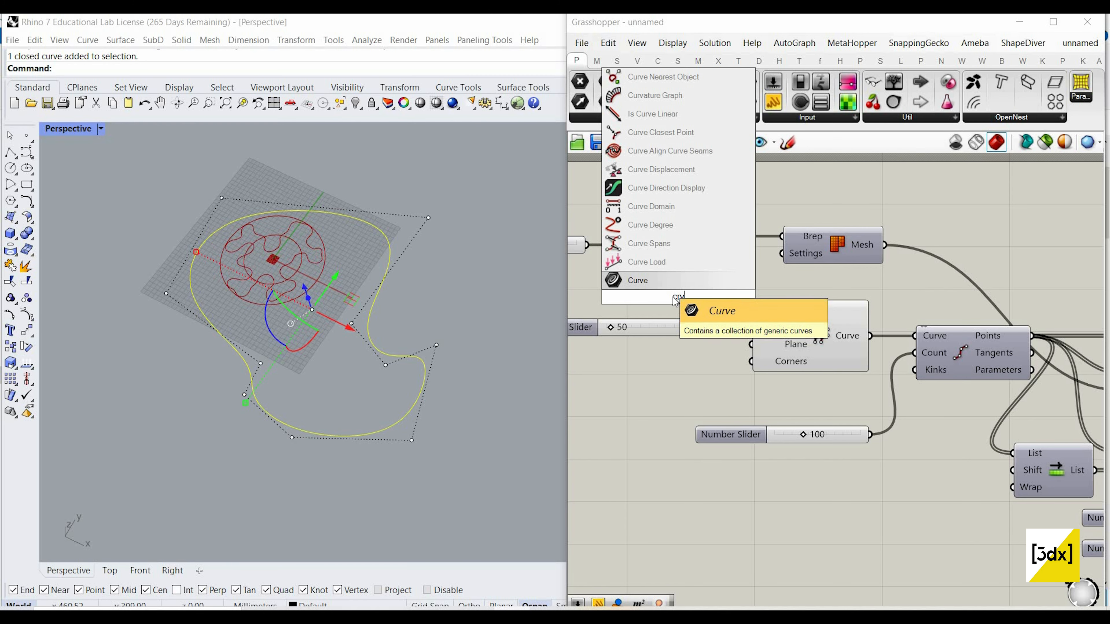
key(Return)
right_click(675, 298)
click(719, 483)
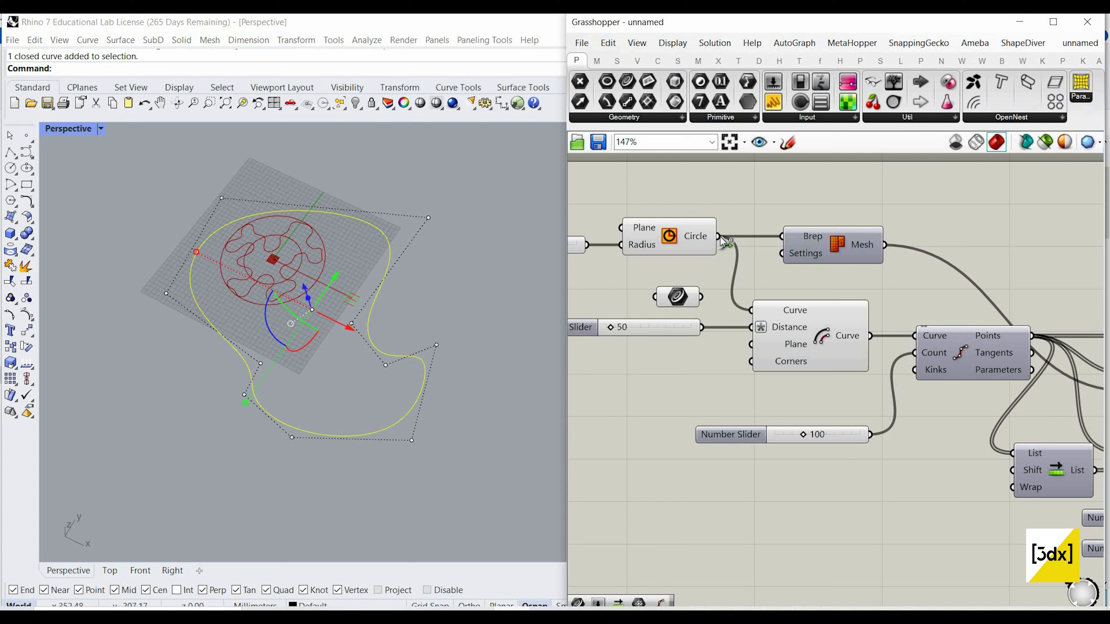
Step: Feed the Curve parameter into the Mesh's Brep and the offset's Curve inputs instead of the circle, and hide these components' previews
ctrl+shift+drag(622, 257, 571, 241)
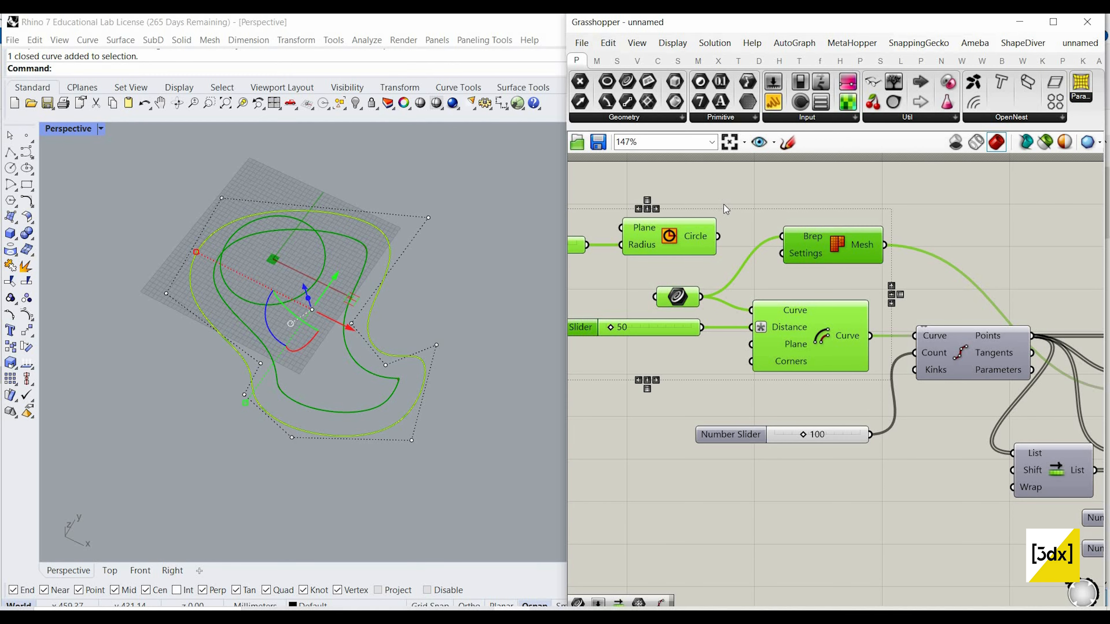
right_click(691, 183)
click(733, 208)
click(733, 256)
Step: Set the solver's Boolean Toggle to True and reset the simulation to grow the curve inside the freeform boundary
scroll(733, 256, down, 3)
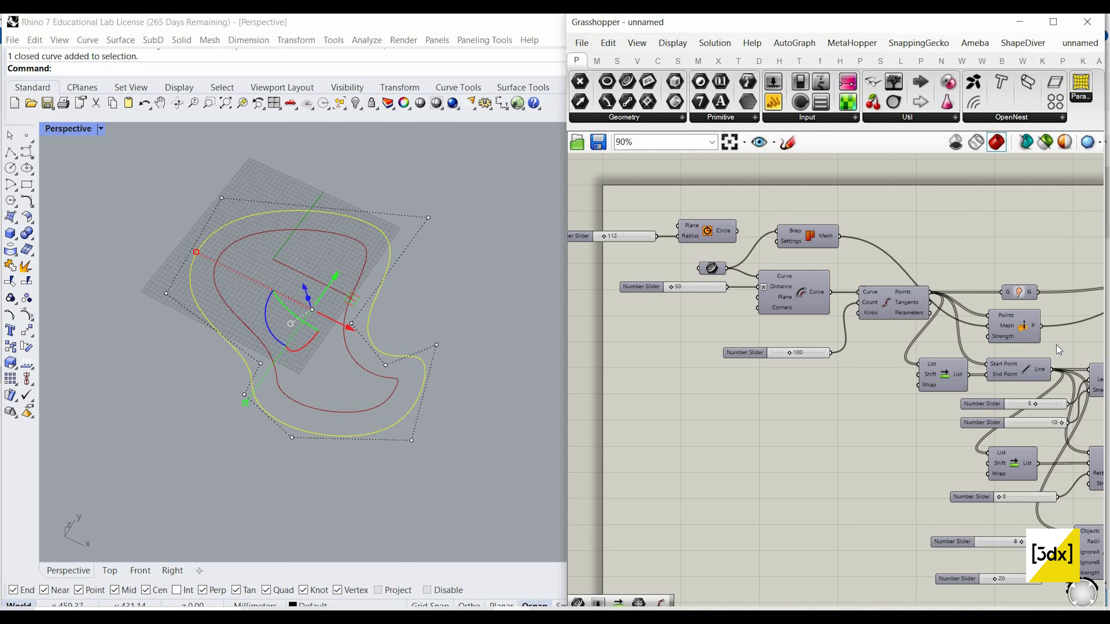
scroll(1057, 349, down, 2)
right_drag(1058, 349, 700, 325)
scroll(1040, 345, up, 4)
scroll(1016, 383, down, 1)
right_drag(1015, 383, 923, 364)
click(1004, 372)
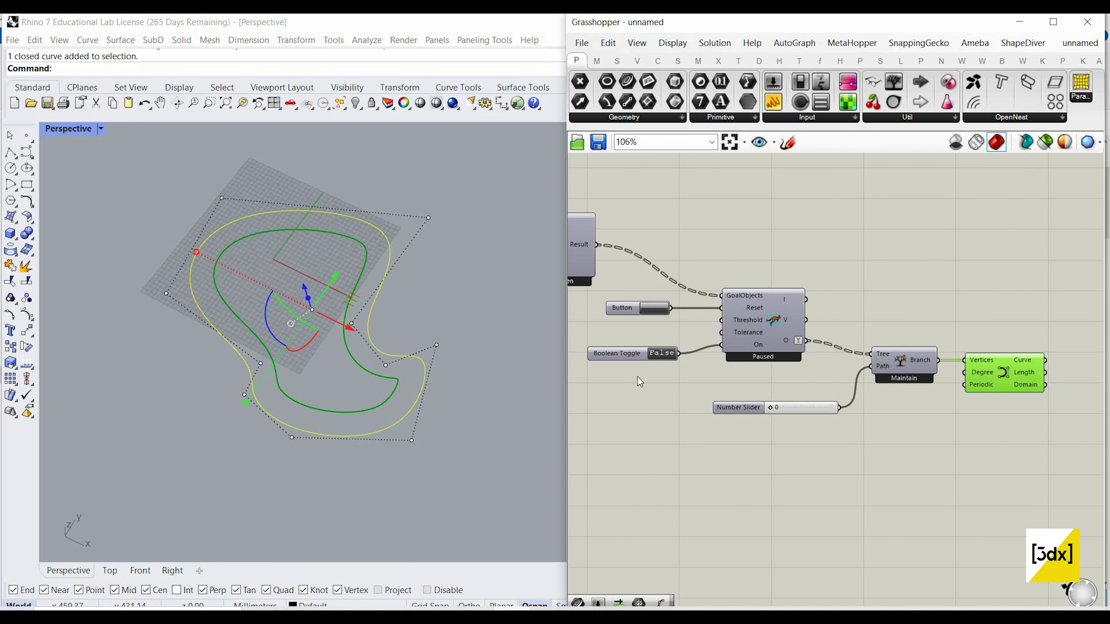
scroll(640, 381, up, 3)
click(636, 303)
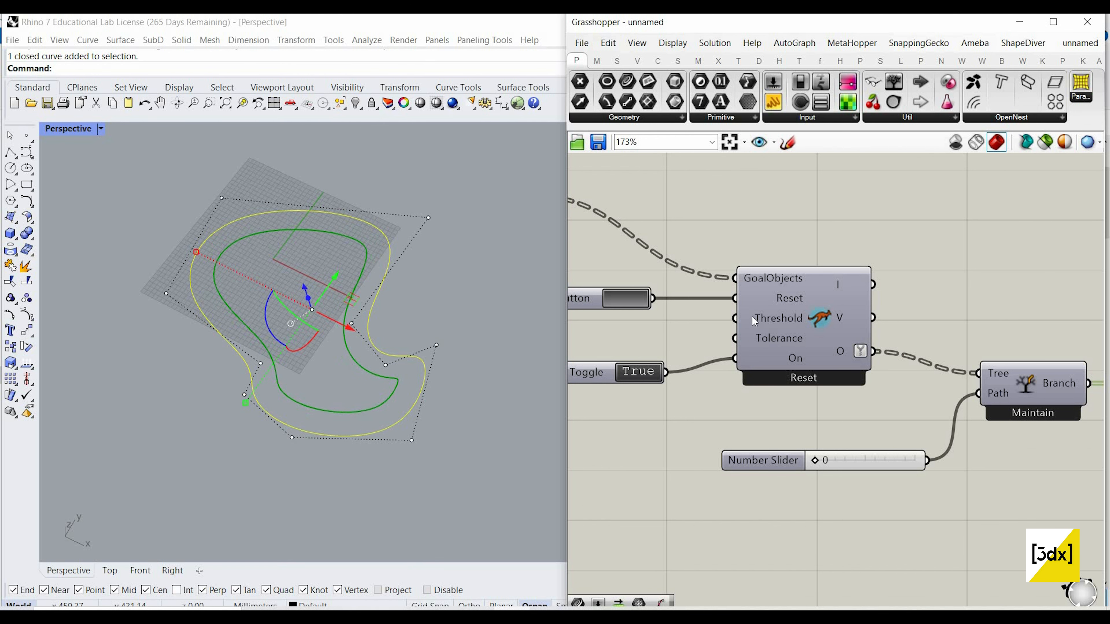
scroll(923, 427, down, 5)
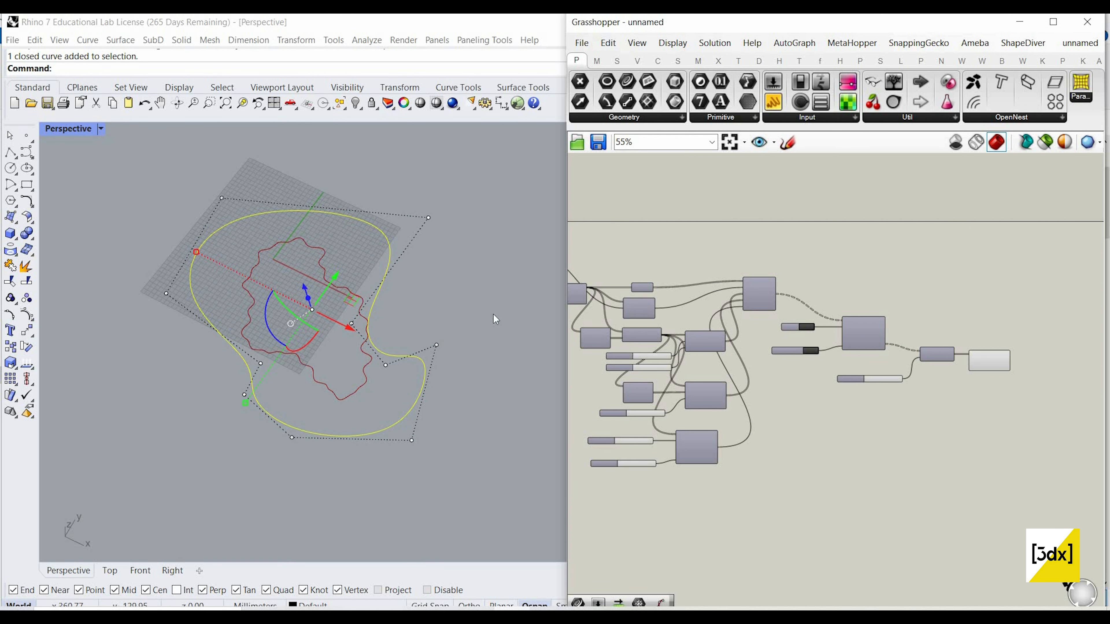
click(242, 303)
Step: Raise the division Count slider to 148 and restart the simulation inside the freeform boundary
scroll(239, 295, up, 4)
right_drag(813, 374, 907, 374)
scroll(590, 301, up, 5)
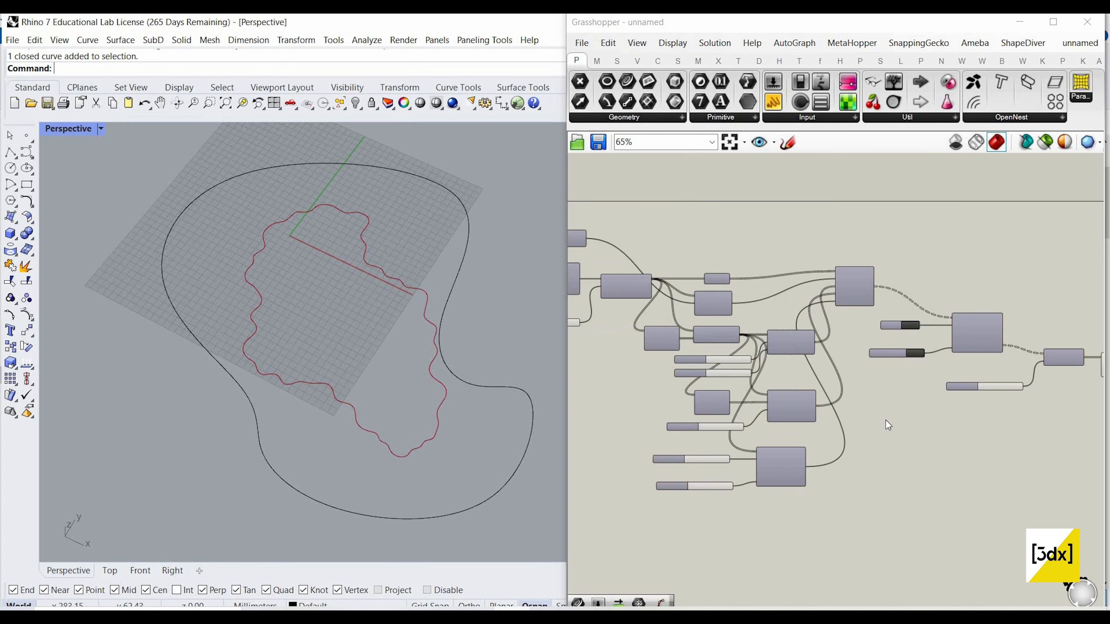
scroll(886, 418, up, 3)
scroll(876, 385, down, 4)
scroll(717, 360, up, 4)
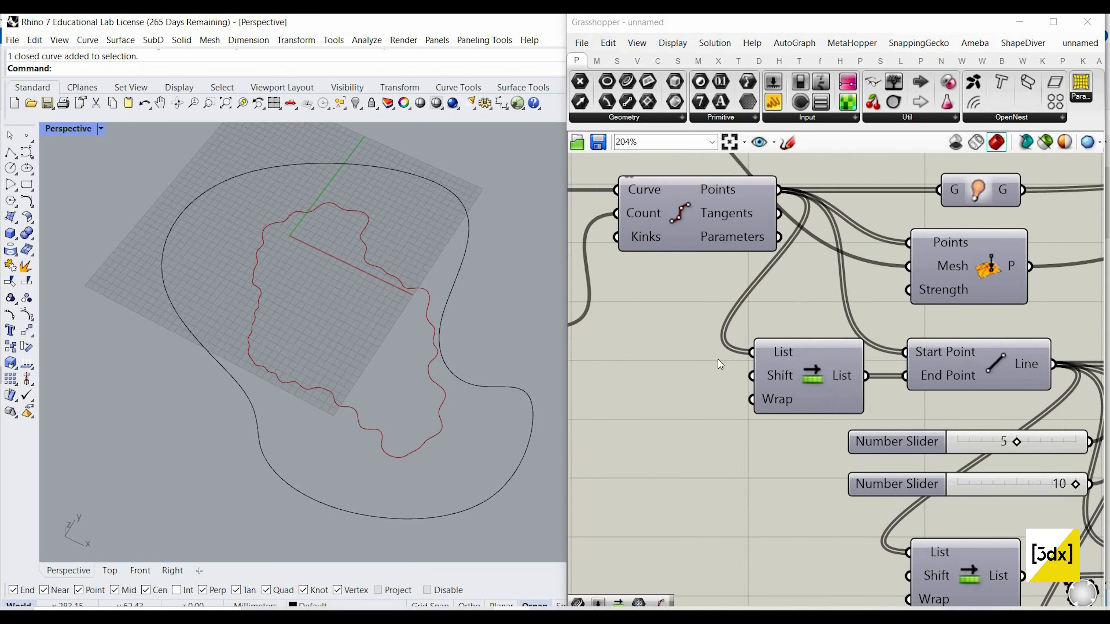
scroll(717, 360, down, 6)
scroll(661, 360, up, 4)
scroll(680, 360, up, 3)
drag(667, 356, 692, 357)
scroll(645, 340, down, 8)
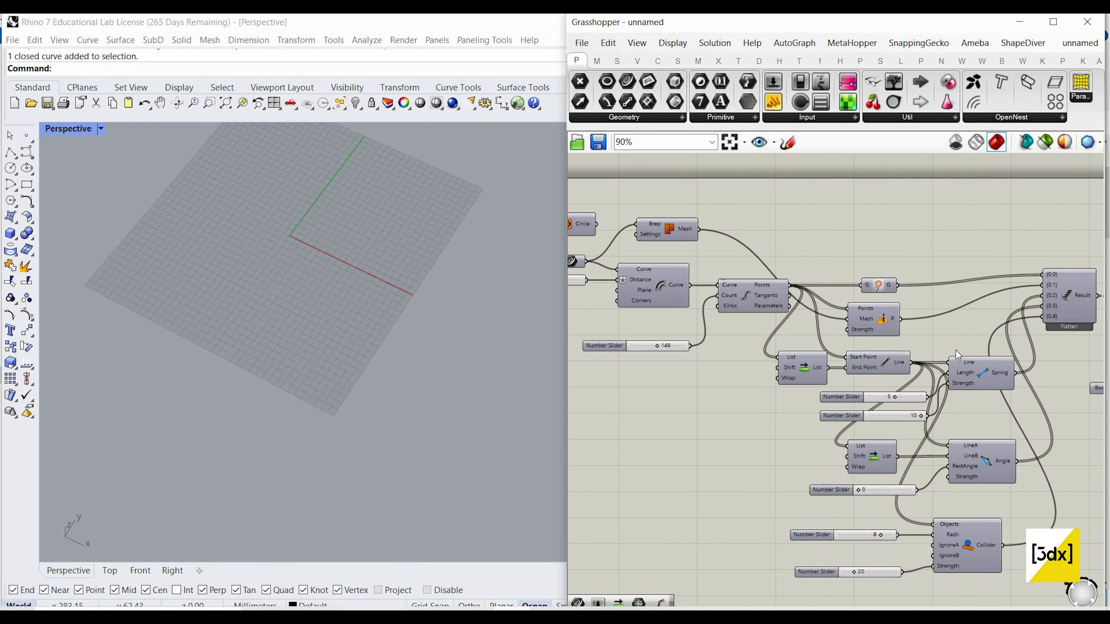
scroll(954, 345, up, 5)
click(947, 345)
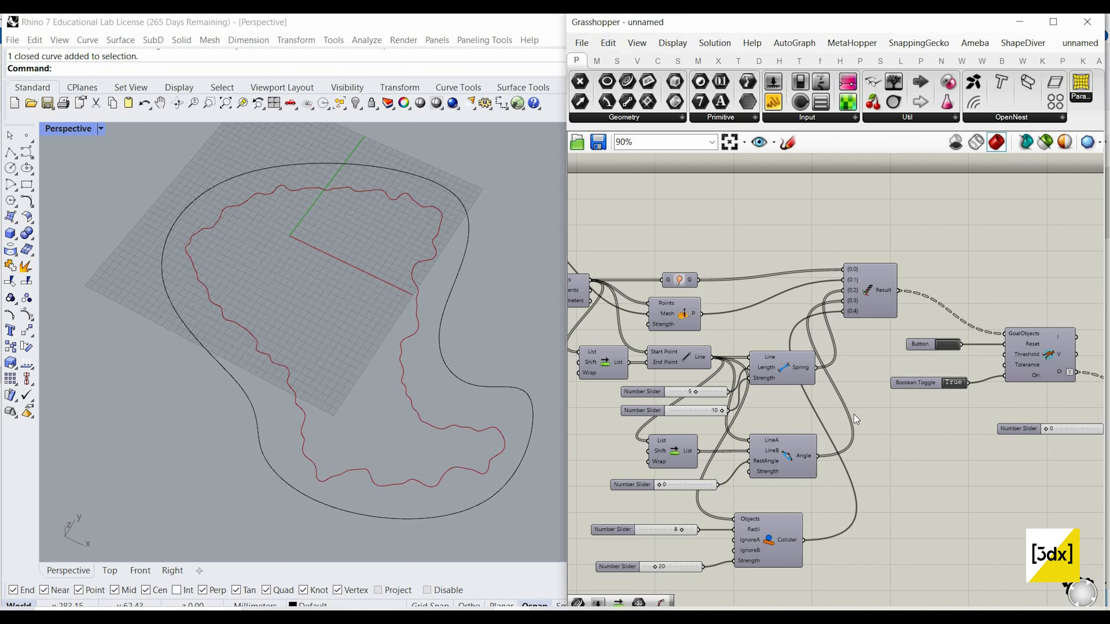
Step: Raise the slider feeding the Spring's Length input to 10 and reset the simulation
scroll(854, 415, down, 2)
scroll(819, 298, up, 10)
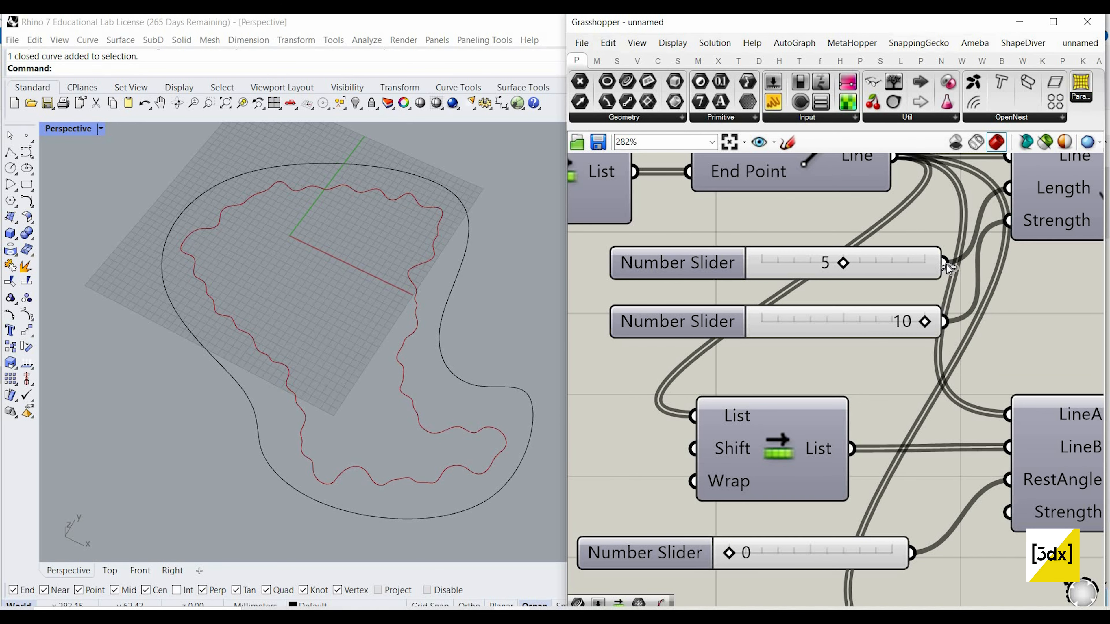
scroll(900, 278, down, 7)
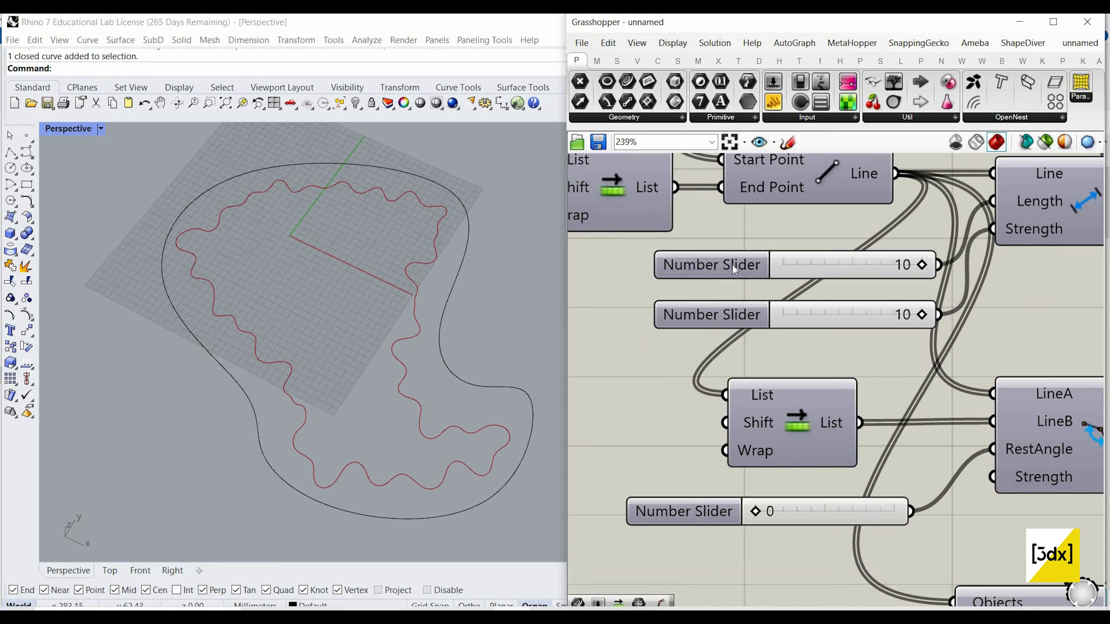
scroll(949, 267, down, 3)
right_drag(950, 267, 765, 267)
scroll(877, 214, up, 2)
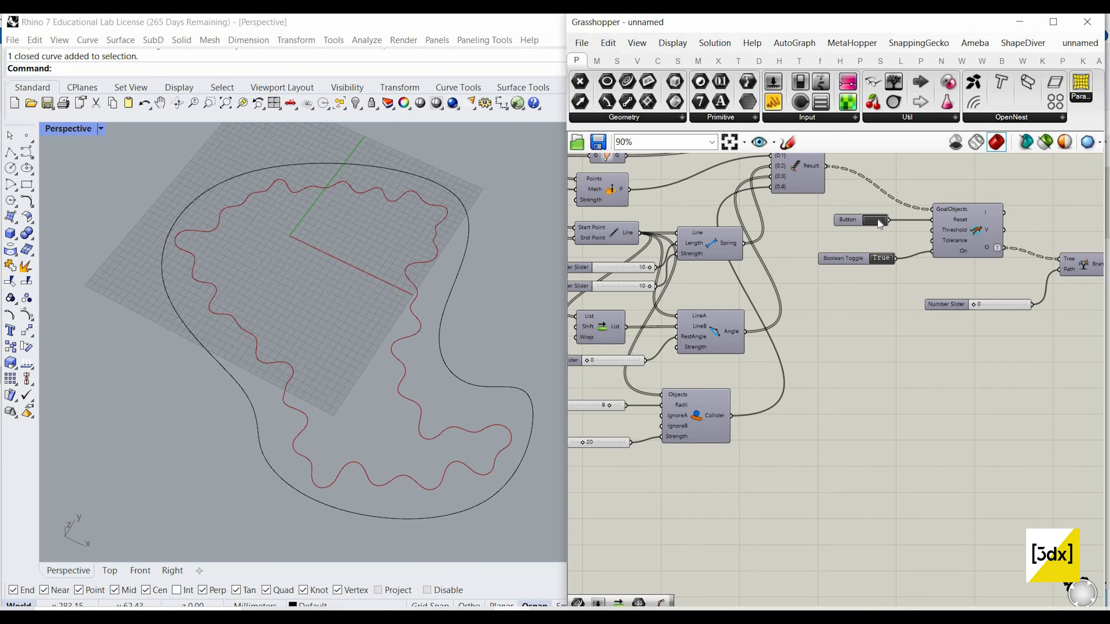
click(875, 220)
Step: Add a number slider set to 20, connect it to the Angle goal's Strength input and restart the simulation
scroll(755, 334, down, 3)
scroll(739, 375, up, 5)
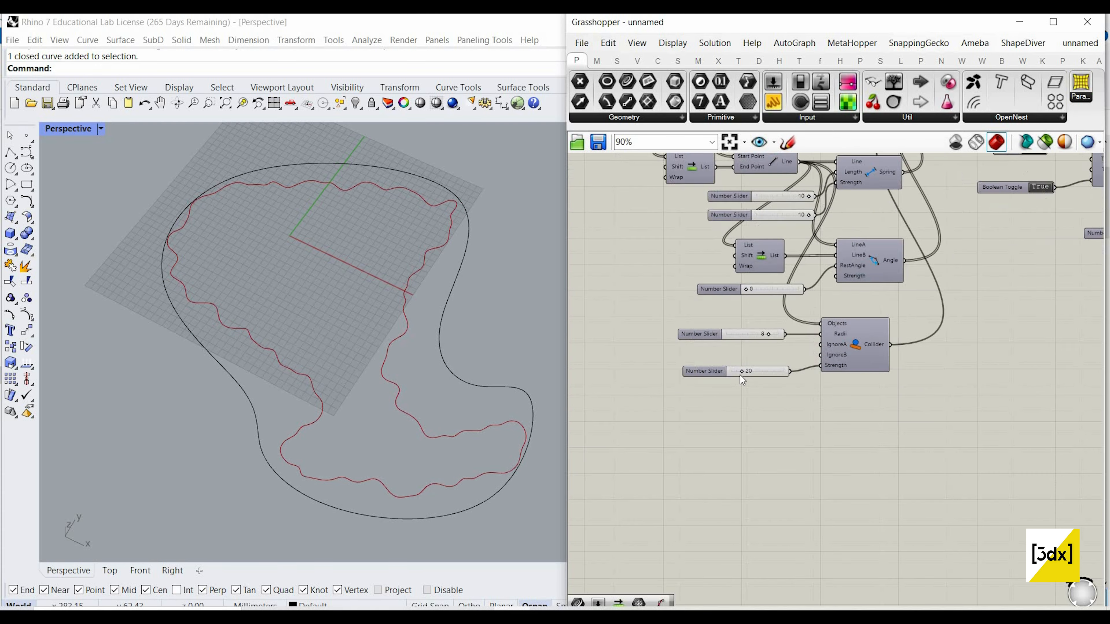
scroll(751, 258, down, 4)
scroll(756, 286, up, 2)
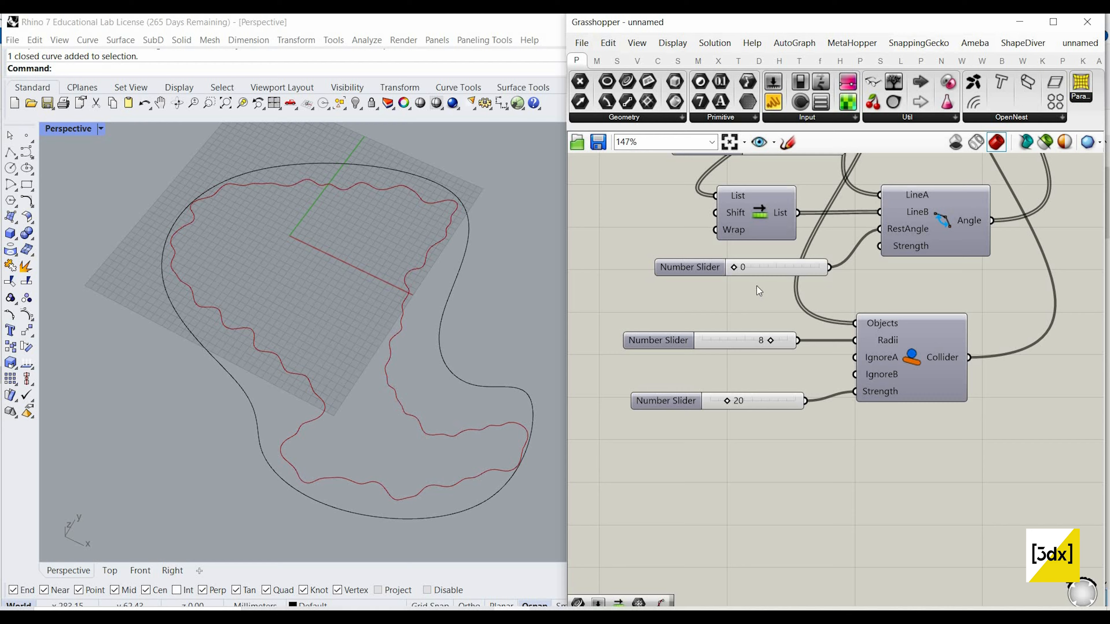
scroll(758, 327, up, 3)
double_click(756, 323)
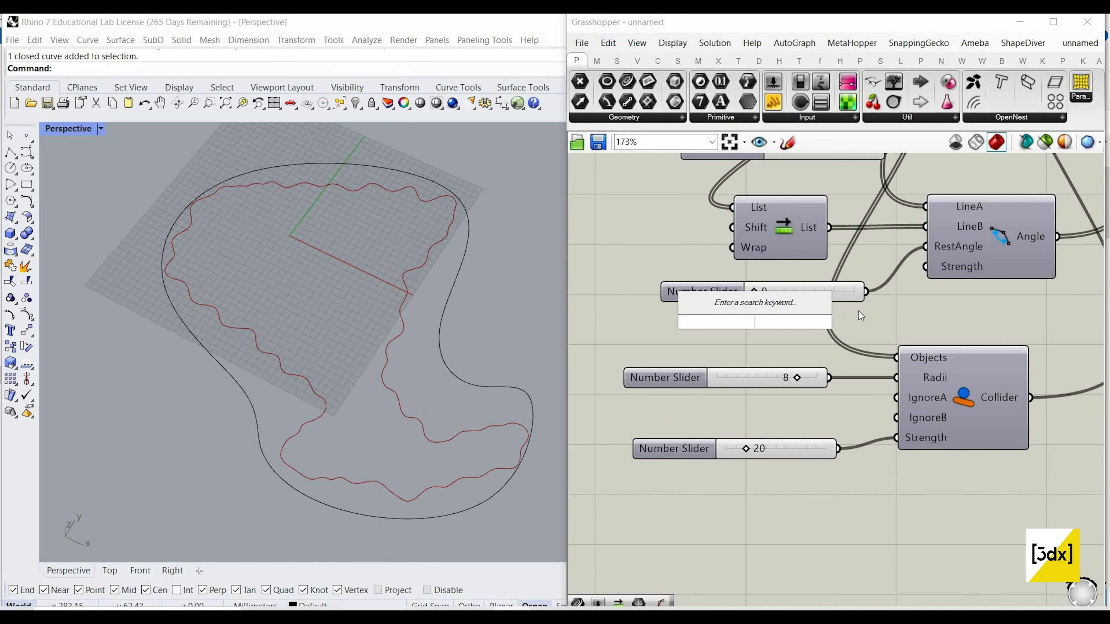
key(Return)
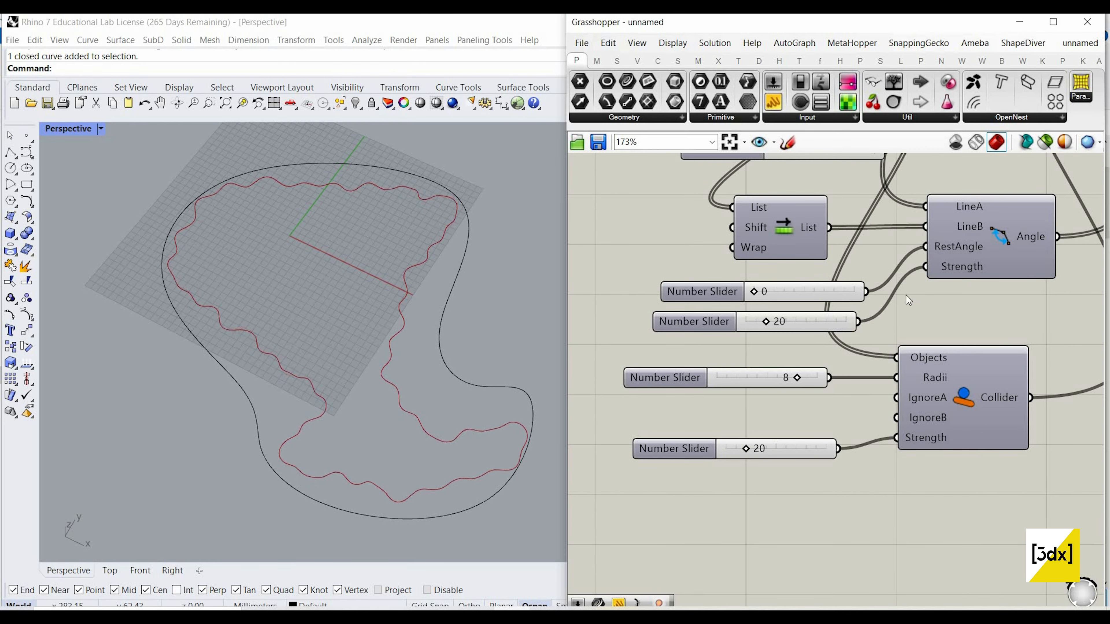
scroll(922, 262, down, 5)
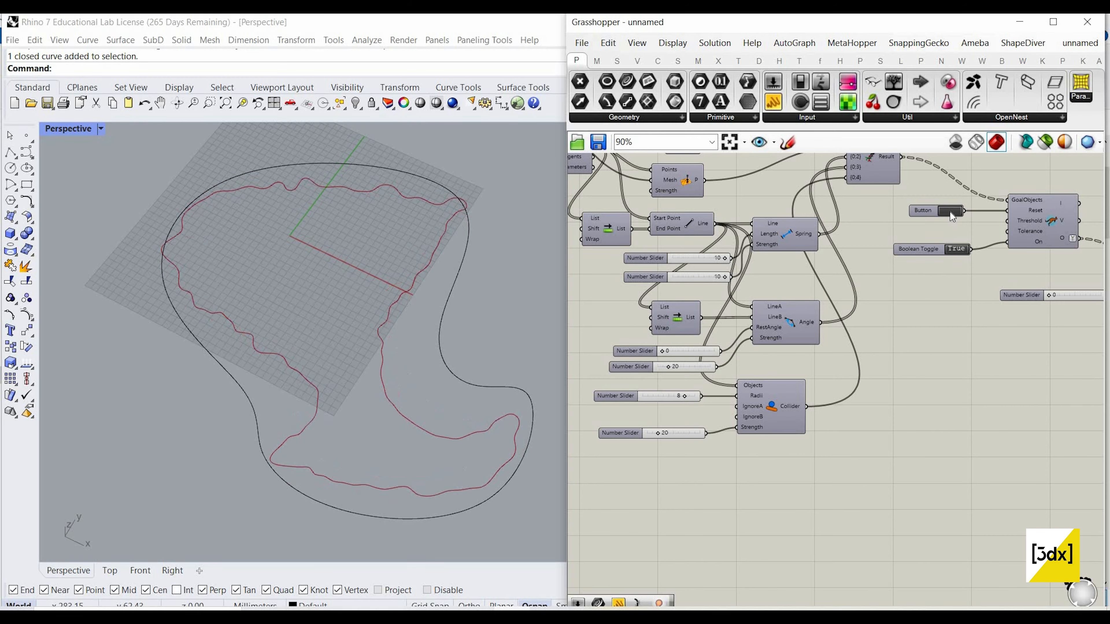
scroll(806, 336, up, 3)
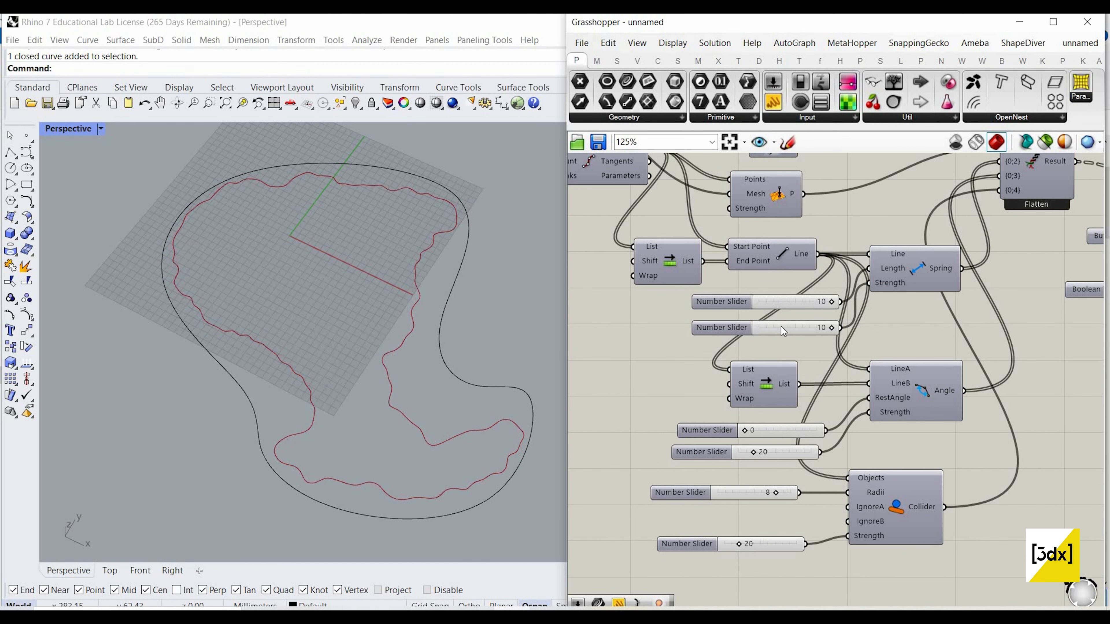
scroll(616, 281, up, 4)
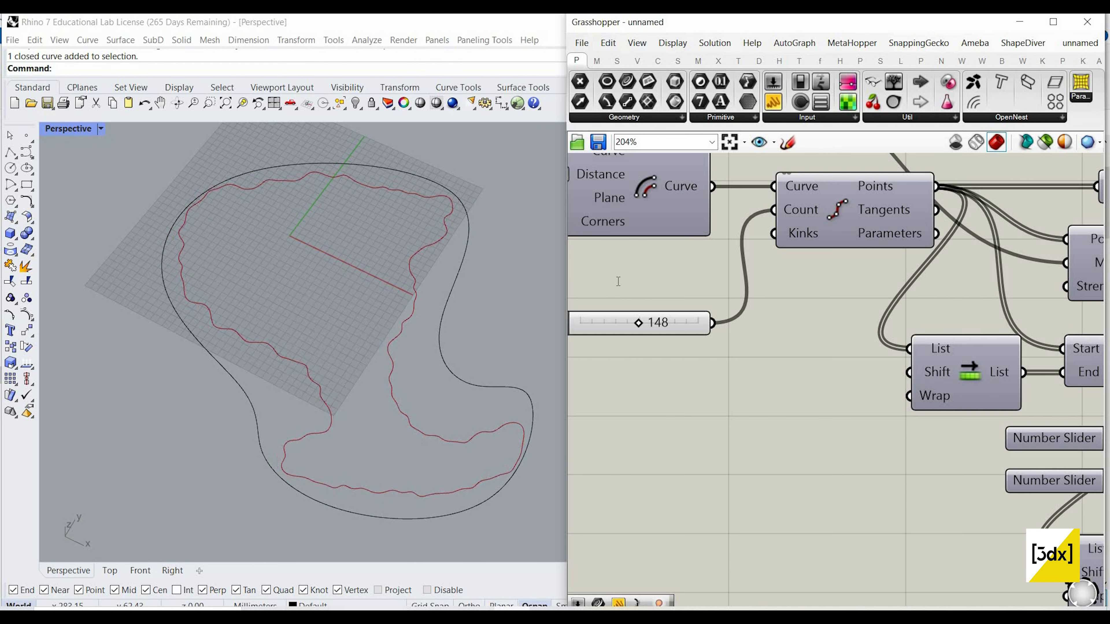
double_click(616, 281)
key(Return)
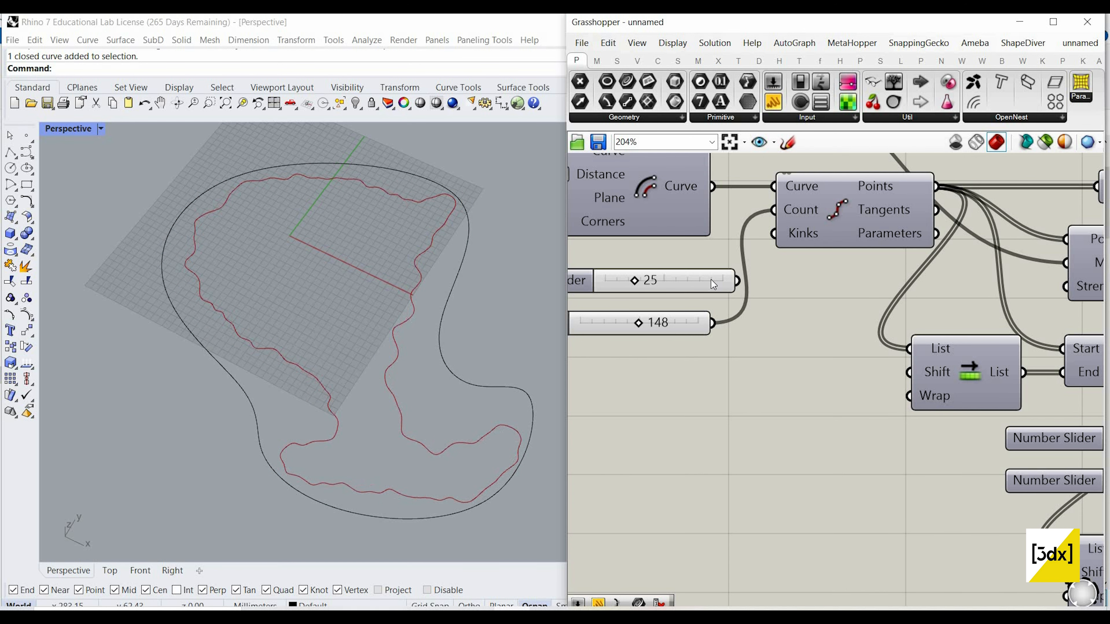
click(711, 280)
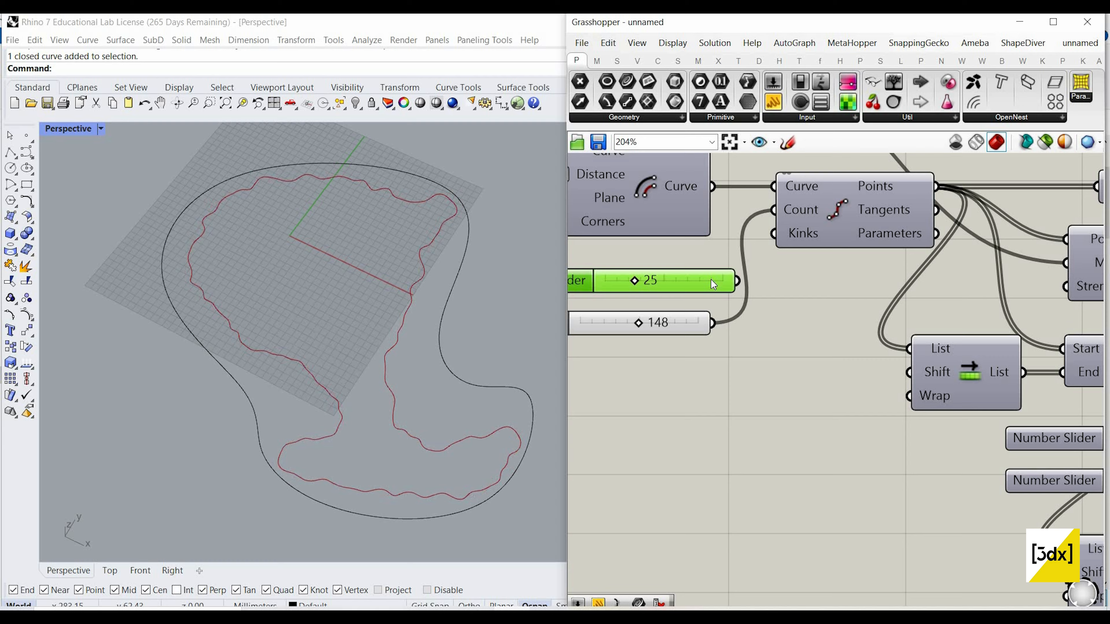
key(Delete)
Step: Add a number slider set to 250, connect it to the curve division's Count input and reset the simulation
double_click(674, 301)
text(250)
key(Return)
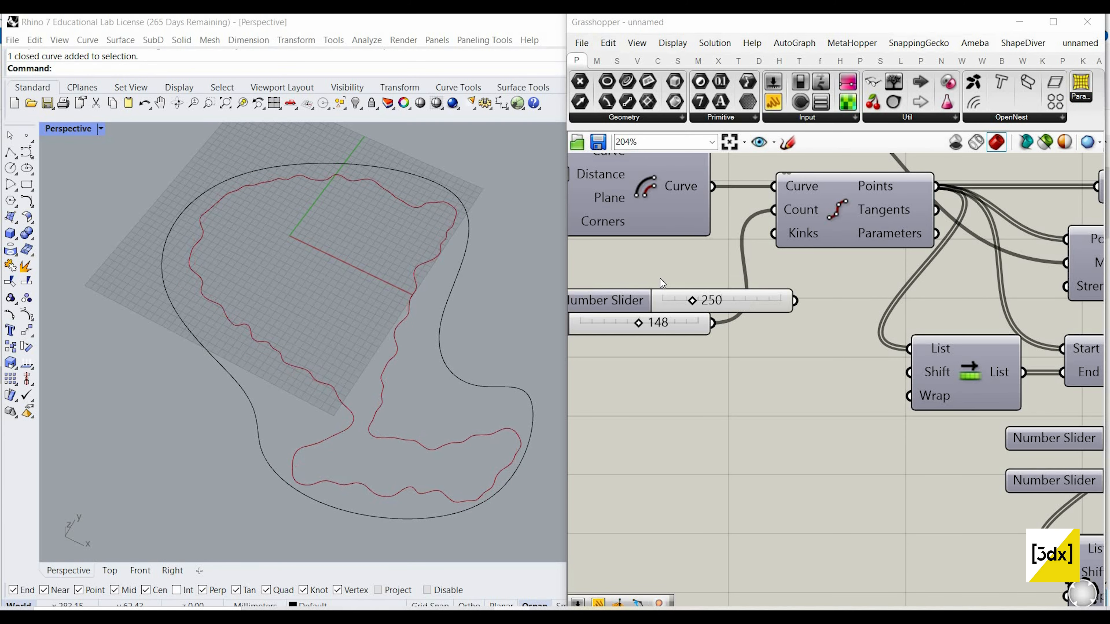
drag(738, 304, 660, 279)
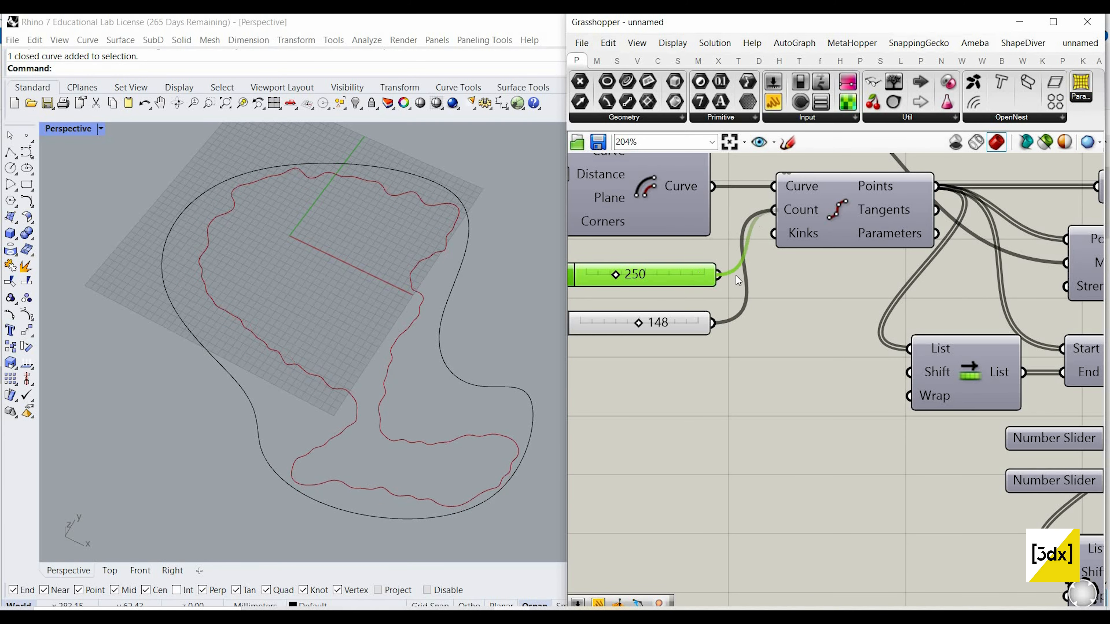
right_drag(1040, 300, 716, 288)
scroll(716, 288, down, 4)
scroll(1003, 291, down, 3)
scroll(1010, 306, up, 4)
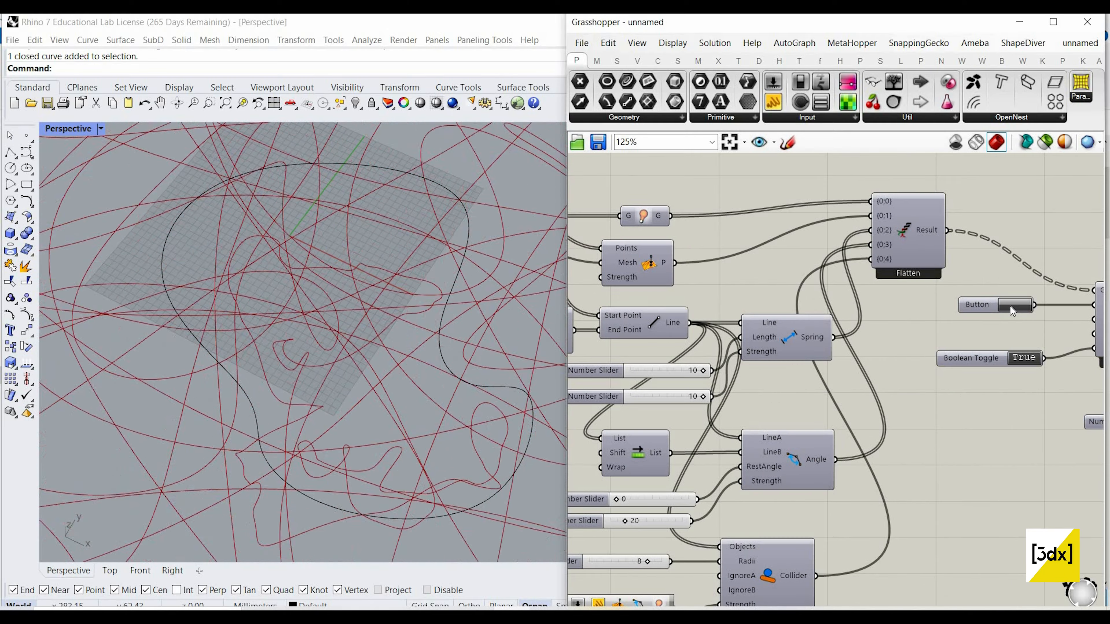
click(1010, 306)
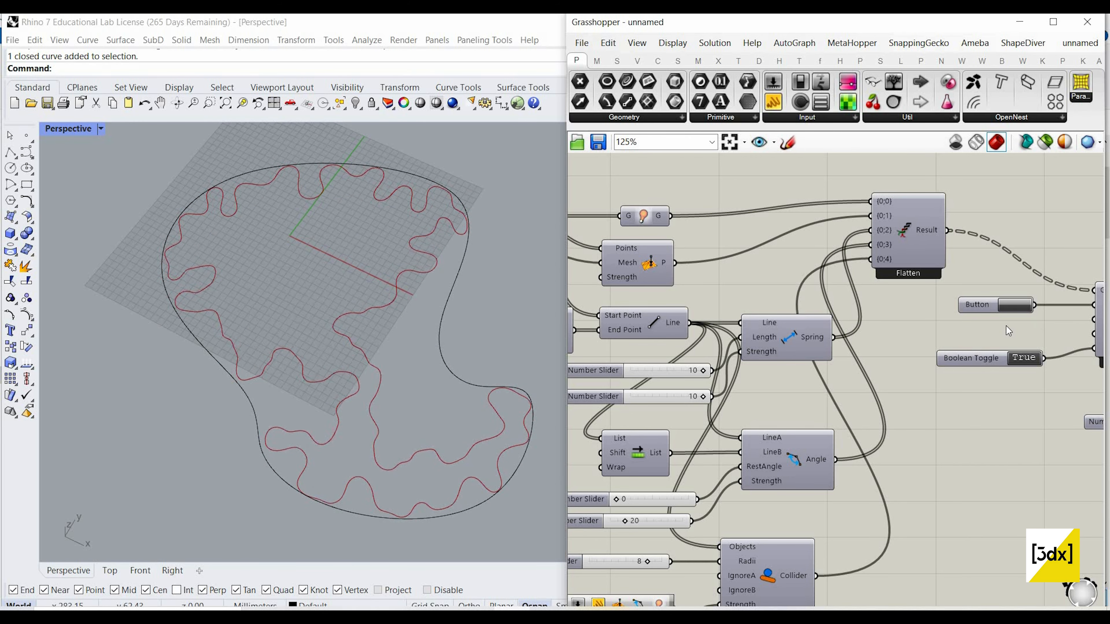
Step: Raise the division Count slider to 413 and reset the simulation to grow a denser curve inside the boundary
scroll(767, 305, down, 4)
scroll(723, 284, up, 4)
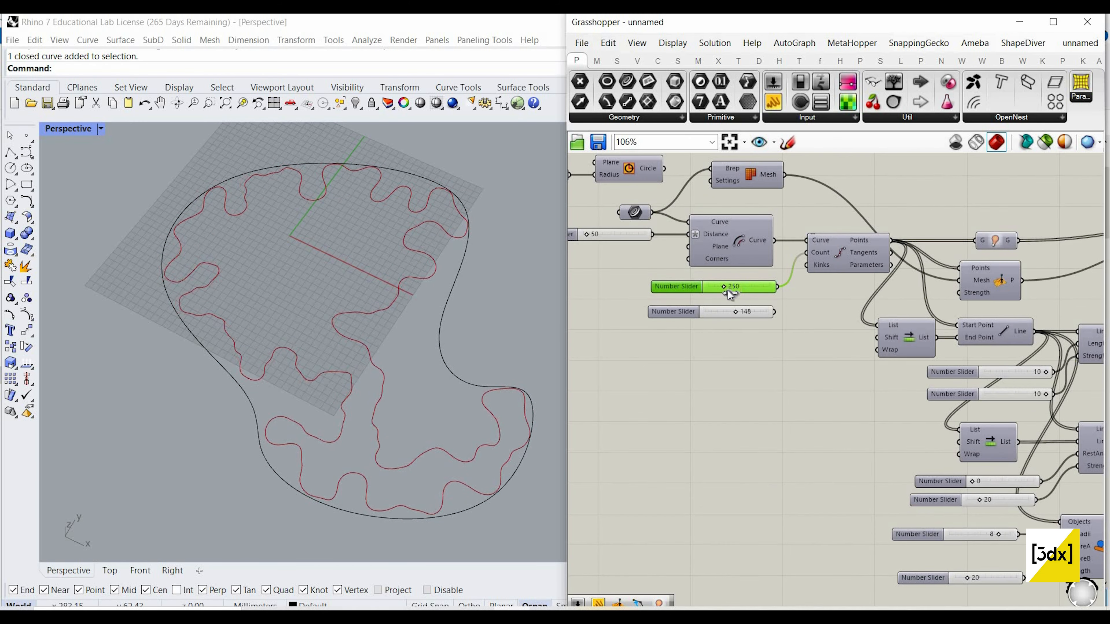
scroll(732, 291, up, 5)
drag(753, 291, 782, 293)
scroll(737, 294, down, 3)
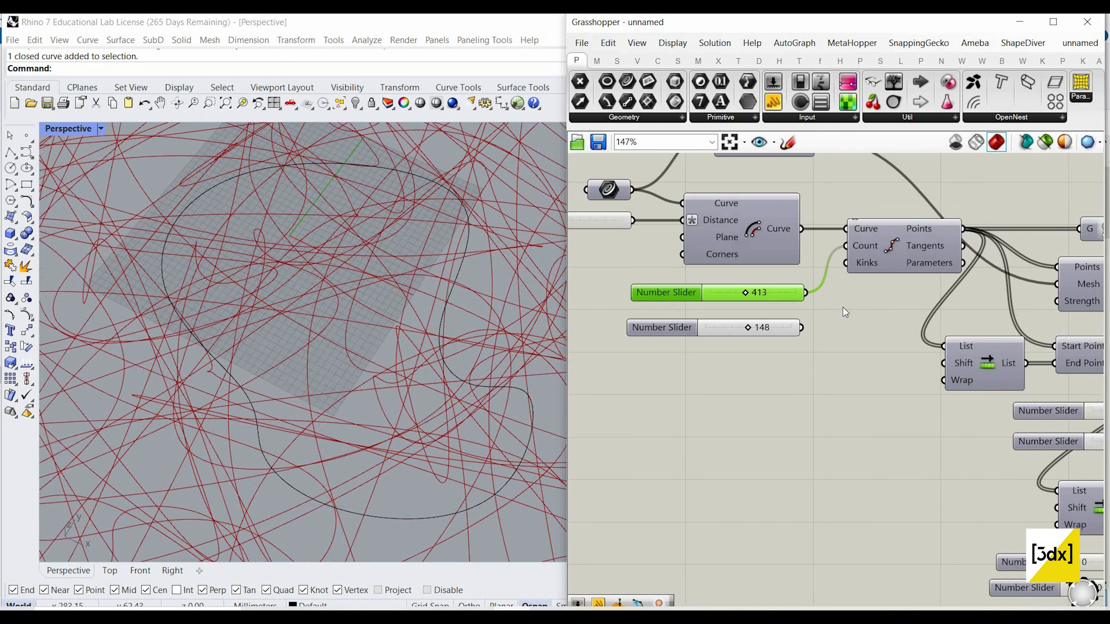
scroll(843, 307, down, 5)
scroll(923, 301, up, 3)
scroll(869, 308, down, 3)
scroll(792, 337, up, 5)
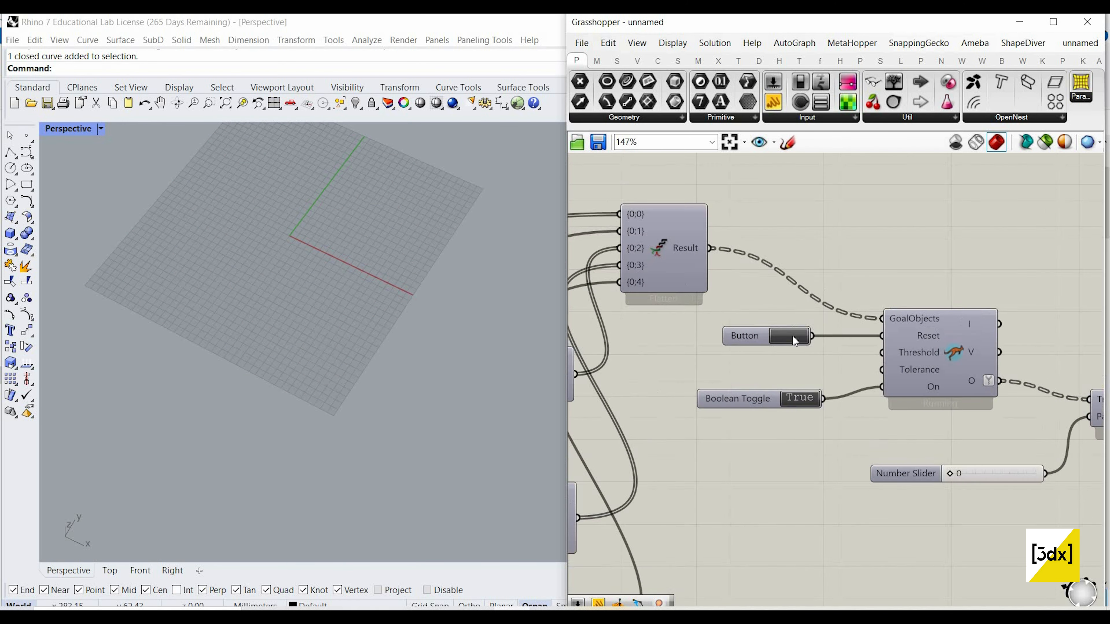
scroll(794, 341, up, 2)
click(789, 339)
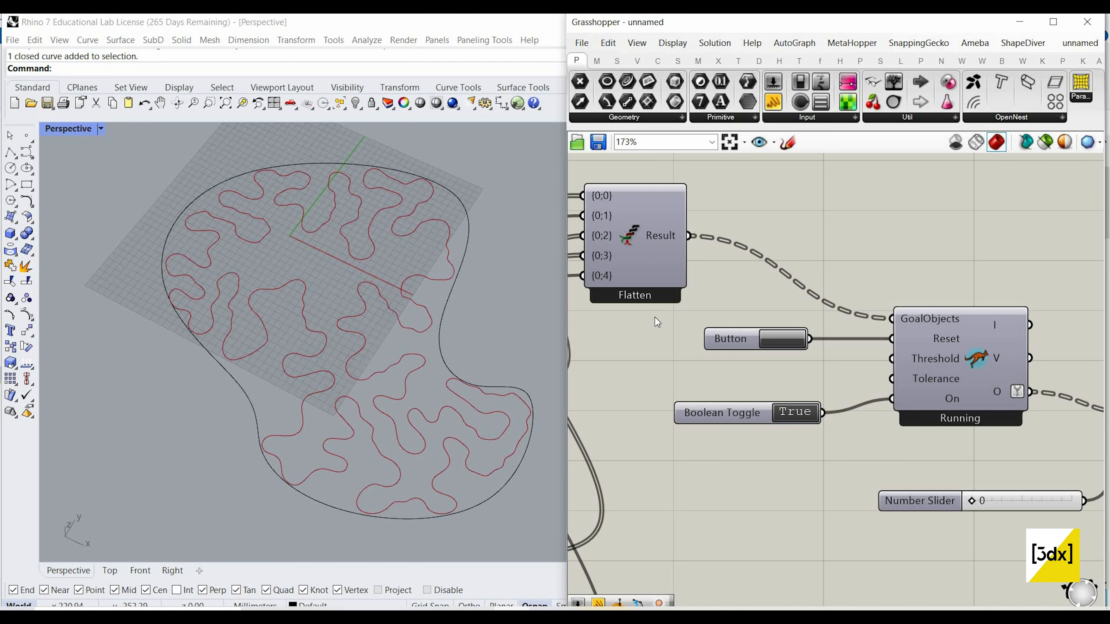
Step: Offset the freeform boundary curve inward in the Rhino viewport
scroll(887, 376, down, 5)
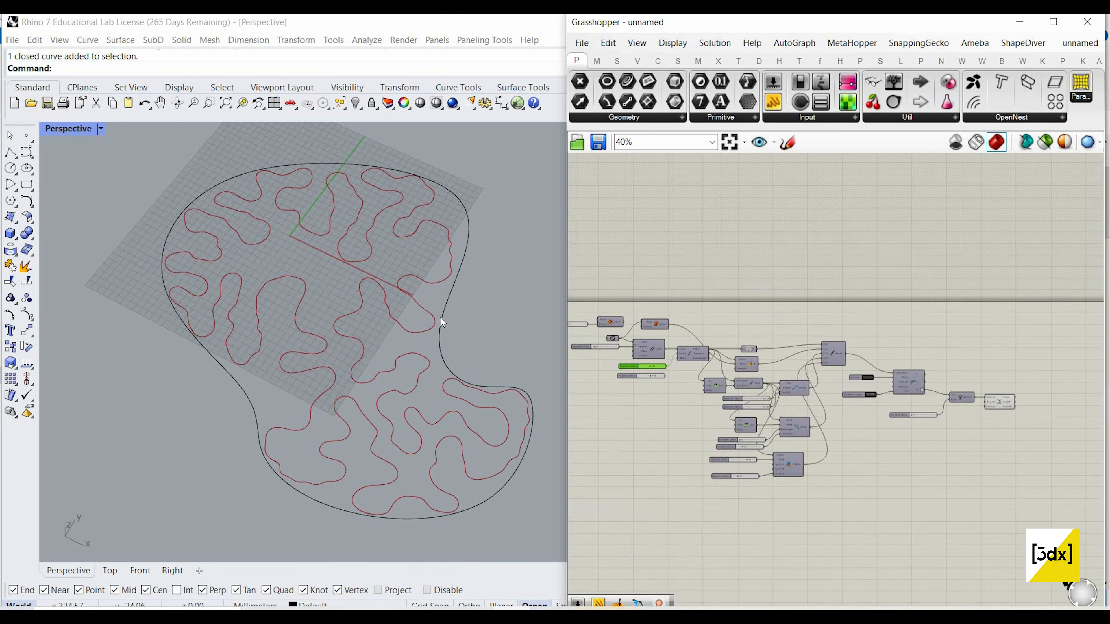
scroll(479, 360, up, 5)
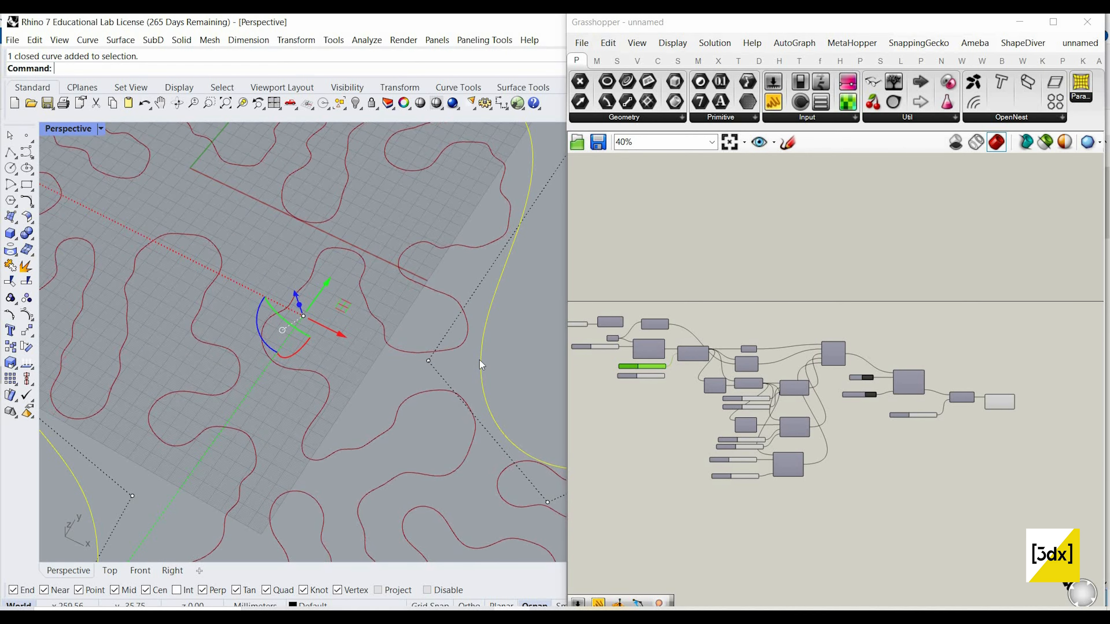
text(Offset)
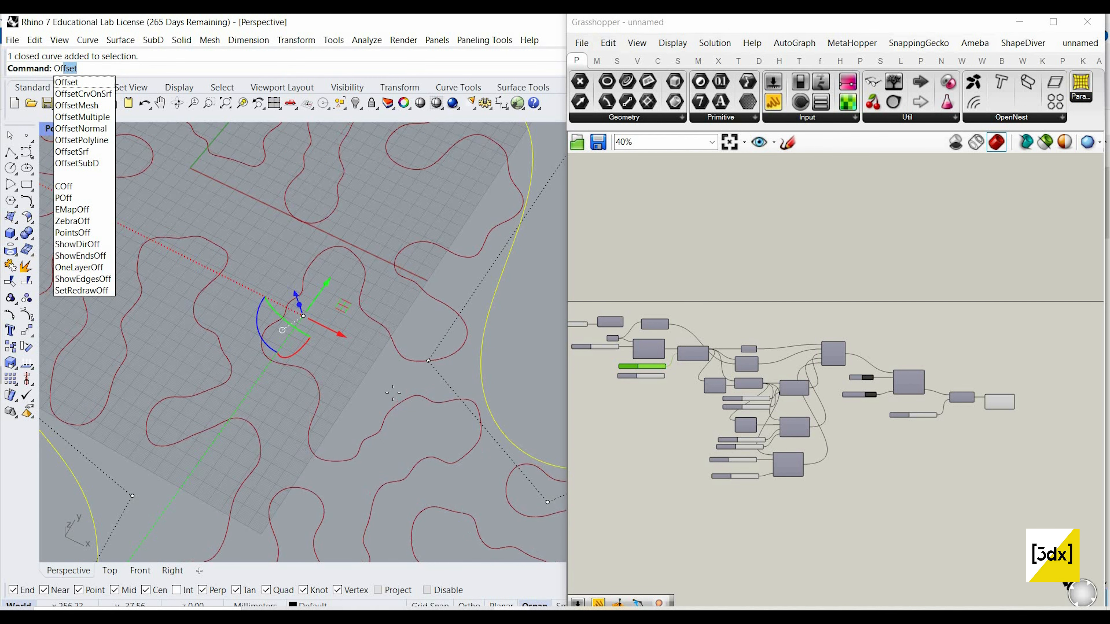
key(Return)
click(468, 347)
scroll(470, 342, down, 4)
click(432, 314)
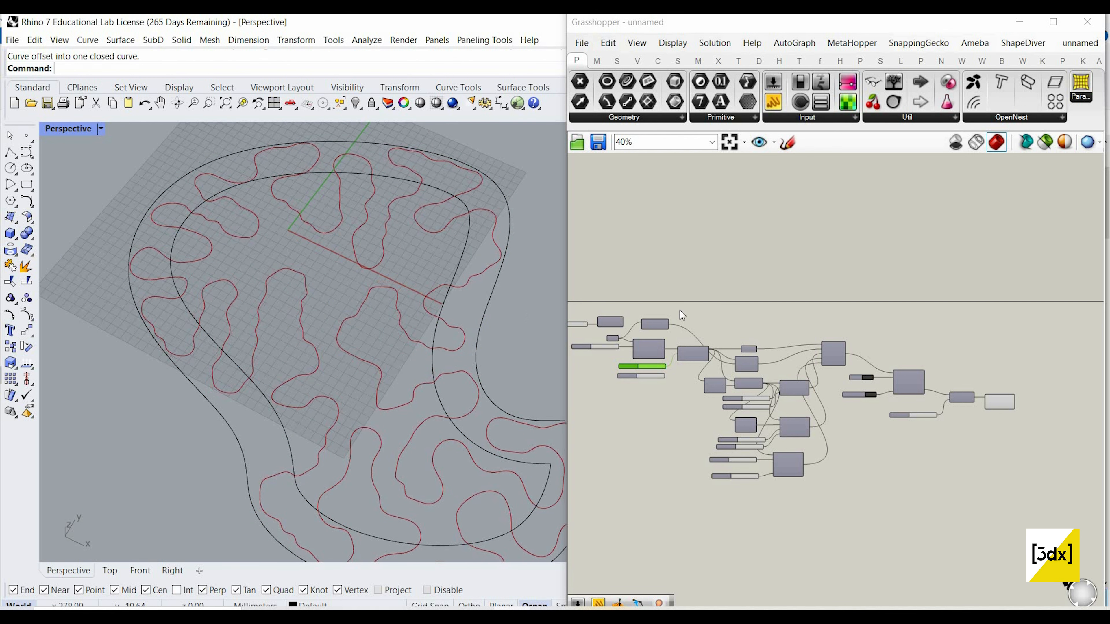
Step: Select both boundary curves, add a Curve parameter above the definition and assign the two curves to it
key(ctrl+a)
scroll(743, 257, up, 3)
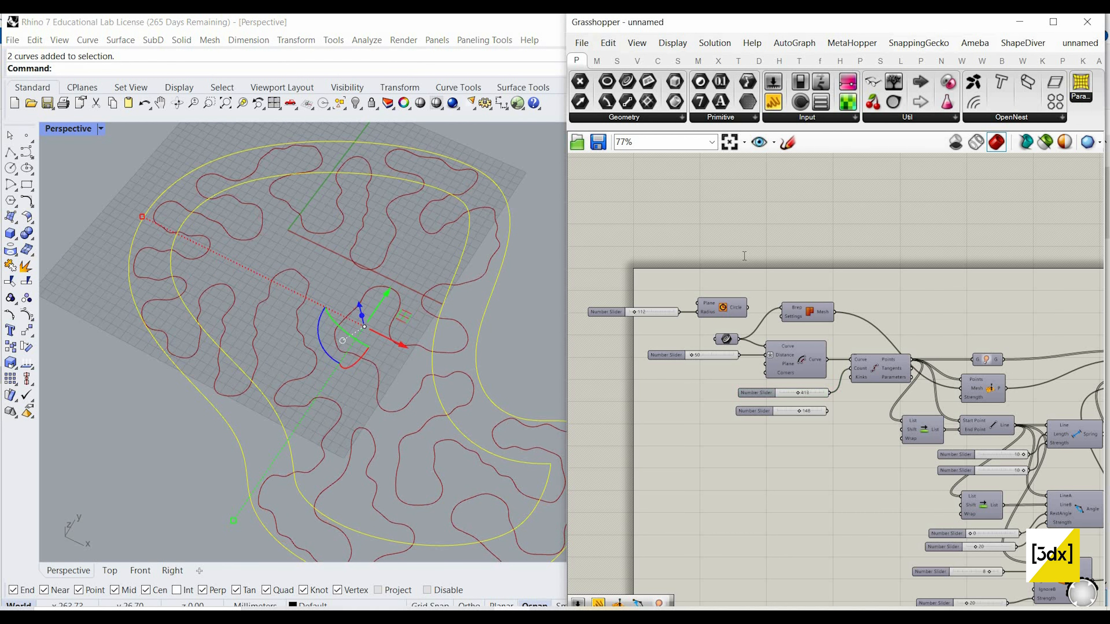
double_click(744, 256)
text(curve)
key(Return)
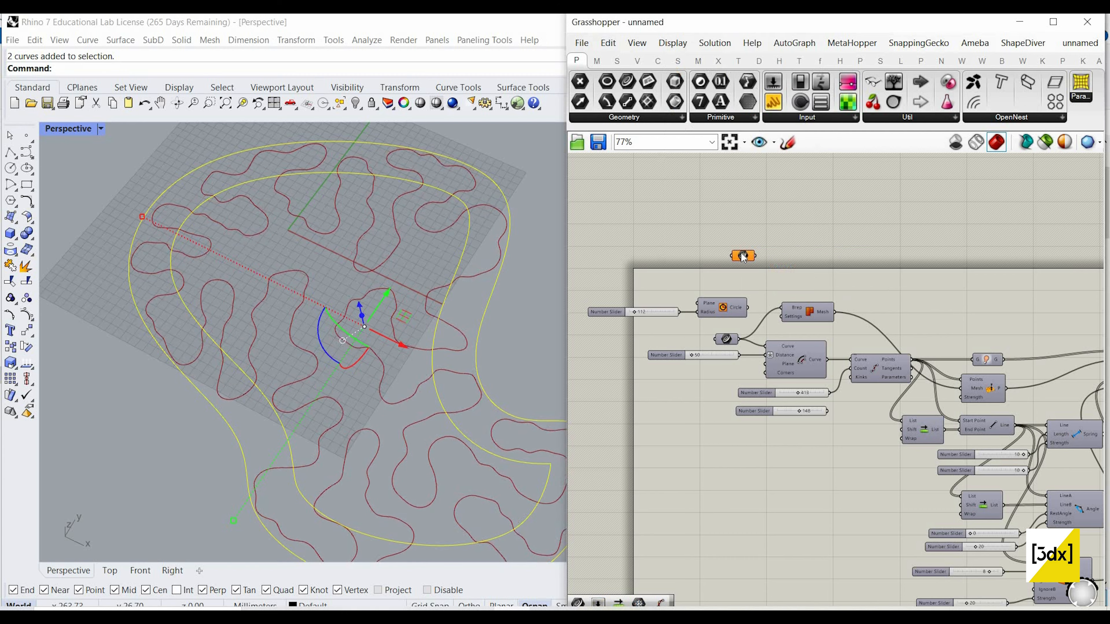
right_click(743, 257)
click(769, 454)
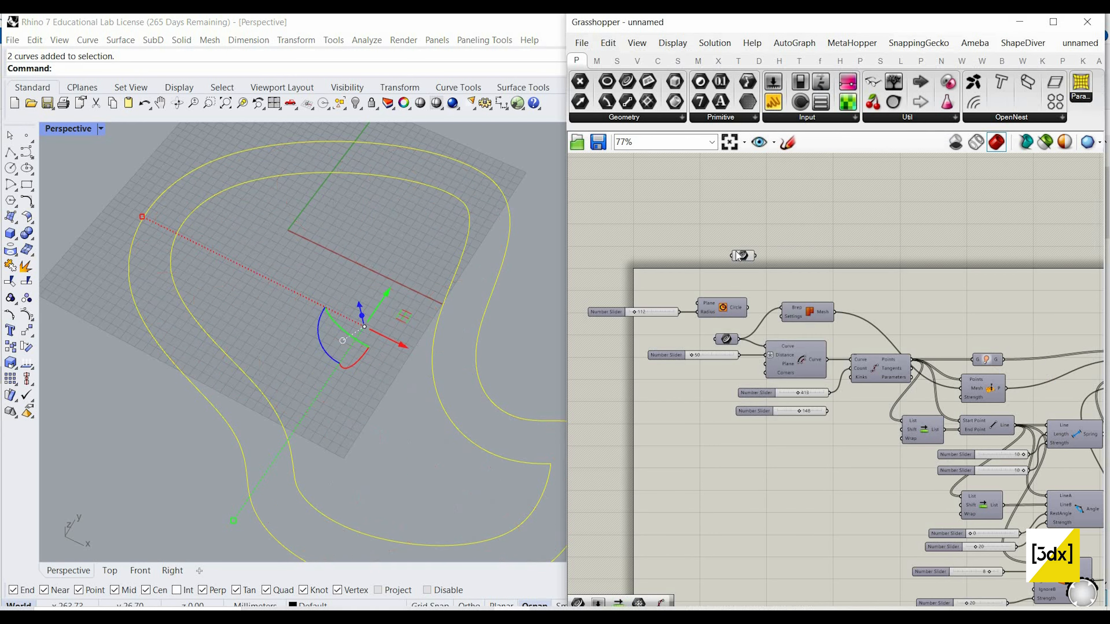
drag(742, 257, 747, 257)
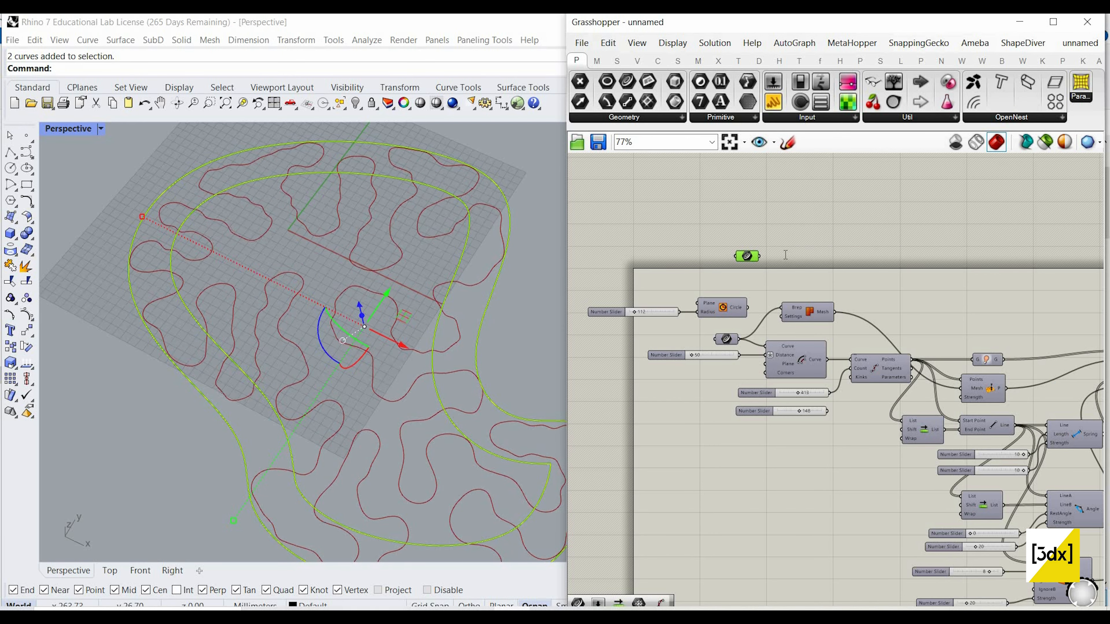
Step: Add a Loft component, connect the new Curve parameter to its Curves input and inspect the lofted band
double_click(786, 255)
text(lo)
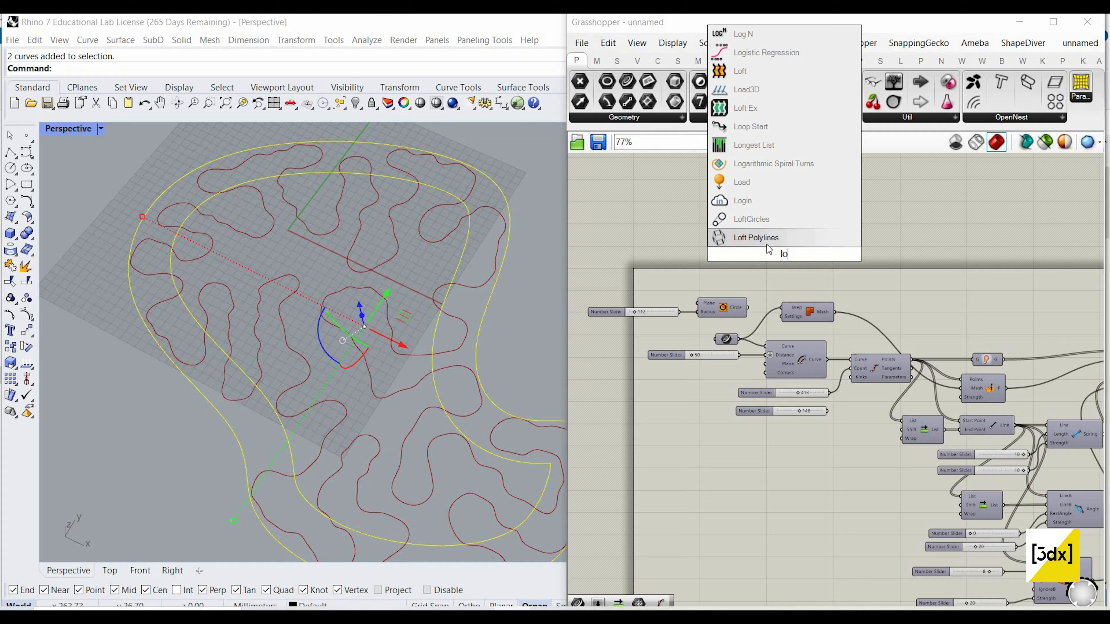
text(f)
key(Return)
scroll(782, 252, up, 3)
click(820, 253)
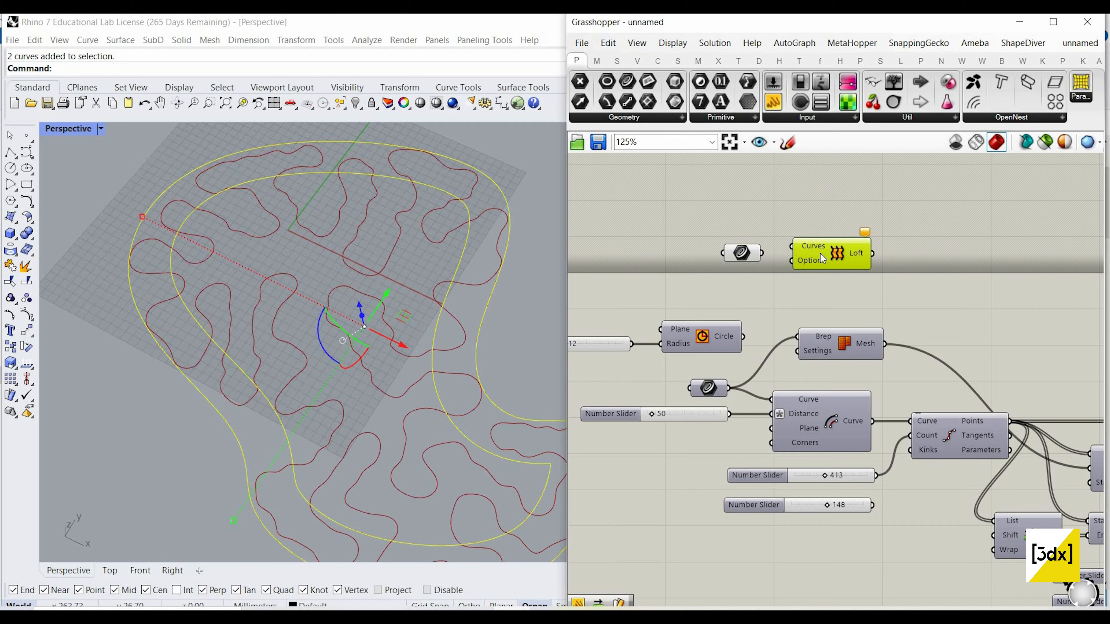
drag(820, 254, 823, 261)
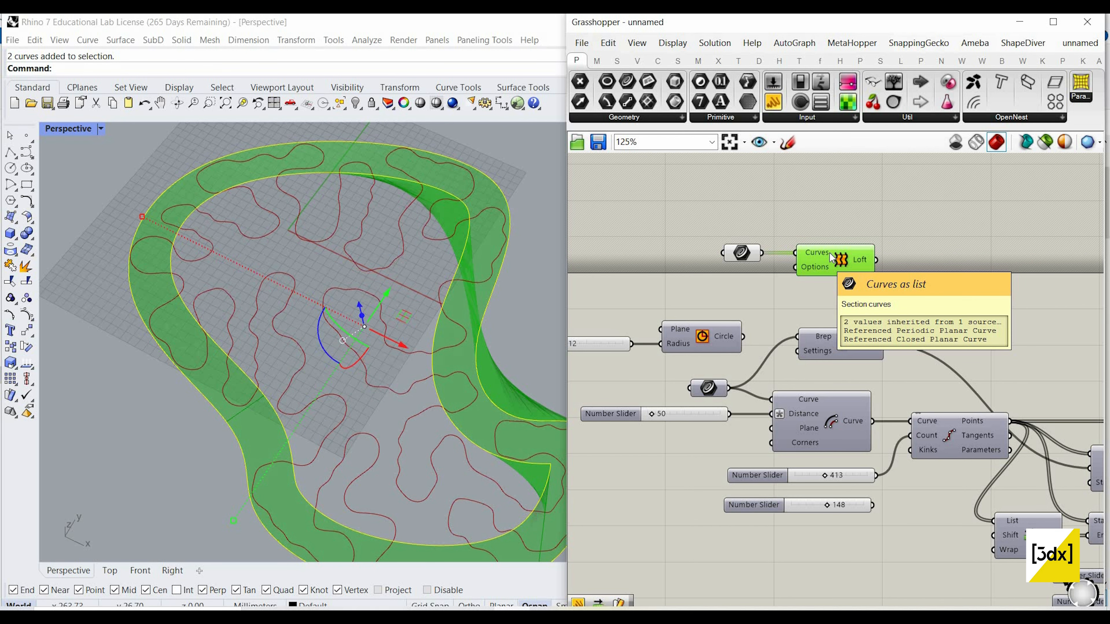
scroll(437, 414, up, 5)
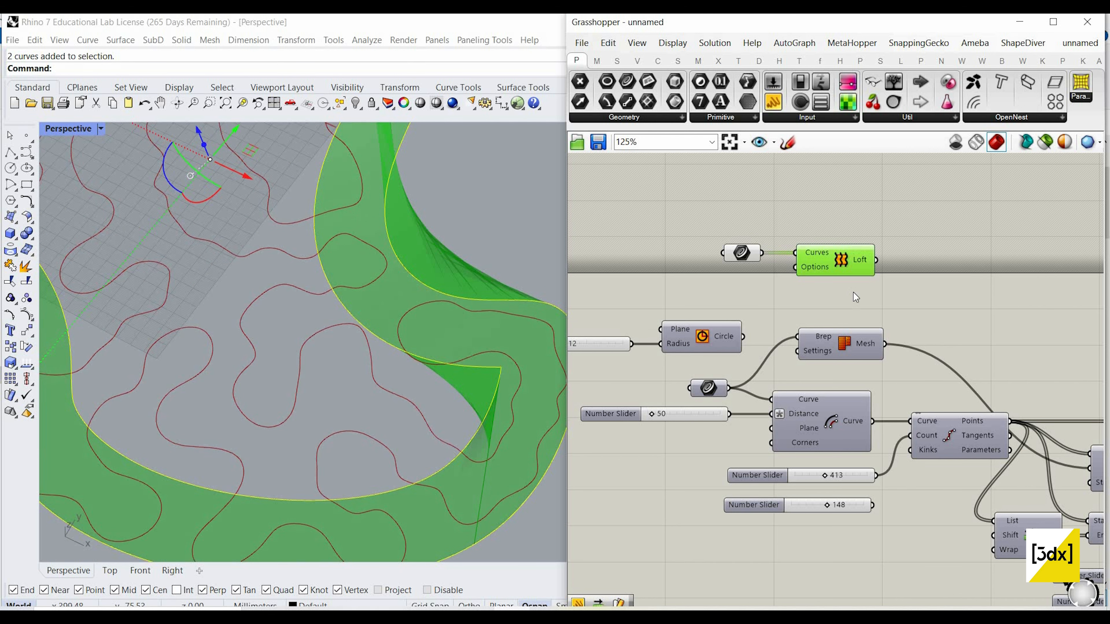
click(854, 281)
scroll(292, 297, down, 5)
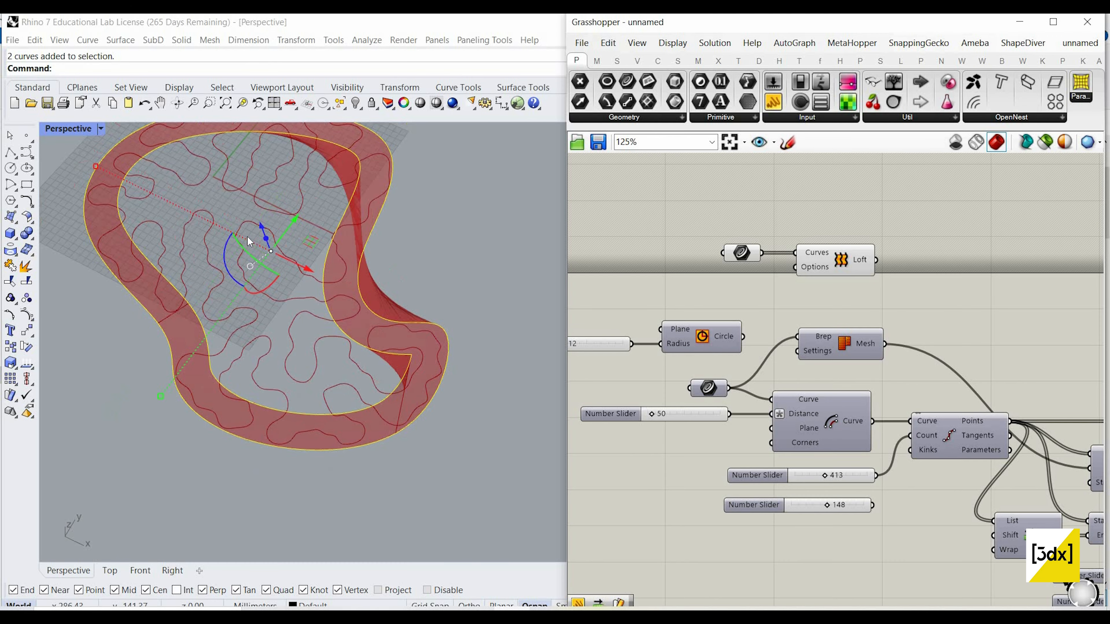
Step: Draw a new freeform control-point curve in Rhino along the inside of the lofted boundary band
scroll(74, 188, up, 4)
click(10, 168)
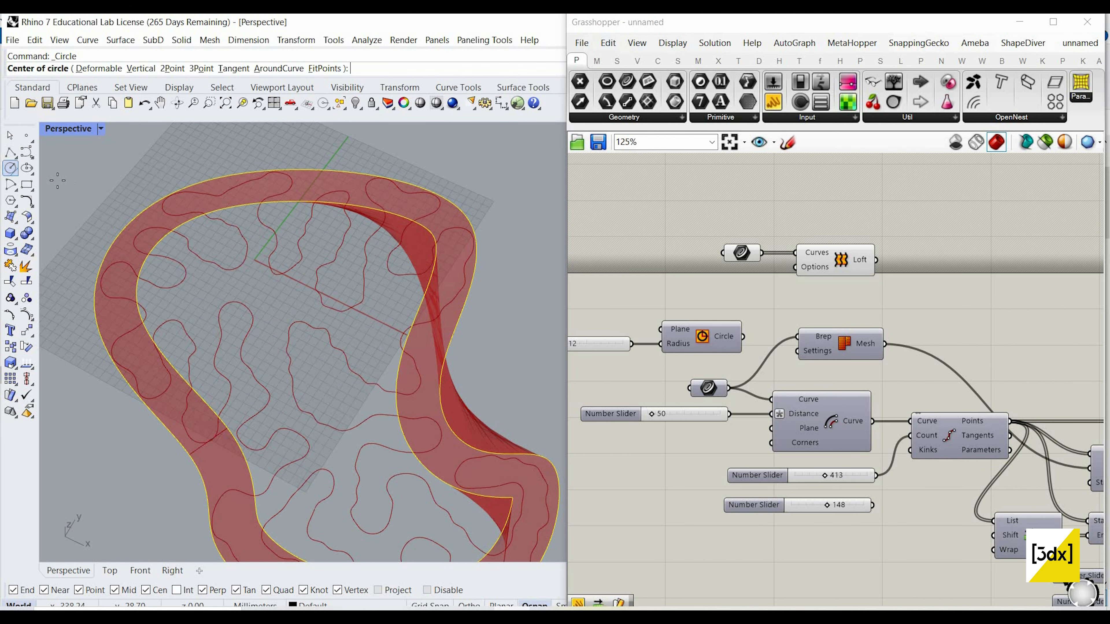
scroll(238, 287, down, 2)
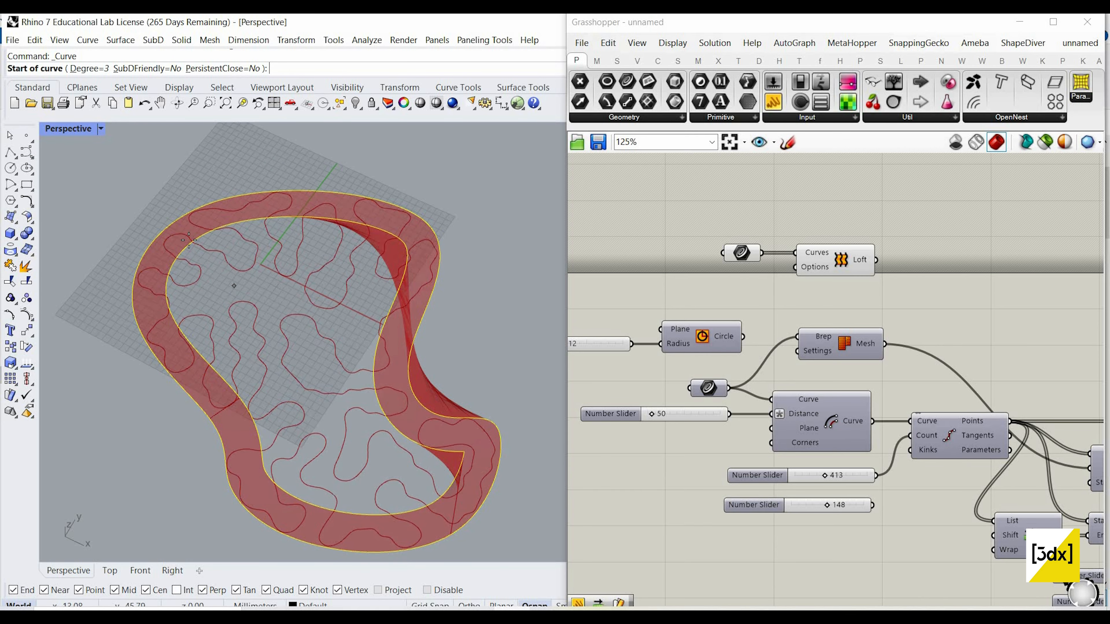
click(199, 353)
click(166, 292)
click(213, 230)
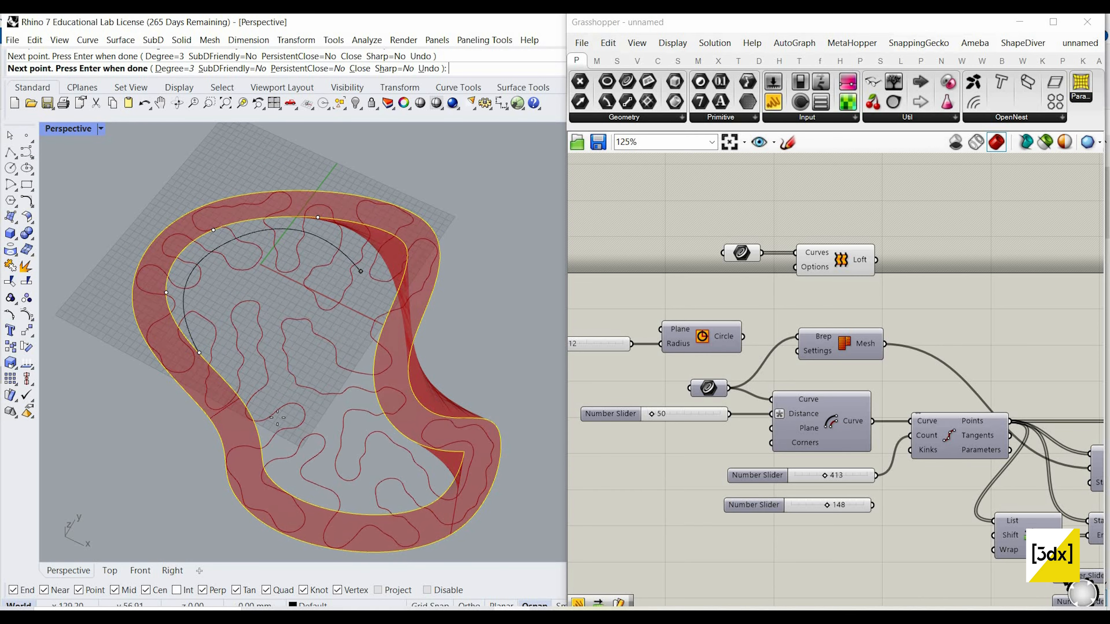
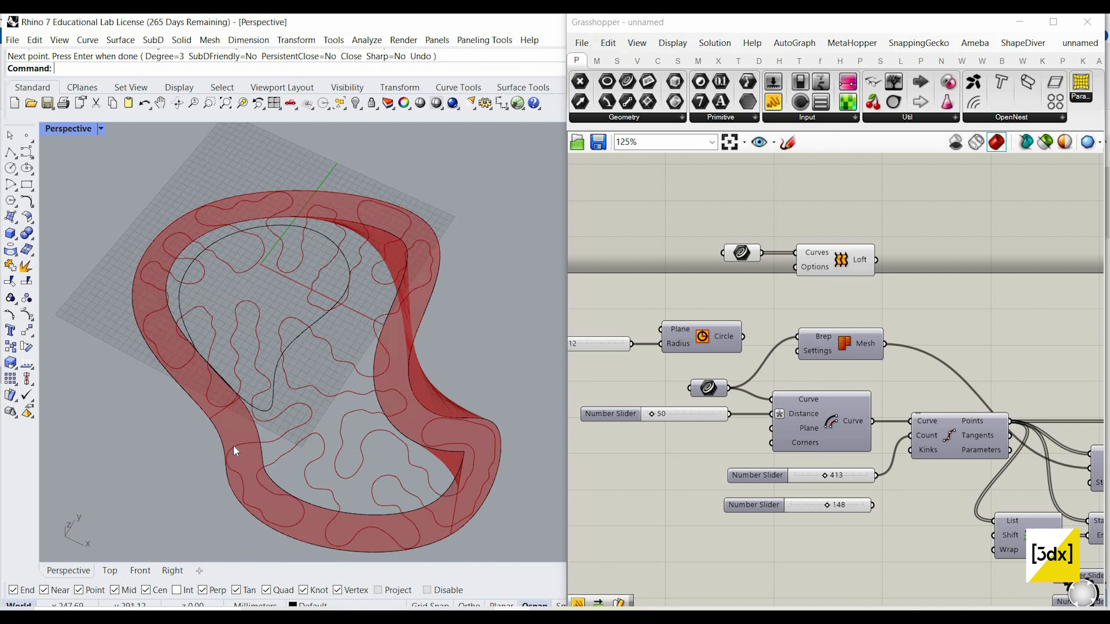
Step: Delete the existing Rhino curves and draw a circle about 311 mm in diameter with a smaller circle inside it
key(Delete)
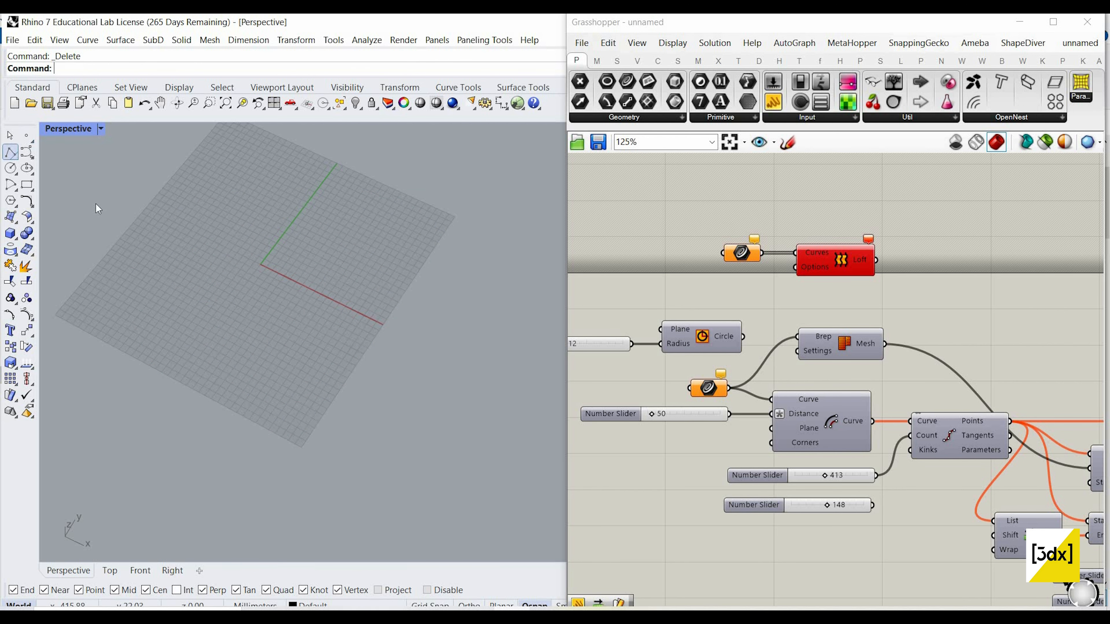
scroll(456, 314, down, 5)
scroll(347, 315, up, 9)
click(344, 327)
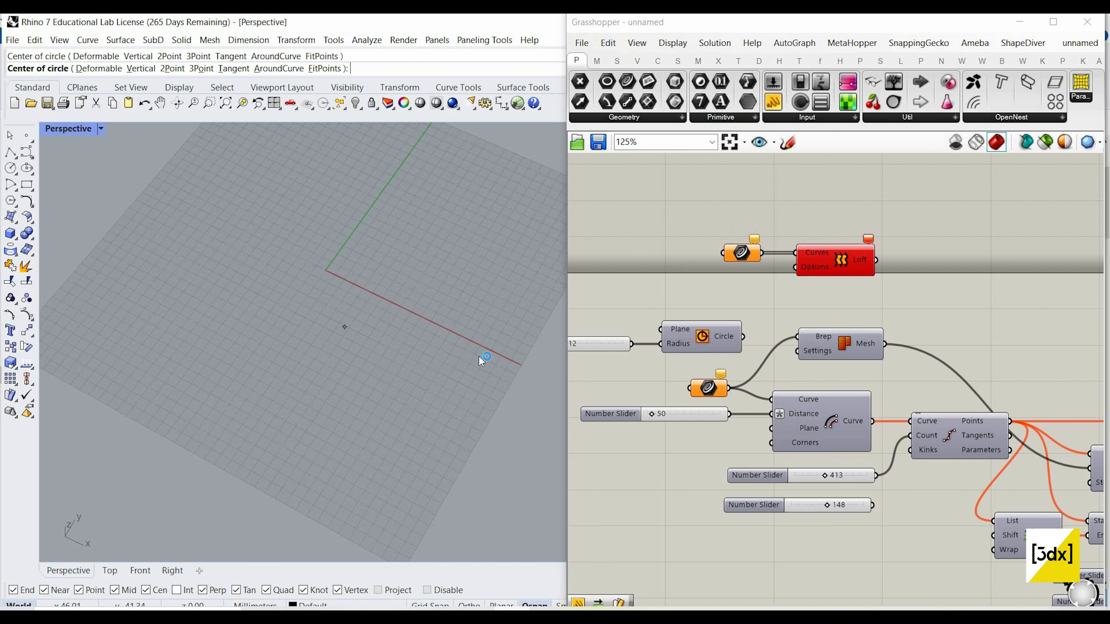
click(518, 366)
right_click(330, 318)
click(330, 317)
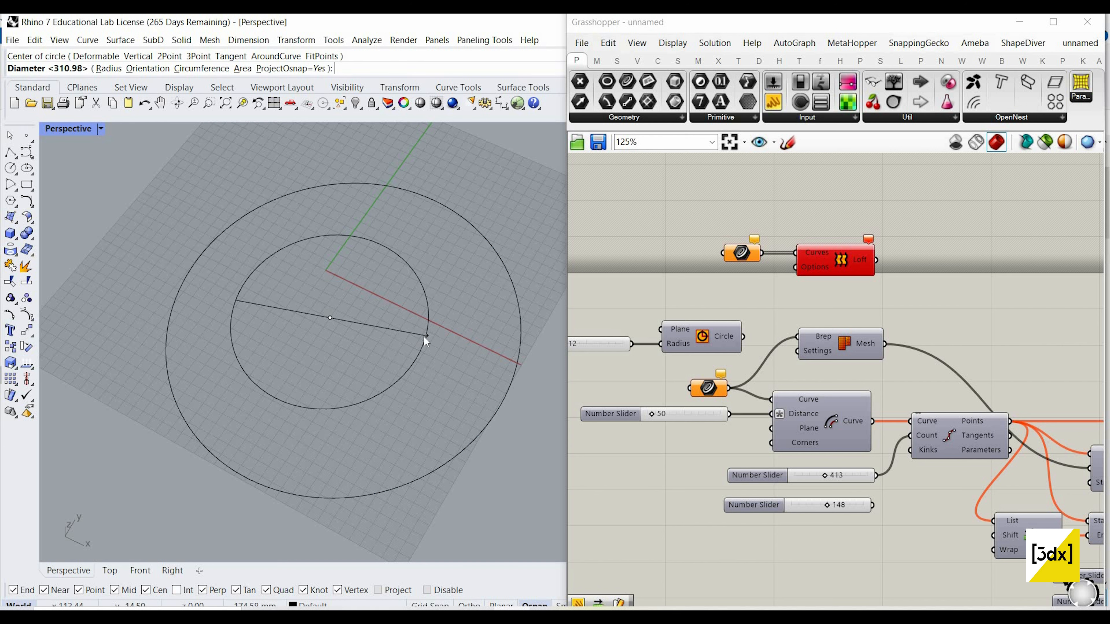
click(424, 336)
Step: Assign both circles to the Curve parameter feeding the Loft and connect the Loft output to the Mesh component's Brep input
scroll(402, 316, down, 4)
key(ctrl+a)
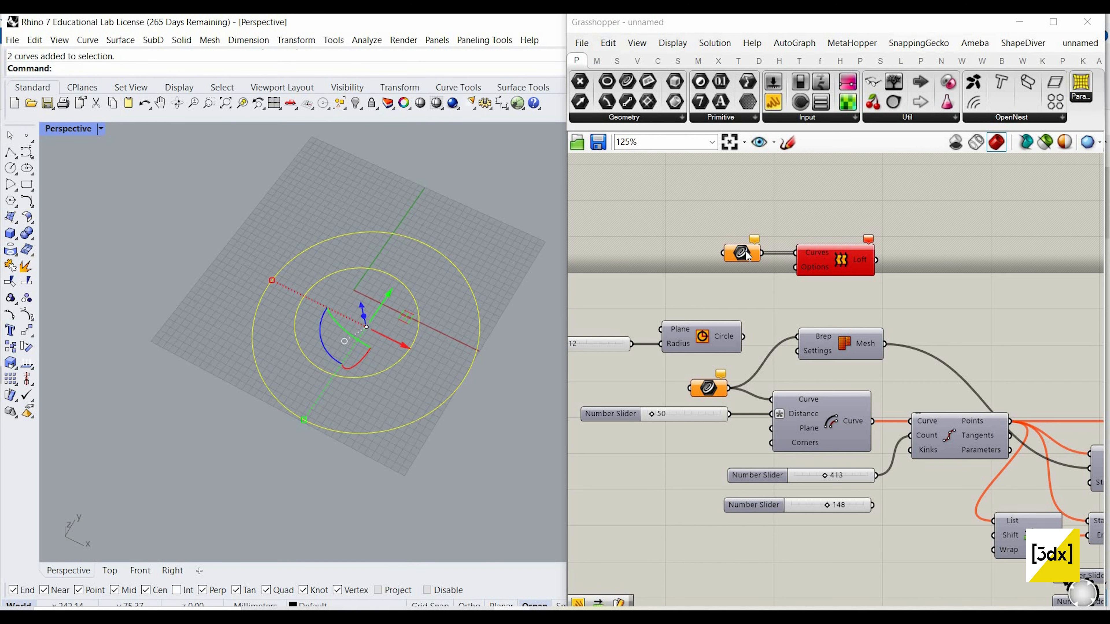
right_click(743, 252)
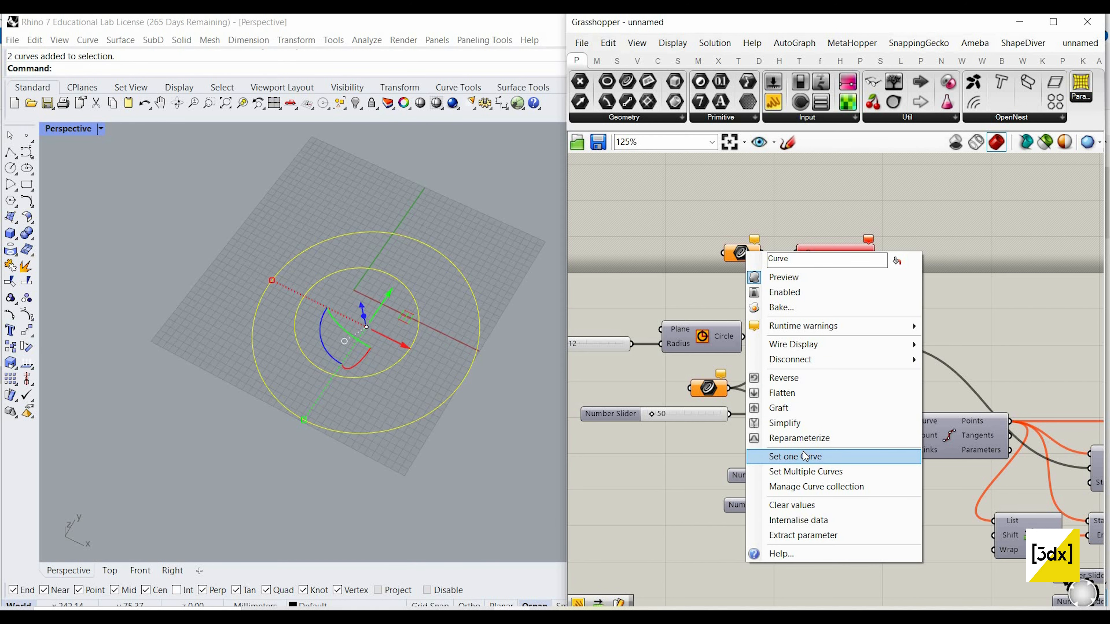
click(805, 472)
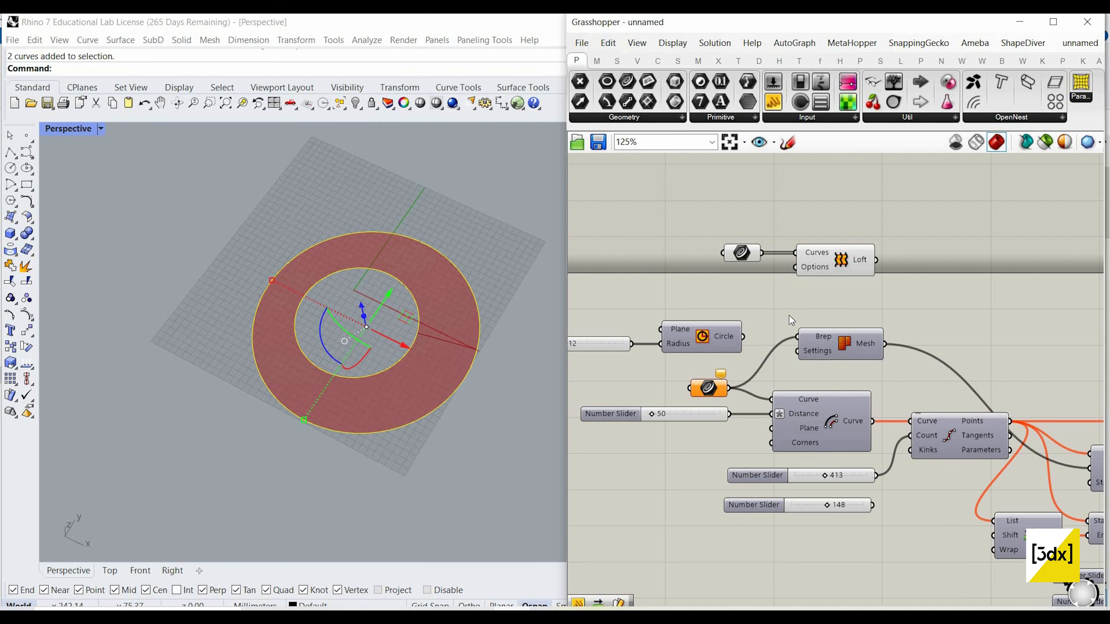
click(871, 268)
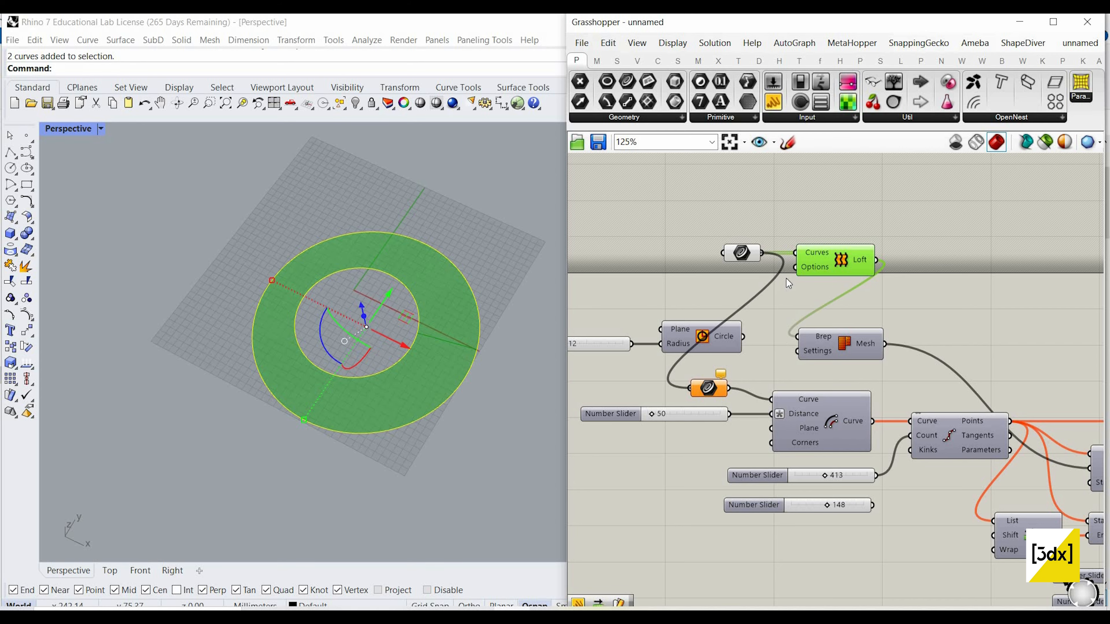
drag(743, 254, 745, 253)
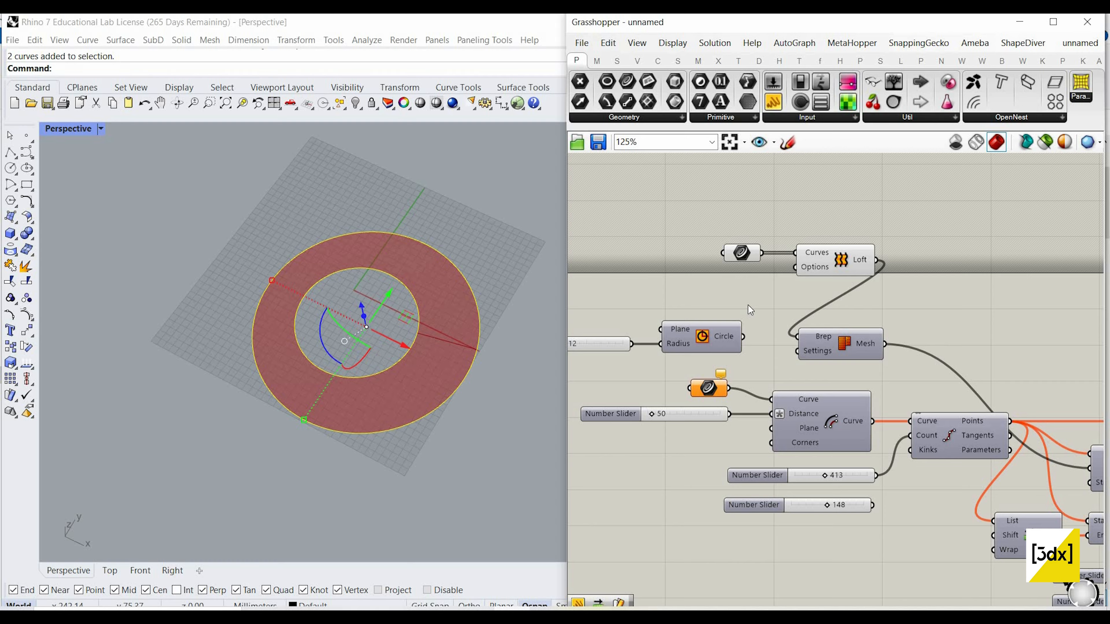
Step: Add a Curve parameter that references one of the circles and connect it to the Offset Curve component's Curve input
double_click(675, 295)
text(curve)
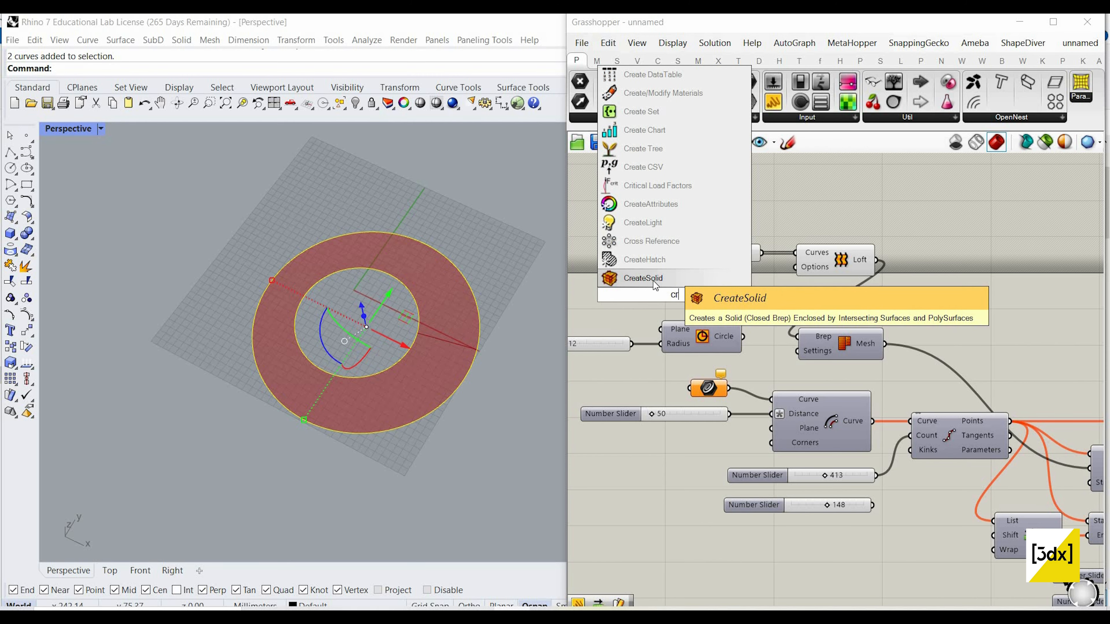
key(Return)
right_click(672, 295)
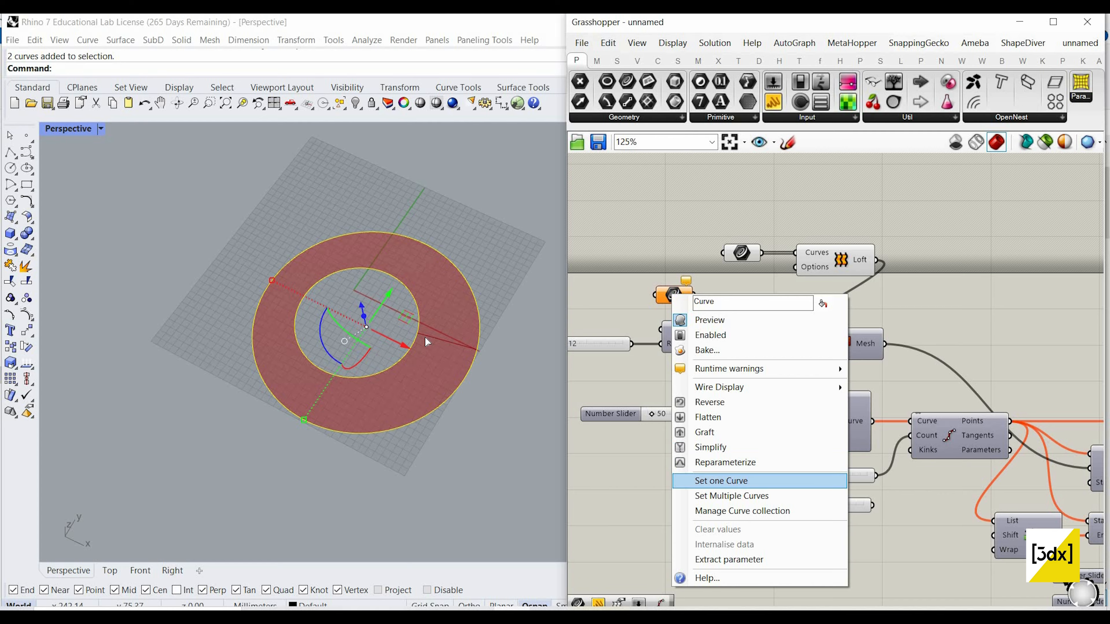
click(738, 481)
key(Return)
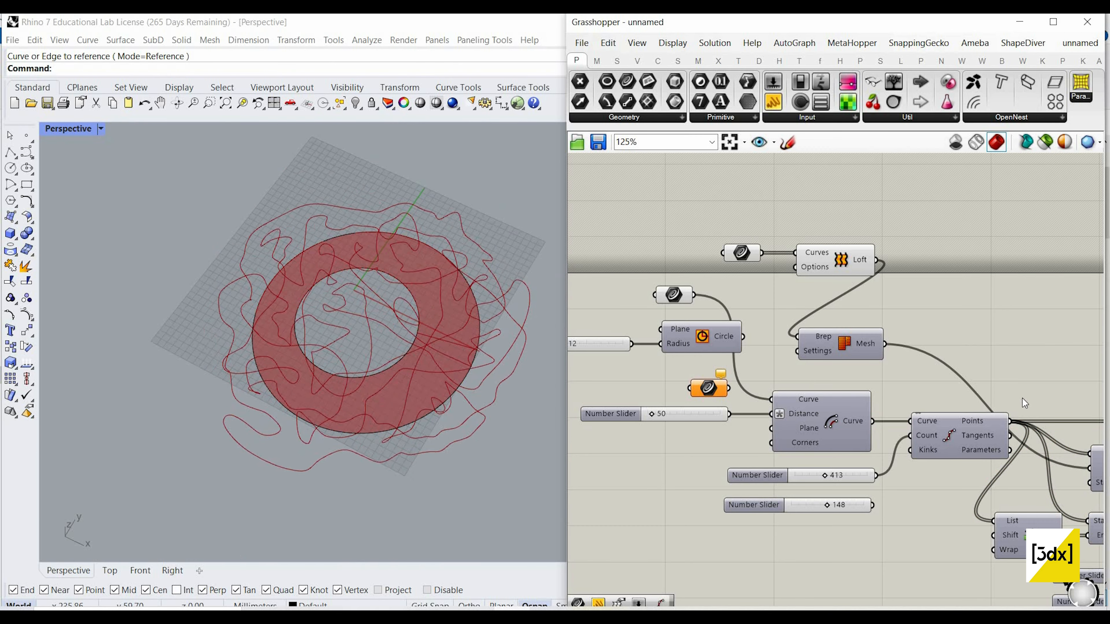
Step: Set the unconnected number slider to 100 and use it for the Divide Curve Count, restarting the simulation
scroll(805, 367, down, 5)
scroll(723, 366, up, 4)
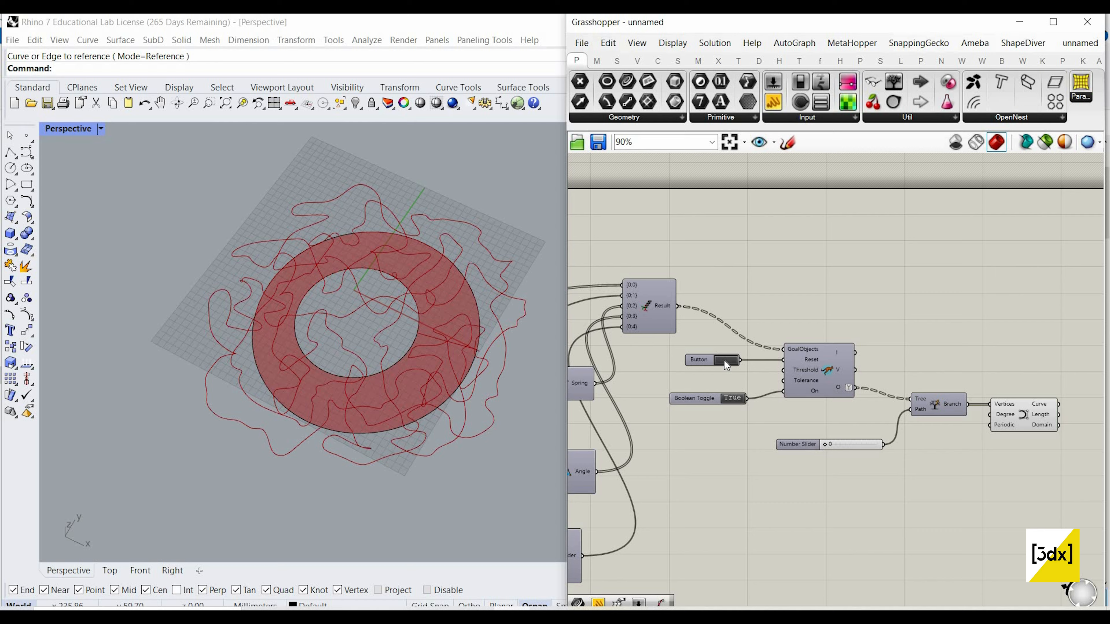
scroll(661, 361, down, 4)
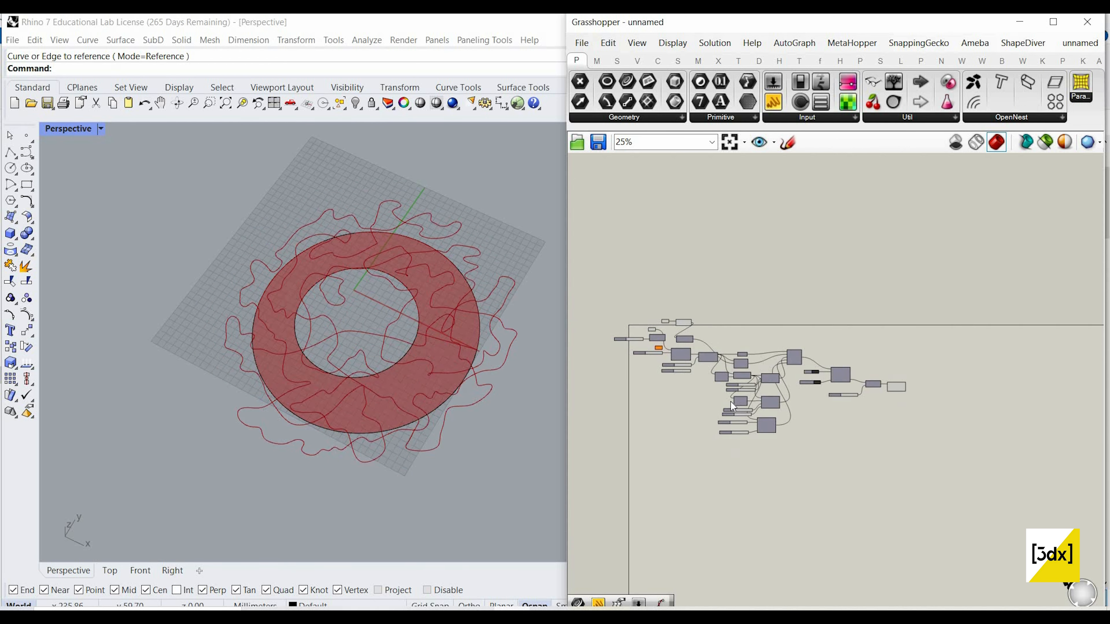
scroll(737, 393, up, 6)
double_click(700, 397)
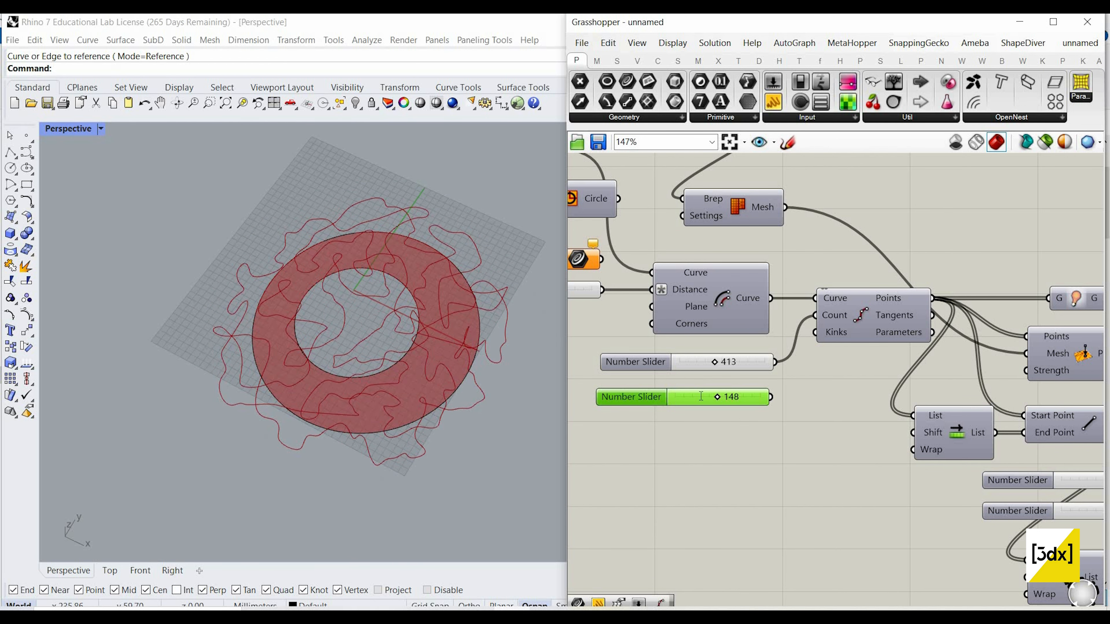
text(100)
key(Return)
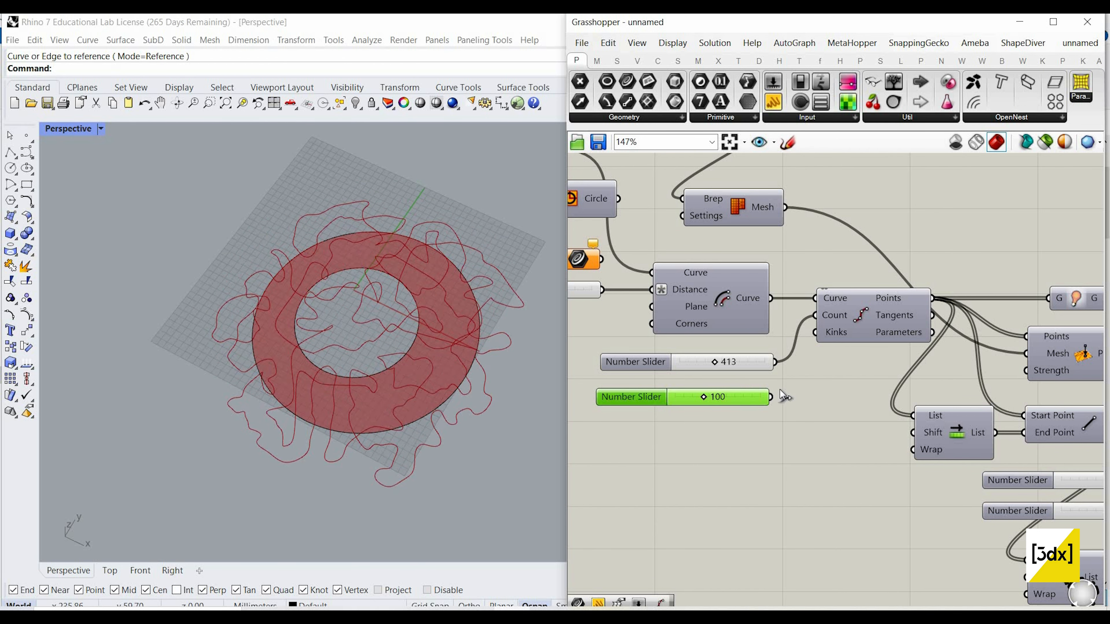
scroll(967, 343, down, 4)
scroll(1035, 369, up, 2)
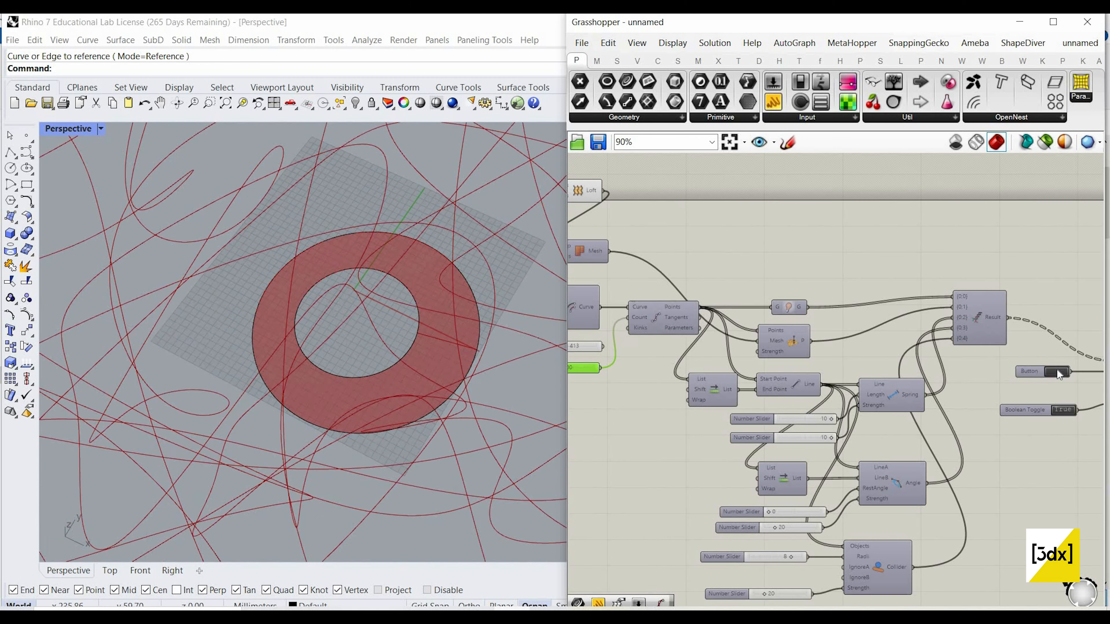
Step: Set the Divide Curve Count slider to 200 and reset the Kangaroo solver
right_drag(583, 371, 832, 384)
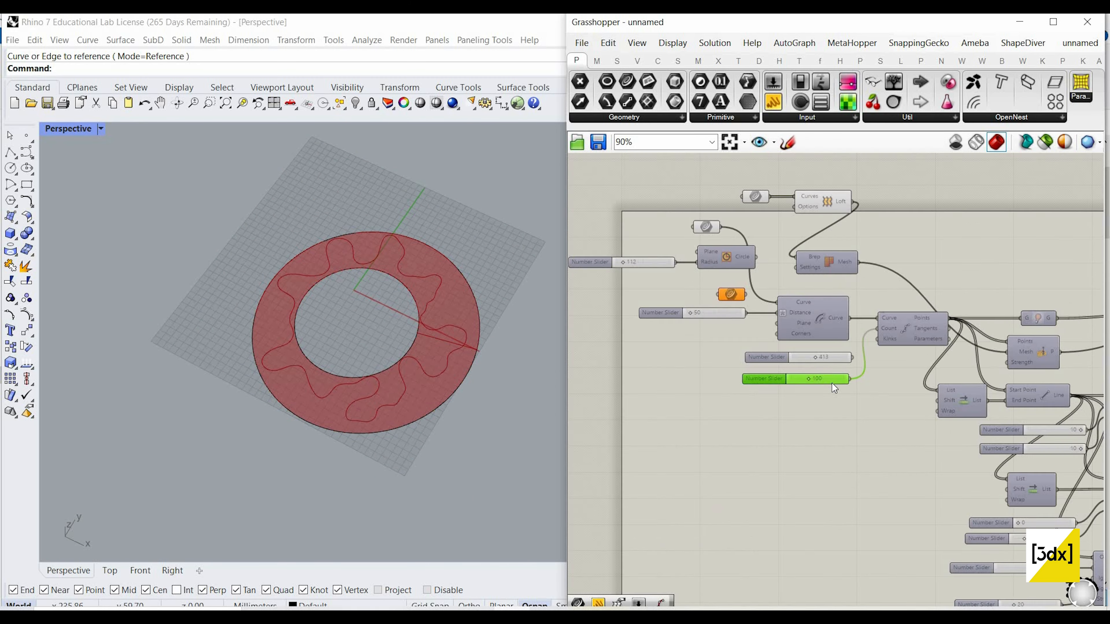
scroll(833, 384, up, 6)
double_click(839, 386)
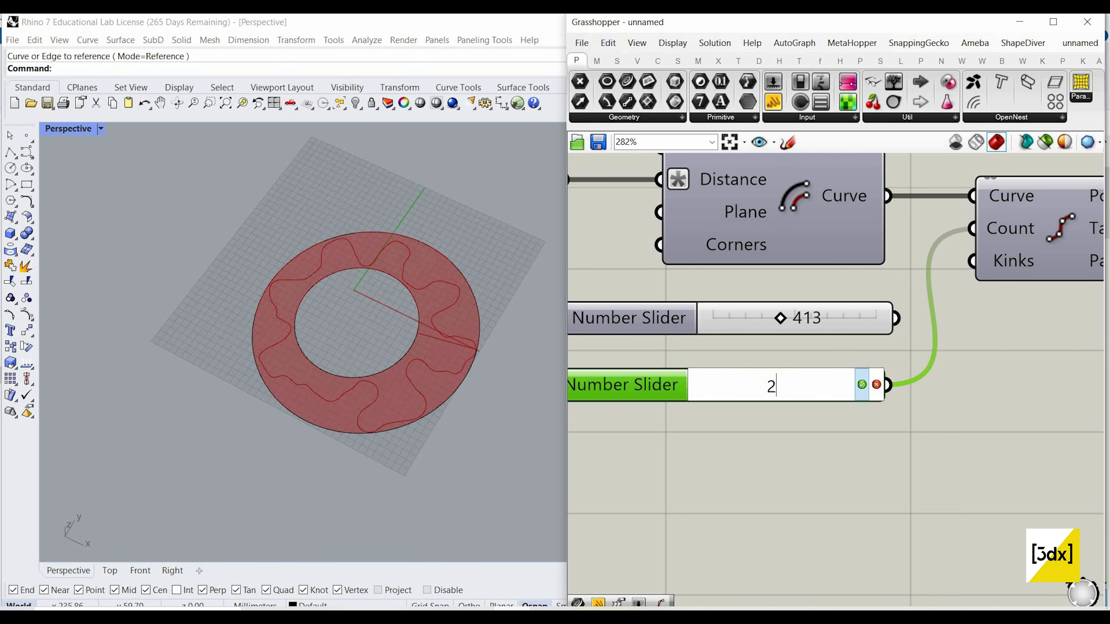
text(200)
key(Return)
scroll(984, 380, down, 7)
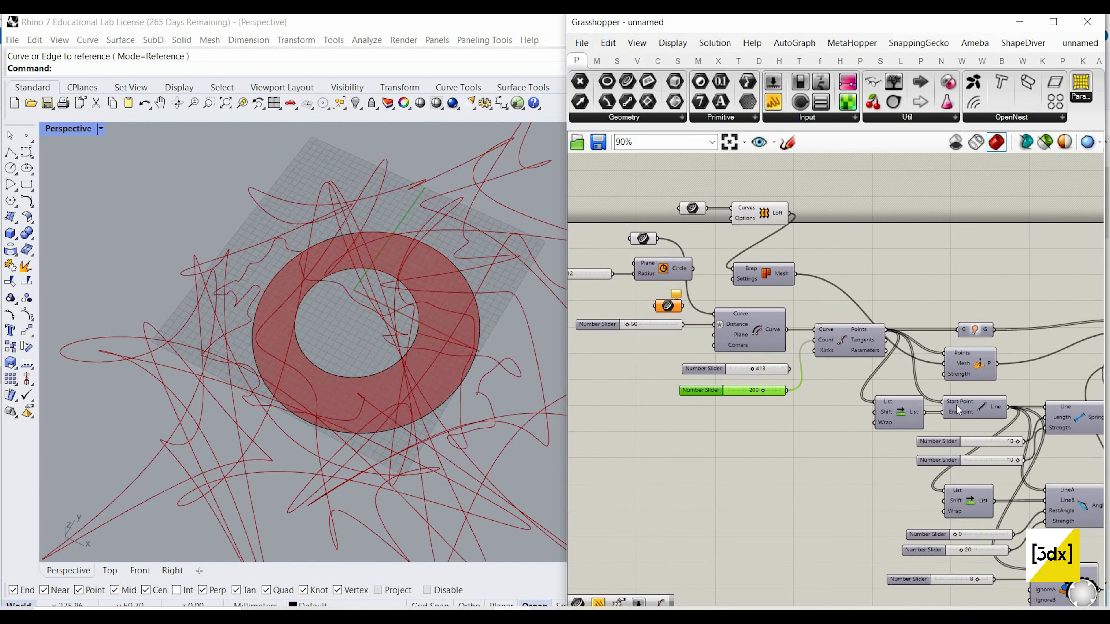
scroll(909, 393, up, 4)
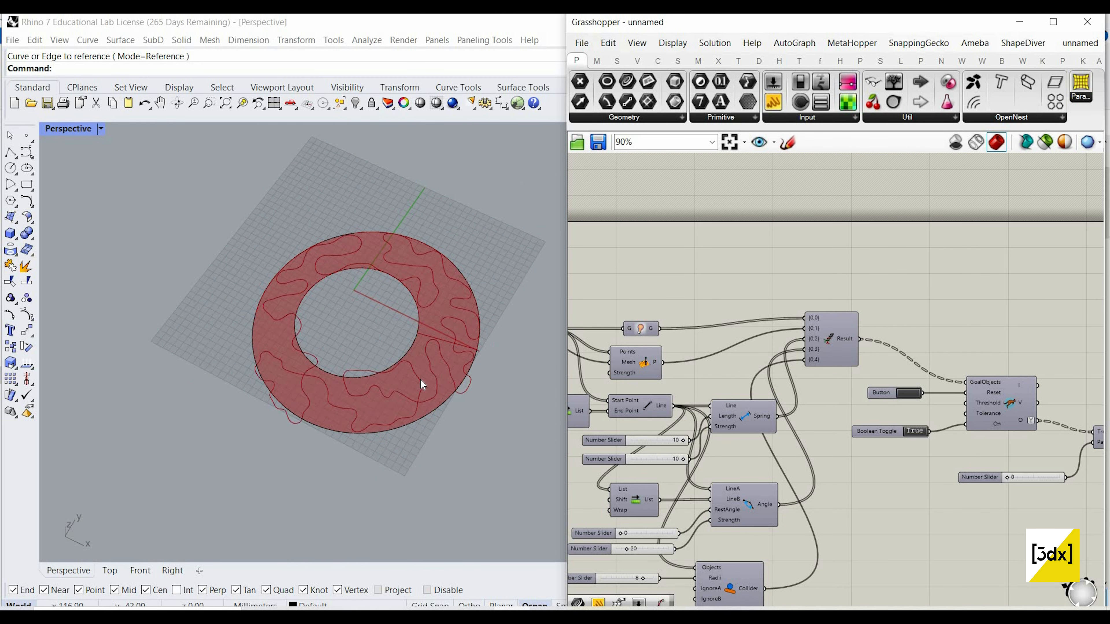
Step: Lower the Spring component's Length slider to 5 and reset the solver
scroll(781, 463, down, 3)
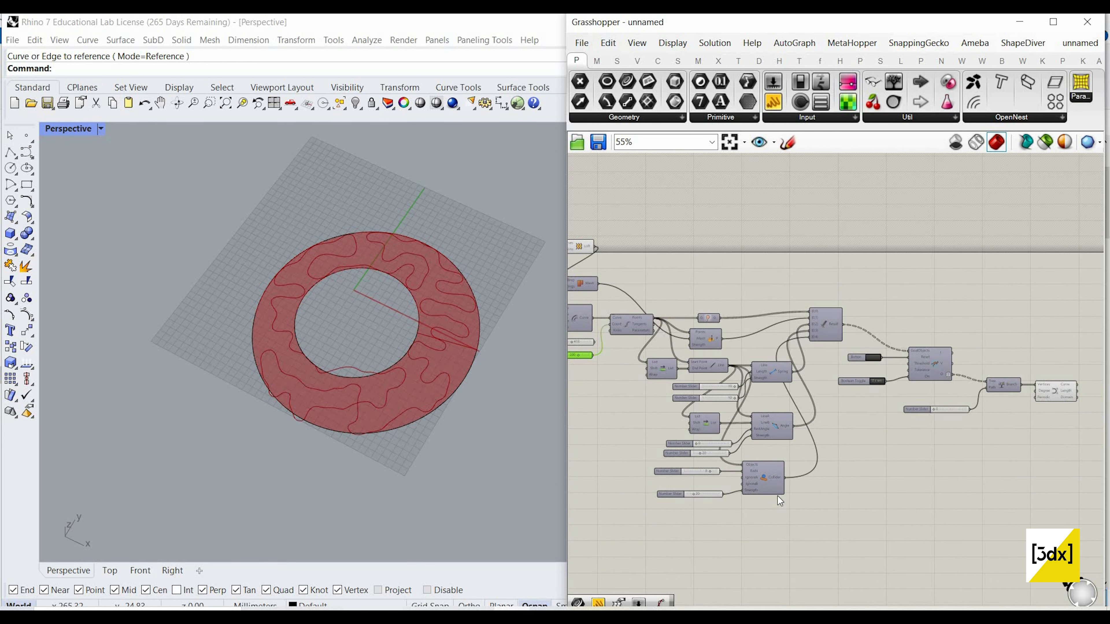
scroll(780, 473, up, 3)
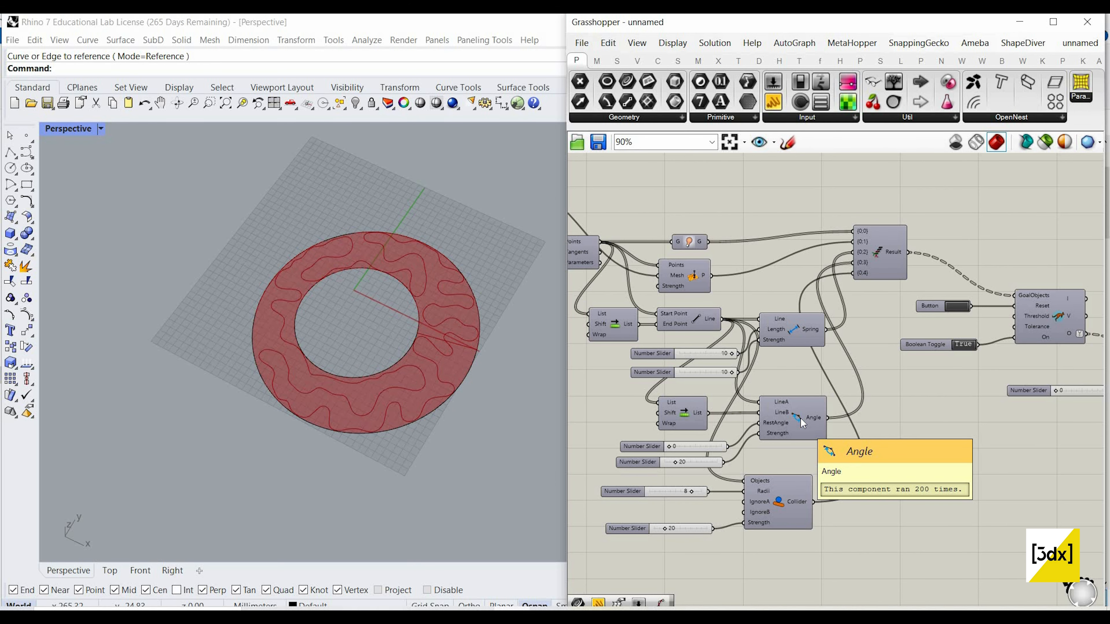
scroll(773, 422, up, 1)
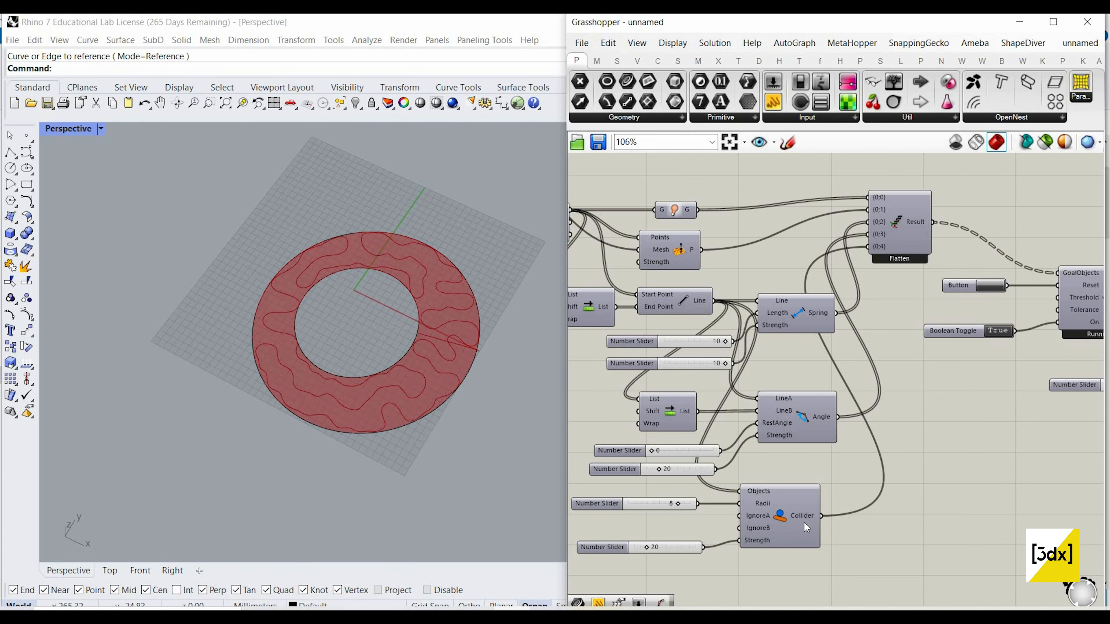
scroll(804, 523, up, 1)
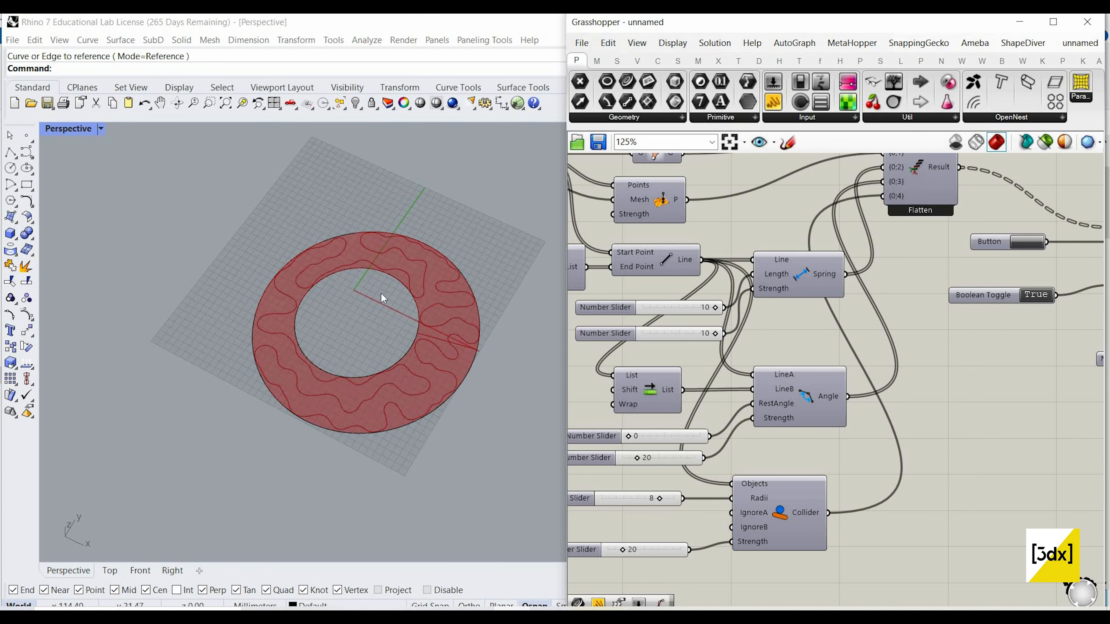
scroll(864, 333, down, 1)
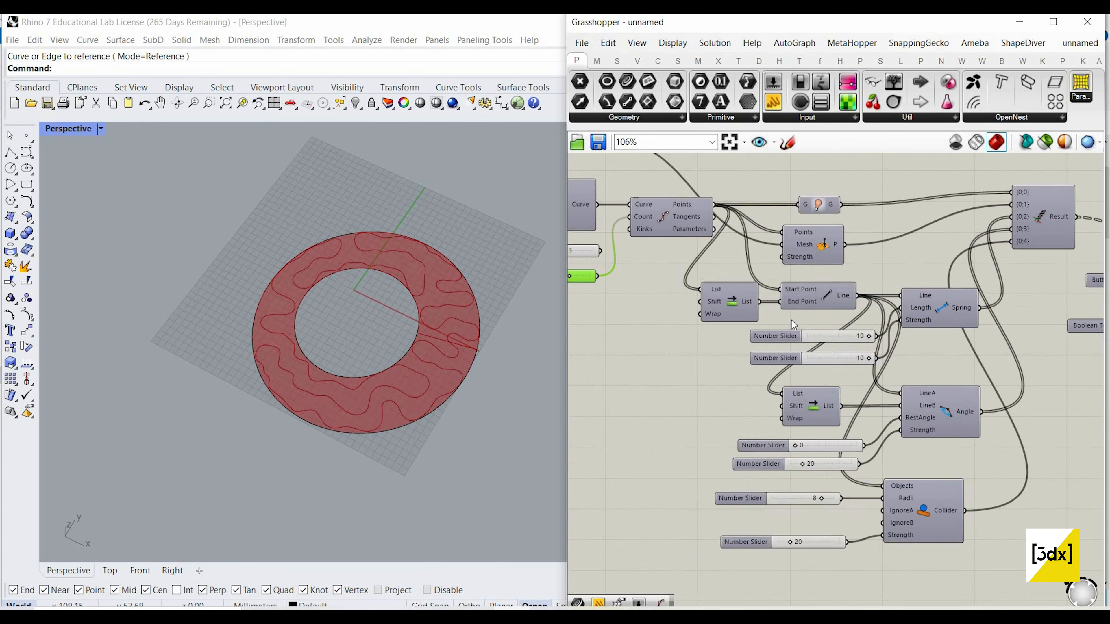
scroll(791, 320, up, 4)
drag(798, 317, 704, 320)
scroll(875, 304, down, 6)
scroll(1001, 250, up, 4)
click(1001, 254)
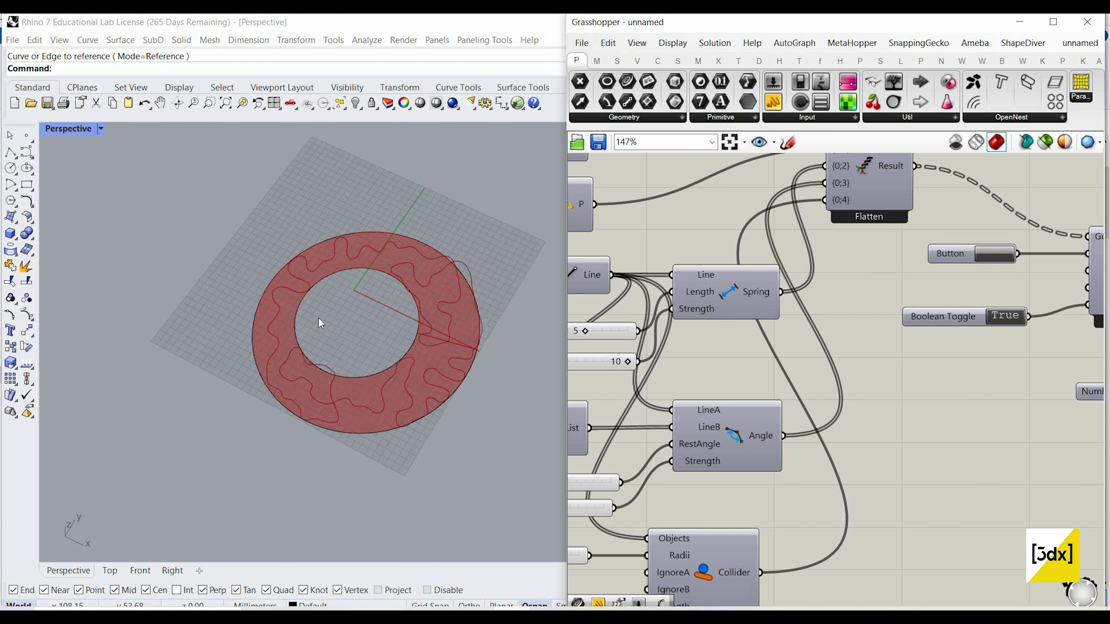
Step: Move the Angle component's RestAngle slider slightly upward, away from the Strength slider below it
scroll(321, 323, up, 3)
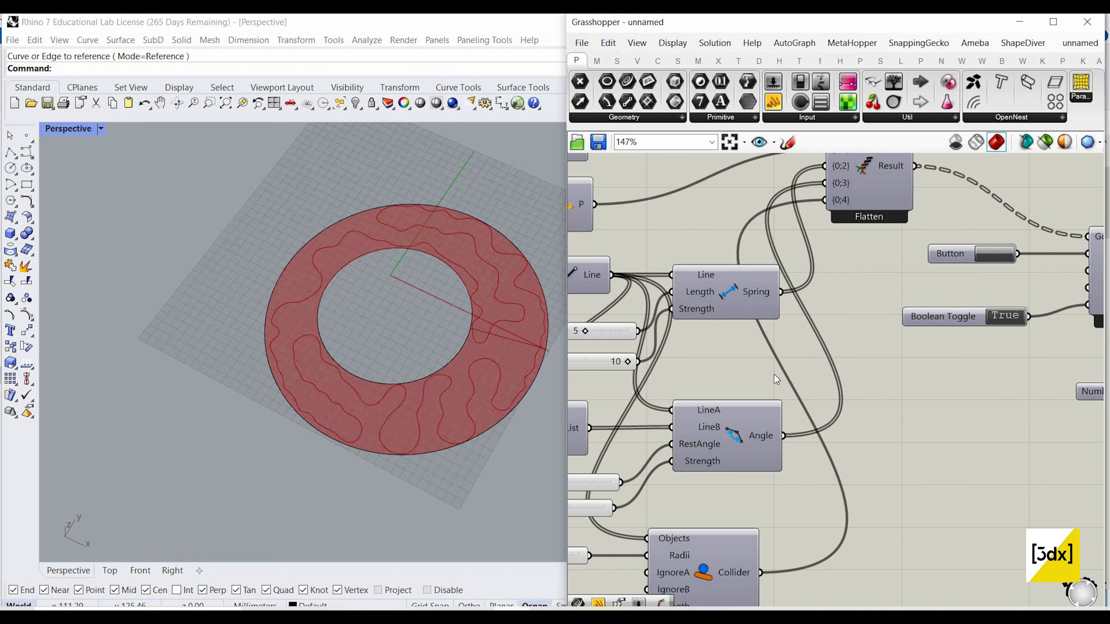
scroll(719, 422, down, 1)
right_drag(719, 423, 872, 339)
scroll(743, 400, up, 3)
drag(755, 382, 755, 363)
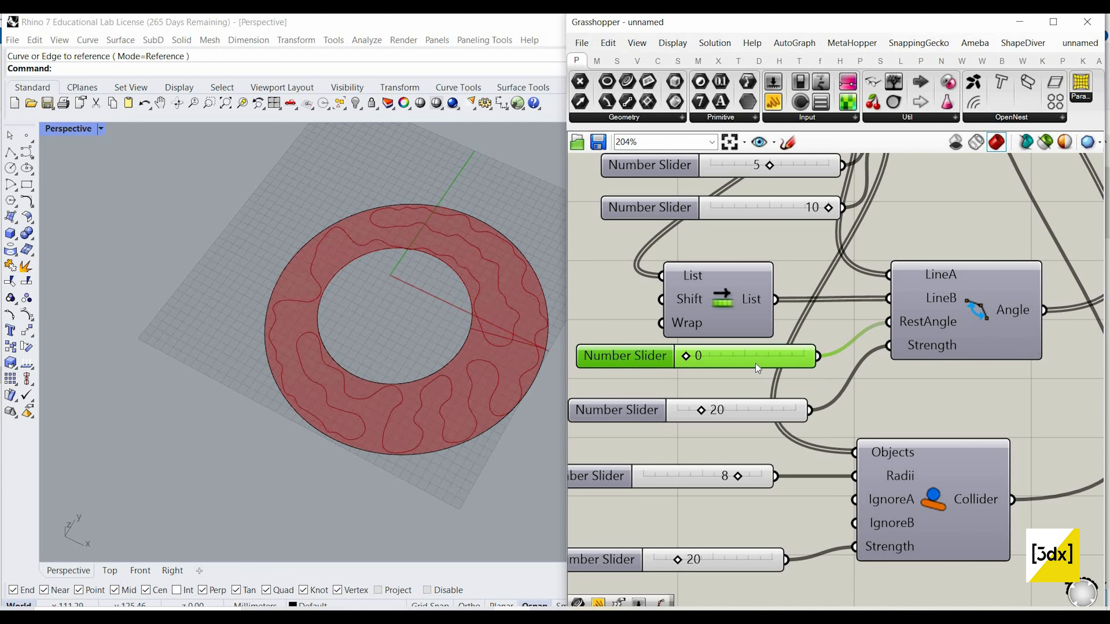
Step: Raise the maximum of the Spring component's Strength slider to 30
scroll(738, 239, down, 4)
right_drag(763, 246, 770, 327)
scroll(724, 309, up, 2)
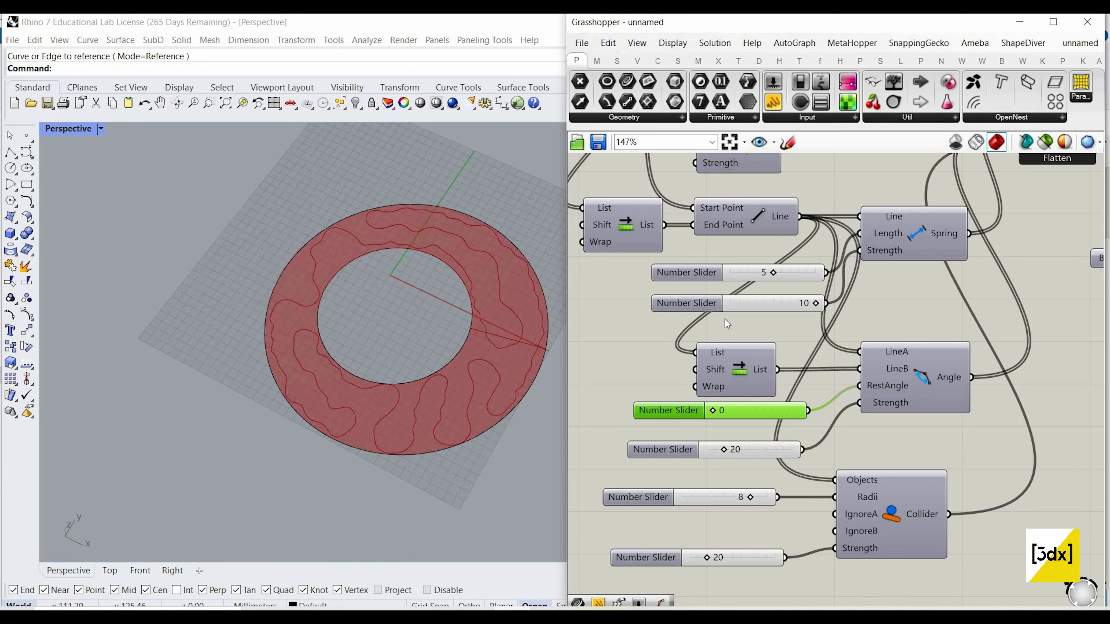
click(718, 305)
drag(800, 343, 800, 322)
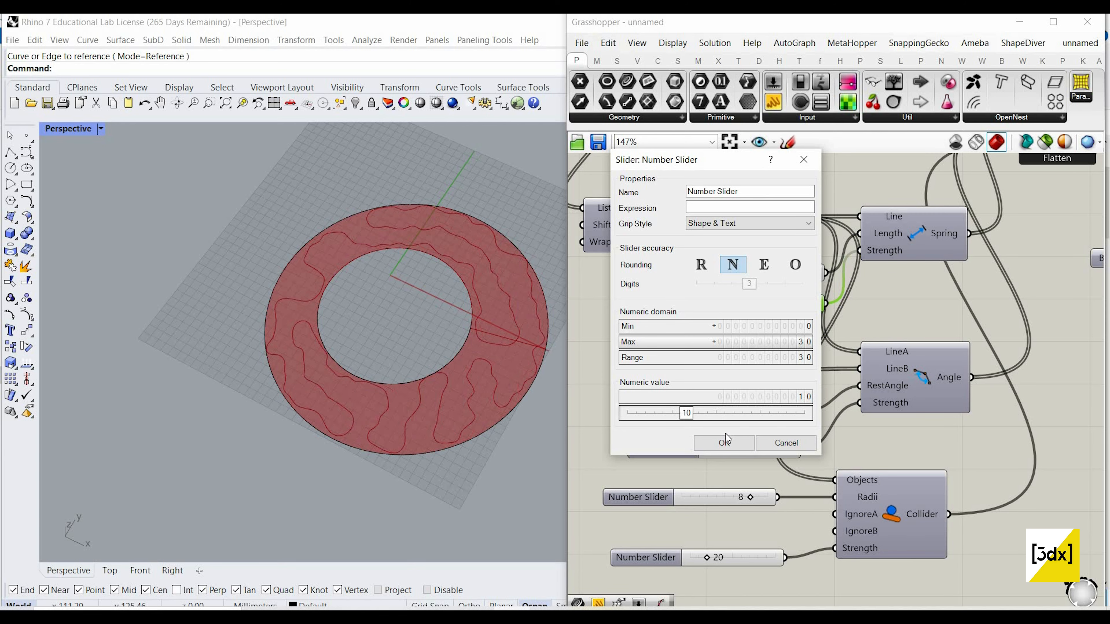
key(Return)
Step: Increase the Spring Strength to 18 and on to 30, and reset the solver
scroll(770, 299, up, 3)
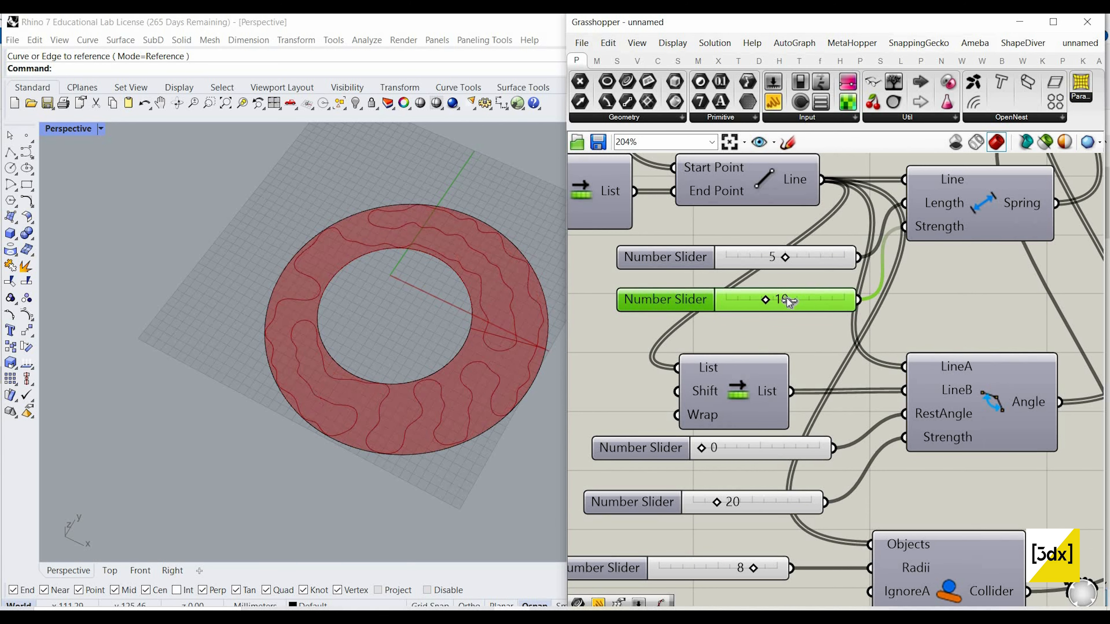
drag(797, 299, 798, 300)
scroll(678, 301, down, 4)
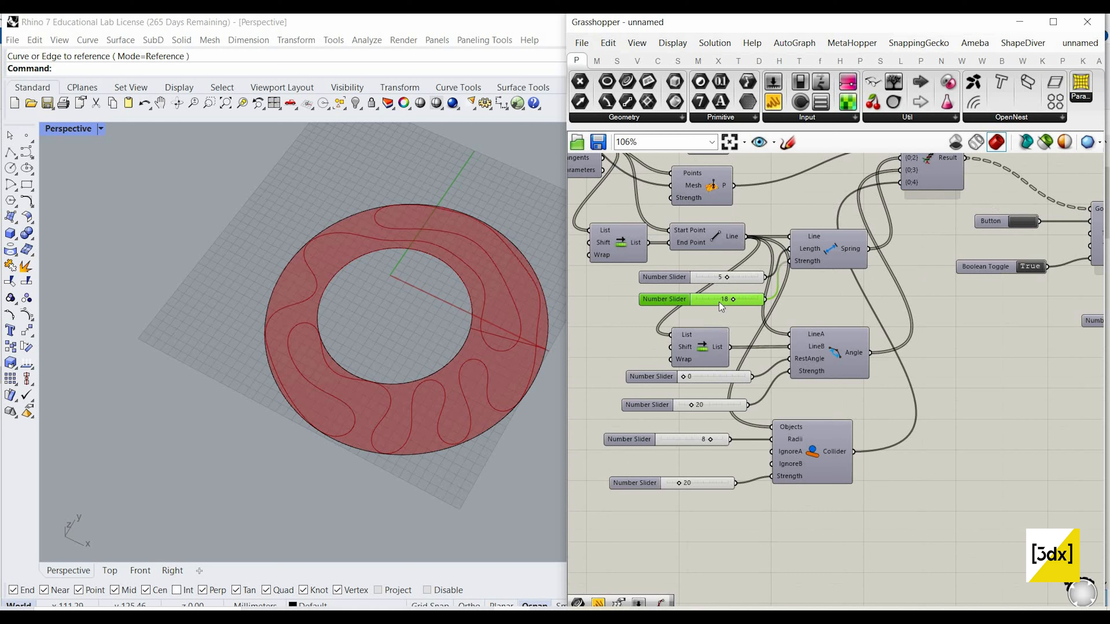
scroll(771, 300, up, 3)
drag(714, 302, 751, 302)
scroll(908, 254, down, 2)
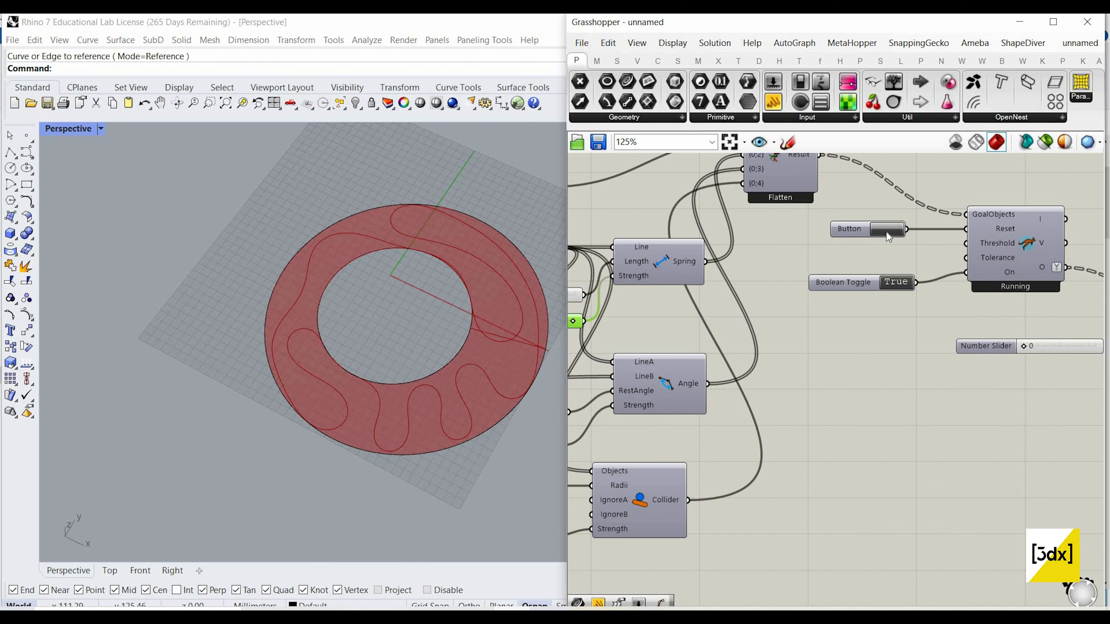
click(886, 231)
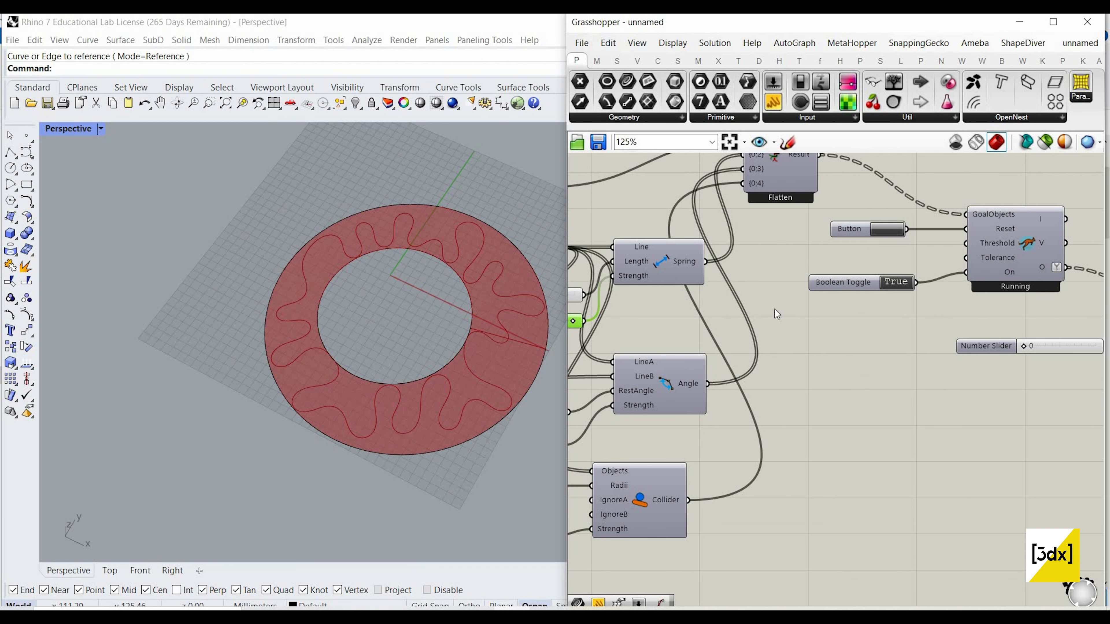
scroll(902, 340, down, 3)
scroll(866, 347, up, 6)
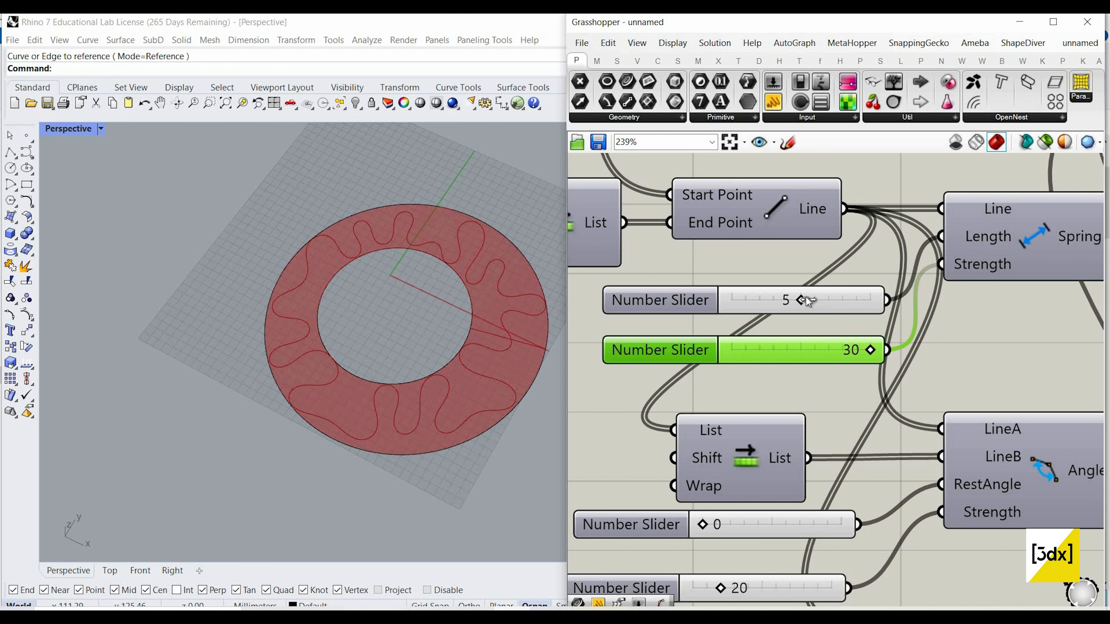
Step: Raise the Spring component's Length slider to 10 and reset the solver
drag(838, 298, 894, 298)
scroll(895, 274, down, 4)
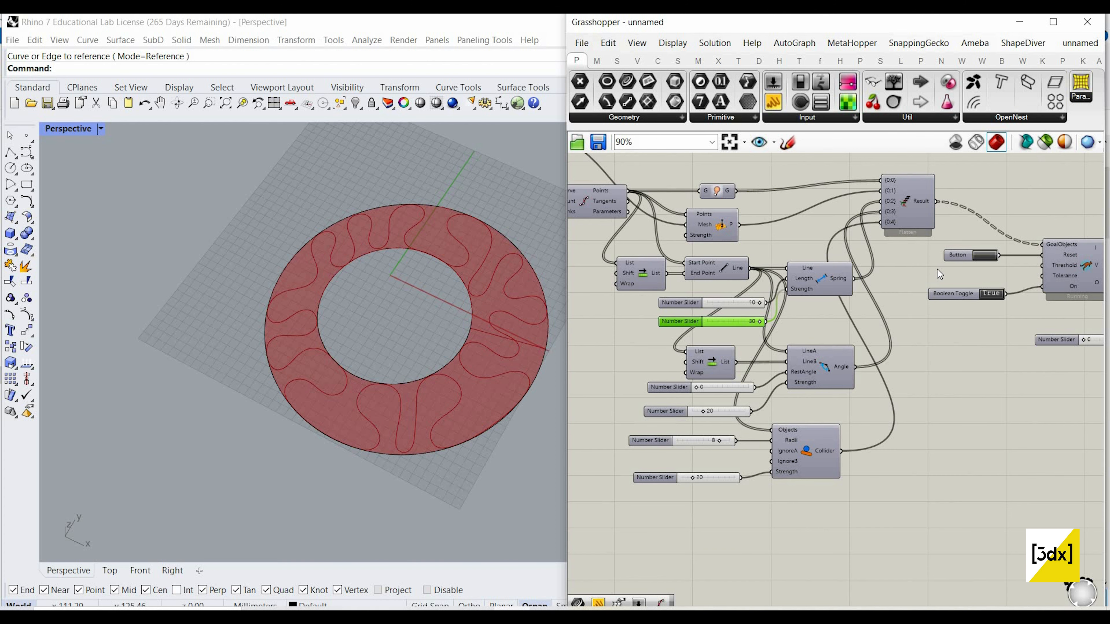
scroll(932, 270, up, 2)
click(955, 258)
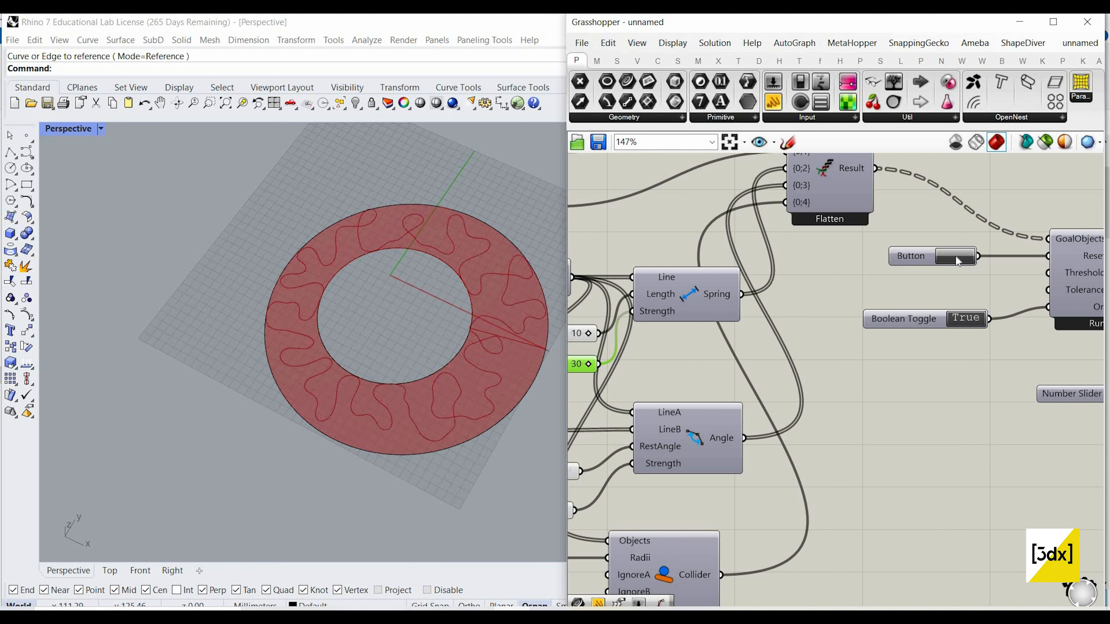
Step: Examine how the growing curve spreads and folds within the ring, both close up and as a whole
scroll(429, 388, up, 6)
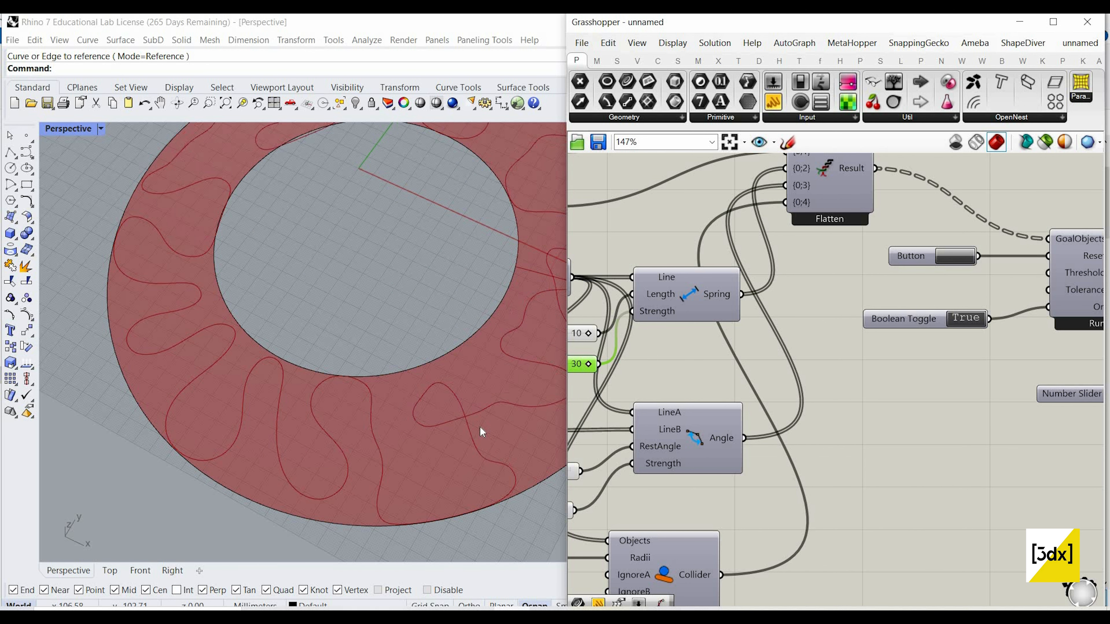
scroll(474, 424, down, 4)
scroll(423, 404, up, 3)
scroll(483, 421, down, 5)
scroll(474, 356, up, 3)
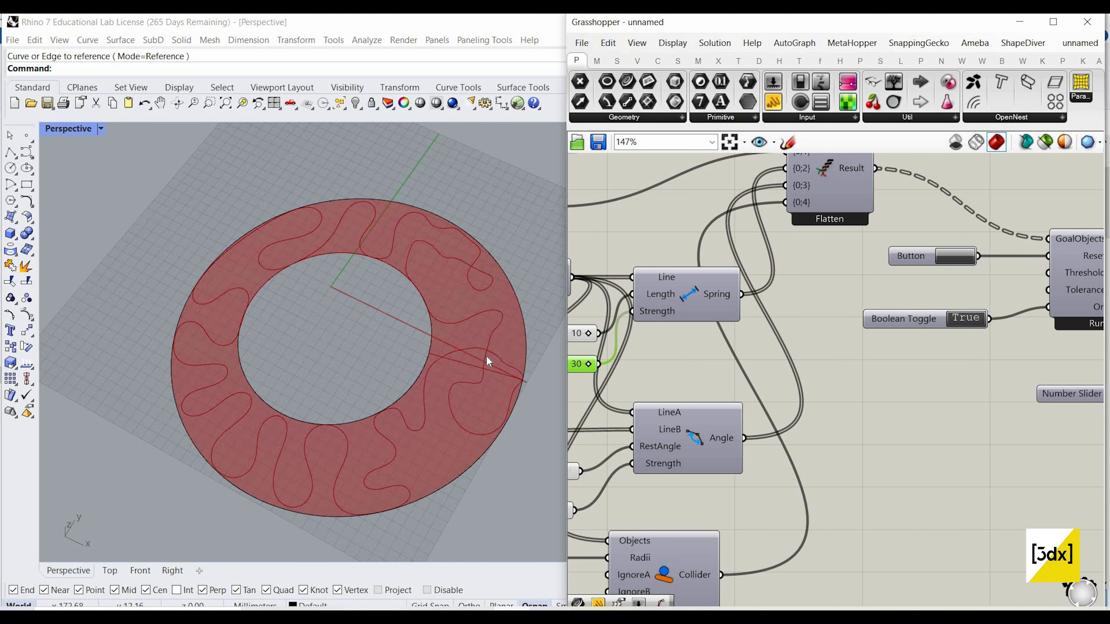
scroll(509, 364, up, 4)
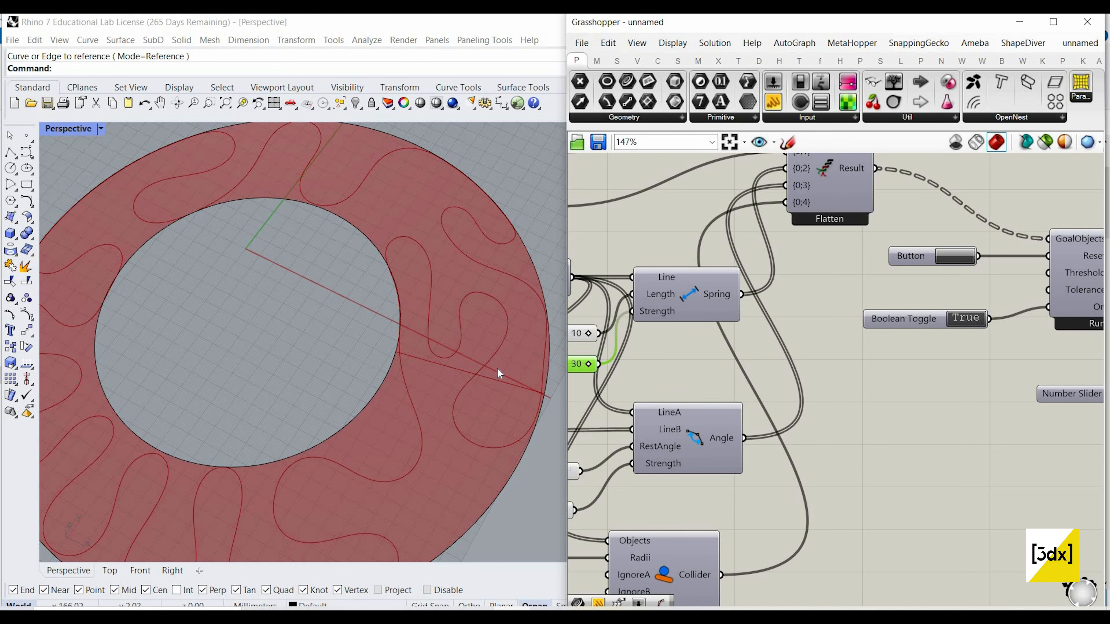
scroll(384, 338, down, 3)
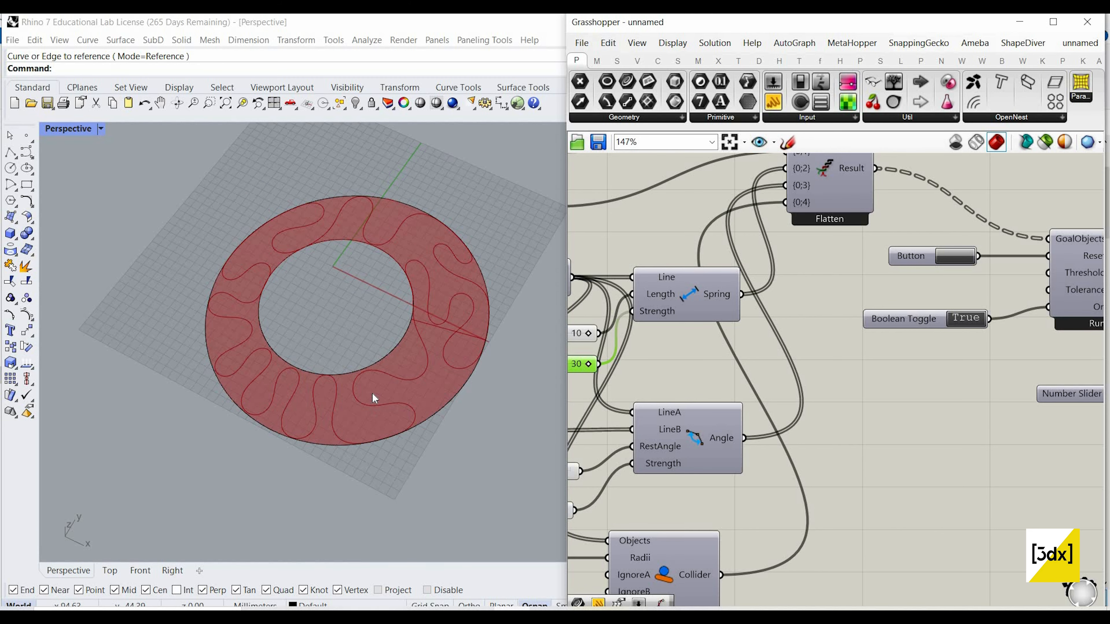
scroll(936, 374, down, 6)
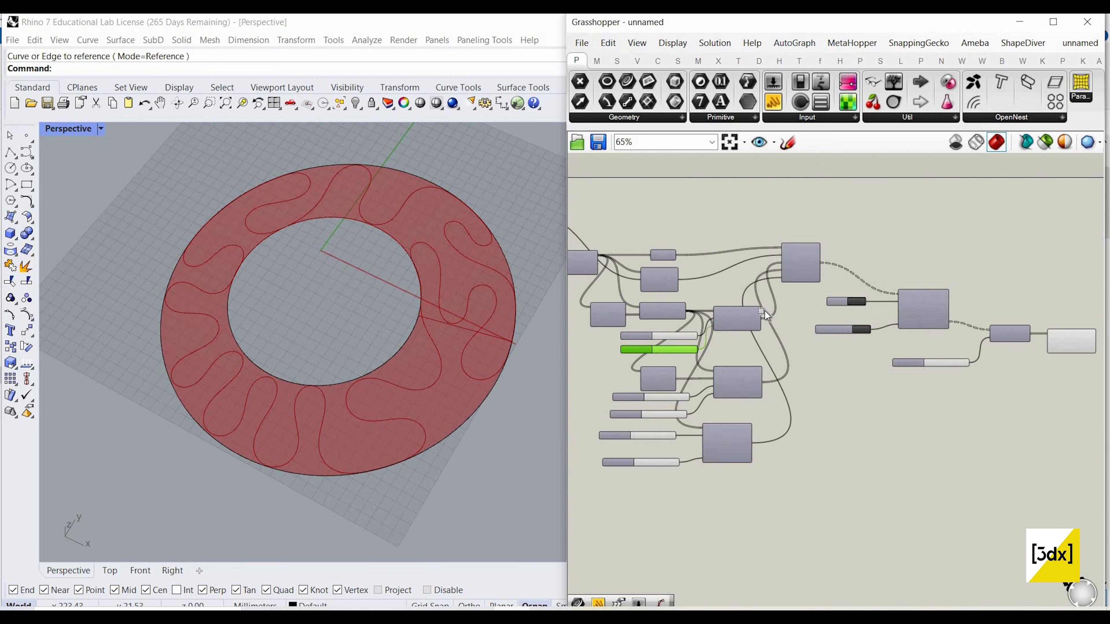
Step: Turn off the preview of the components from the circle setup through the solver, and select the inner circle's curve parameter
drag(955, 452, 619, 252)
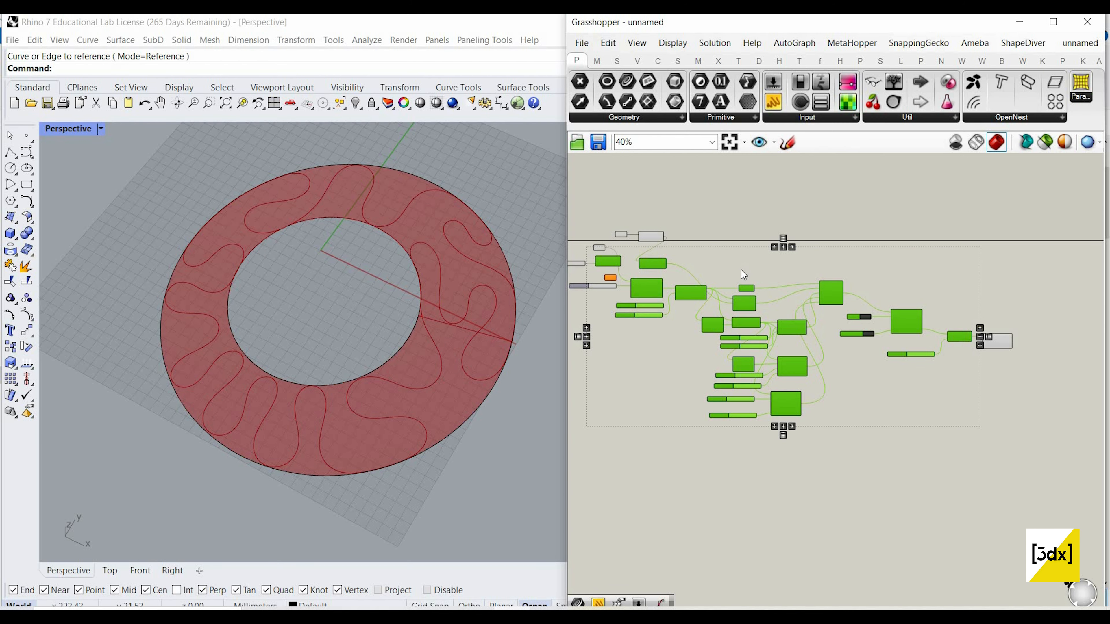
right_click(700, 245)
click(740, 270)
scroll(678, 244, up, 2)
click(843, 313)
scroll(655, 265, up, 4)
right_drag(655, 264, 830, 324)
scroll(830, 324, down, 3)
scroll(734, 298, up, 3)
click(744, 315)
scroll(828, 355, down, 4)
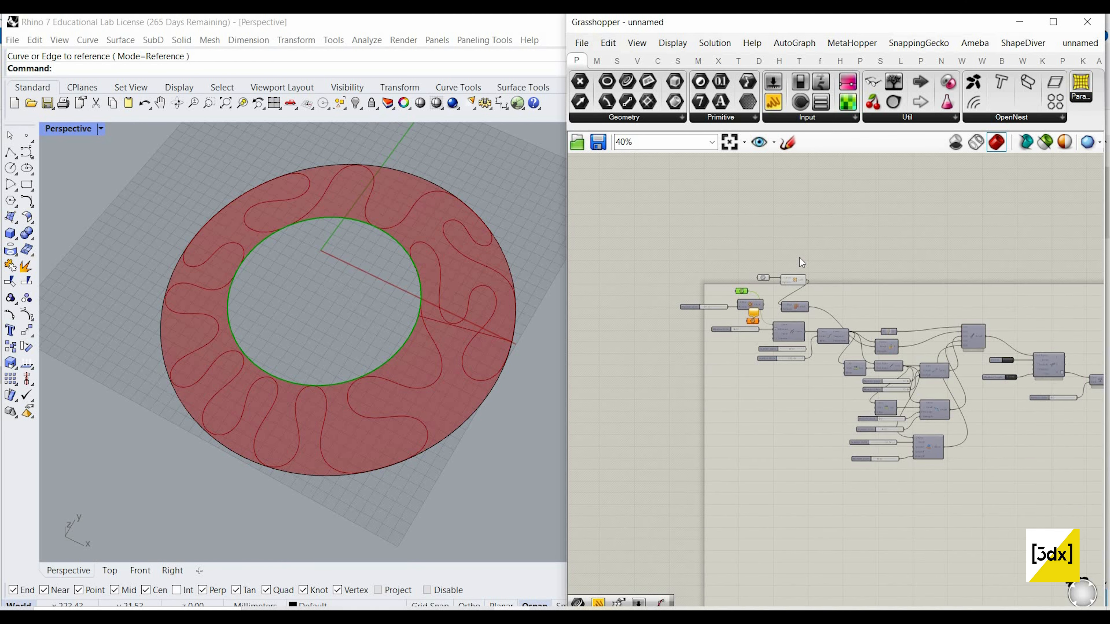
Step: Add a Move component near the Loft and connect the inner circle's curve parameter to its Geometry input
scroll(889, 321, up, 3)
click(889, 321)
double_click(890, 320)
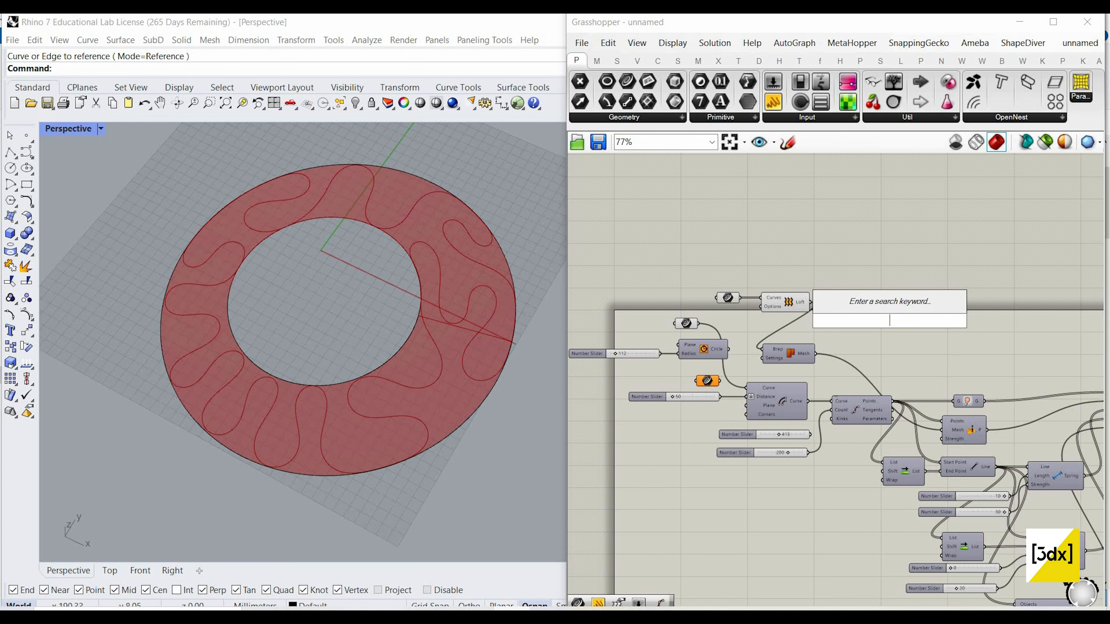
text(move)
key(Return)
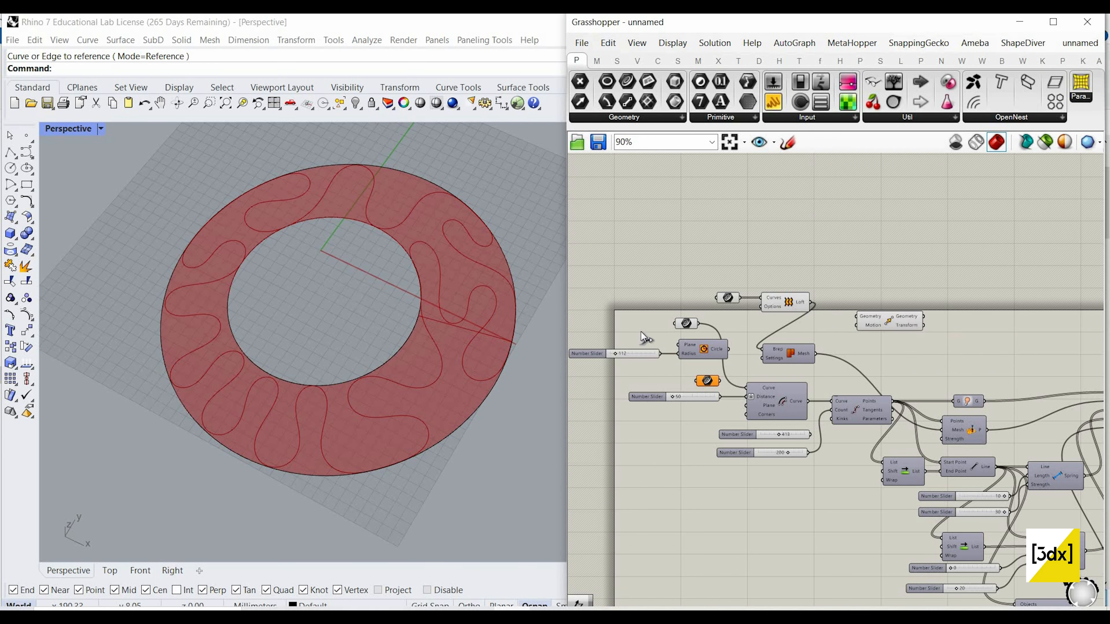
scroll(793, 311, up, 3)
drag(949, 327, 976, 328)
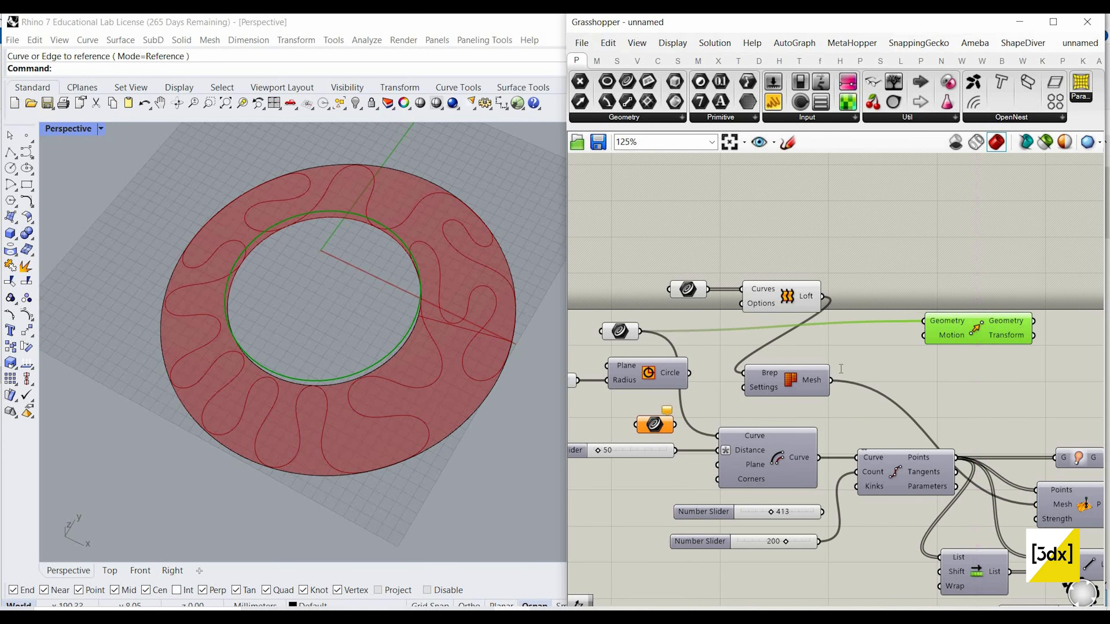
Step: Add a Unit Z vector and connect it to the Move component's Motion input
double_click(840, 368)
text(unit )
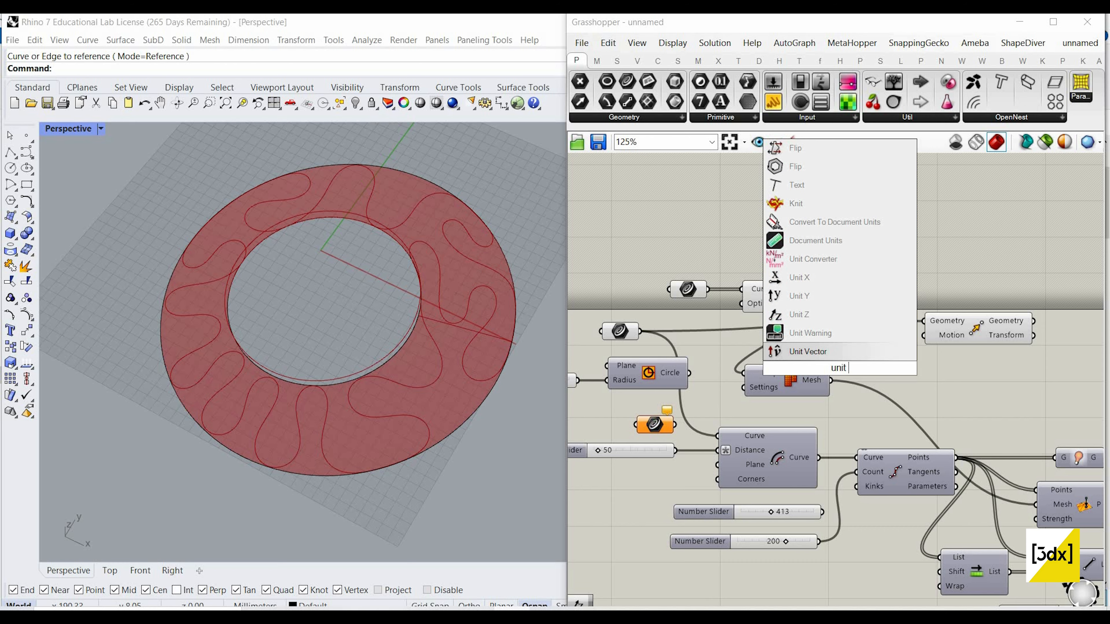
text(z)
key(Return)
scroll(859, 339, up, 3)
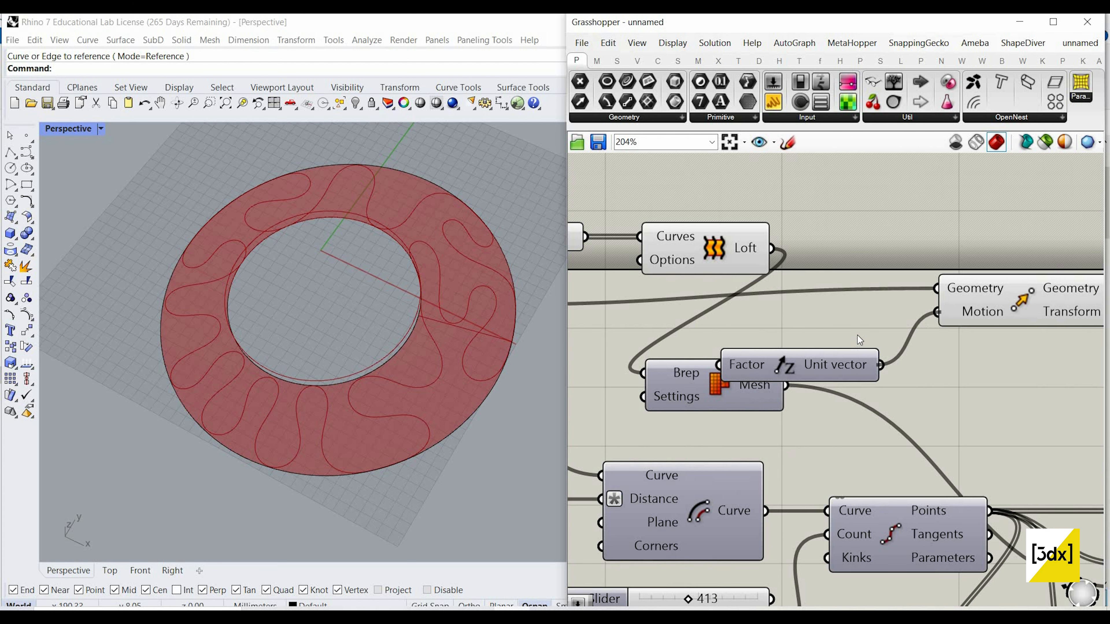
Step: Add a number slider of 20 and connect it to the Unit Z Factor input
scroll(767, 232, down, 3)
double_click(768, 232)
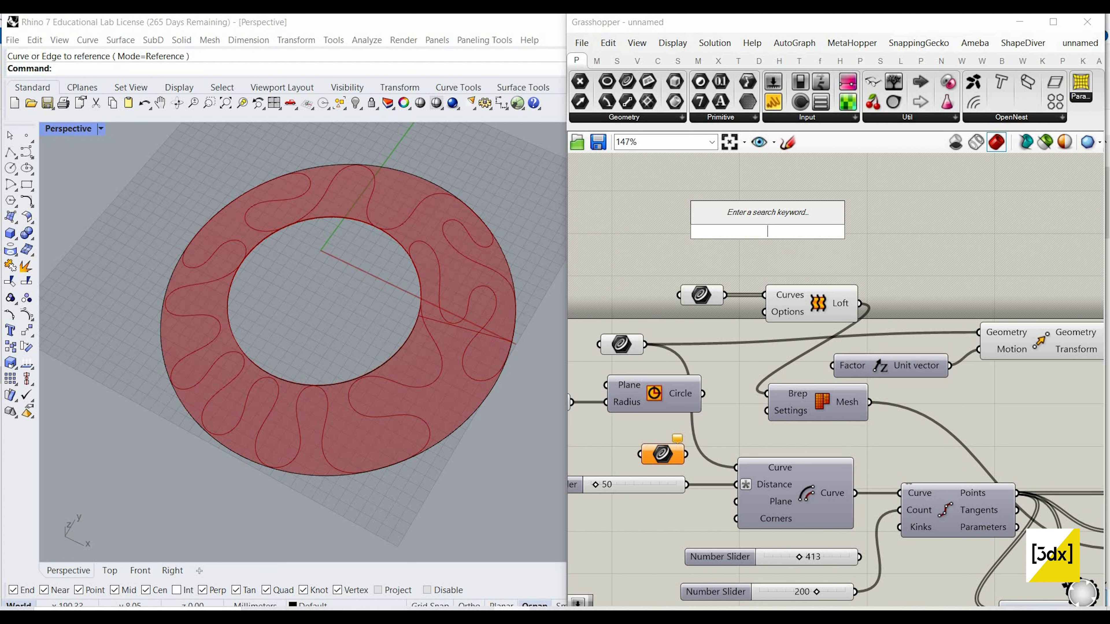
text(20)
key(Return)
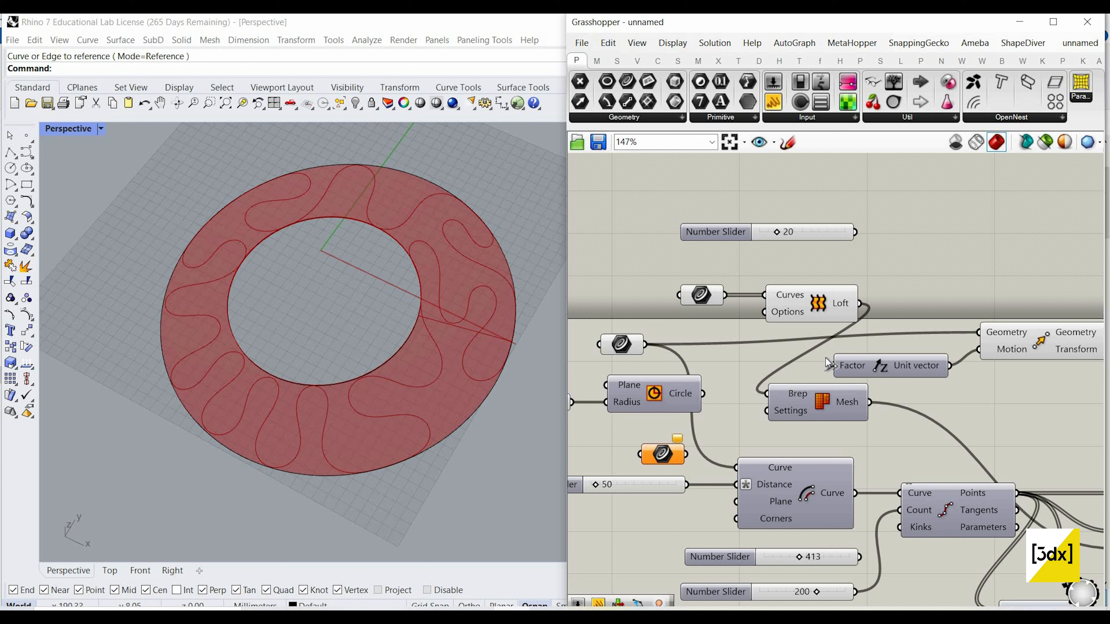
Step: Add a number slider of 500 and connect it to the Unit Z Factor input in place of the 20 slider
double_click(778, 207)
text(500)
key(Return)
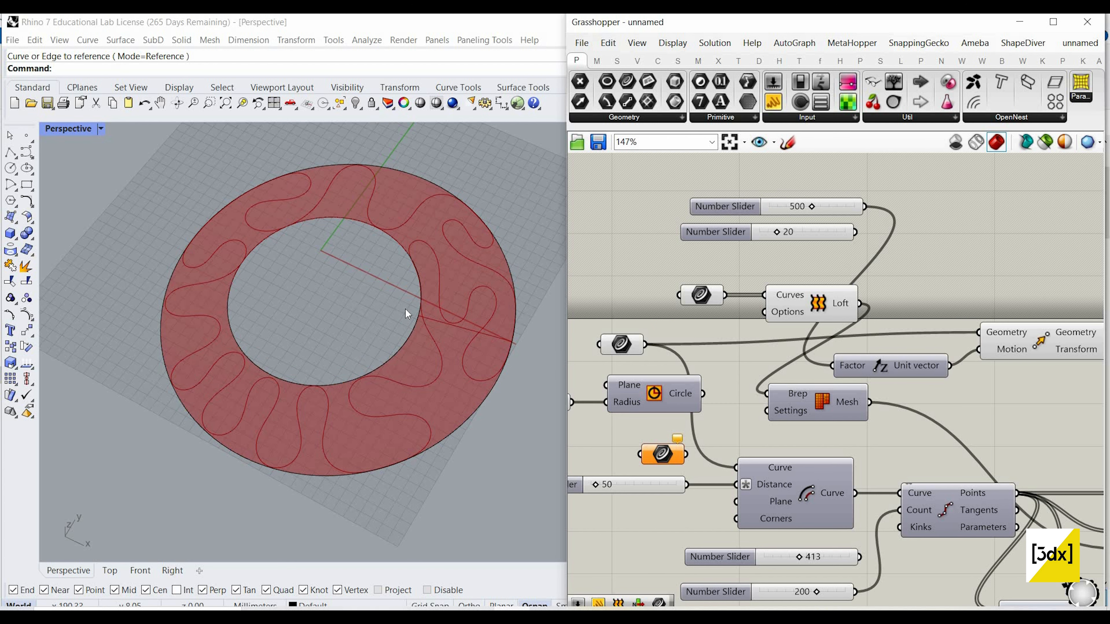
scroll(472, 298, down, 5)
scroll(845, 206, up, 3)
Step: Set the Unit Z Factor slider to 220
double_click(845, 206)
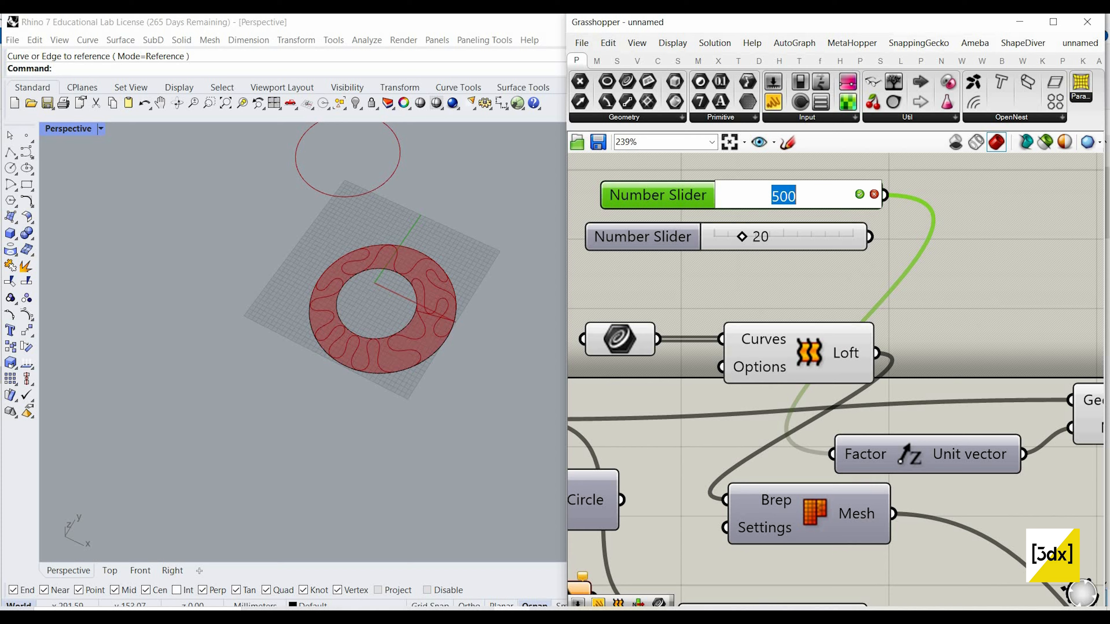
text(220)
key(Return)
Step: Delete the unused slider of 20 and place the 220 slider below the Loft, near the Unit Z component
drag(829, 270, 800, 246)
key(Delete)
scroll(777, 268, down, 5)
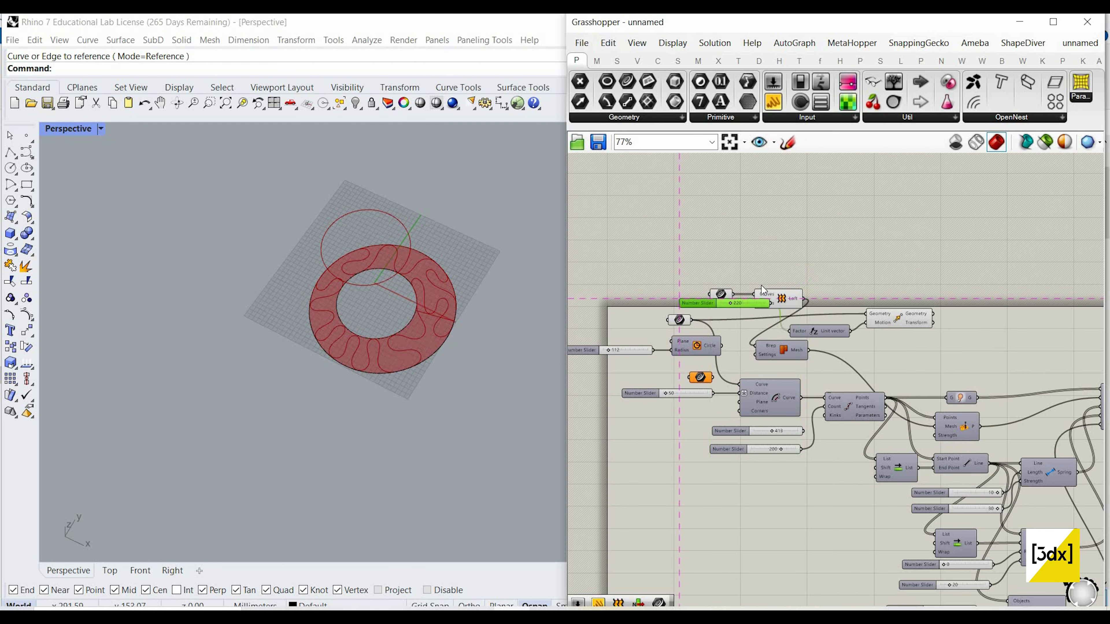
drag(696, 303, 690, 329)
Step: Turn off the preview of all components upstream of the Kangaroo goals, including the Loft and the Move component
scroll(761, 286, down, 6)
scroll(870, 374, up, 2)
drag(910, 464, 628, 301)
drag(829, 214, 625, 506)
right_click(863, 200)
click(892, 220)
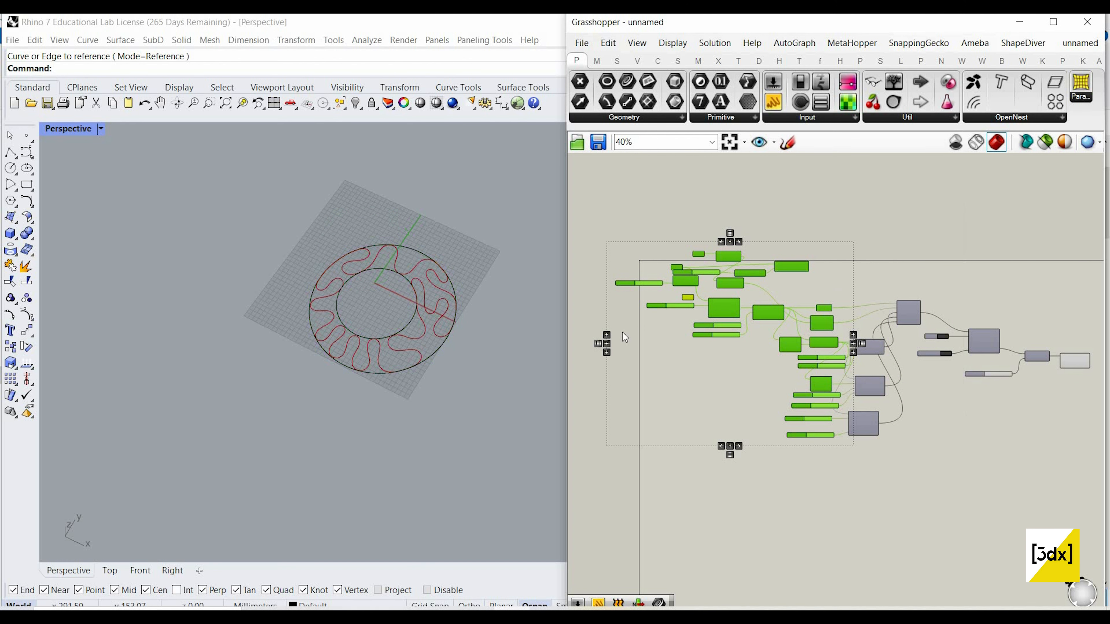
Step: Select both referenced circles in the Rhino viewport and hide them
key(ctrl+a)
middle_click(280, 190)
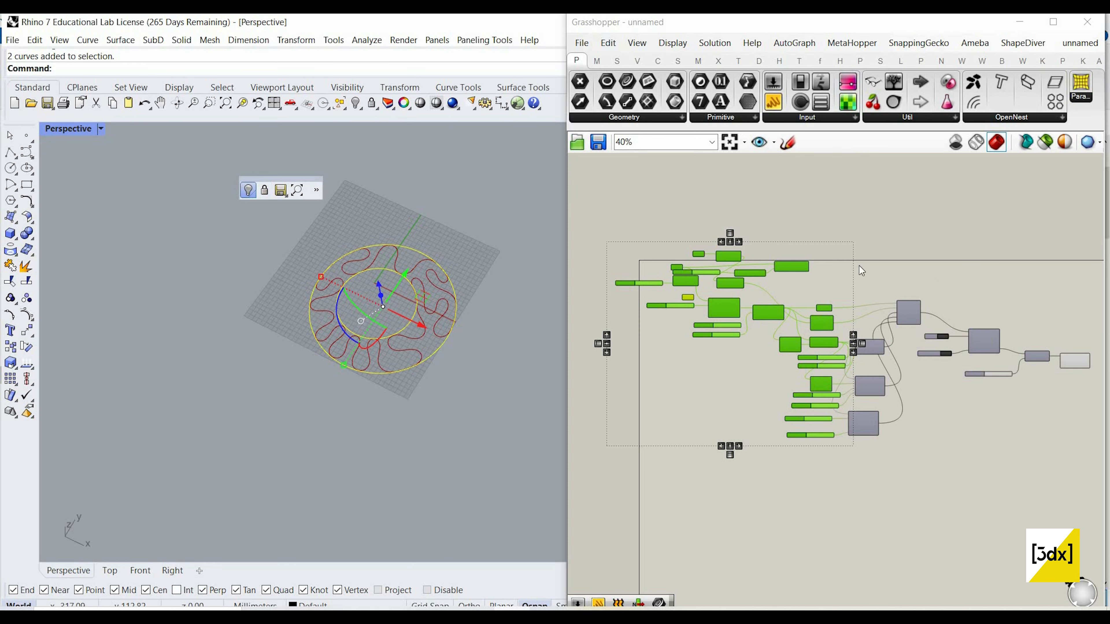
click(249, 191)
Step: Turn the Move component's preview back on in Grasshopper
scroll(935, 274, up, 2)
click(860, 250)
scroll(708, 257, up, 2)
click(707, 258)
right_click(860, 250)
click(877, 257)
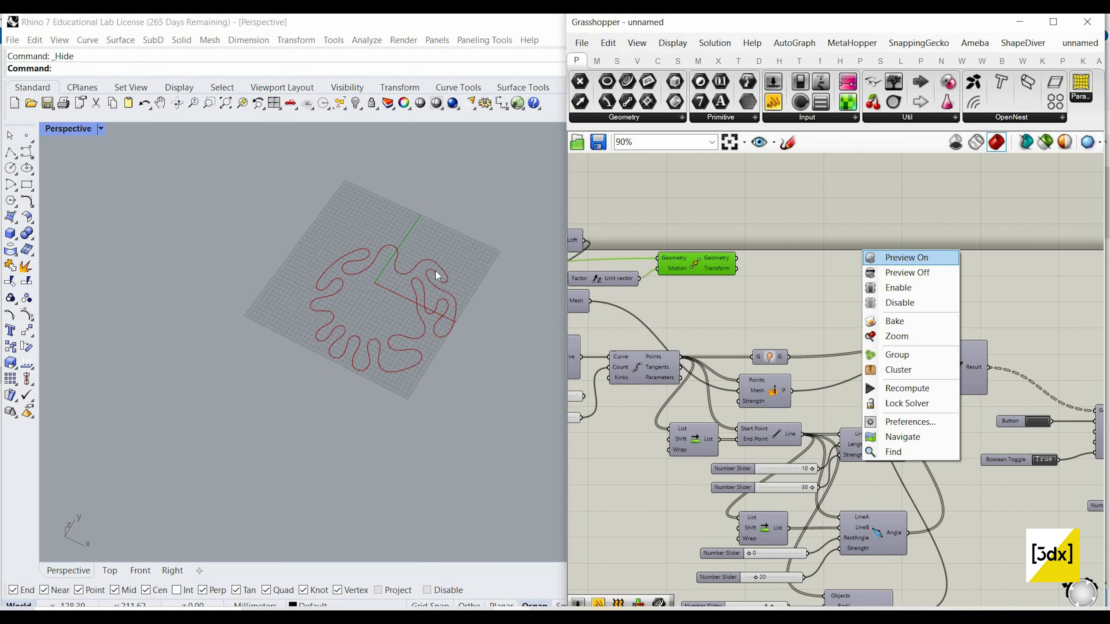
click(871, 262)
scroll(432, 270, up, 8)
scroll(321, 296, down, 9)
scroll(321, 296, up, 6)
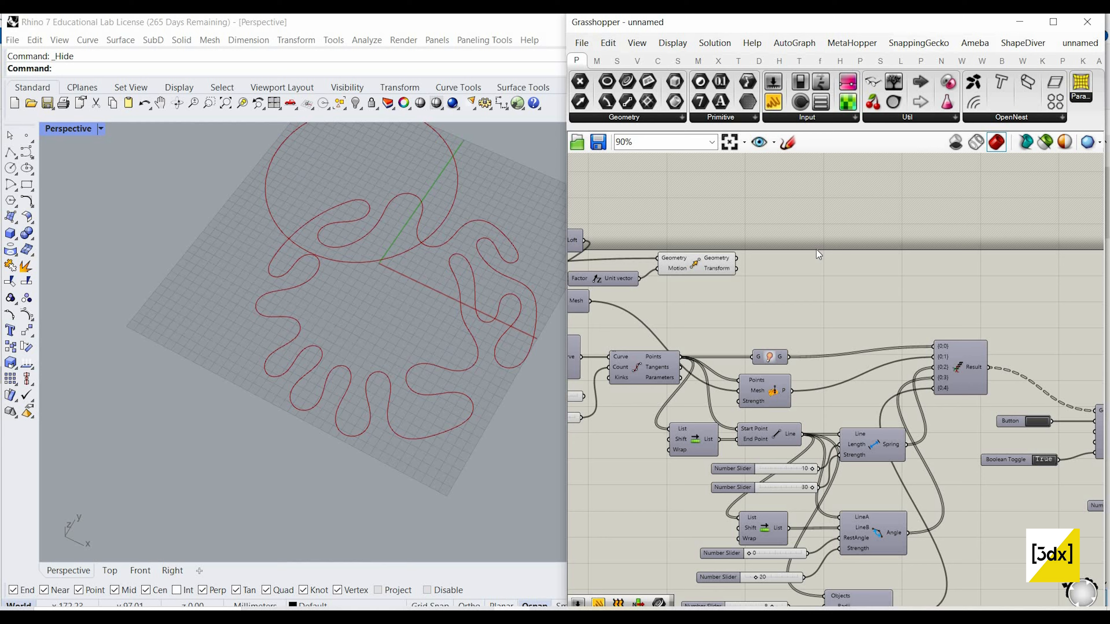
Step: Add a Rebuild Curve component and connect the Move component's Geometry output to its Curve input
double_click(817, 250)
text(rebui)
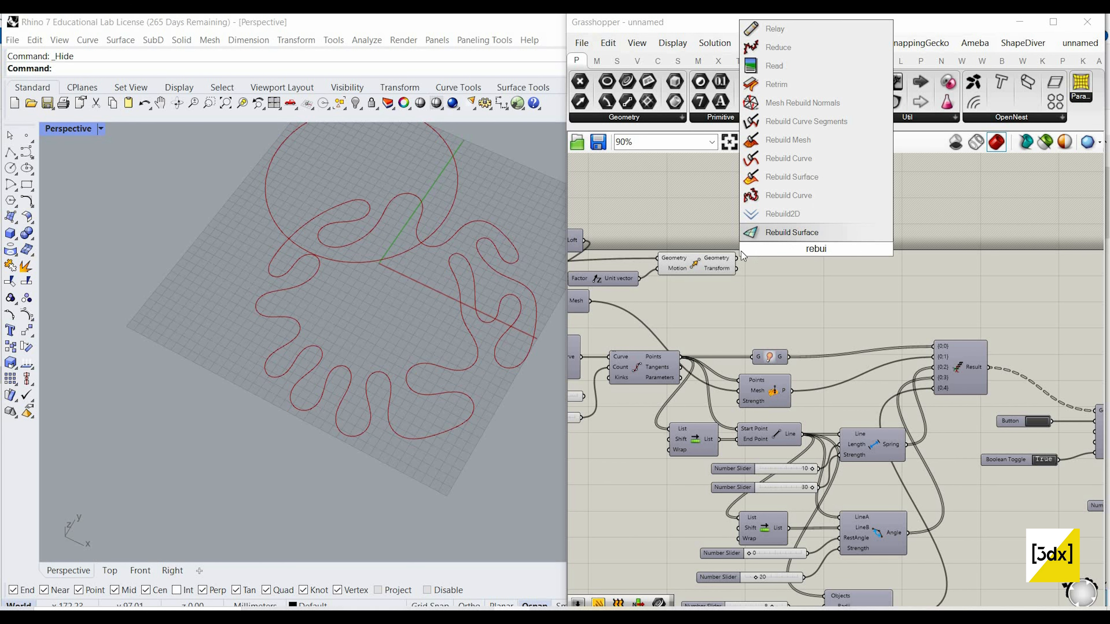
click(775, 197)
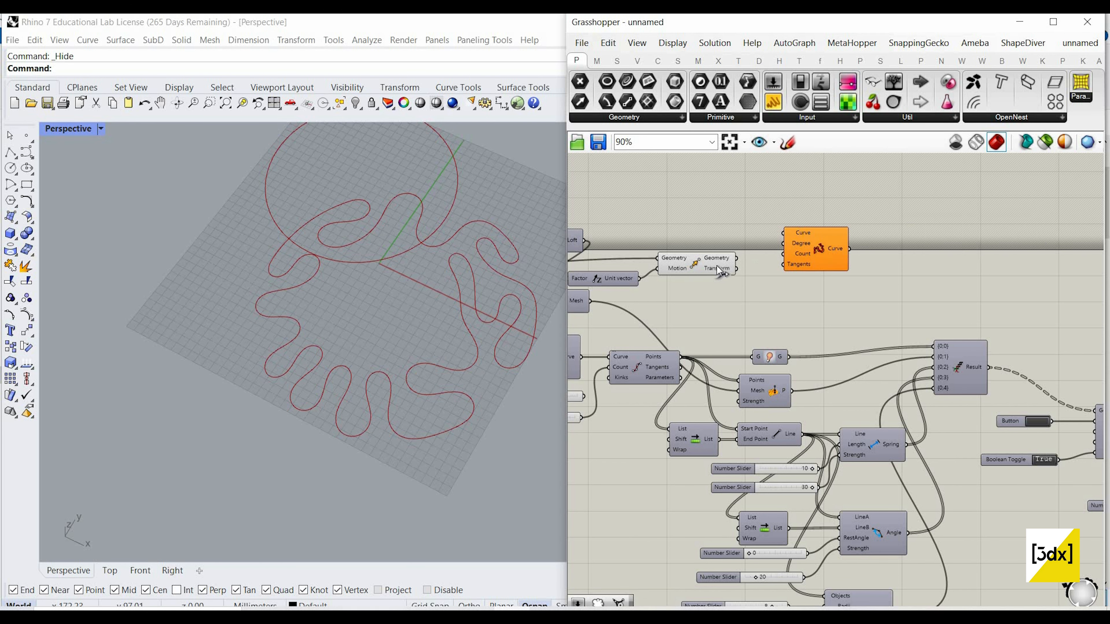
scroll(768, 249, up, 2)
drag(877, 279, 889, 287)
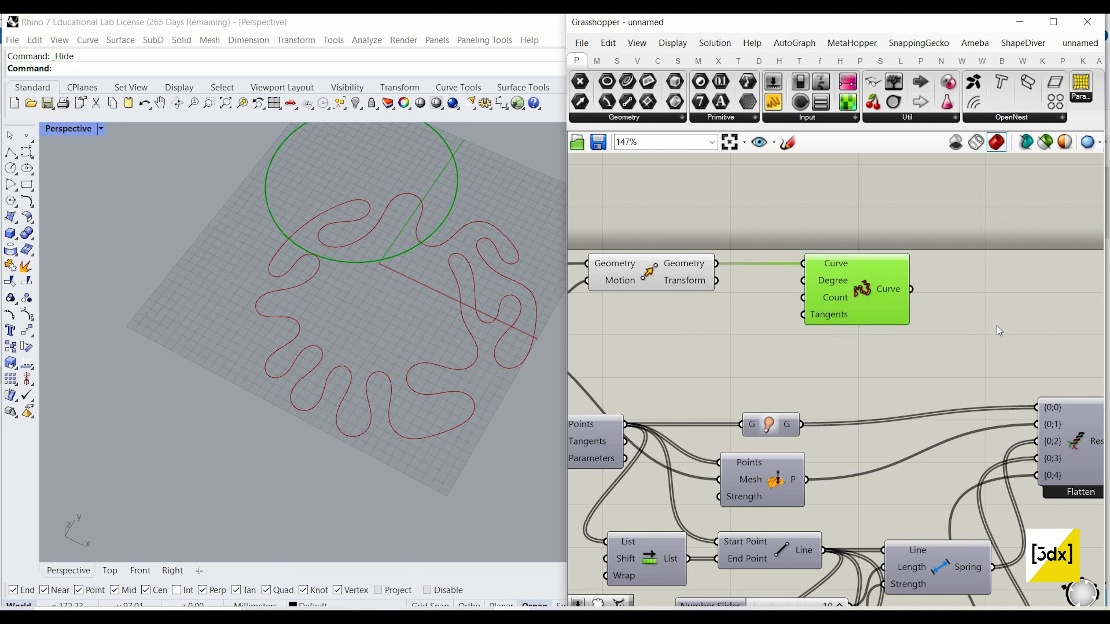
Step: Move the Rebuild Curve component above the solver area and inspect the final Nurbs Curve component's output
scroll(1016, 328, down, 3)
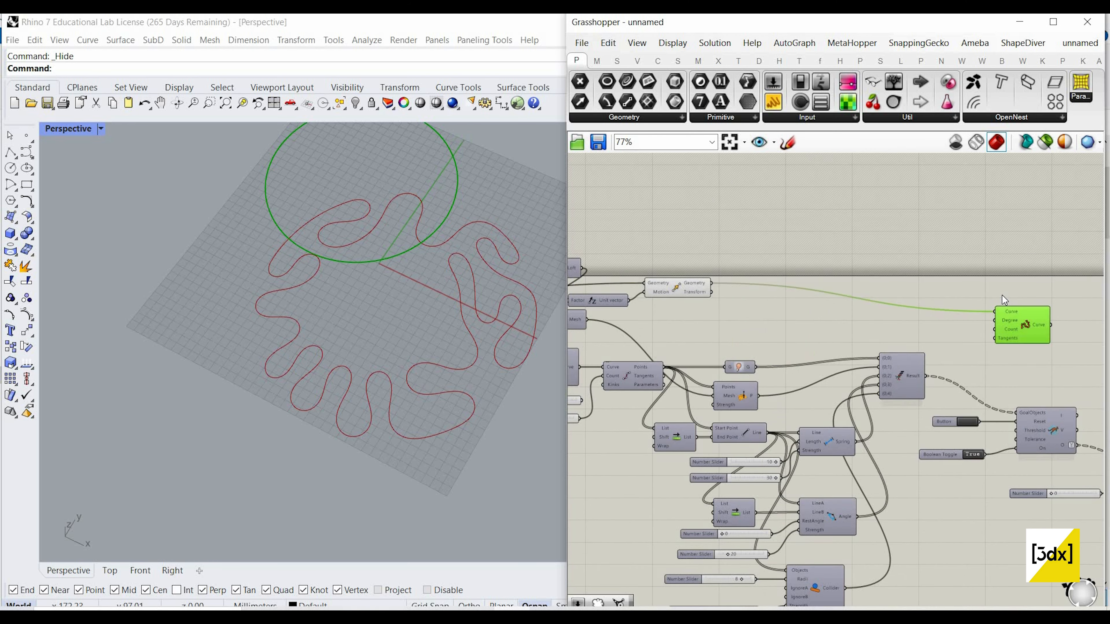
scroll(1022, 324, up, 1)
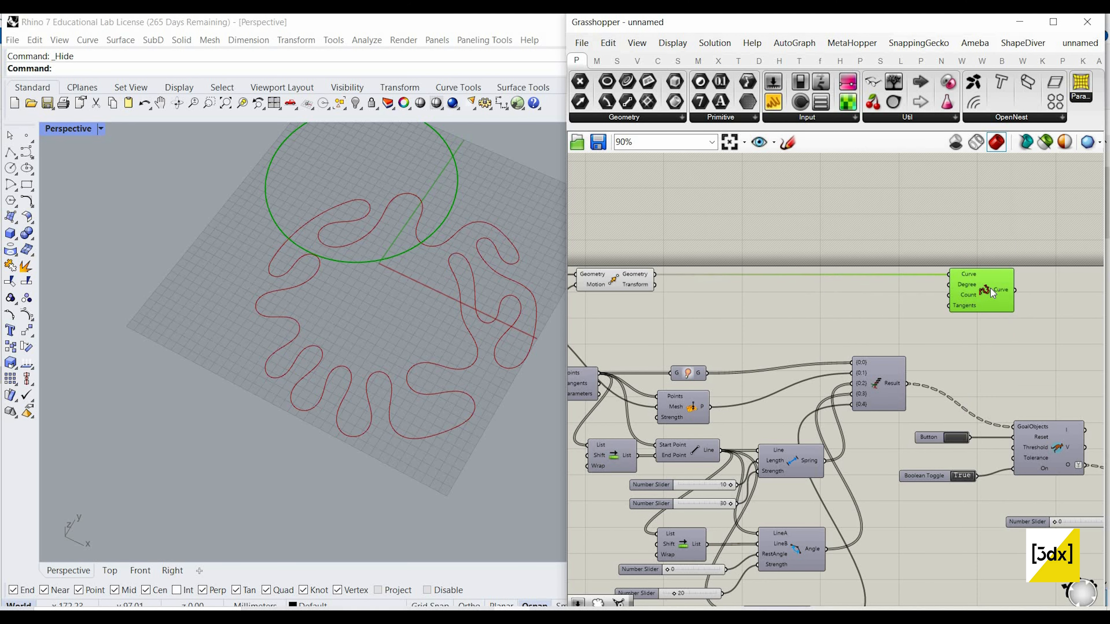
right_drag(971, 423, 656, 346)
scroll(975, 423, up, 2)
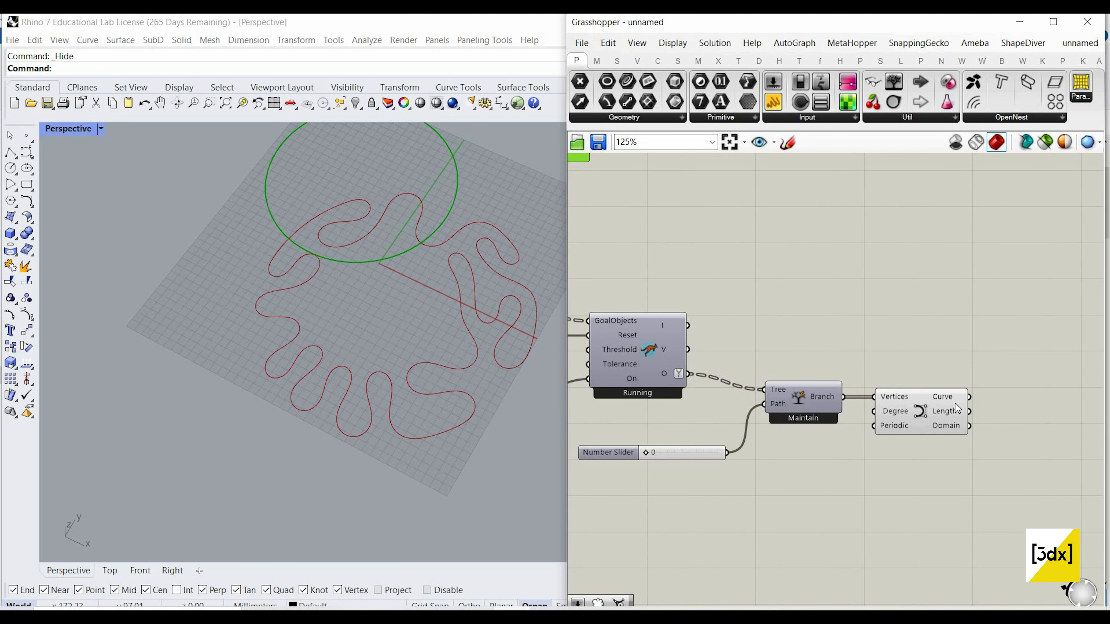
scroll(978, 404, down, 4)
scroll(961, 399, up, 2)
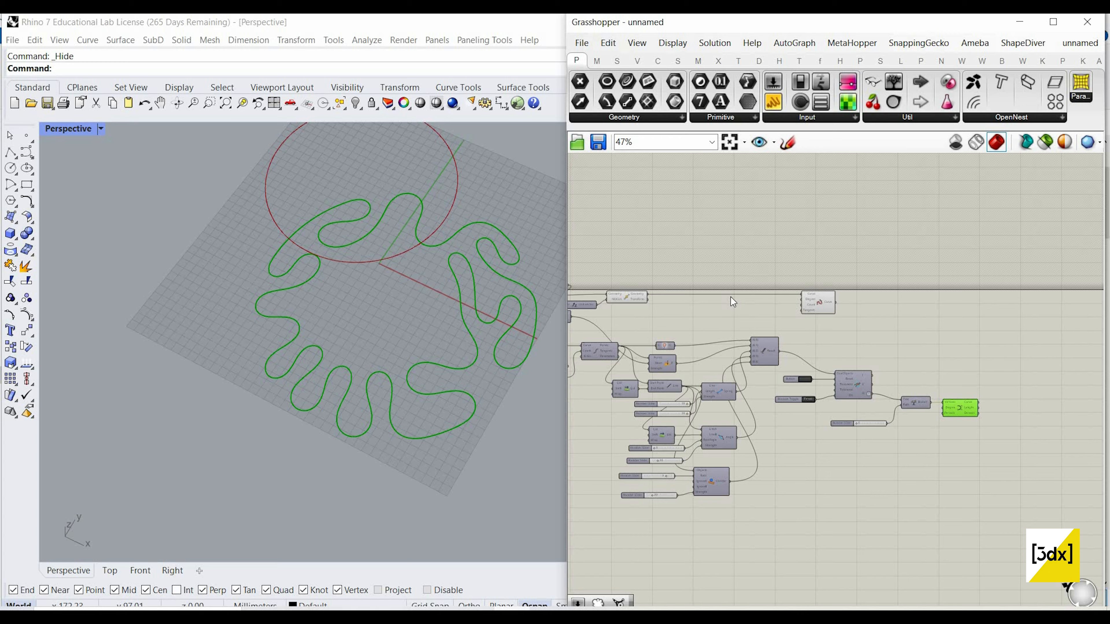
scroll(1016, 353, up, 2)
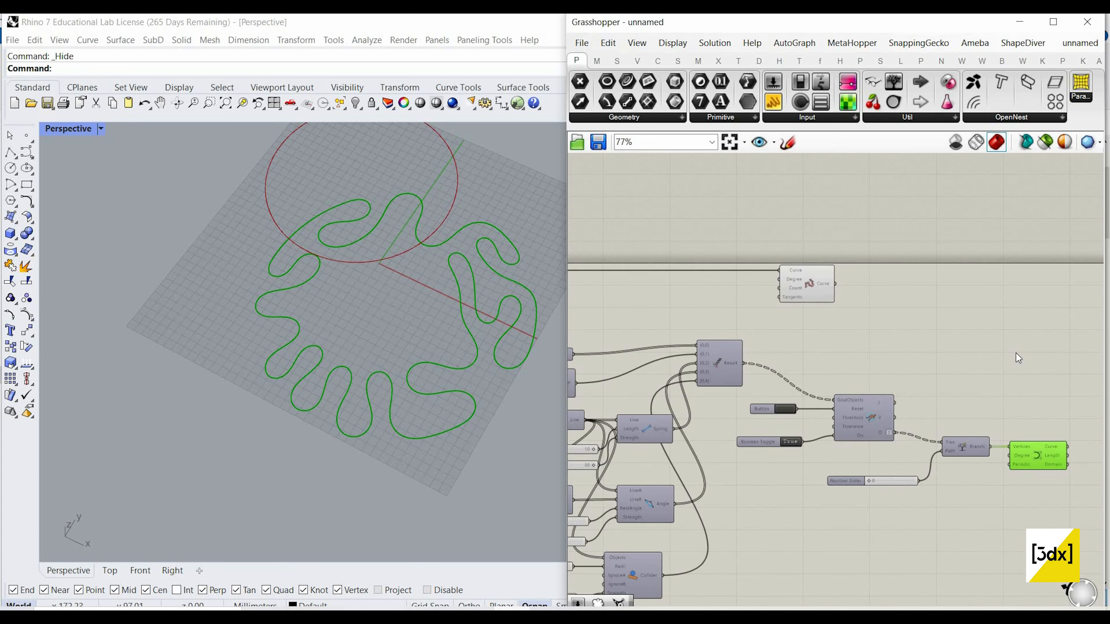
scroll(966, 360, down, 3)
click(966, 359)
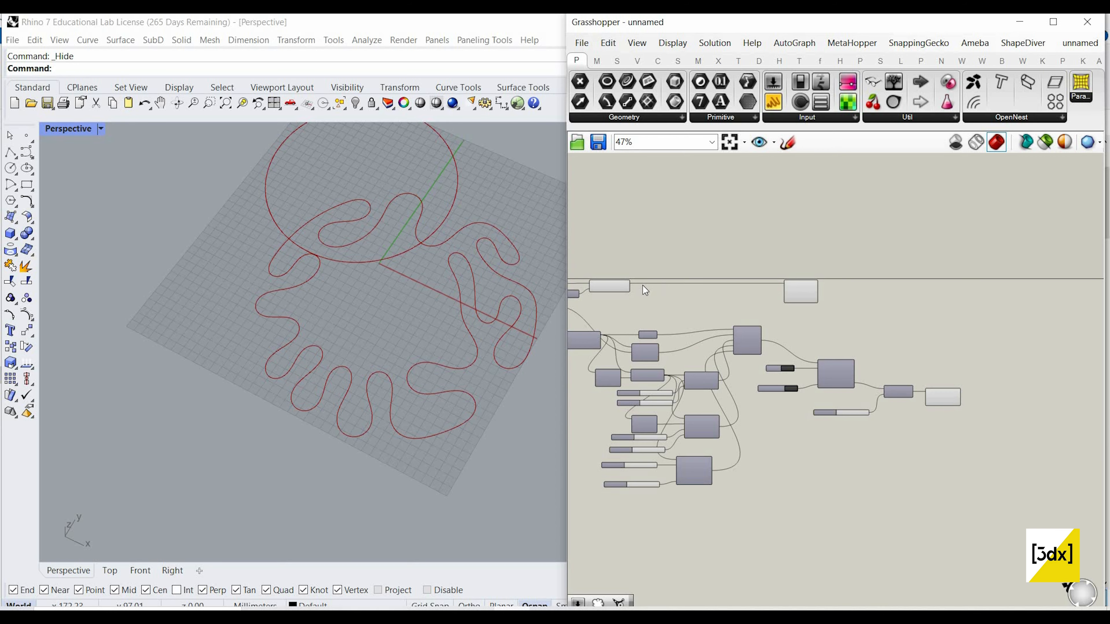
Step: Add a Control Points component beside the Rebuild Curve component
scroll(855, 313, up, 3)
double_click(854, 314)
text(co)
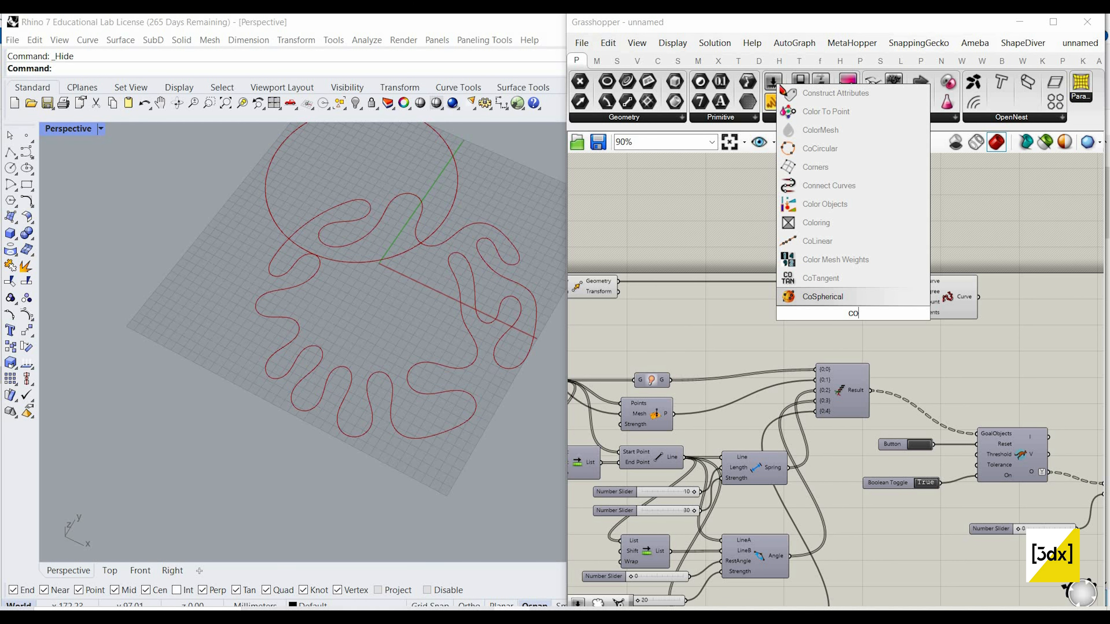
text(ntrol point)
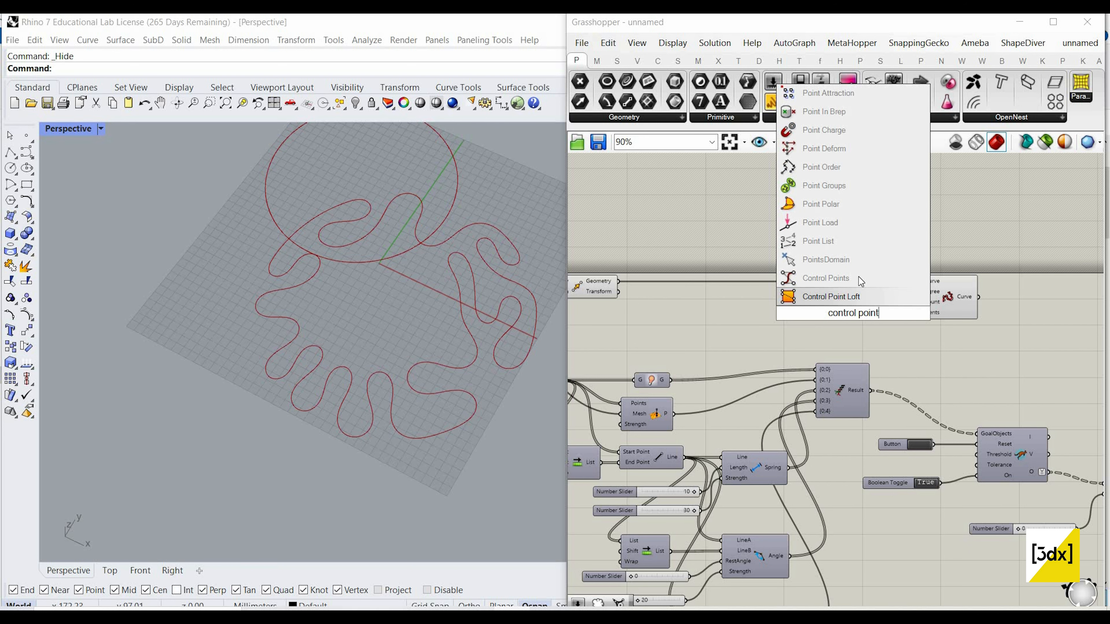
key(Return)
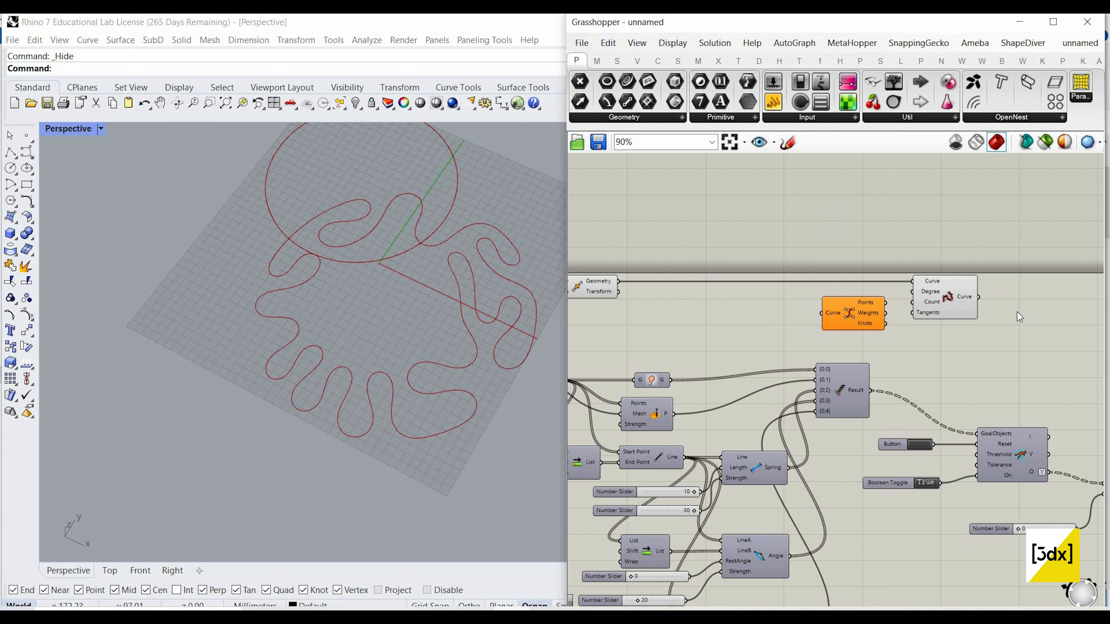
Step: Wire the Control Points Curve input first to the rebuilt curve, then to the Move component's Geometry, to compare both circles' control points
drag(851, 310, 1030, 330)
scroll(1013, 310, up, 4)
drag(946, 285, 677, 279)
scroll(1044, 368, down, 5)
scroll(714, 360, up, 4)
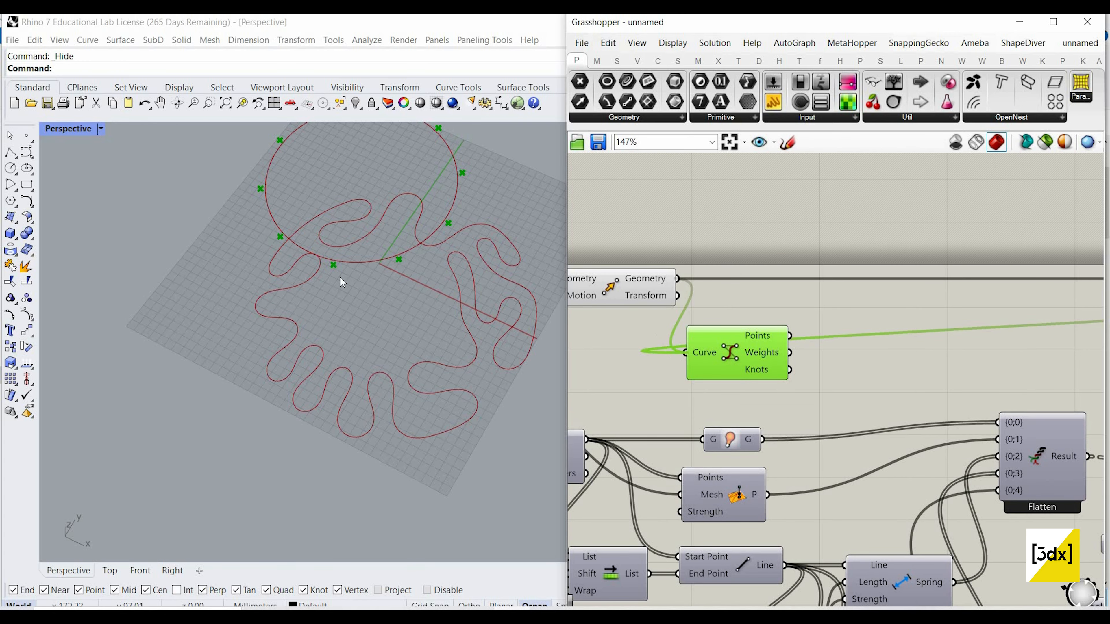
scroll(345, 276, down, 5)
scroll(446, 182, up, 5)
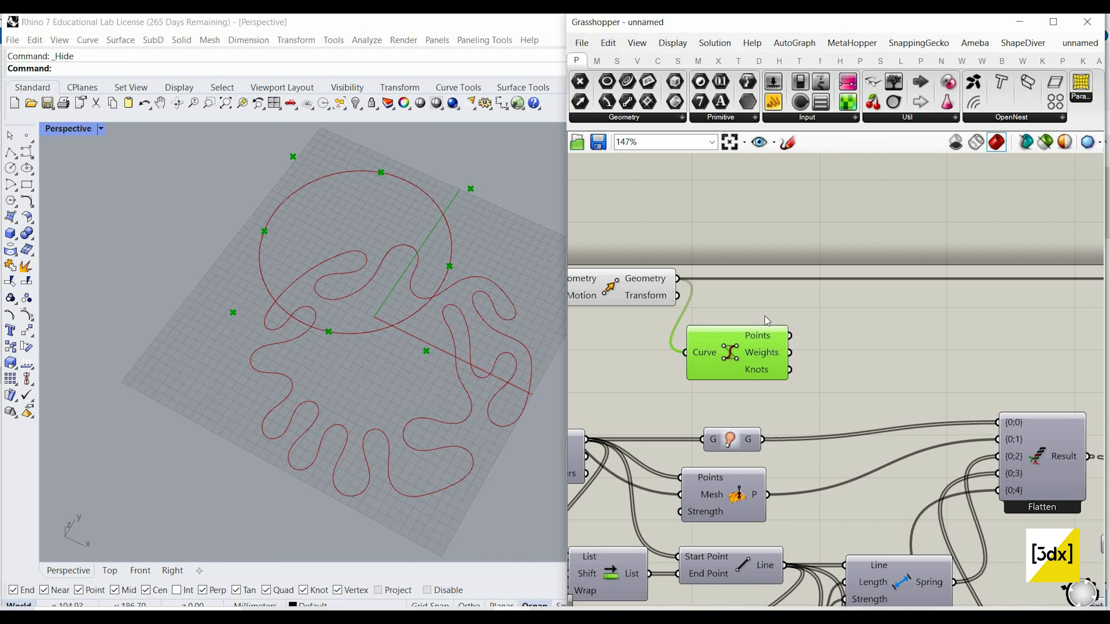
Step: Delete the Control Points component attached to the Move component's Geometry output
drag(746, 346, 766, 318)
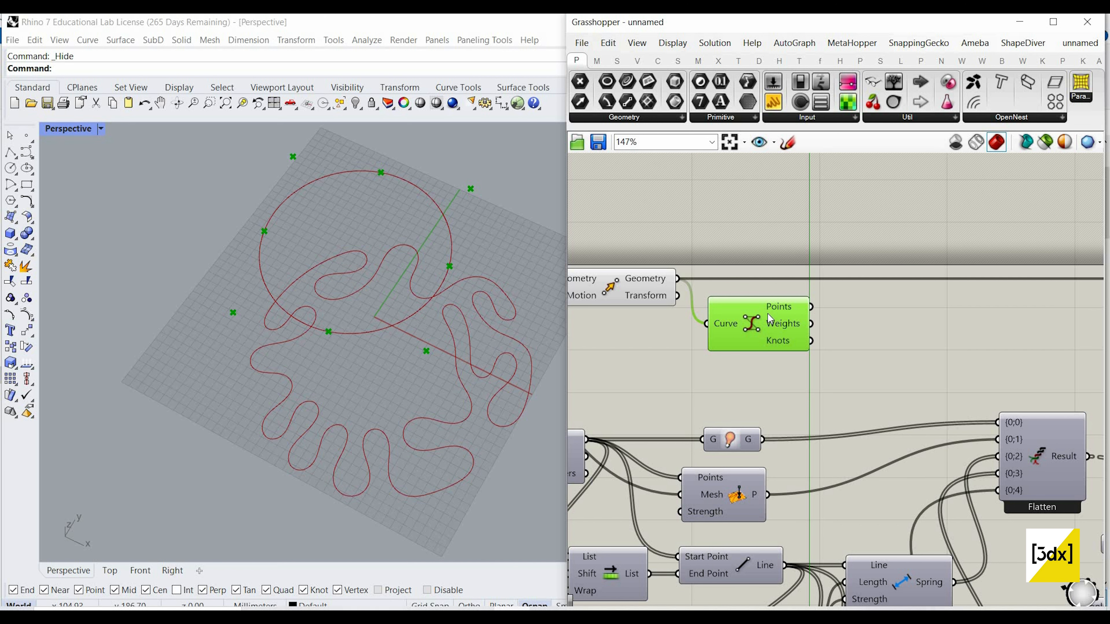
scroll(632, 326, down, 4)
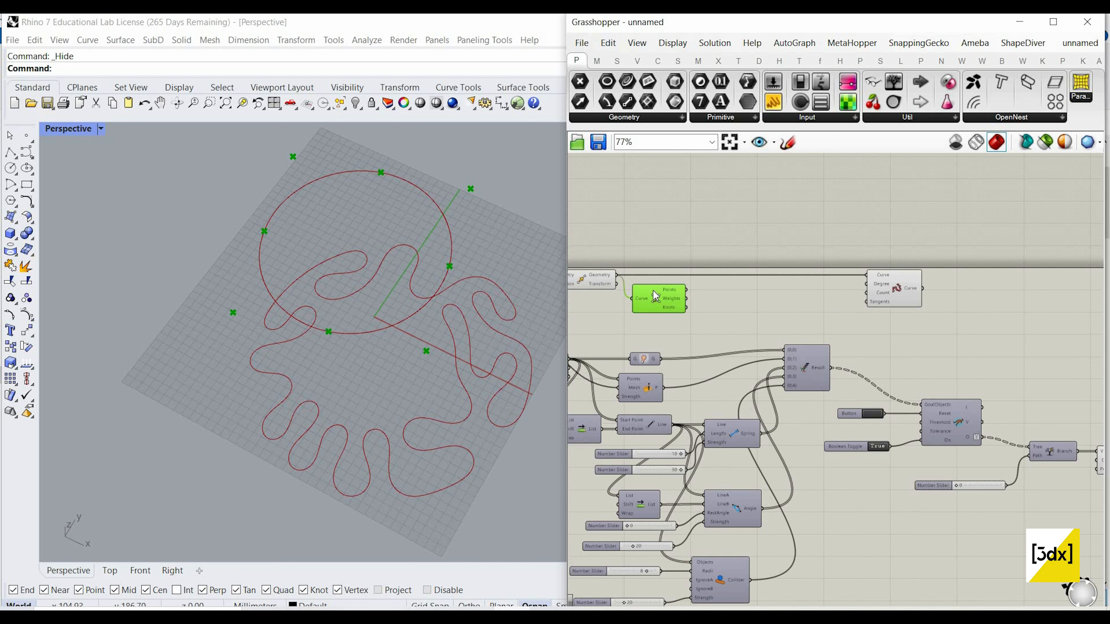
key(Delete)
scroll(810, 298, down, 3)
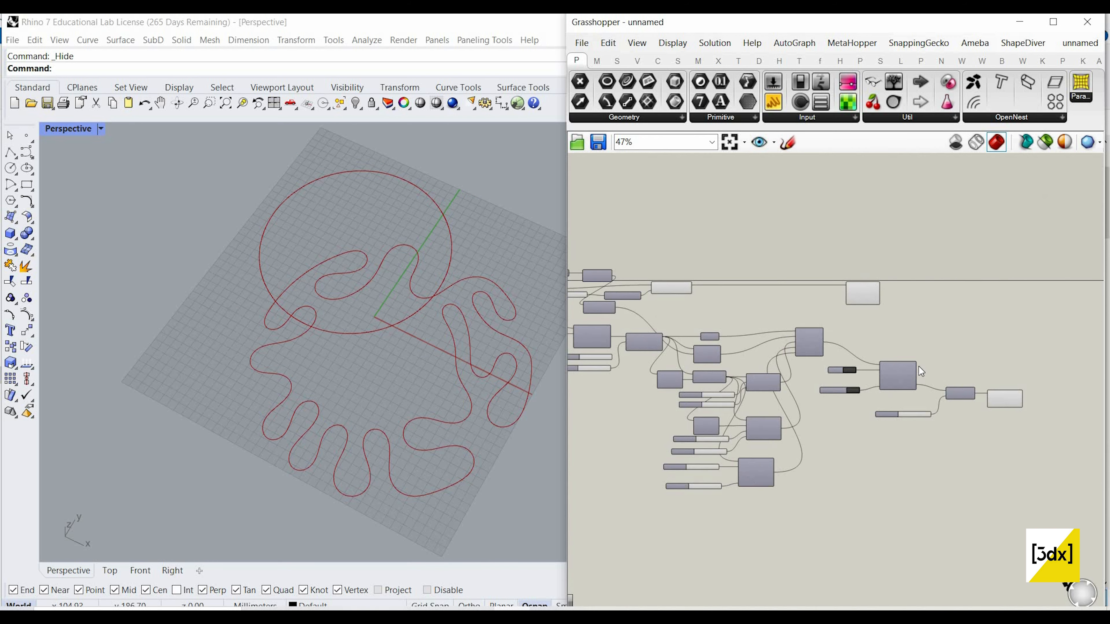
Step: Add an End Points component after the final Nurbs Curve component and connect the Nurbs Curve's Curve output to it
right_drag(1039, 377, 920, 364)
scroll(917, 367, up, 3)
double_click(965, 327)
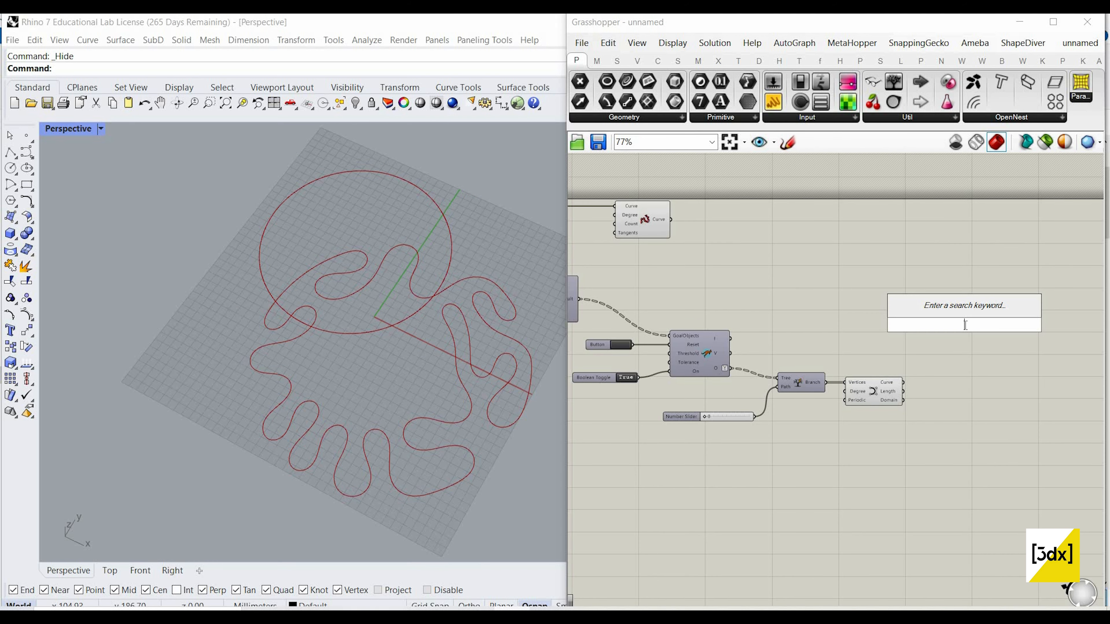
text(end point)
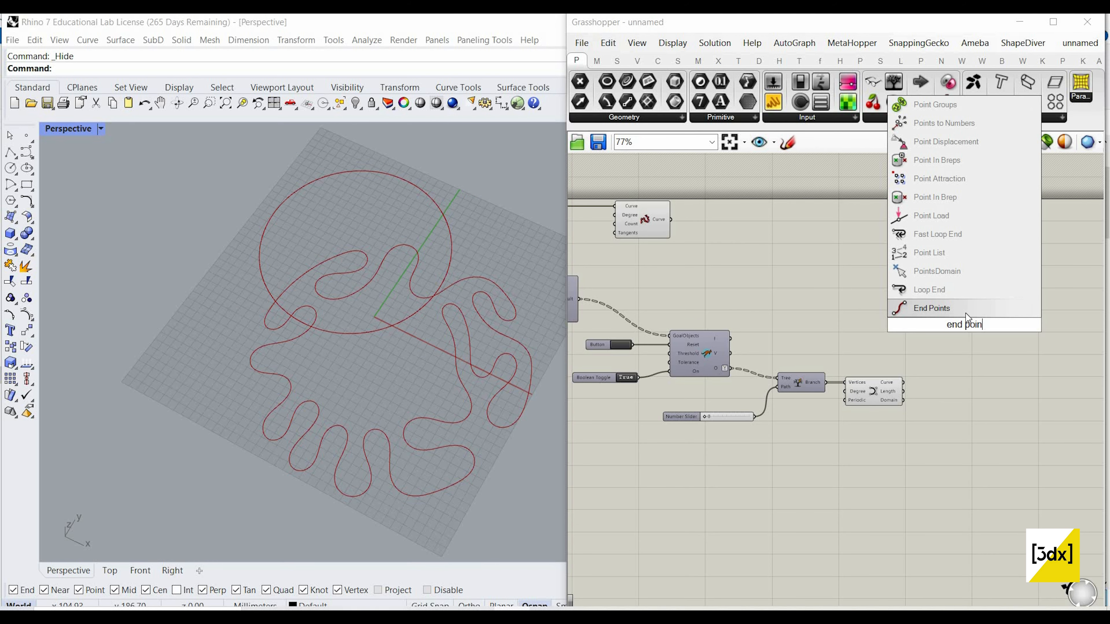
key(Return)
scroll(891, 385, up, 3)
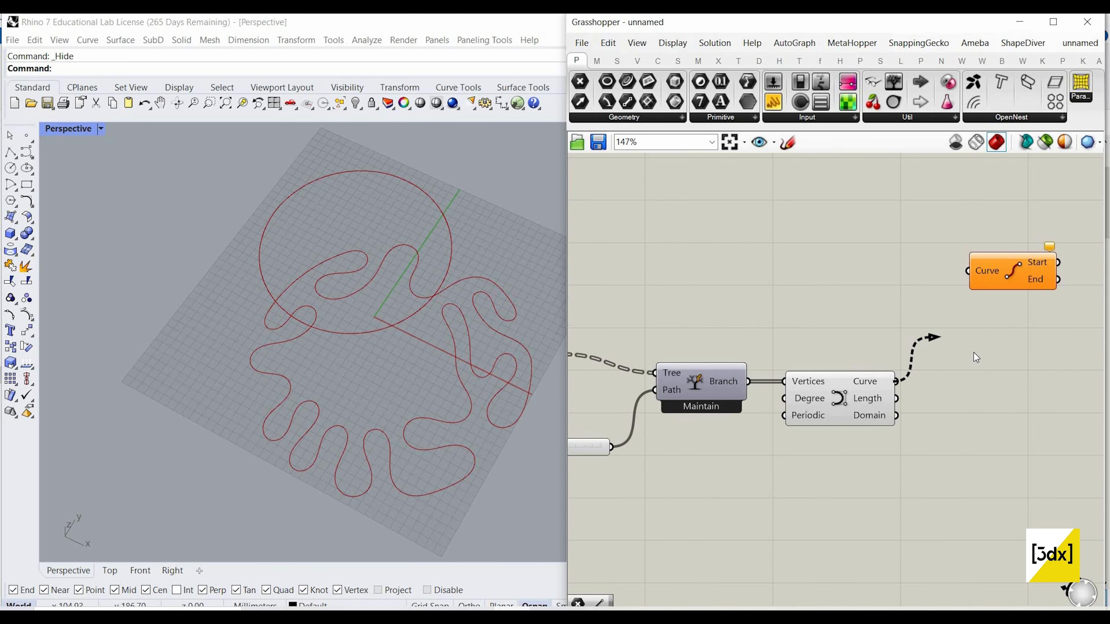
drag(976, 358, 968, 271)
Step: Add a Curve Closest Point component above the End Points component
scroll(1043, 352, down, 2)
double_click(1043, 352)
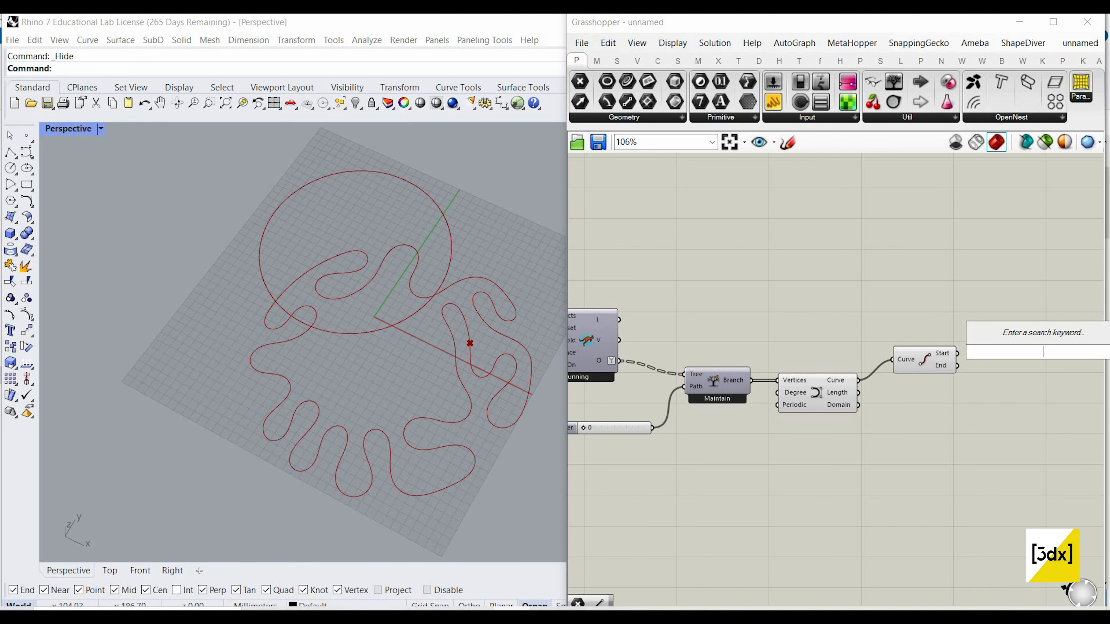
text(curve c)
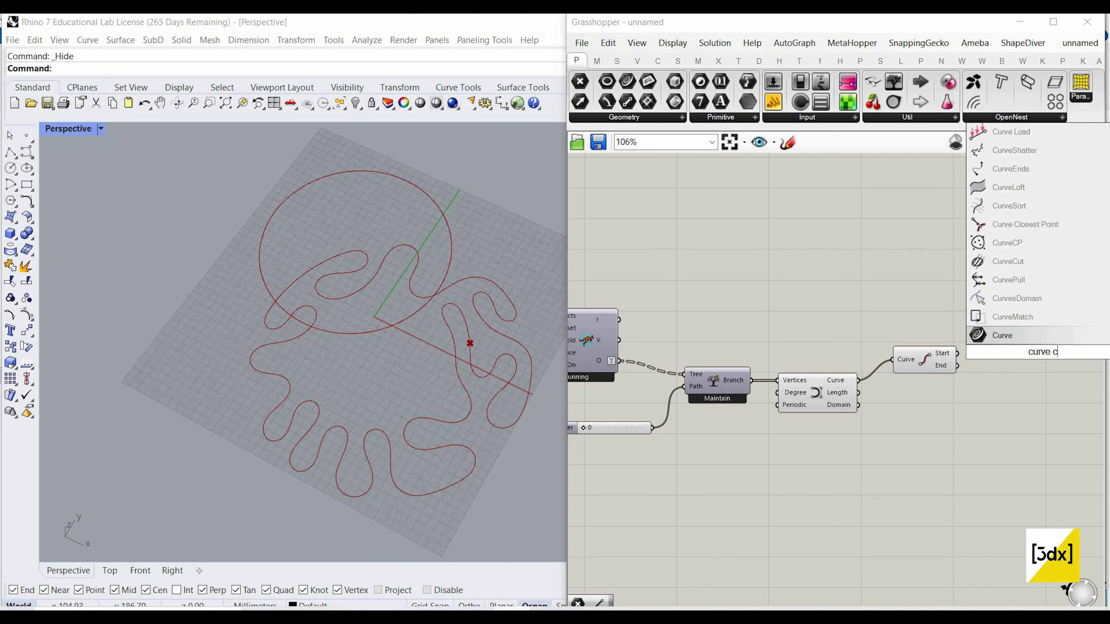
text(loset poi)
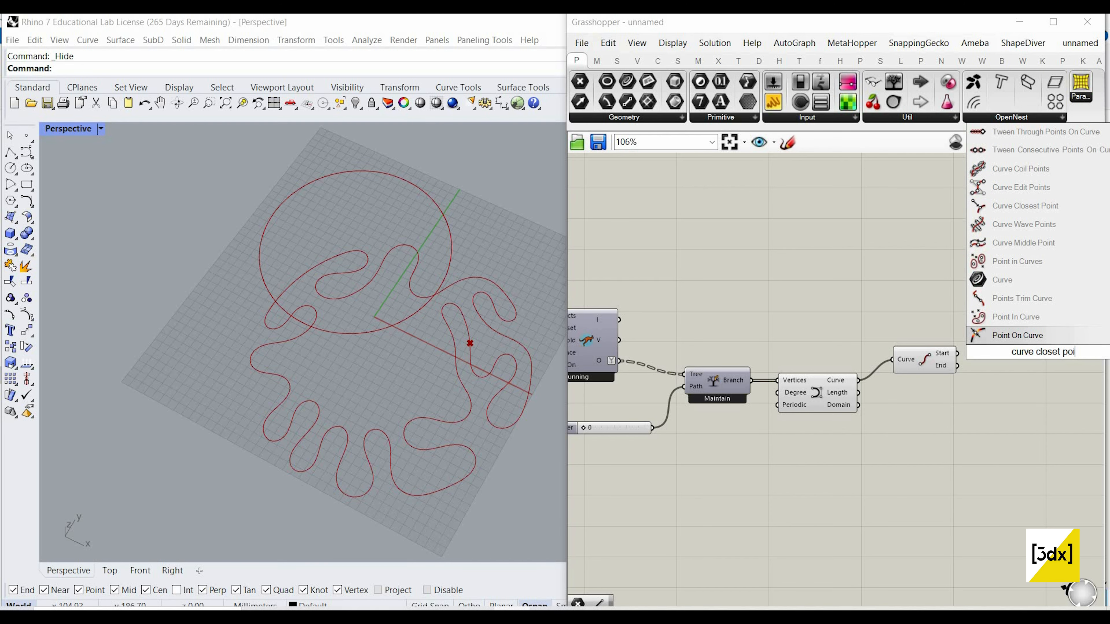
text(nt)
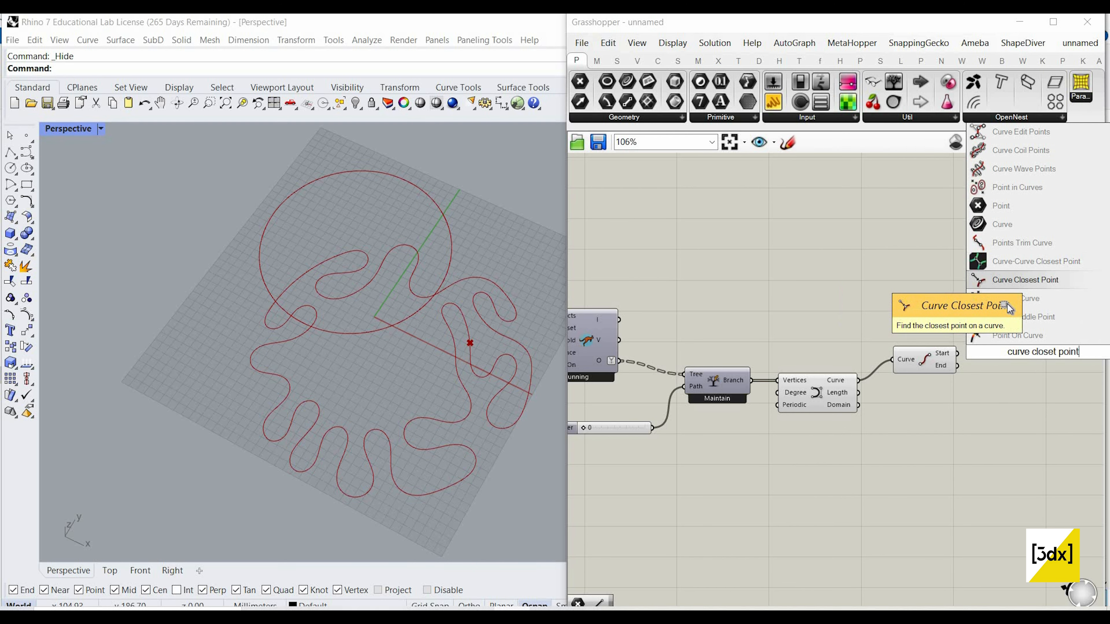
click(1026, 280)
scroll(989, 287, down, 3)
drag(1020, 360, 961, 260)
Step: Move the Rebuild Curve component directly above End Points and place Curve Closest Point beside the two
scroll(1006, 288, down, 2)
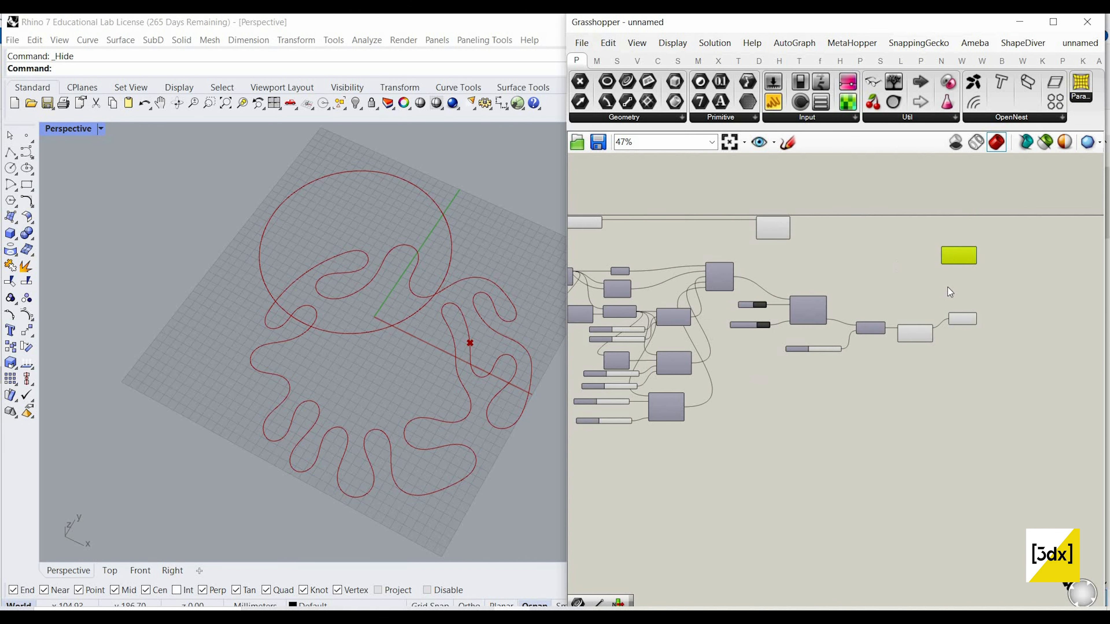
scroll(840, 255, up, 2)
drag(768, 231, 1015, 340)
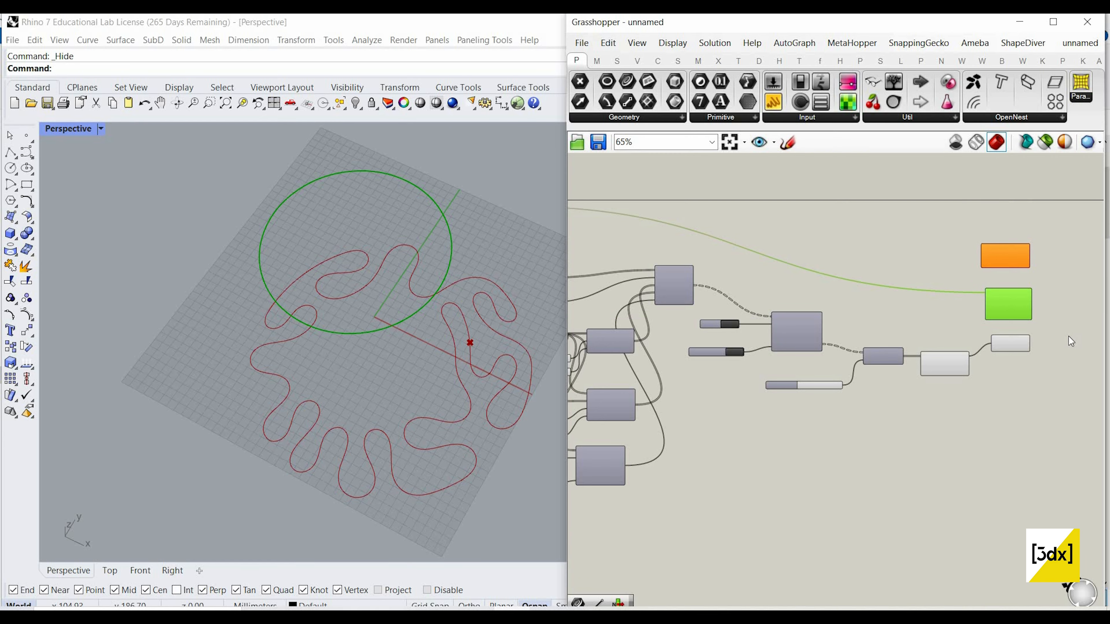
scroll(787, 317, down, 2)
scroll(981, 280, up, 4)
right_drag(980, 279, 747, 218)
scroll(749, 221, up, 1)
drag(657, 201, 661, 202)
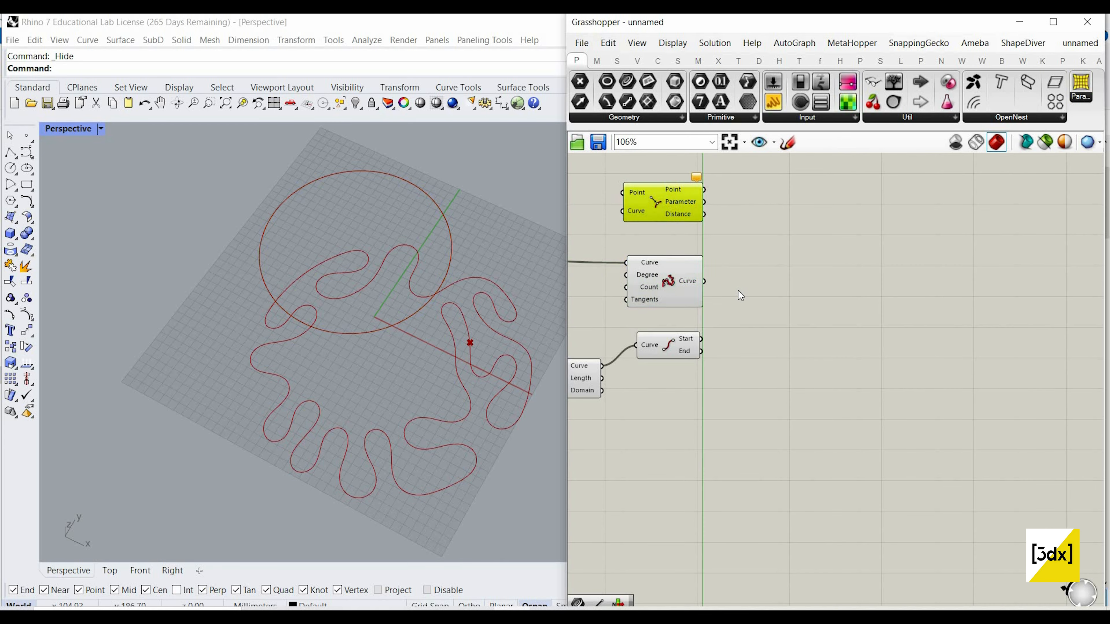
drag(738, 291, 775, 318)
Step: Add a second End Points component on the Rebuild Curve output and view the circle's start point
double_click(746, 251)
text(e)
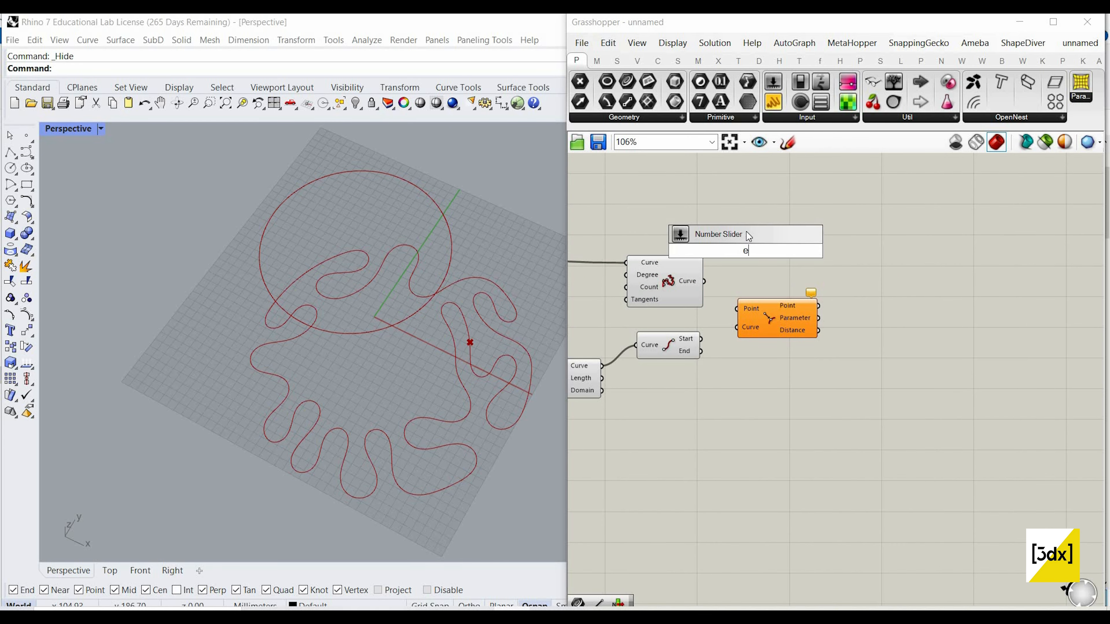
text(nd)
click(745, 235)
drag(704, 281, 734, 246)
right_drag(415, 269, 425, 298)
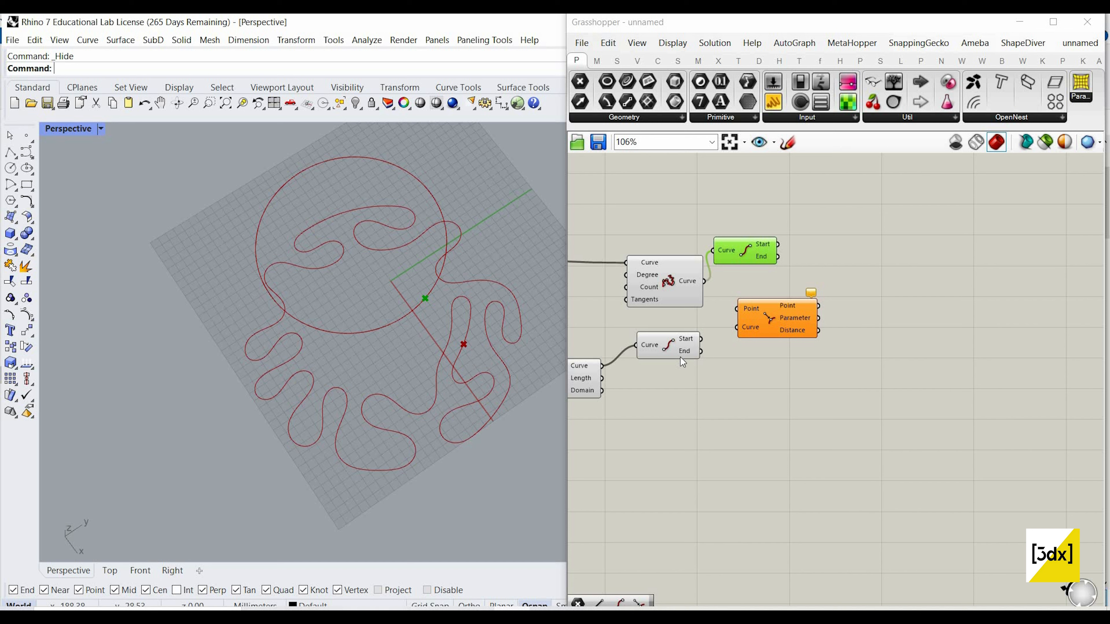
Step: Wire the grown curve's Start point to Curve Closest Point's Point input and the rebuilt circle to its Curve input
scroll(704, 335, up, 3)
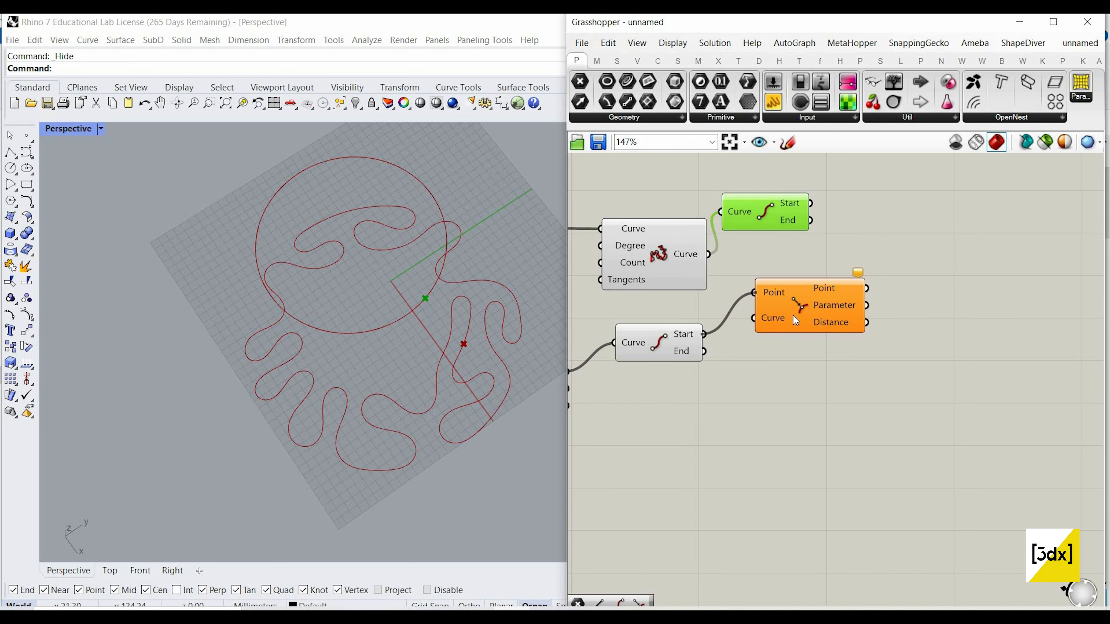
click(674, 344)
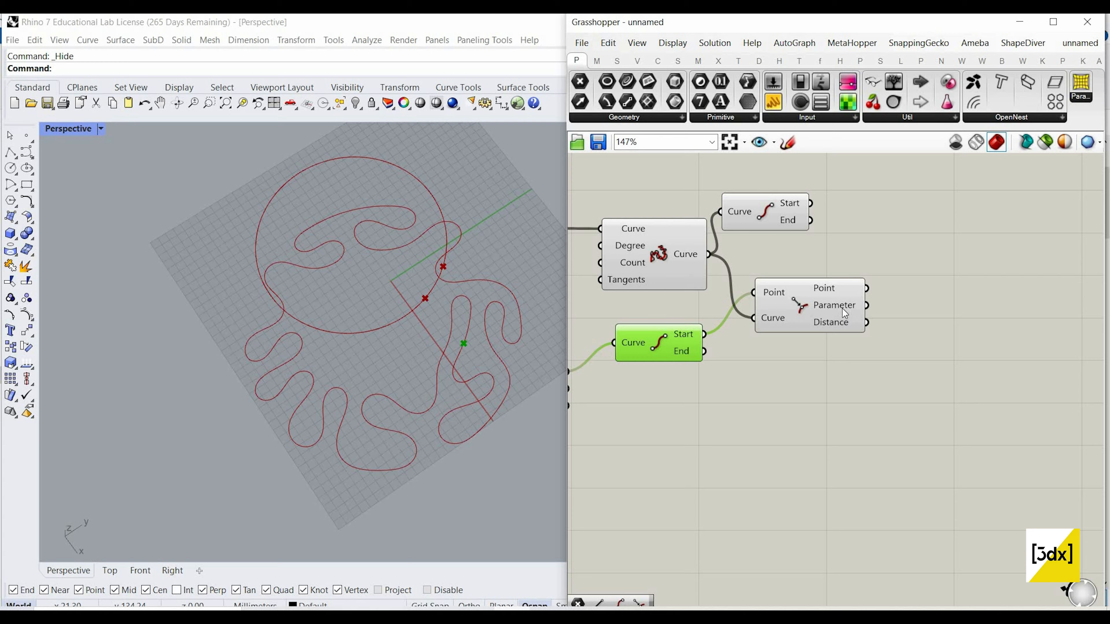
drag(842, 309, 854, 327)
scroll(853, 348, up, 3)
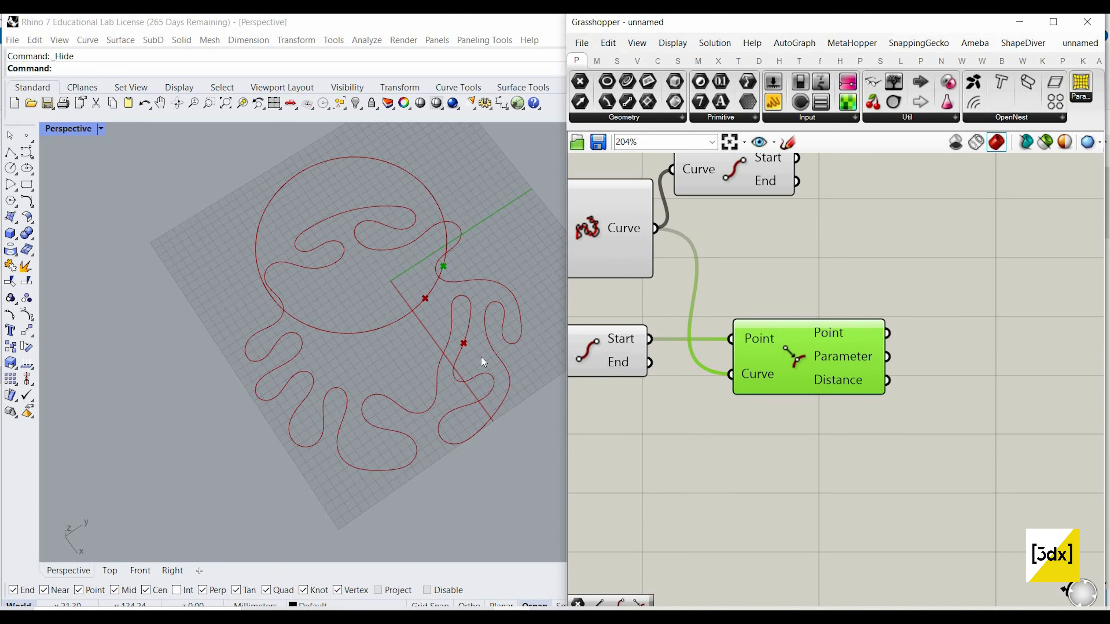
Step: Add a Seam component and feed it the rebuilt curve and the Curve Closest Point's Parameter output
double_click(969, 293)
text(seam)
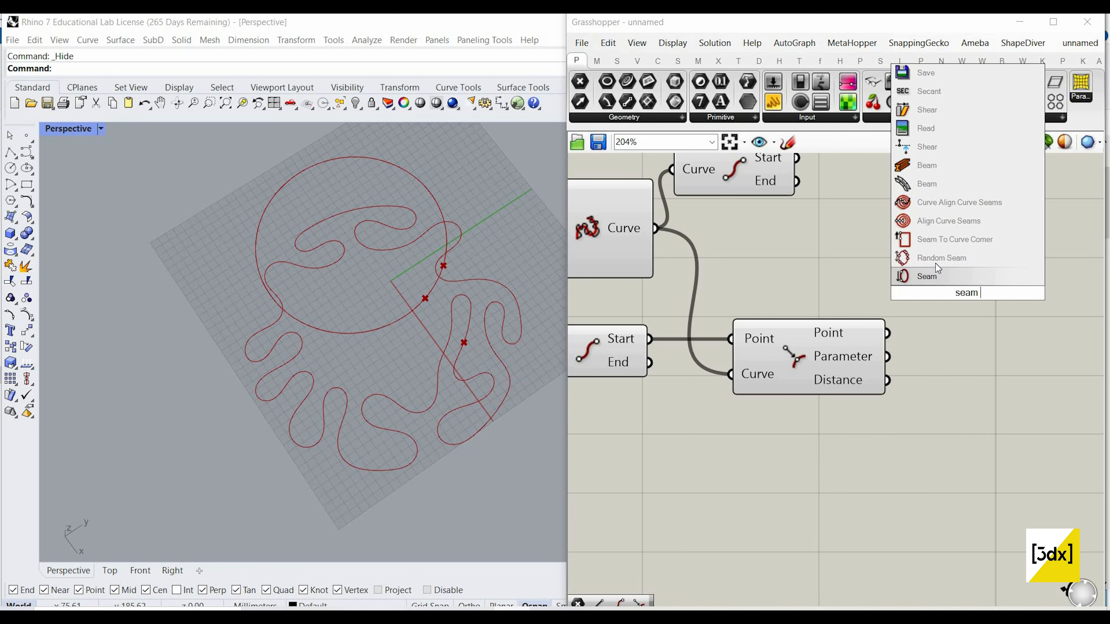
click(938, 280)
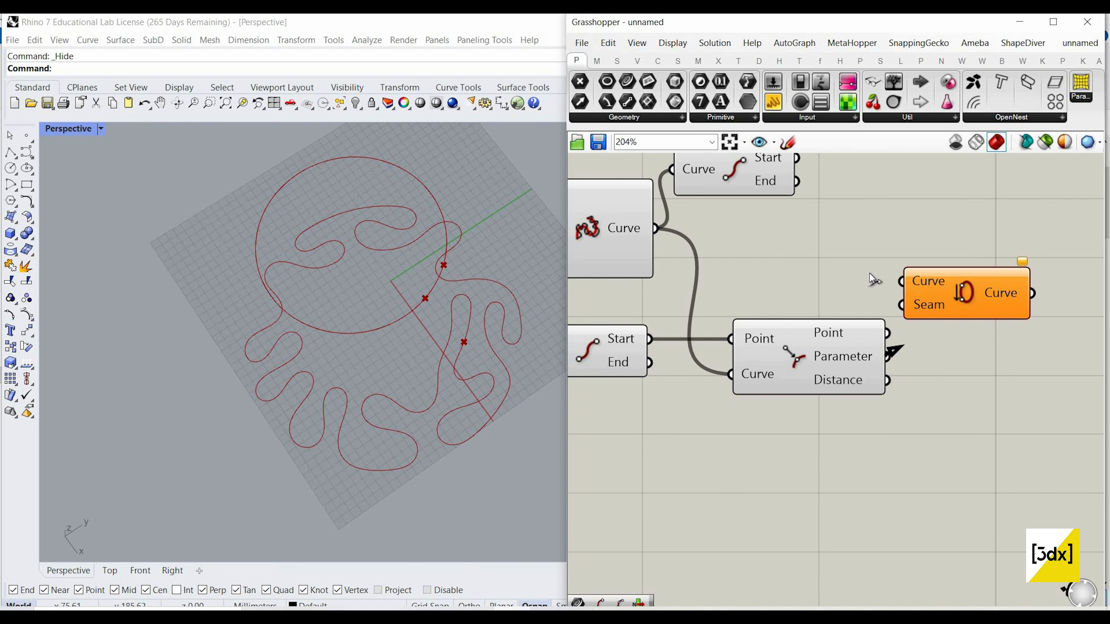
drag(731, 189, 1000, 215)
scroll(1000, 215, down, 1)
Step: Compare the original and adjusted seams with a copied End Points component on the Seam output, and delete both upper End Points components
key(ctrl+c)
key(ctrl+v)
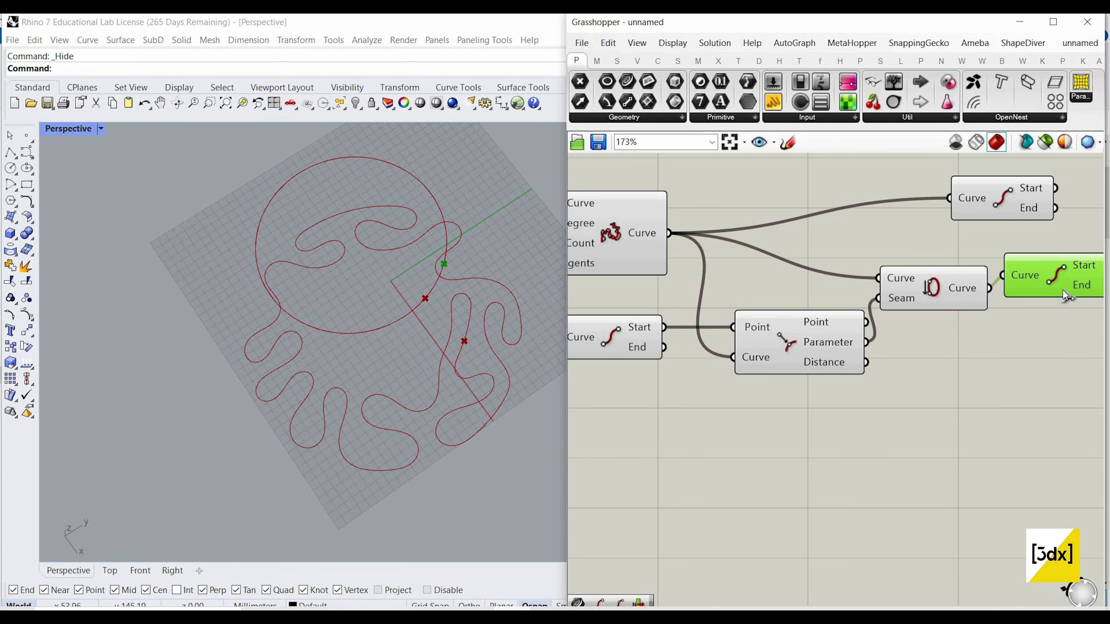
shift+click(986, 210)
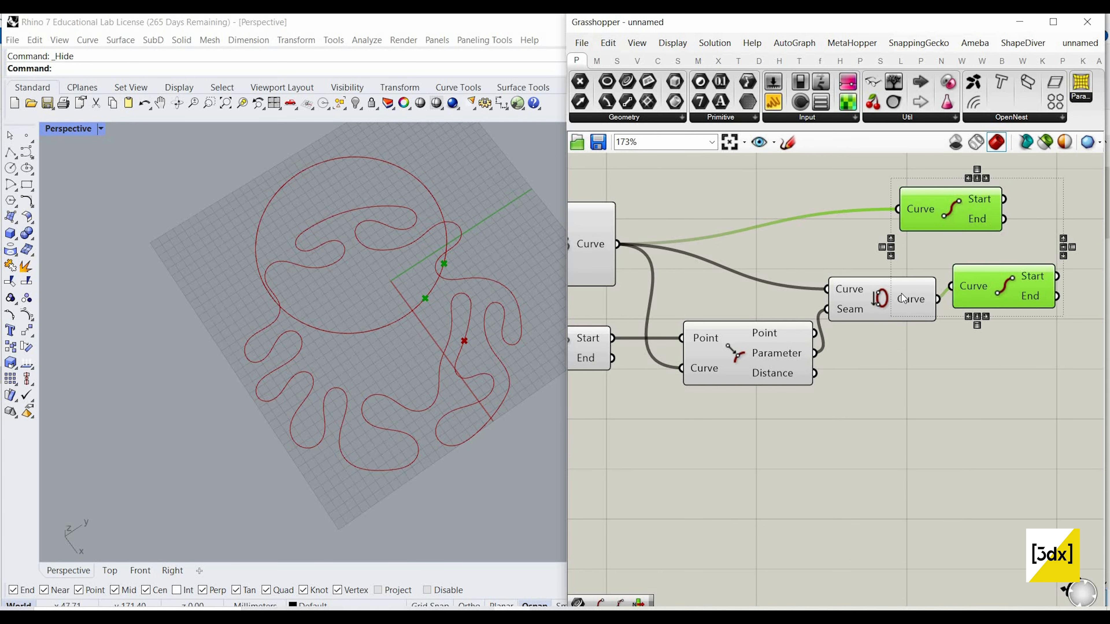
key(Delete)
Step: Move the Seam component level with Rebuild Curve and add a Loft component after it
drag(903, 298, 911, 257)
scroll(947, 332, down, 1)
double_click(945, 331)
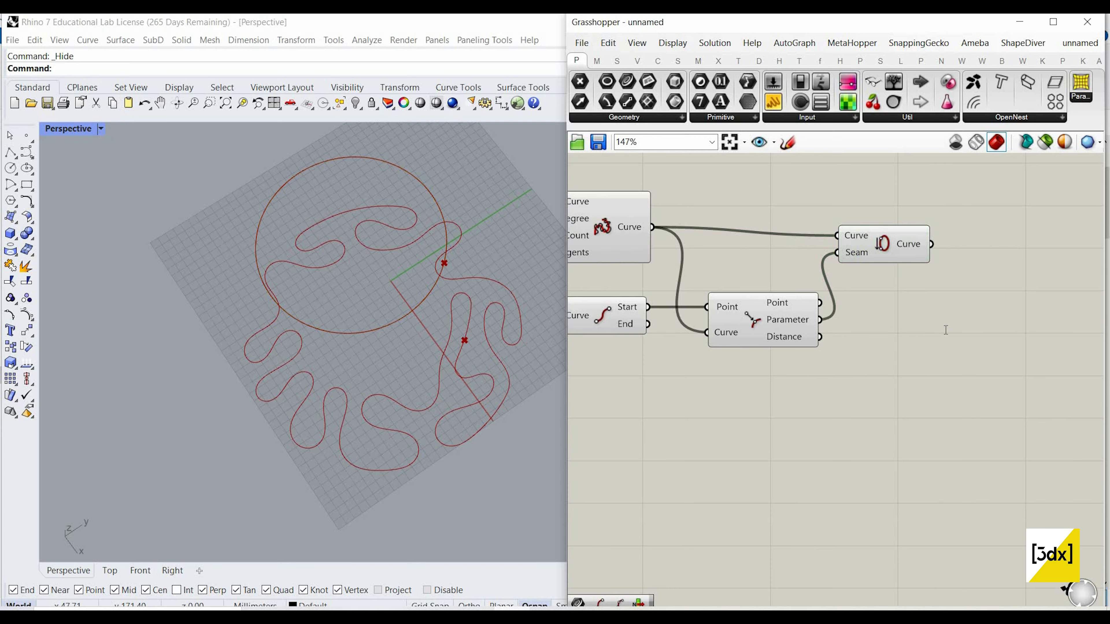
text(loft)
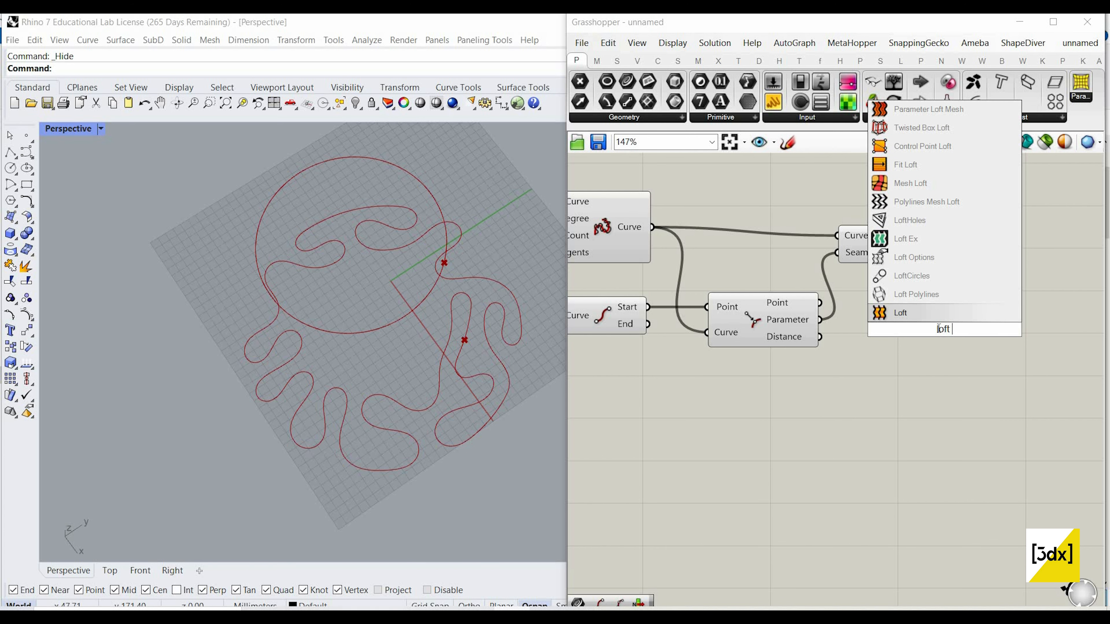
click(934, 315)
scroll(989, 350, down, 2)
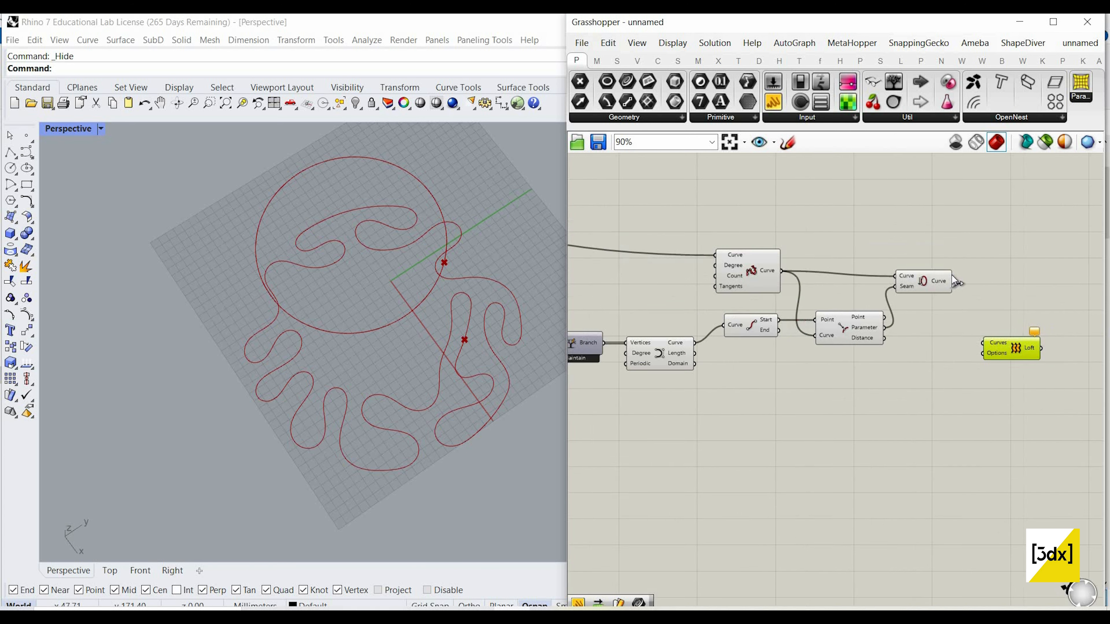
Step: Connect the Seam's Curve output and the final Nurbs Curve's Curve output to the Loft's Curves input
drag(979, 351, 989, 348)
shift+drag(649, 349, 988, 349)
scroll(428, 325, up, 3)
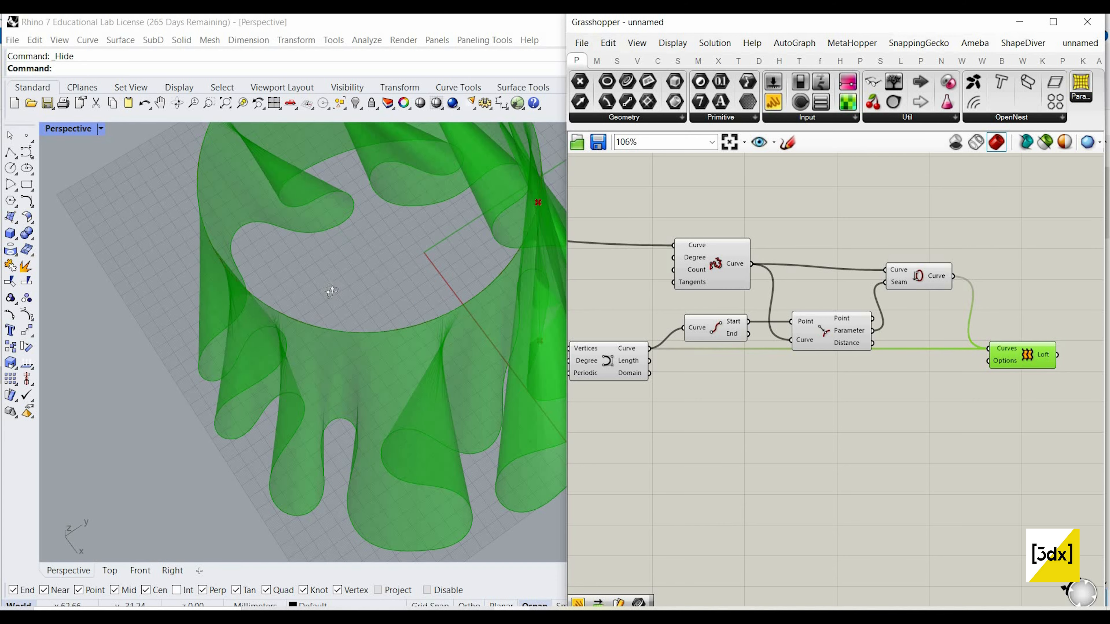
right_drag(428, 325, 393, 327)
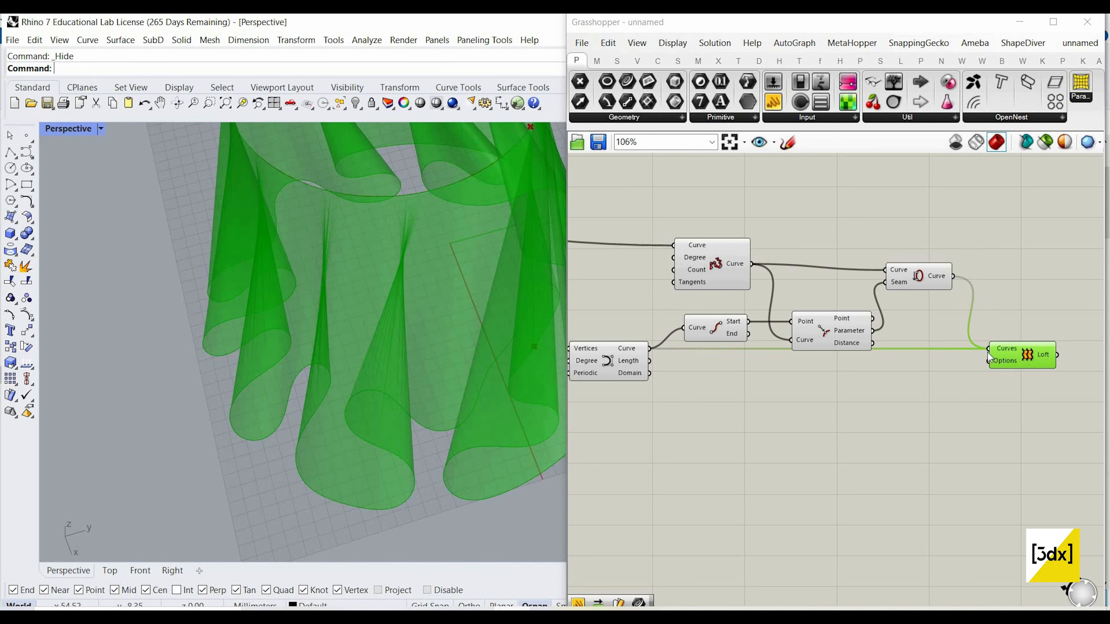
scroll(1074, 361, up, 3)
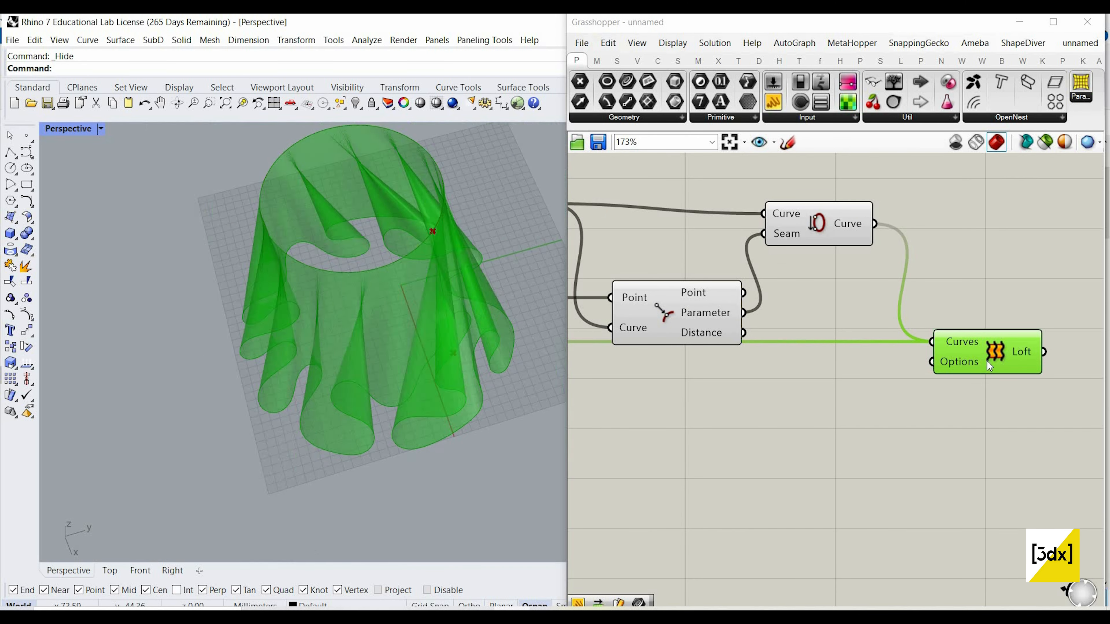
Step: Bake the Loft output into the Rhino model
right_click(1022, 352)
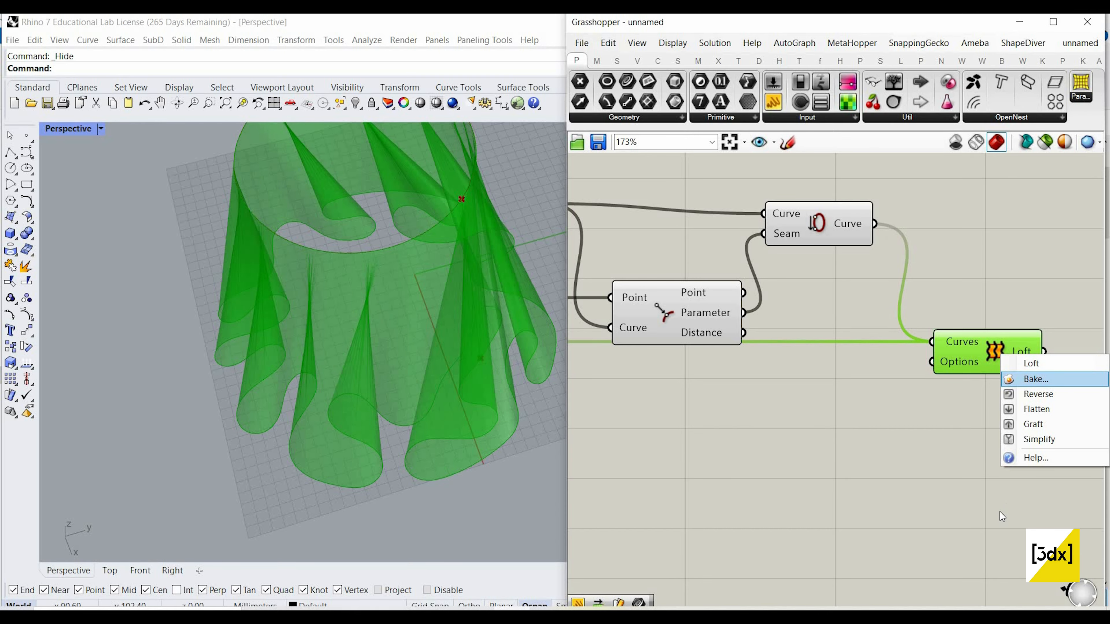
click(1035, 379)
click(1009, 514)
Step: Turn off the Loft component's preview and inspect the baked surface from the side
click(977, 350)
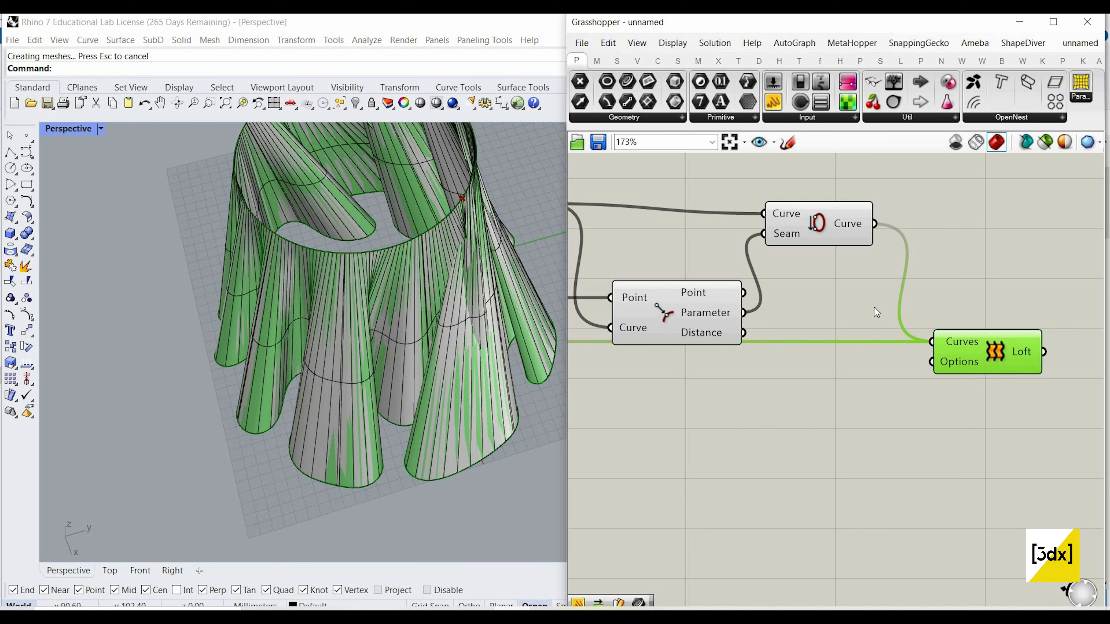
middle_click(969, 242)
click(1005, 264)
right_drag(372, 456, 504, 419)
right_drag(484, 432, 450, 337)
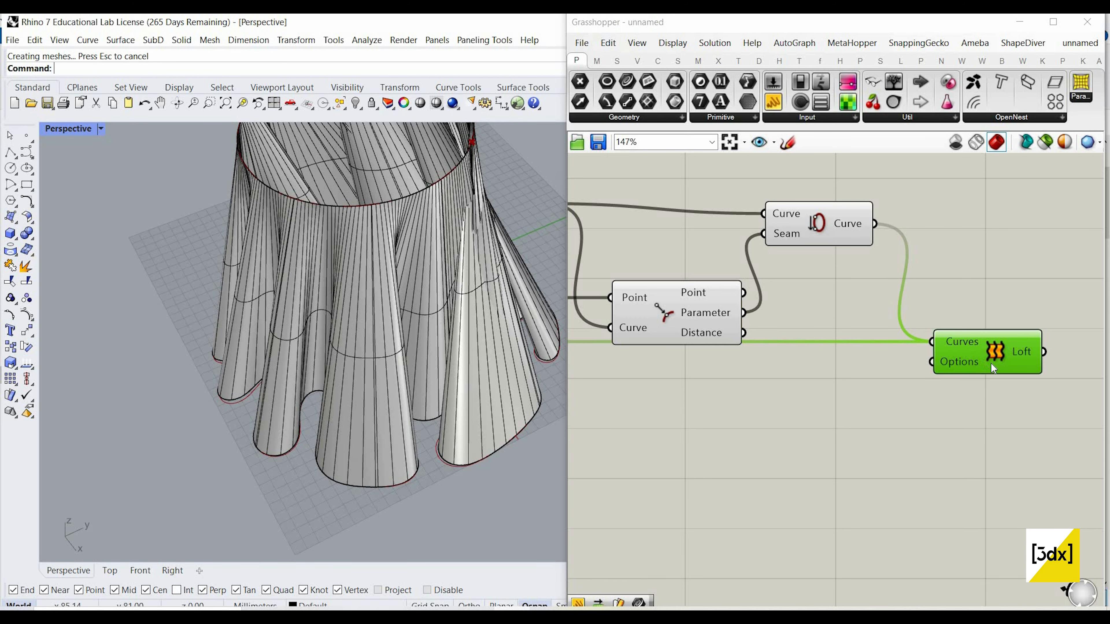
Step: Examine the baked loft surface against the live curves and review the components leading to the Loft
scroll(990, 362, down, 5)
scroll(993, 359, up, 2)
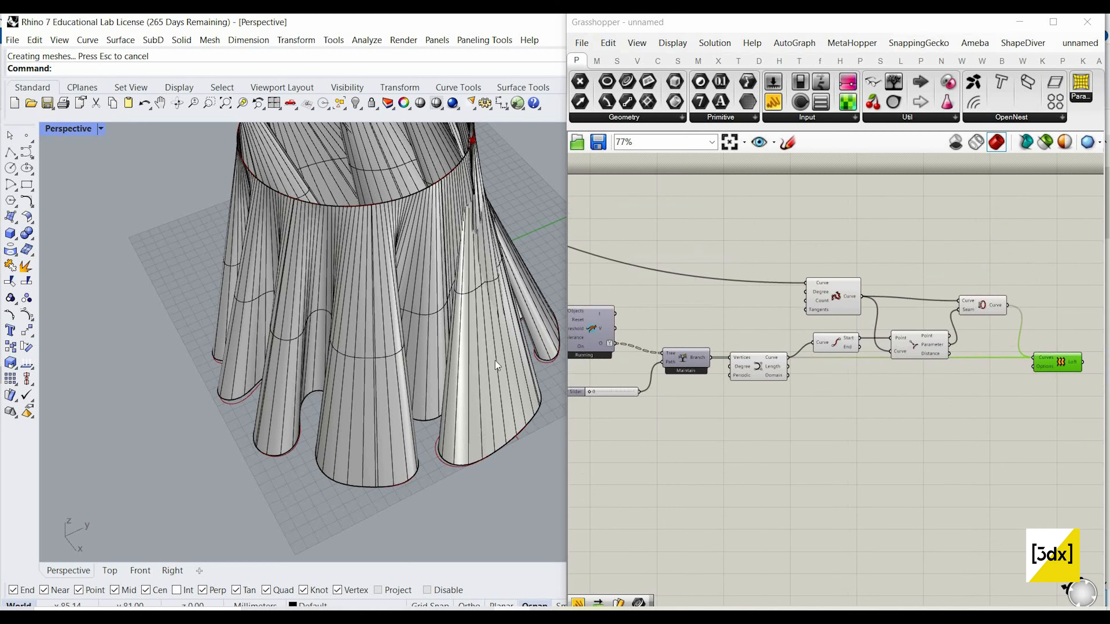
right_drag(418, 348, 413, 292)
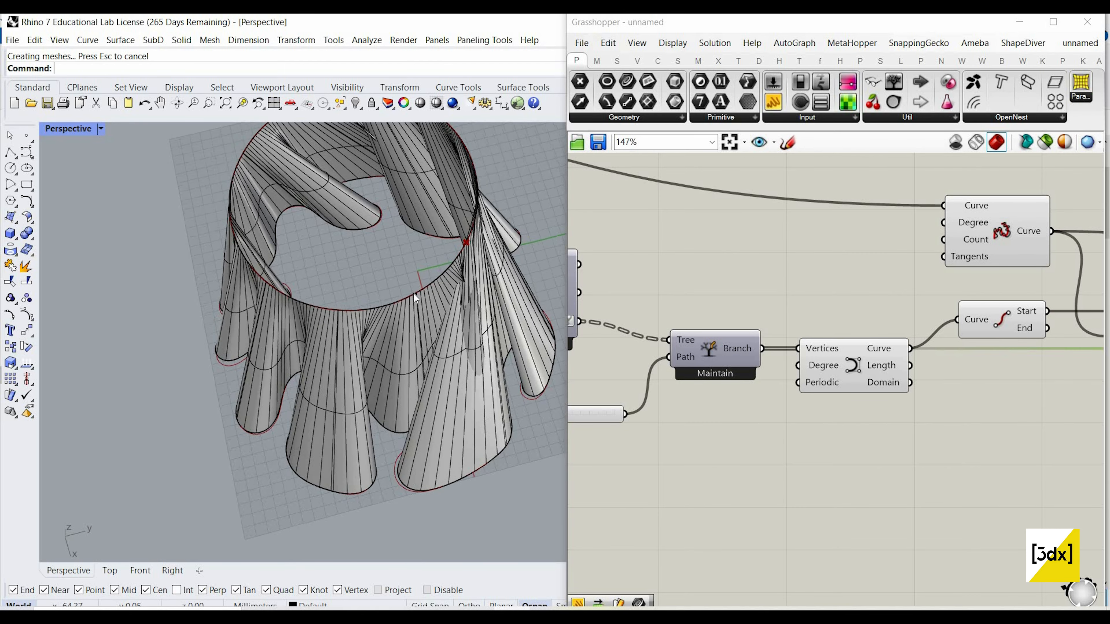
click(417, 291)
key(Escape)
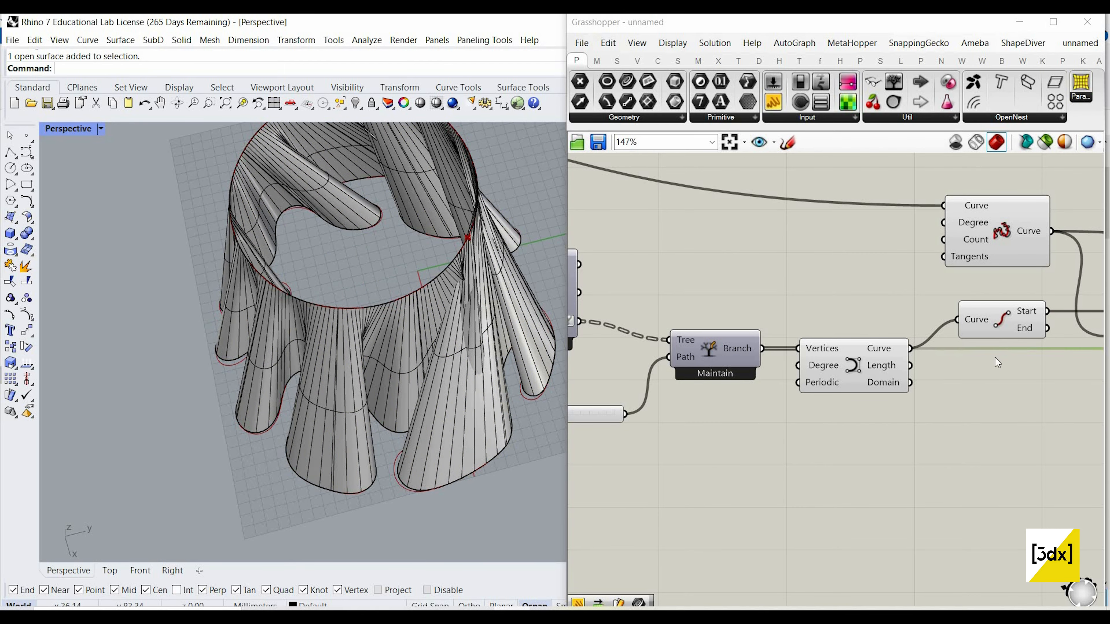
scroll(888, 389, down, 6)
right_drag(1082, 389, 980, 390)
scroll(978, 390, up, 5)
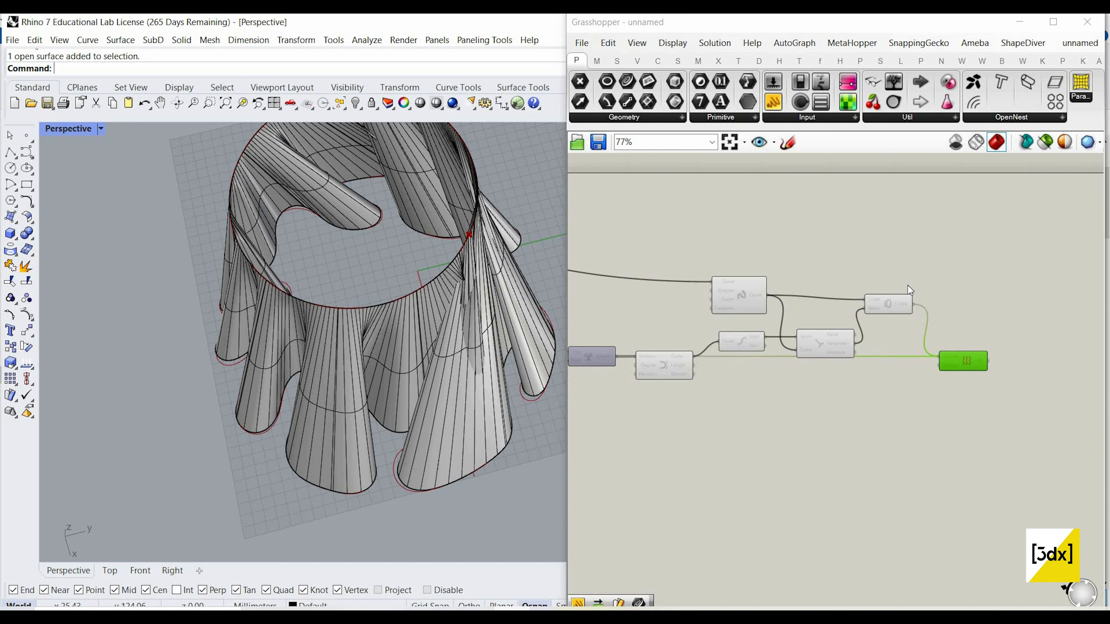
Step: Delete the Loft component and the circle's Rebuild Curve, End Points, Curve Closest Point and Seam components
drag(975, 385, 843, 287)
key(Delete)
scroll(1050, 349, down, 3)
scroll(843, 287, up, 2)
drag(781, 259, 1031, 387)
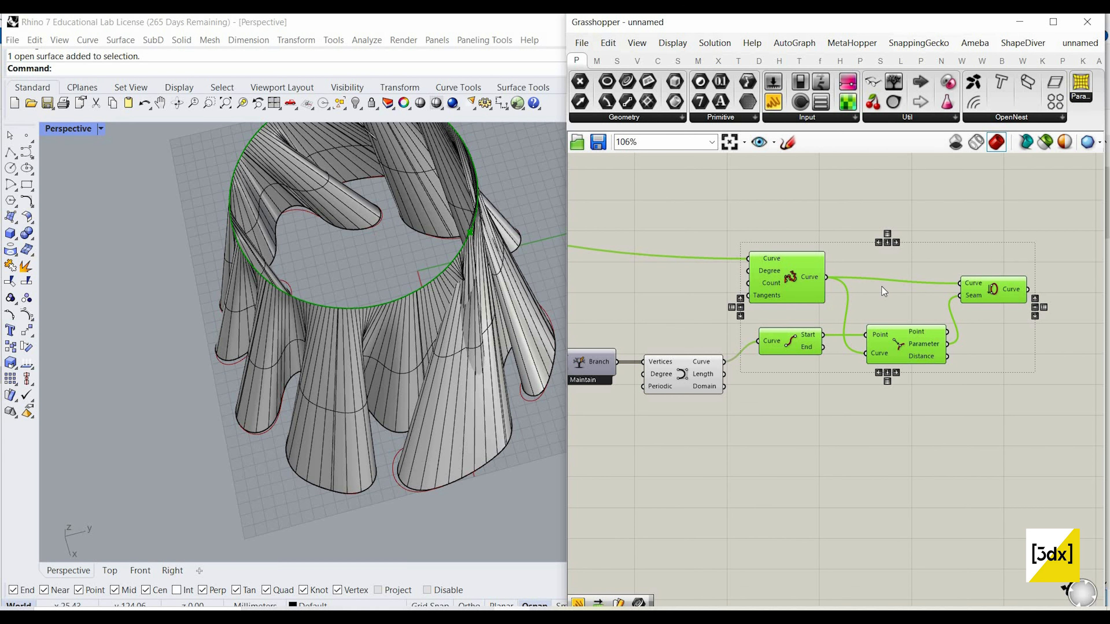
key(Delete)
Step: Delete the baked loft surface from the Rhino model
scroll(474, 288, down, 4)
click(482, 293)
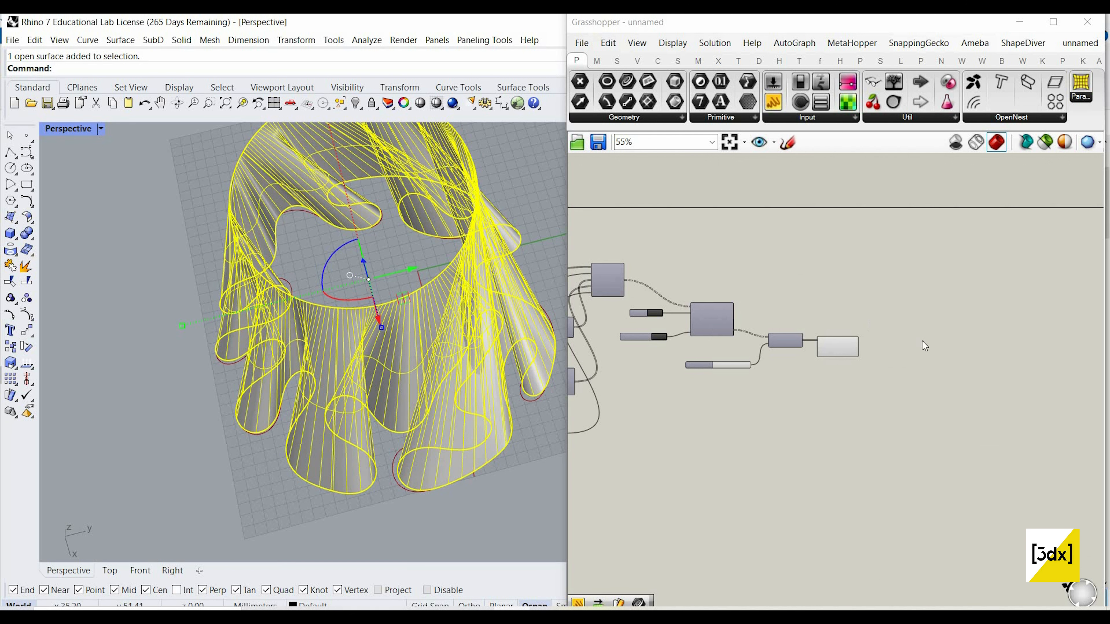
key(Delete)
Step: Add a Move component and connect the final Nurbs Curve's Curve output to its Geometry input
scroll(934, 345, up, 4)
double_click(935, 344)
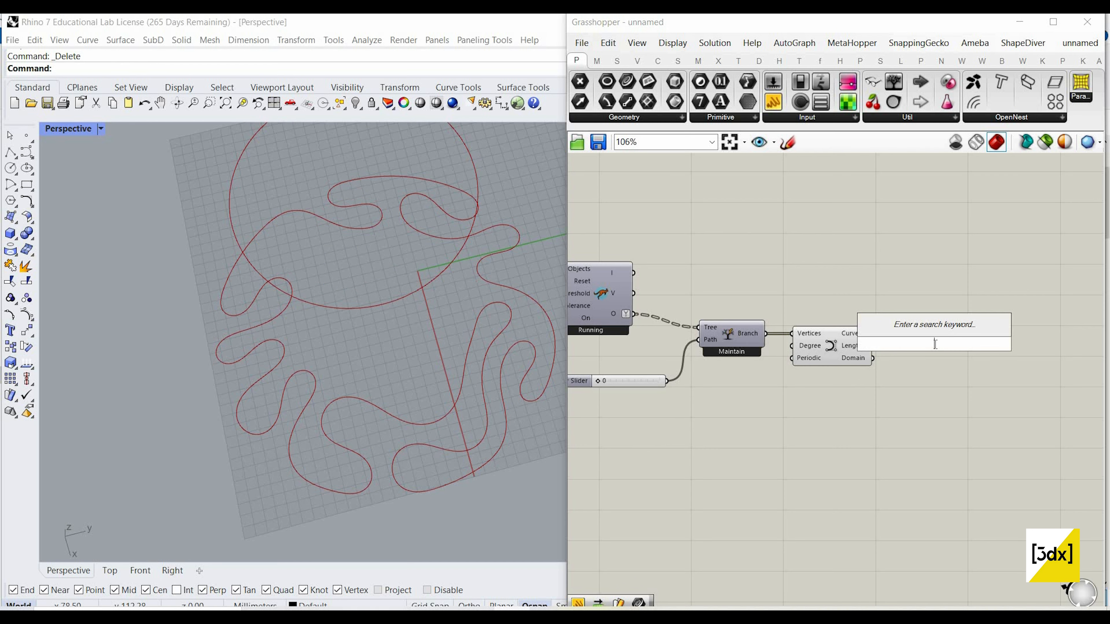
text(move)
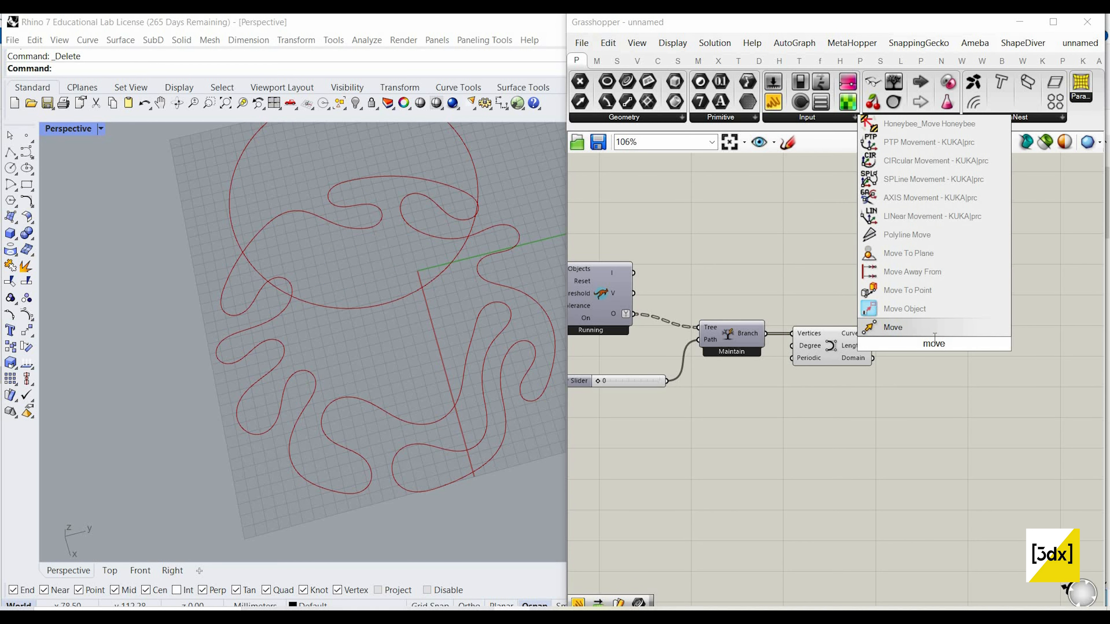
click(926, 328)
scroll(915, 335, up, 3)
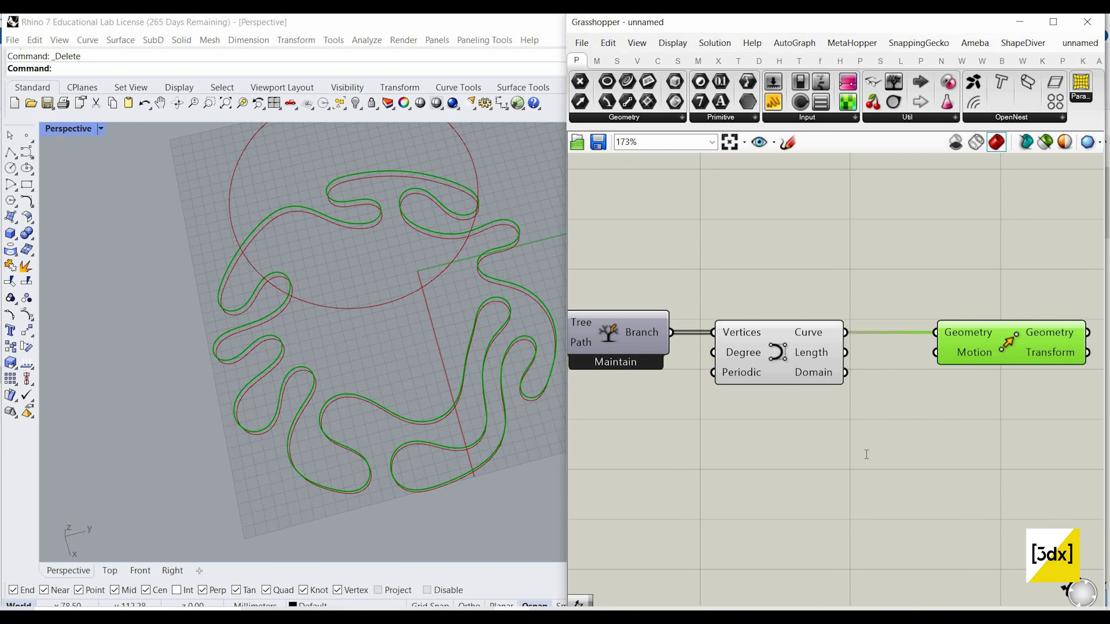
Step: Add a Unit Z component and connect its Unit vector output to the Move component's Motion input
double_click(865, 454)
text(unit z)
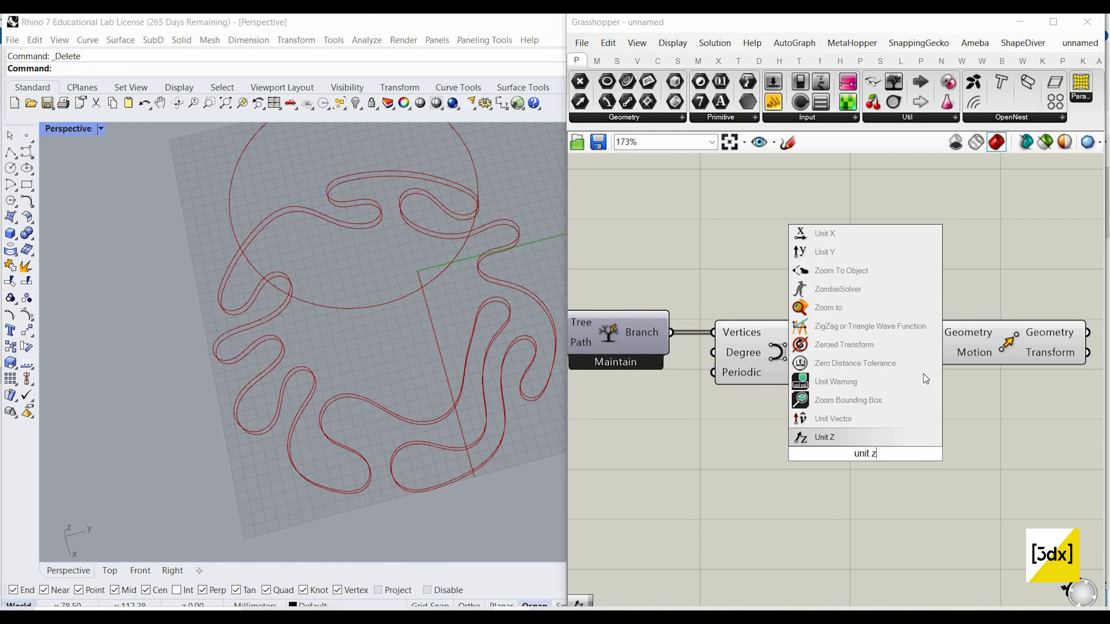
key(Return)
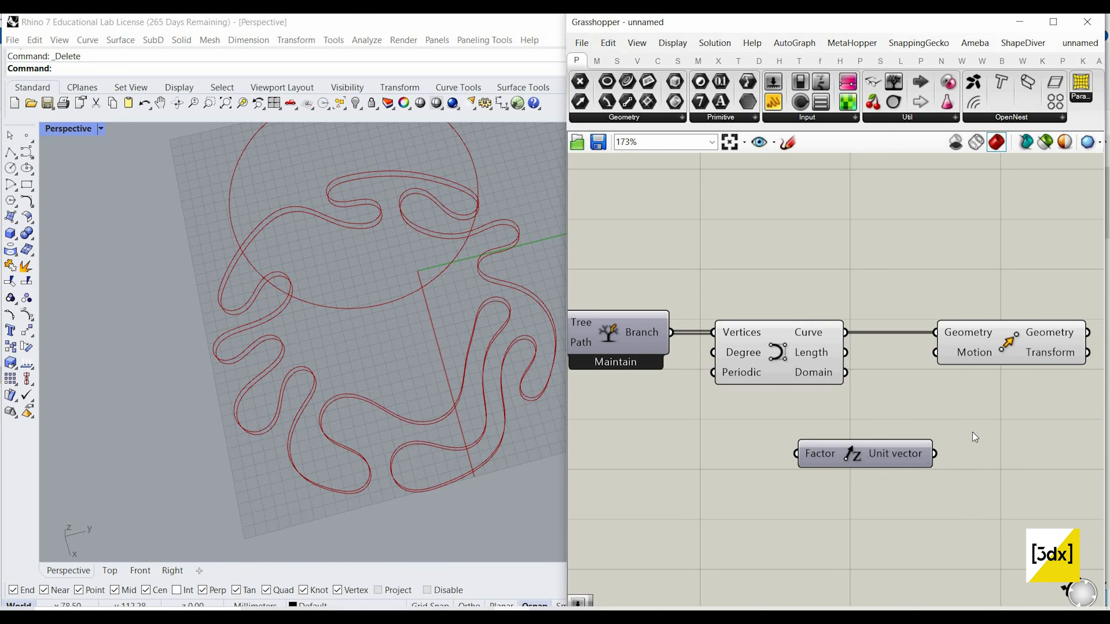
drag(934, 454, 935, 353)
Step: Hide the raised circle's preview
scroll(802, 349, down, 6)
drag(746, 353, 797, 344)
middle_click(806, 347)
click(806, 348)
Step: Add a Series component near Unit Z and connect its Series output to the Unit Z Factor input
right_drag(959, 574, 818, 525)
scroll(938, 441, up, 3)
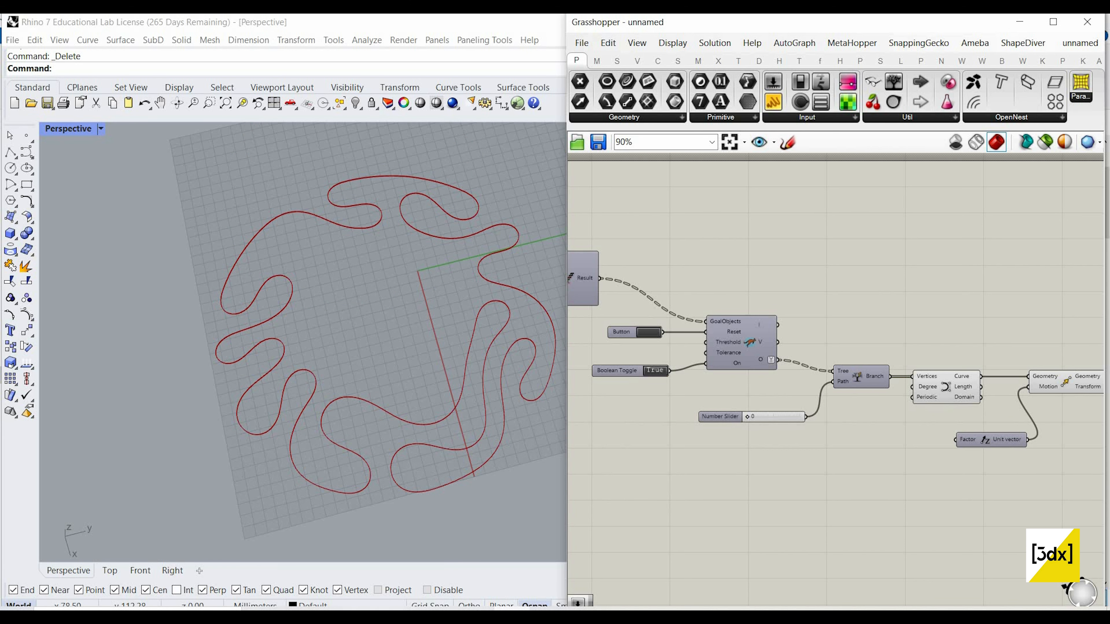
double_click(817, 521)
text(seri)
click(835, 509)
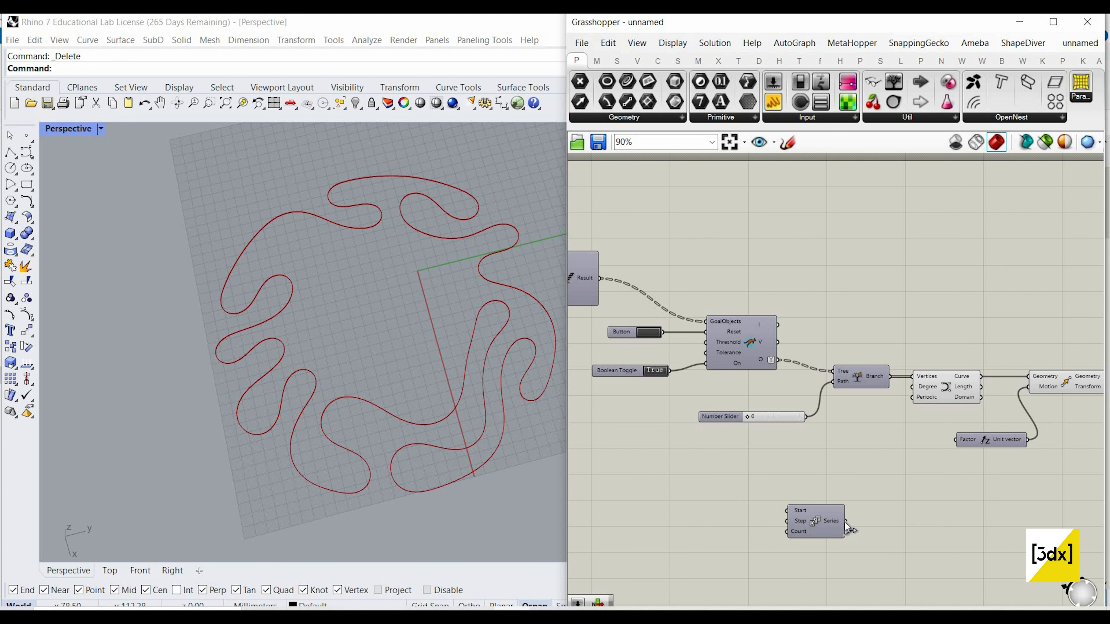
scroll(860, 513, up, 1)
drag(970, 432, 969, 436)
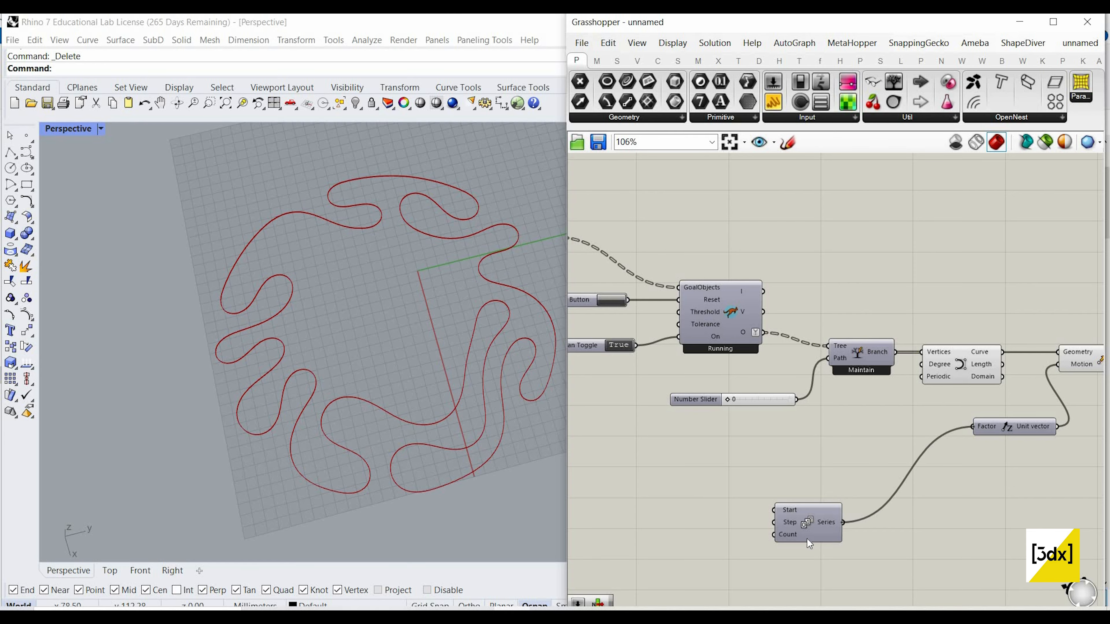
drag(808, 514, 879, 458)
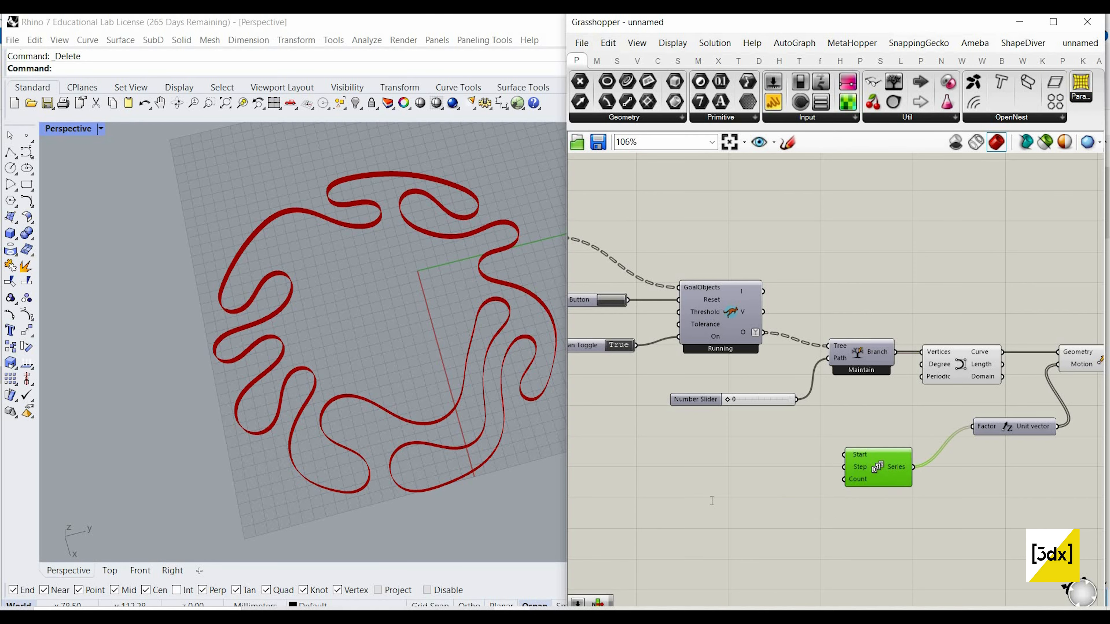
Step: Add a number slider set to 25 and connect it to the Series component's Count input
double_click(711, 501)
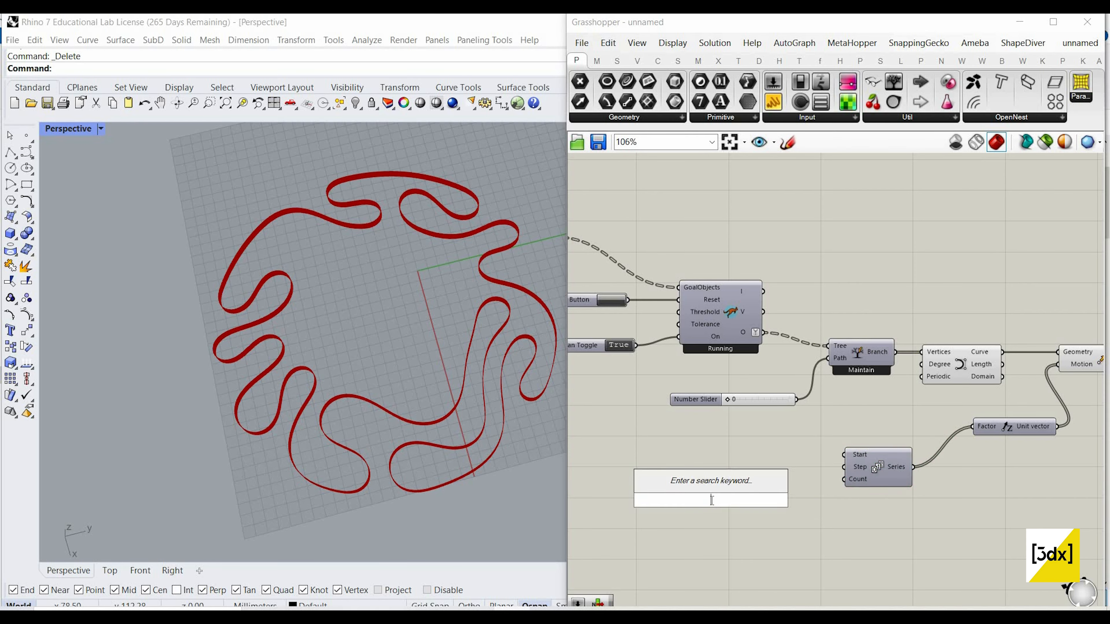
text(25)
key(Return)
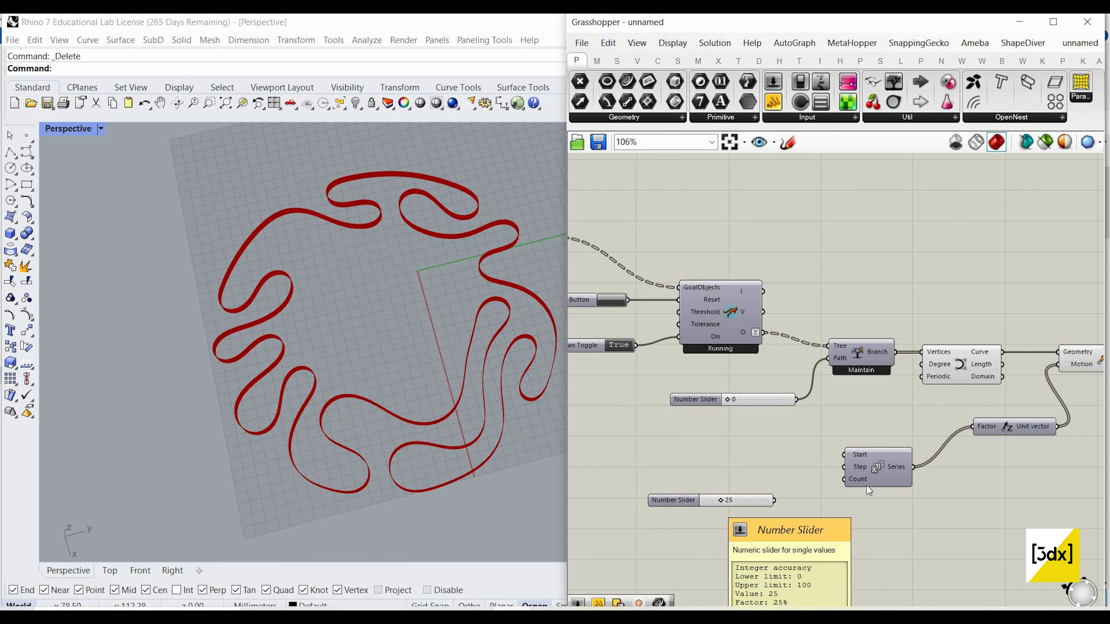
scroll(735, 495, up, 2)
drag(890, 471, 794, 469)
Step: Add a number slider set to 20 and connect it to the Series component's Step input
double_click(733, 449)
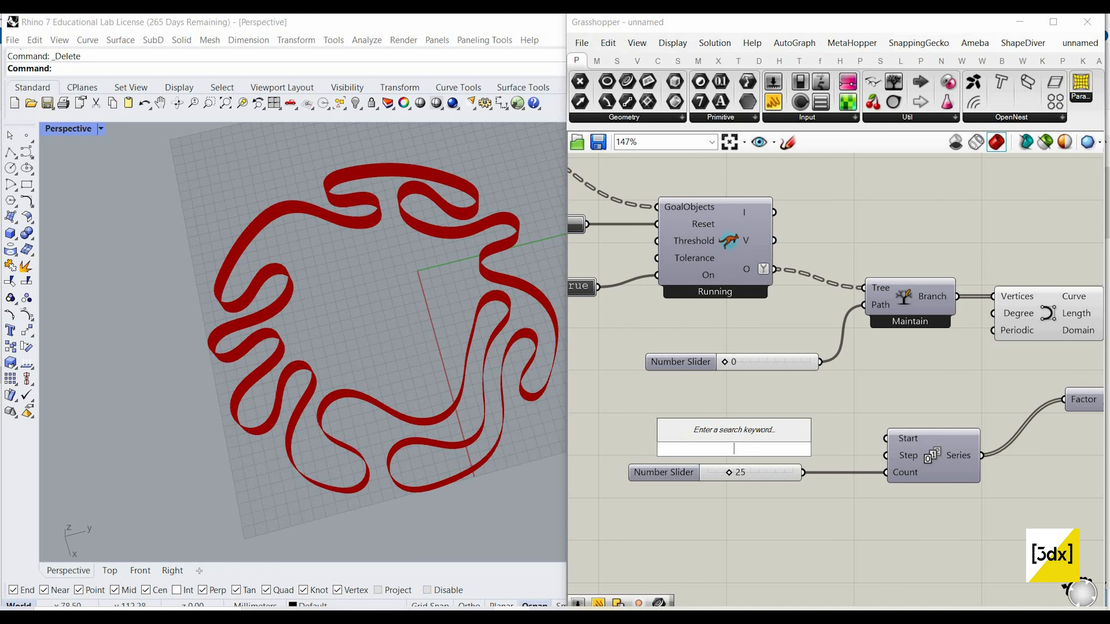
text(20)
key(Return)
scroll(892, 443, up, 1)
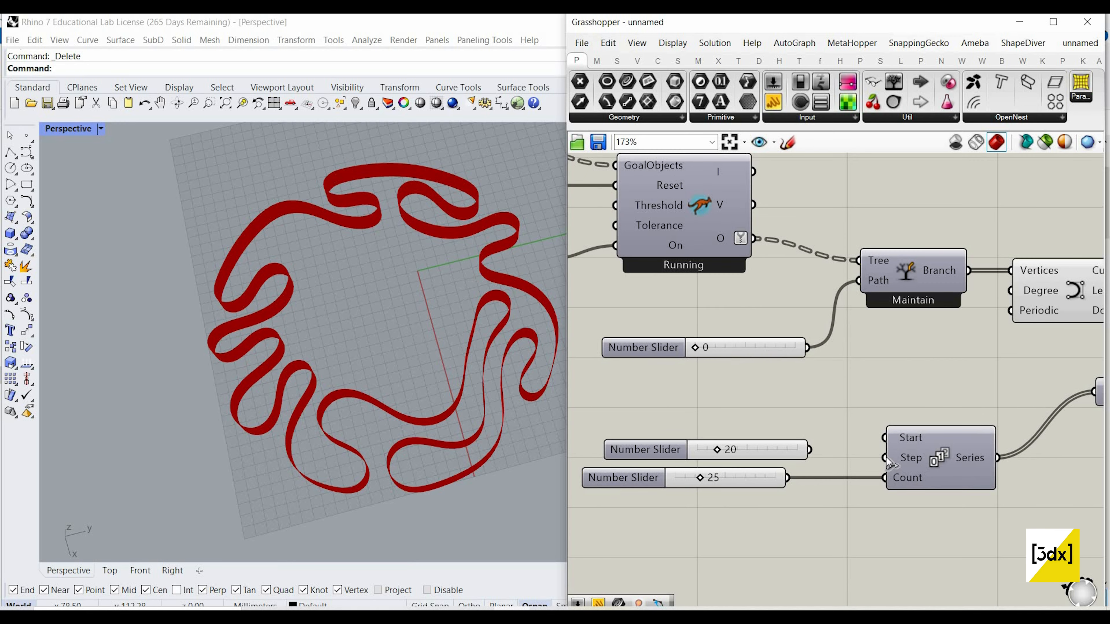
drag(884, 458, 808, 449)
right_drag(426, 420, 387, 430)
scroll(884, 437, down, 4)
scroll(926, 403, down, 5)
scroll(1049, 384, up, 7)
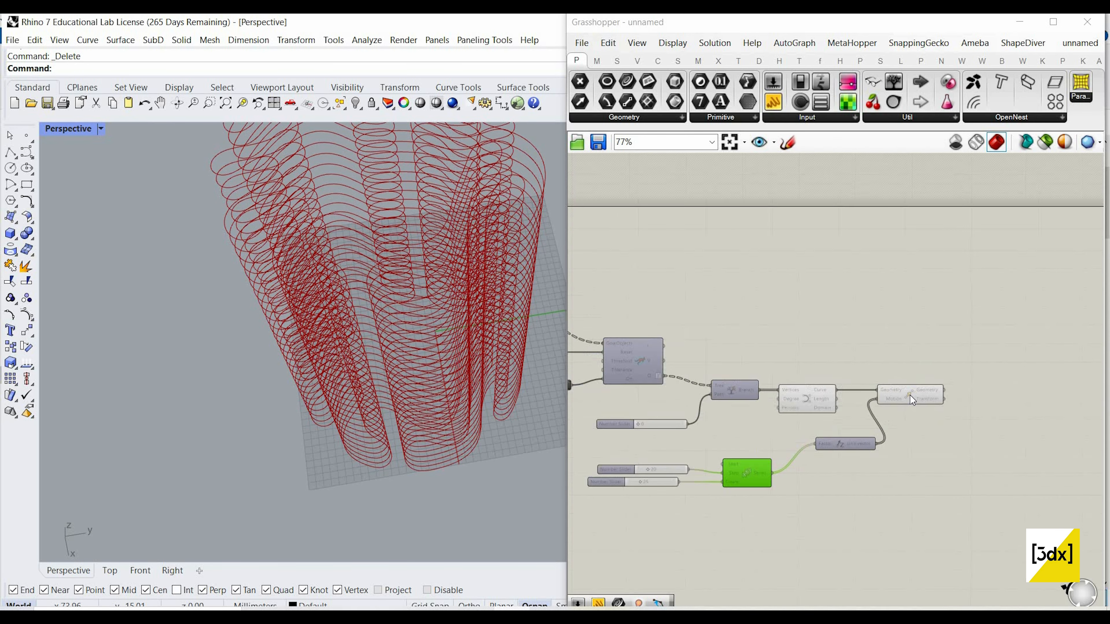
Step: Add an Area component below the Move component and connect the Move's Geometry output to its Geometry input
drag(895, 389, 891, 389)
scroll(830, 395, down, 3)
scroll(952, 417, up, 3)
double_click(953, 417)
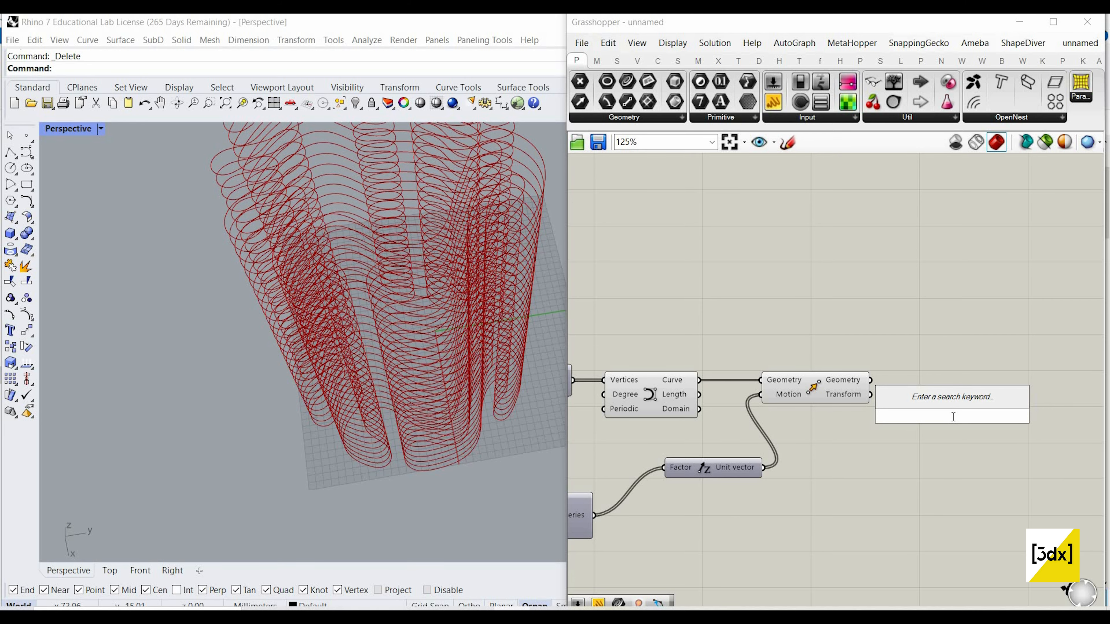
text(area)
key(Return)
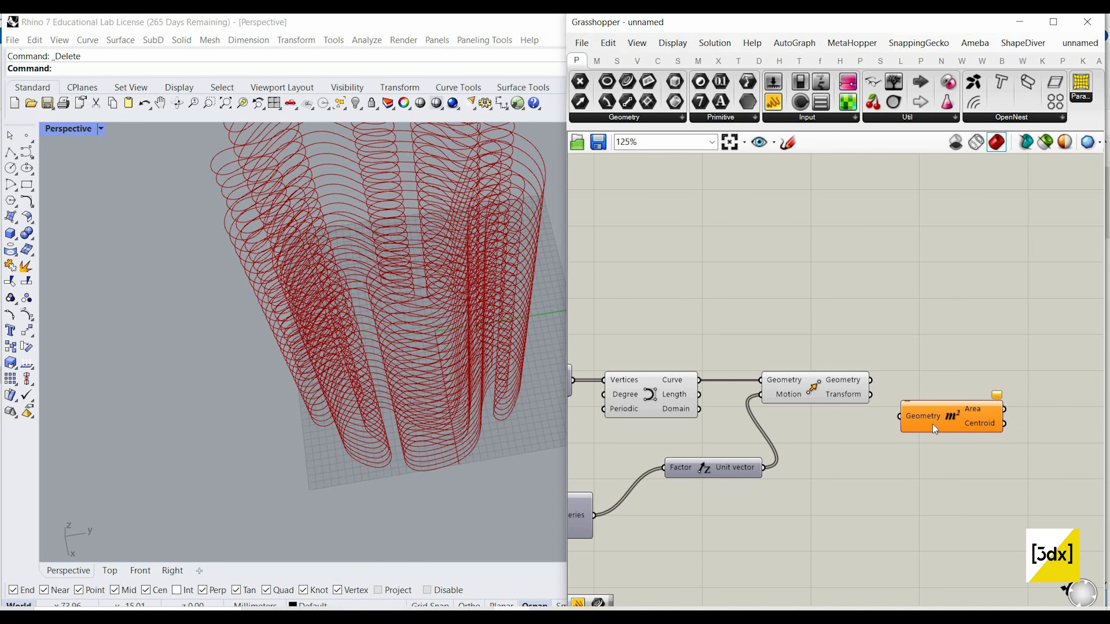
drag(953, 417, 958, 396)
scroll(371, 313, down, 4)
right_drag(366, 315, 385, 385)
scroll(384, 376, up, 3)
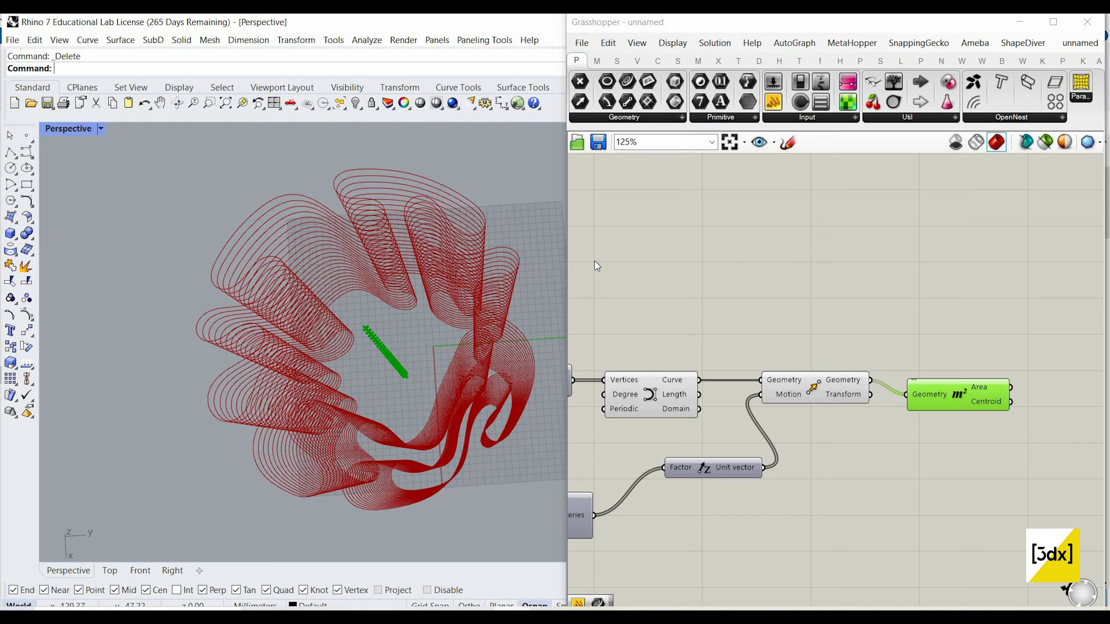
right_drag(393, 341, 399, 319)
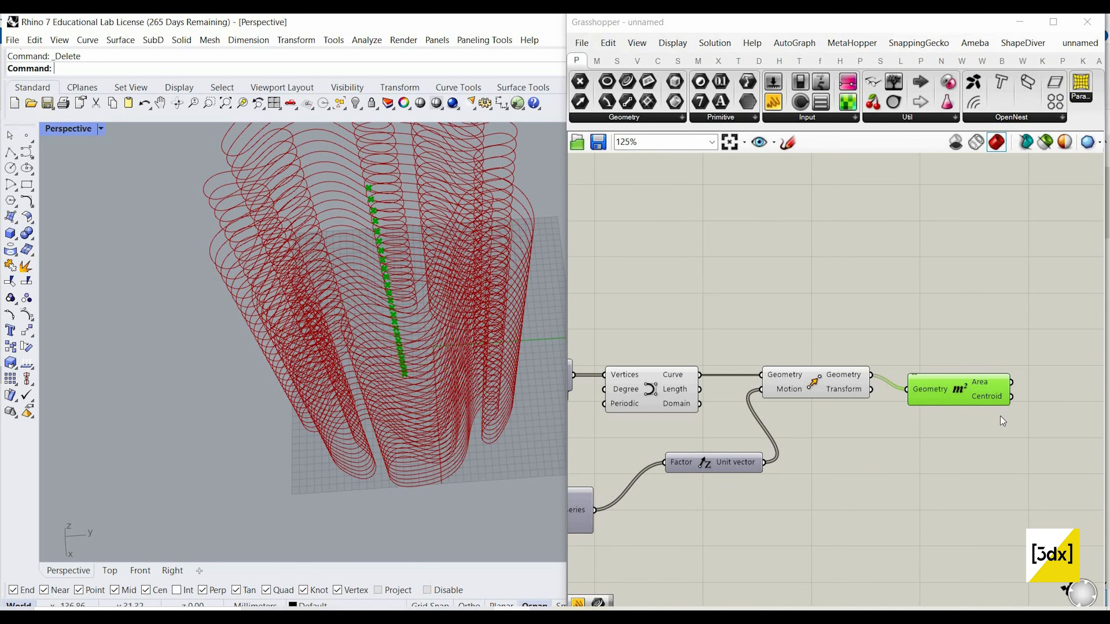
drag(983, 401, 960, 490)
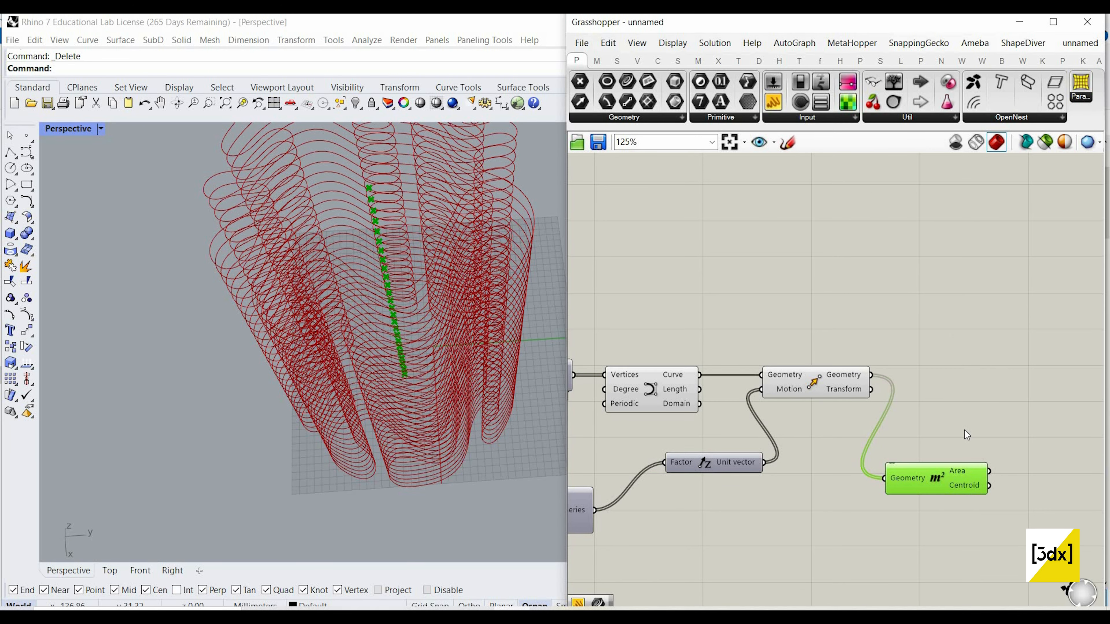
Step: Add a Scale component, feeding its Center from the Area's Centroid and its Geometry from the Move's Geometry output
right_drag(1022, 462, 895, 445)
scroll(895, 445, down, 1)
scroll(895, 445, up, 3)
double_click(899, 445)
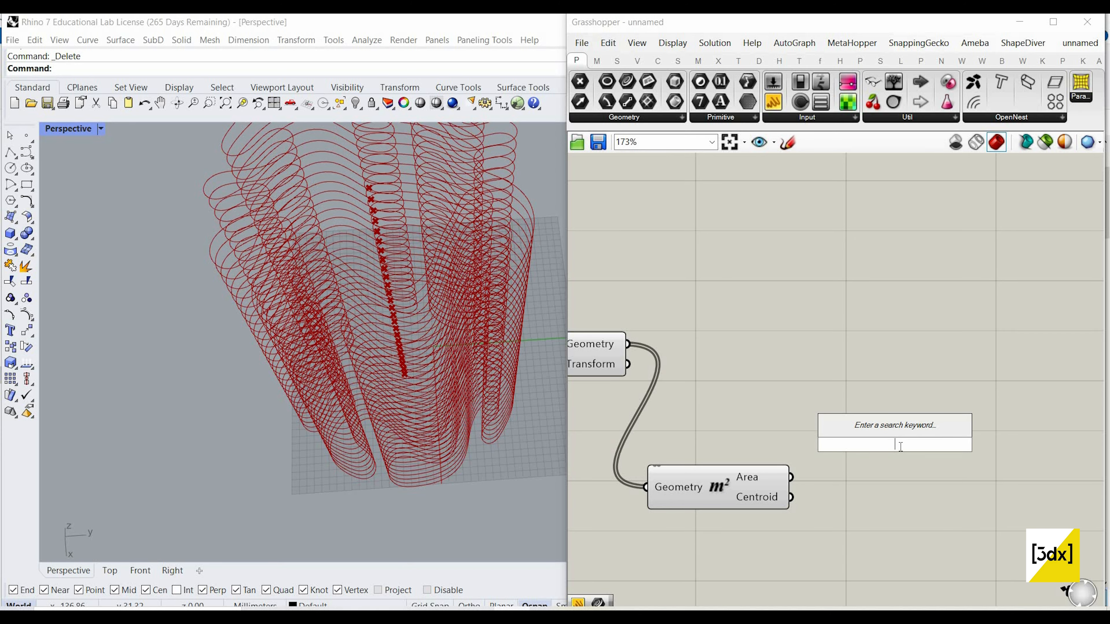
text(scale)
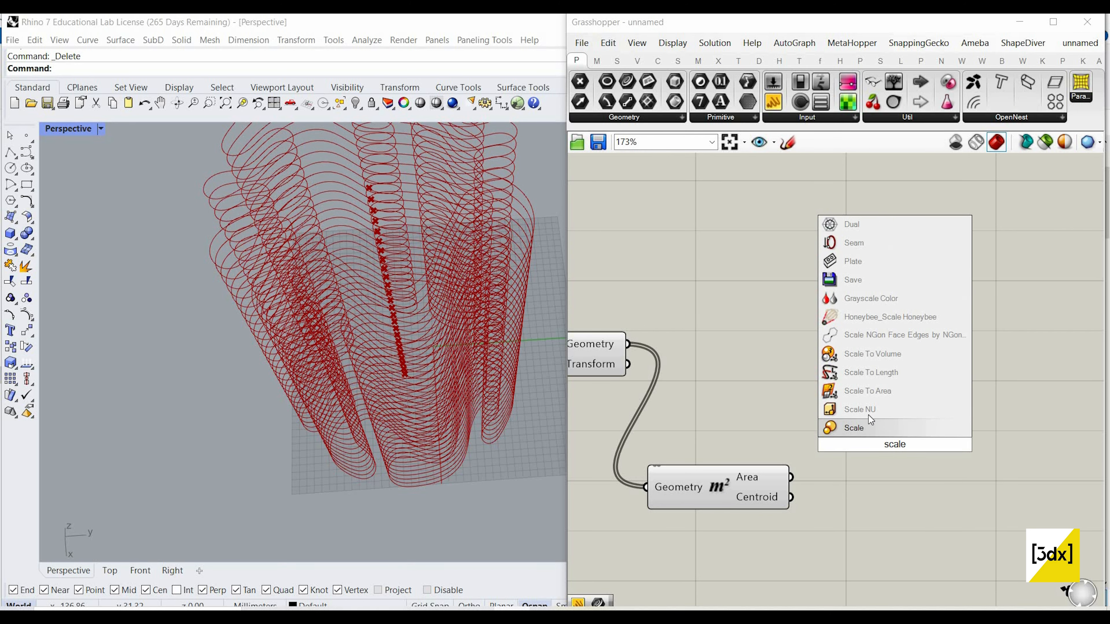
click(867, 428)
drag(891, 444, 895, 344)
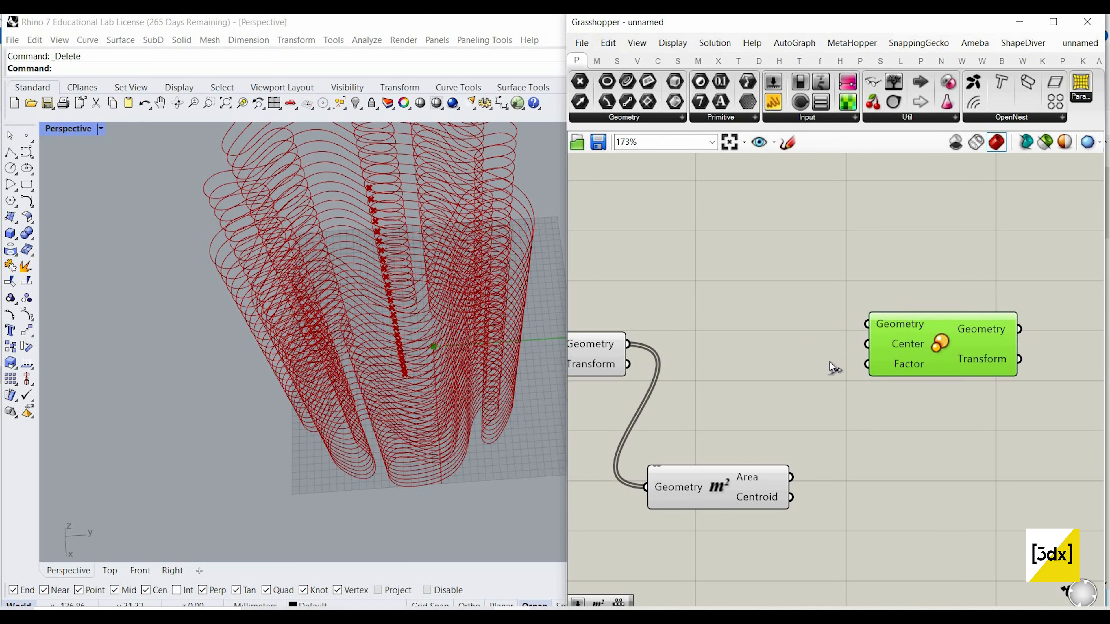
drag(792, 497, 627, 344)
drag(944, 352, 970, 372)
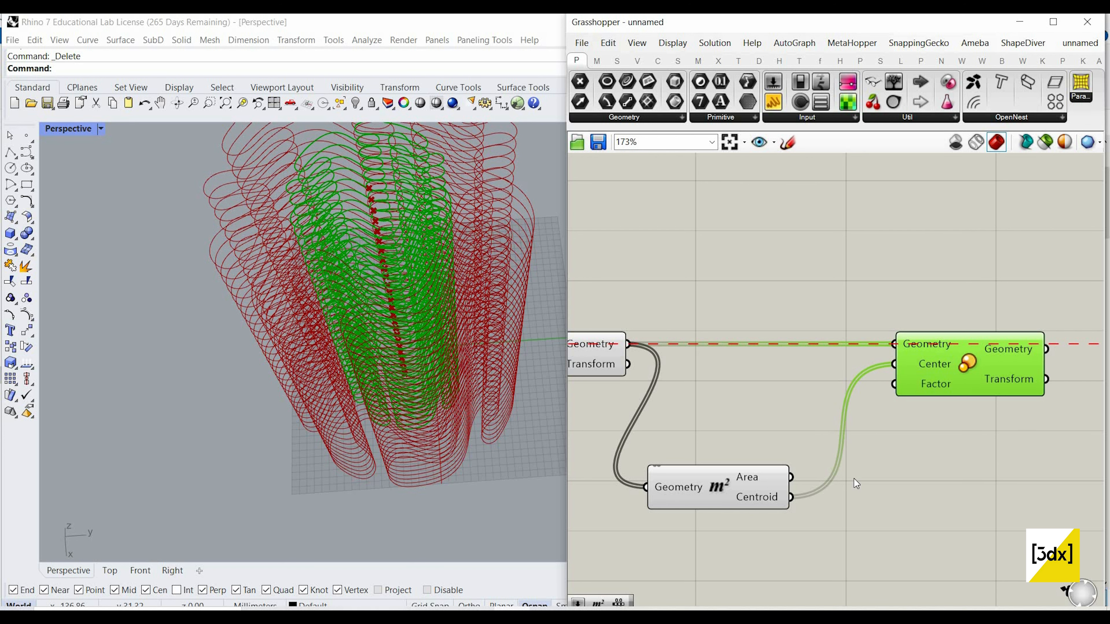
Step: Add a Range component below the Area component and connect the 25 count slider to its Steps input
scroll(813, 510, down, 3)
double_click(813, 511)
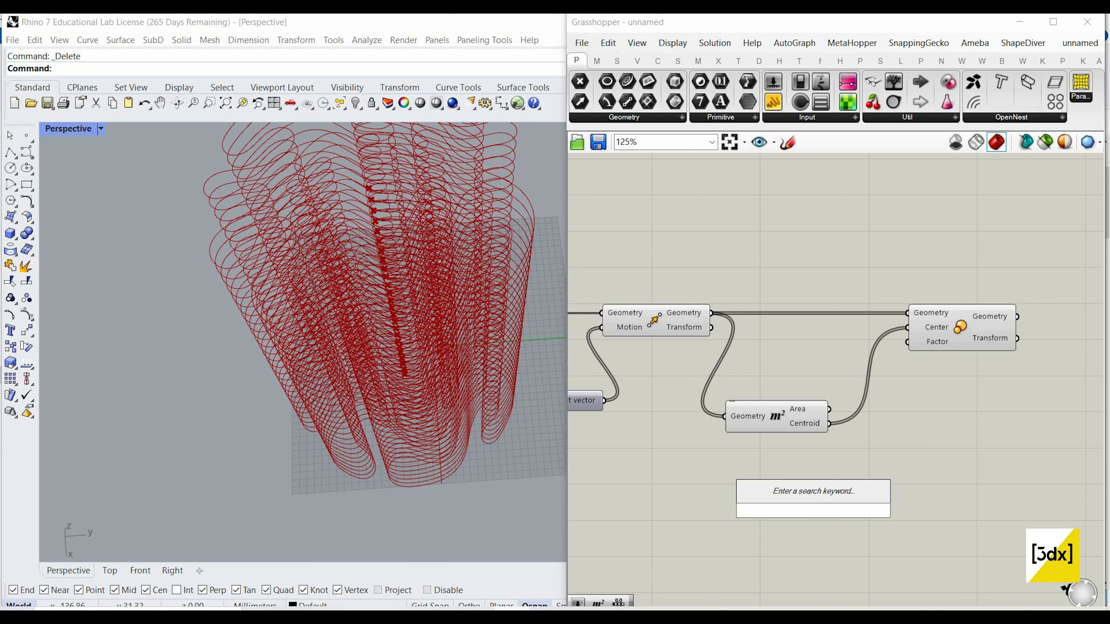
text(range)
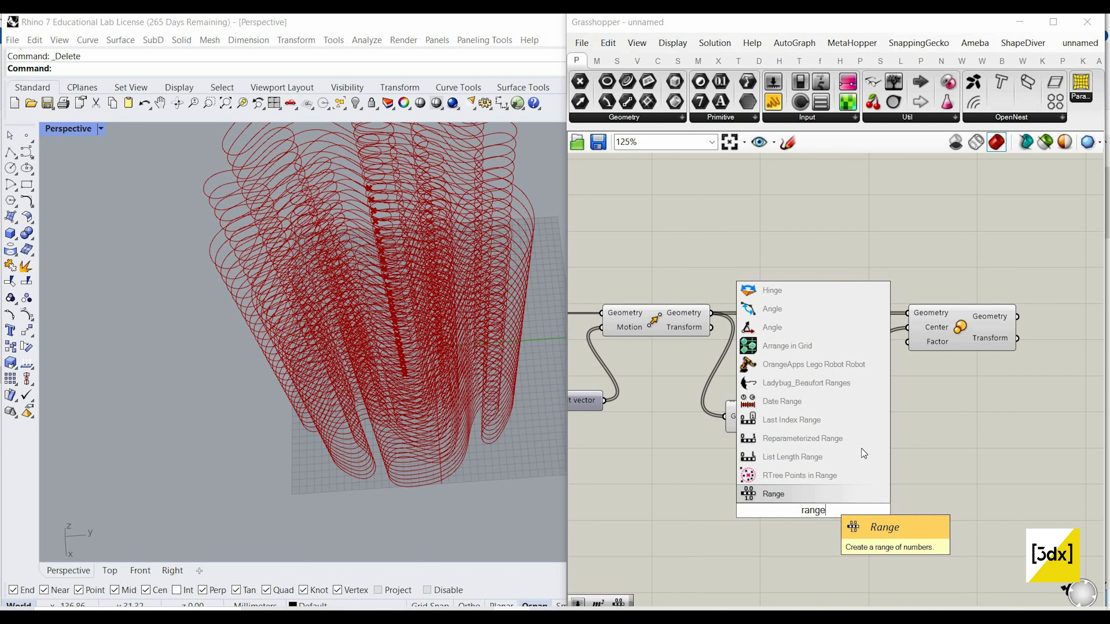
key(Return)
scroll(861, 450, down, 3)
scroll(635, 455, up, 3)
drag(632, 452, 818, 461)
scroll(690, 430, down, 4)
scroll(812, 465, up, 3)
scroll(818, 461, up, 1)
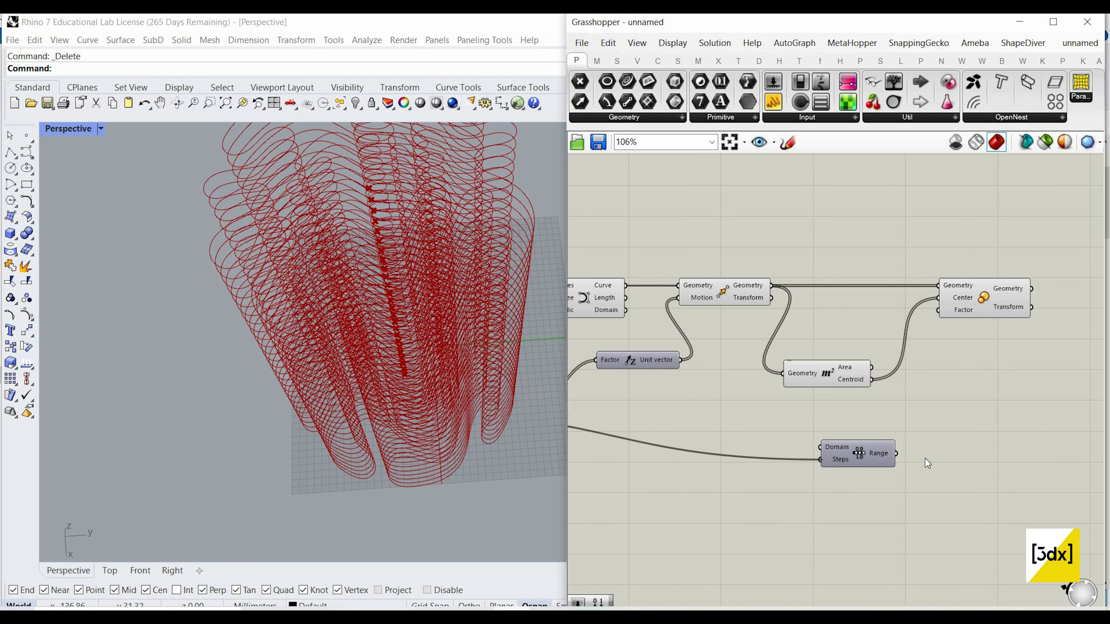
Step: Set the expression x-1 on the Range component's Steps input
scroll(824, 459, up, 3)
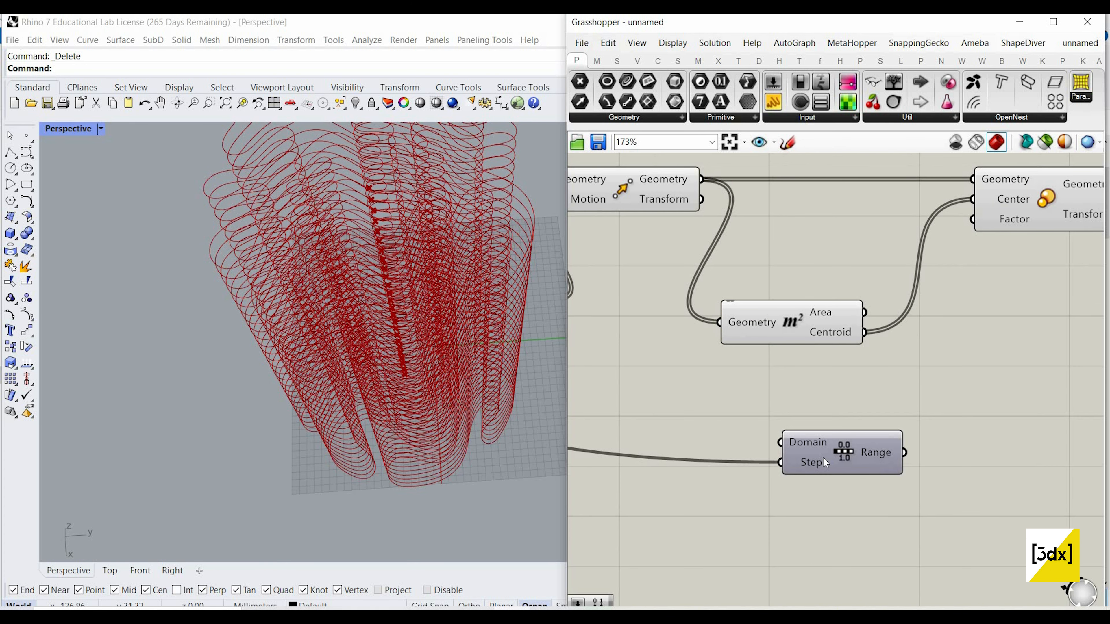
mouse_move(823, 457)
scroll(889, 450, down, 2)
scroll(749, 254, up, 3)
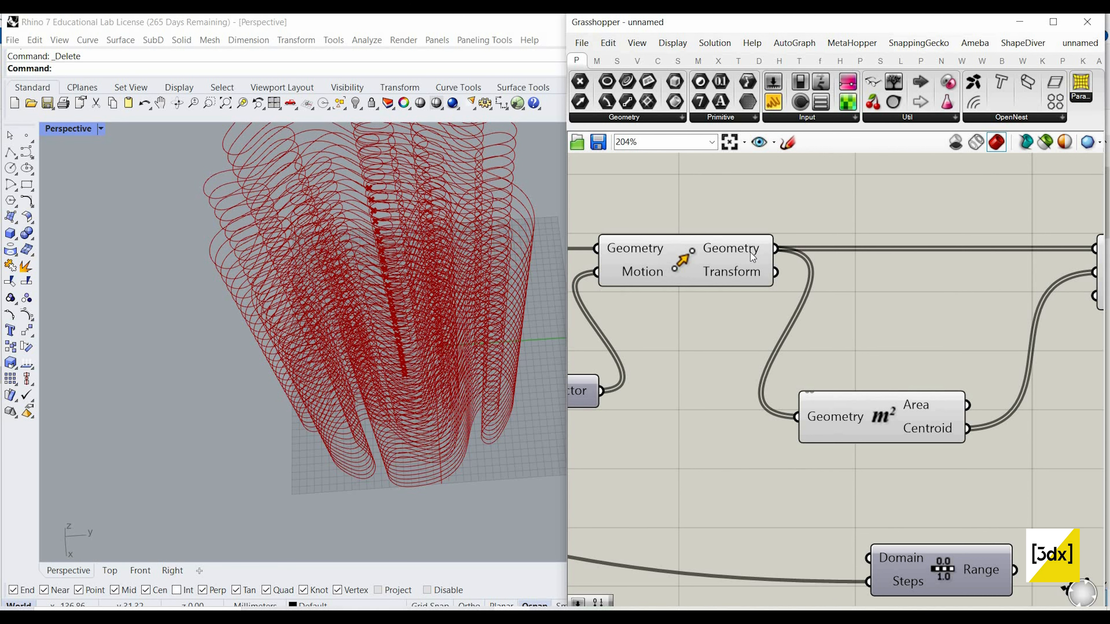
scroll(835, 468, down, 2)
scroll(893, 494, up, 1)
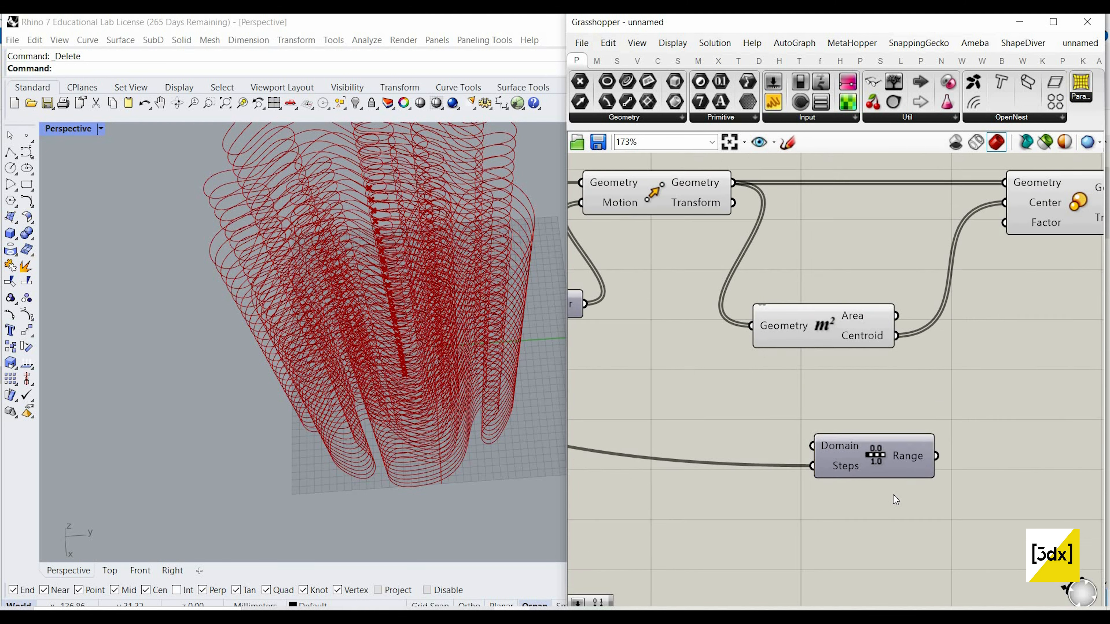
scroll(893, 494, up, 2)
right_click(835, 464)
mouse_move(878, 481)
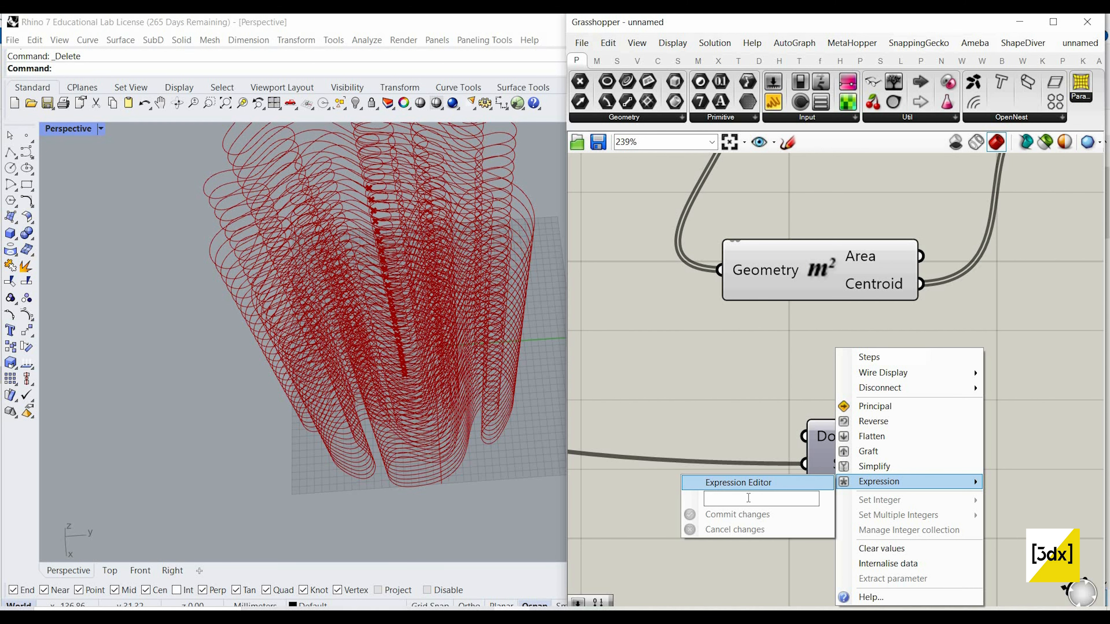
click(749, 498)
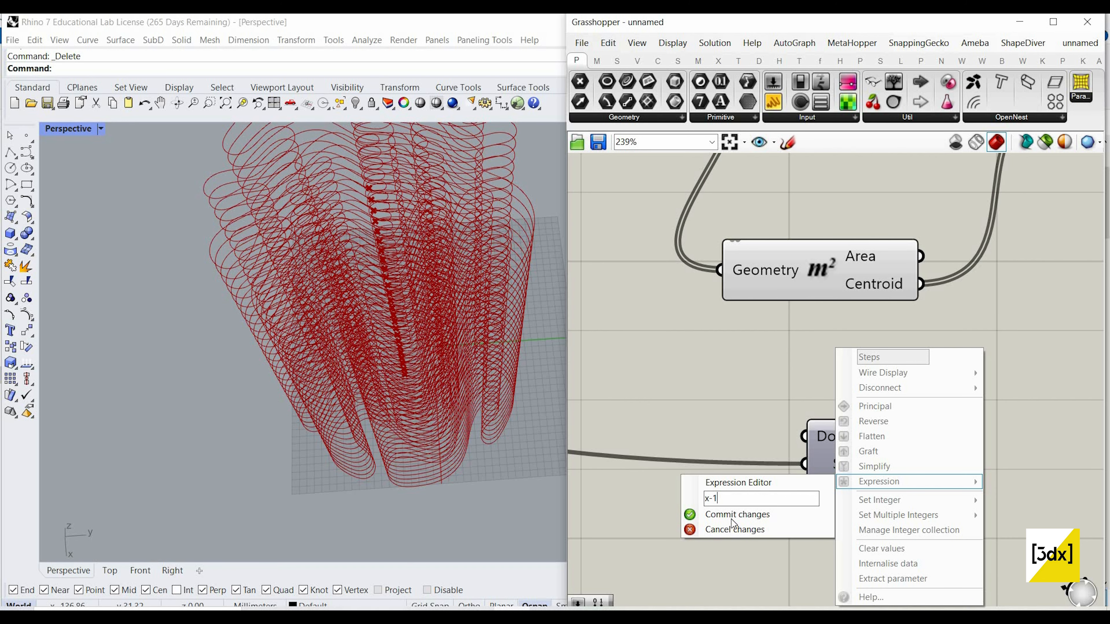
key(Return)
scroll(787, 436, down, 4)
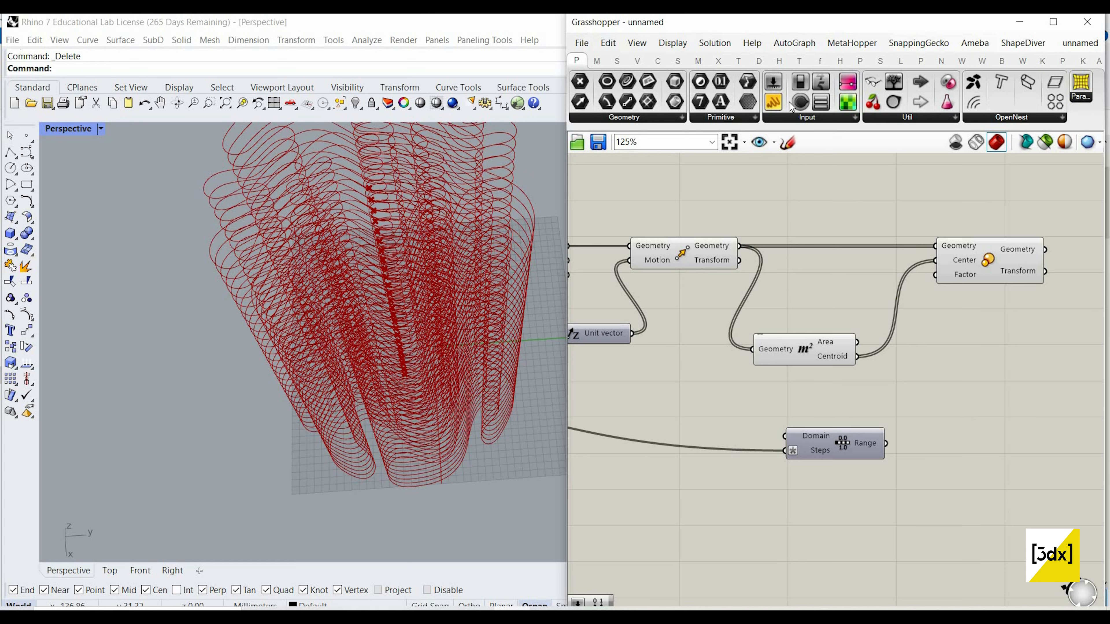
click(787, 143)
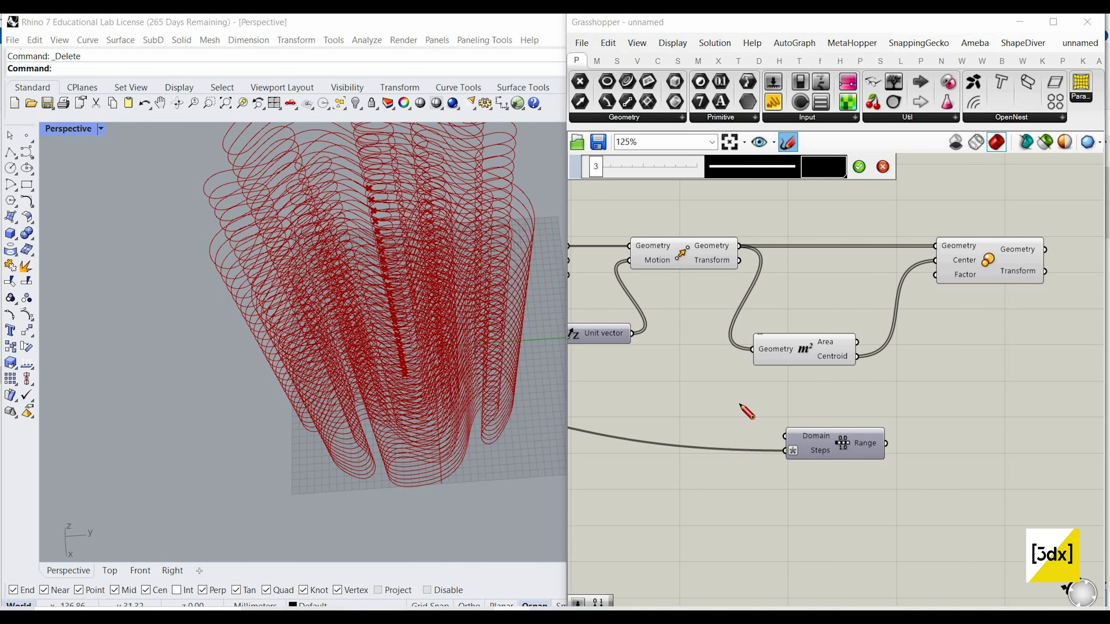
scroll(738, 372, up, 2)
drag(723, 376, 951, 364)
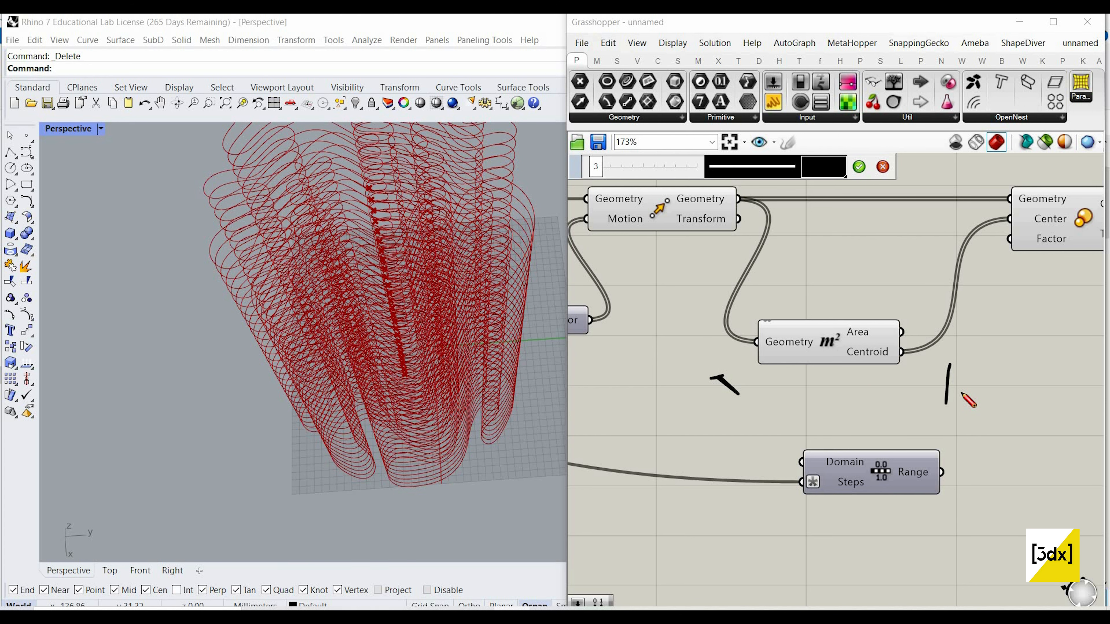
drag(736, 371, 779, 372)
drag(720, 352, 771, 416)
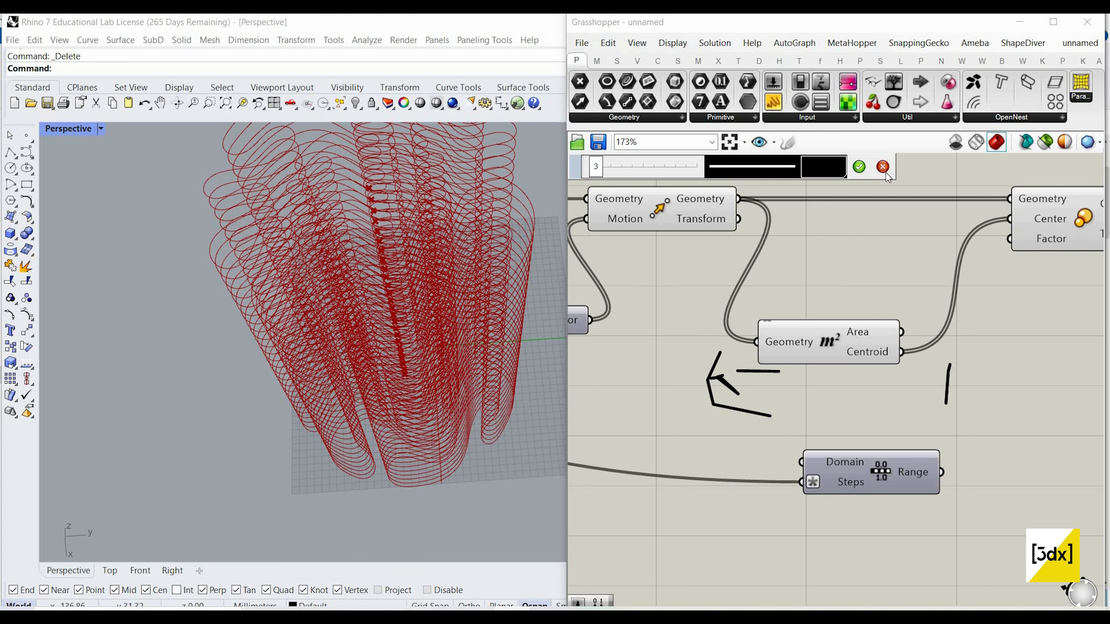
click(882, 166)
Step: Add a Graph Mapper component beside the Range component and set its graph type to Bezier
scroll(843, 371, down, 2)
scroll(922, 387, up, 3)
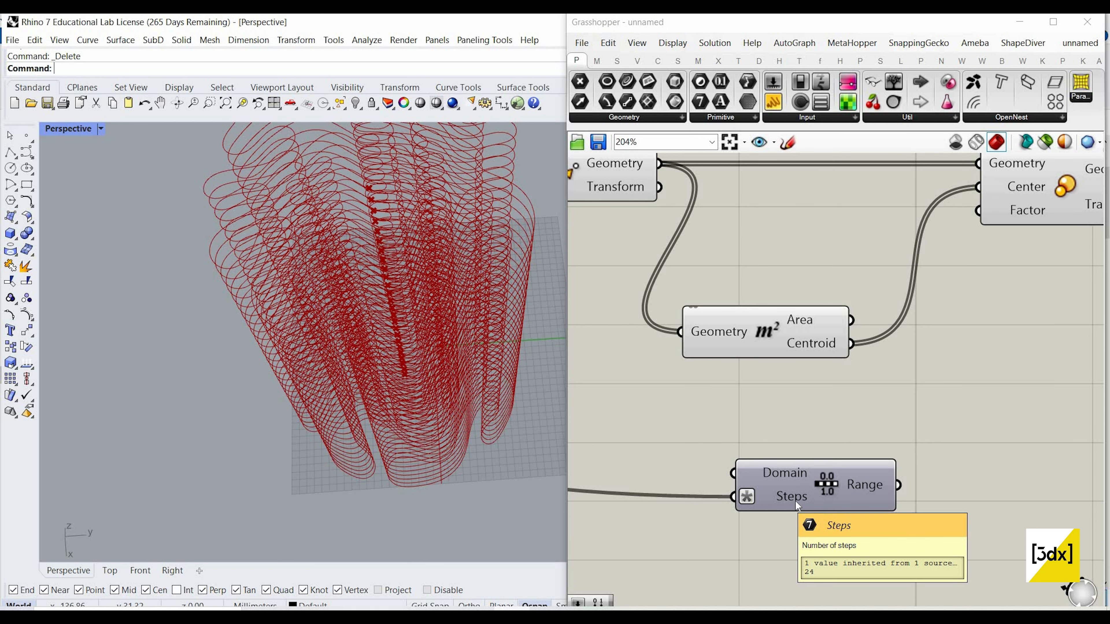
scroll(829, 380, down, 2)
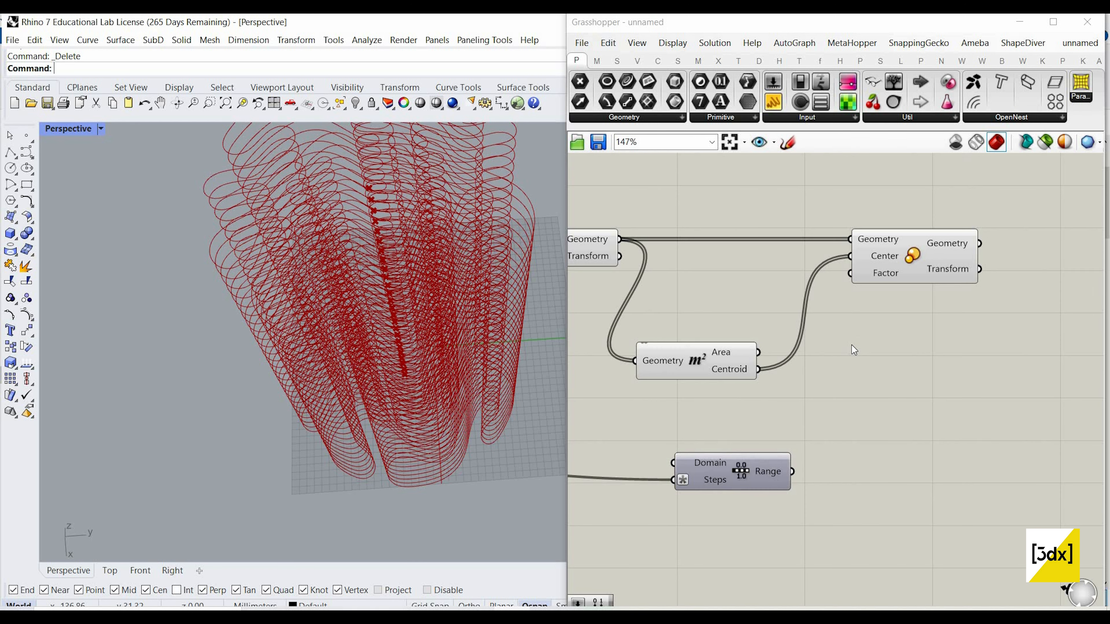
double_click(866, 464)
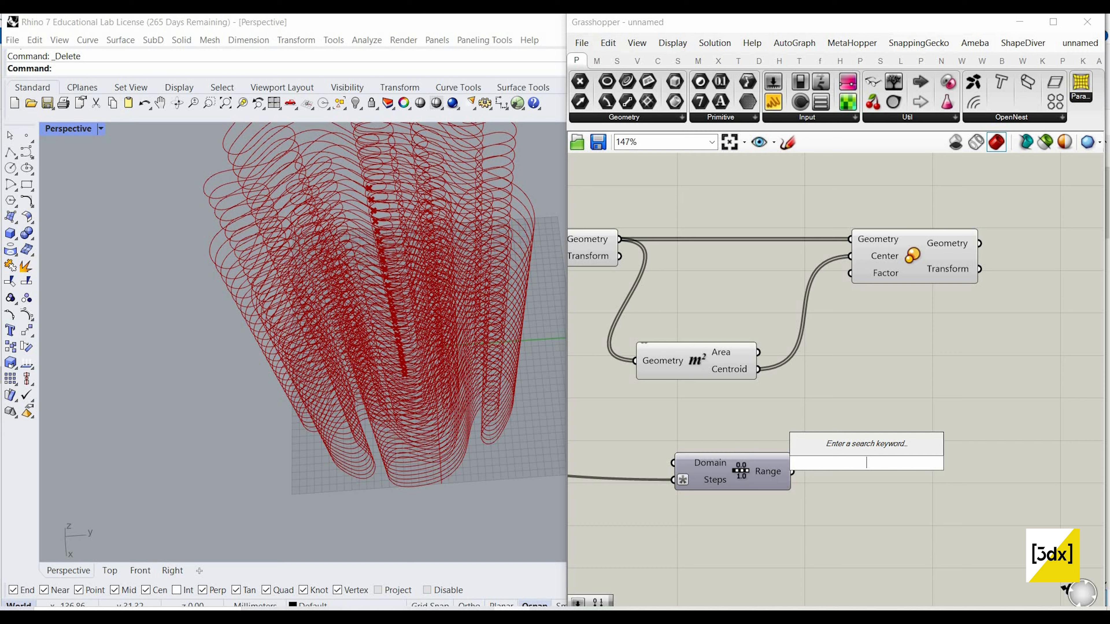
text(graph mapp)
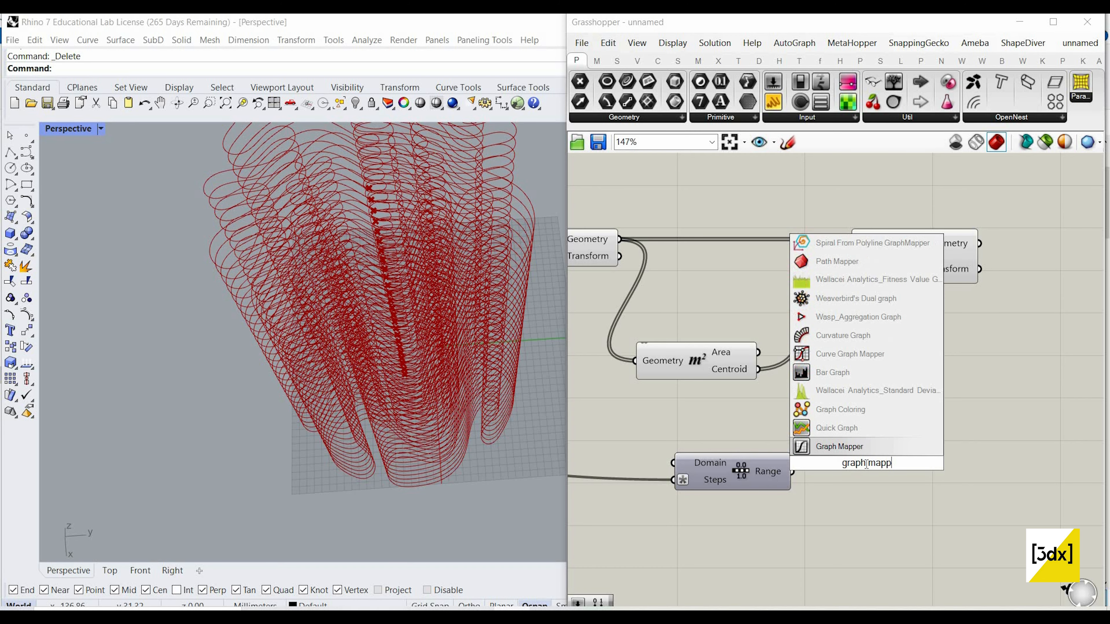
text(er)
click(868, 449)
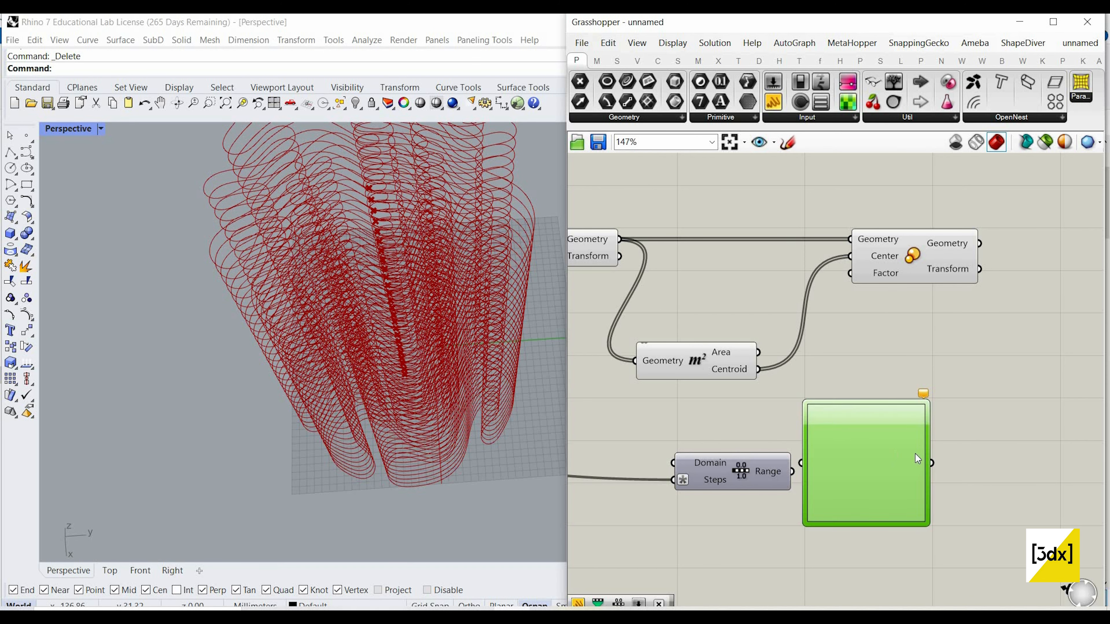
drag(861, 439, 887, 449)
right_click(887, 449)
mouse_move(961, 578)
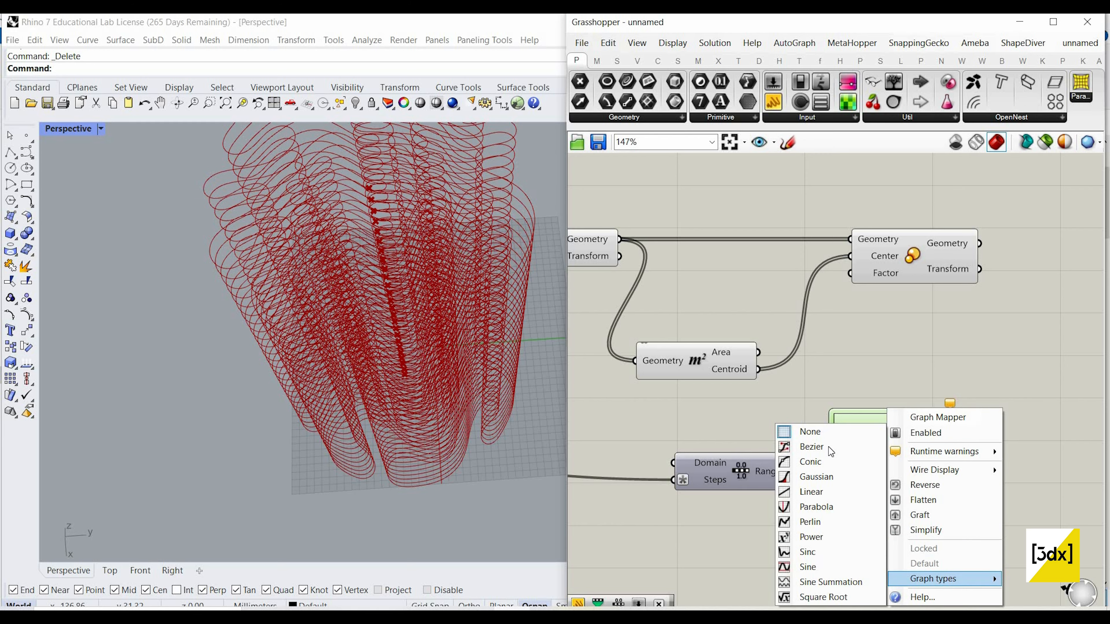
click(828, 447)
Step: Set the Range component's Domain input to 0.1 To 0.9
right_click(713, 463)
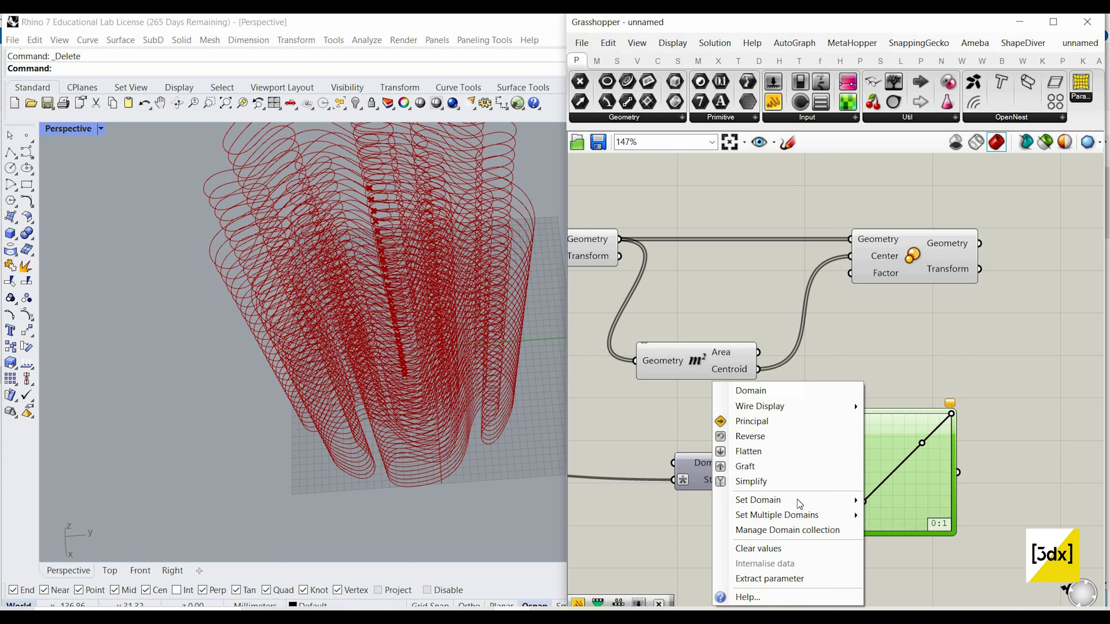
mouse_move(797, 501)
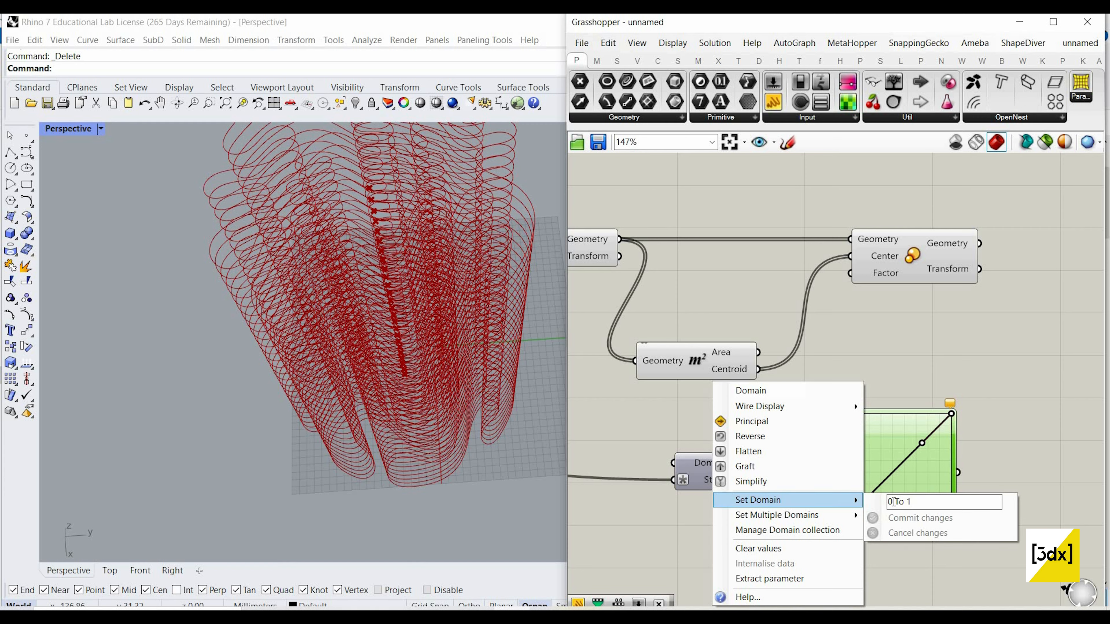
click(894, 502)
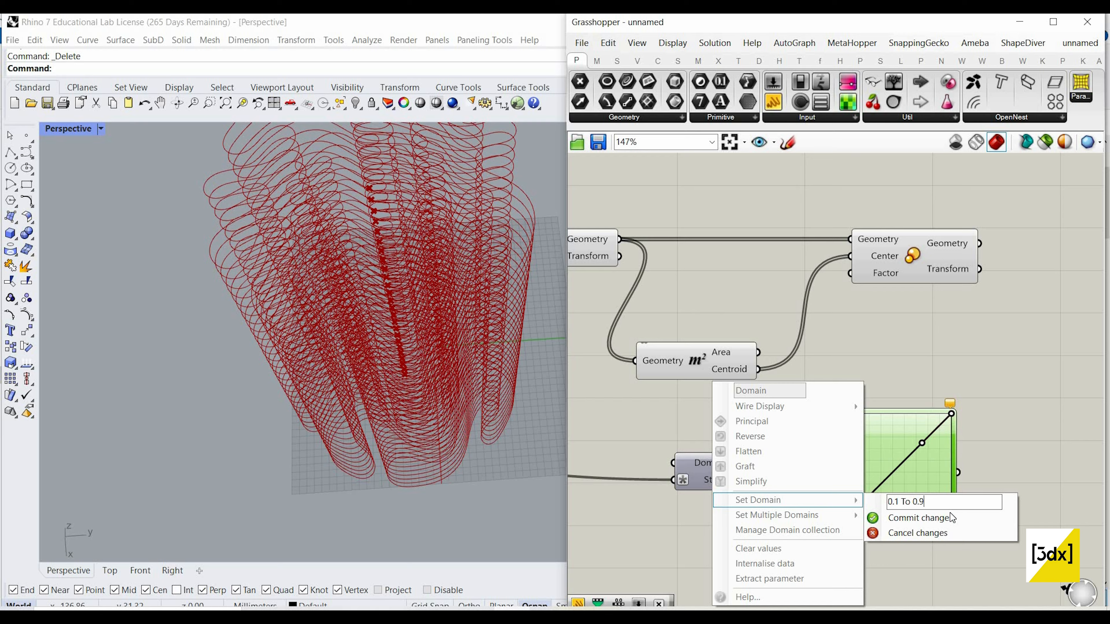
click(931, 517)
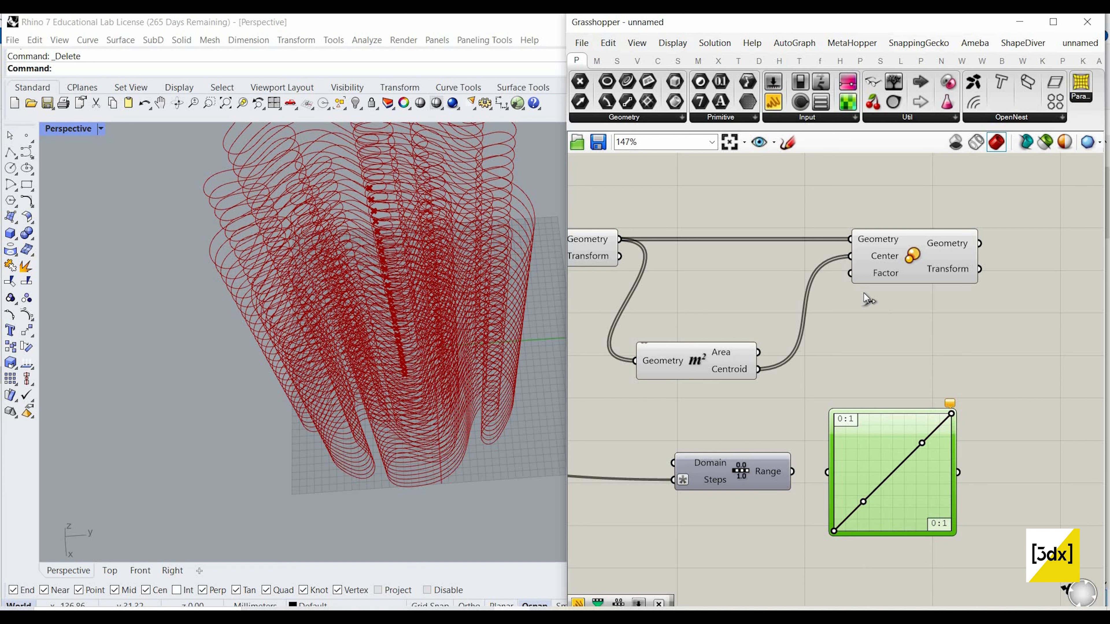
Step: Connect the Range output to the Graph Mapper and the Graph Mapper's output to the Scale component's Factor input
drag(958, 473, 850, 273)
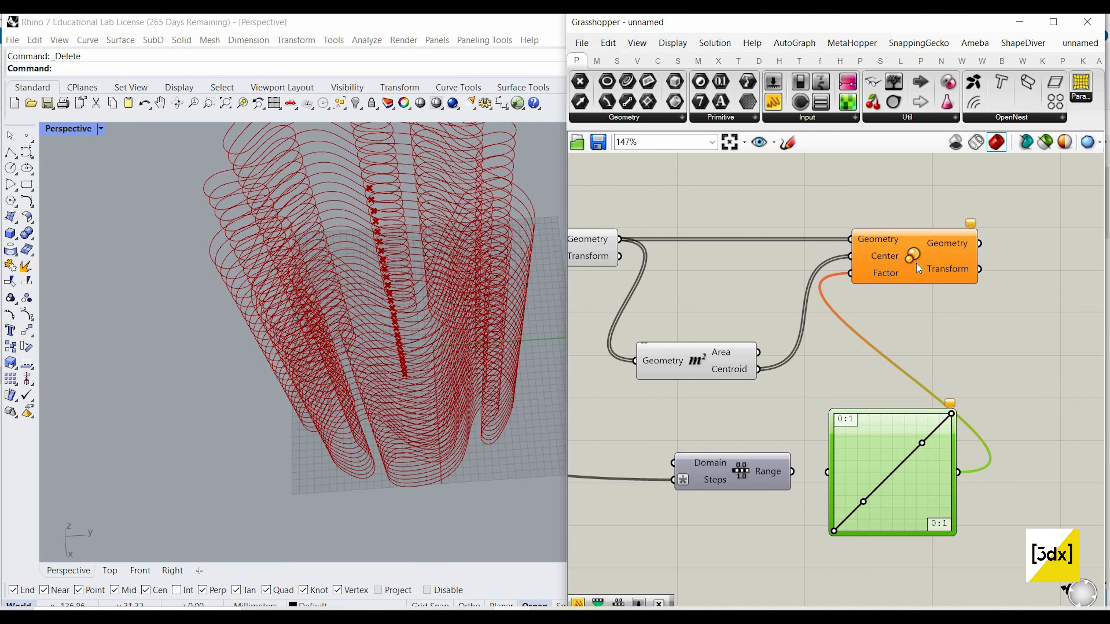
drag(916, 262, 932, 262)
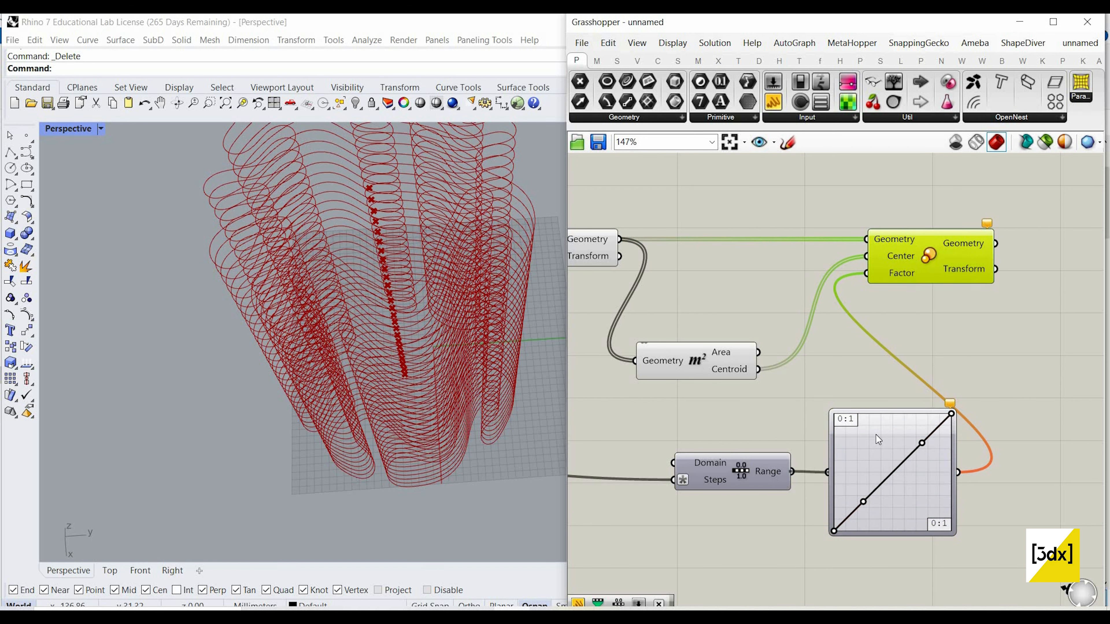
scroll(860, 380, down, 9)
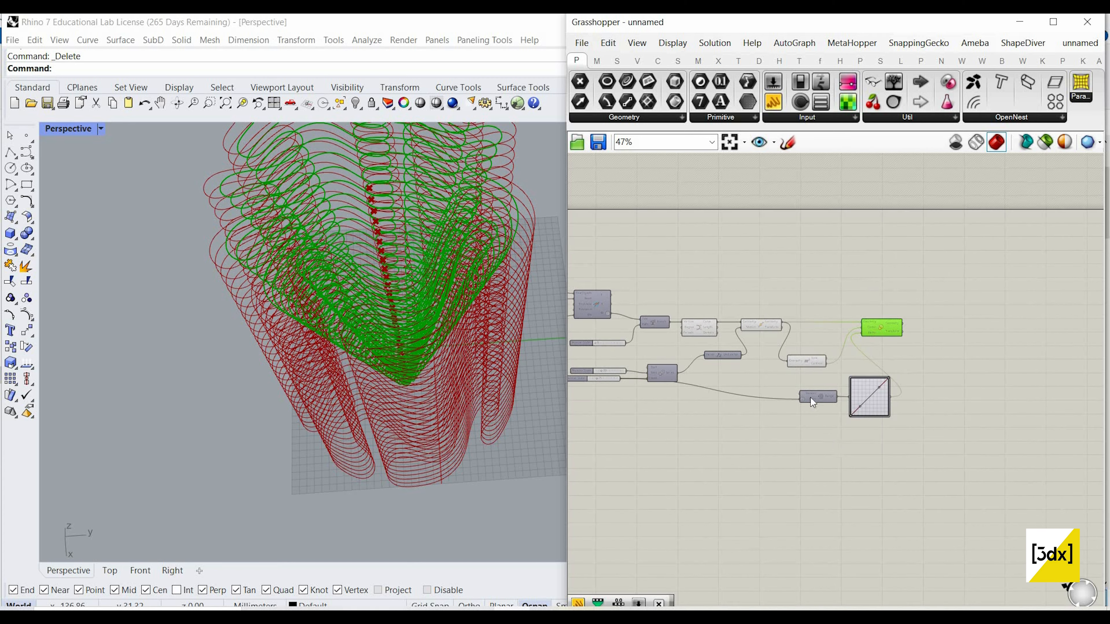
Step: Turn off the preview of the components upstream of Scale so only the scaled curves are drawn
drag(833, 439, 701, 295)
right_click(826, 292)
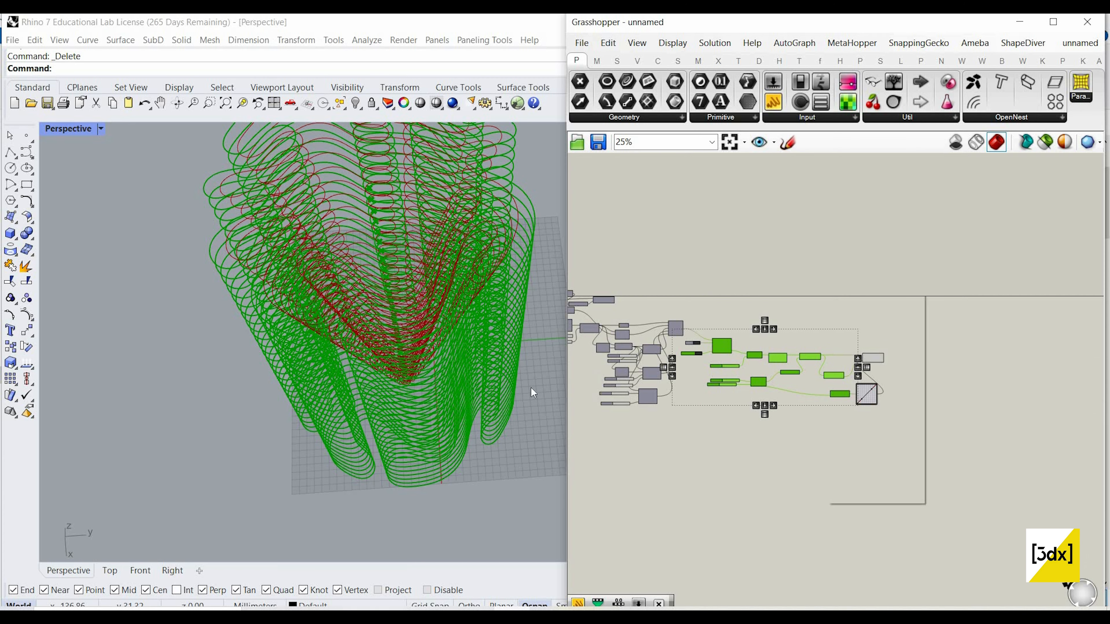
click(856, 316)
scroll(381, 362, up, 4)
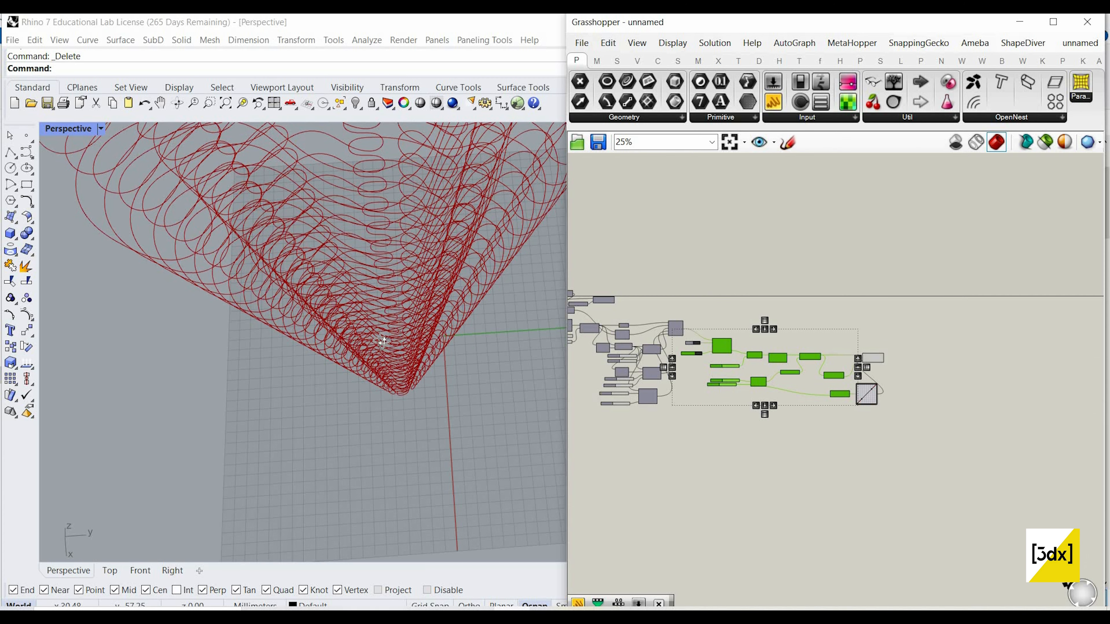
right_drag(381, 363, 383, 322)
scroll(816, 418, up, 6)
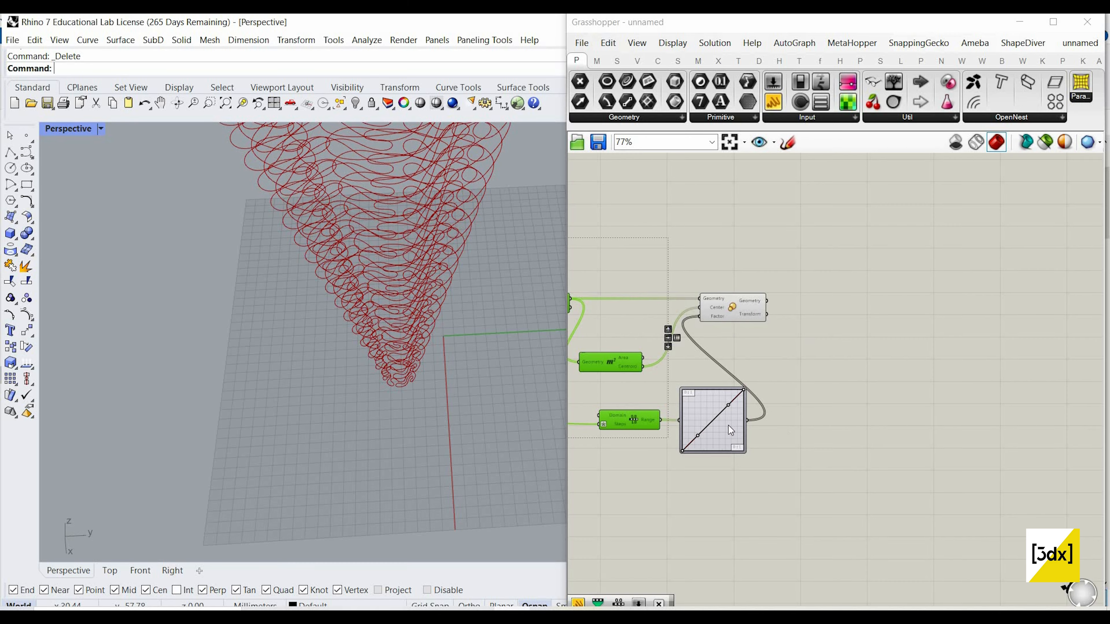
Step: Reverse the order of the Range component's output list
scroll(664, 428, down, 1)
right_drag(670, 422, 890, 445)
scroll(694, 418, down, 3)
scroll(807, 432, up, 2)
scroll(857, 440, up, 1)
scroll(786, 429, up, 3)
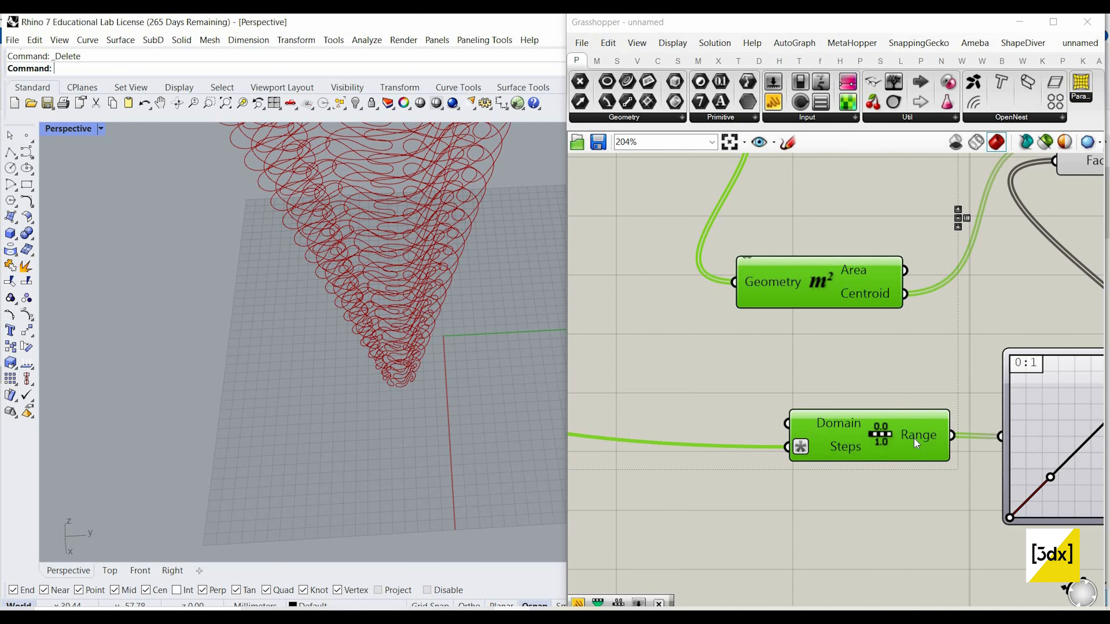
right_click(915, 439)
click(941, 483)
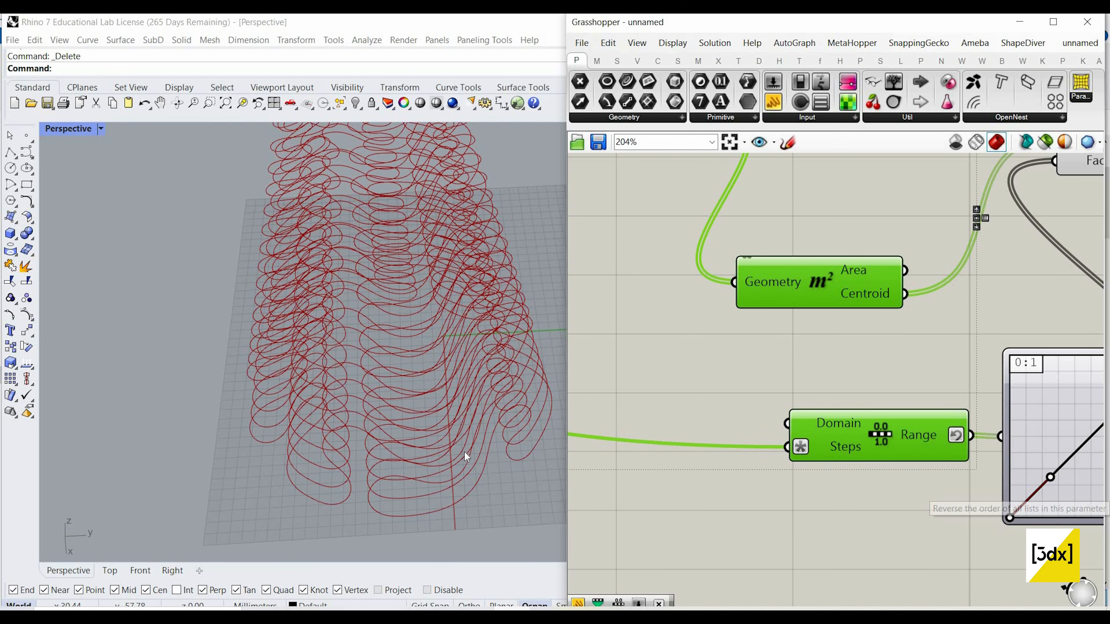
Step: Shape the Graph Mapper's Bezier curve into an arch by raising its start point and lowering its end point
scroll(1005, 439, down, 3)
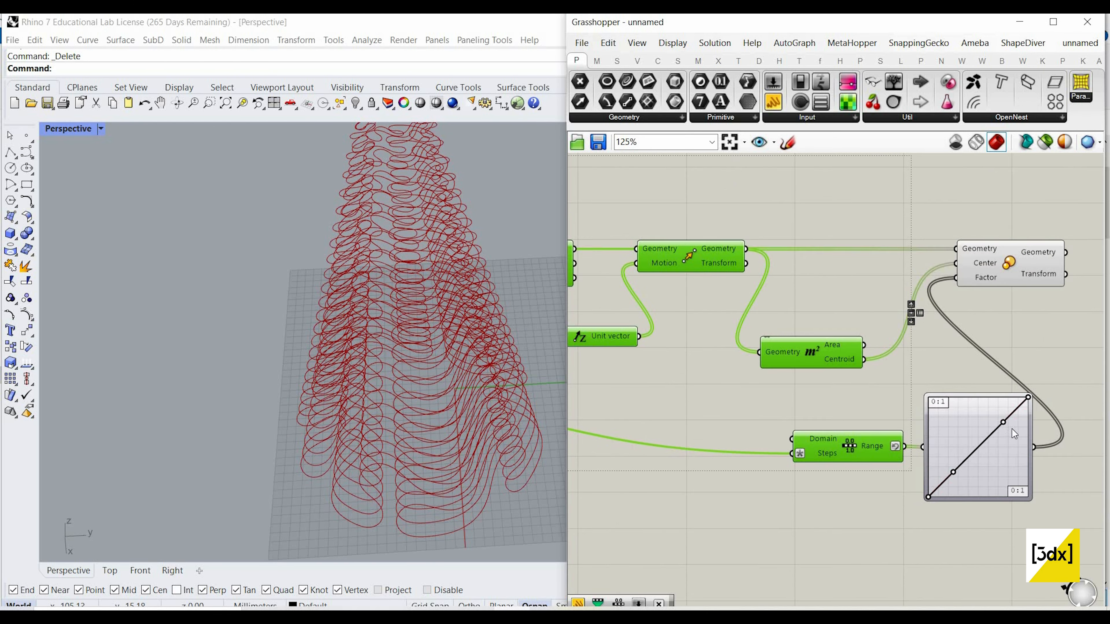
scroll(1009, 411, up, 3)
drag(1004, 377, 1007, 418)
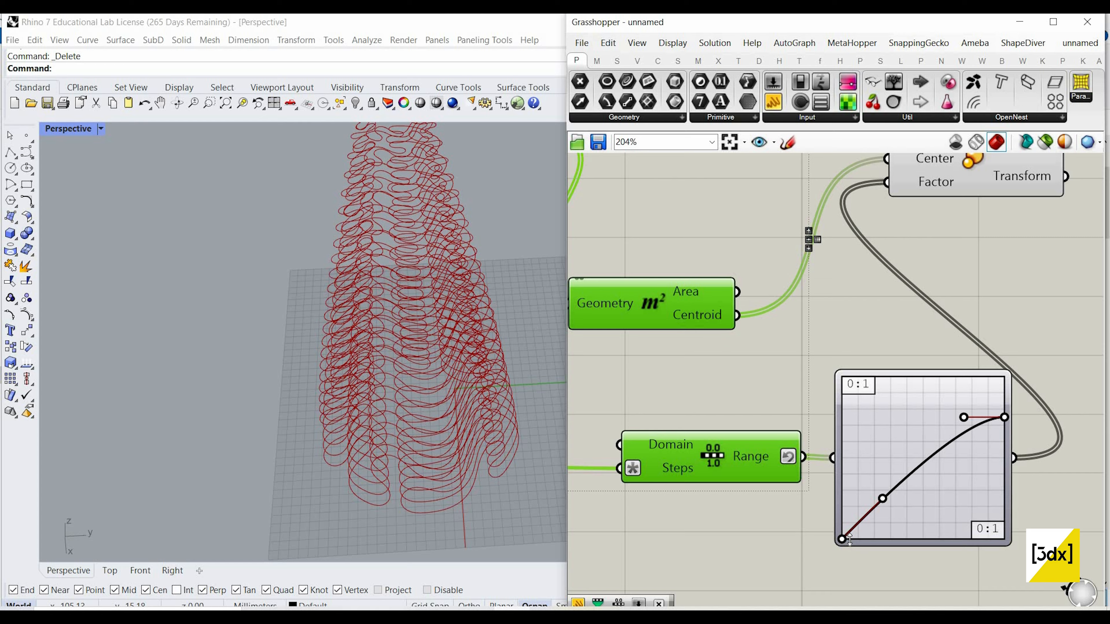
drag(844, 505, 845, 427)
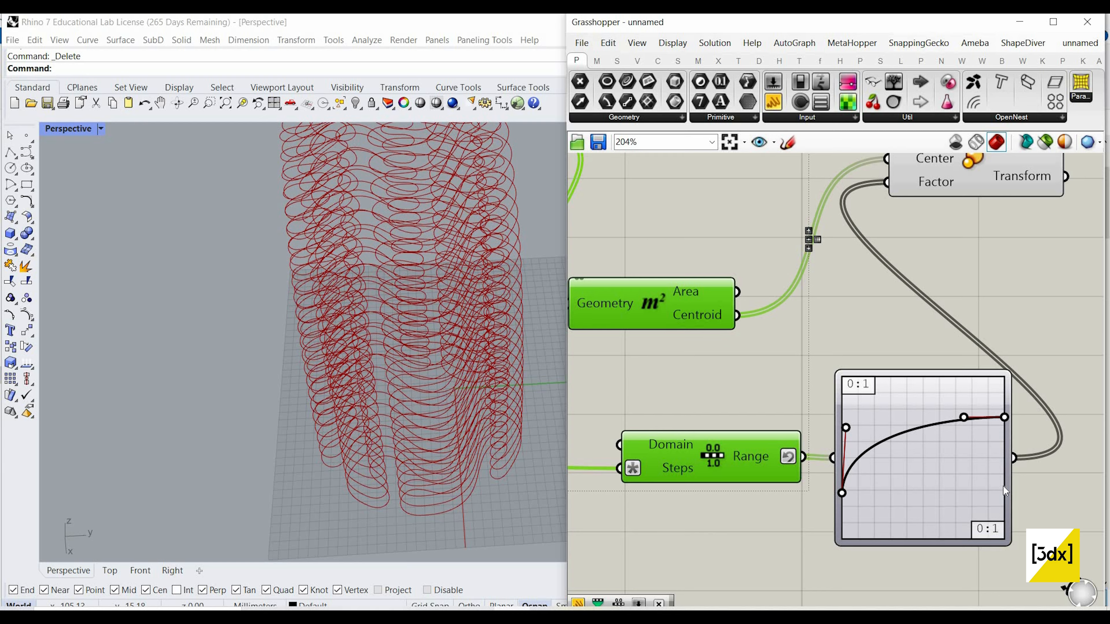
drag(1004, 487, 1004, 469)
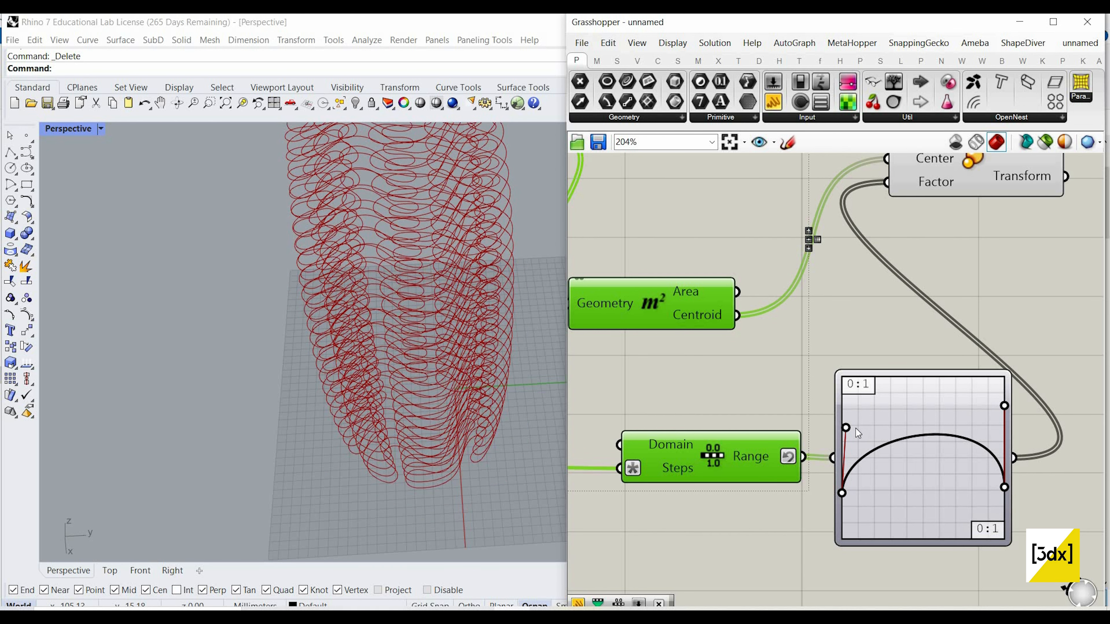
Step: Reshape the Bezier graph into a smooth rise by lowering the start point, moving its handle toward mid-graph and raising the end point
drag(845, 427, 954, 429)
scroll(834, 494, up, 3)
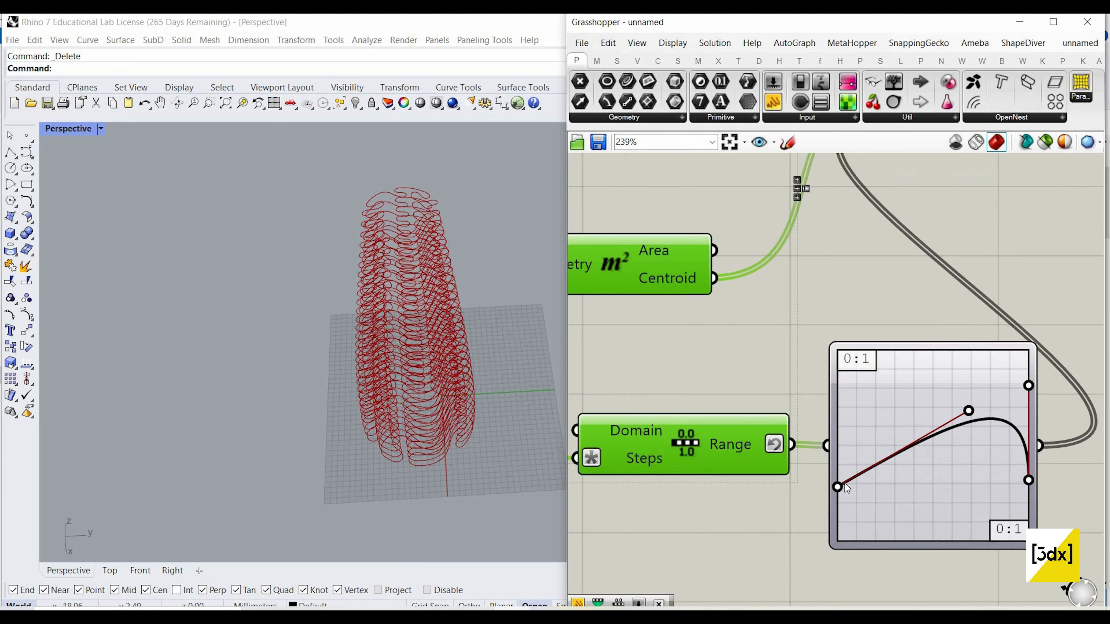
drag(841, 516, 839, 508)
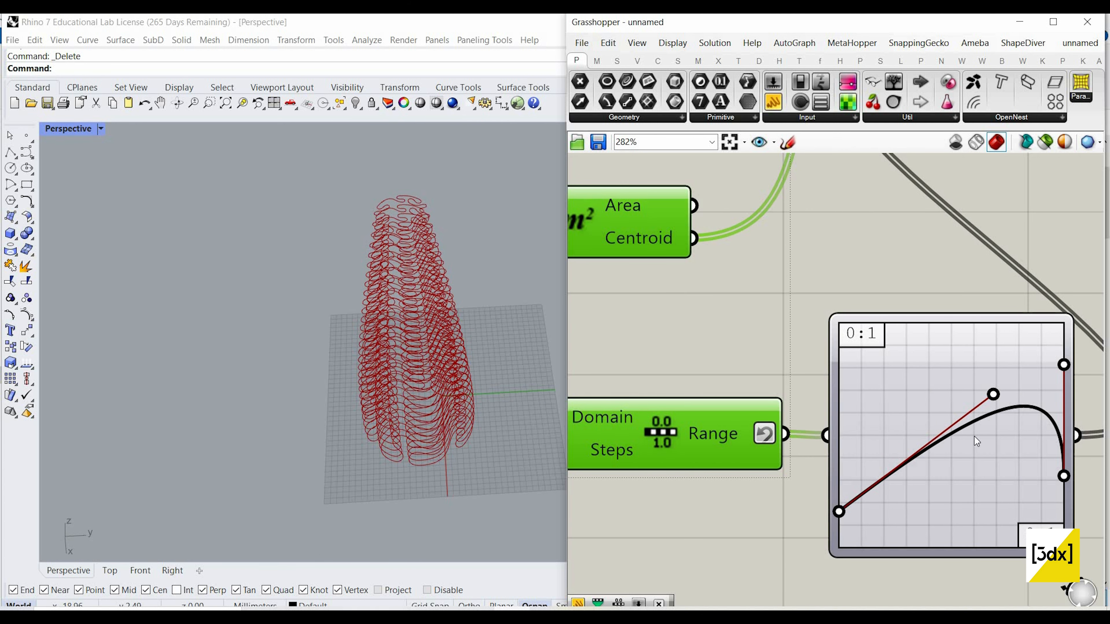
drag(993, 395, 943, 397)
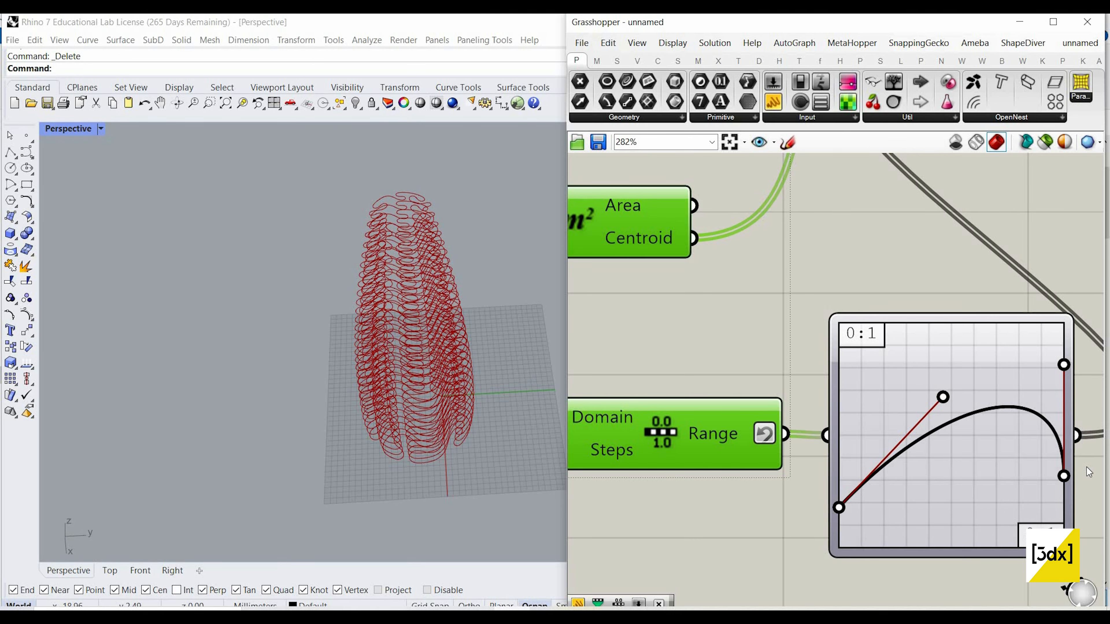
drag(1064, 476, 1063, 381)
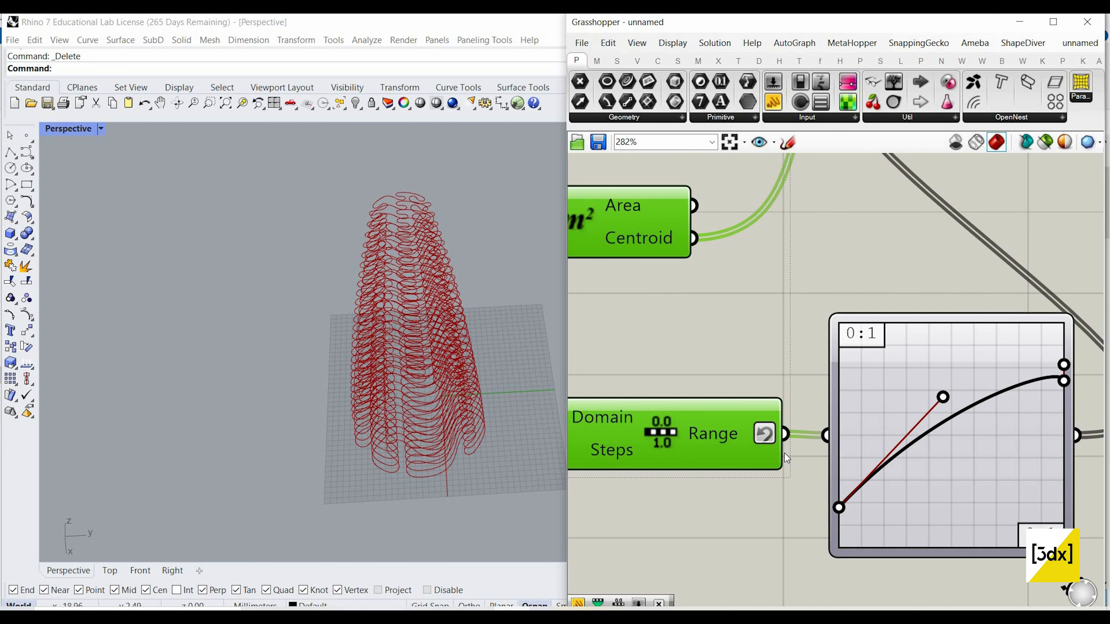
Step: Raise the upper limit of the Range component's Domain to 1.5, giving 0.1 To 1.5
scroll(740, 430, down, 3)
scroll(757, 434, up, 4)
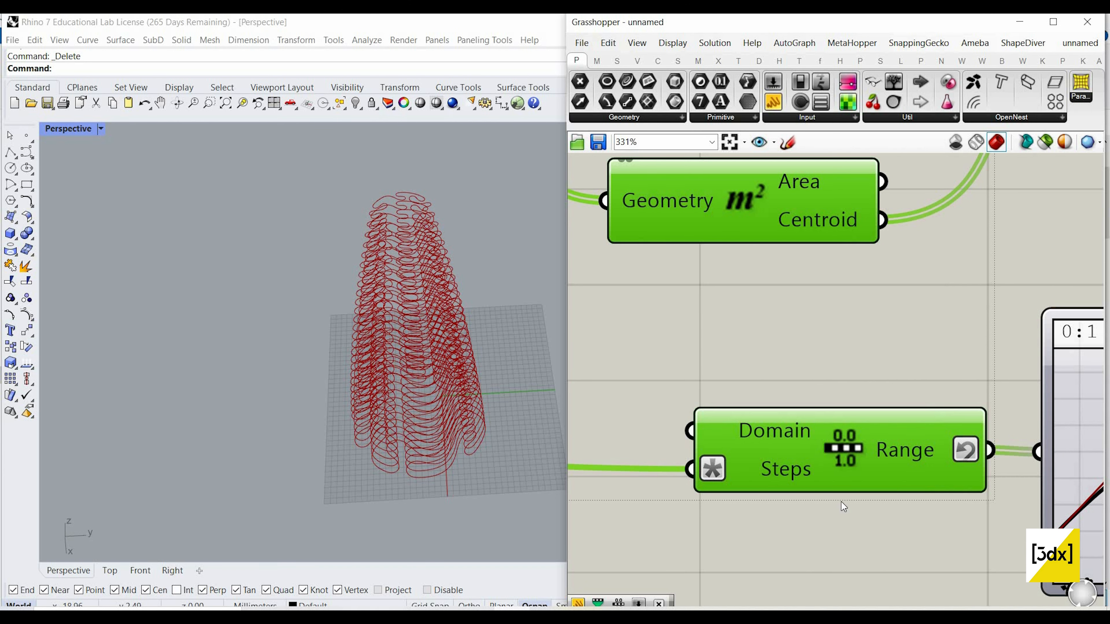
right_click(741, 433)
mouse_move(870, 499)
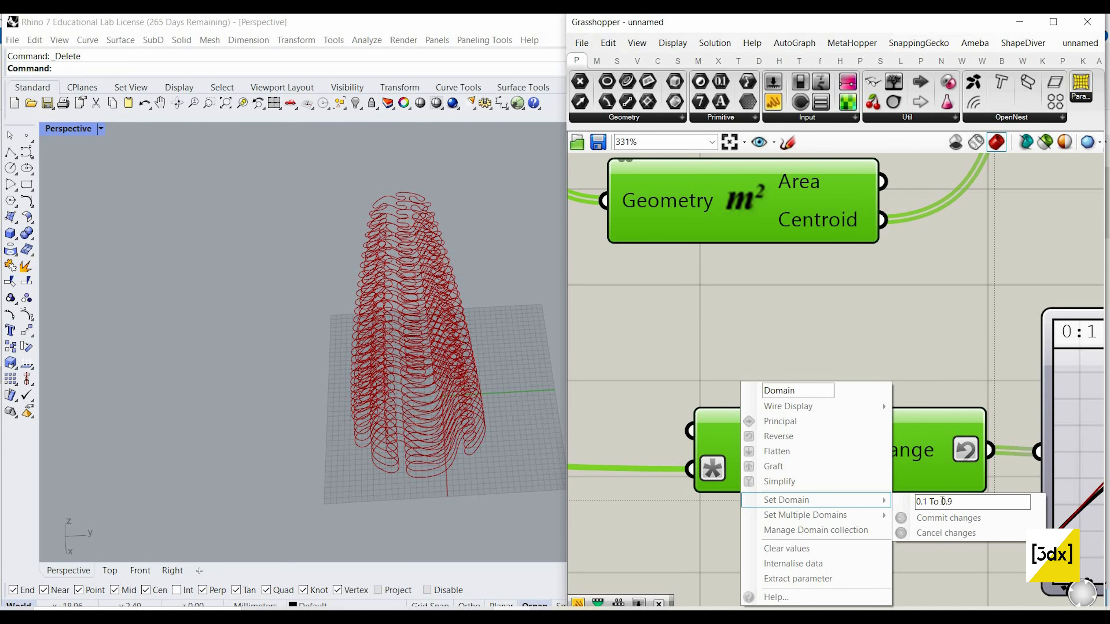
double_click(942, 501)
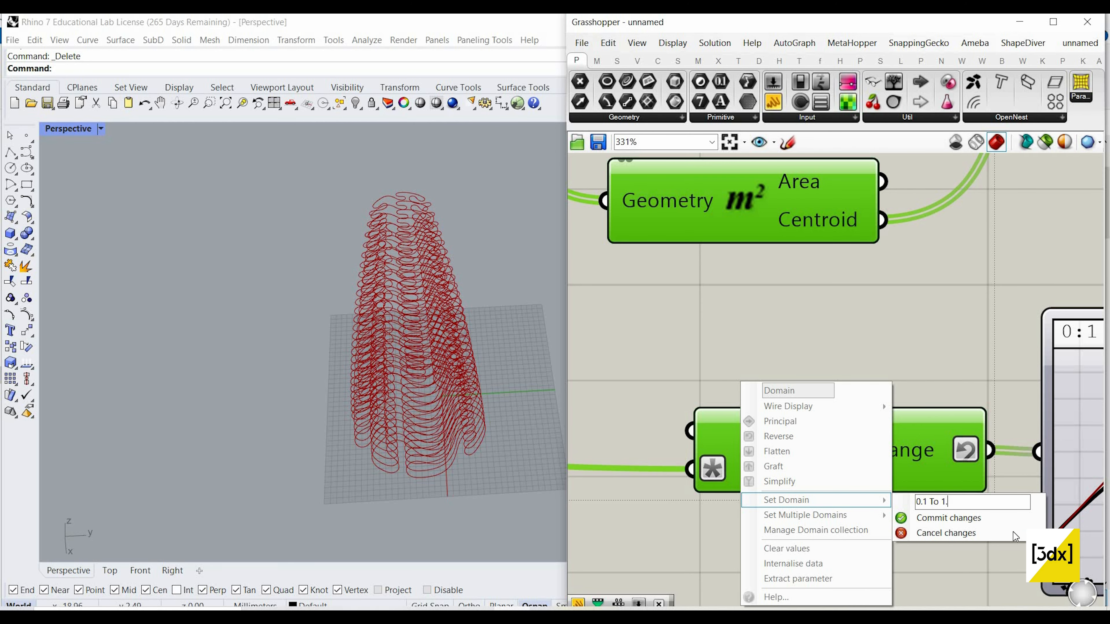
text(1.5)
click(999, 519)
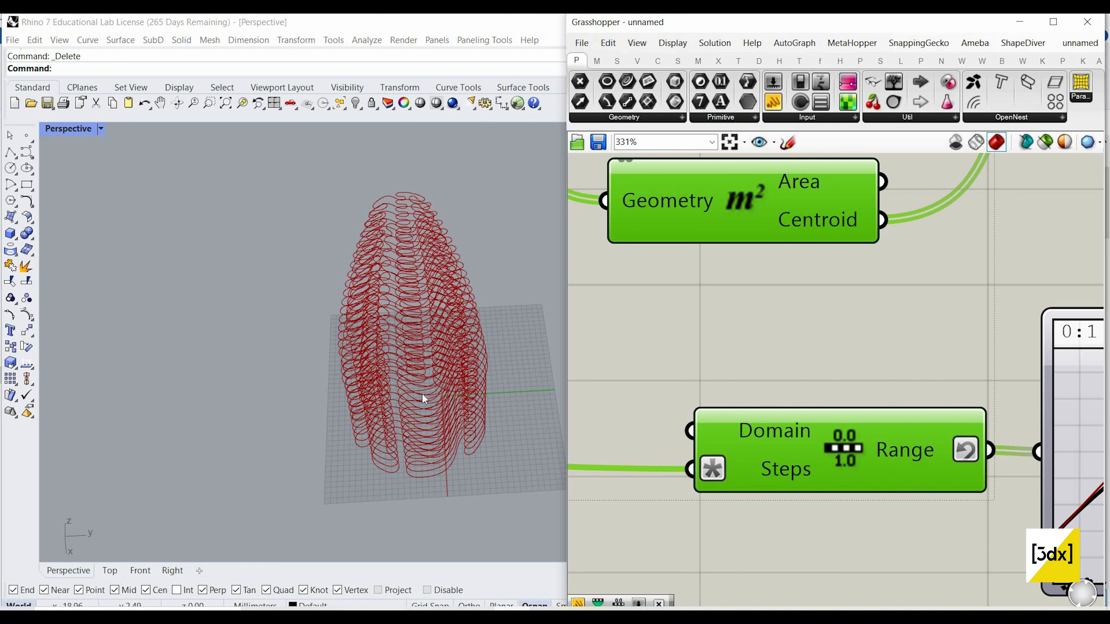
scroll(411, 384, up, 6)
right_drag(471, 373, 428, 387)
scroll(430, 387, down, 8)
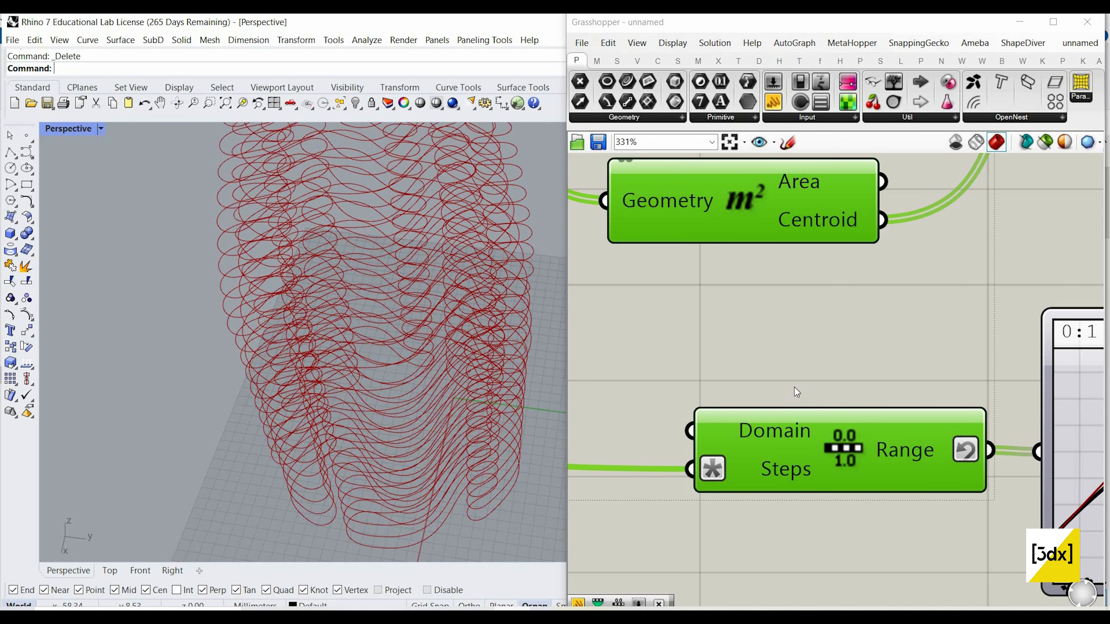
scroll(912, 371, down, 4)
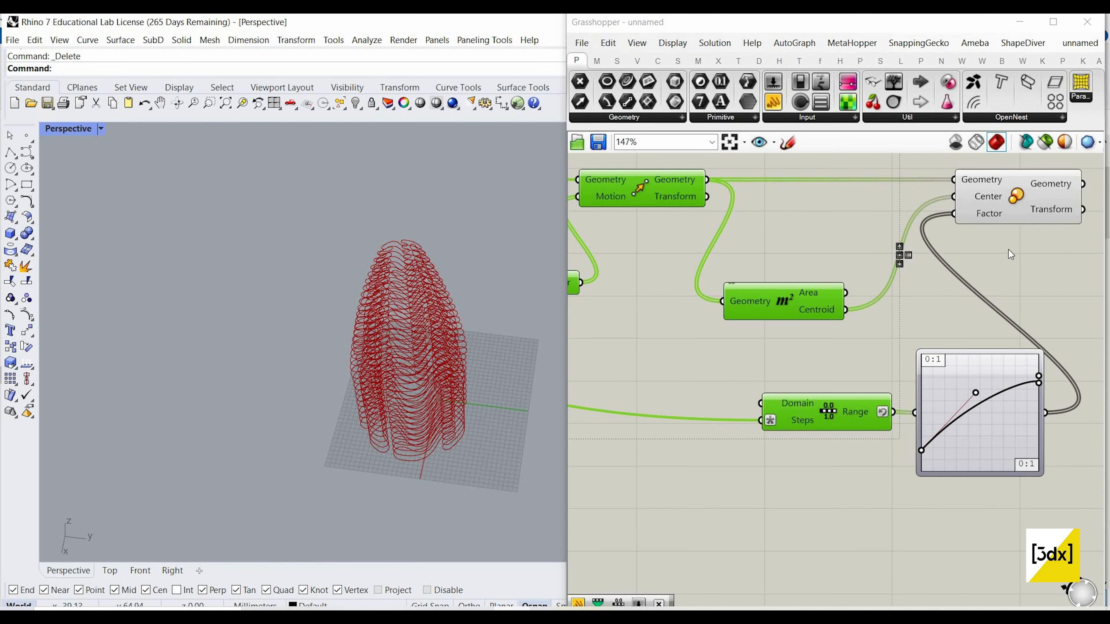
Step: Flatten the Geometry output of the Scale component into a single list
scroll(1008, 249, down, 1)
scroll(968, 245, down, 4)
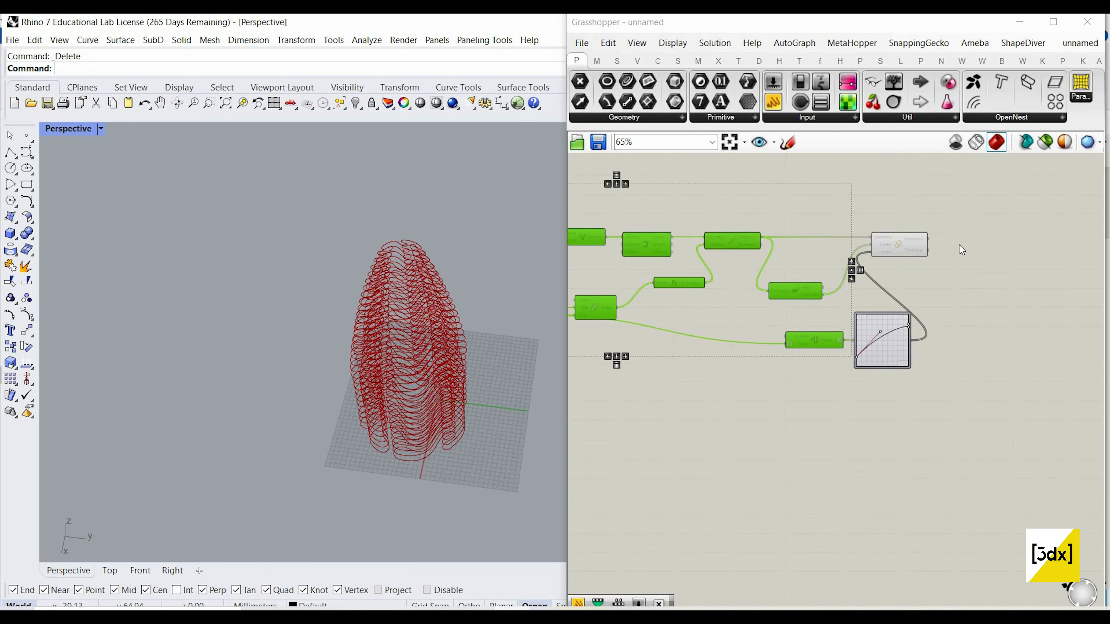
scroll(958, 245, up, 3)
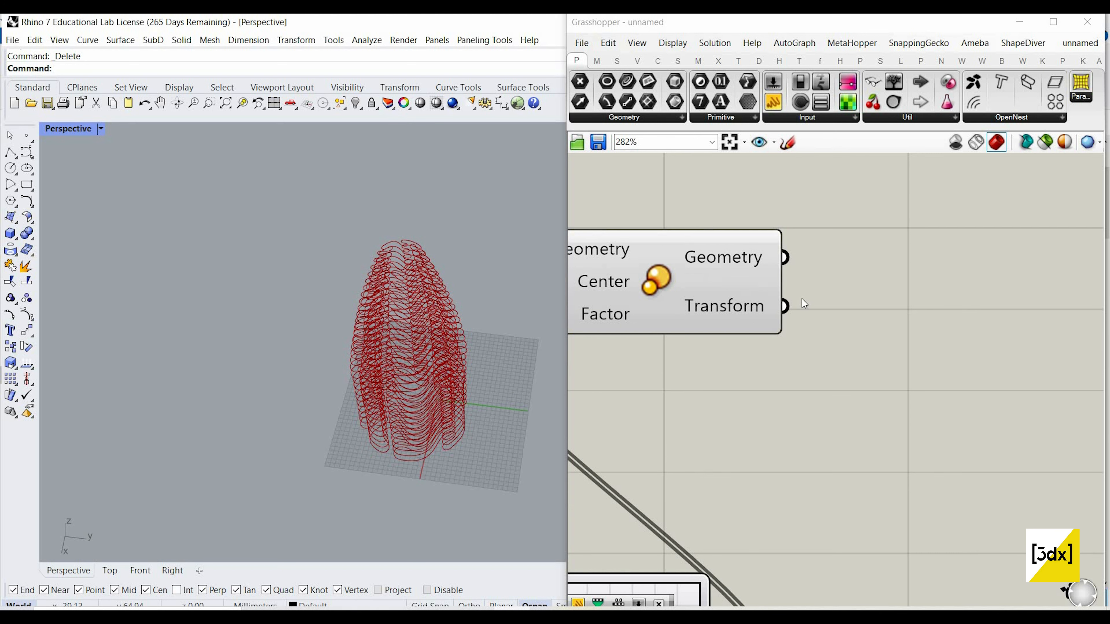
right_click(786, 258)
click(894, 327)
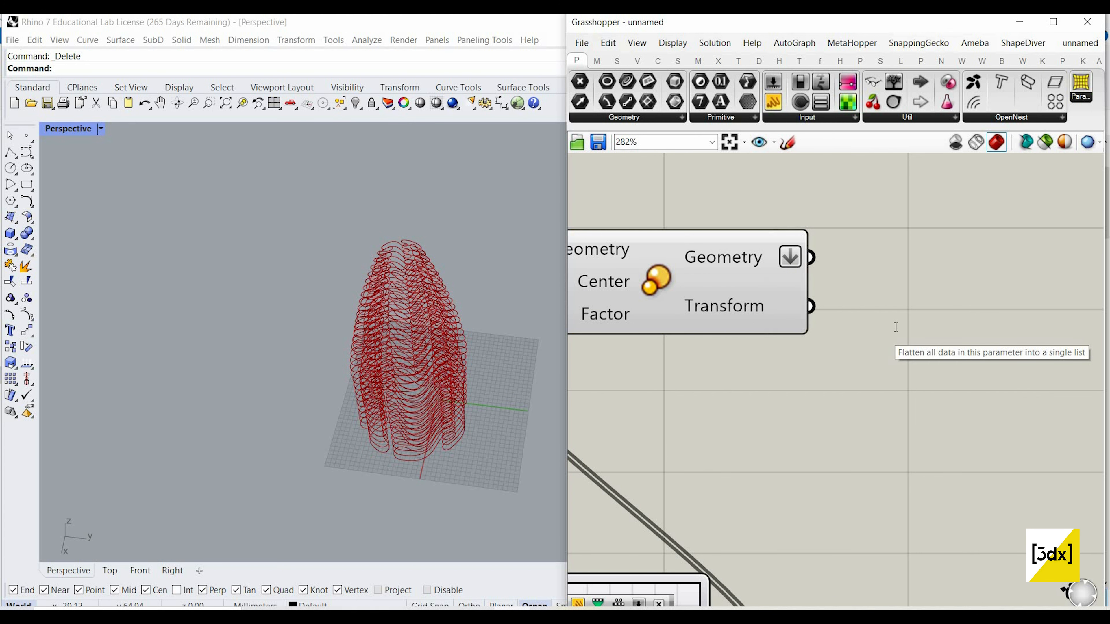
Step: Add a Loft component and feed the flattened scaled curves into its Curves input
double_click(895, 327)
text(loft)
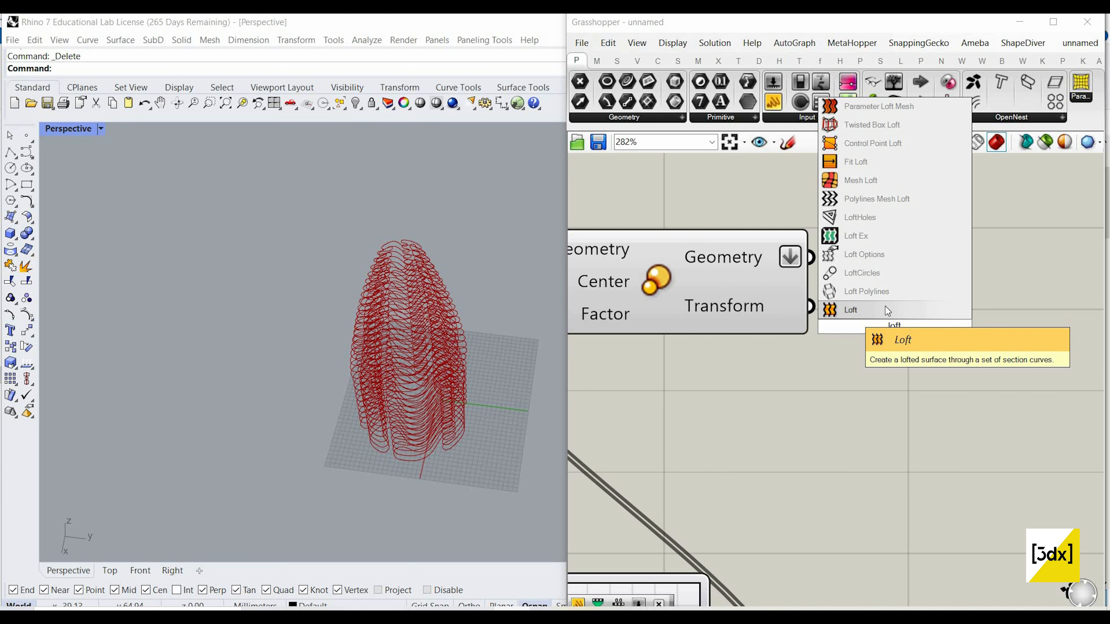
click(885, 306)
drag(814, 308, 870, 300)
drag(812, 256, 896, 293)
Step: Select all components upstream of the Loft and turn off their preview
scroll(915, 301, down, 5)
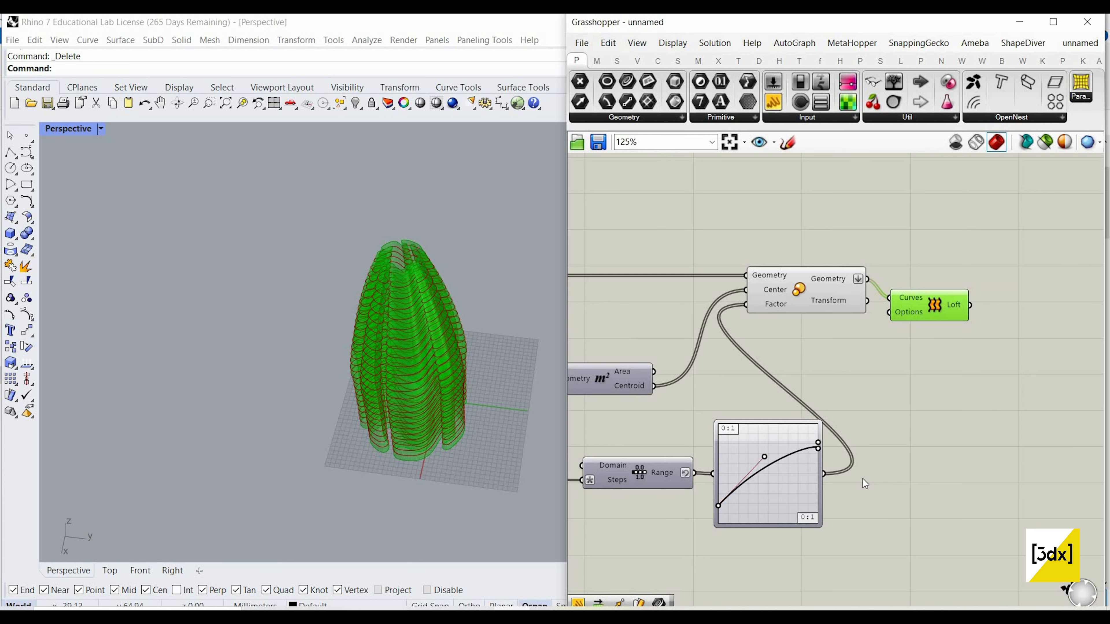
click(738, 240)
drag(860, 480, 567, 213)
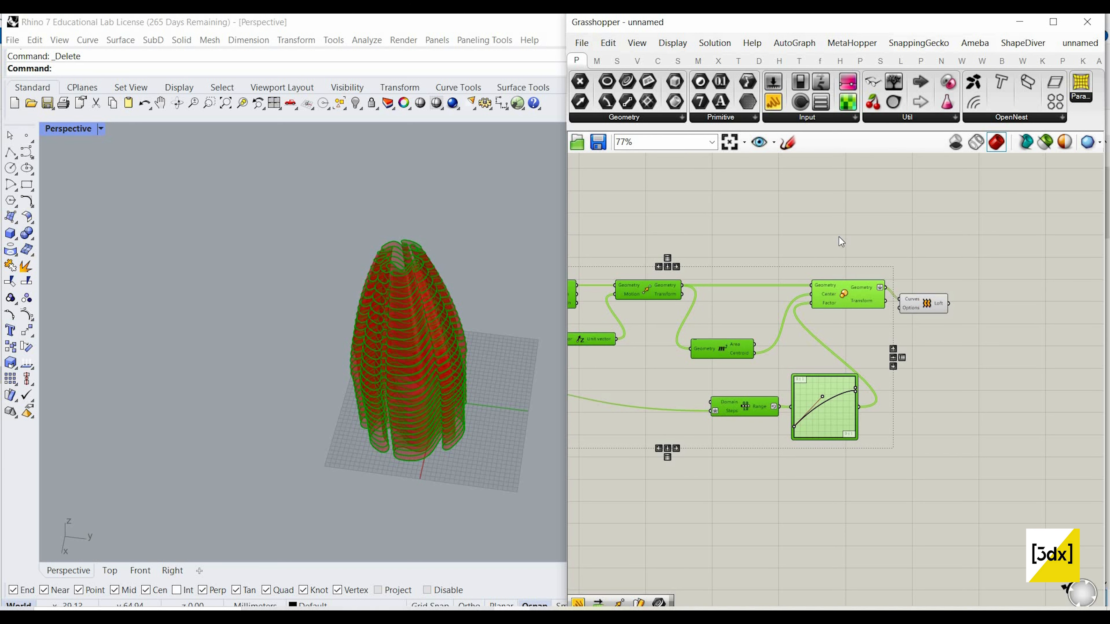
middle_click(812, 222)
key(Return)
Step: Bake the Loft component's output surface into the Rhino model
scroll(922, 306, up, 3)
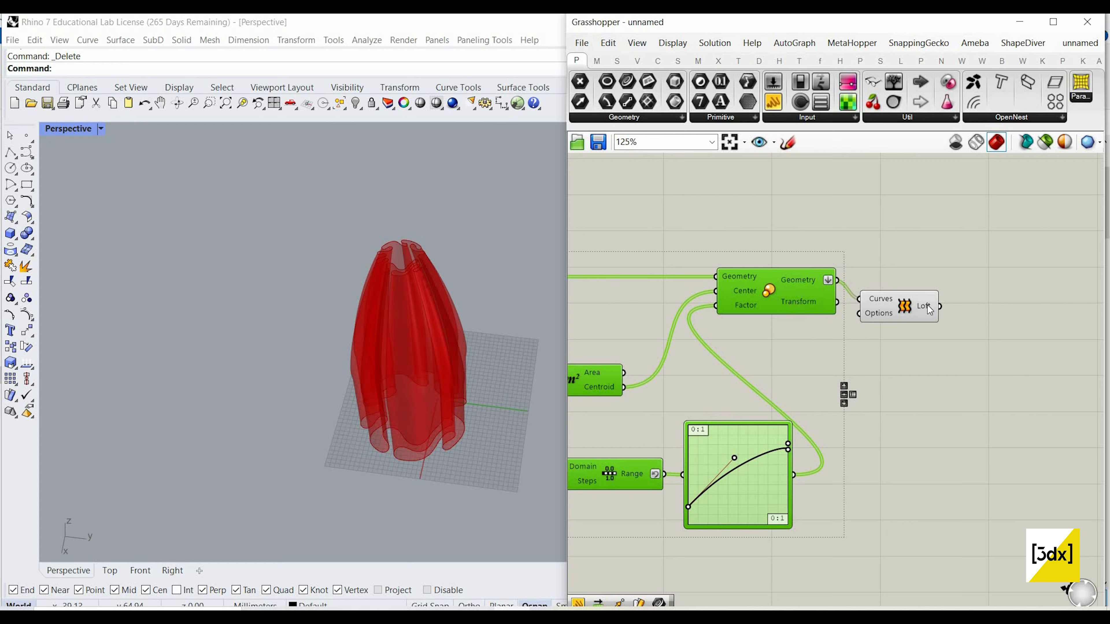
right_click(925, 307)
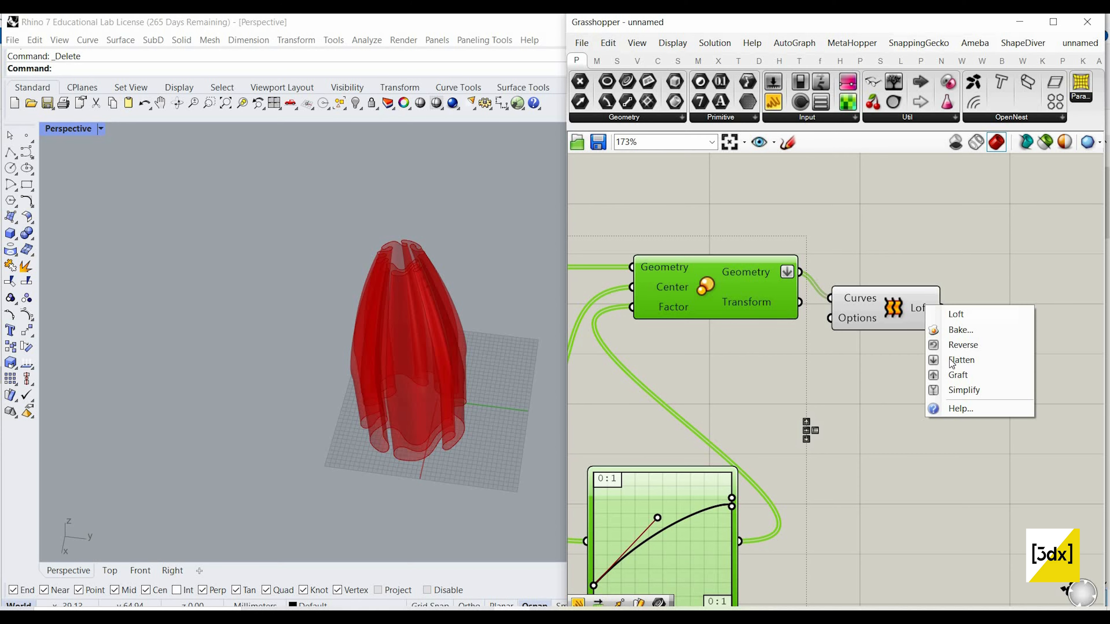
click(959, 331)
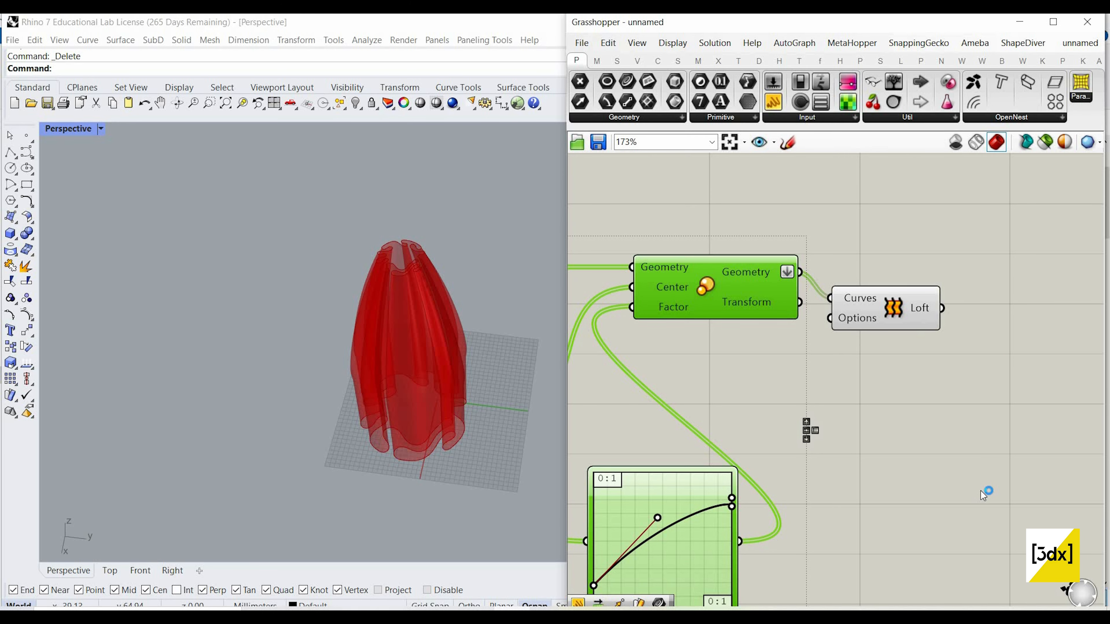
key(Return)
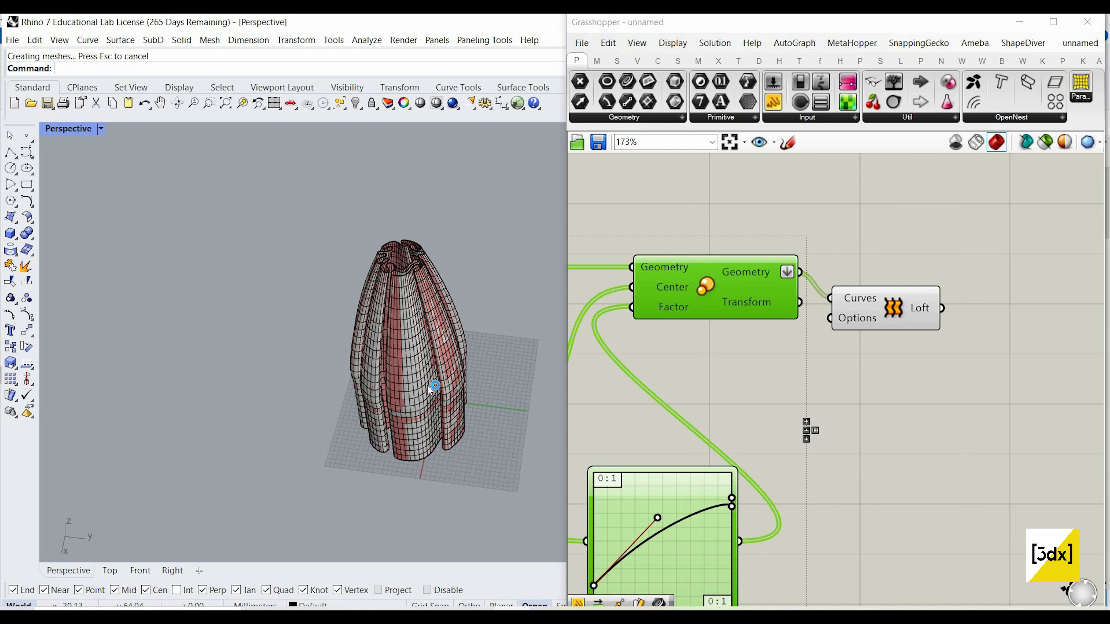
Step: Check the baked loft surface up close in the Perspective viewport and delete it
scroll(416, 413, up, 10)
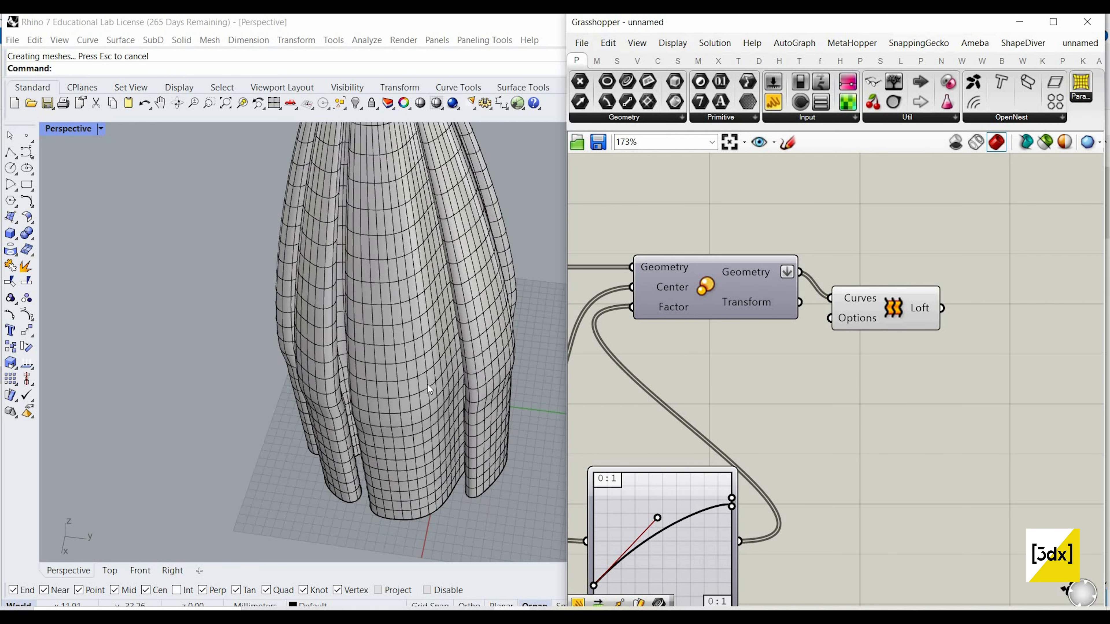
scroll(432, 377, down, 3)
click(431, 375)
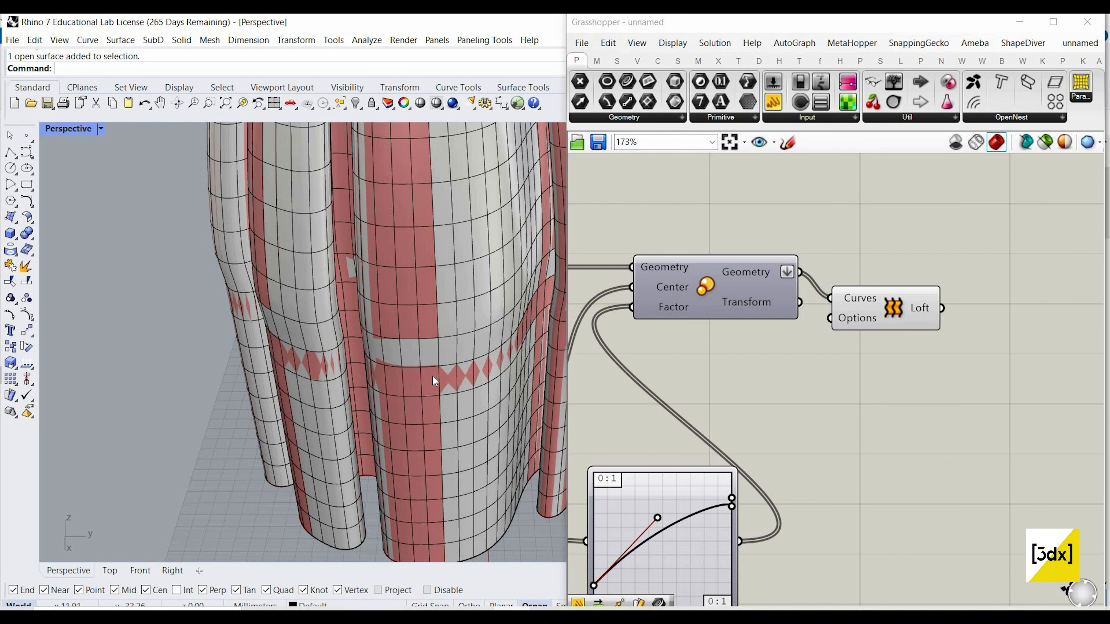
key(Delete)
Step: Reshape the upper part of the Graph Mapper's Bezier curve by pulling the end handle away from the end point and raising the end point
scroll(749, 502, down, 2)
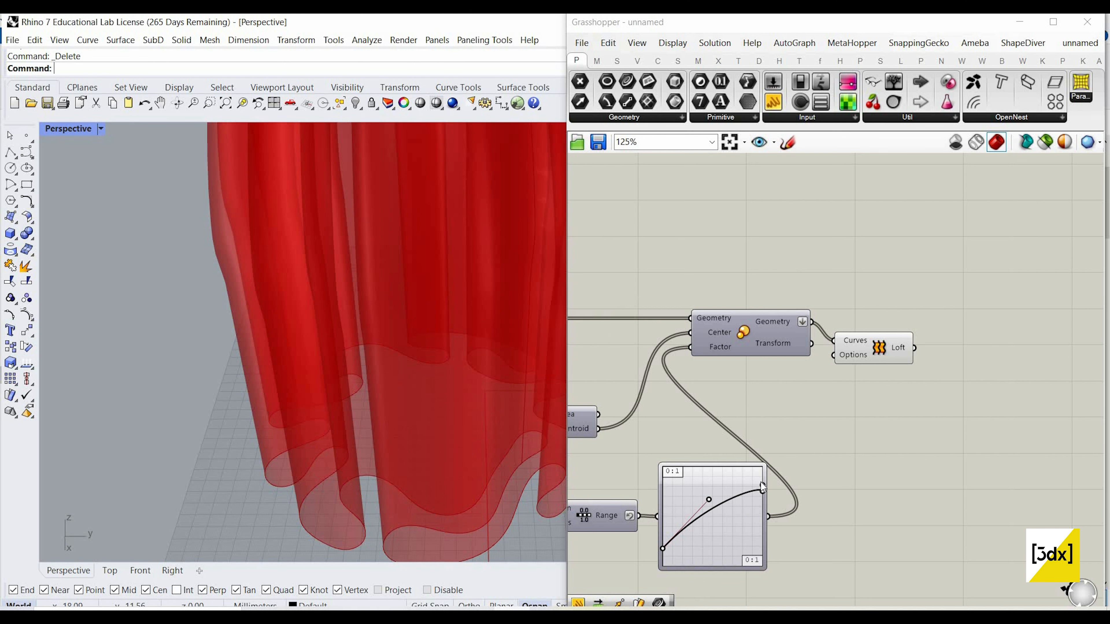
scroll(766, 474, up, 4)
scroll(770, 470, up, 1)
drag(772, 471, 690, 473)
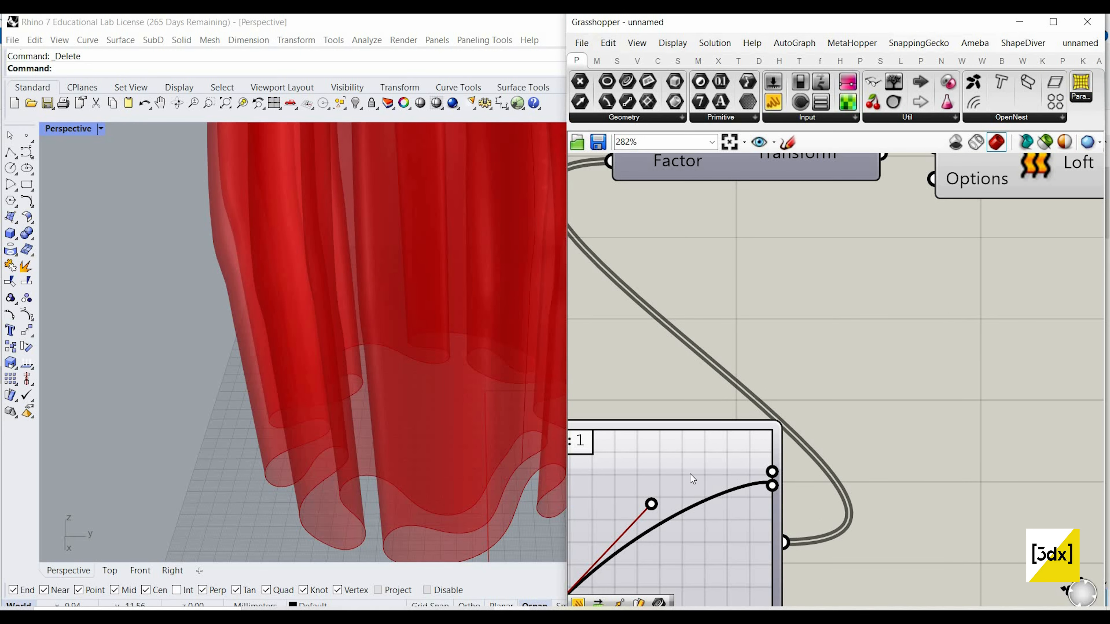
scroll(348, 407, down, 4)
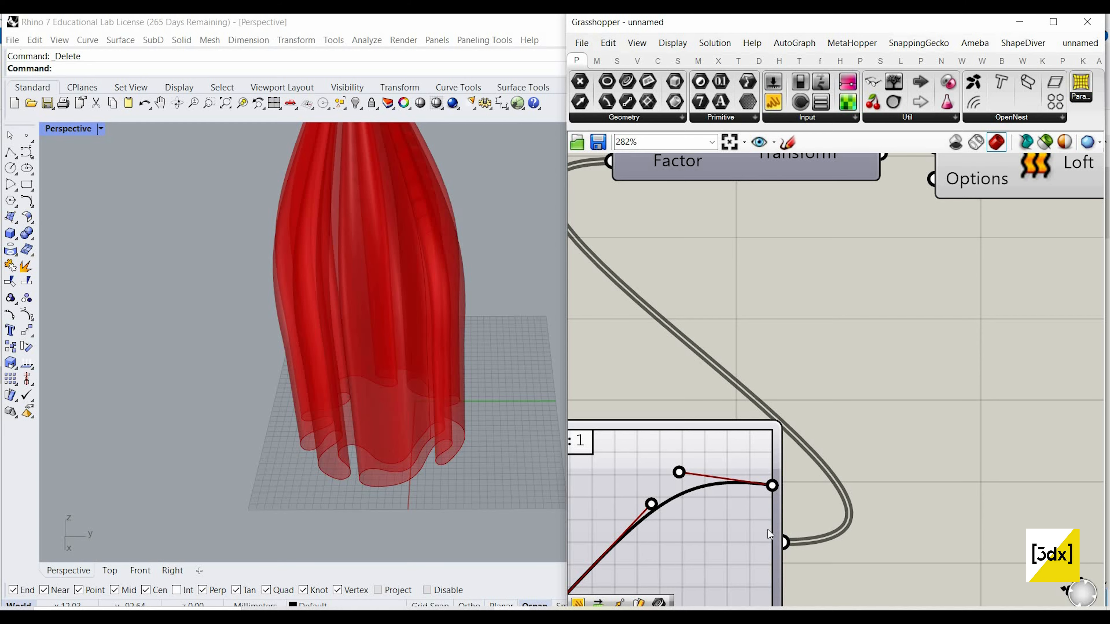
drag(768, 530, 788, 431)
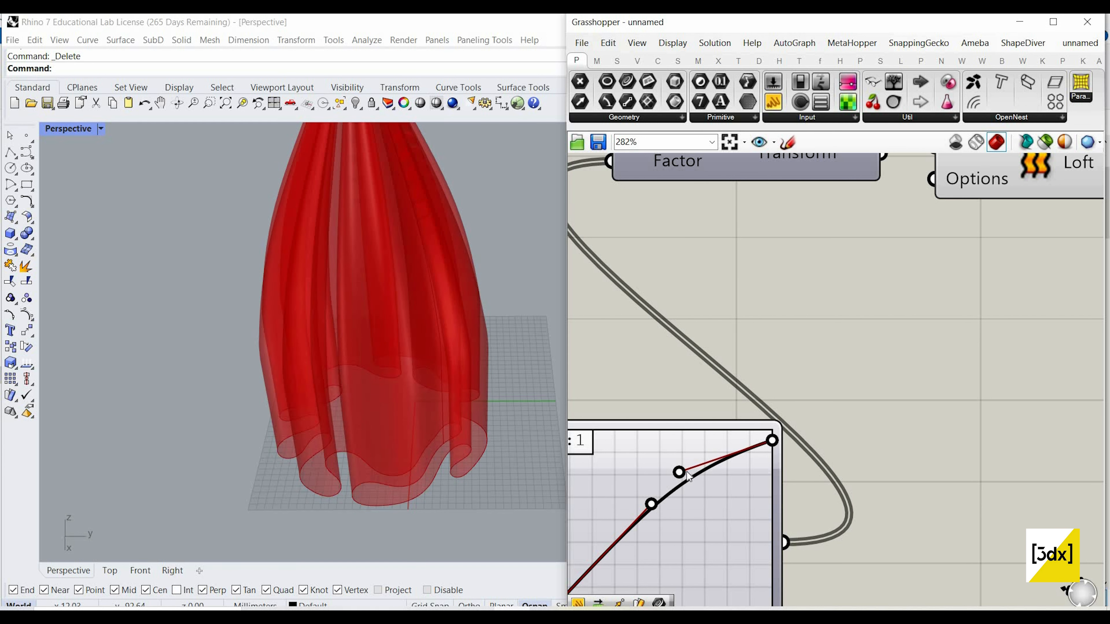
drag(568, 455, 584, 483)
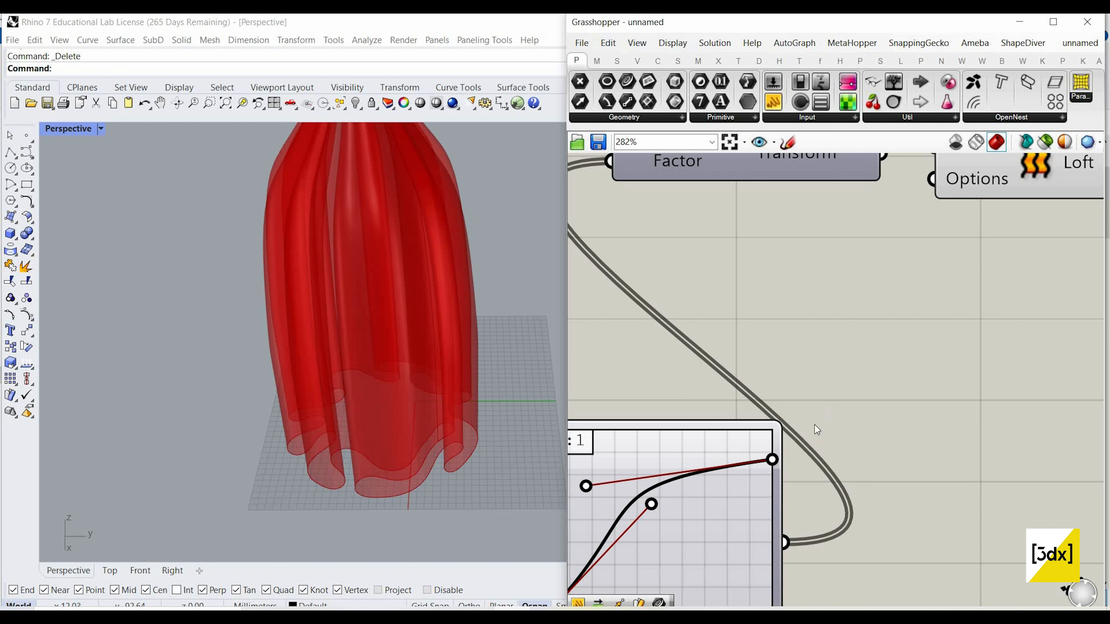
Step: Try different start and end handle positions on the Bezier graph, from an S-curve to a steep early rise
scroll(814, 425, down, 3)
scroll(732, 427, up, 2)
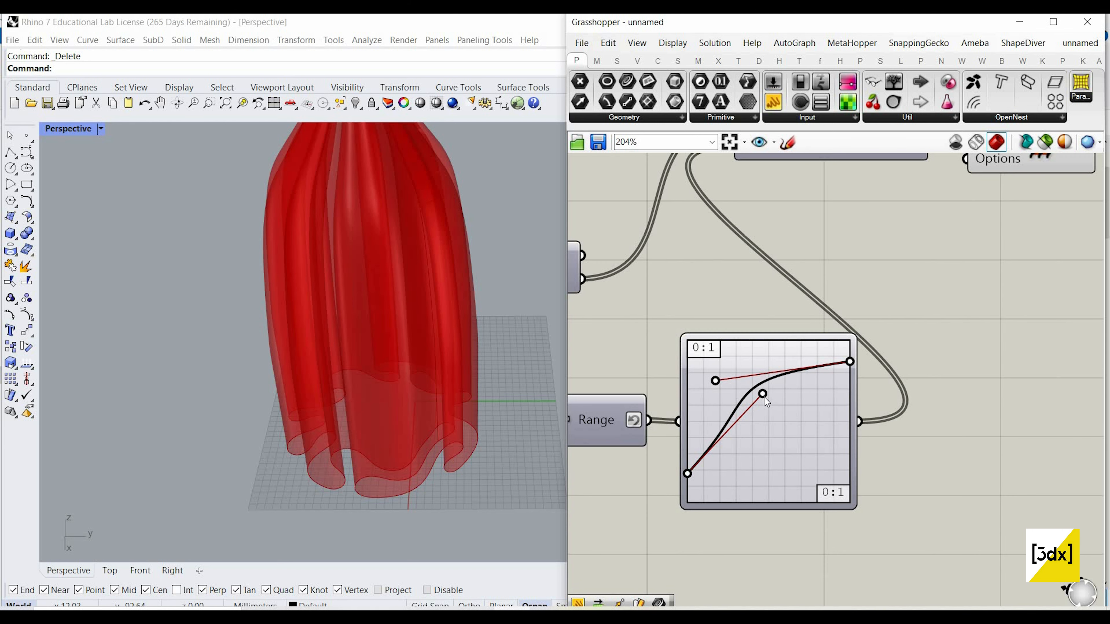
drag(762, 394, 784, 568)
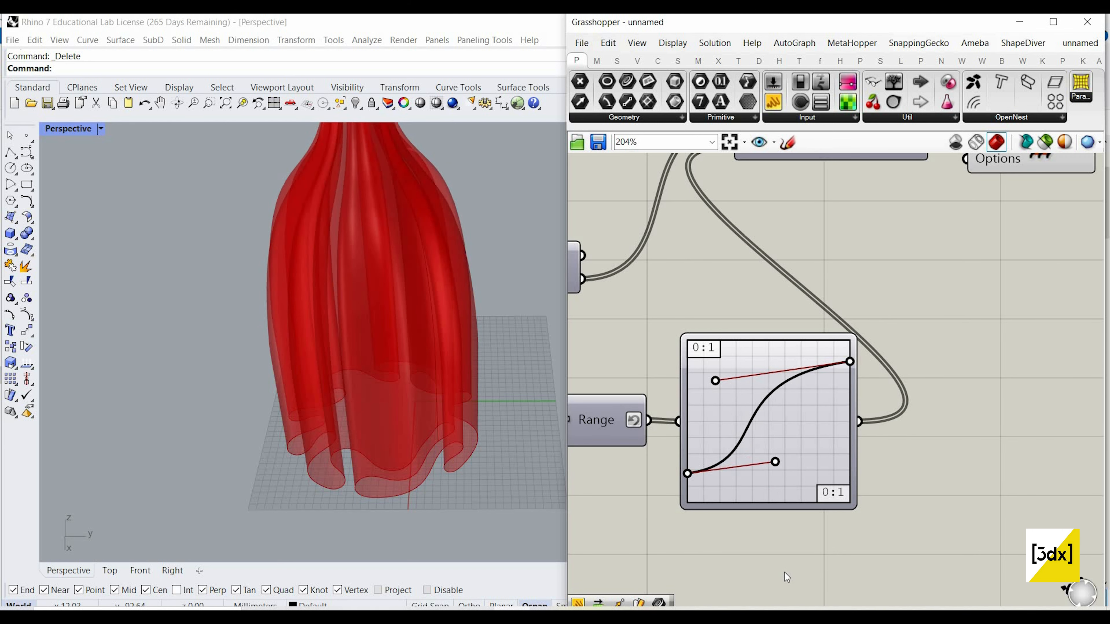
drag(716, 400, 718, 397)
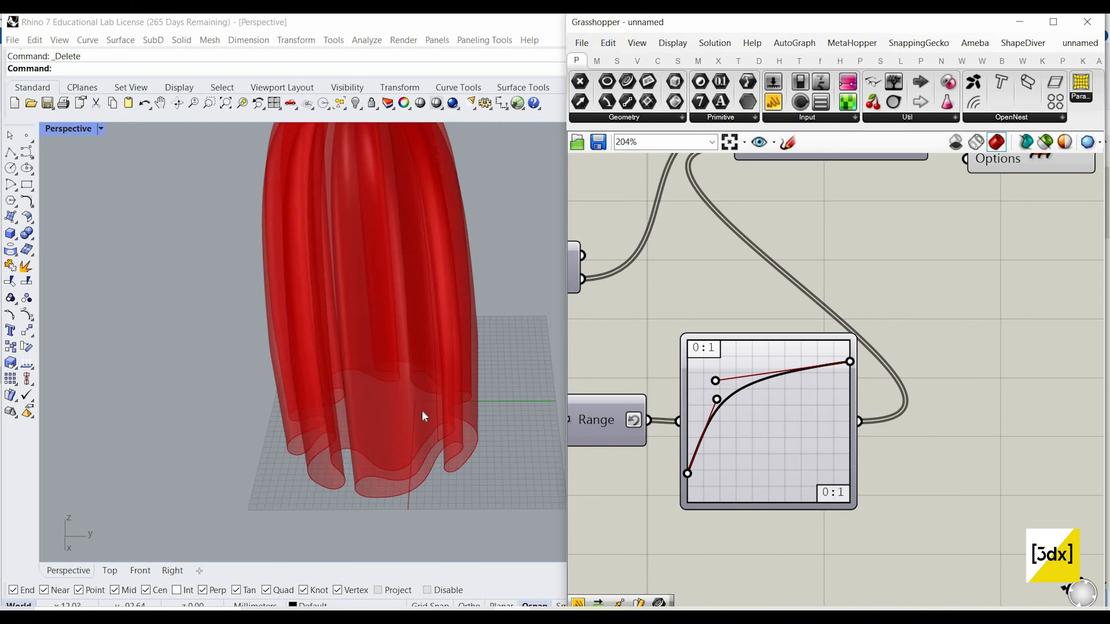
scroll(422, 414, down, 2)
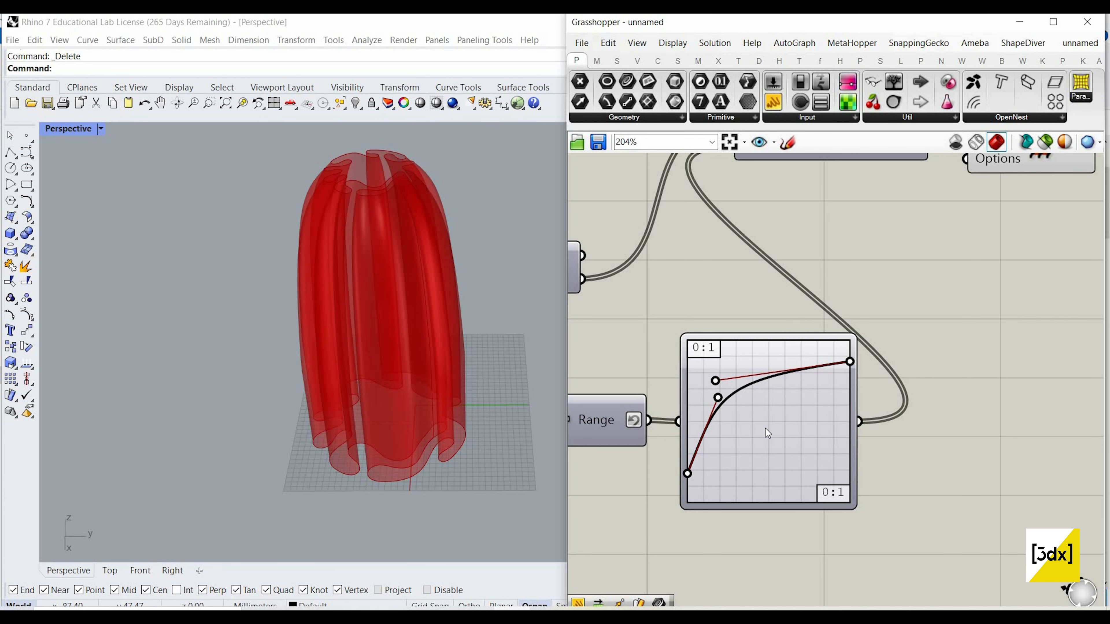
drag(780, 439, 738, 384)
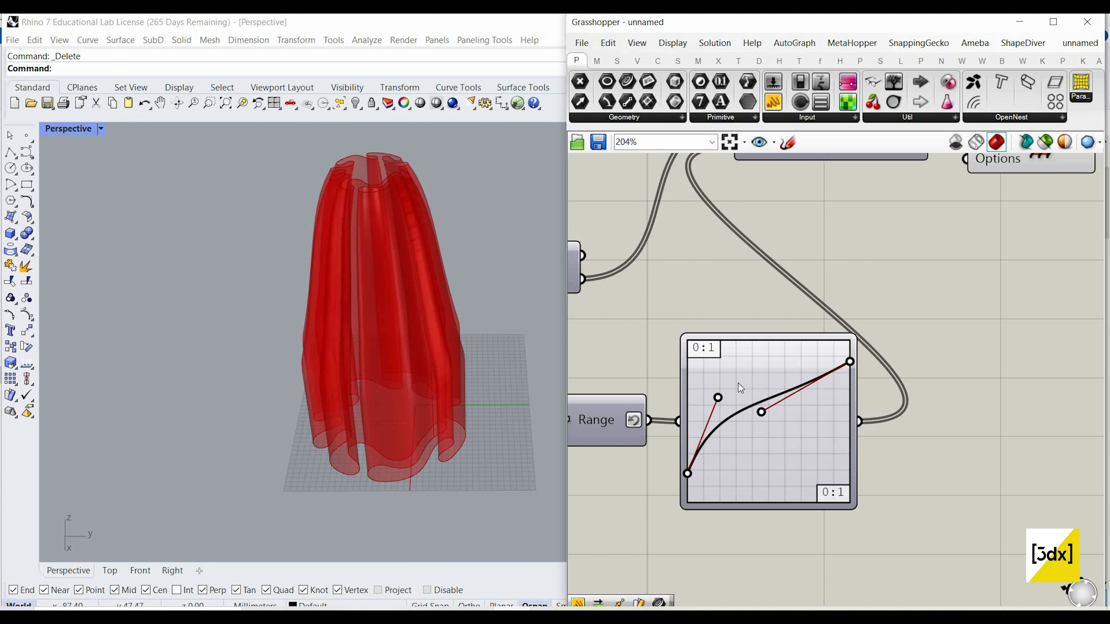
Step: Change the upper limit of the Range component's Domain and commit the new value
scroll(777, 443, down, 3)
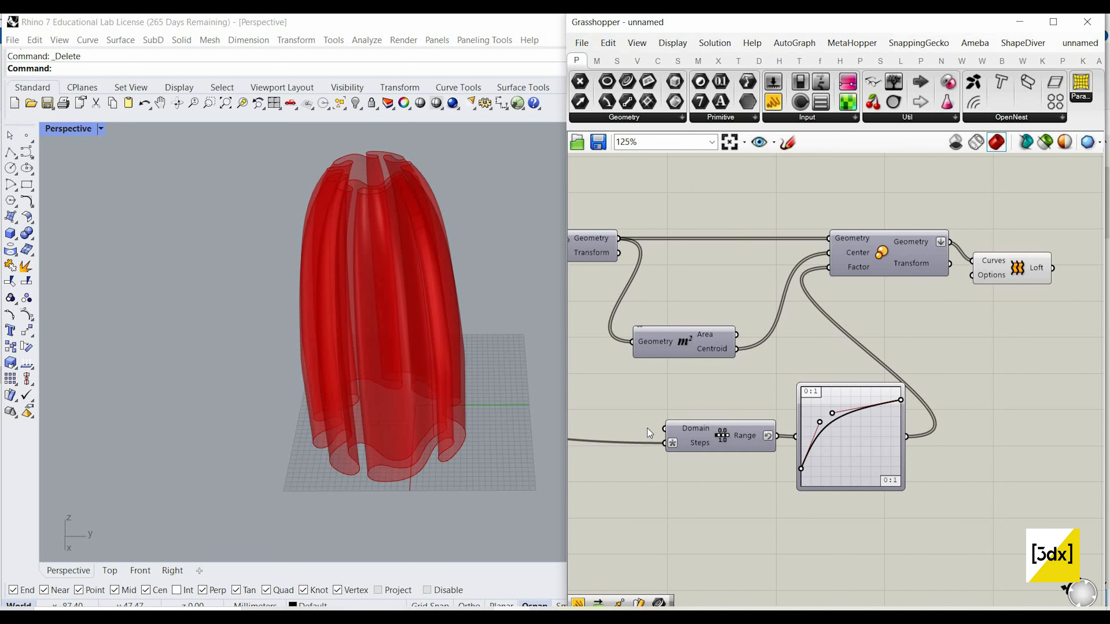
scroll(646, 428, up, 2)
right_click(650, 422)
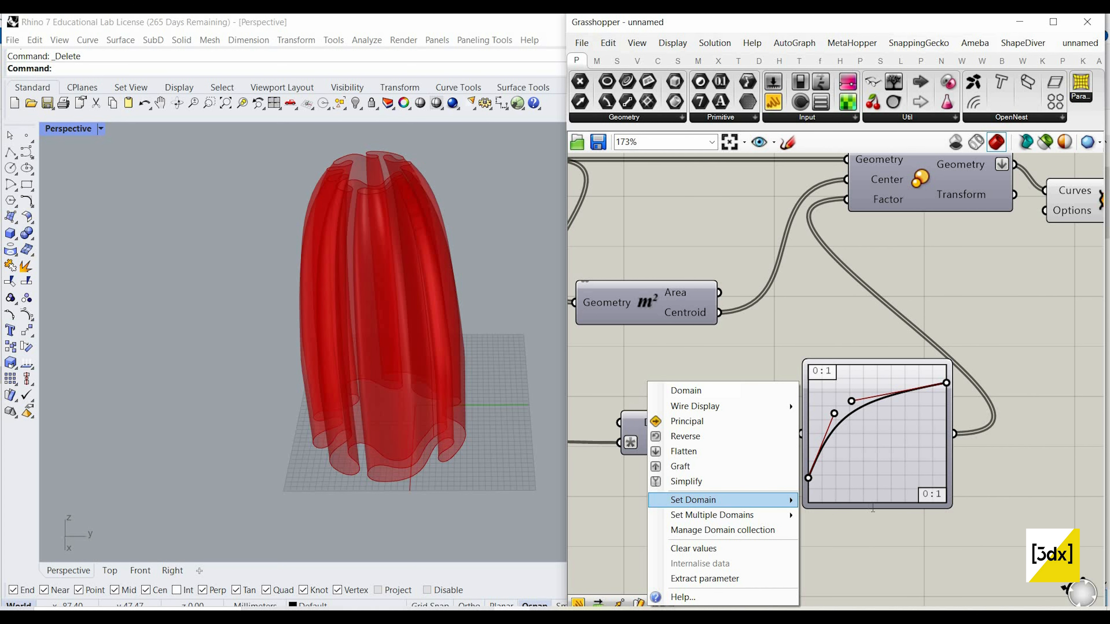
mouse_move(785, 499)
double_click(852, 501)
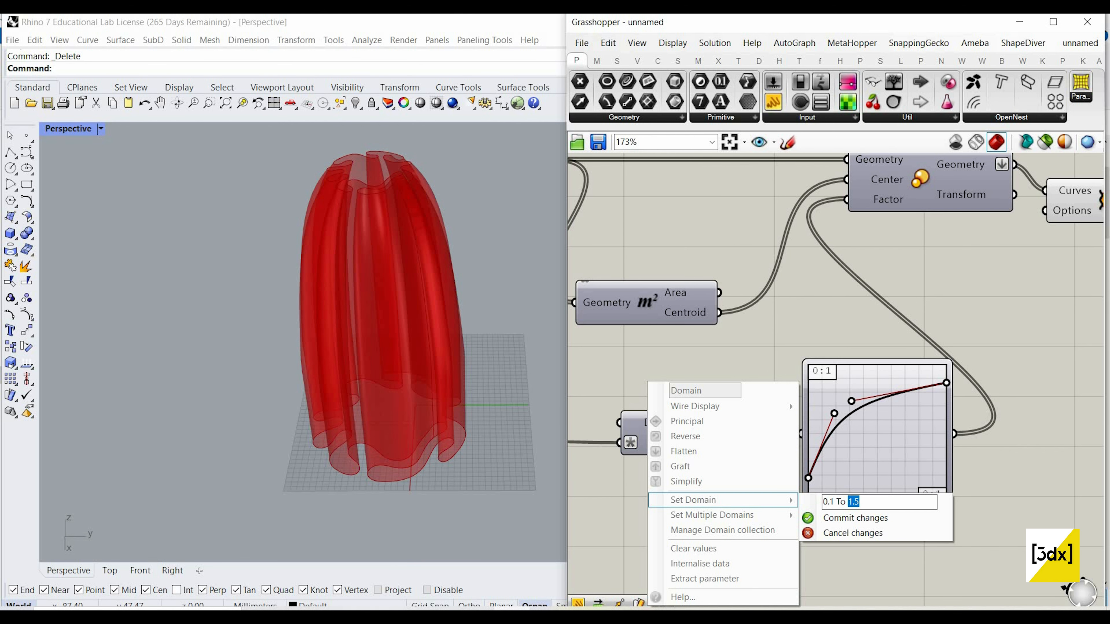
click(875, 519)
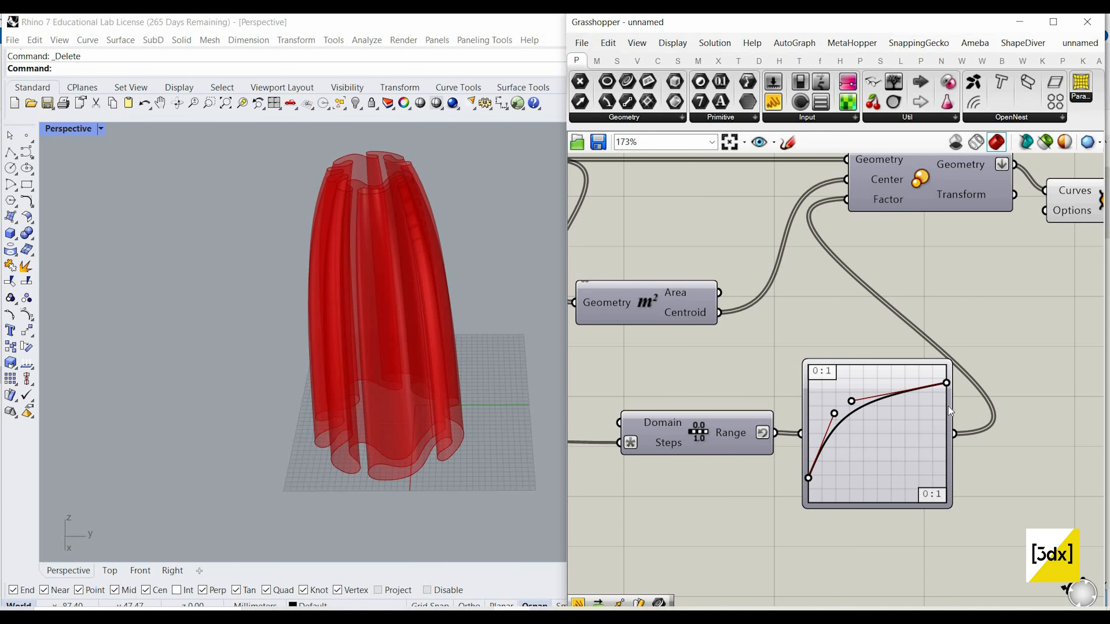
Step: Make the Bezier graph rise from zero and level off by lowering its start point and raising both handles
mouse_move(946, 384)
mouse_down()
mouse_move(946, 405)
mouse_move(946, 386)
mouse_up()
scroll(874, 401, up, 2)
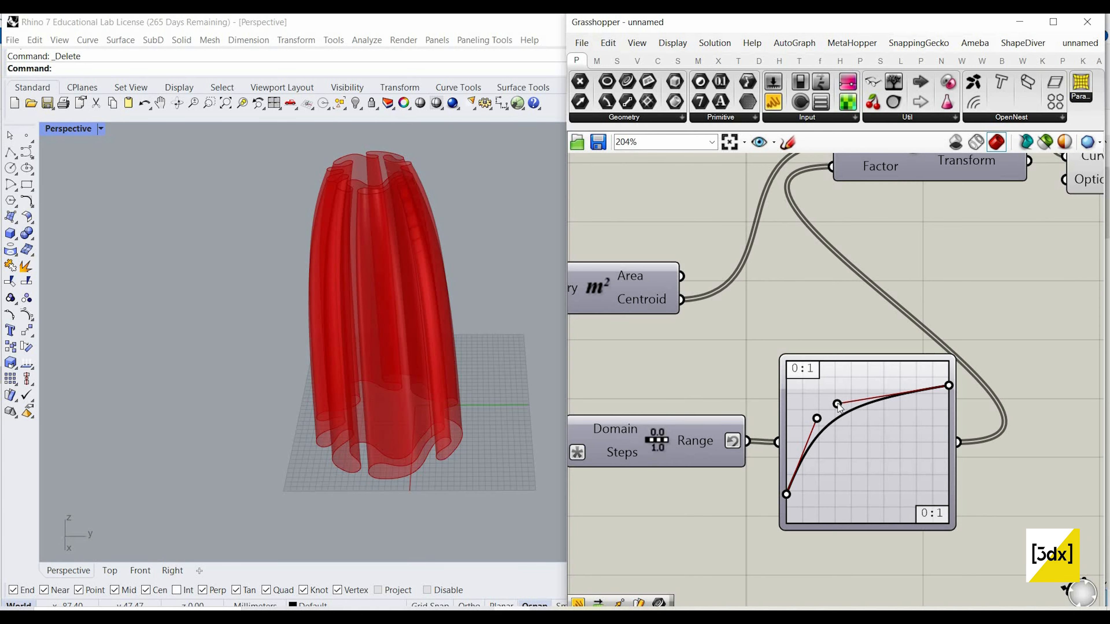
drag(837, 403, 852, 380)
mouse_move(817, 419)
mouse_down()
mouse_move(779, 406)
mouse_move(801, 407)
mouse_up()
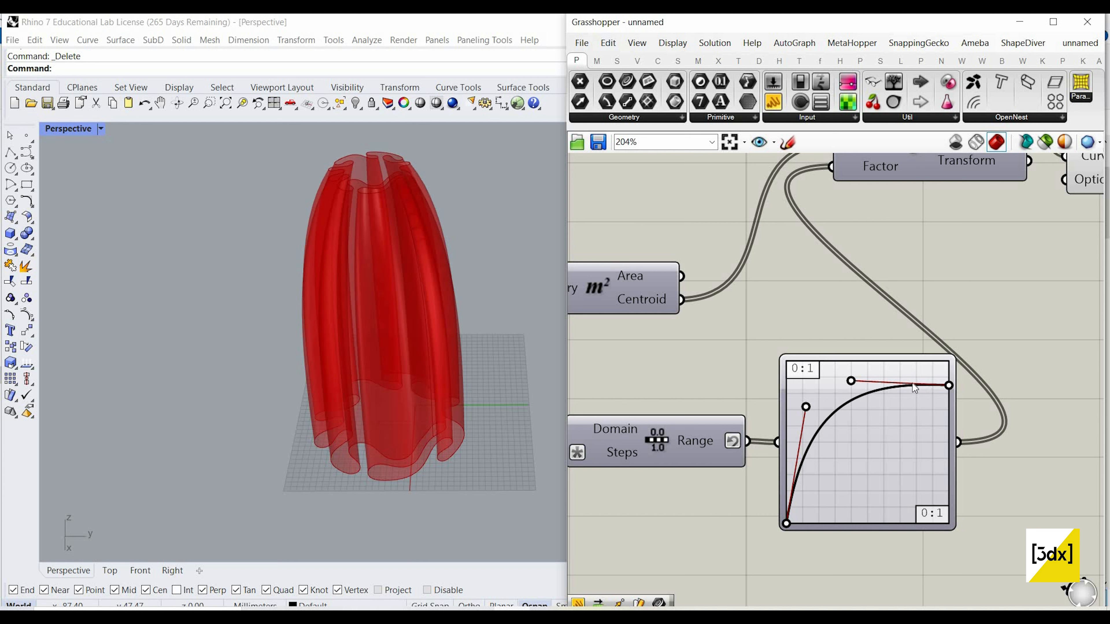
Step: Move the Bezier start handle onto the graph's left edge and place the end handle slightly higher than the end point
drag(904, 503, 925, 506)
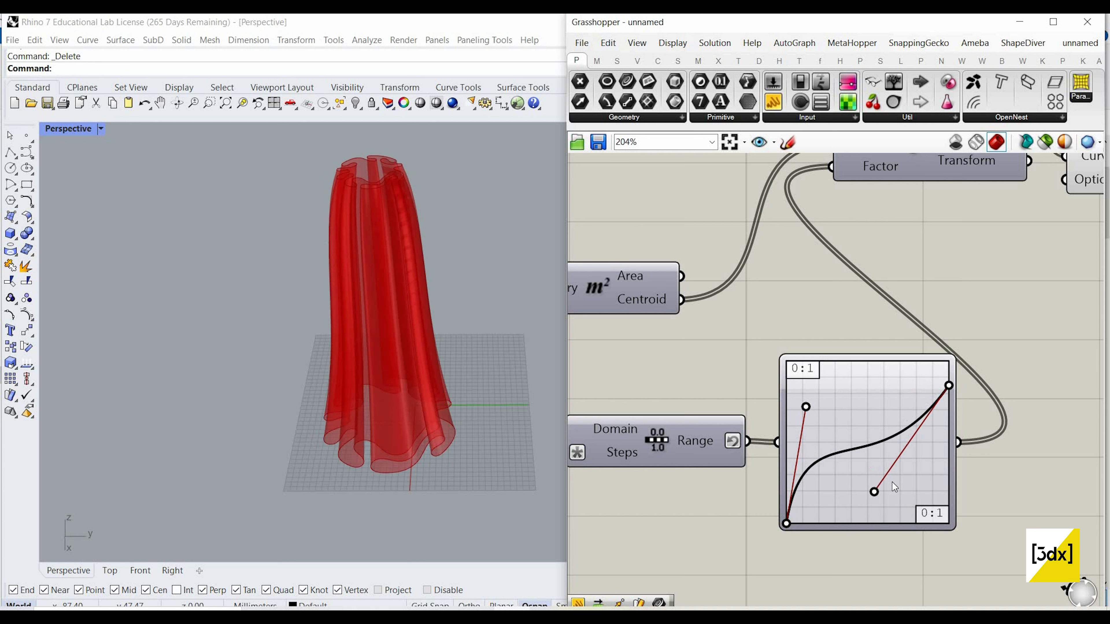
drag(830, 397, 701, 418)
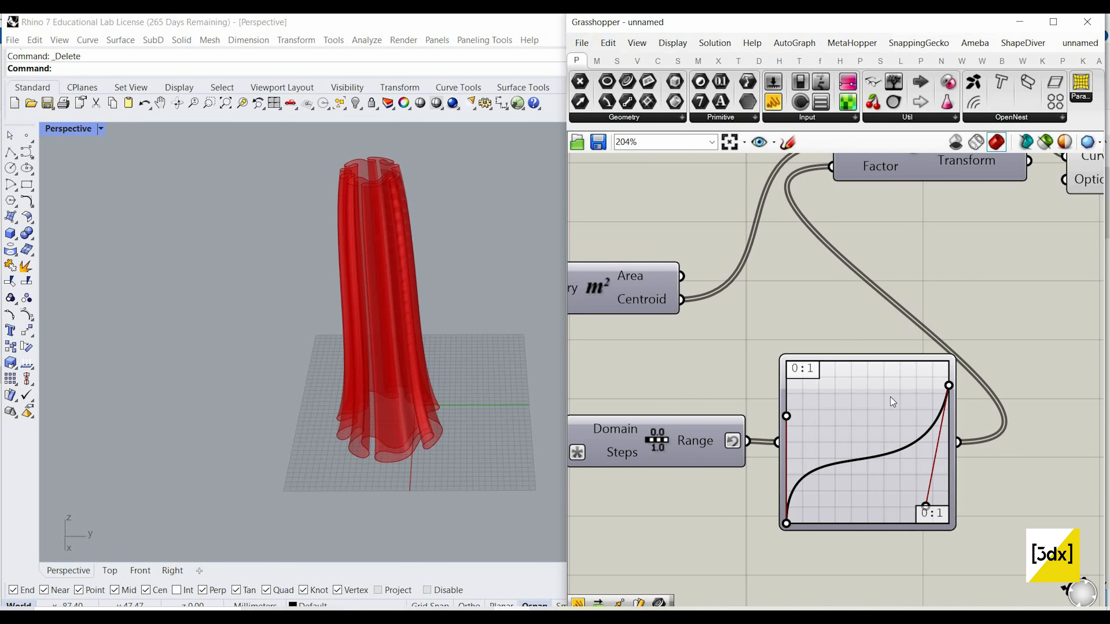
drag(868, 382, 841, 371)
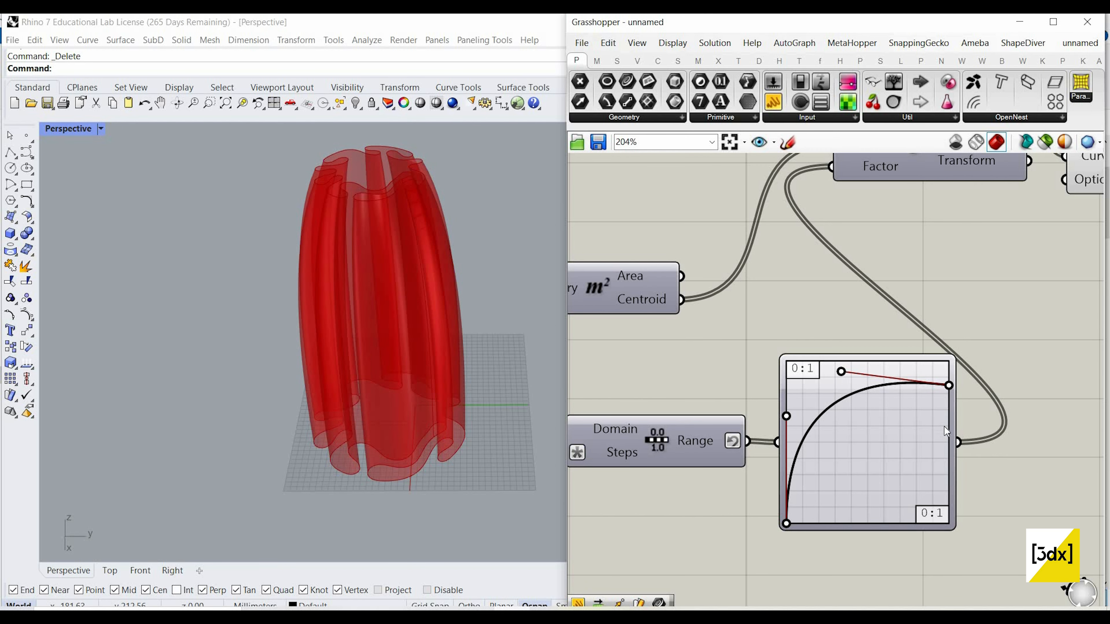
Step: Shape the Bezier graph into an arch by lowering the end point to about mid-height and raising its handle to the graph's upper edge
drag(944, 427, 944, 438)
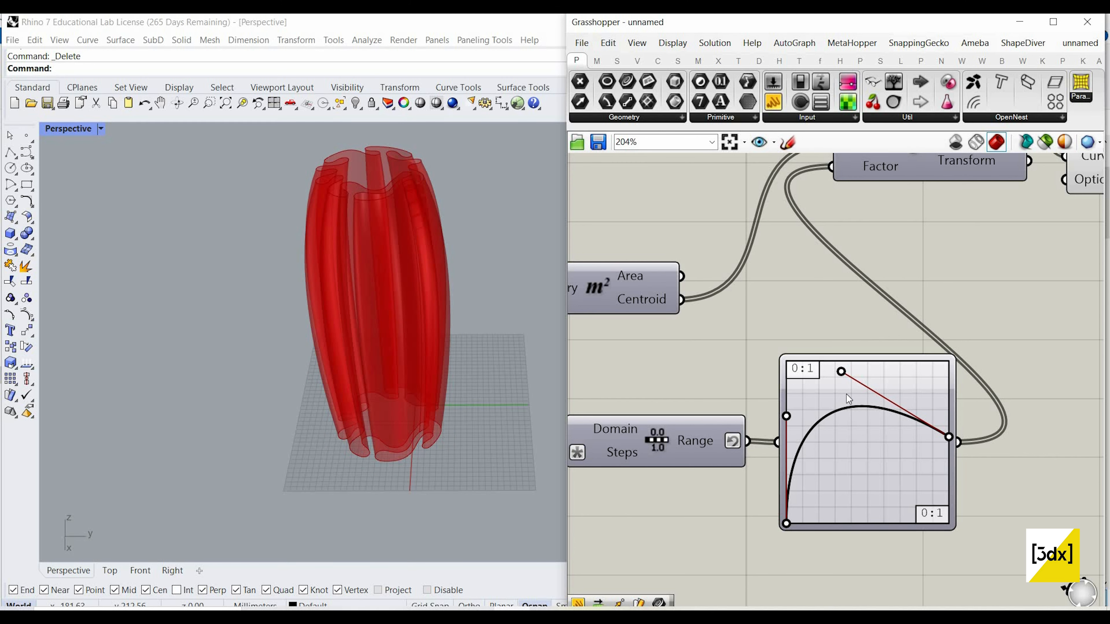
drag(872, 418, 887, 361)
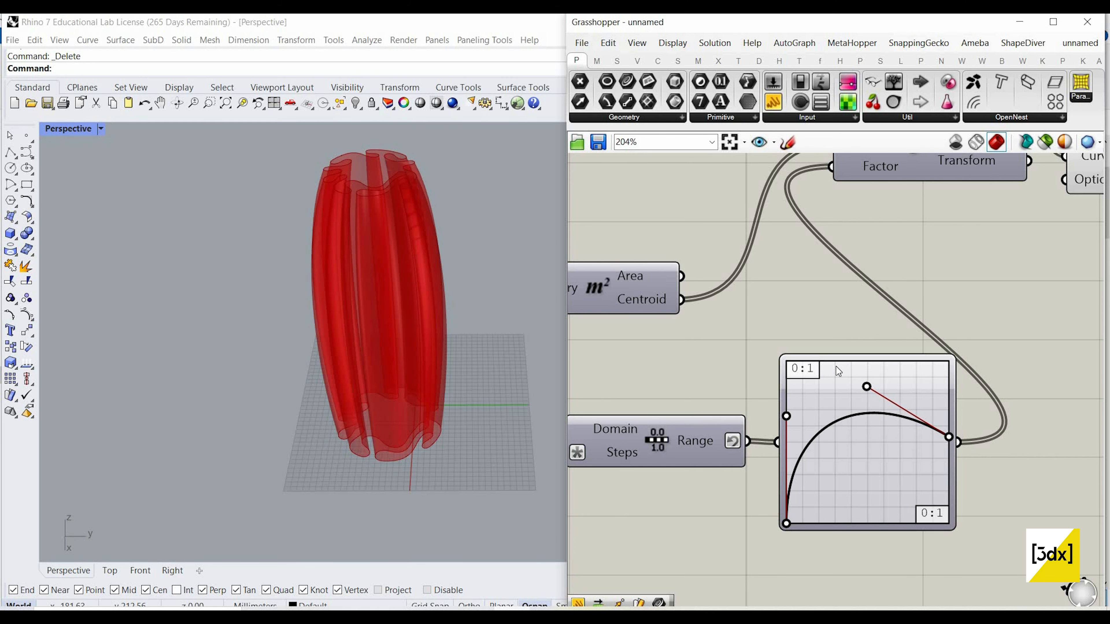
scroll(392, 376, up, 6)
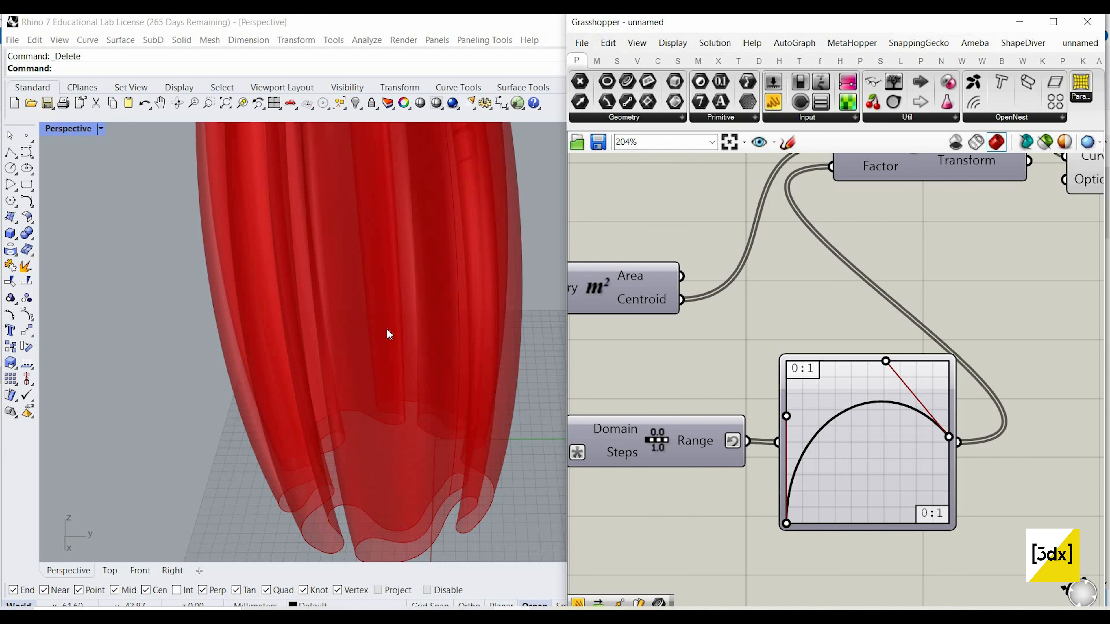
scroll(385, 326, down, 6)
right_drag(384, 322, 378, 314)
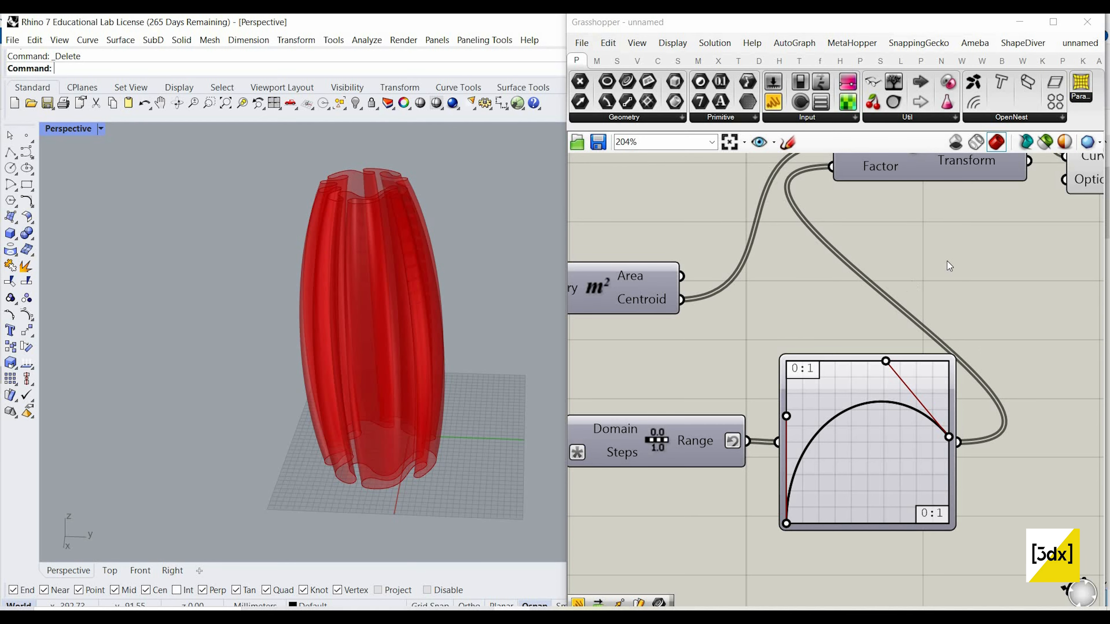
Step: Line up the Loft component beside the Scale component's Geometry output
scroll(940, 283, down, 5)
scroll(938, 295, up, 3)
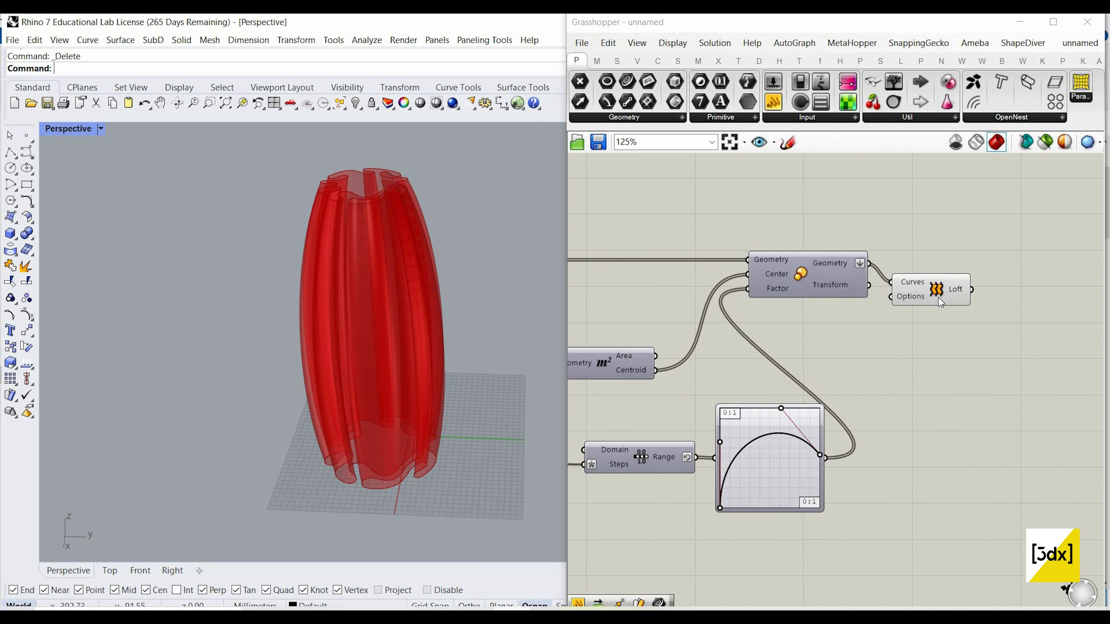
scroll(938, 298, up, 4)
click(957, 259)
drag(957, 259, 971, 252)
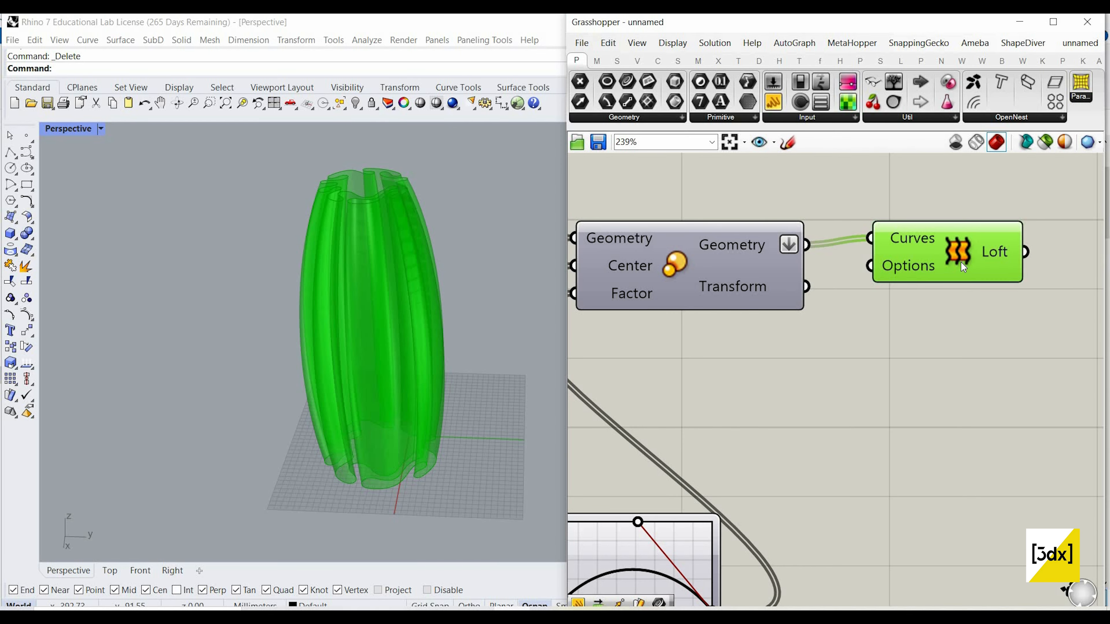
scroll(978, 326, down, 4)
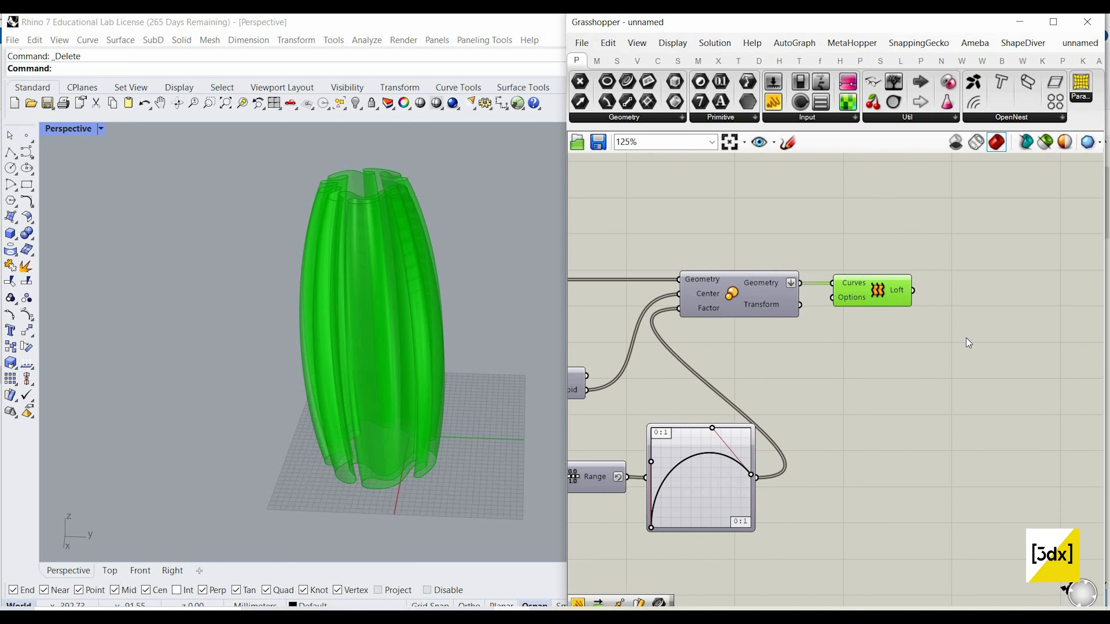
scroll(966, 339, up, 2)
click(966, 339)
double_click(966, 339)
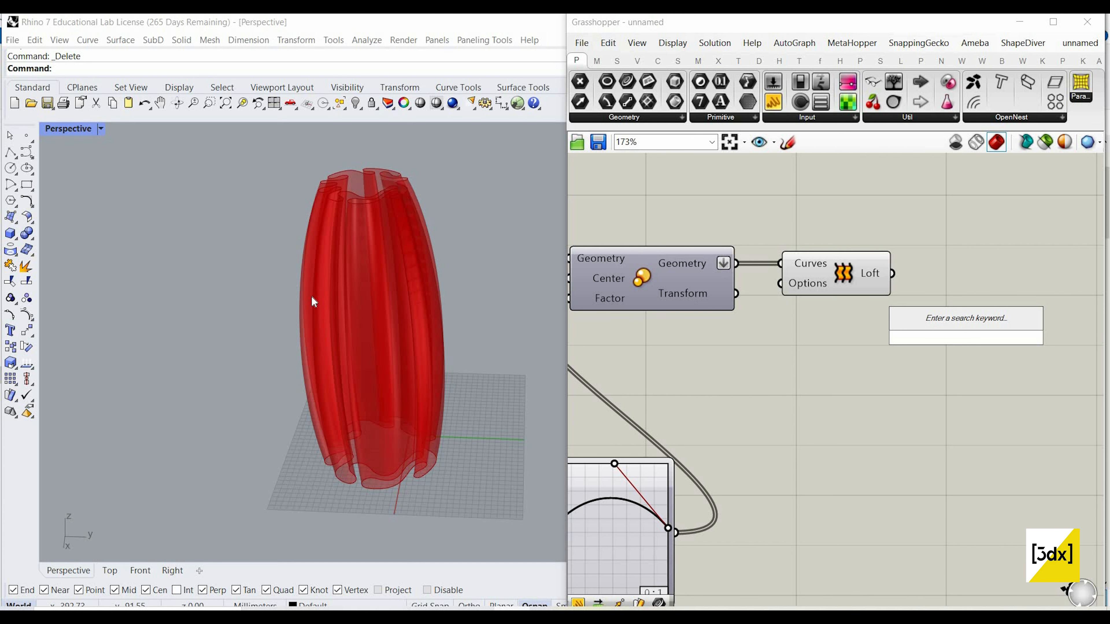
key(Escape)
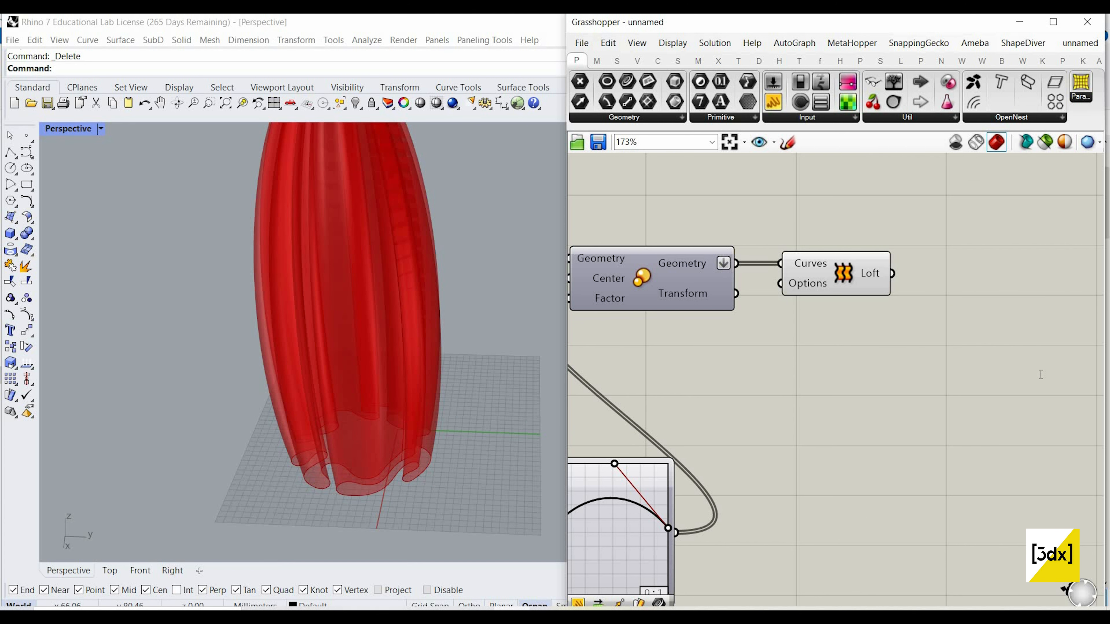
double_click(1040, 374)
text(cap)
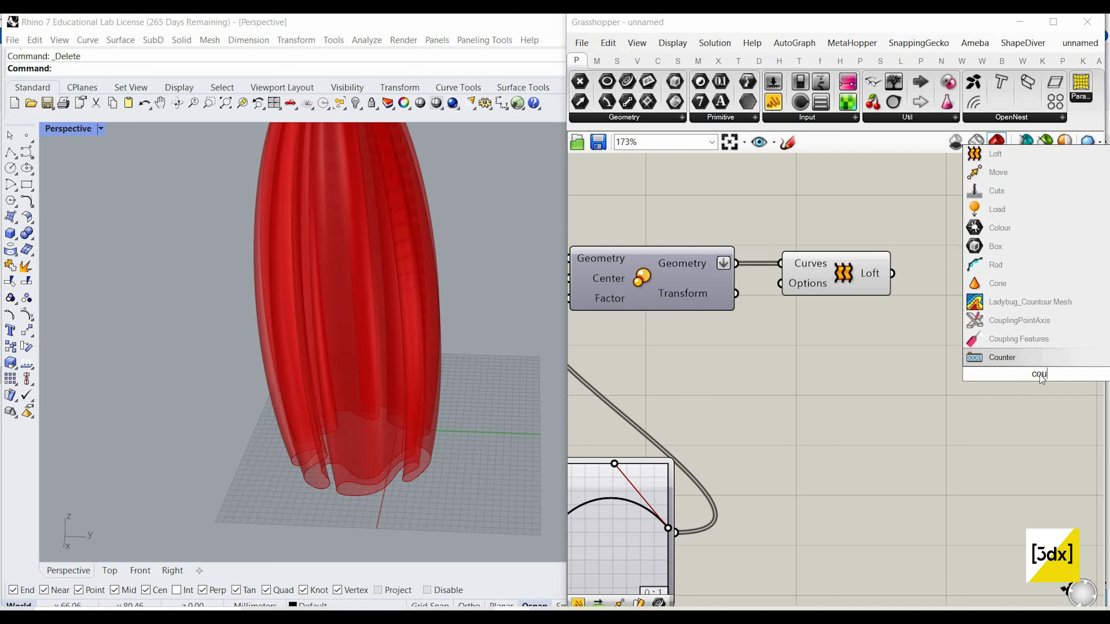
click(957, 340)
double_click(972, 338)
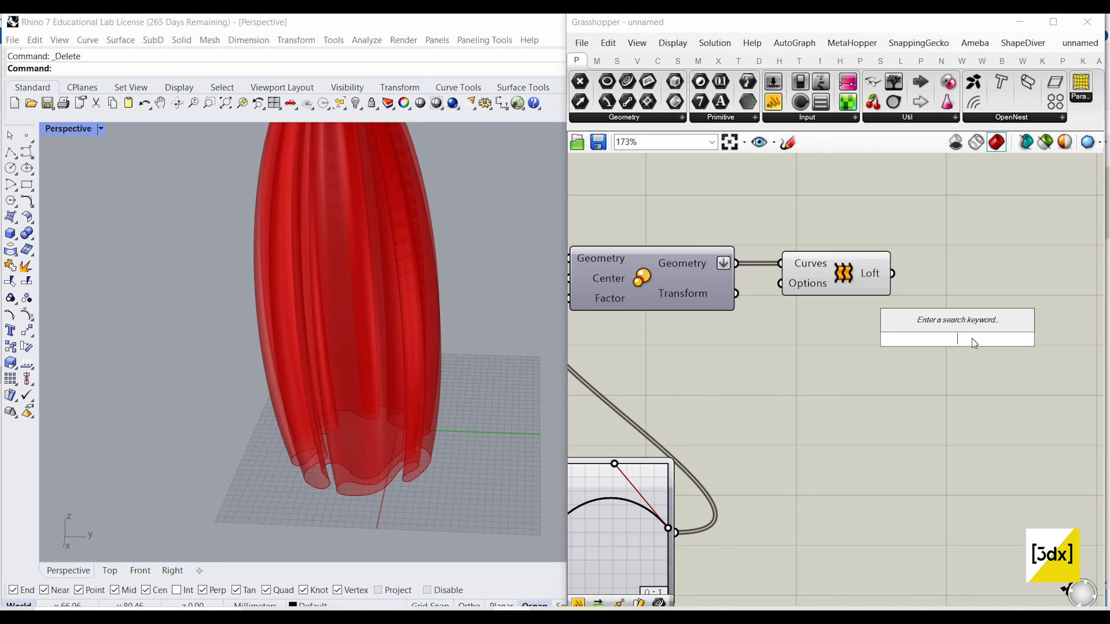
scroll(971, 338, down, 4)
scroll(1001, 346, down, 3)
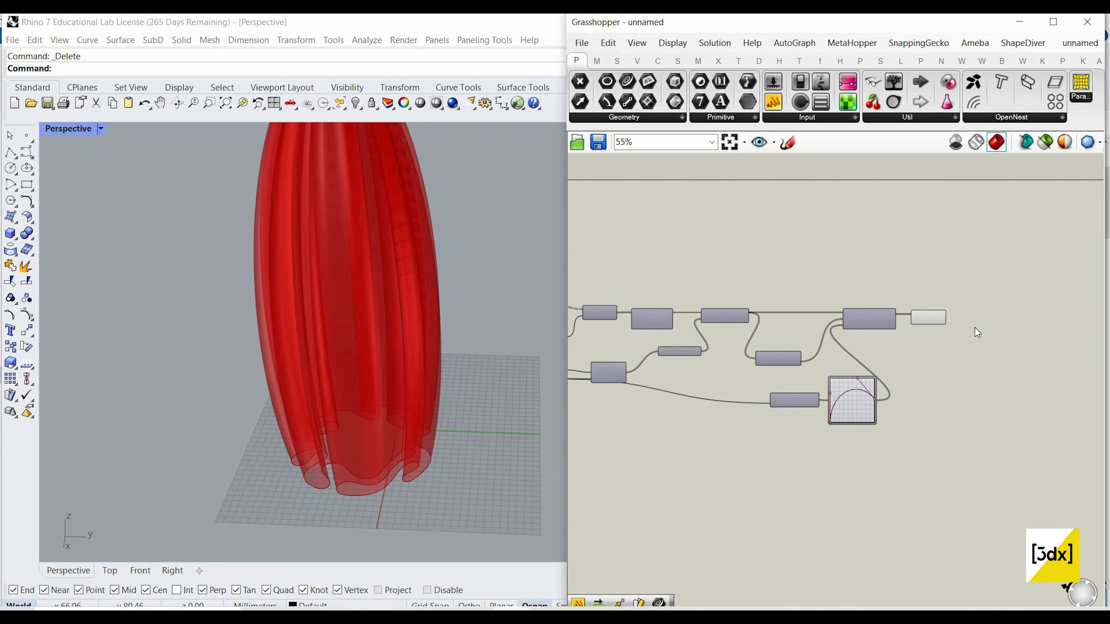
scroll(891, 324, up, 5)
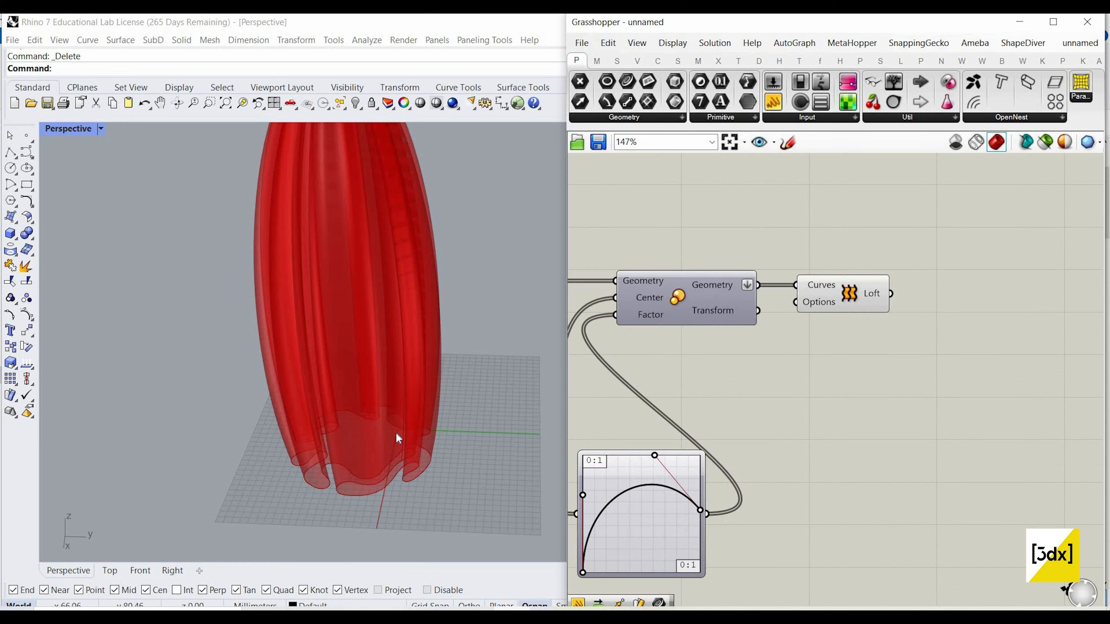
scroll(396, 433, down, 4)
scroll(369, 246, up, 2)
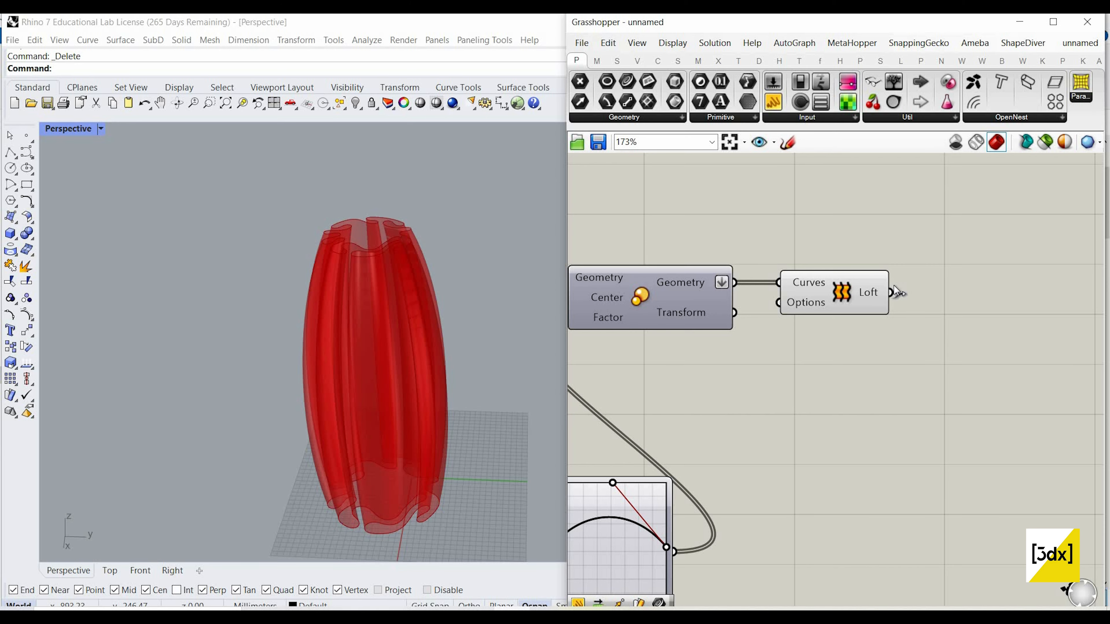
Step: Set the number slider feeding the Series component's Step input to 10
scroll(973, 367, down, 7)
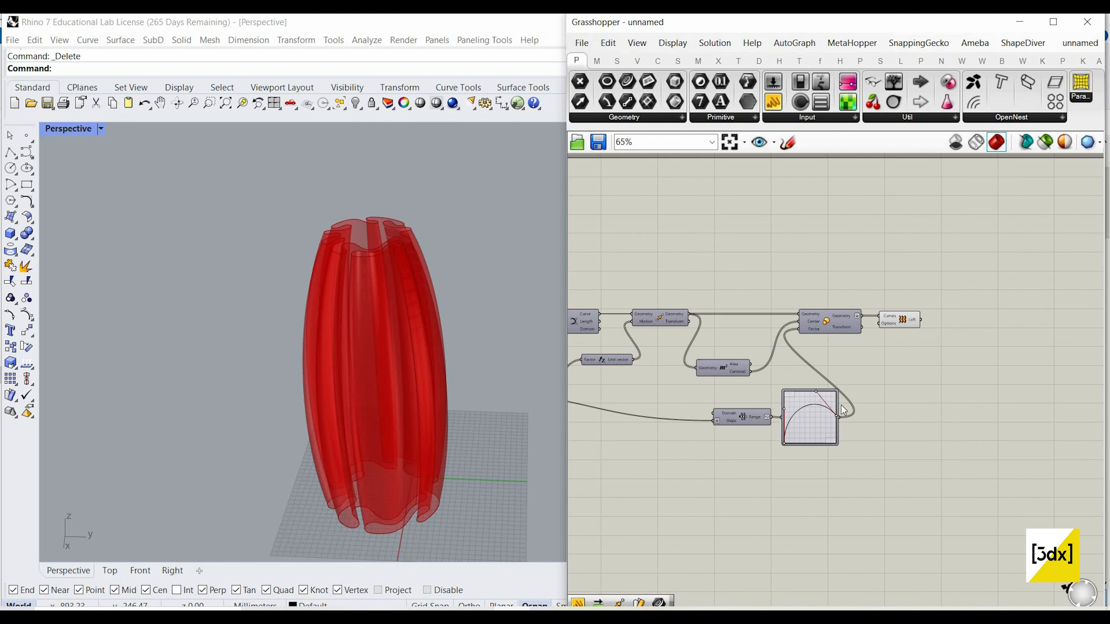
scroll(656, 389, up, 4)
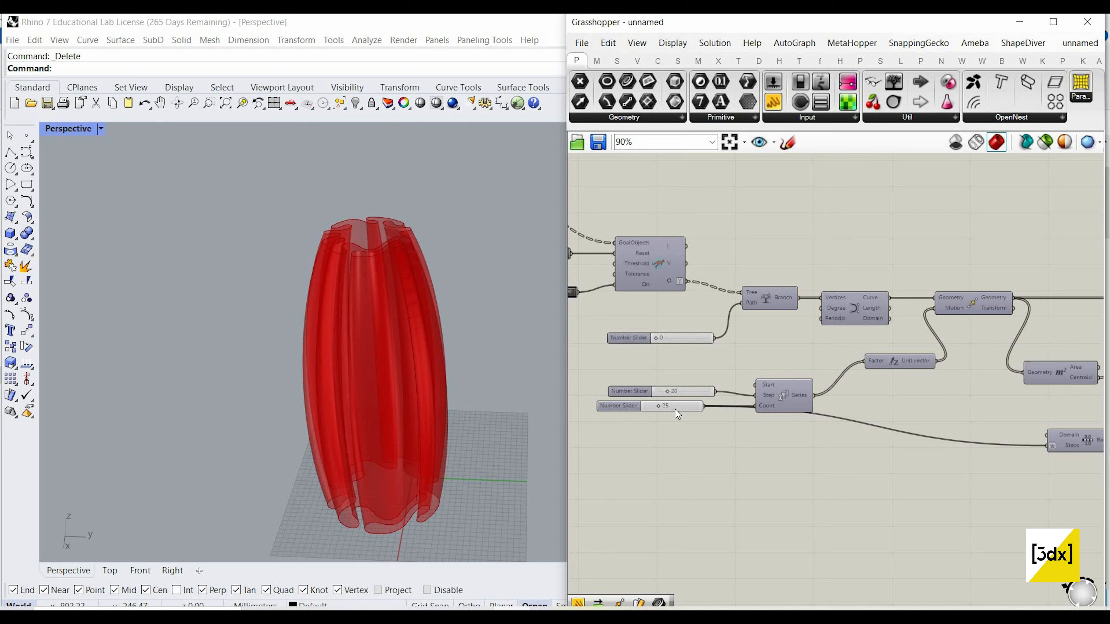
scroll(687, 379, up, 1)
double_click(690, 386)
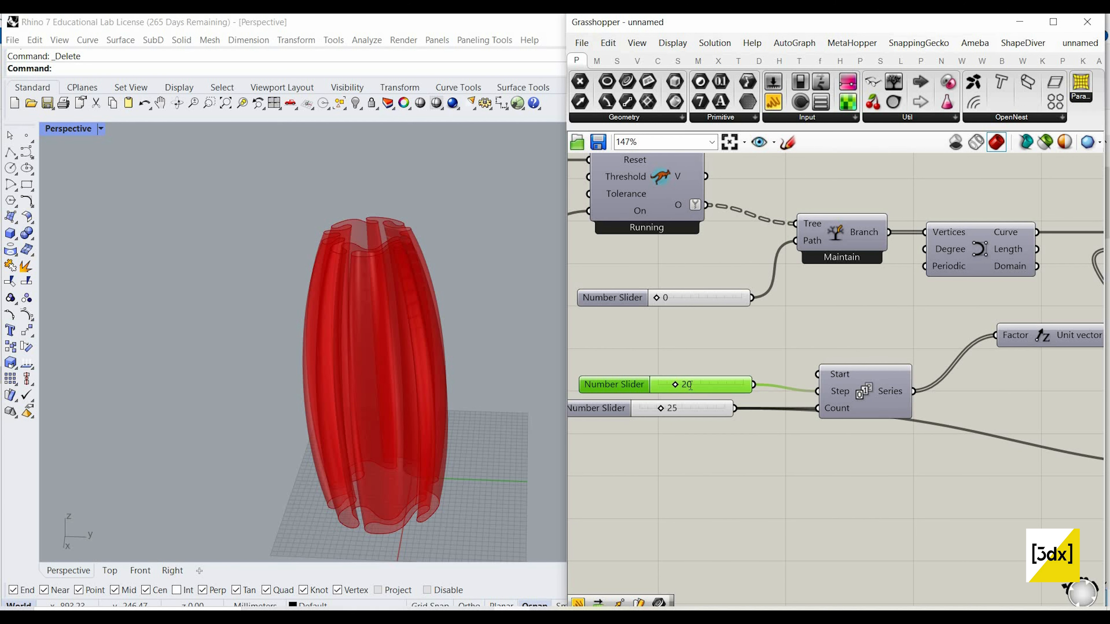
text(10)
key(Return)
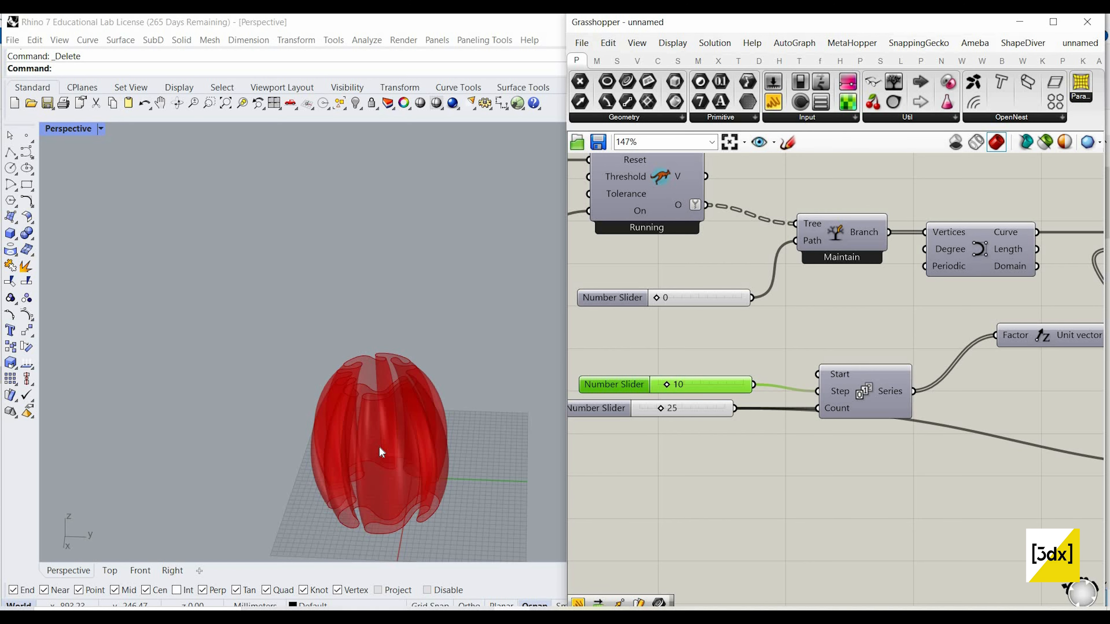
scroll(400, 360, up, 5)
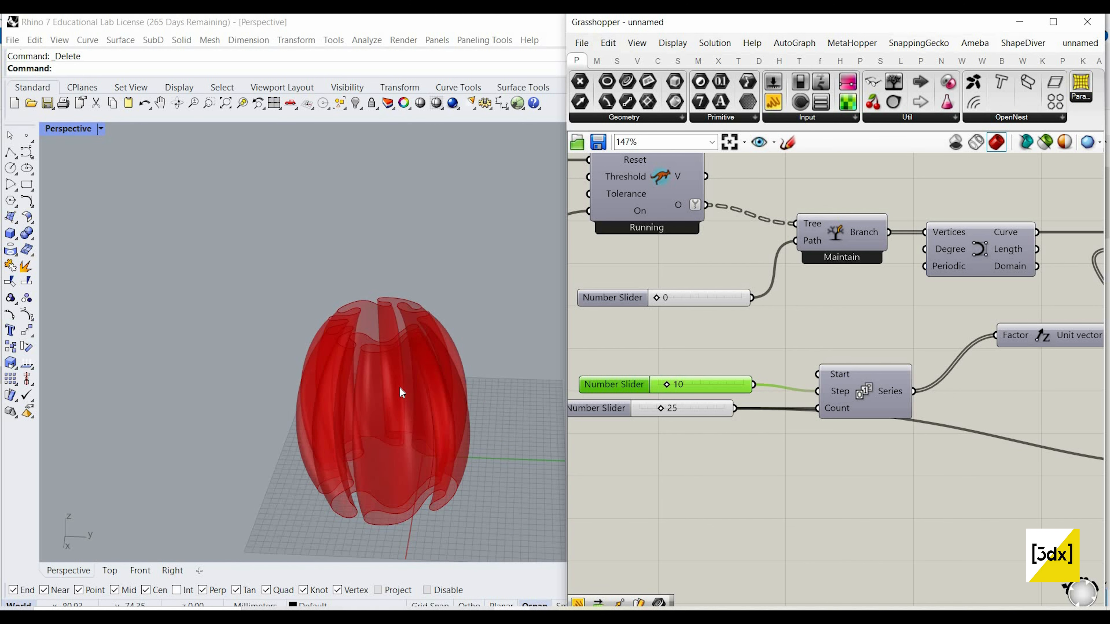
right_drag(403, 324, 371, 376)
Step: Turn on the preview of the Nurbs Curve component to view the base curve, and turn it off again
scroll(858, 395, down, 5)
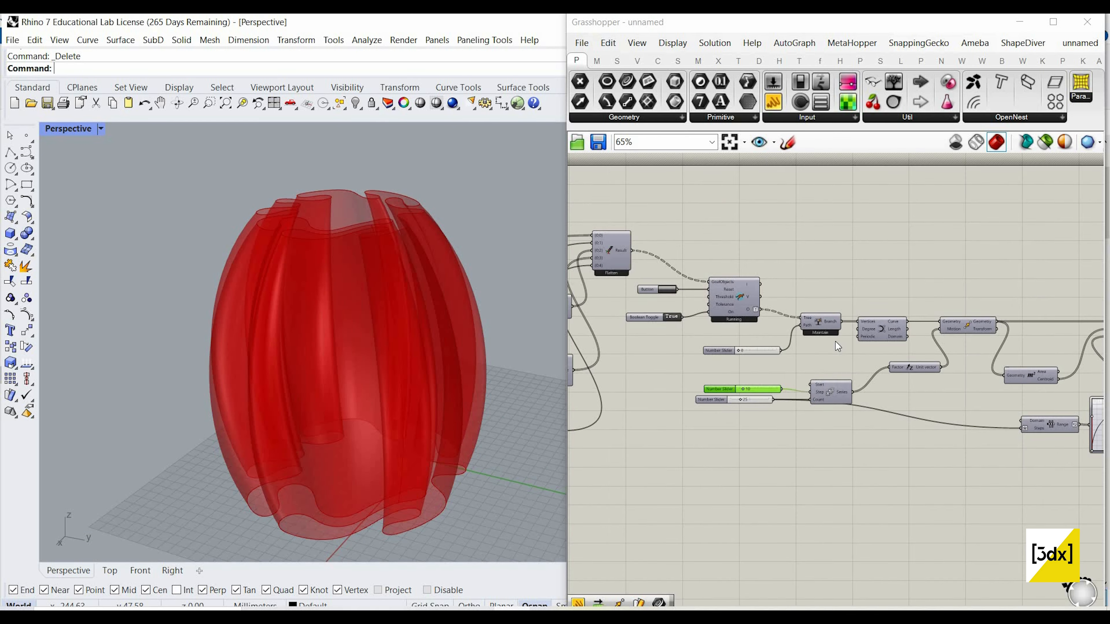
scroll(878, 341, up, 3)
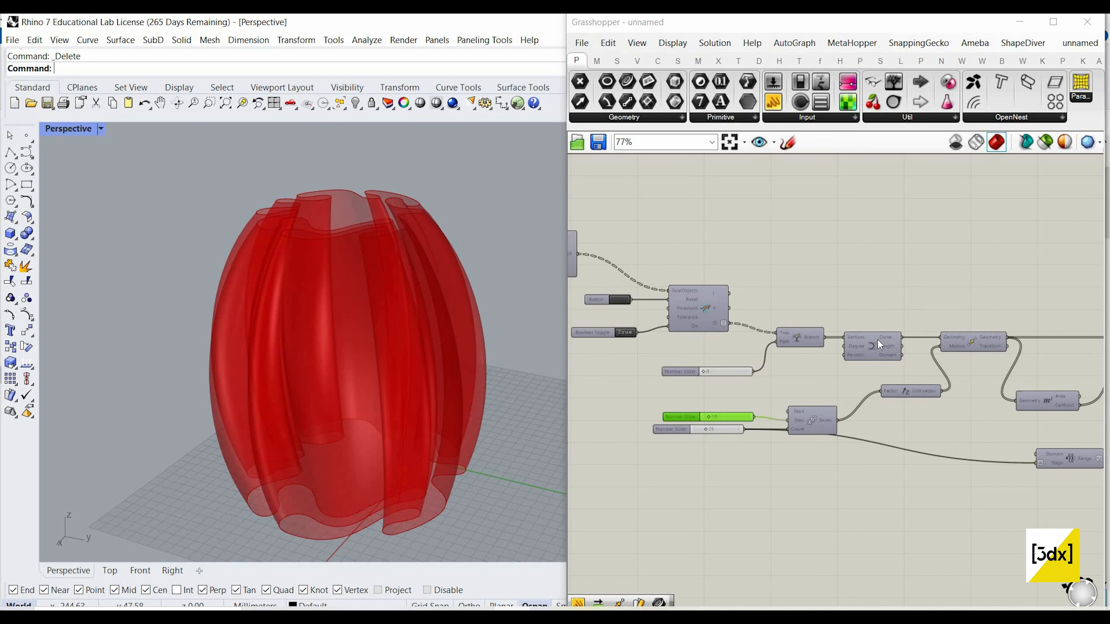
right_click(937, 284)
click(925, 284)
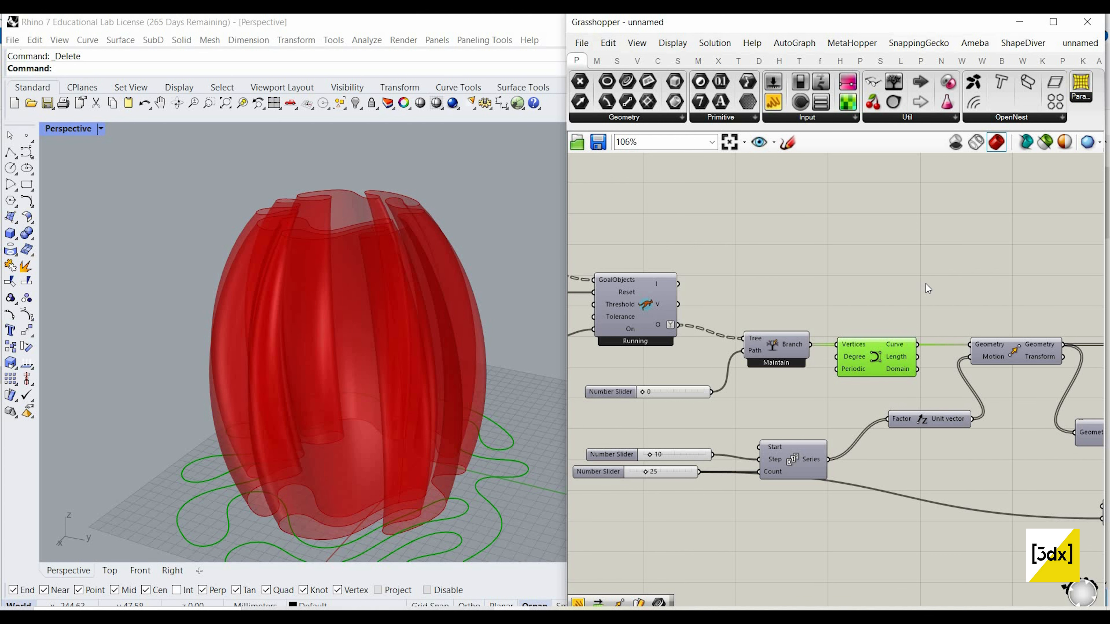
right_click(936, 295)
click(946, 300)
scroll(720, 310, down, 3)
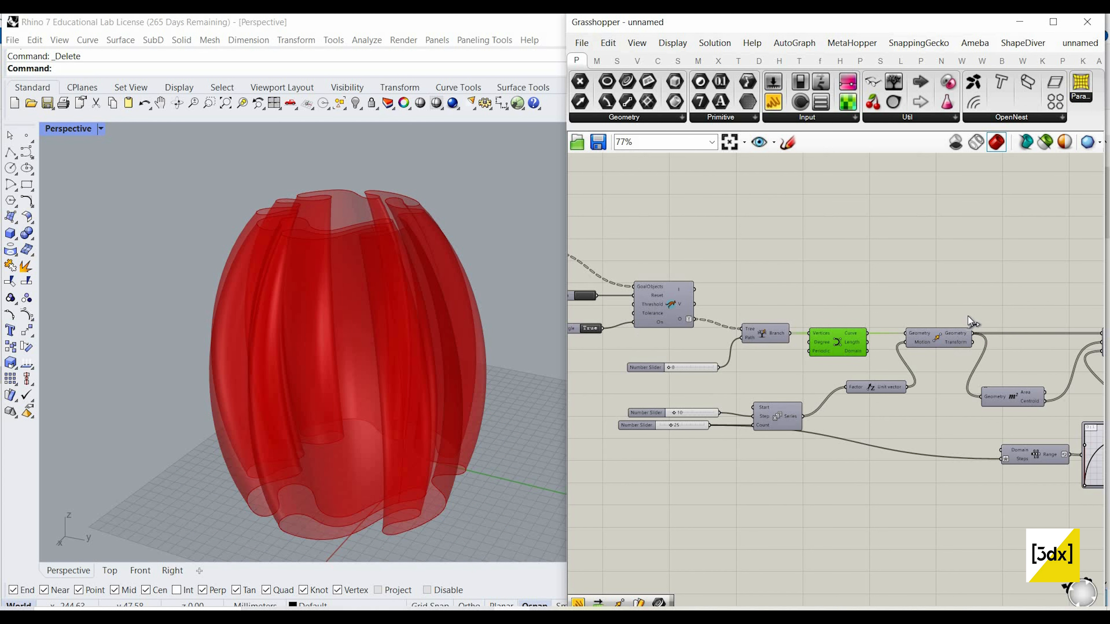
Step: Add a List Item component above Loft and feed its List input from the Scale component's Geometry output
scroll(771, 309, up, 3)
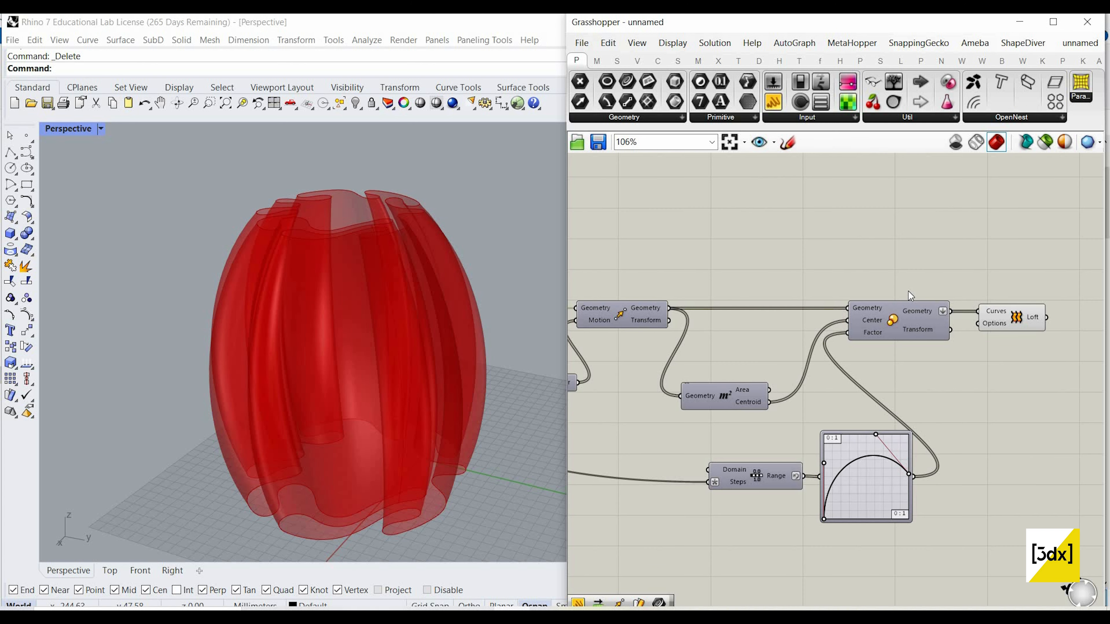
scroll(893, 280, down, 2)
scroll(875, 289, up, 4)
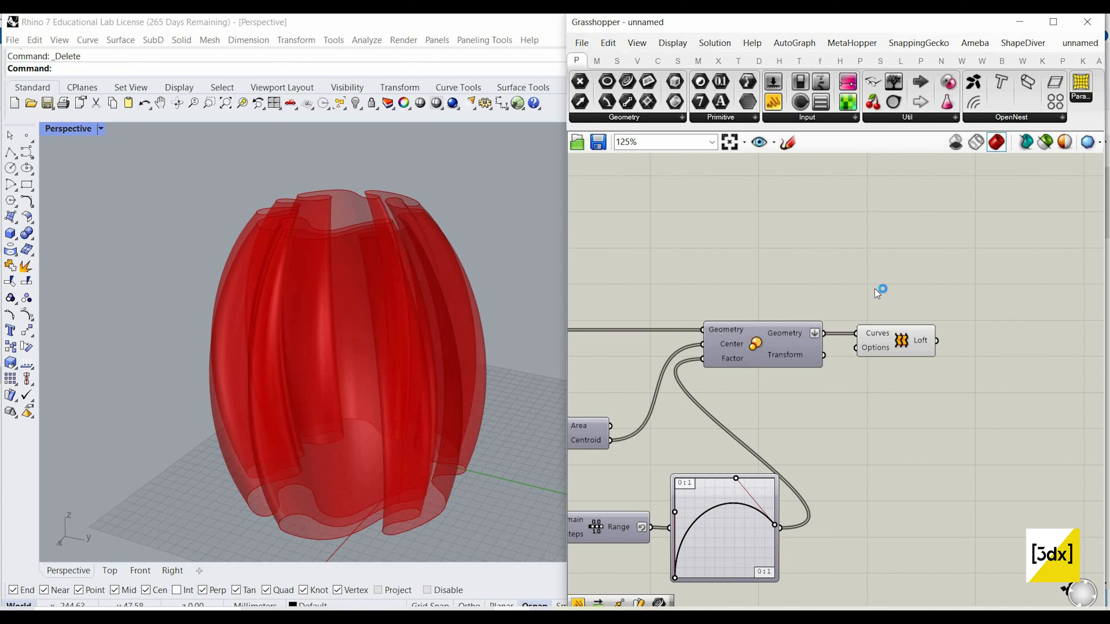
double_click(875, 289)
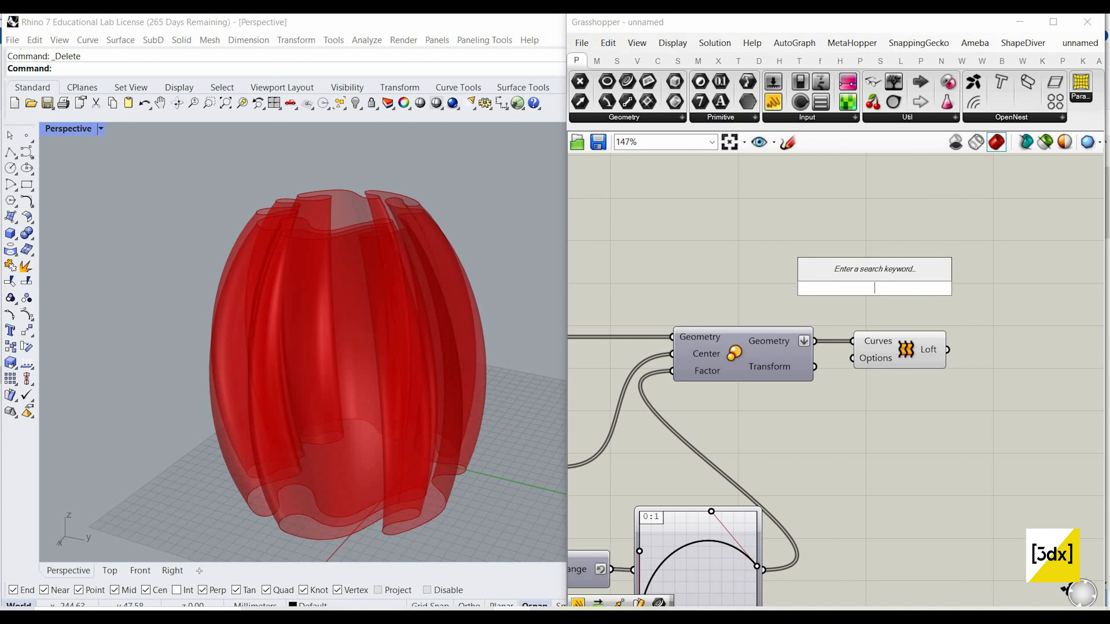
text(listt item)
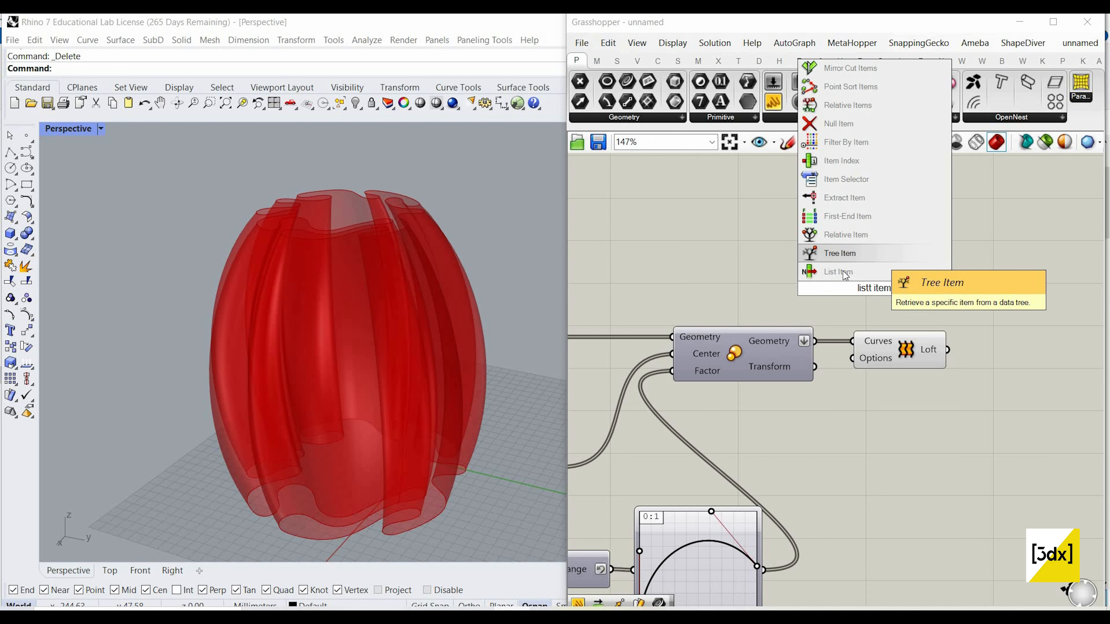
key(Return)
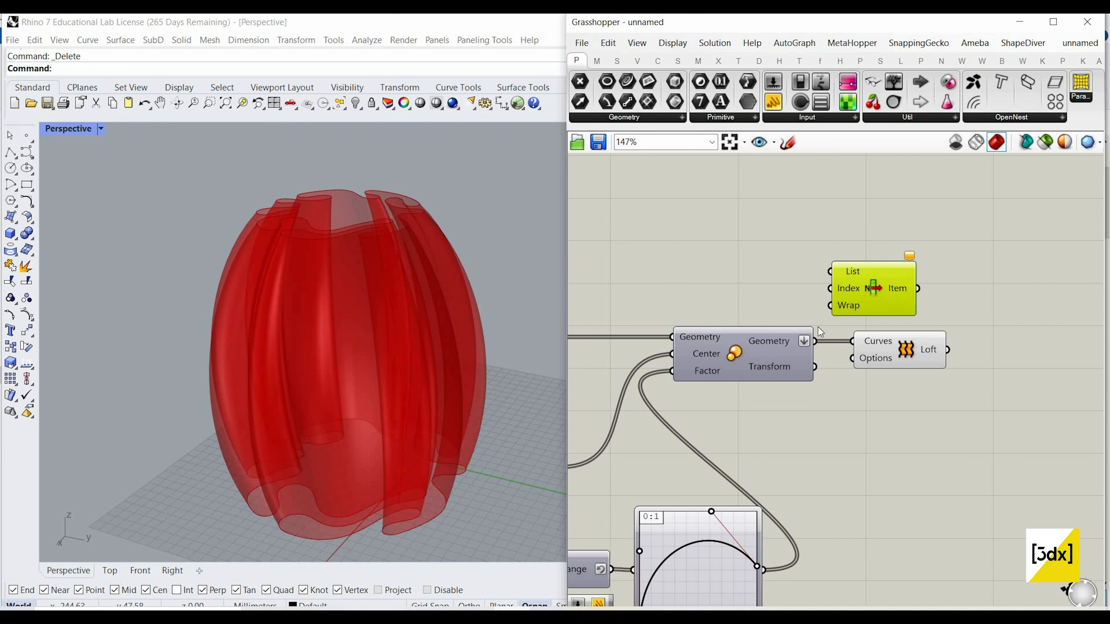
double_click(726, 306)
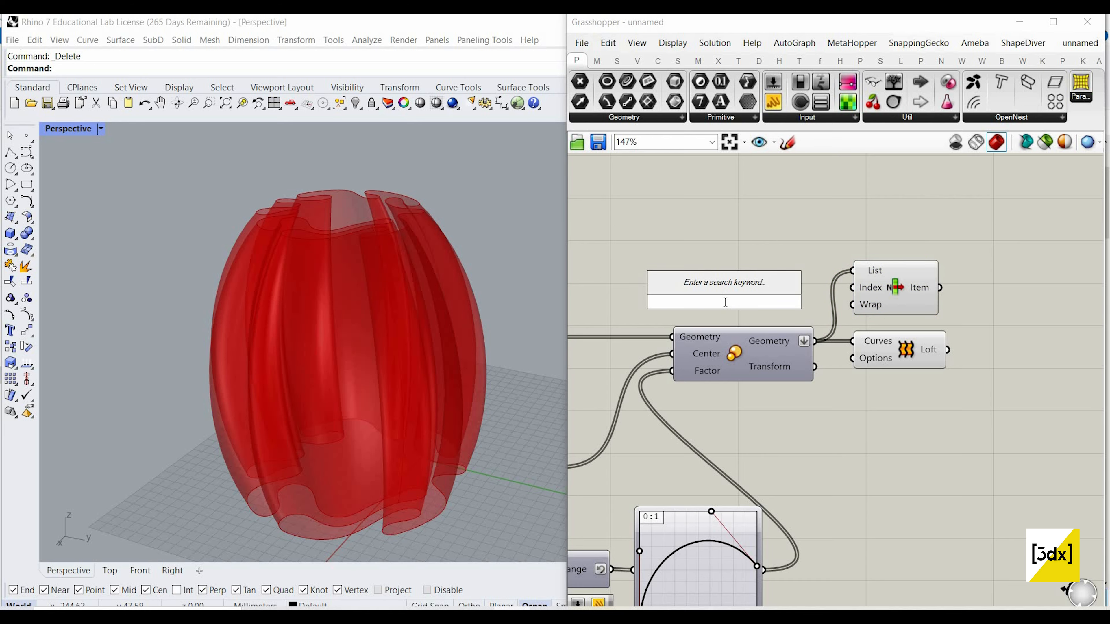
text(-)
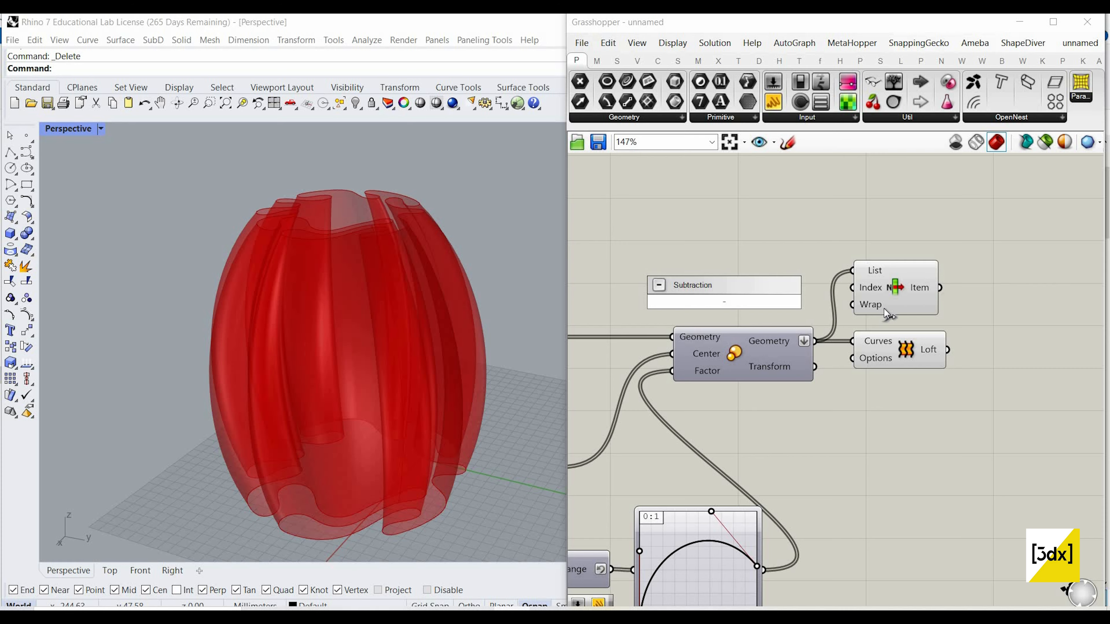
key(Escape)
Step: Give the List Item's Index input the expression -1 and move the component a little higher
right_click(871, 288)
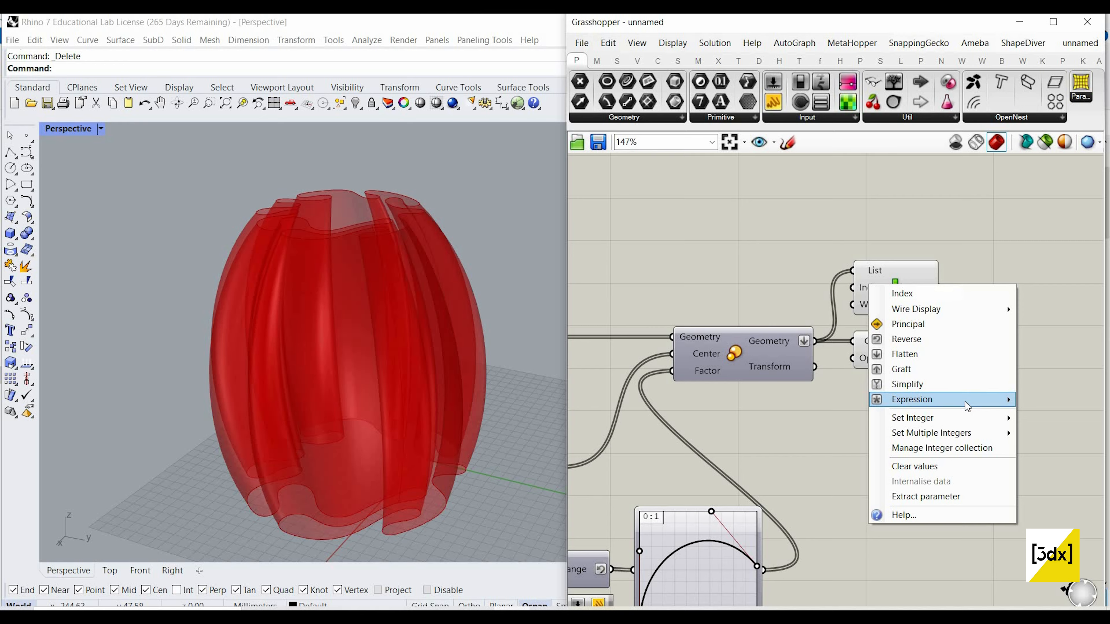
mouse_move(966, 400)
click(823, 412)
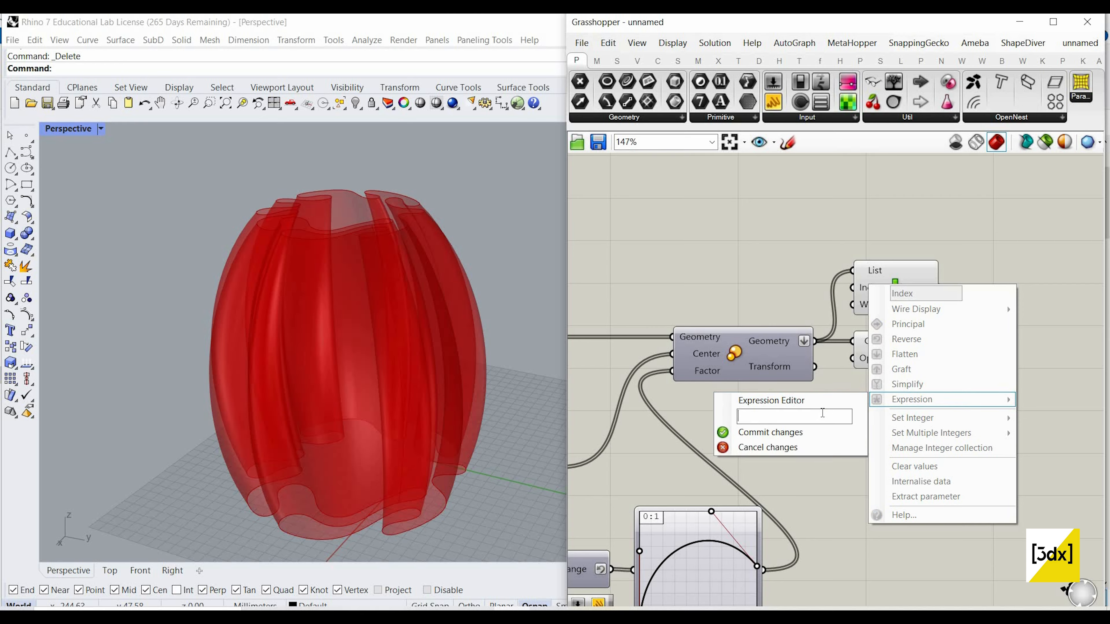
text(-1)
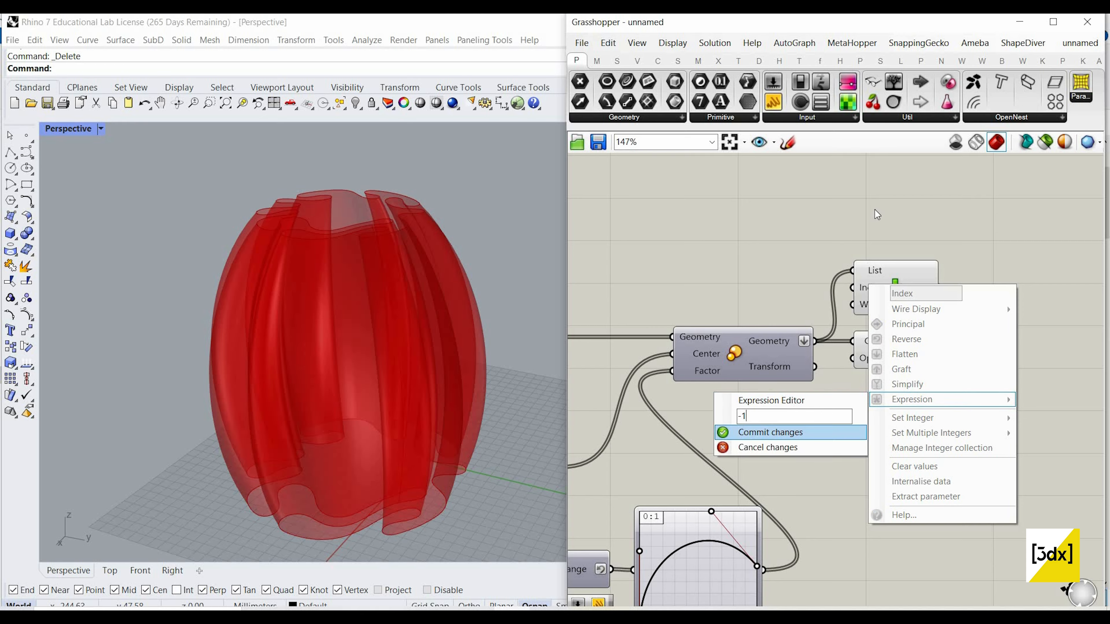
key(Return)
drag(888, 266, 896, 239)
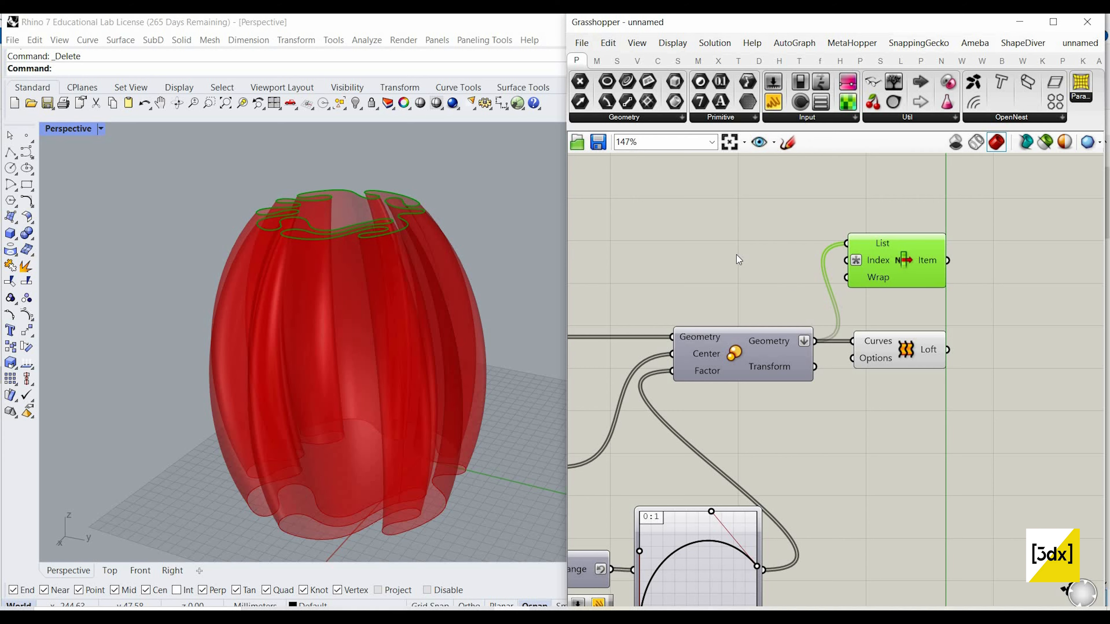
Step: Add an Area component beside List Item and connect the Item output to its Geometry input
right_drag(1011, 275, 962, 275)
scroll(961, 275, down, 1)
scroll(962, 275, up, 2)
double_click(962, 275)
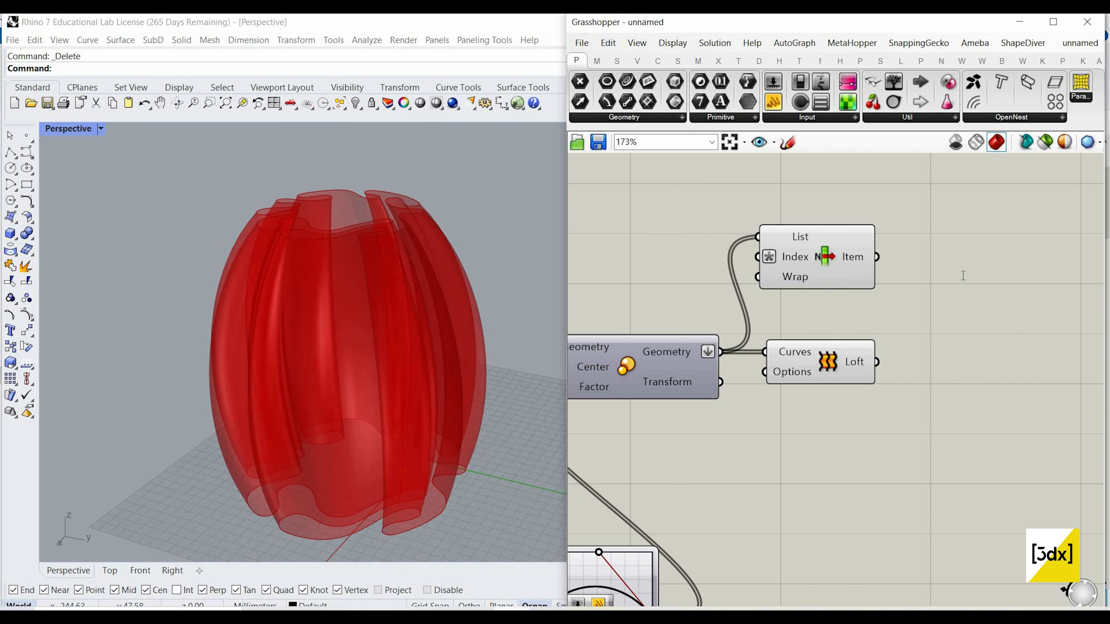
text(are)
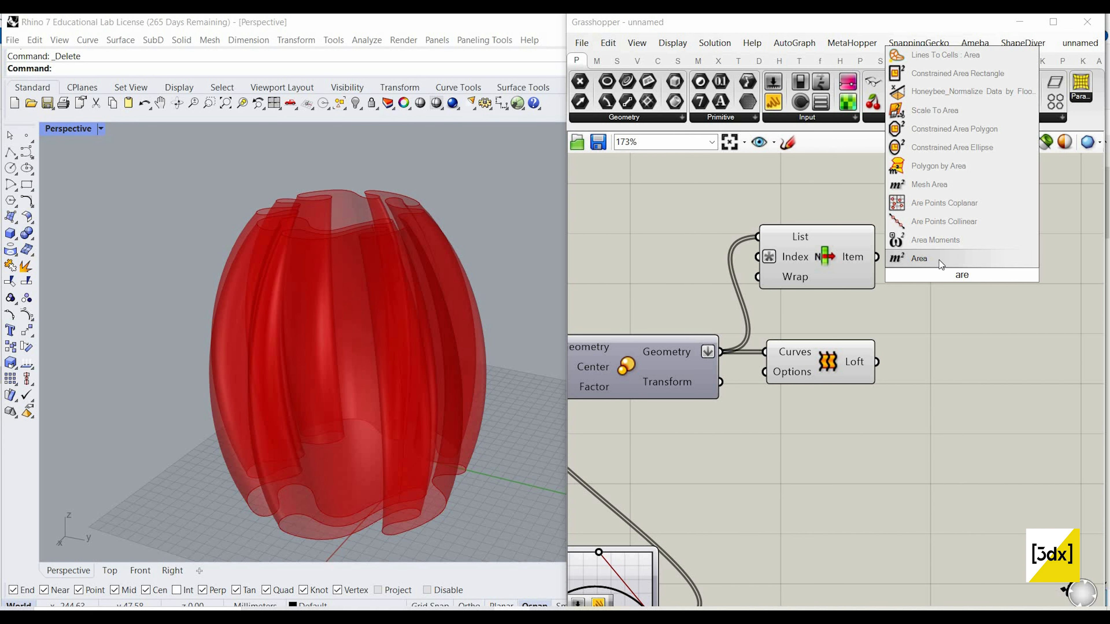
click(953, 256)
mouse_move(896, 277)
mouse_down()
mouse_move(906, 259)
mouse_move(877, 257)
mouse_up()
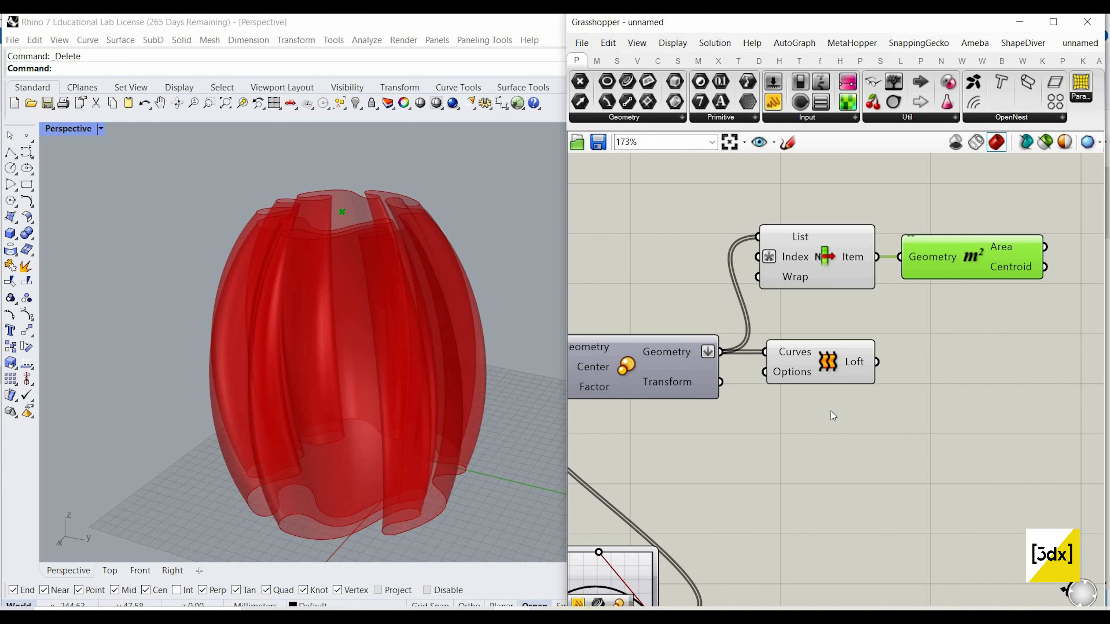
Step: Move the Loft component lower to clear space below the List Item and Area components
click(817, 372)
drag(817, 371, 830, 430)
scroll(815, 391, down, 2)
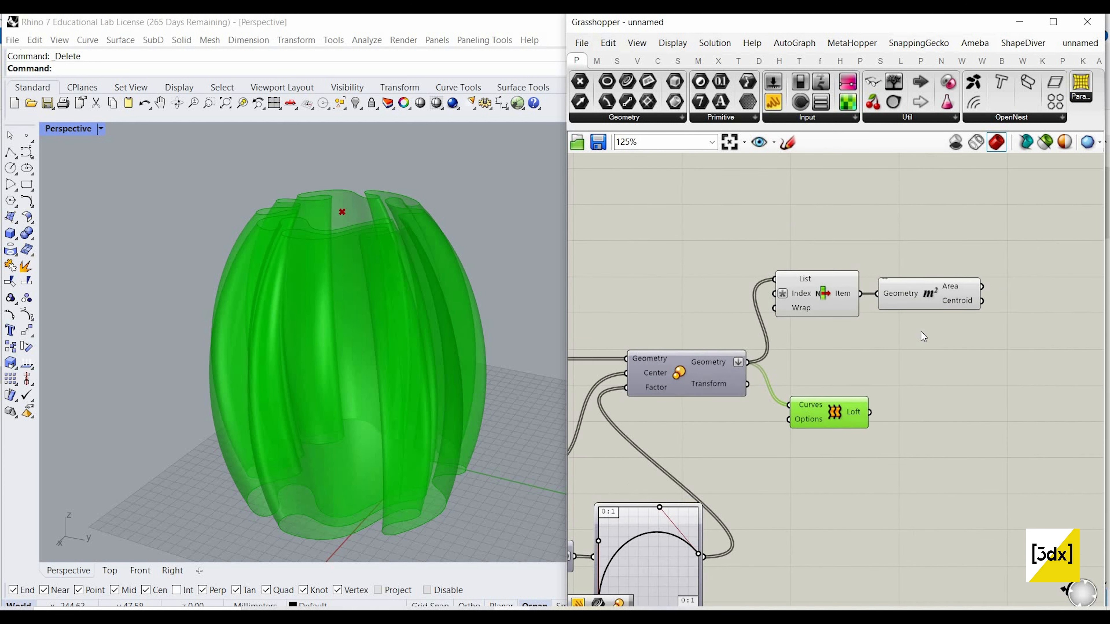
scroll(963, 341, up, 3)
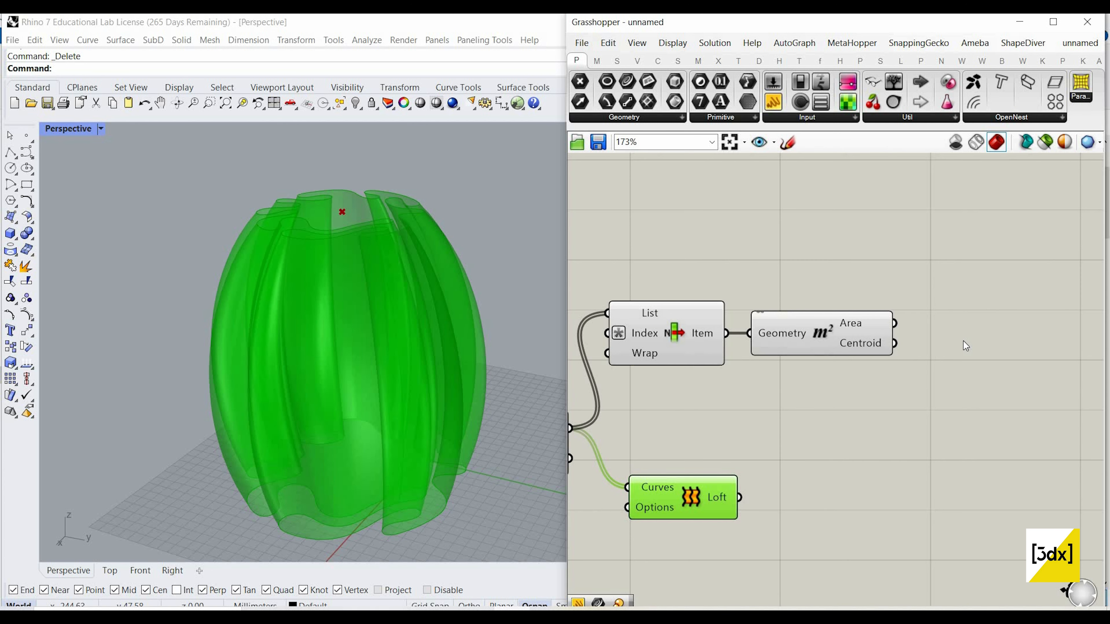
Step: Add a Circle component beside the Area component and connect the Centroid output to its Plane input
click(964, 341)
double_click(963, 341)
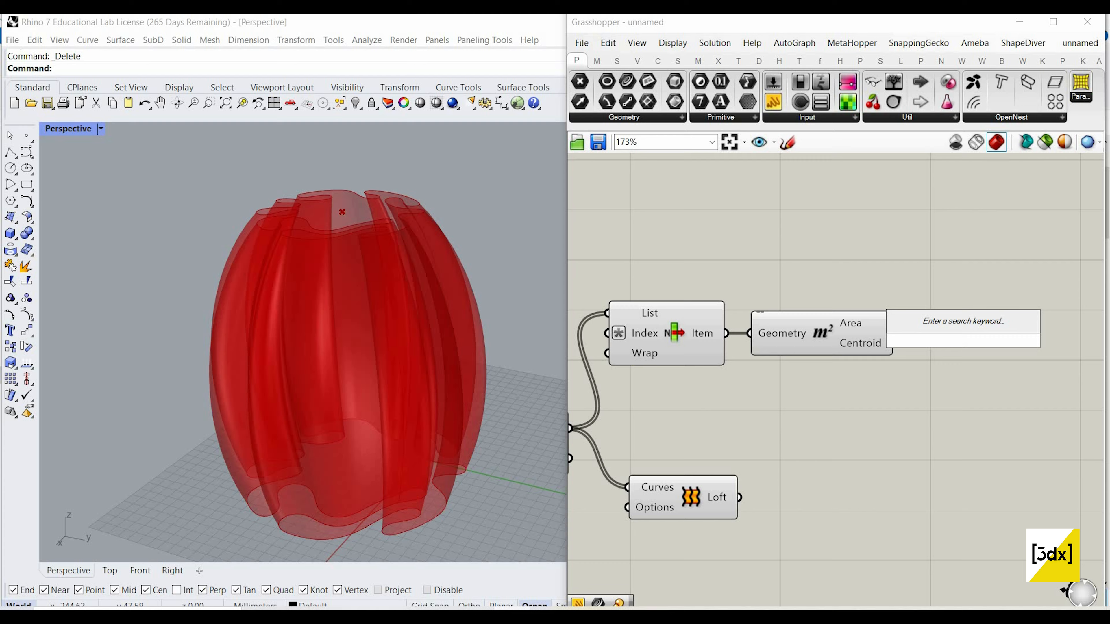
text(circle)
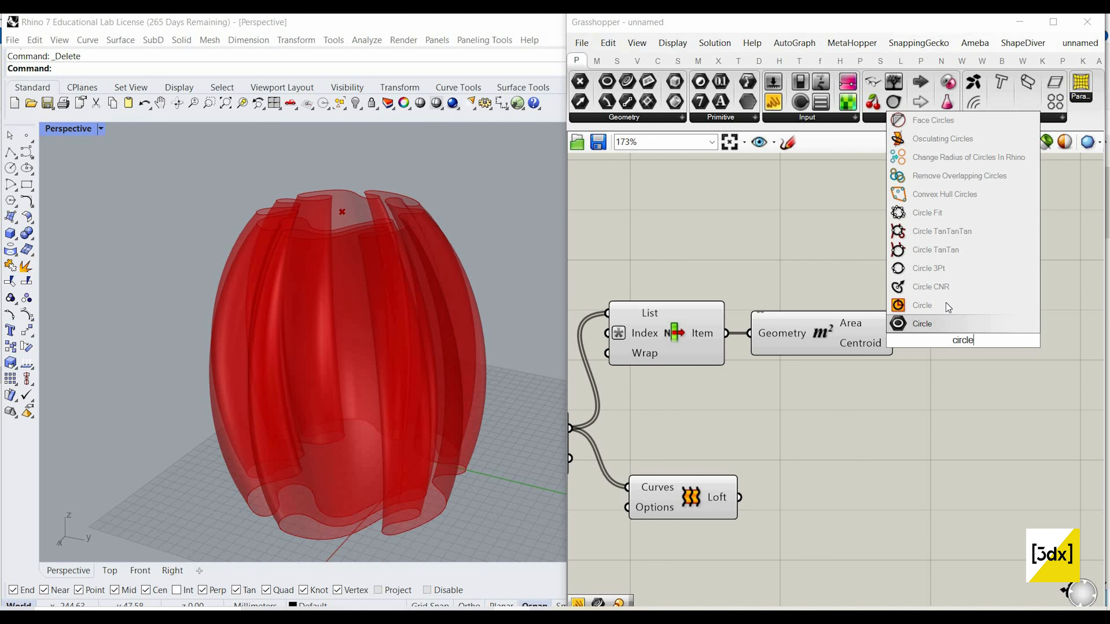
click(946, 306)
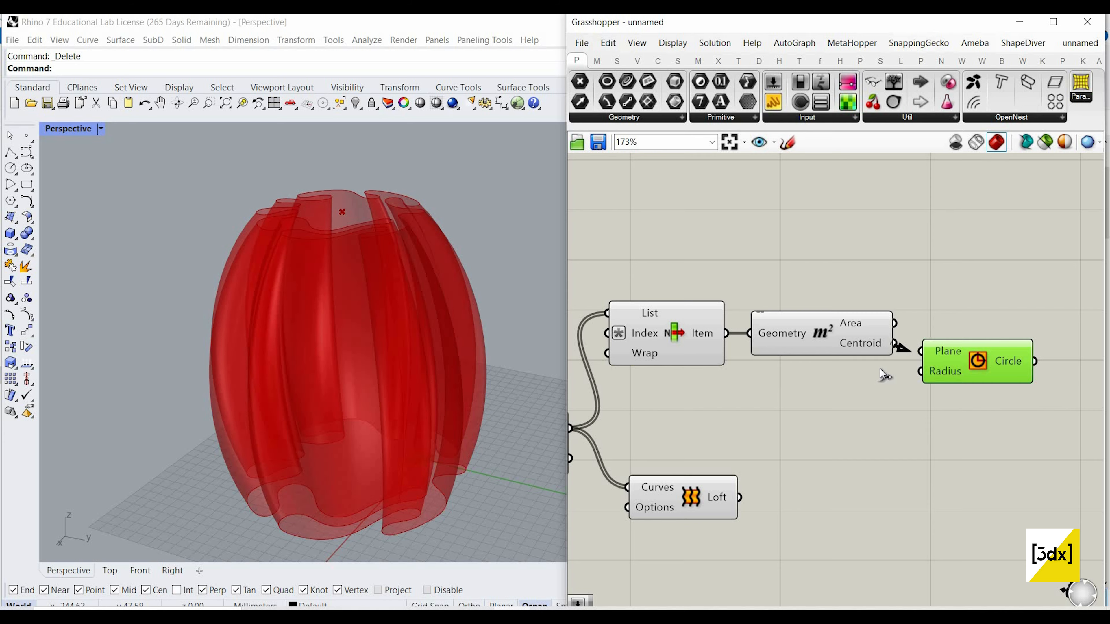
drag(916, 362, 919, 352)
Step: Add a number slider of 250, connect it to the Circle's Radius input, and lower its value to 120
double_click(784, 399)
text(2)
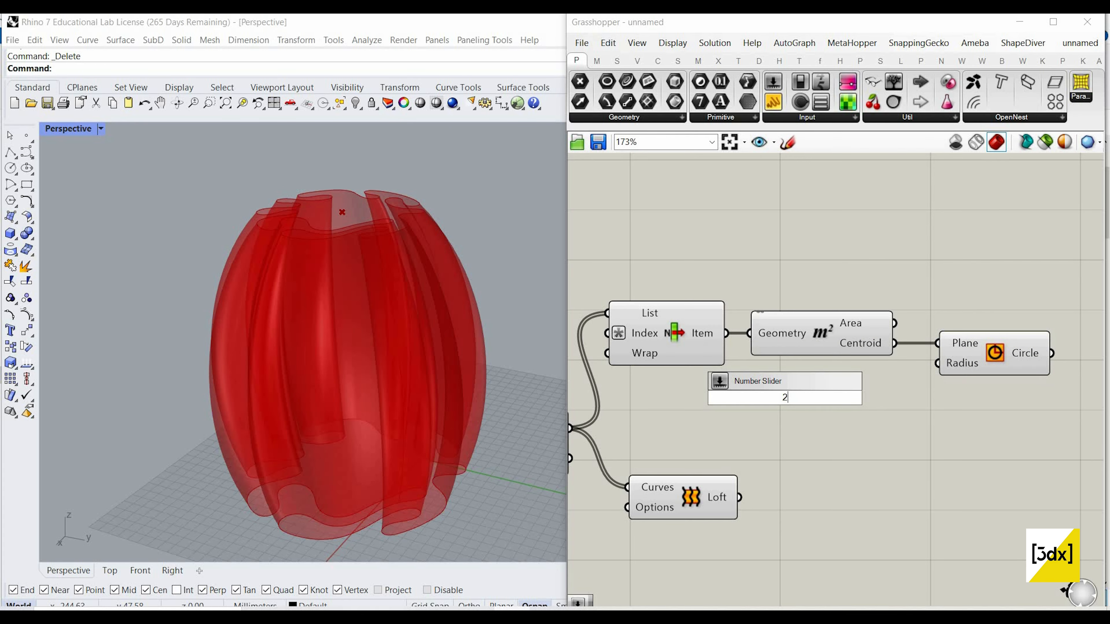
text(50)
key(Return)
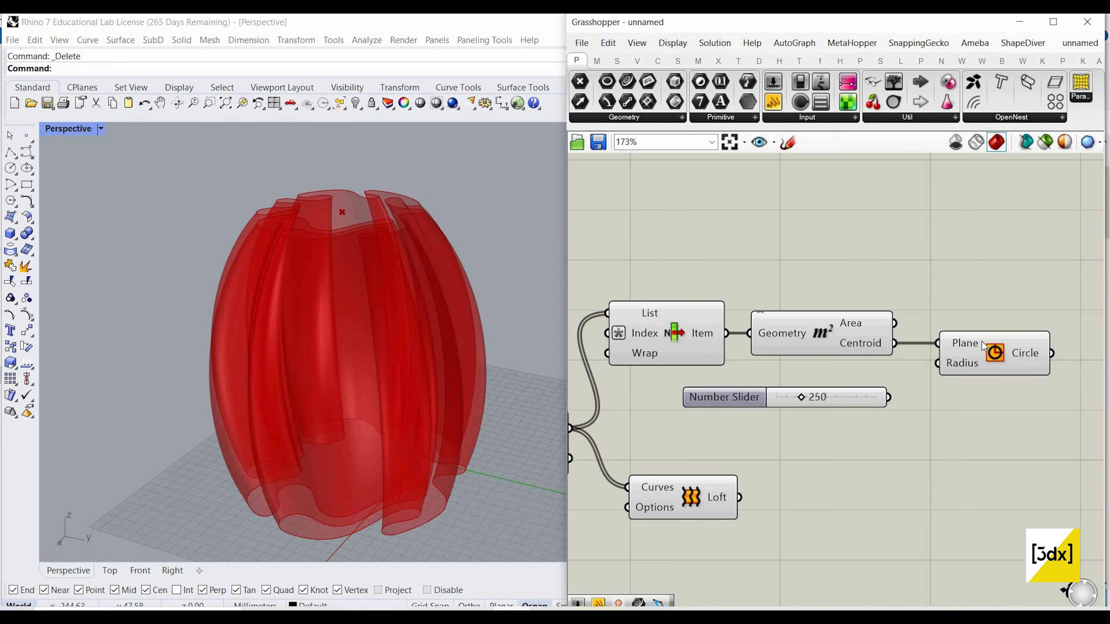
drag(937, 364, 888, 397)
scroll(789, 403, up, 4)
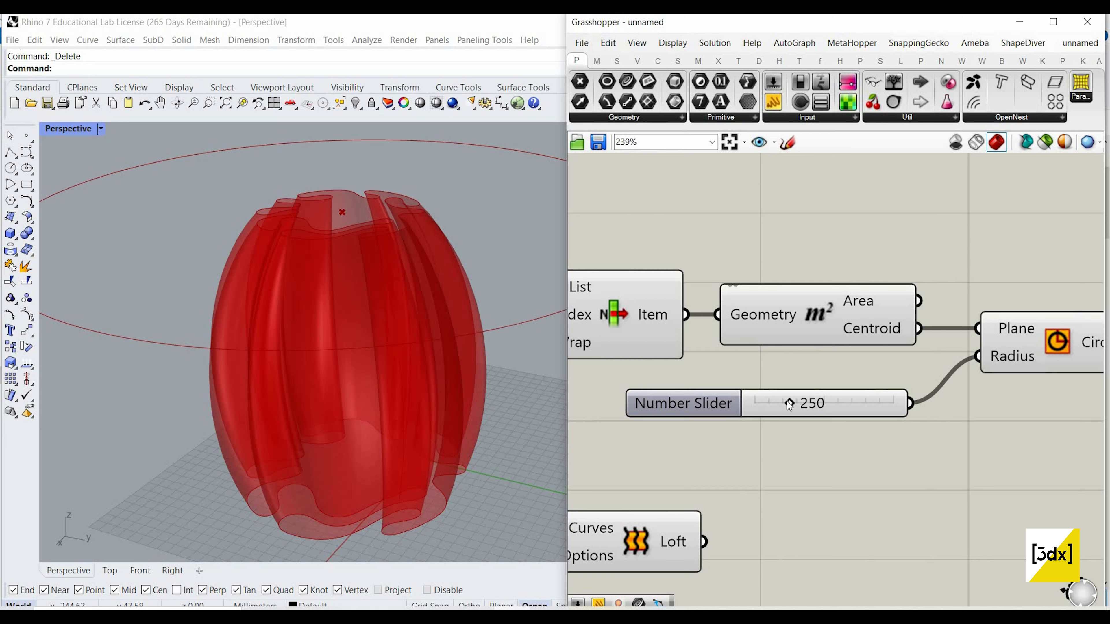
drag(774, 400, 754, 401)
scroll(776, 378, down, 4)
scroll(939, 368, down, 3)
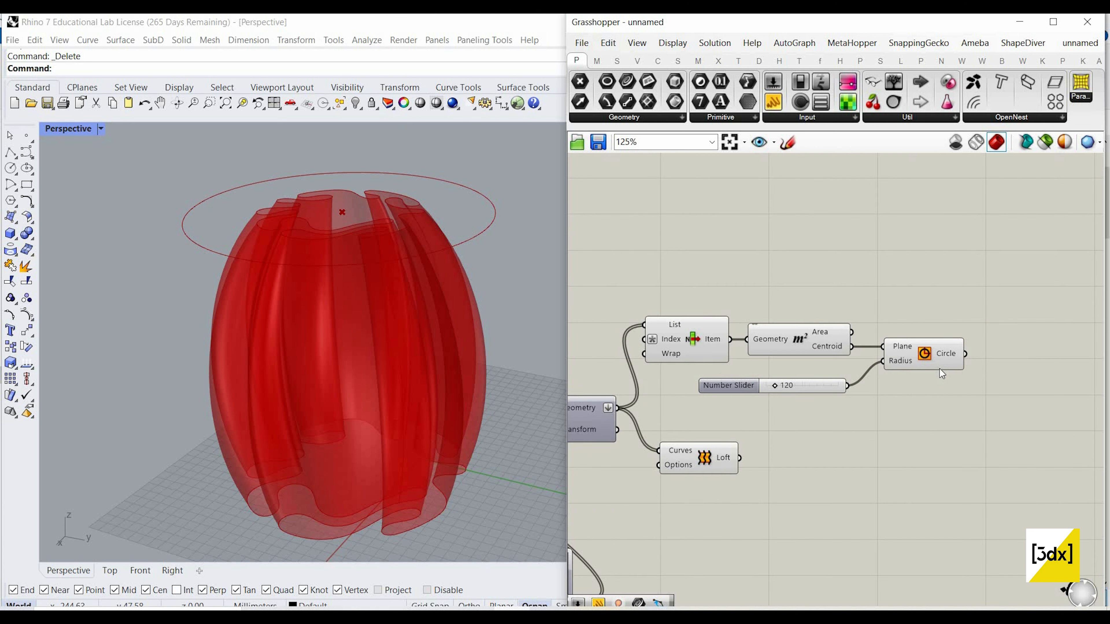
Step: Add an Extrude component beside Circle, connect the Circle output to its Base input, and align the two components
scroll(882, 368, up, 2)
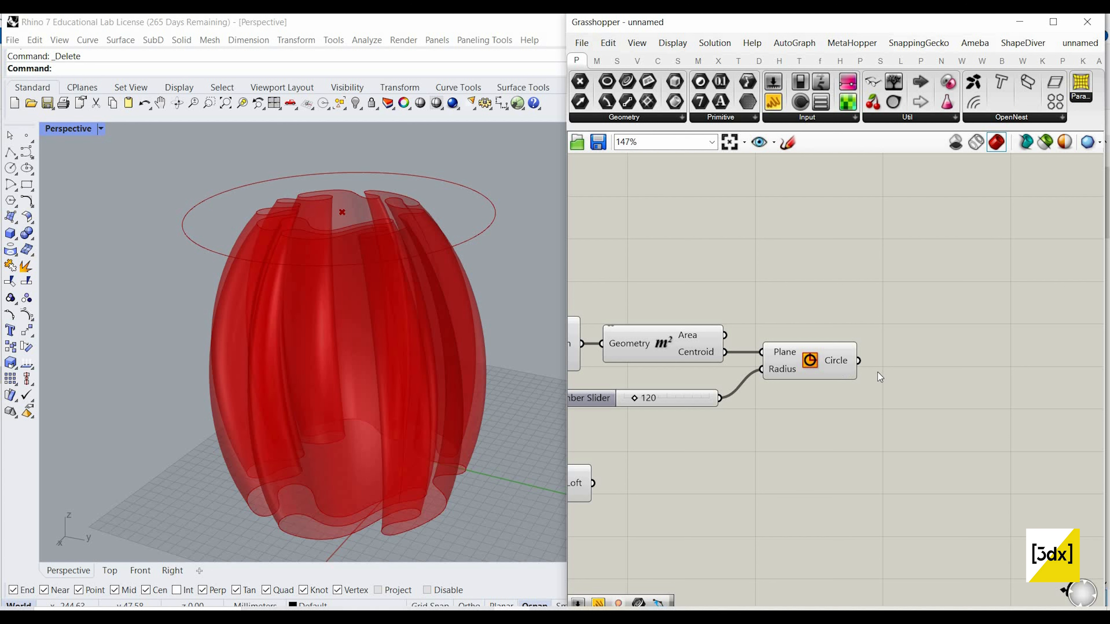
double_click(924, 380)
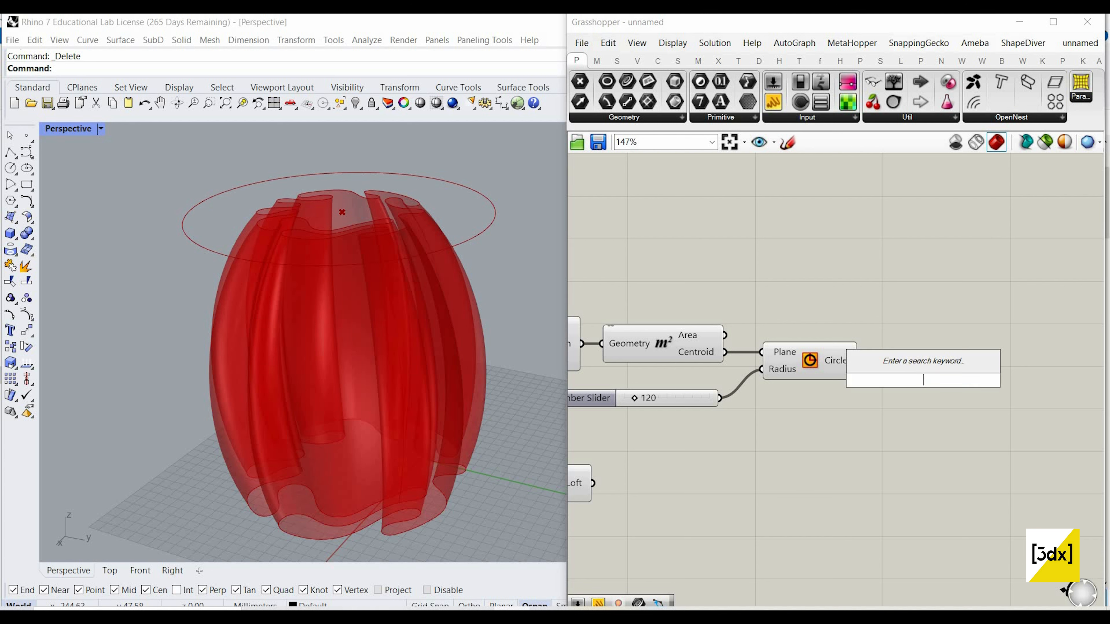
text(extru)
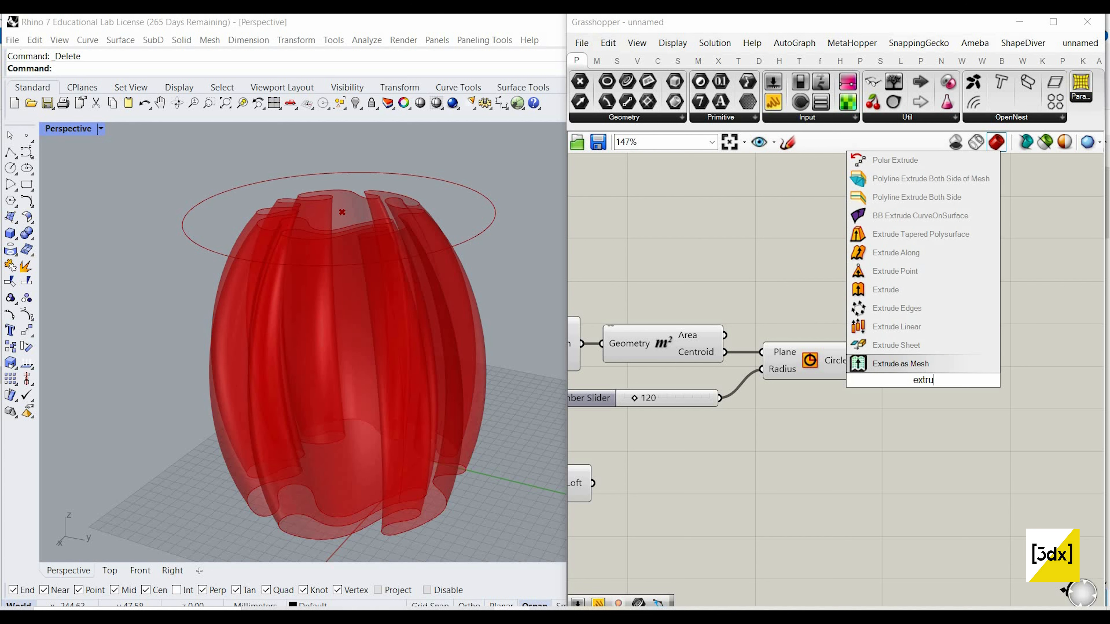
text(de)
key(Return)
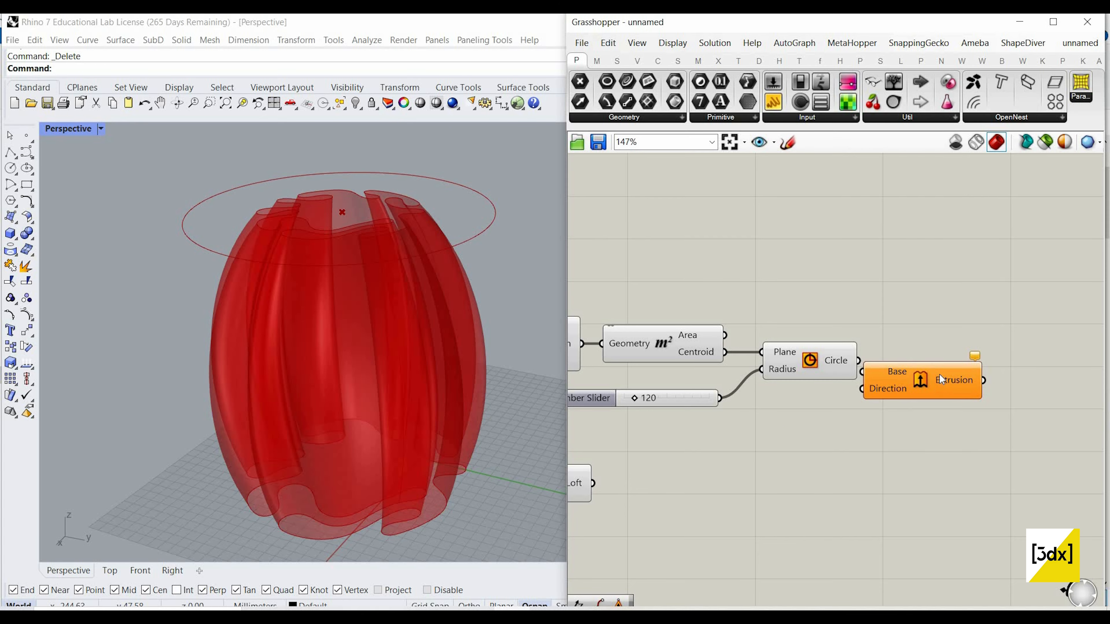
scroll(887, 365, up, 3)
drag(858, 359, 886, 375)
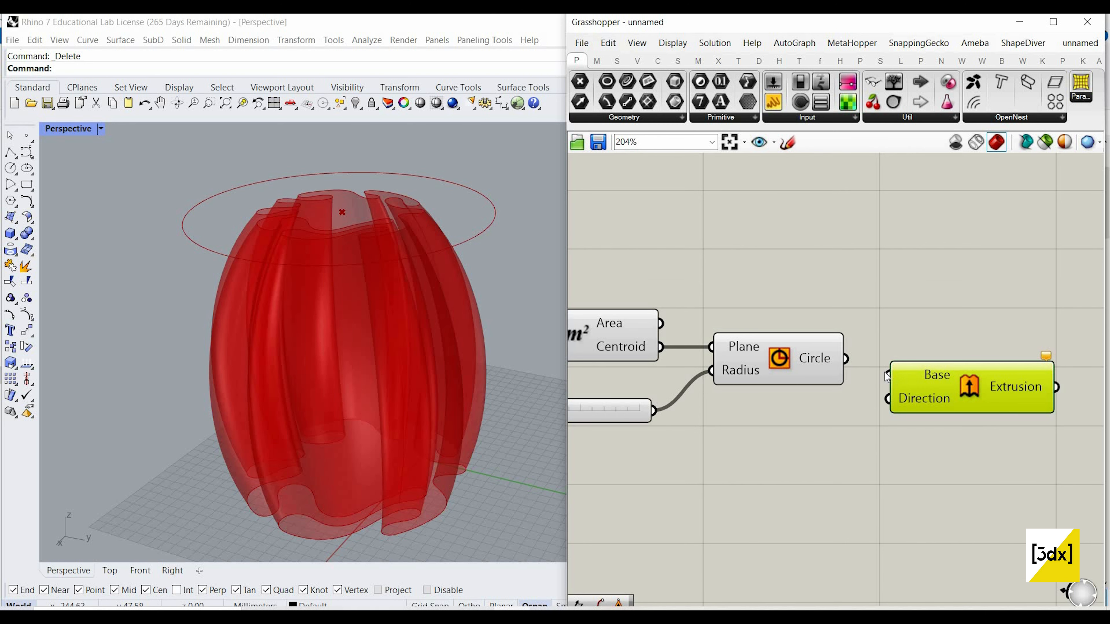
drag(963, 369, 973, 352)
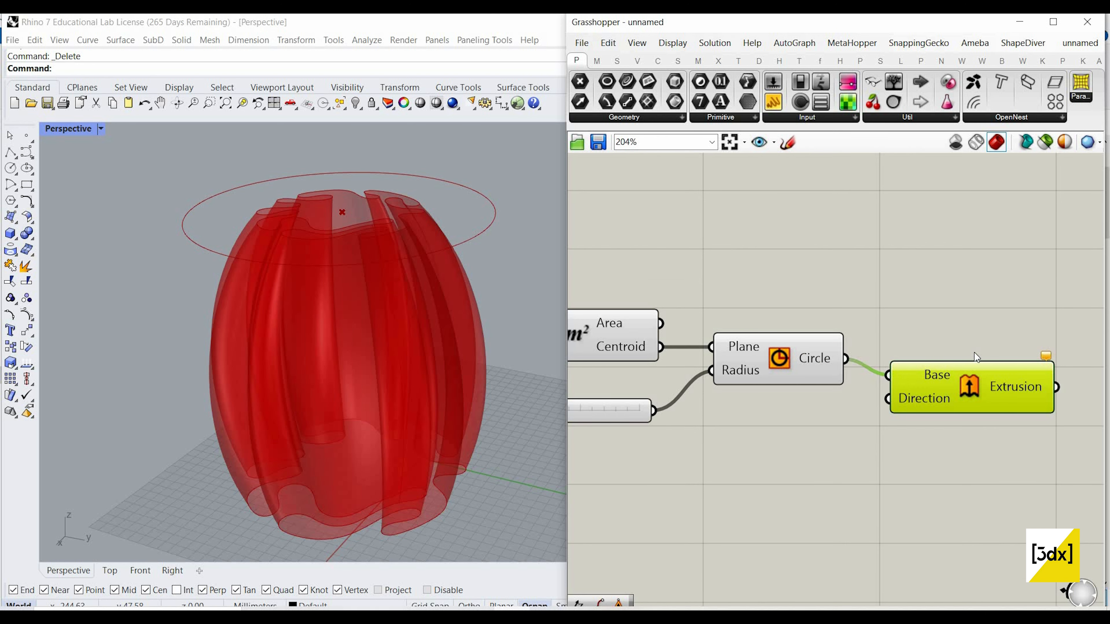
Step: Add a Unit Z component below Circle and connect its Unit vector output to the Extrude component's Direction input
double_click(737, 448)
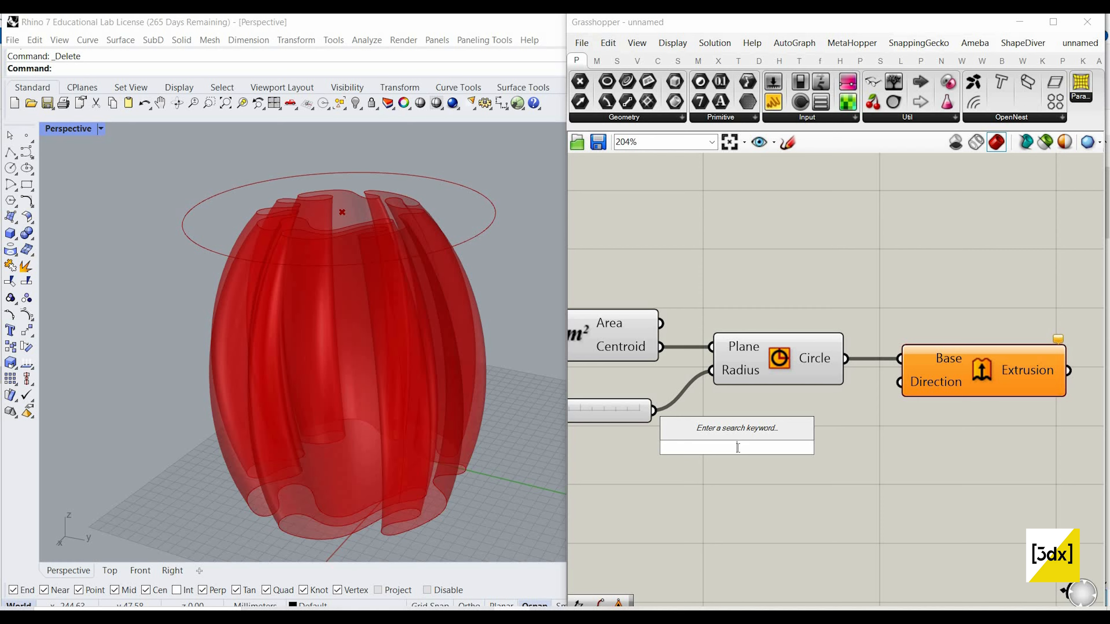
text(unit)
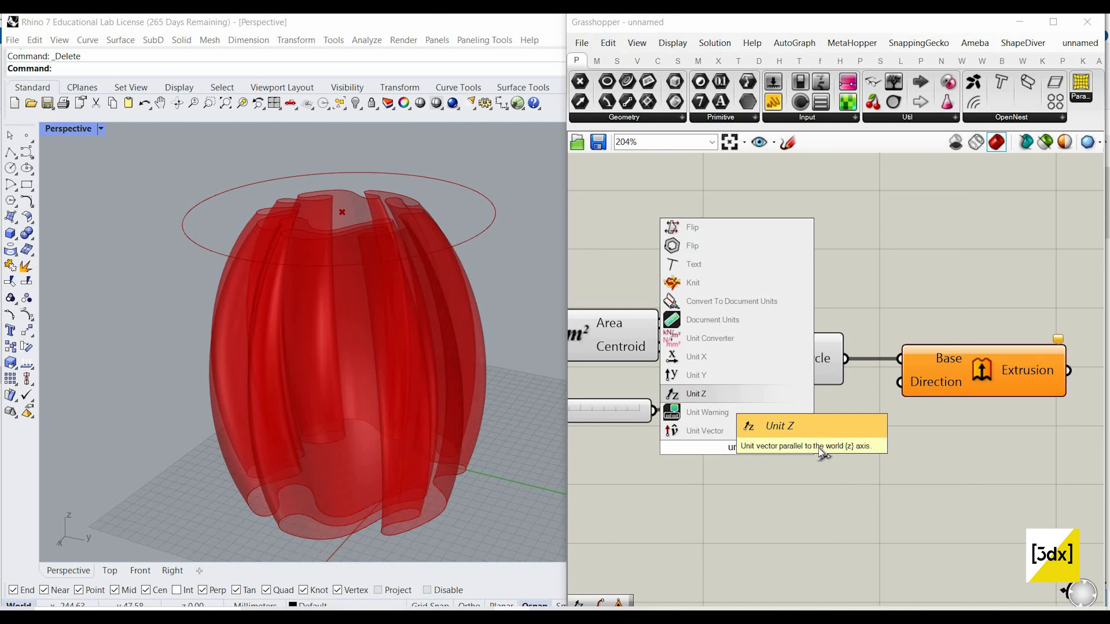
click(716, 394)
drag(817, 446, 960, 381)
scroll(961, 378, down, 3)
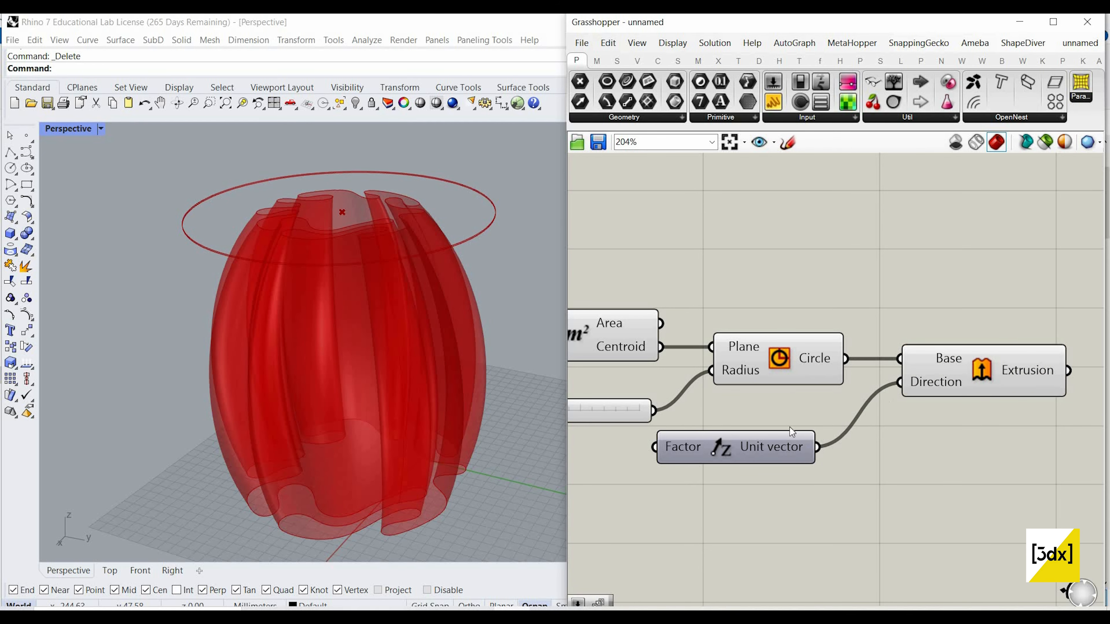
Step: Add a number slider of 50, connect it to the Unit Z Factor input, and change its value to 15
scroll(702, 434, up, 3)
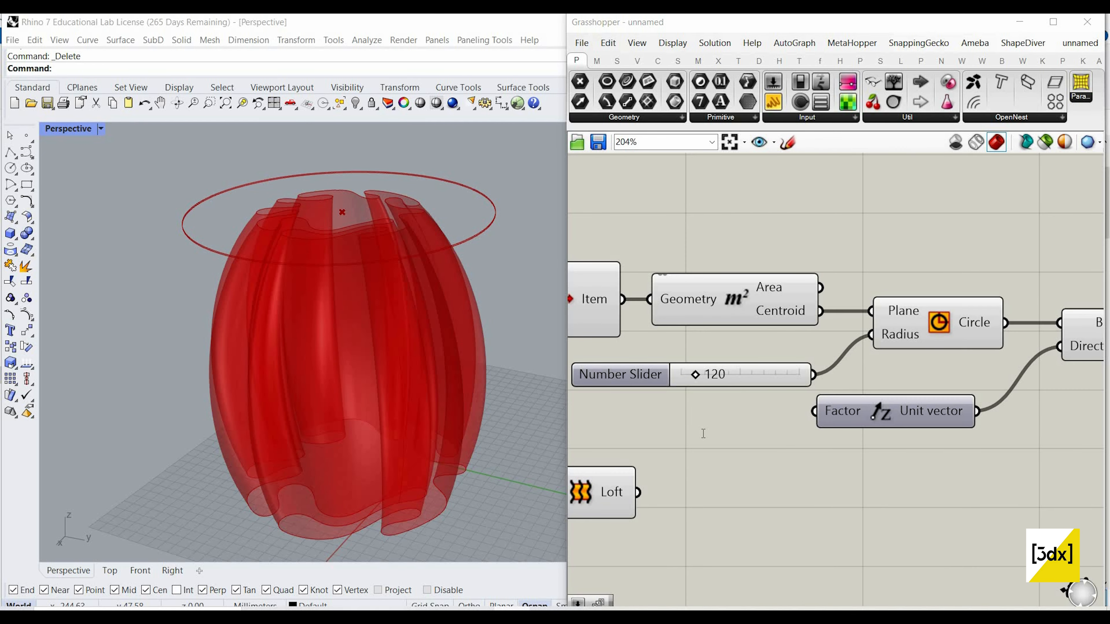
double_click(703, 432)
text(50)
key(Return)
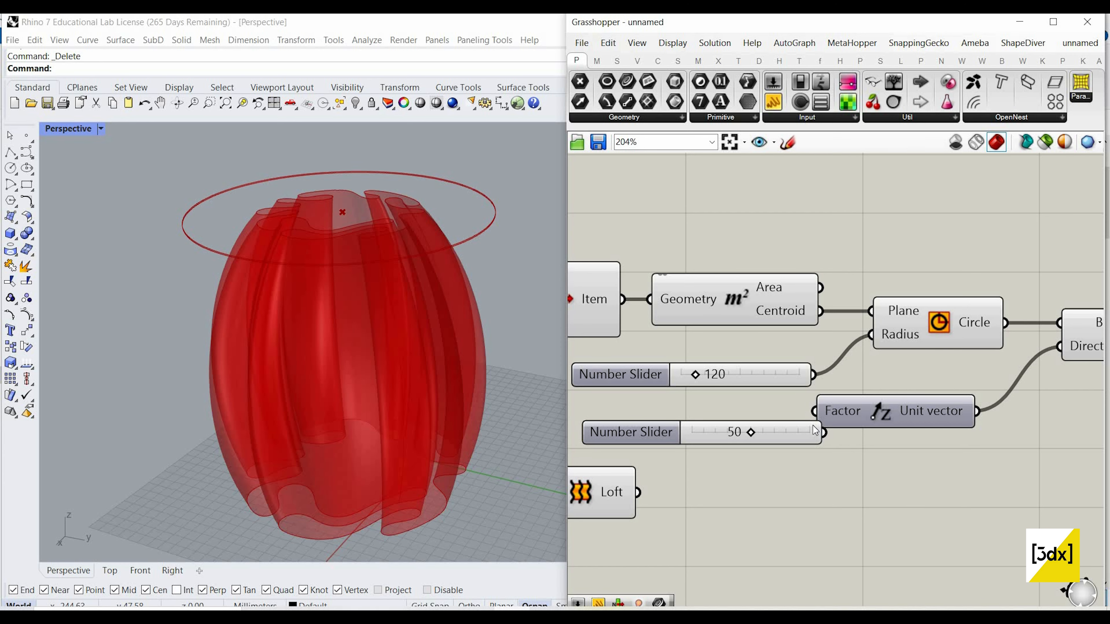
drag(823, 432, 732, 427)
double_click(732, 427)
text(15)
key(Return)
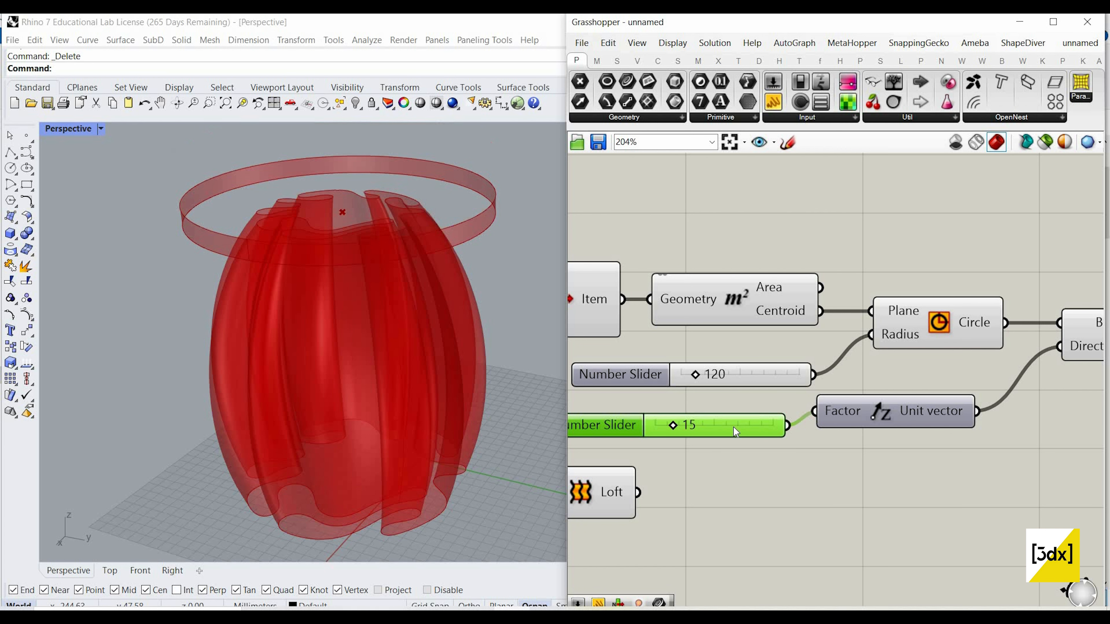
Step: Add a Cap Holes component, connect the Extrusion output to its Brep input, and align it with Extrude
scroll(718, 432, down, 3)
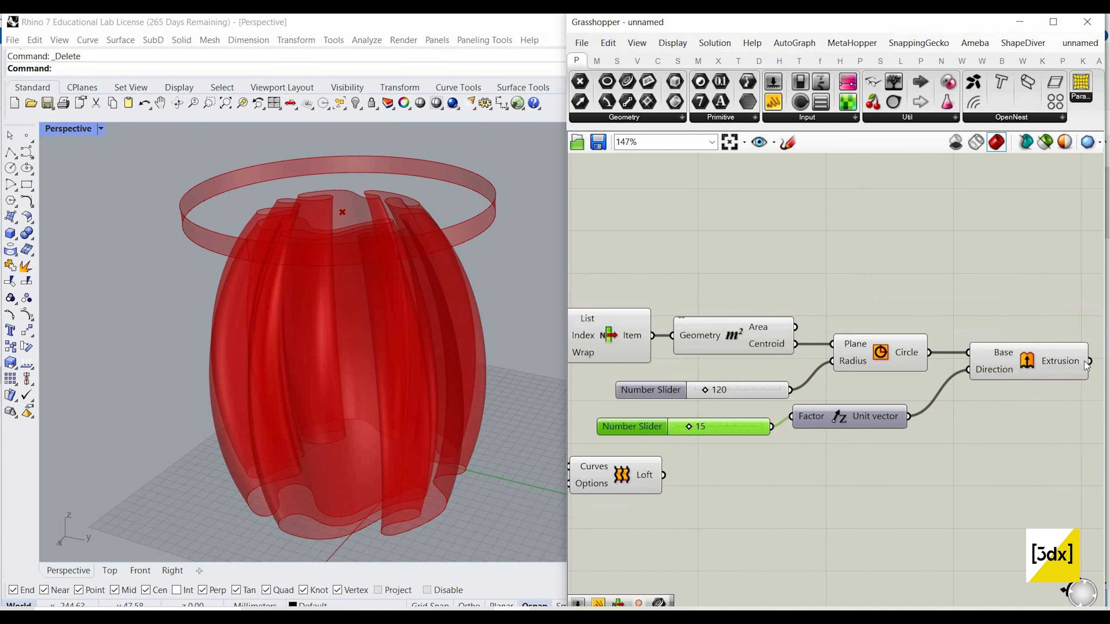
scroll(987, 399, up, 3)
double_click(987, 399)
text(cap)
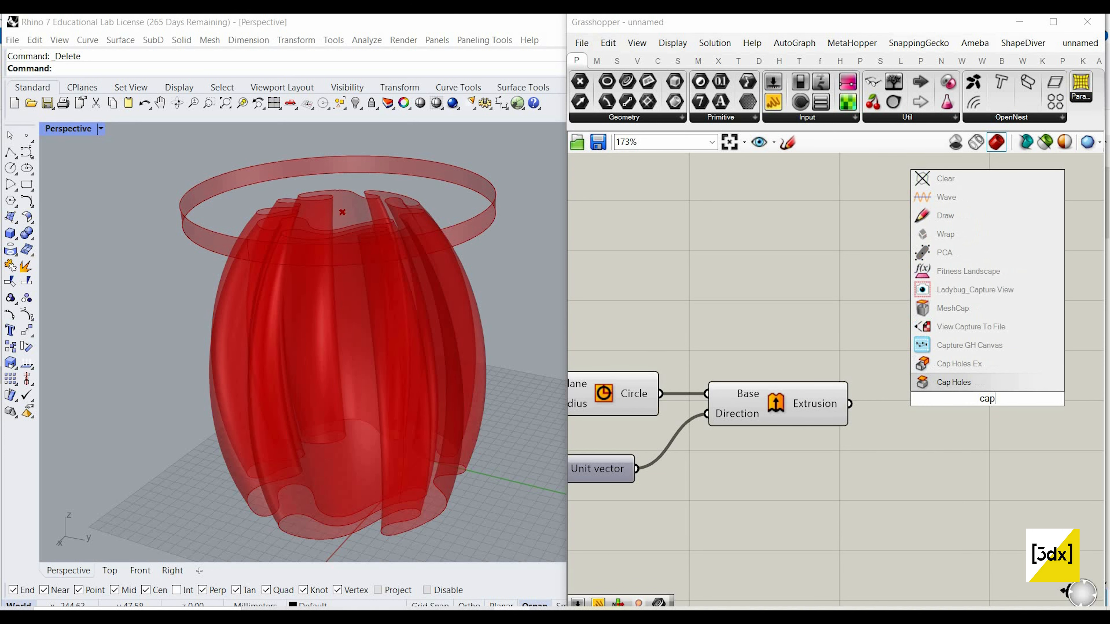
key(Return)
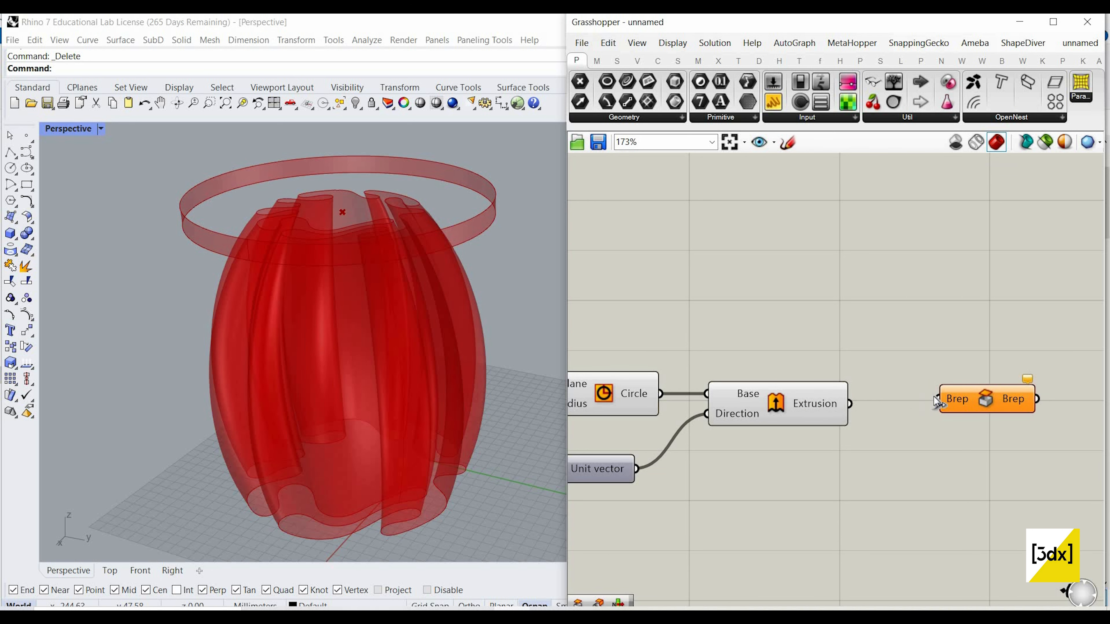
drag(850, 403, 978, 413)
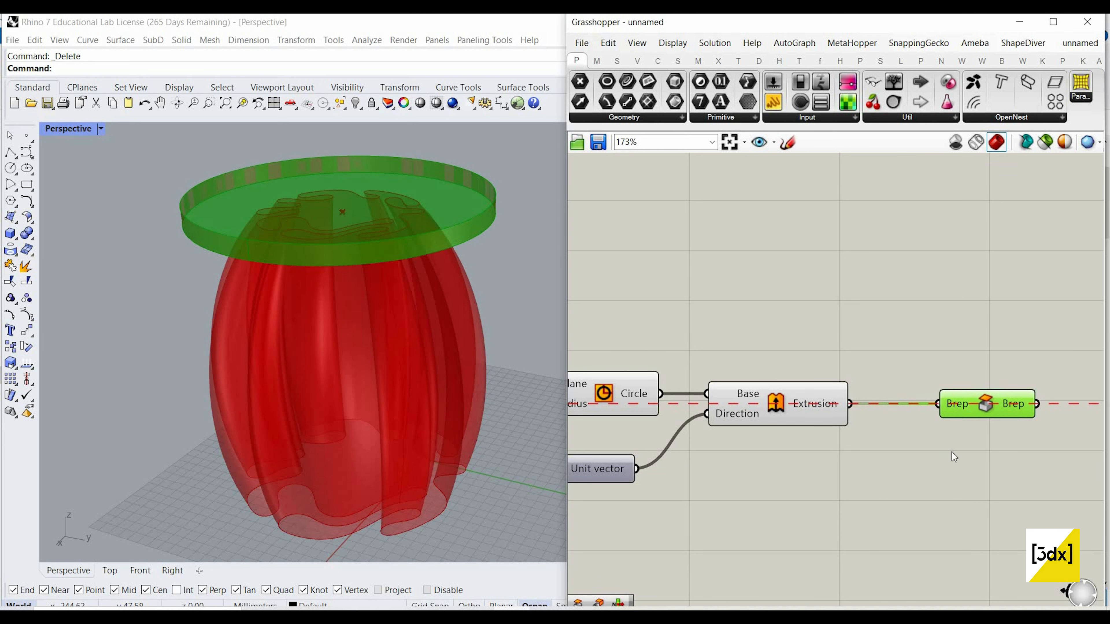
Step: Reduce the extrusion height by setting the Unit Z Factor slider to 10
scroll(693, 453, down, 3)
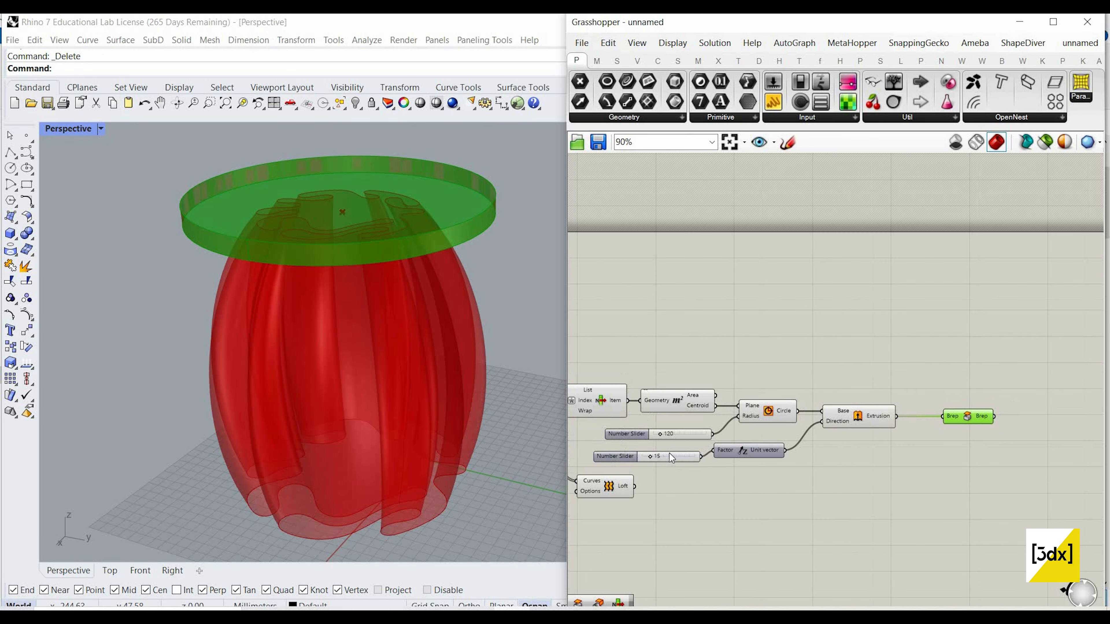
scroll(669, 459, up, 2)
scroll(669, 463, up, 3)
click(676, 463)
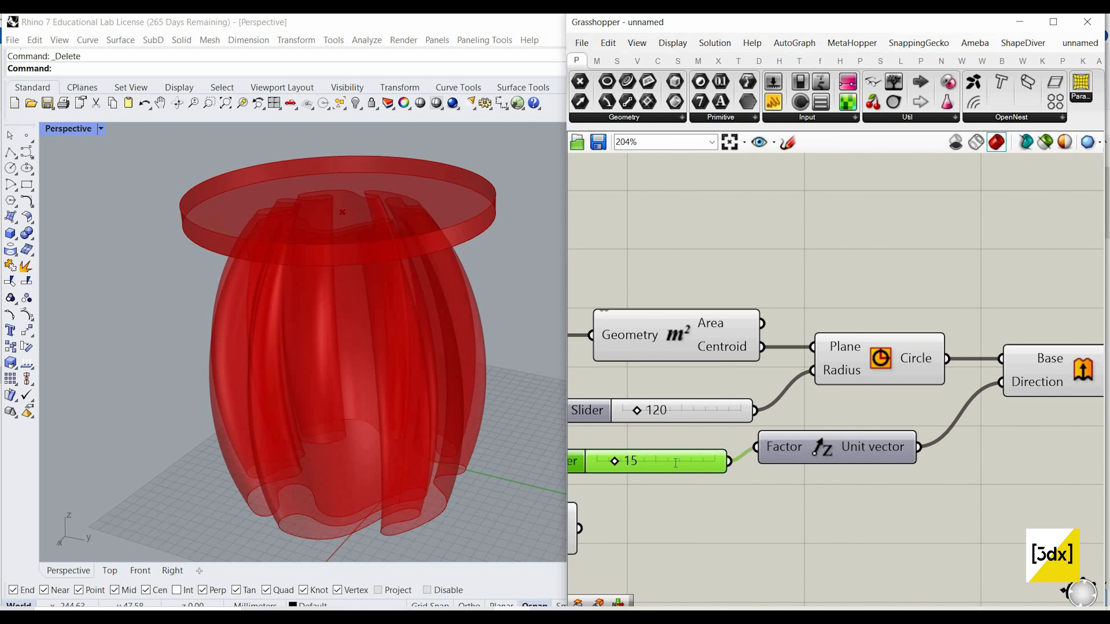
double_click(675, 463)
text(10)
key(Return)
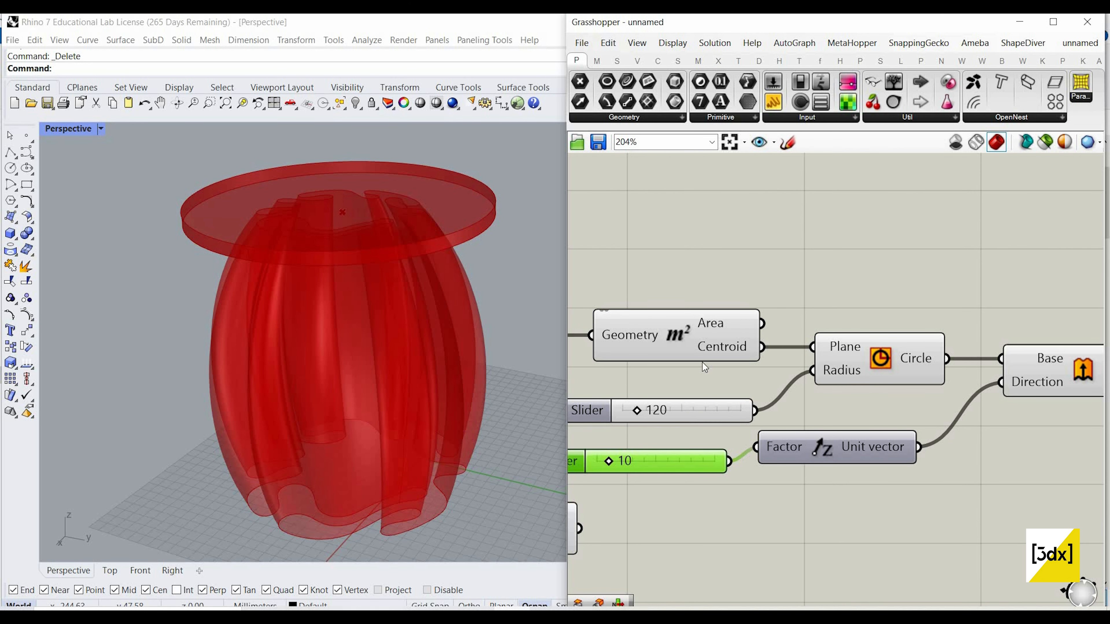
Step: Try a value of 20 on the slider feeding the Circle's Radius input
scroll(961, 395, down, 3)
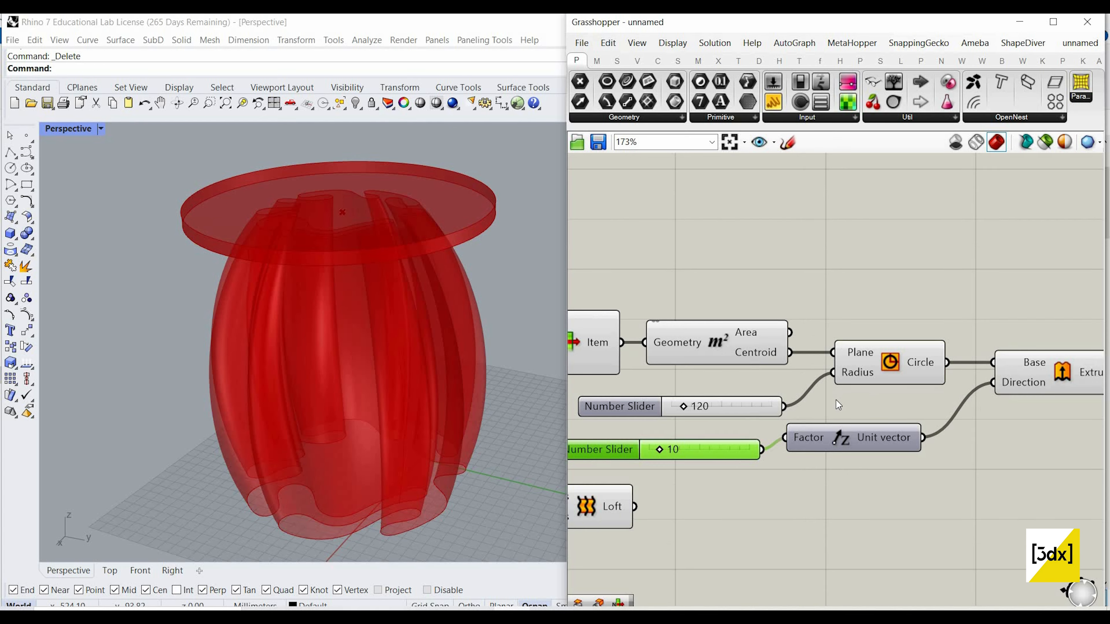
scroll(821, 401, up, 3)
click(821, 402)
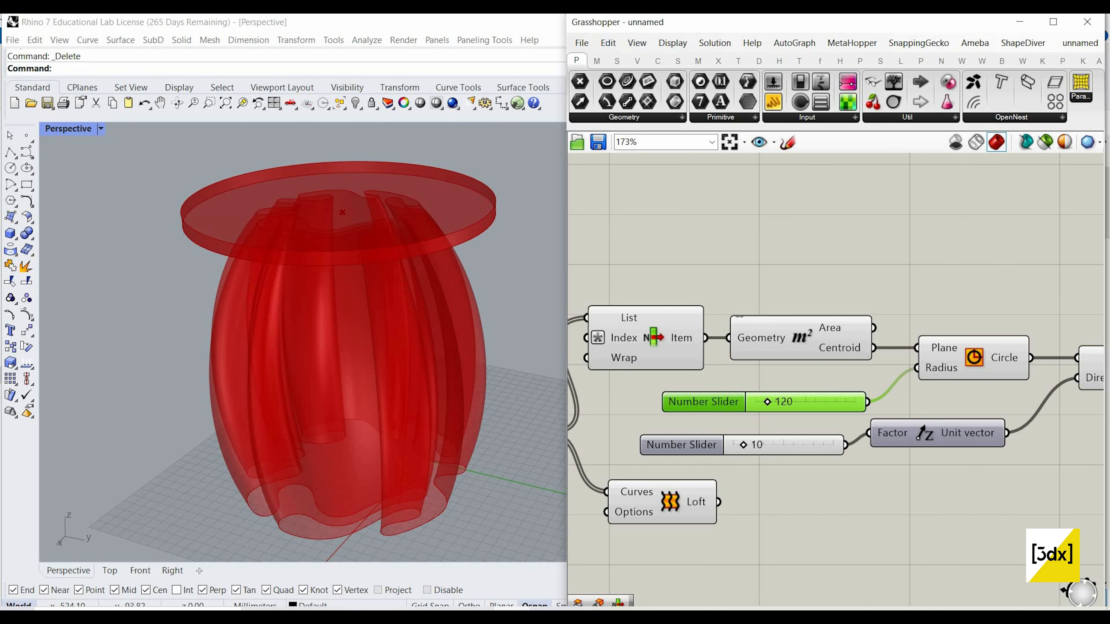
double_click(821, 402)
text(20)
key(Return)
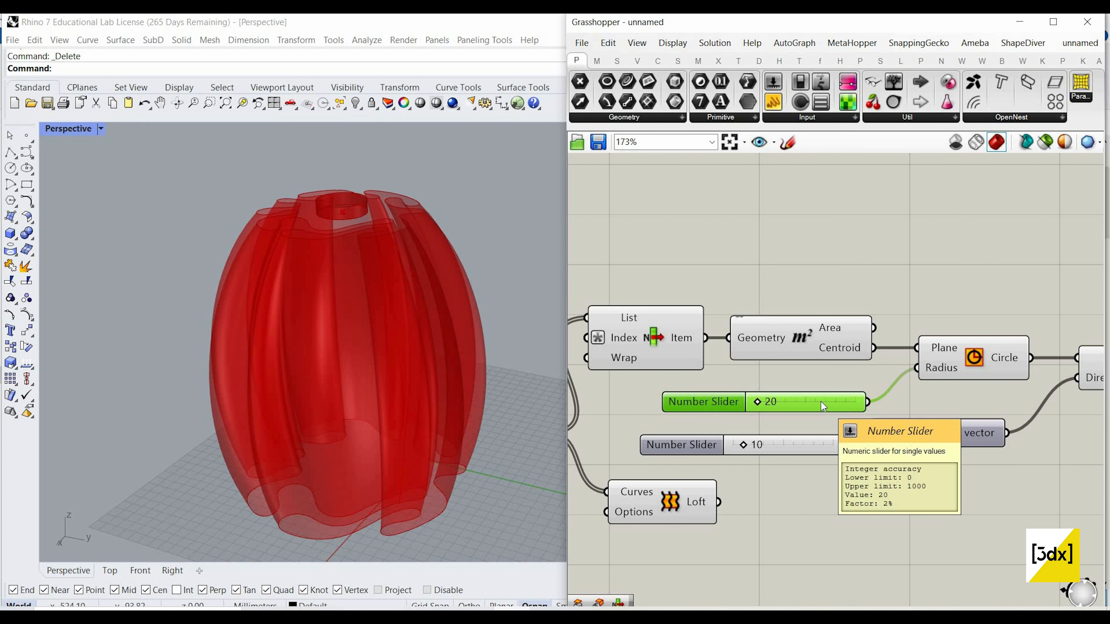
Step: Set the Circle's Radius slider to 200 to widen the disc above the lofted form
double_click(821, 402)
text(200)
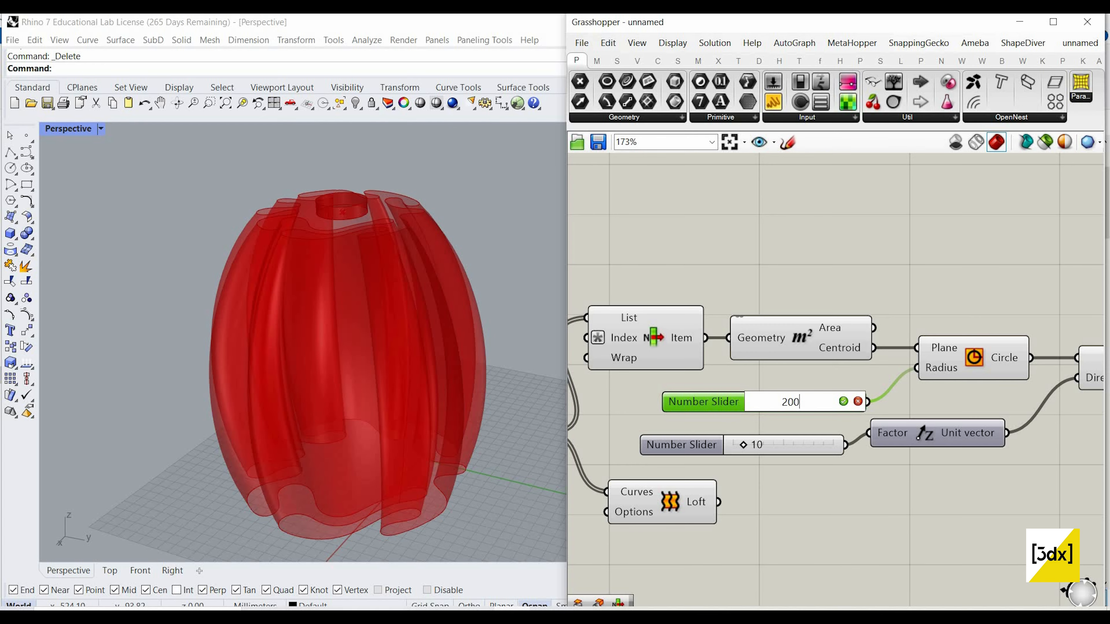
key(Return)
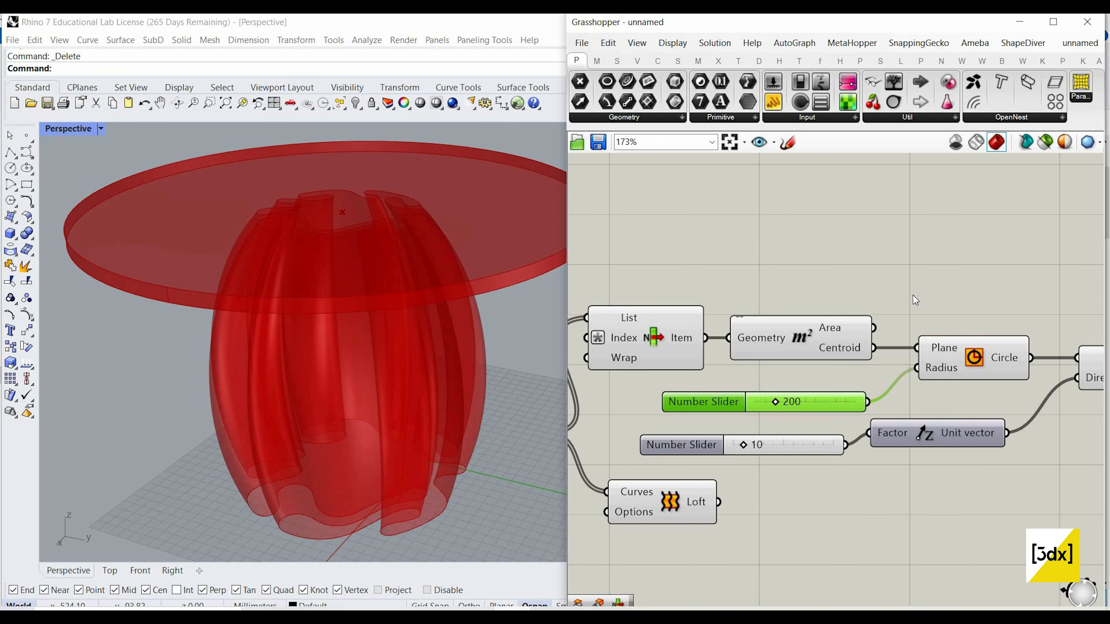
click(792, 377)
Step: Examine the disc and lofted base from a lower angle, and review the Scale component's inputs in the definition
scroll(306, 324, down, 3)
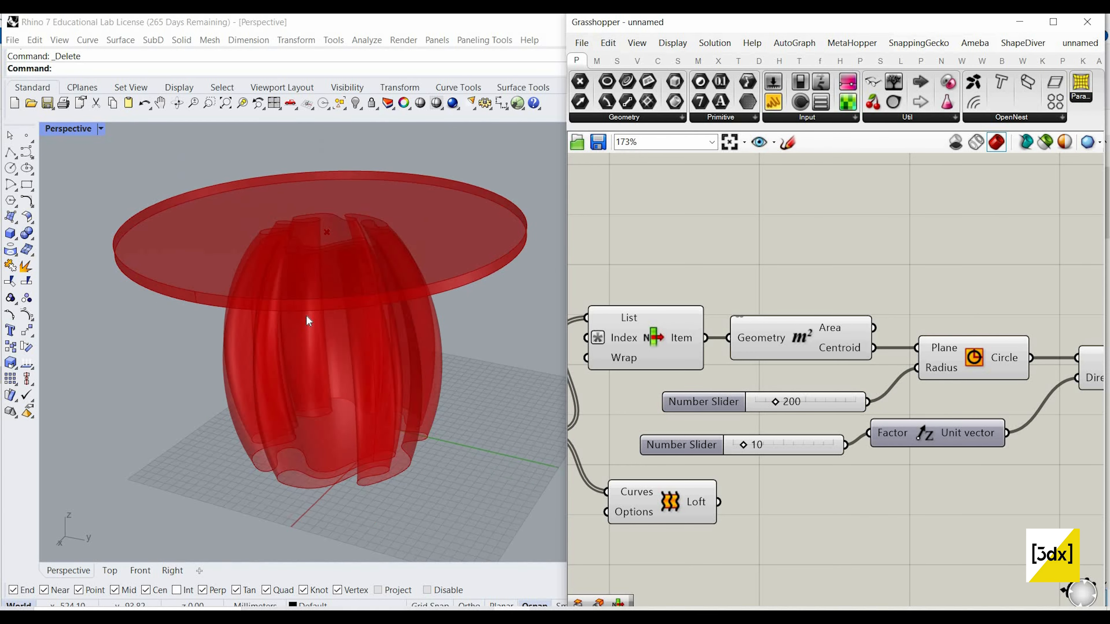
scroll(327, 318, up, 4)
scroll(430, 358, down, 2)
right_drag(417, 326, 414, 328)
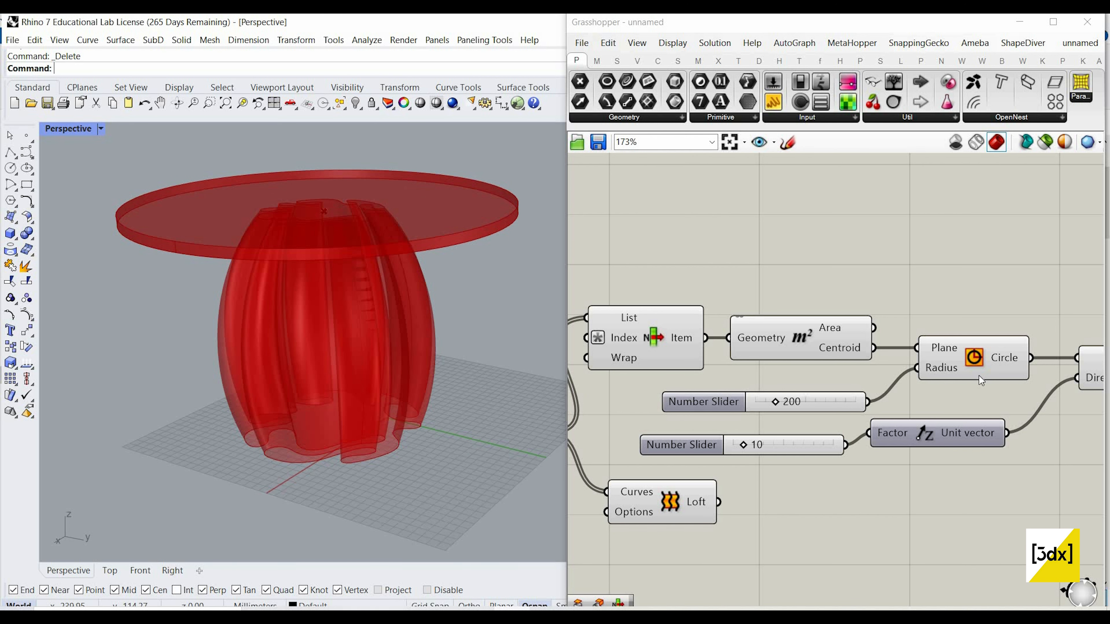
scroll(978, 375, down, 2)
scroll(975, 376, down, 3)
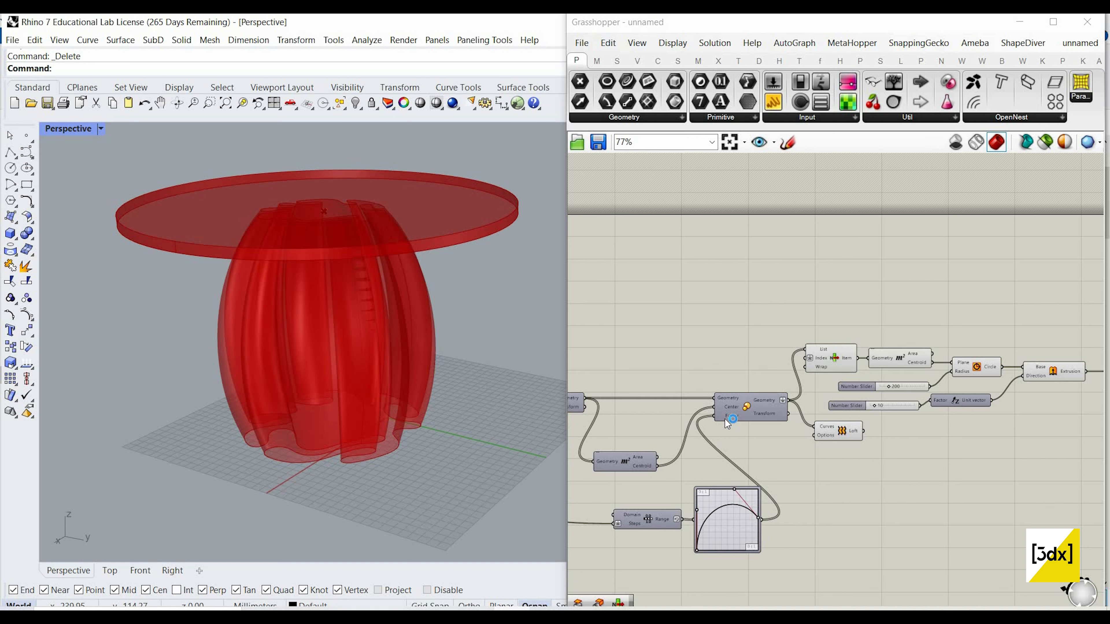
scroll(722, 407, up, 3)
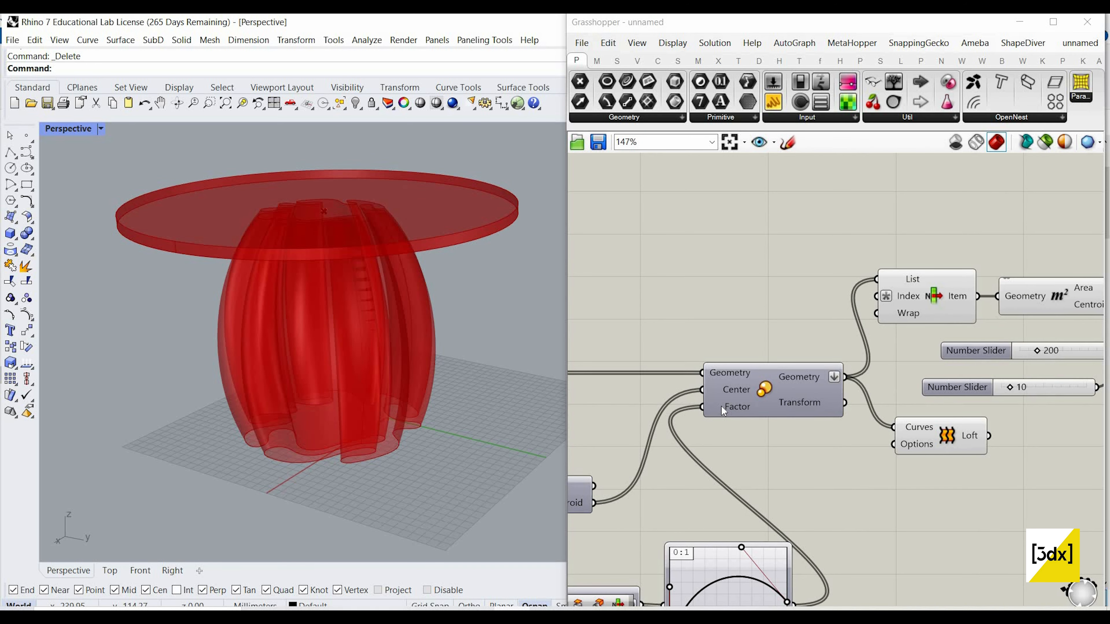
Step: Reverse the Factor input of the Scale component to flip the loft's profile, and check the table from a slightly different angle
right_click(721, 406)
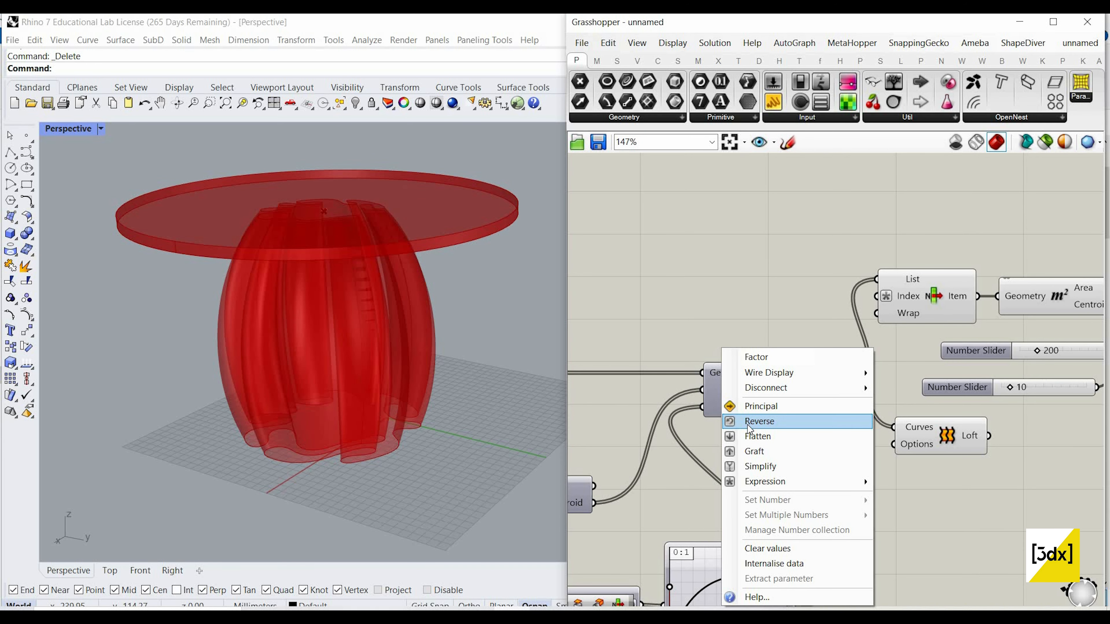
click(748, 421)
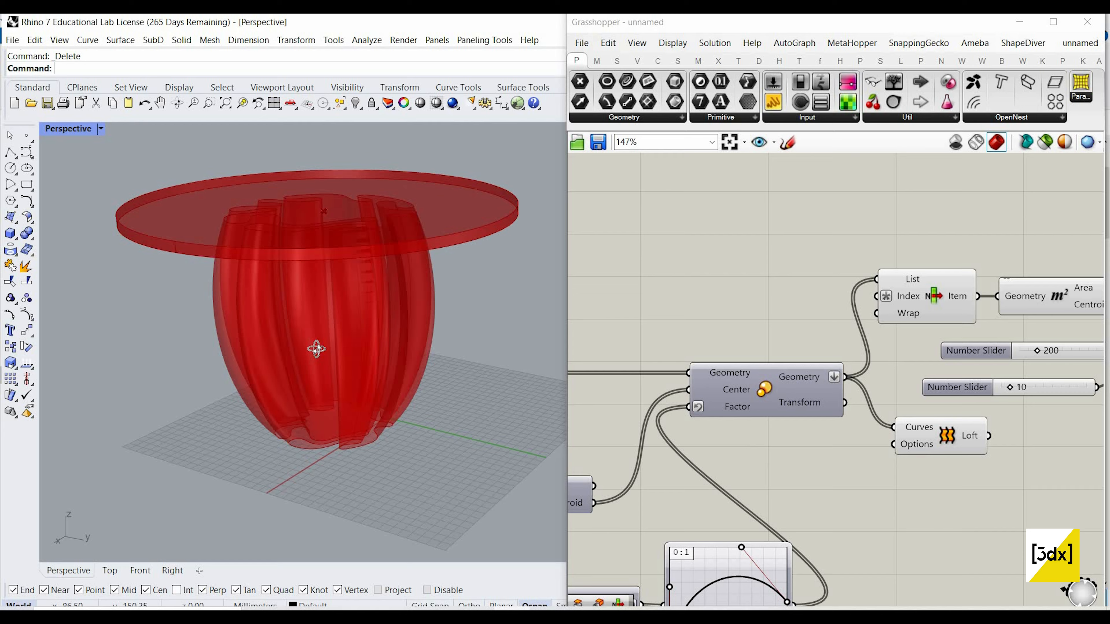
right_drag(317, 360, 338, 366)
Step: Move the Brep cap component closer to the Extrusion component at the end of the definition, and deselect it
scroll(769, 414, down, 3)
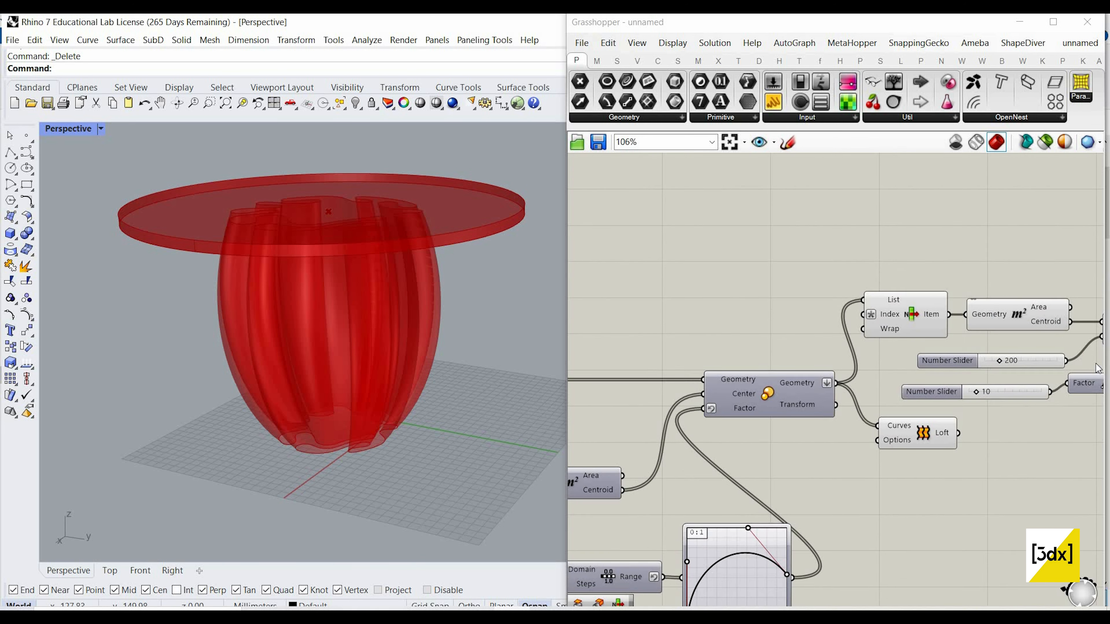
scroll(984, 363, down, 2)
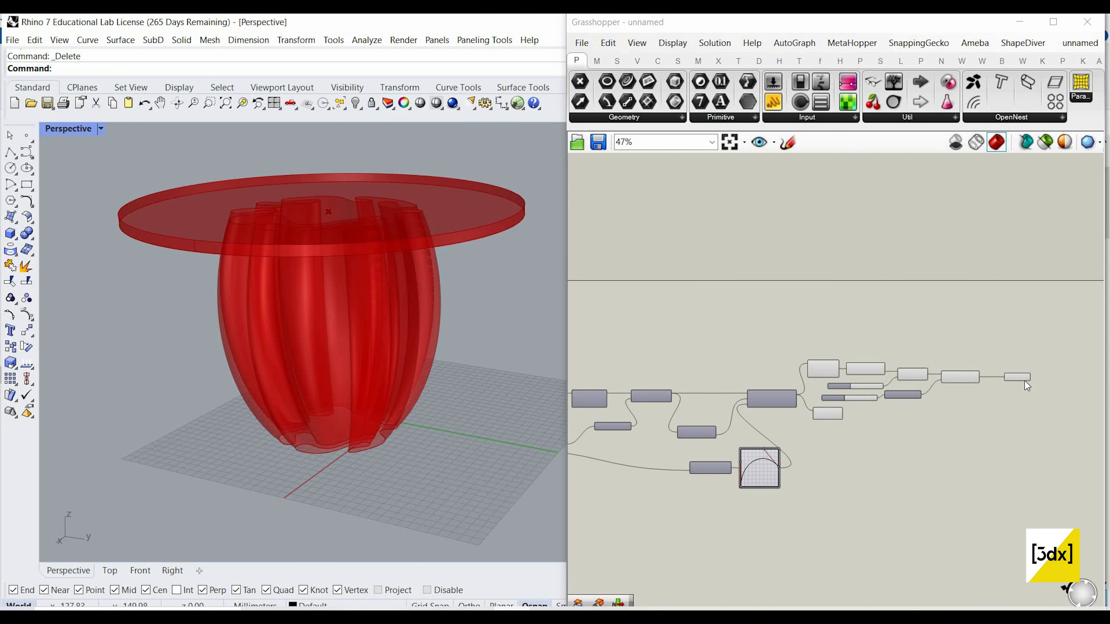
scroll(1027, 381, up, 3)
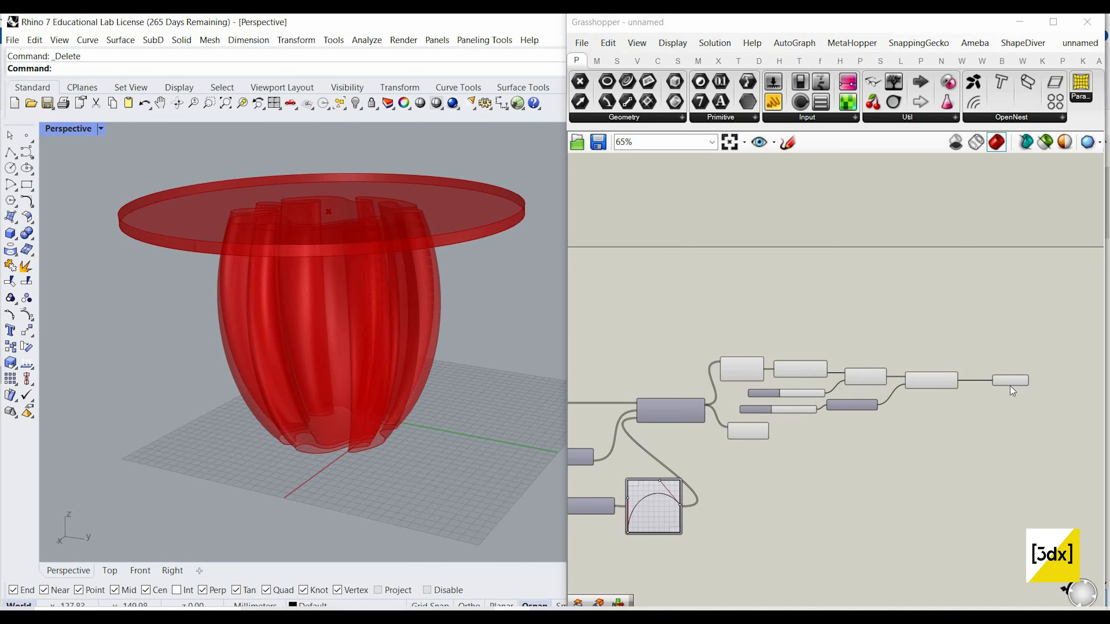
drag(1008, 386, 925, 384)
right_drag(1021, 400, 970, 396)
scroll(971, 395, down, 2)
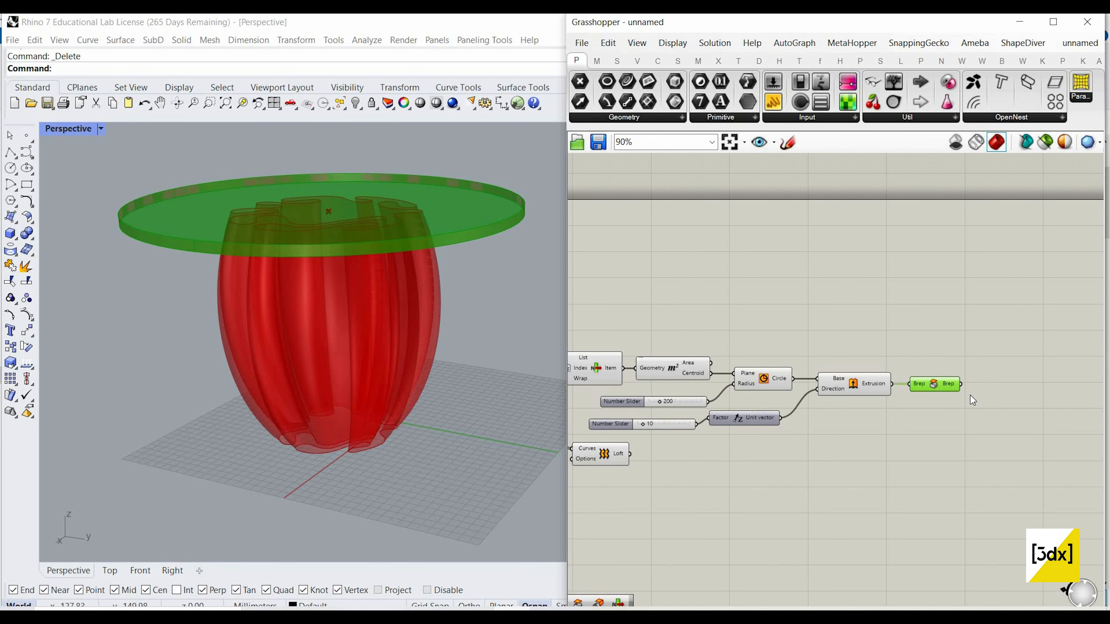
scroll(974, 394, up, 2)
scroll(975, 393, up, 1)
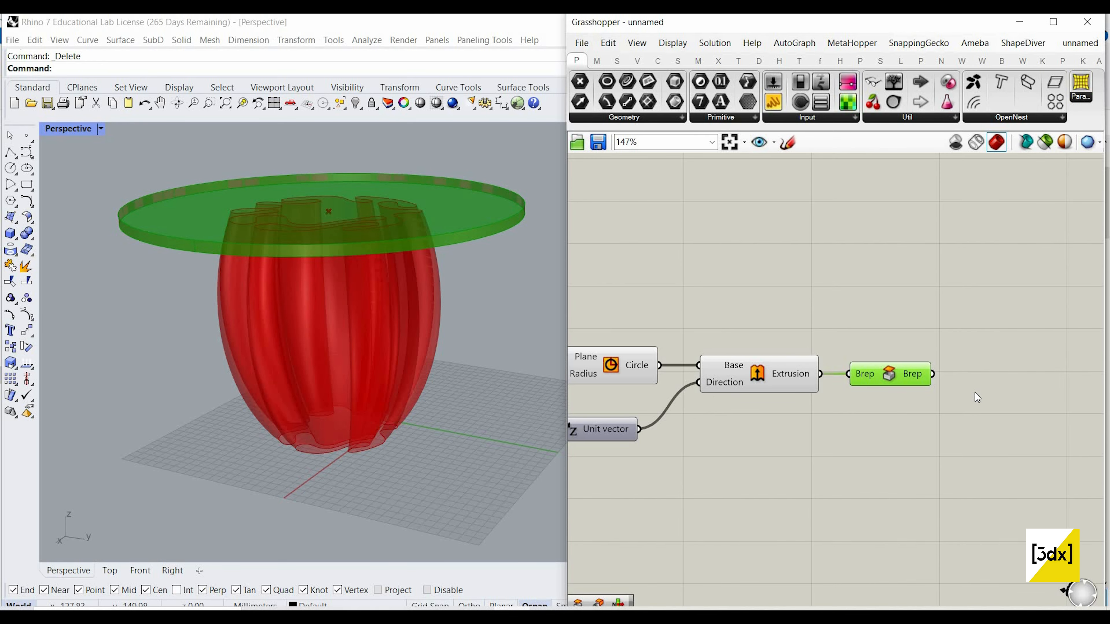
click(978, 398)
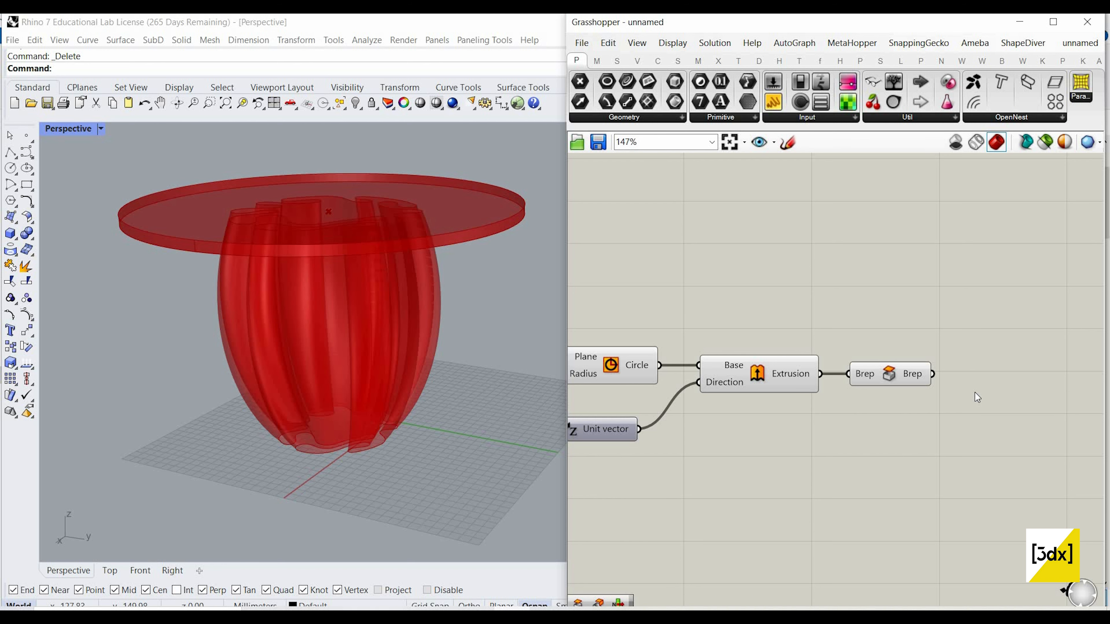
scroll(984, 390, down, 8)
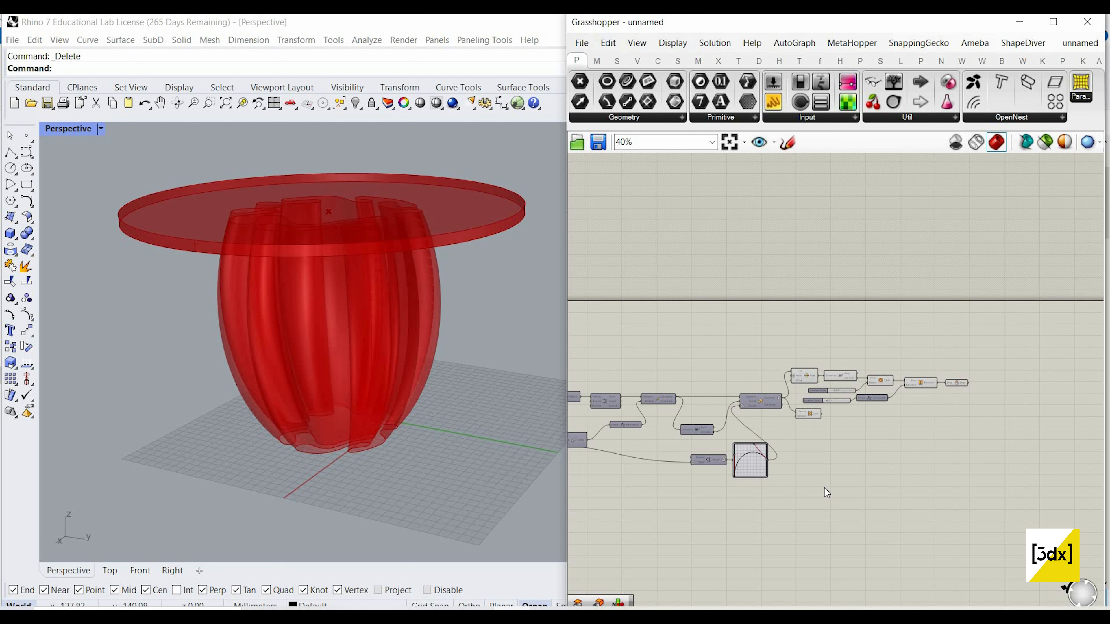
scroll(1021, 380, down, 3)
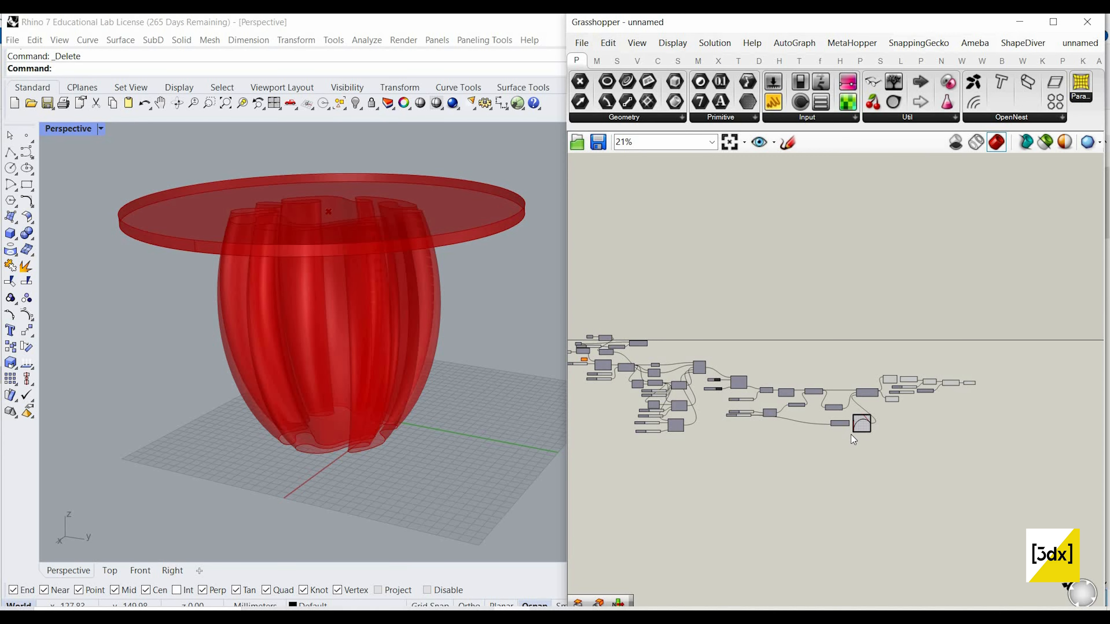